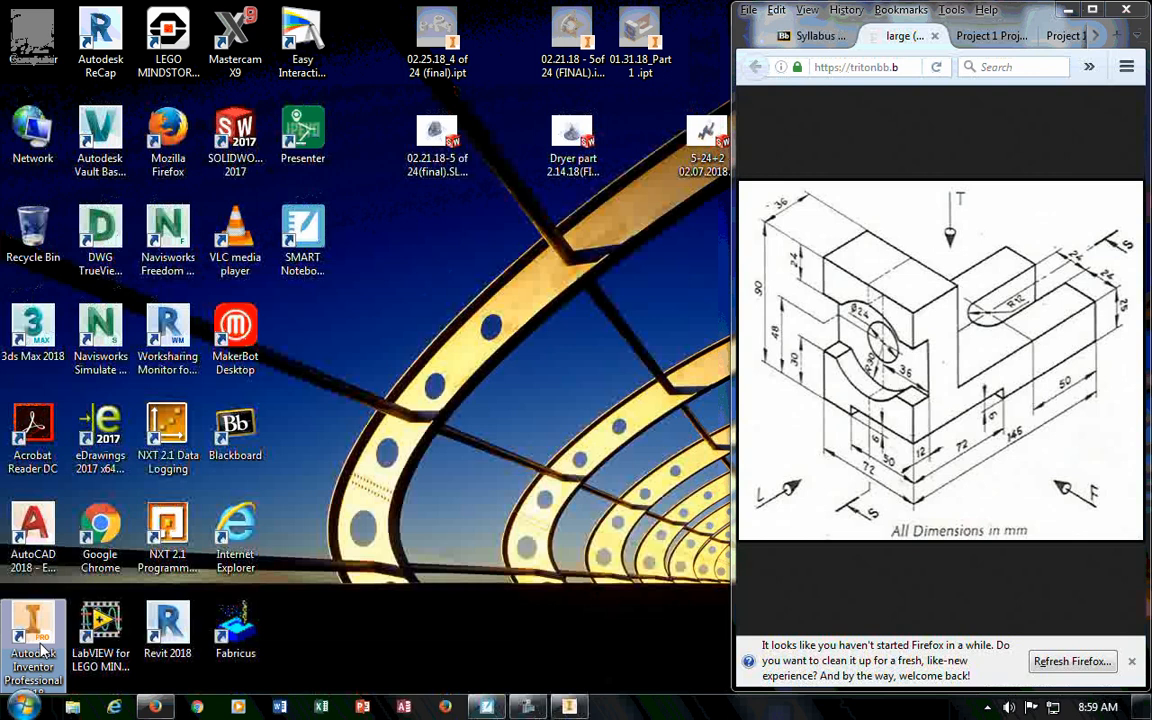
Launch Autodesk Inventor Professional from the desktop.
{"action": "double_click", "coordinate": [40, 645]}
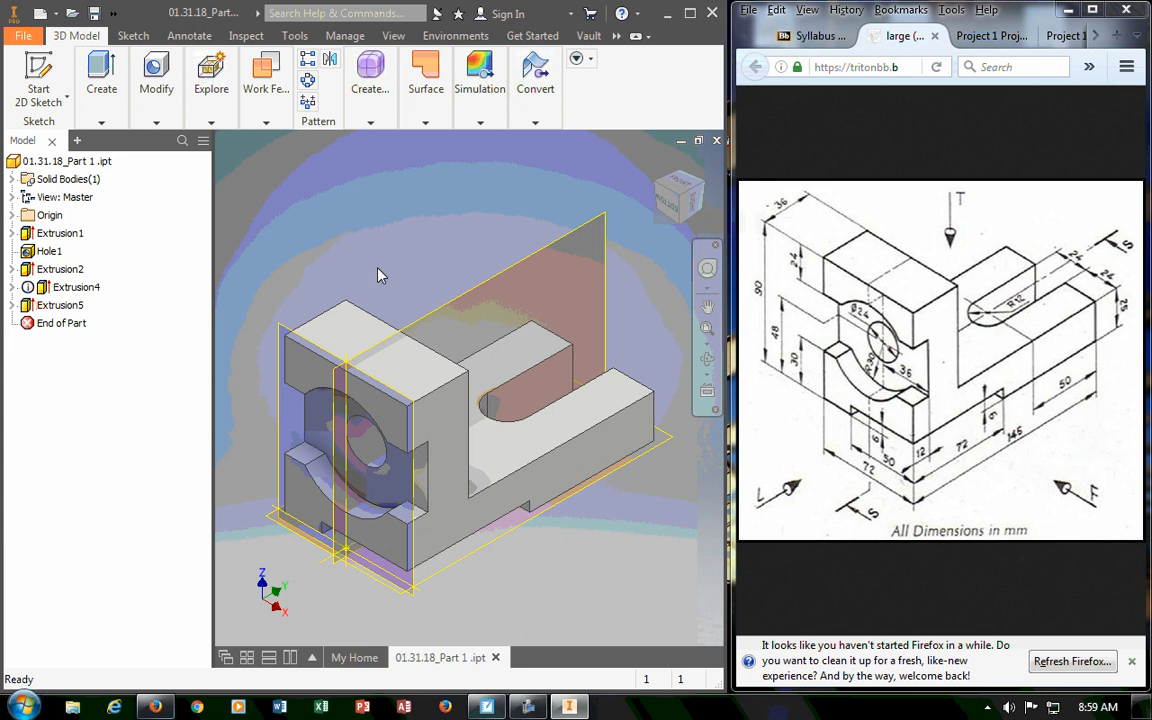
Create a new drawing from the default drawing template and close it again.
{"action": "left_click", "coordinate": [101, 72]}
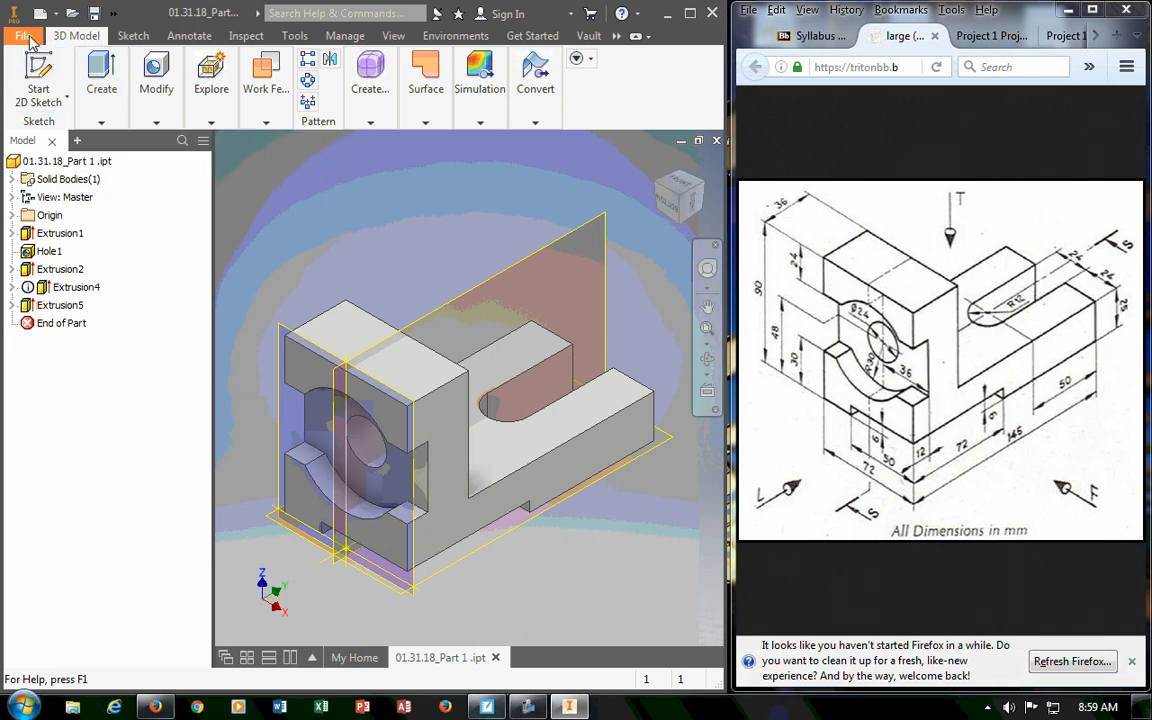
{"action": "left_click", "coordinate": [24, 38]}
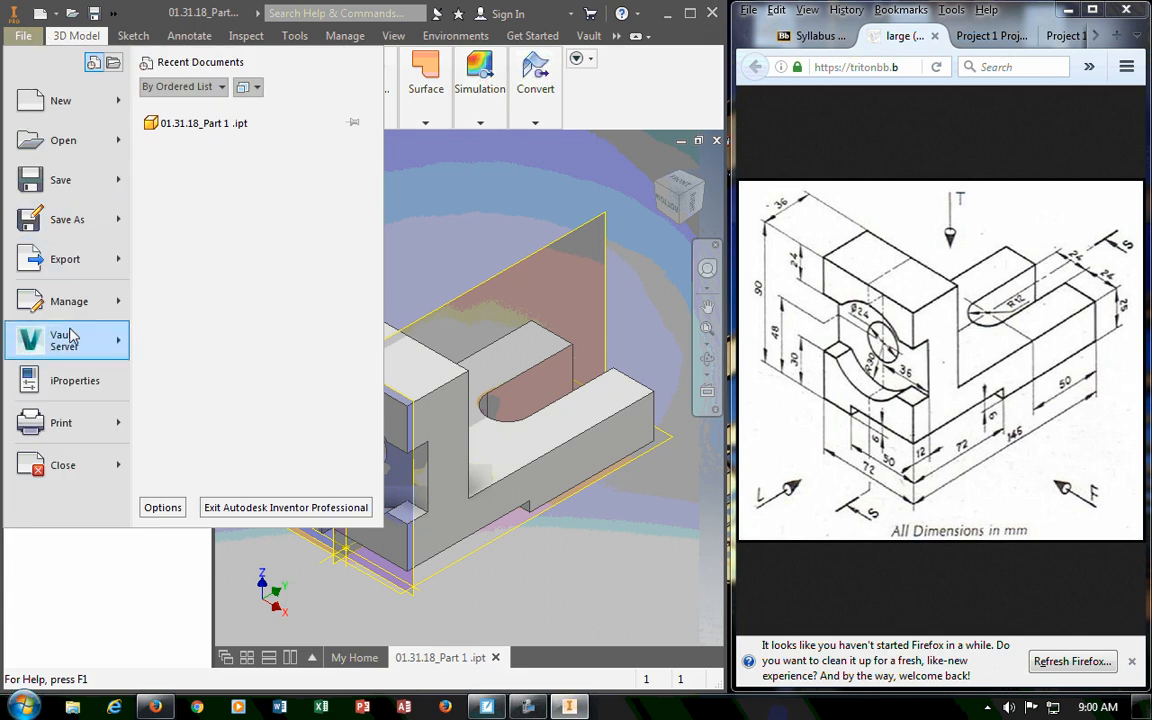
{"action": "mouse_move", "coordinate": [58, 104]}
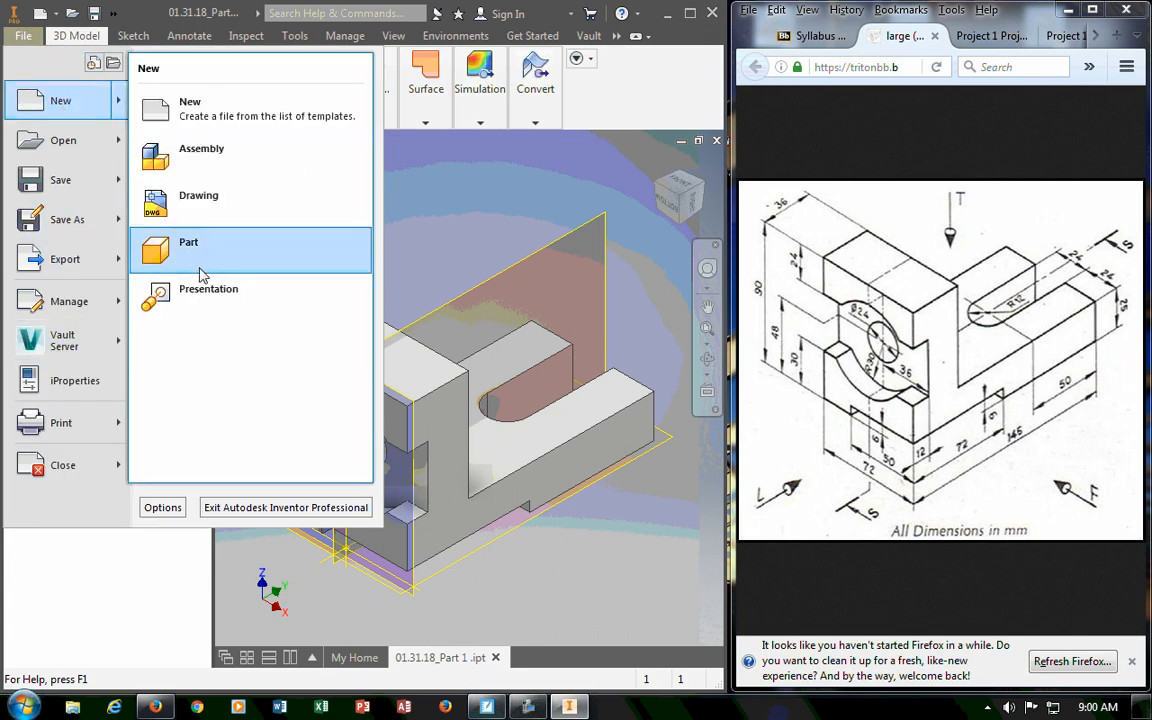
{"action": "left_click", "coordinate": [185, 216]}
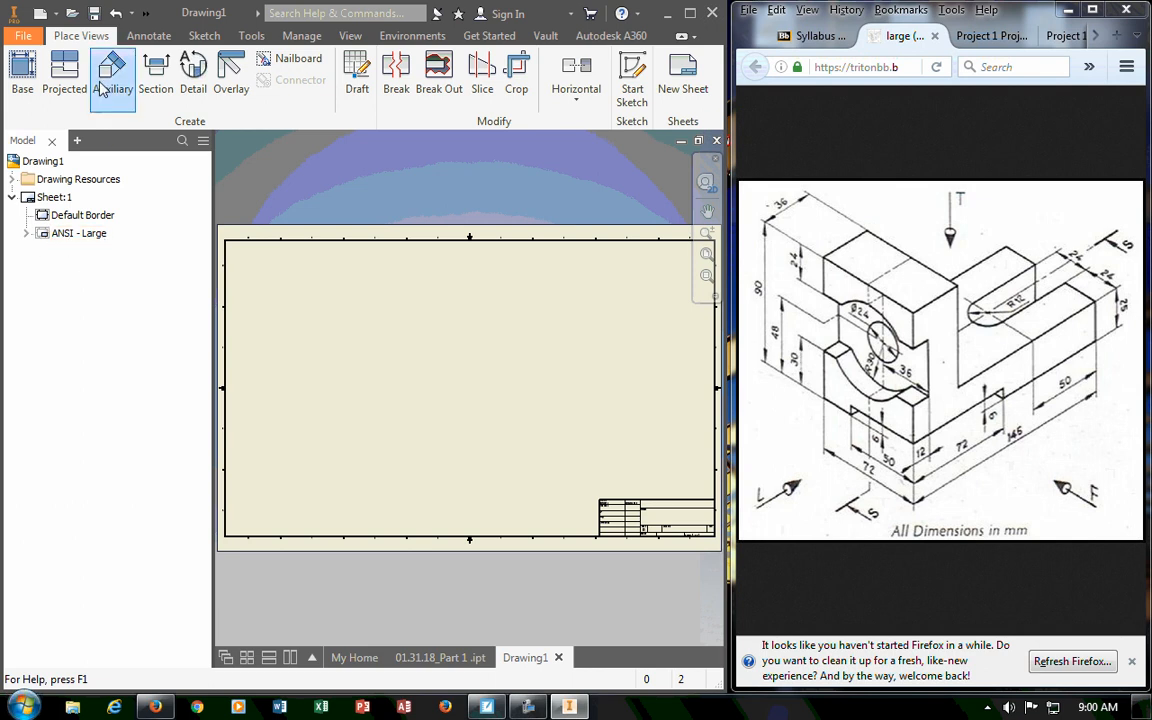
{"action": "left_click", "coordinate": [21, 37]}
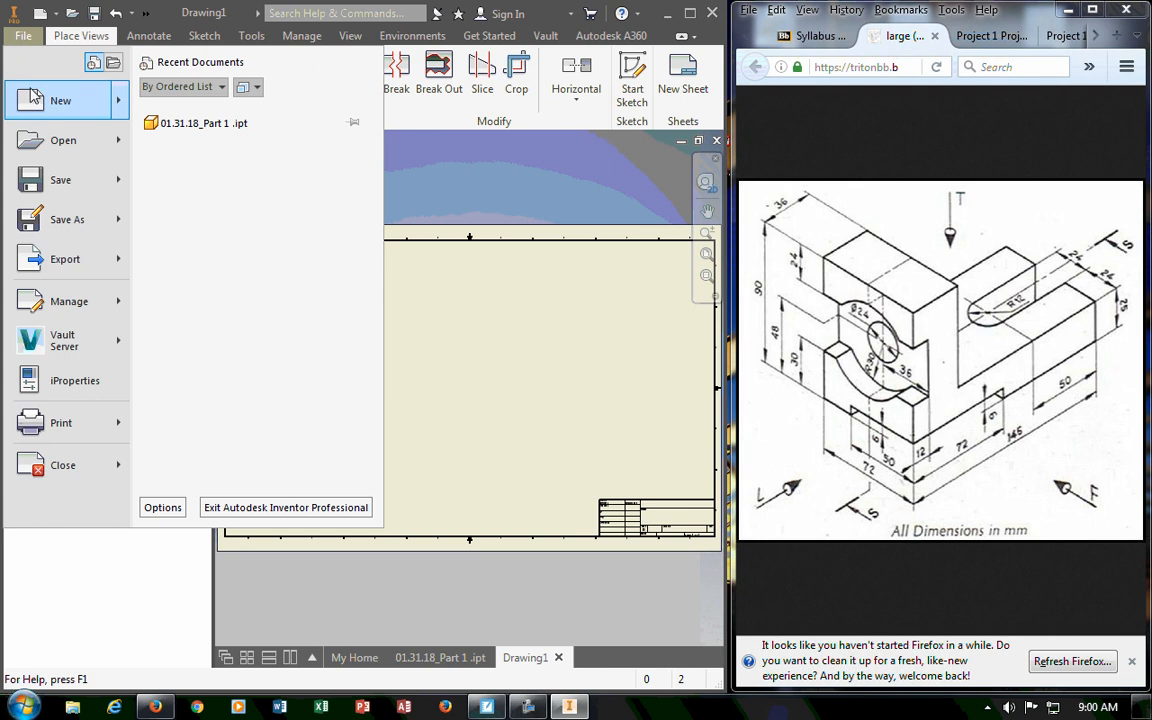
{"action": "mouse_move", "coordinate": [109, 88]}
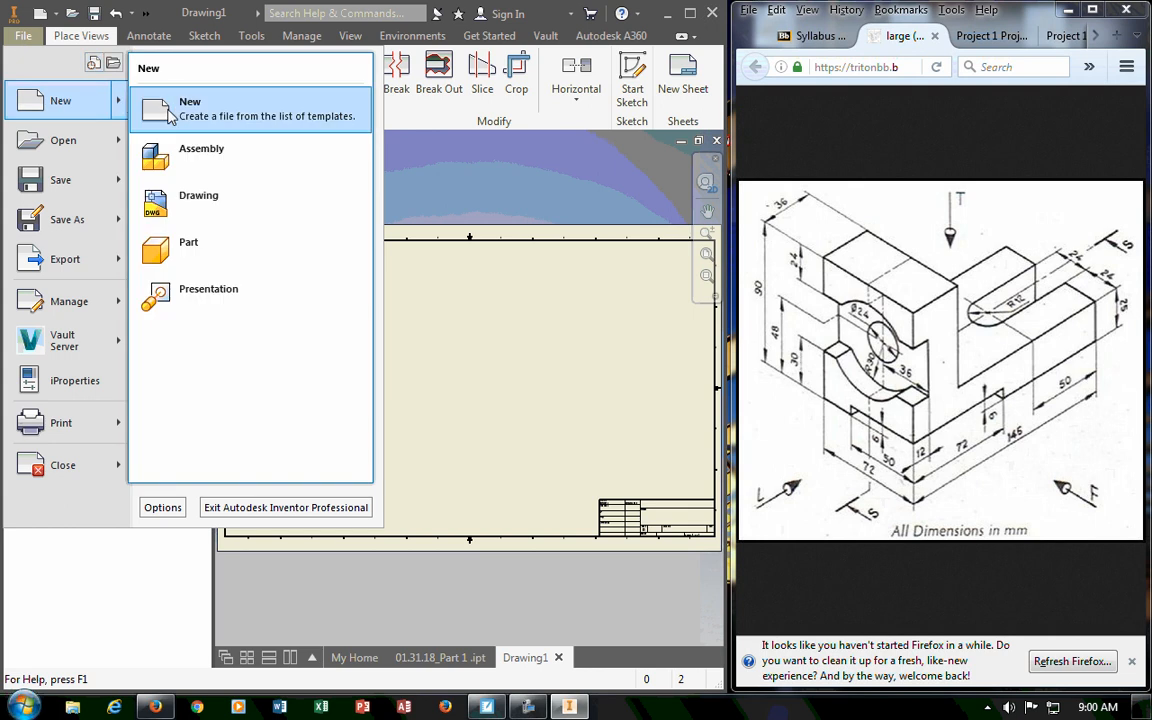
{"action": "left_click", "coordinate": [196, 214]}
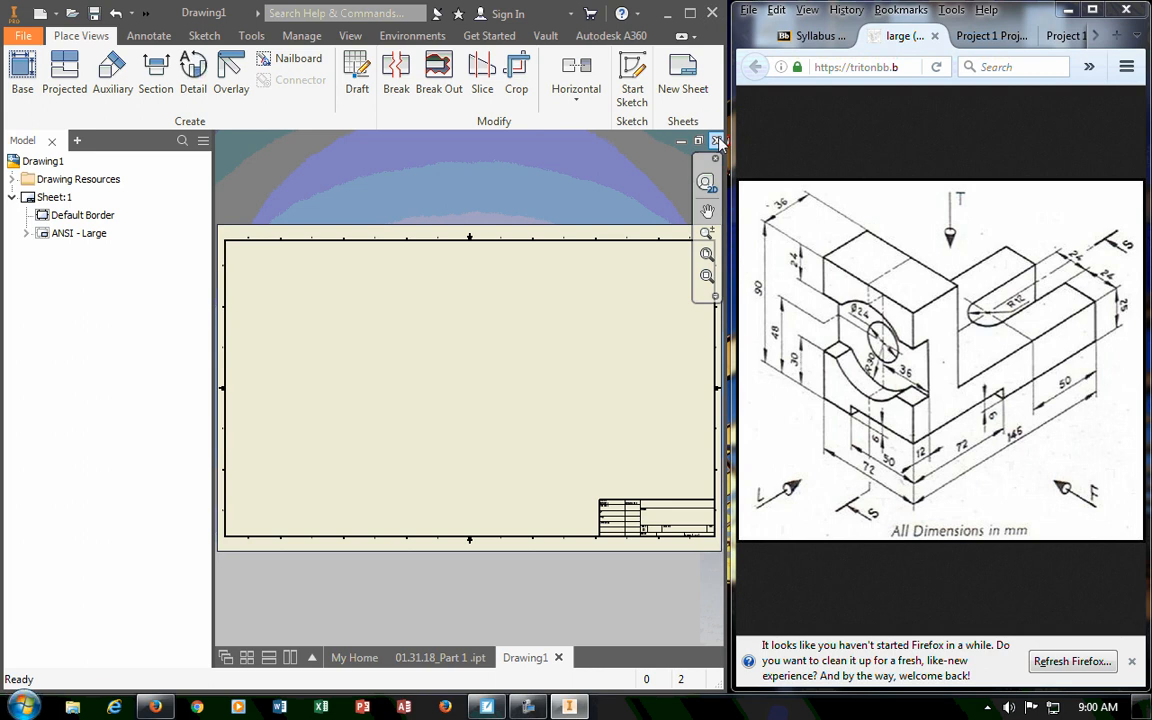
{"action": "left_click", "coordinate": [716, 141]}
Create another default drawing while the 01.31.18_Part 1 model is open, and close that drawing.
{"action": "left_click", "coordinate": [101, 85]}
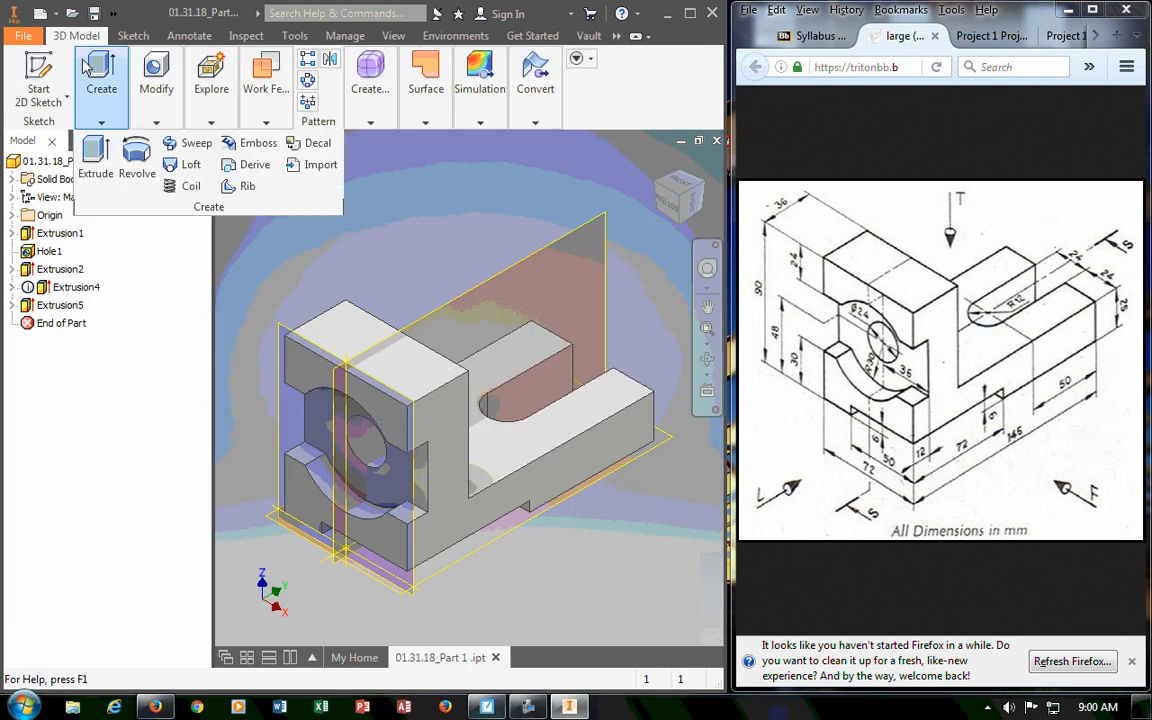
{"action": "left_click", "coordinate": [12, 41]}
{"action": "left_click", "coordinate": [49, 16]}
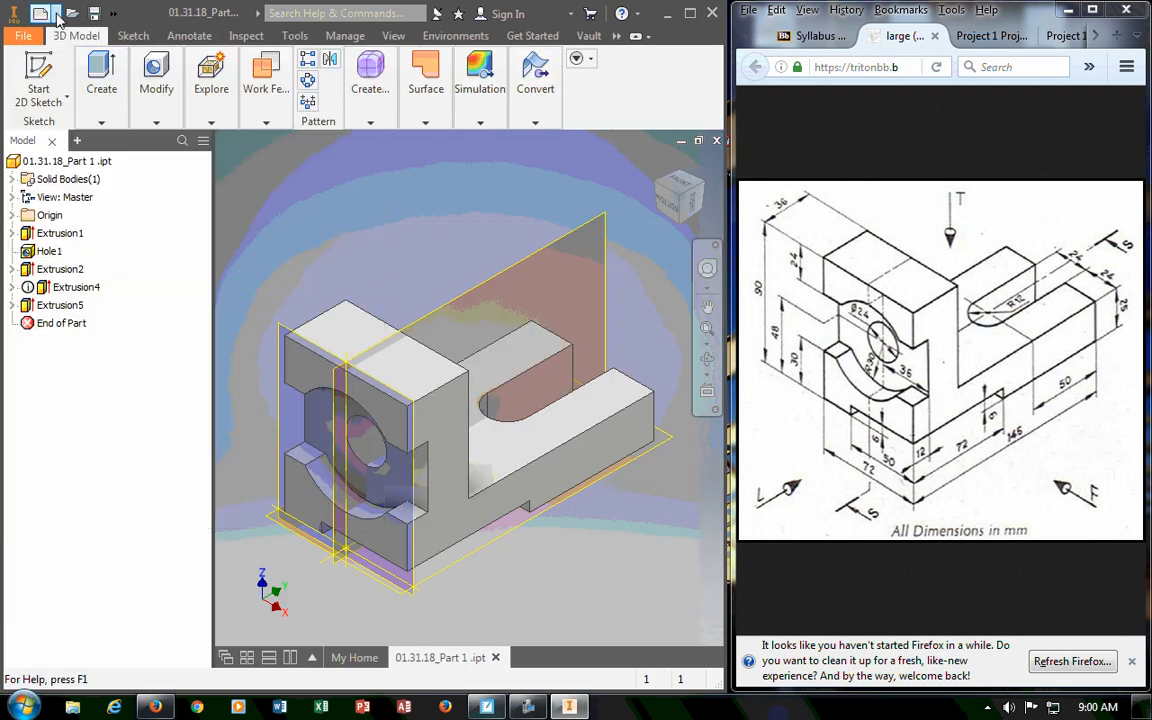
{"action": "left_click", "coordinate": [58, 18]}
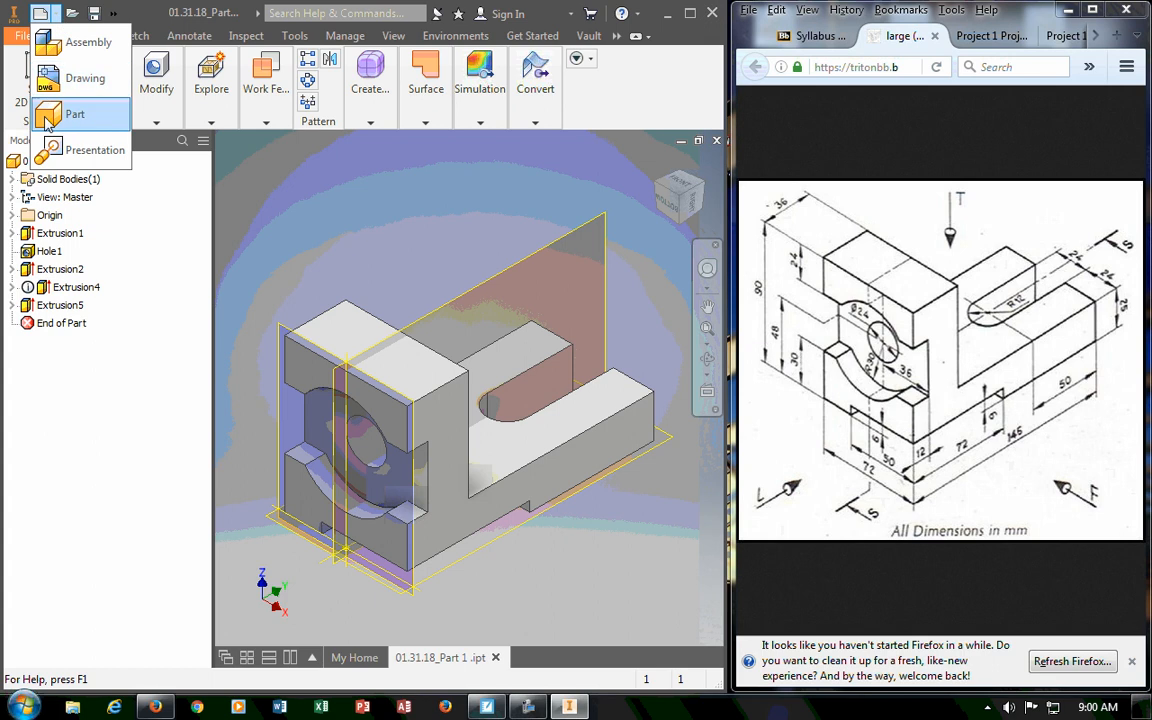
{"action": "left_click", "coordinate": [64, 78]}
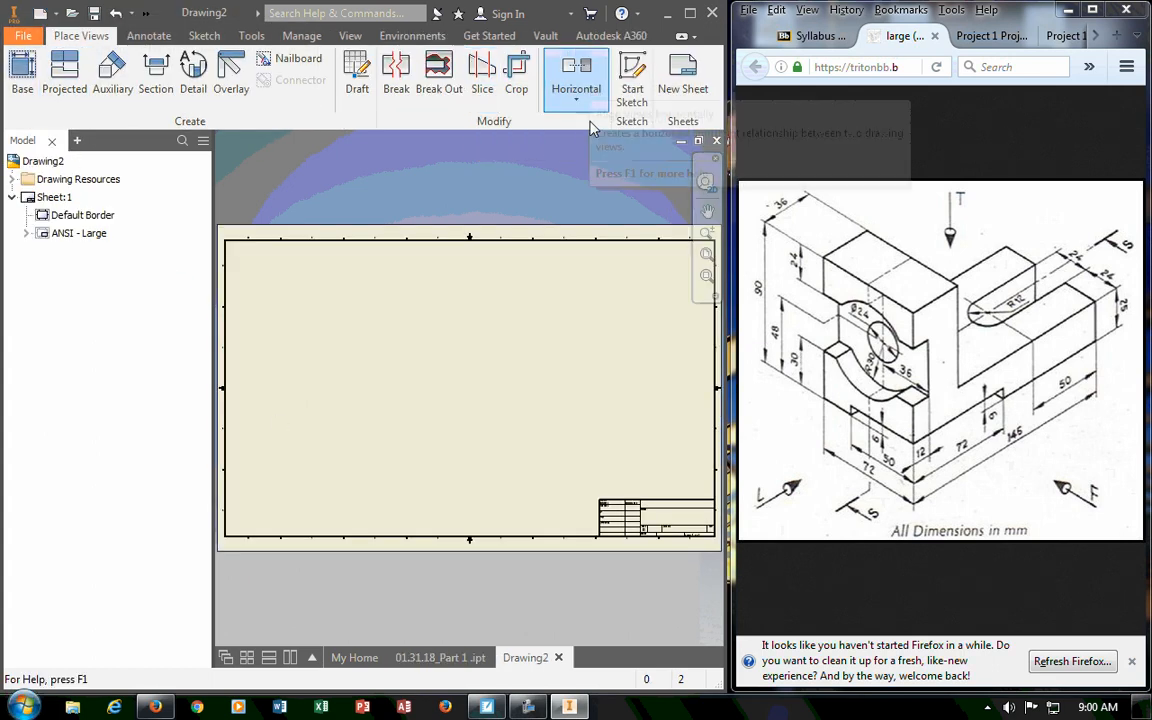
{"action": "left_click", "coordinate": [716, 141]}
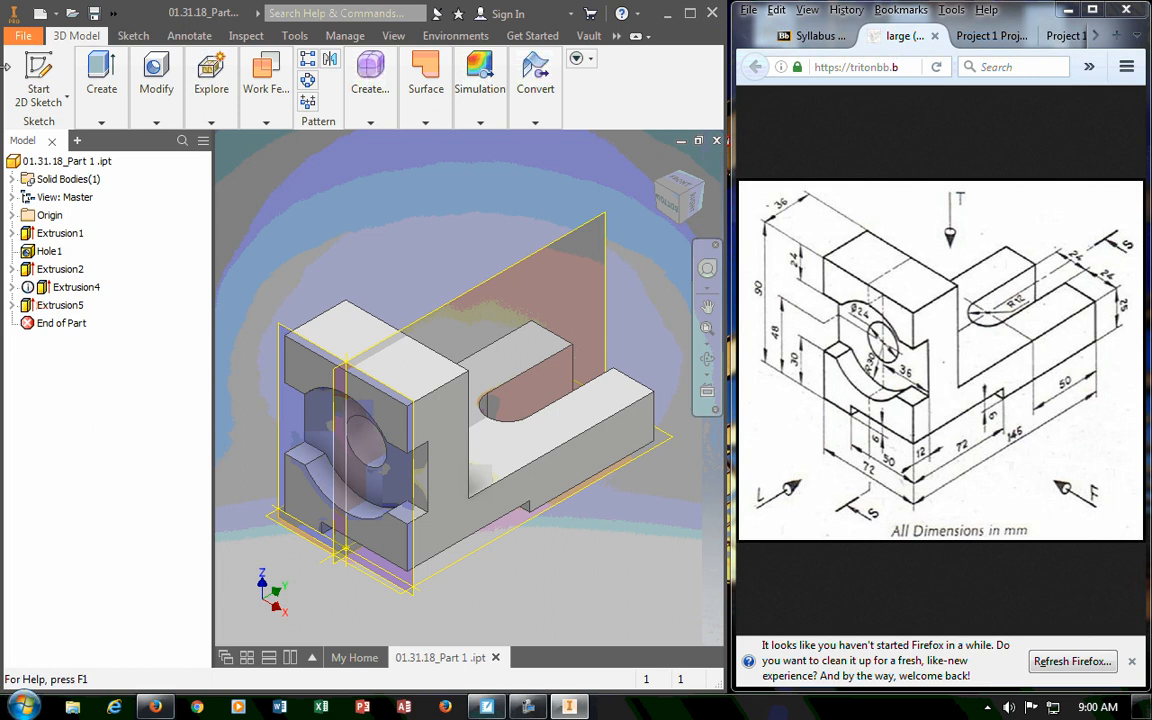
{"action": "left_click", "coordinate": [22, 38]}
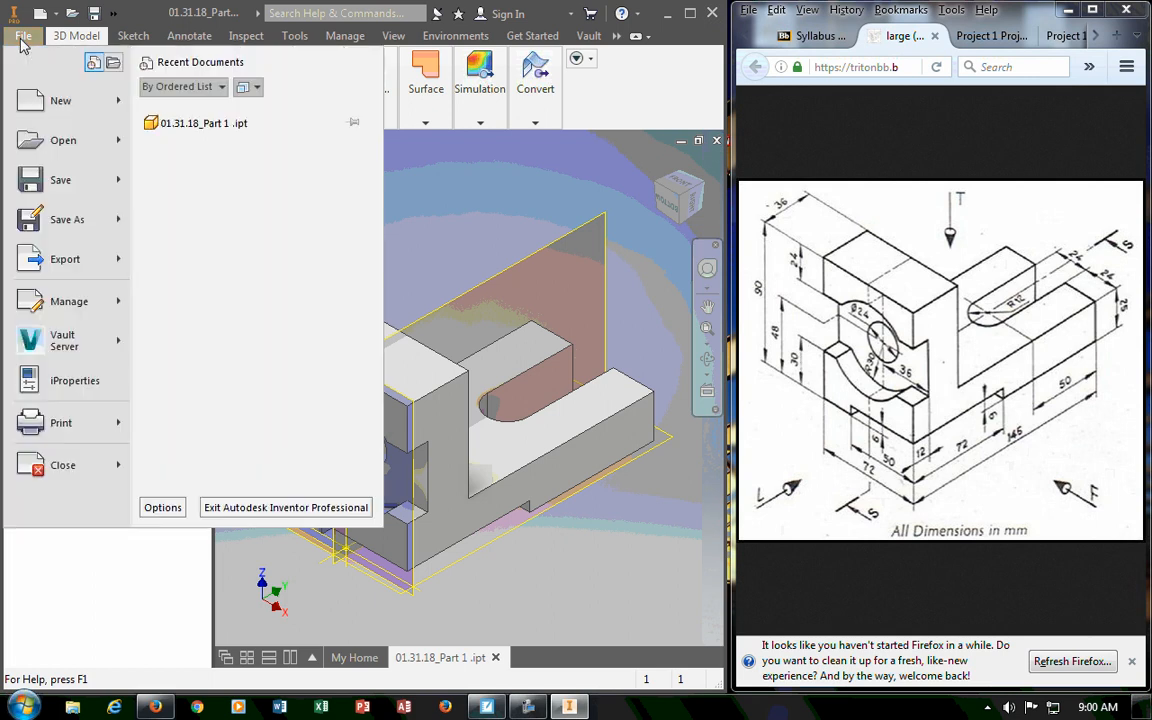
{"action": "left_click", "coordinate": [35, 100]}
{"action": "left_click", "coordinate": [718, 104]}
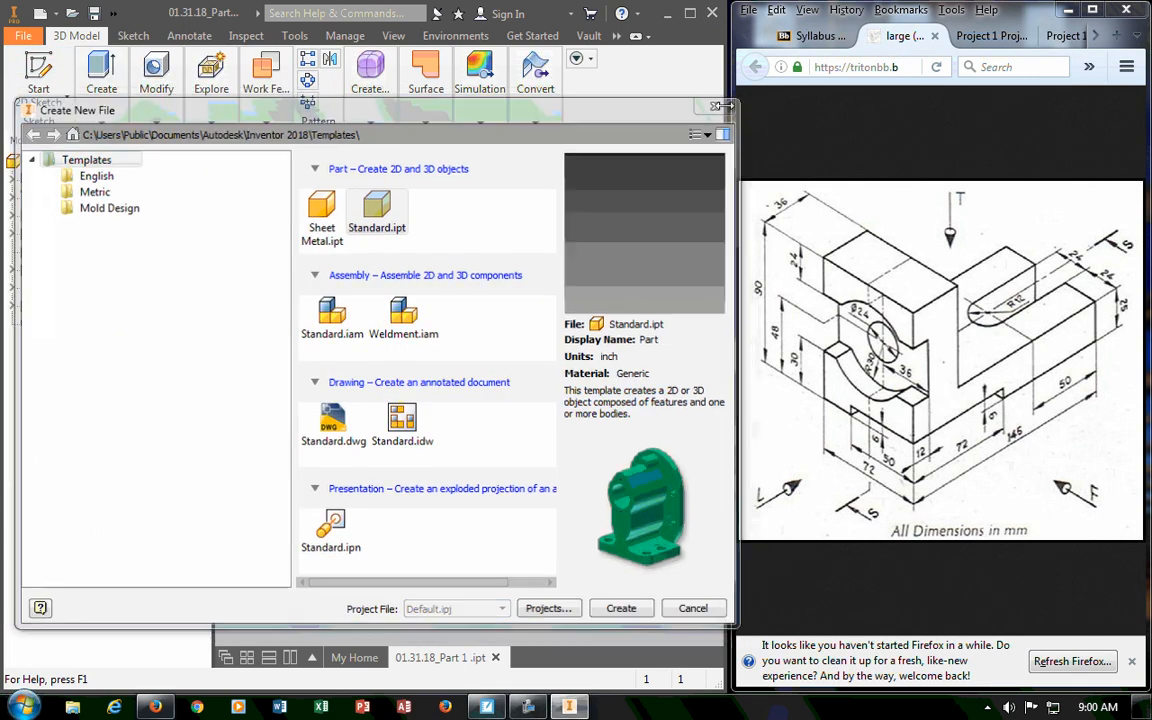
{"action": "left_click", "coordinate": [22, 36]}
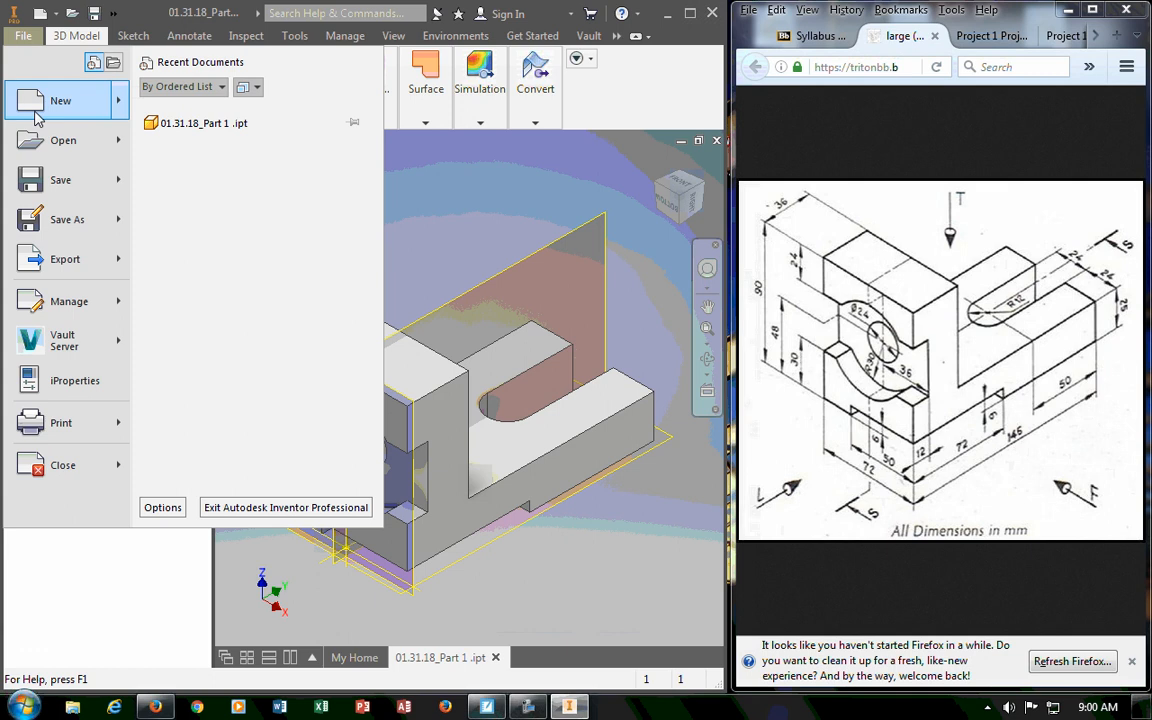
{"action": "mouse_move", "coordinate": [35, 105]}
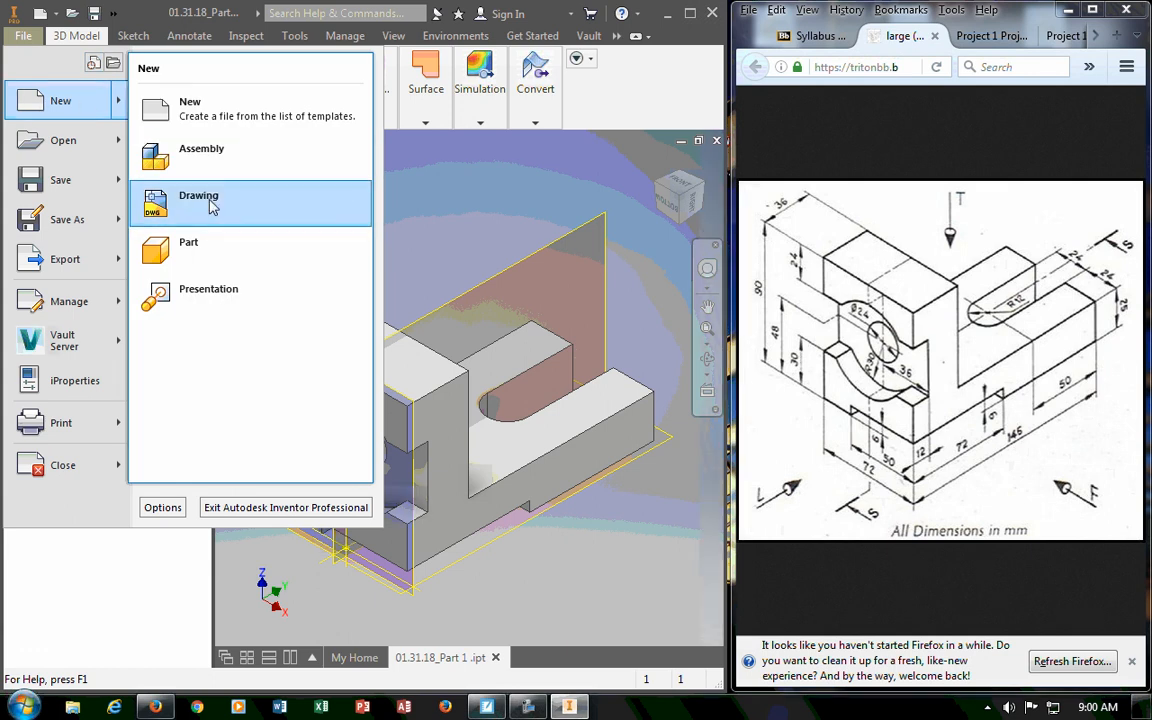
{"action": "left_click", "coordinate": [505, 203]}
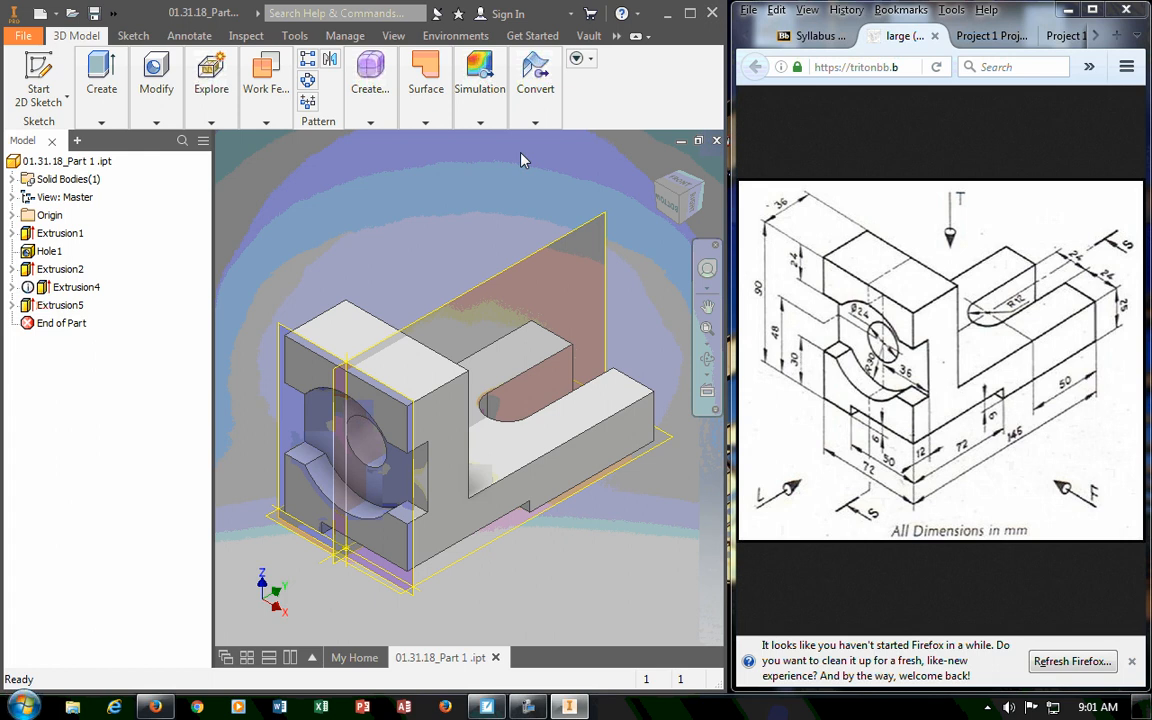
{"action": "left_click", "coordinate": [26, 38]}
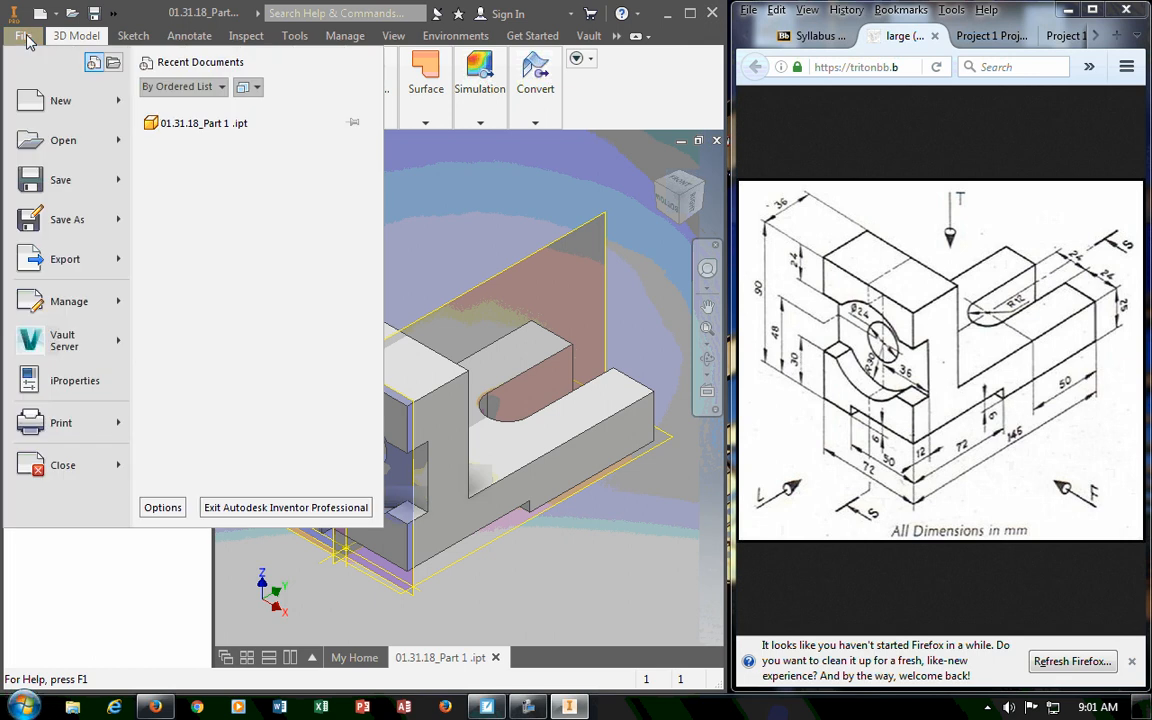
{"action": "left_click", "coordinate": [38, 100]}
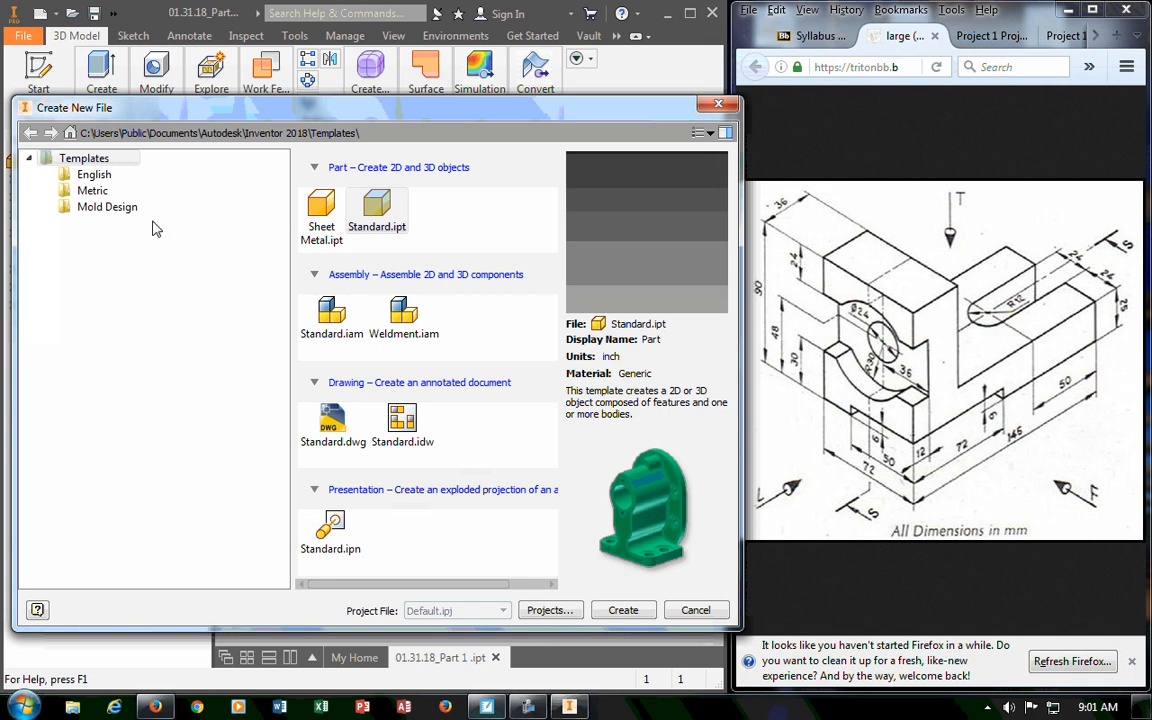
{"action": "left_click", "coordinate": [729, 107]}
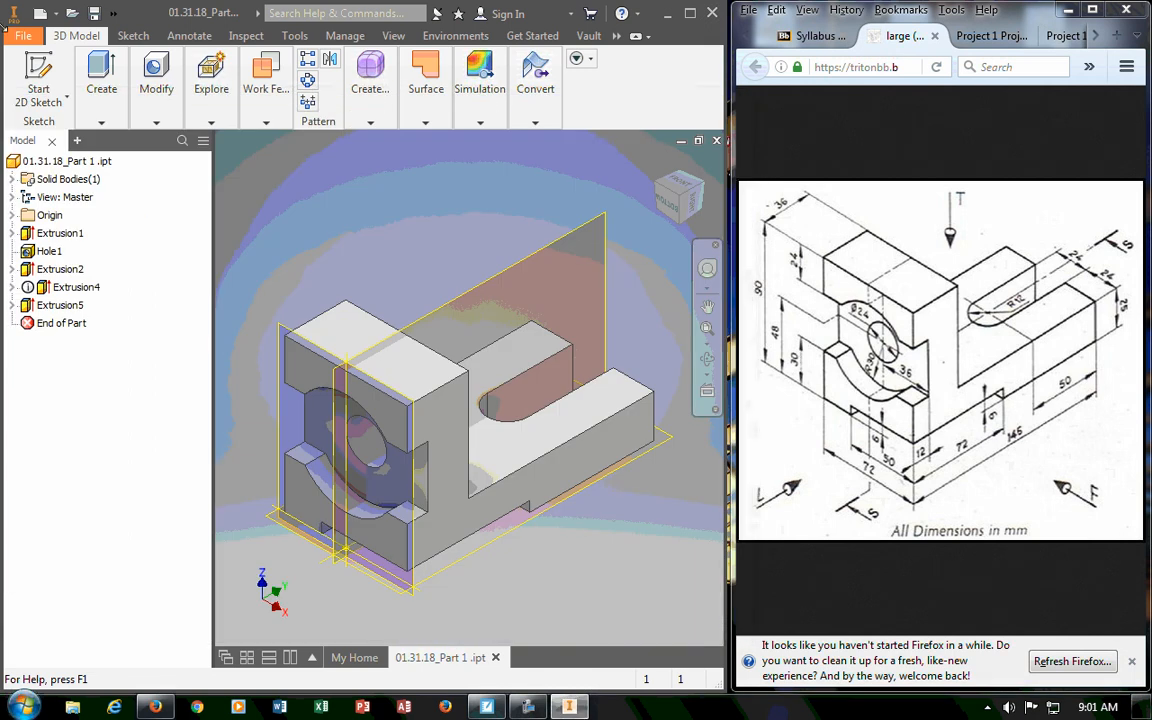
Open the Create New File dialog and move it clear of the ribbon so the template list is easy to read.
{"action": "left_click", "coordinate": [23, 36]}
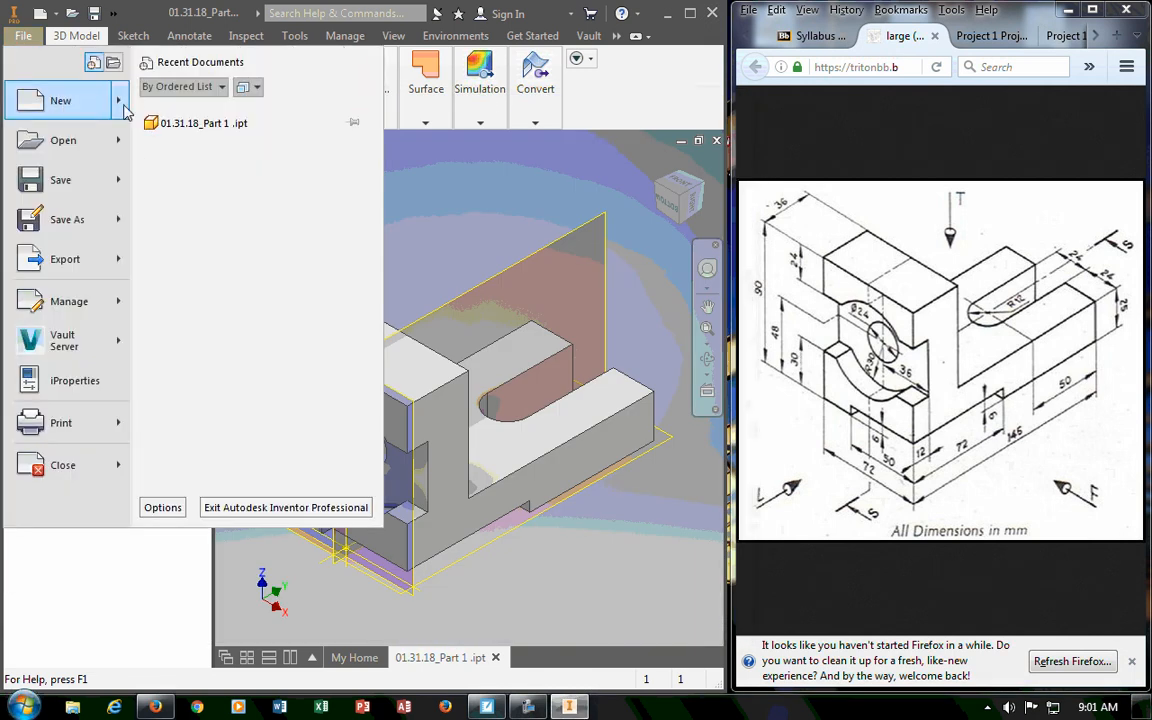
{"action": "mouse_move", "coordinate": [115, 101]}
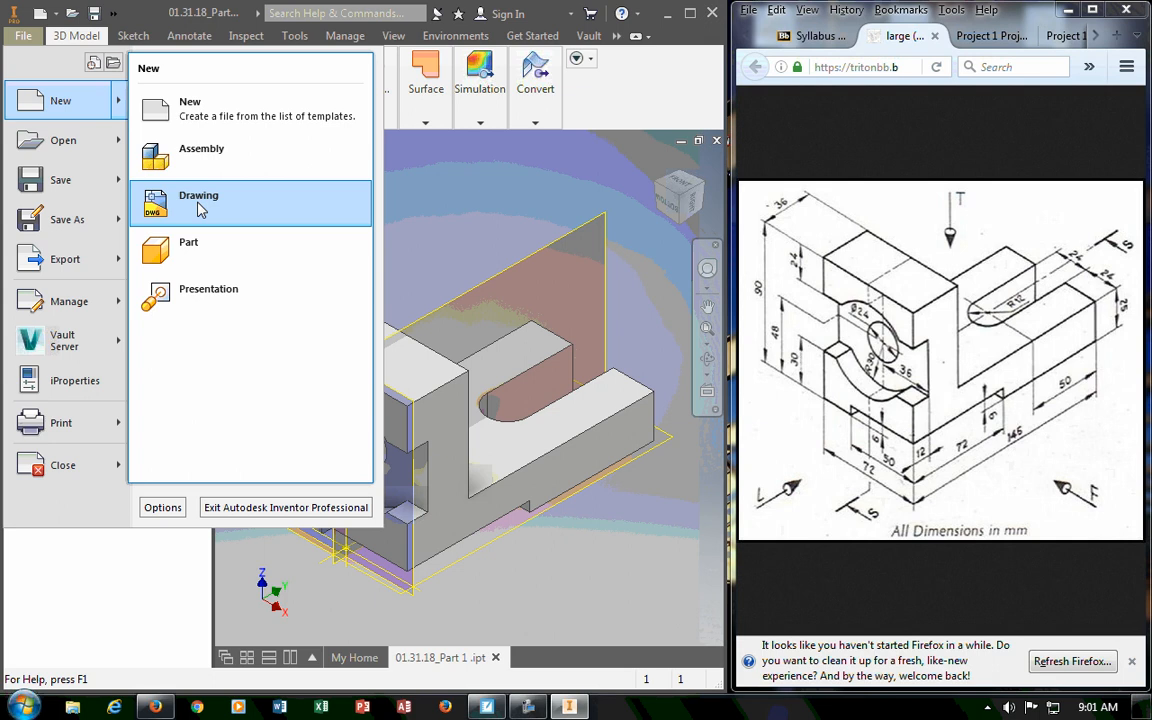
{"action": "left_click", "coordinate": [30, 98]}
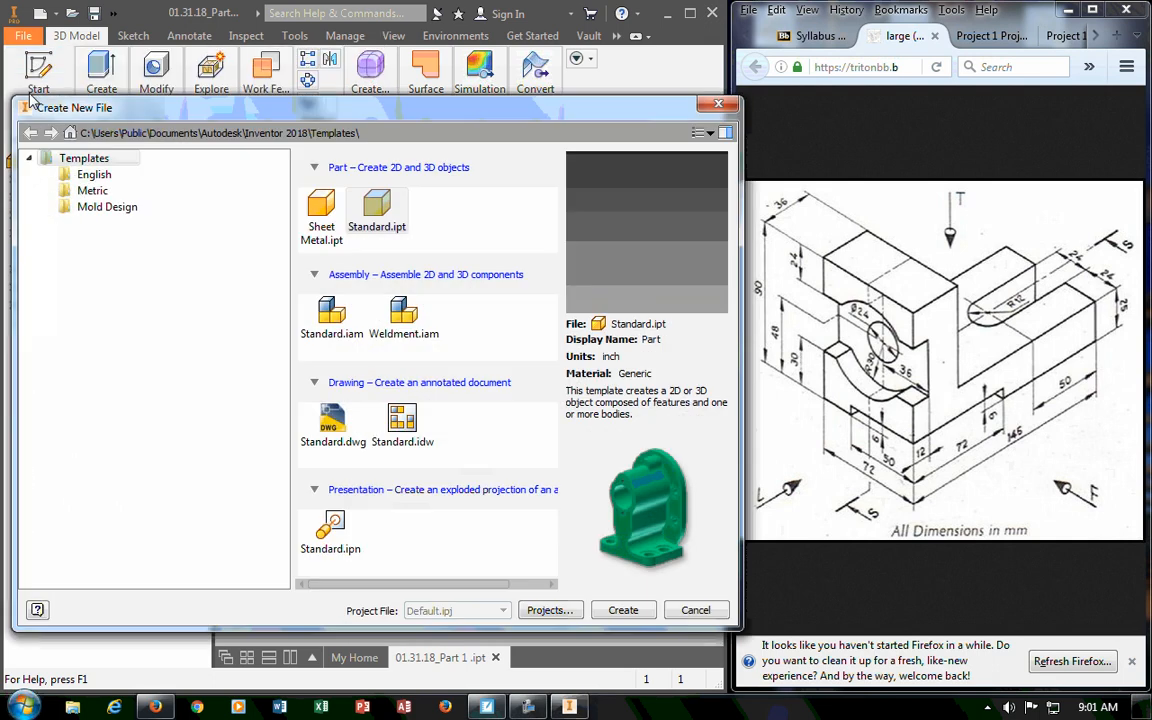
{"action": "left_click_drag", "start_coordinate": [291, 101], "coordinate": [341, 13]}
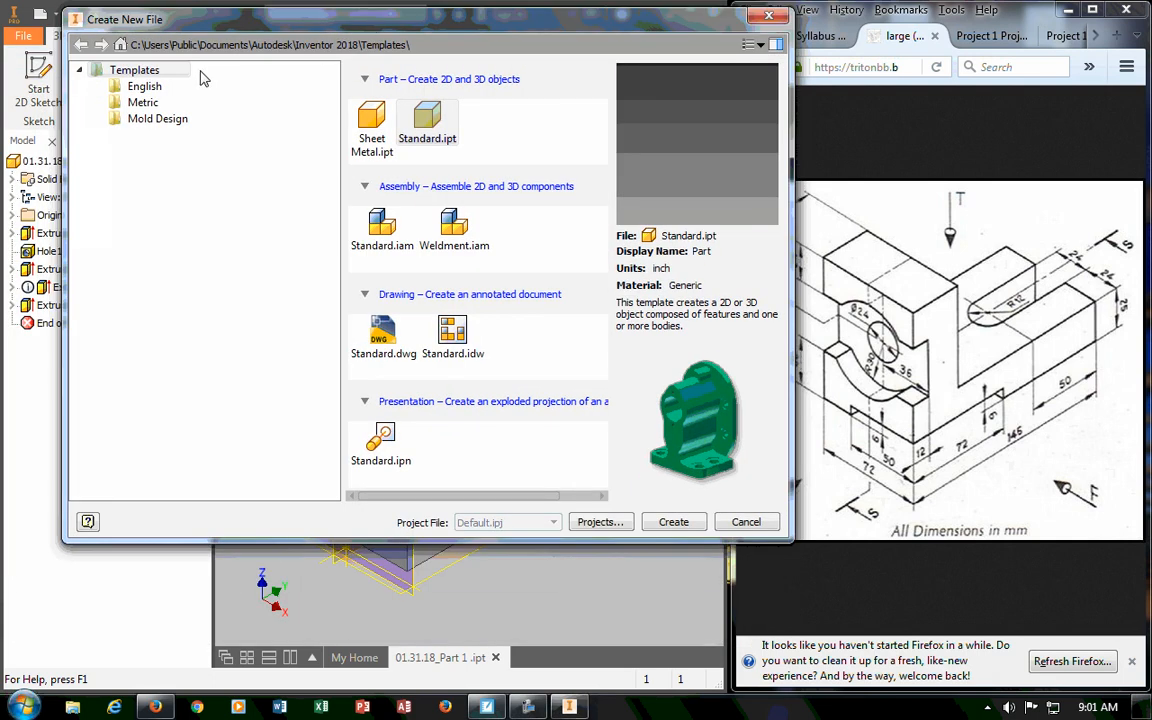
Compare the templates offered in the English, Metric and Mold Design folders, enlarging the template list.
{"action": "left_click", "coordinate": [148, 102]}
{"action": "left_click", "coordinate": [152, 119]}
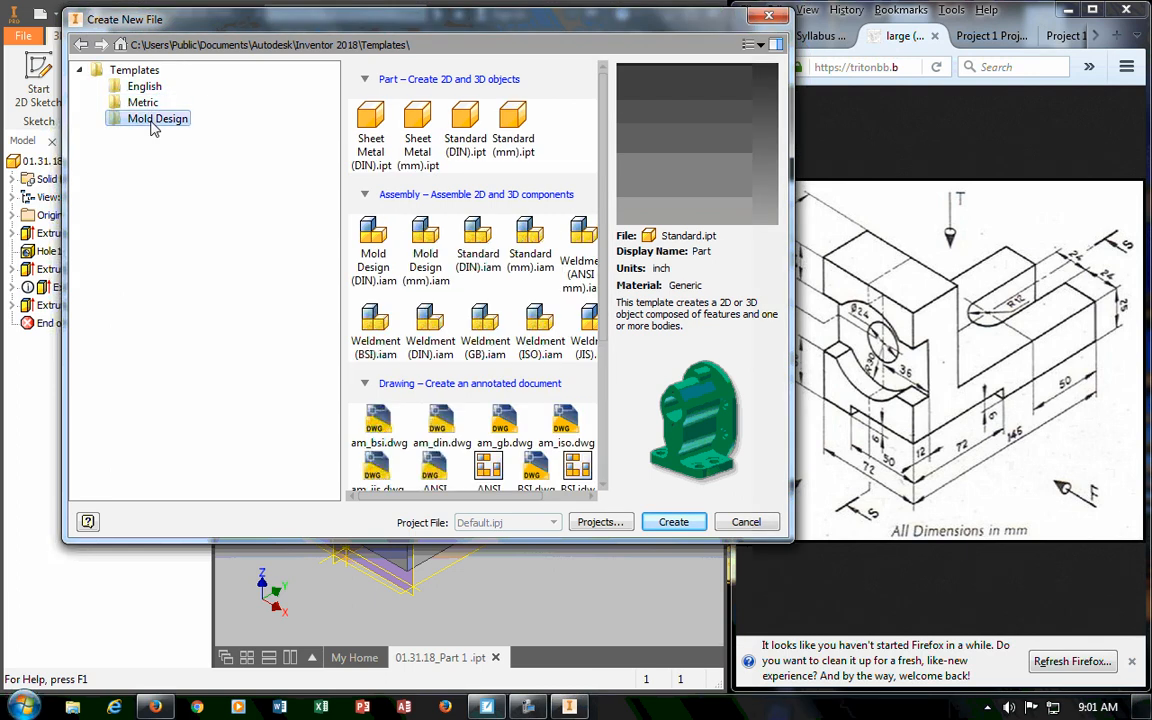
{"action": "left_click", "coordinate": [144, 87]}
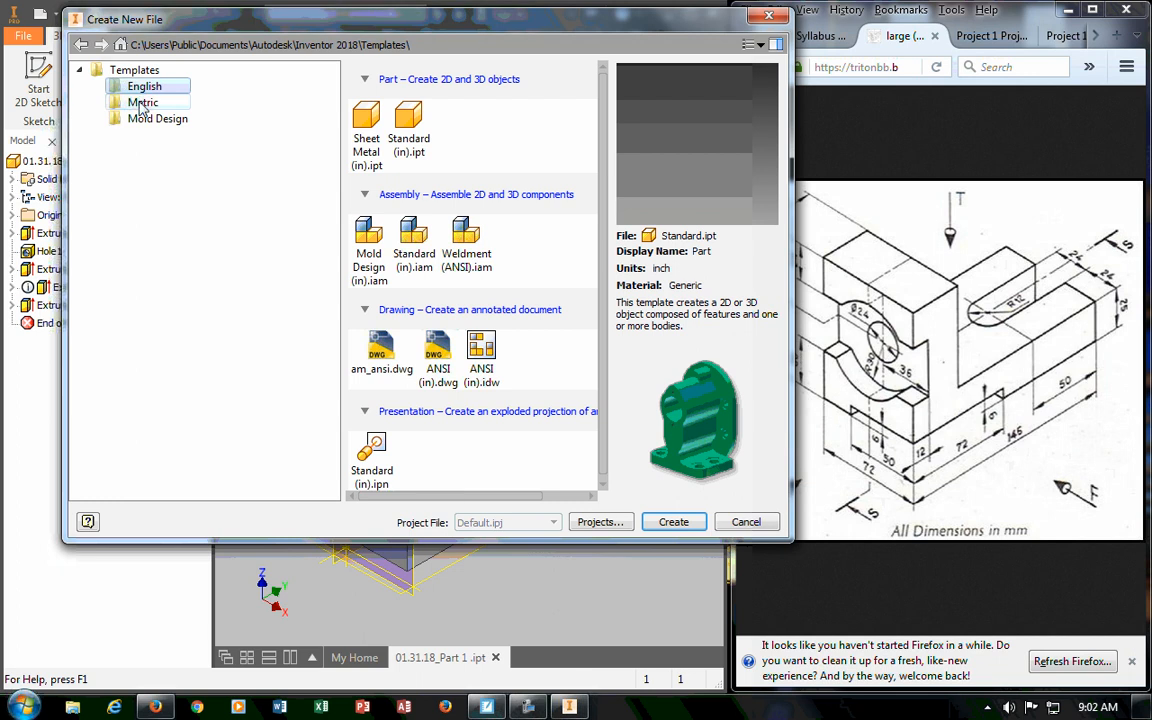
{"action": "left_click", "coordinate": [142, 104]}
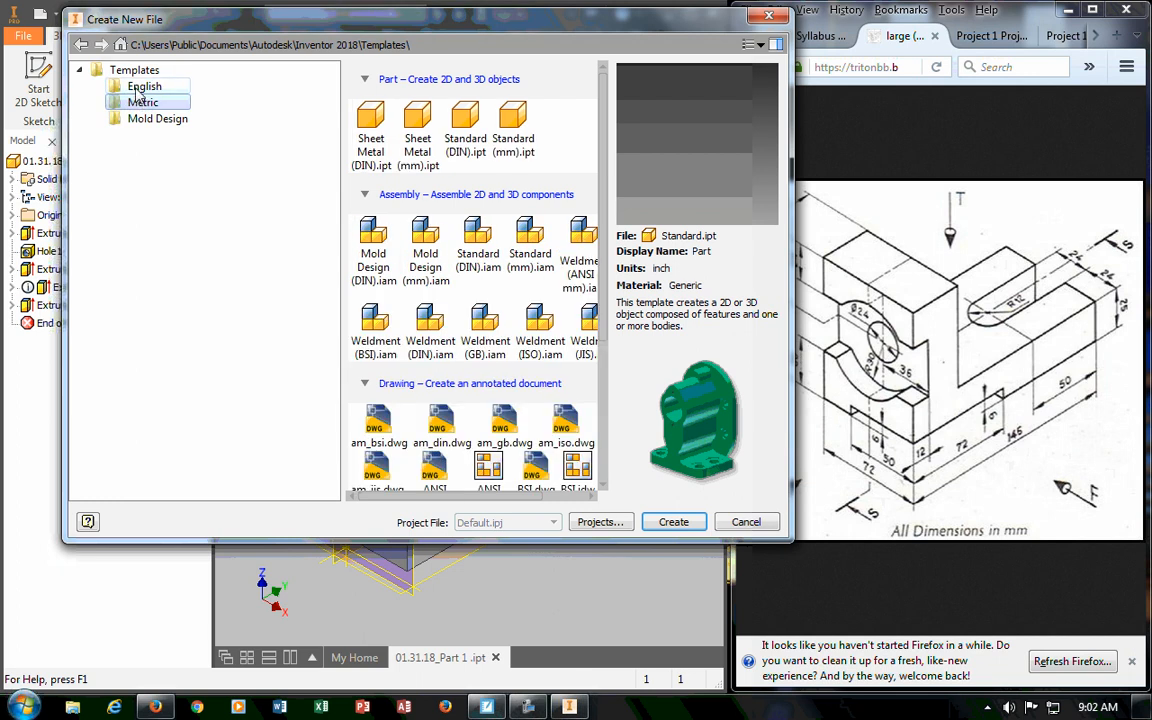
{"action": "left_click", "coordinate": [144, 87]}
{"action": "left_click", "coordinate": [160, 119]}
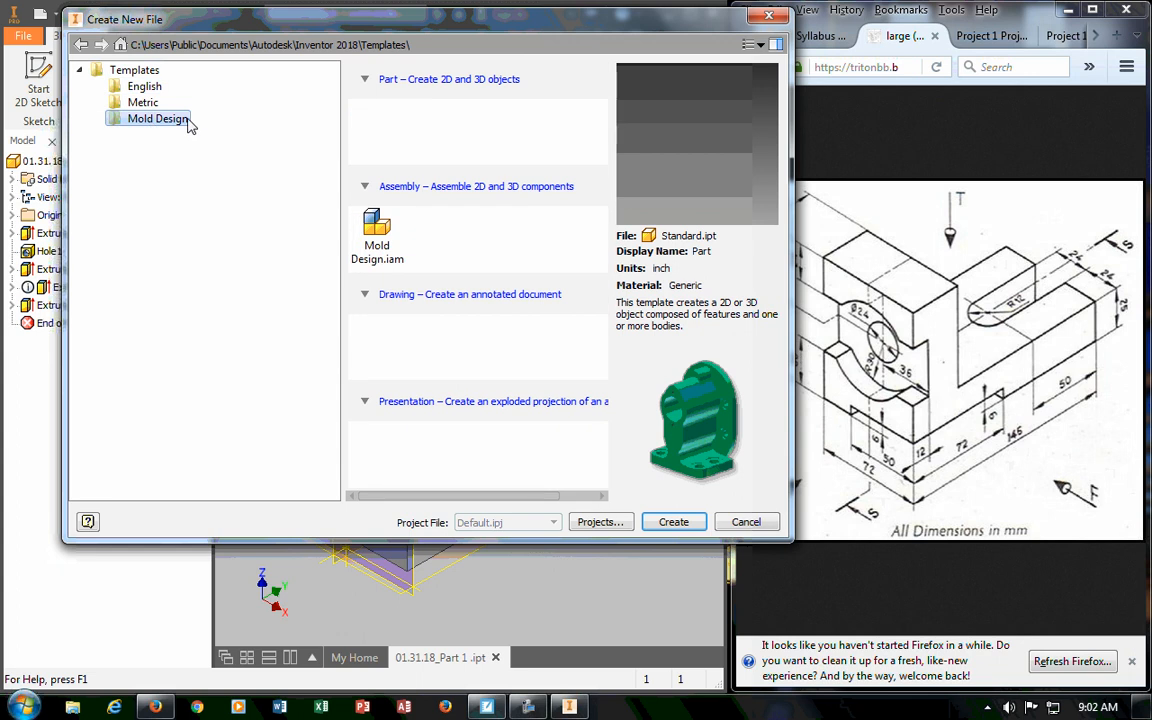
{"action": "left_click", "coordinate": [130, 87]}
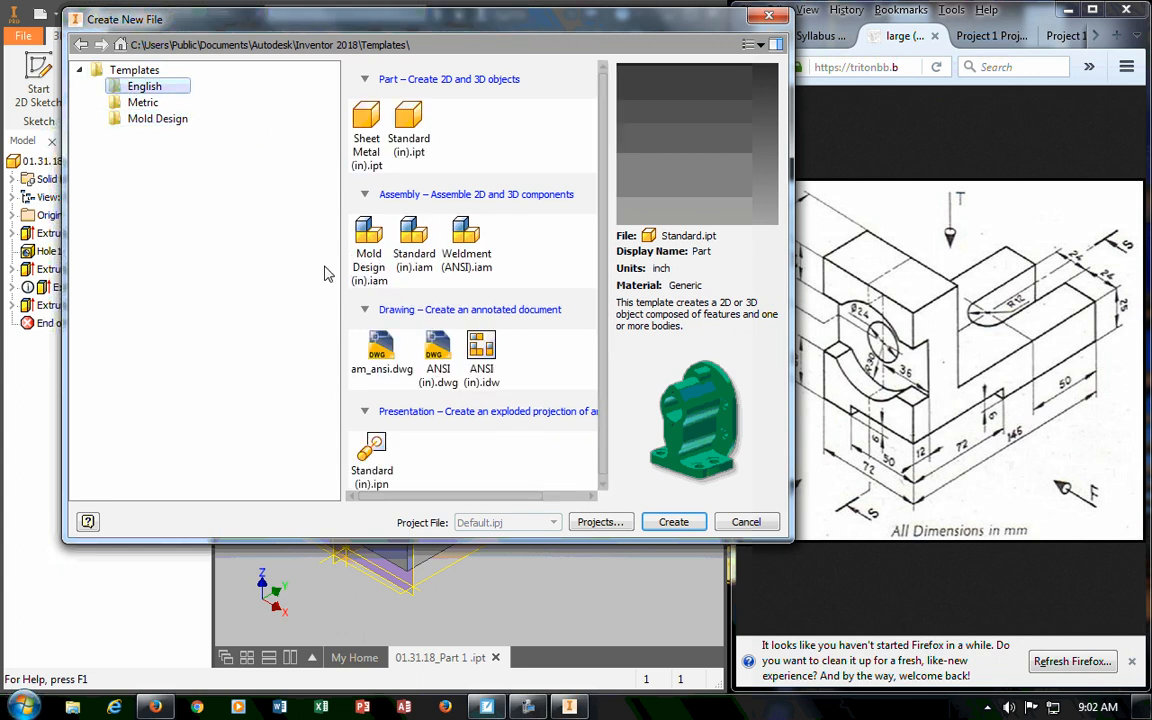
{"action": "left_click_drag", "start_coordinate": [341, 182], "coordinate": [266, 175]}
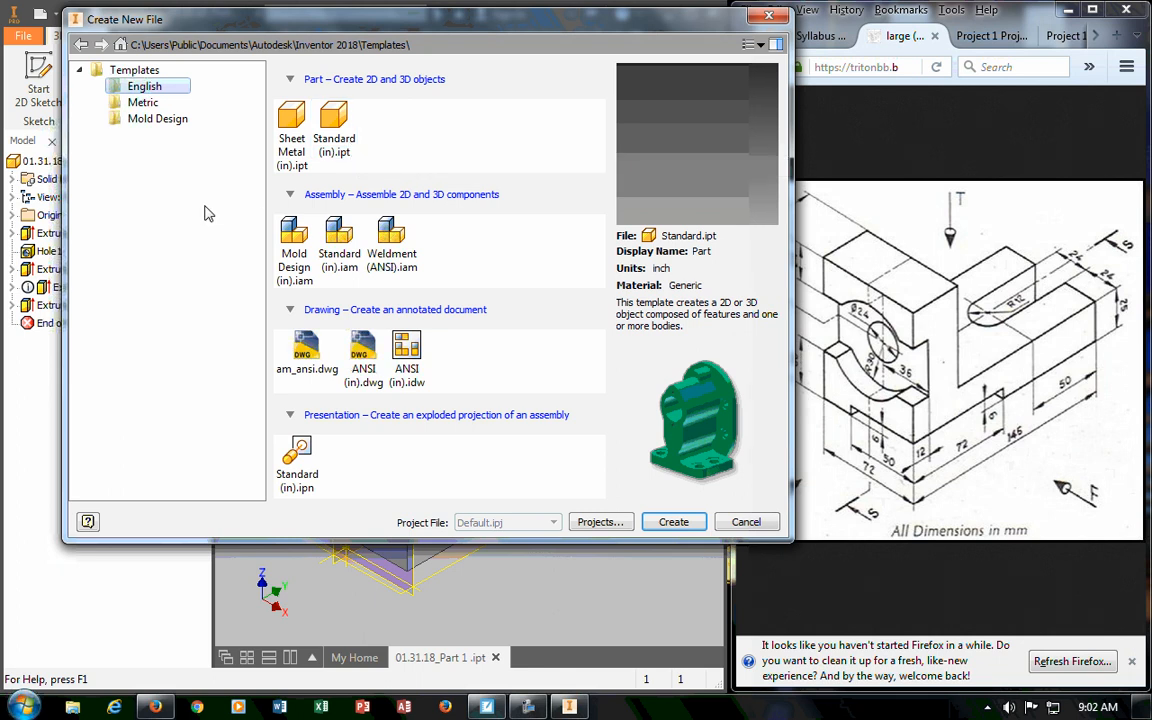
Create a new drawing from the ISO.idw template in the Metric templates folder.
{"action": "left_click", "coordinate": [143, 103]}
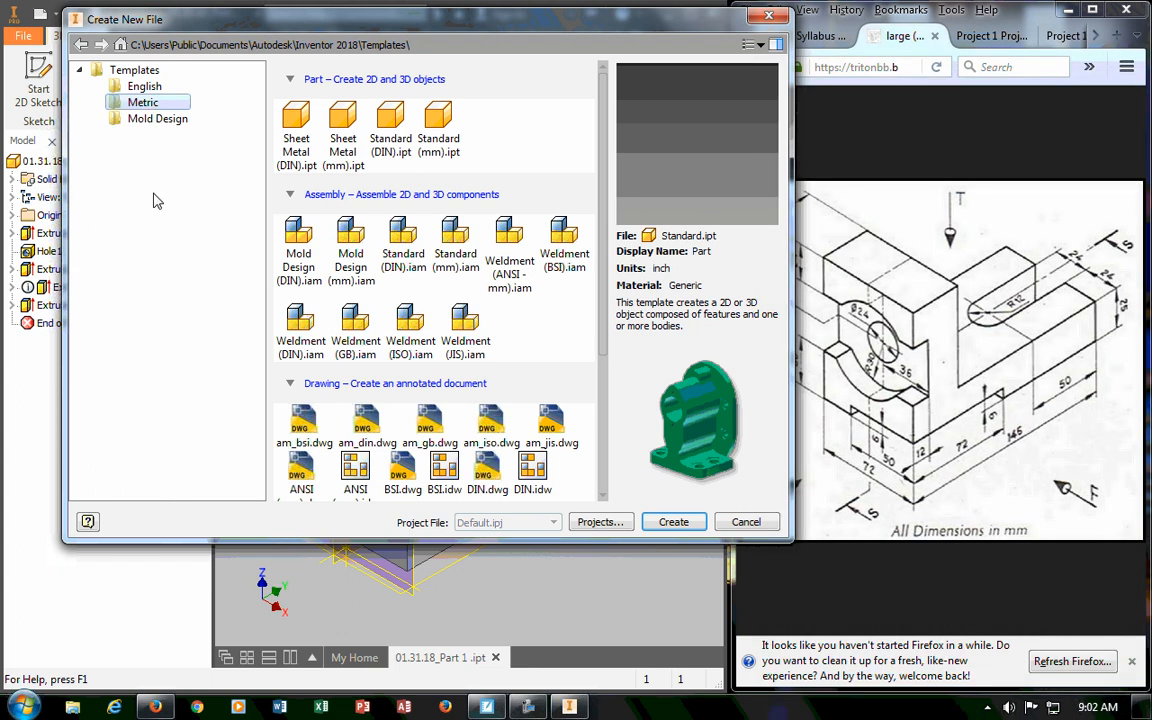
{"action": "scroll", "coordinate": [473, 372], "scroll_direction": "down", "scroll_amount": 1}
{"action": "scroll", "coordinate": [473, 372], "scroll_direction": "down", "scroll_amount": 3}
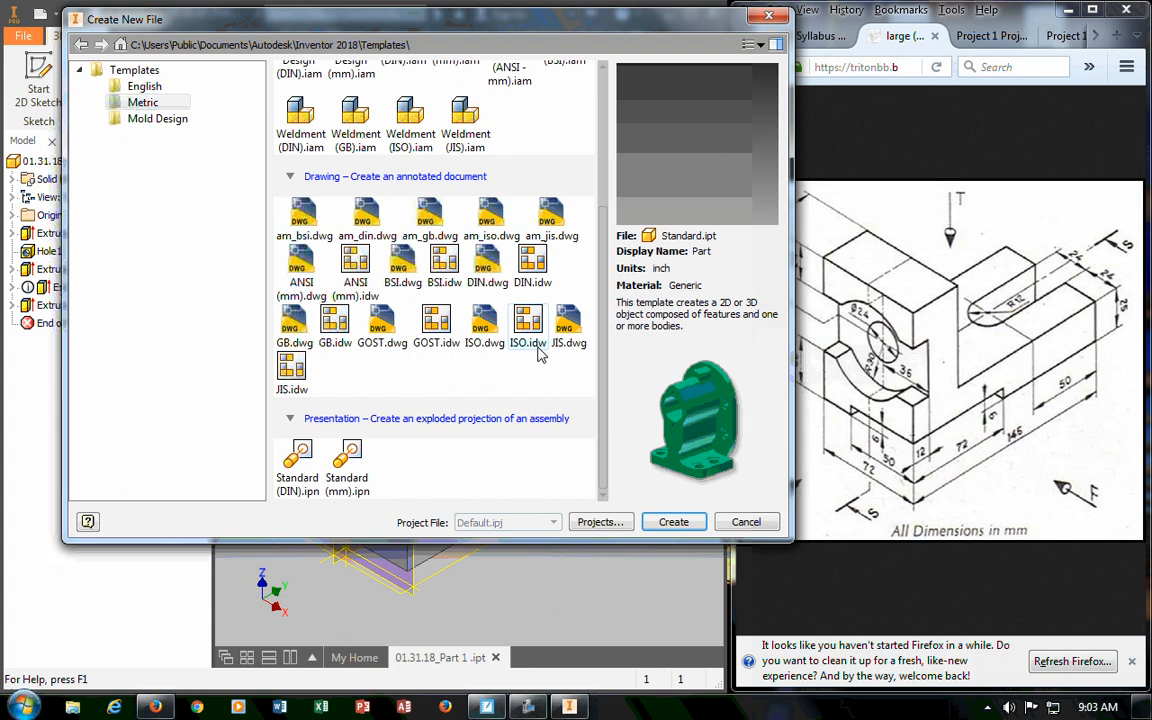
{"action": "scroll", "coordinate": [470, 330], "scroll_direction": "up", "scroll_amount": 3}
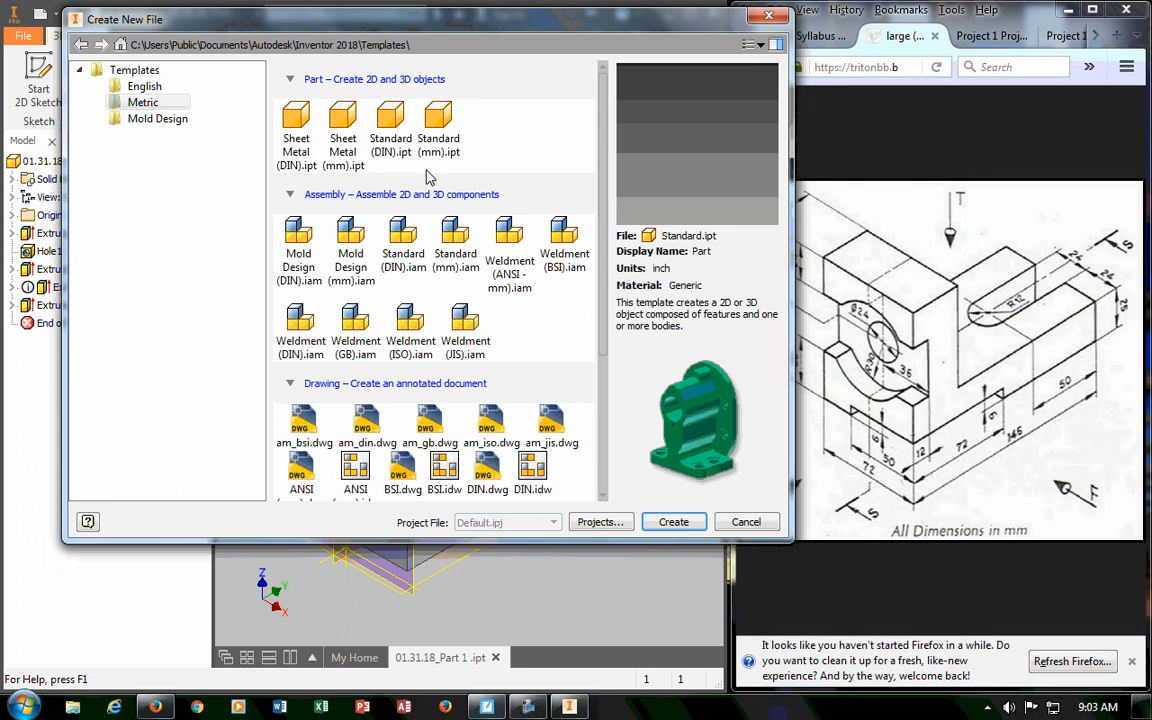
{"action": "scroll", "coordinate": [381, 332], "scroll_direction": "down", "scroll_amount": 1}
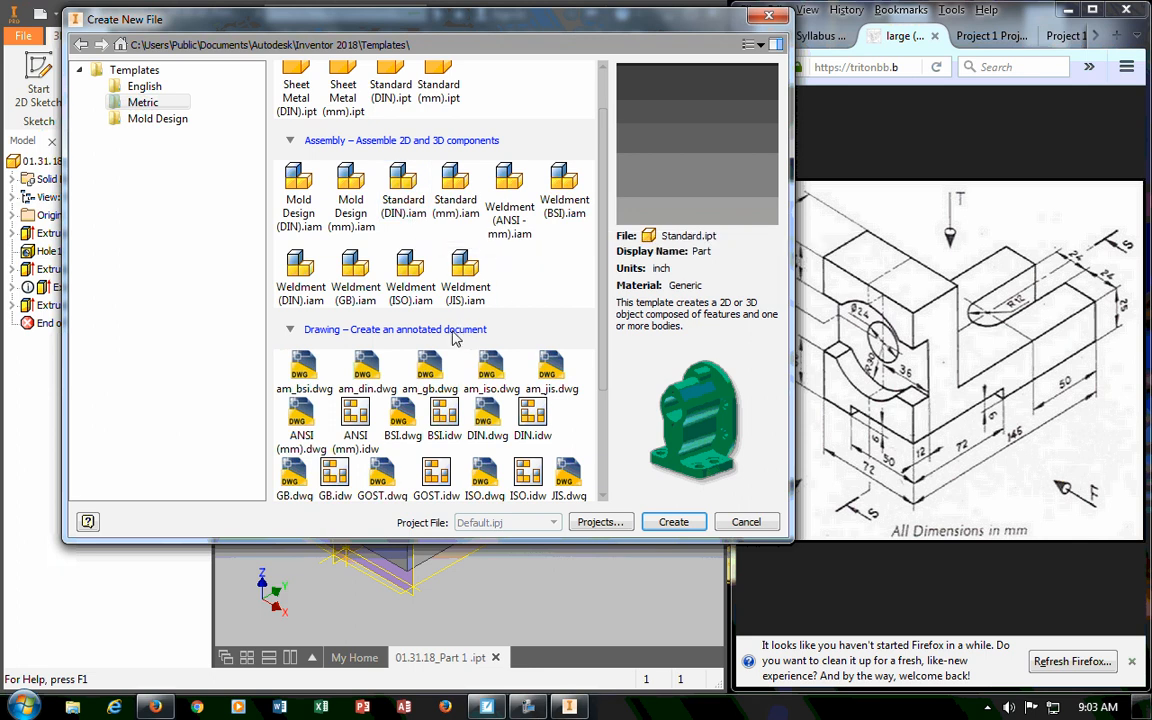
{"action": "scroll", "coordinate": [415, 300], "scroll_direction": "down", "scroll_amount": 3}
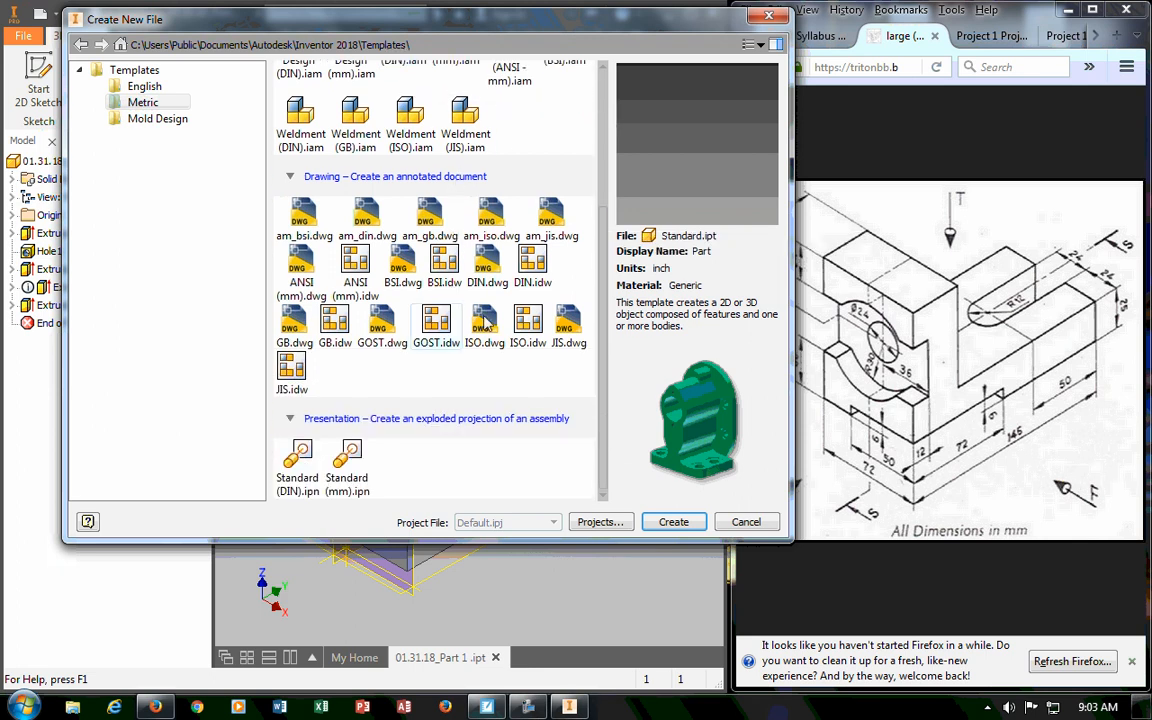
{"action": "left_click", "coordinate": [530, 340]}
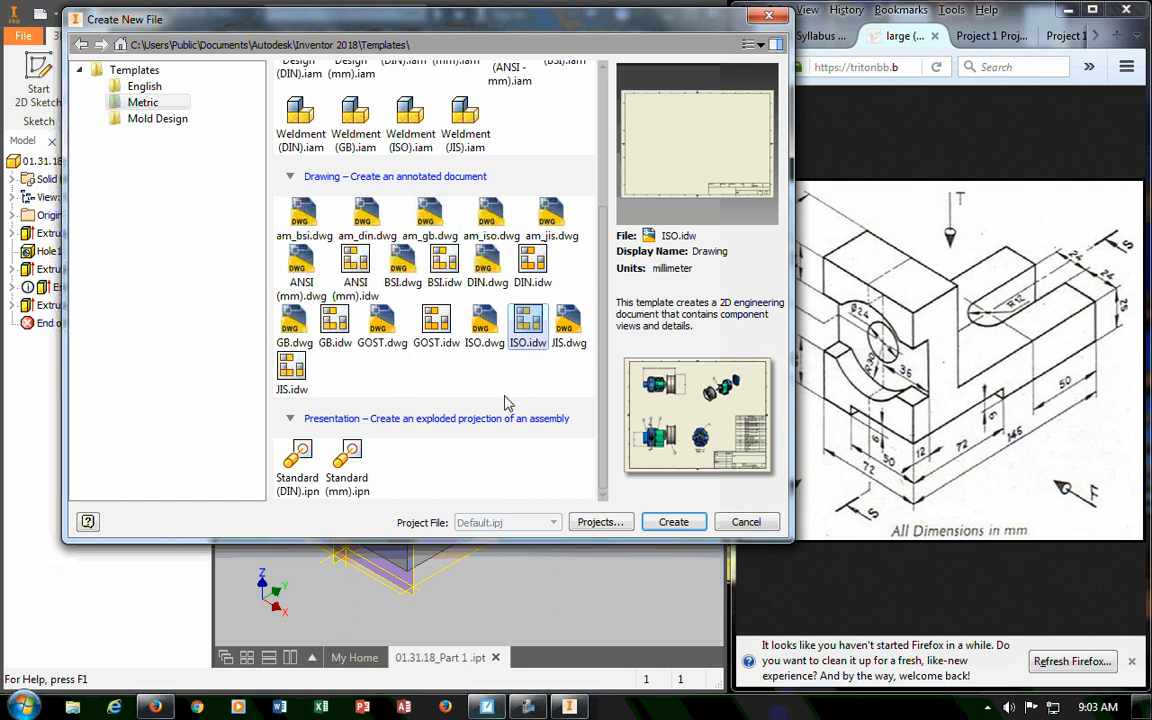
{"action": "left_click", "coordinate": [673, 522]}
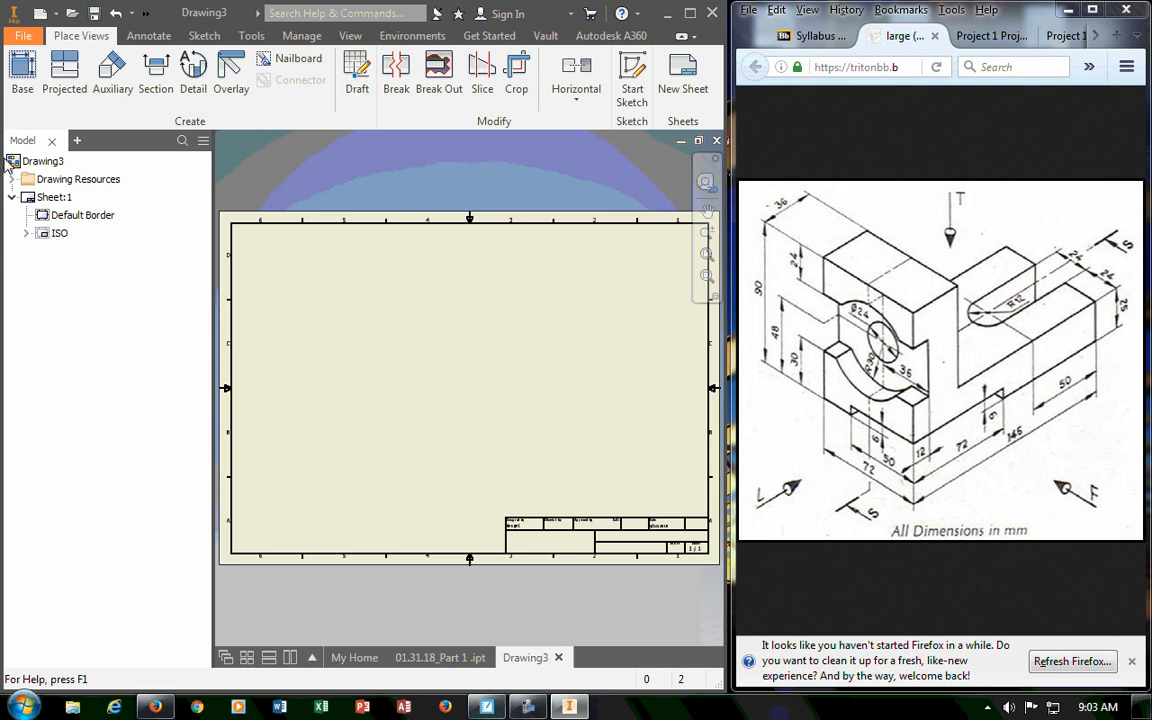
Create one more drawing from the default template to compare its sheet with the ISO one, and close it.
{"action": "left_click", "coordinate": [23, 35]}
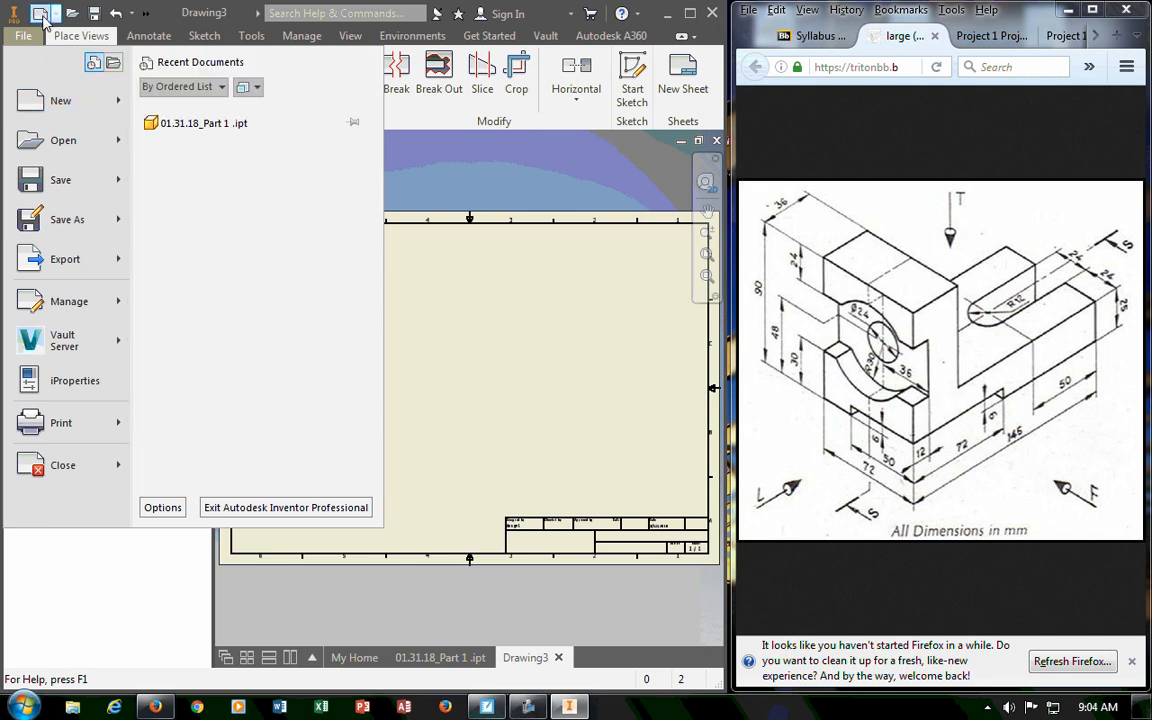
{"action": "left_click", "coordinate": [58, 15]}
{"action": "left_click", "coordinate": [58, 16]}
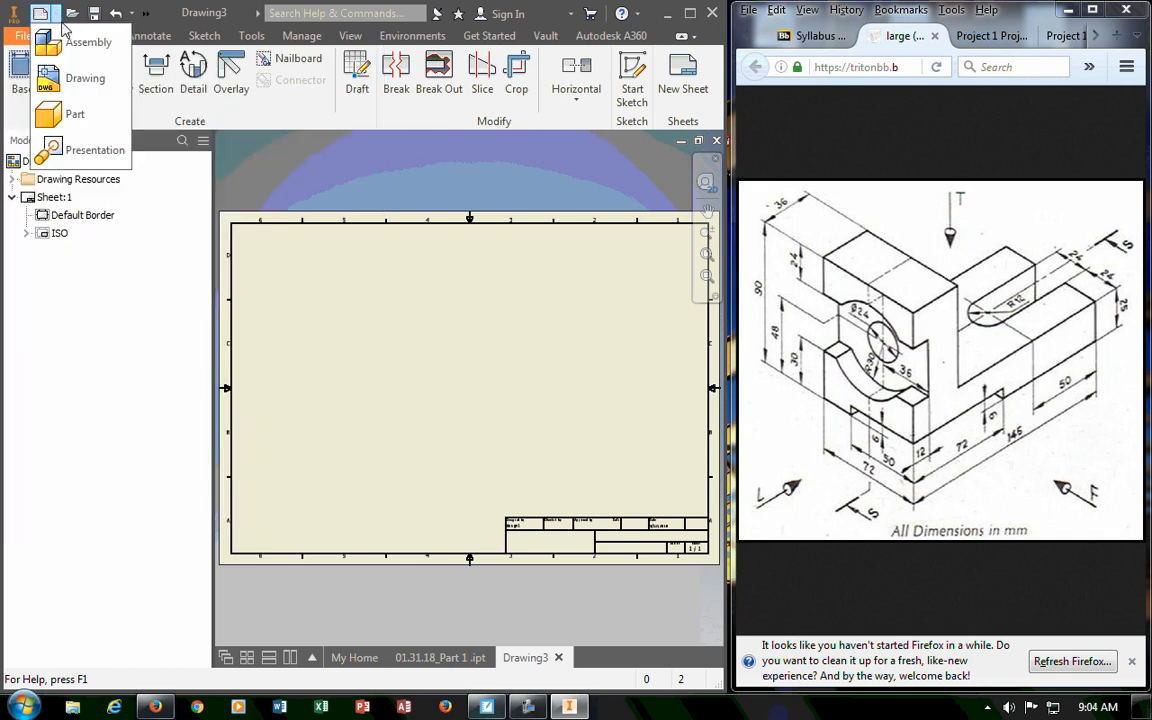
{"action": "left_click", "coordinate": [58, 84]}
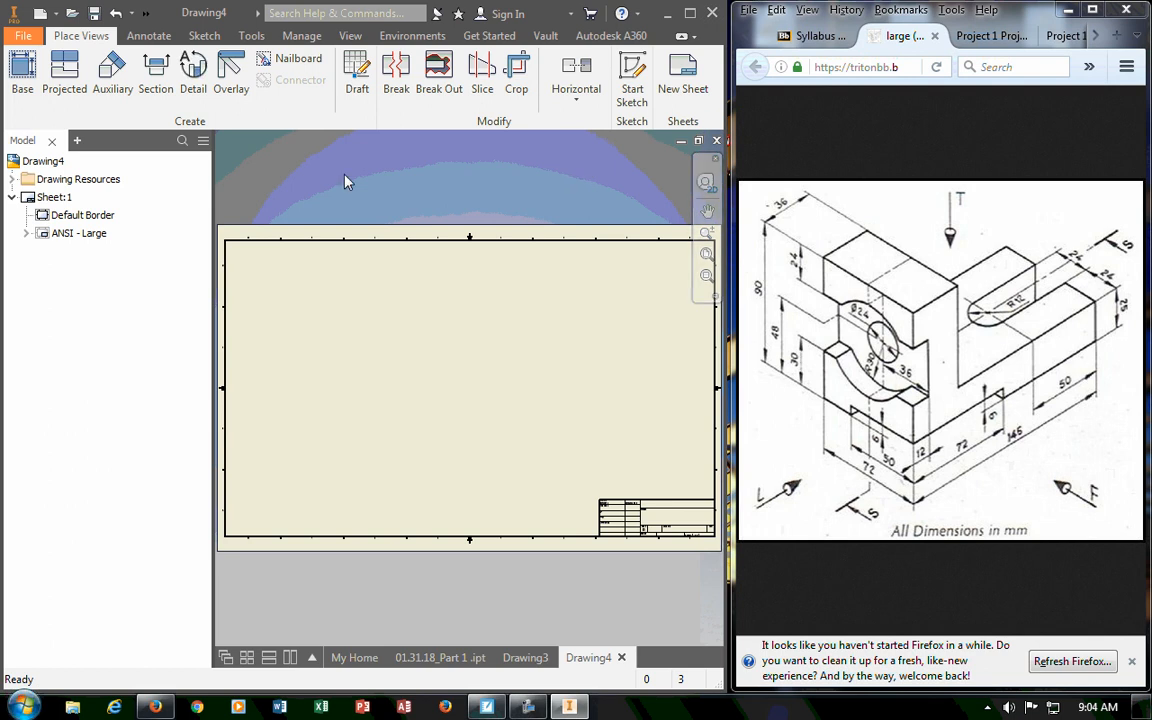
{"action": "left_click", "coordinate": [716, 141]}
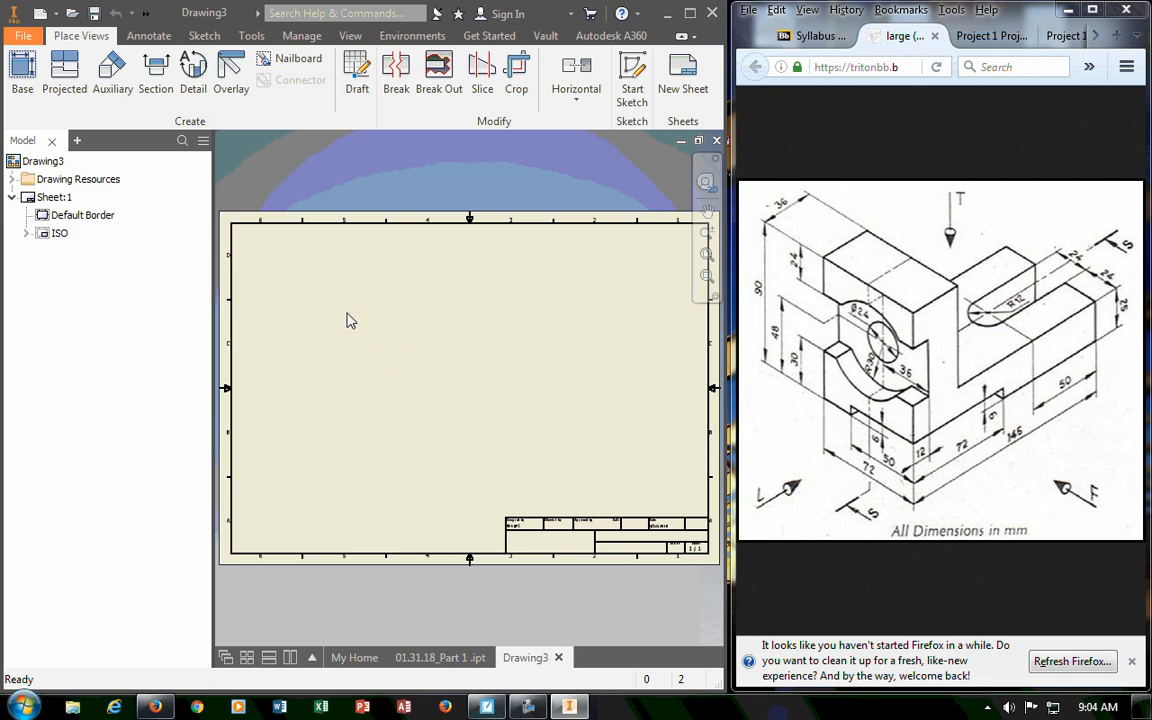
Open the Edit Sheet settings for Sheet:1, move the dialog clear of the sheet and list the available sheet sizes.
{"action": "right_click", "coordinate": [57, 199]}
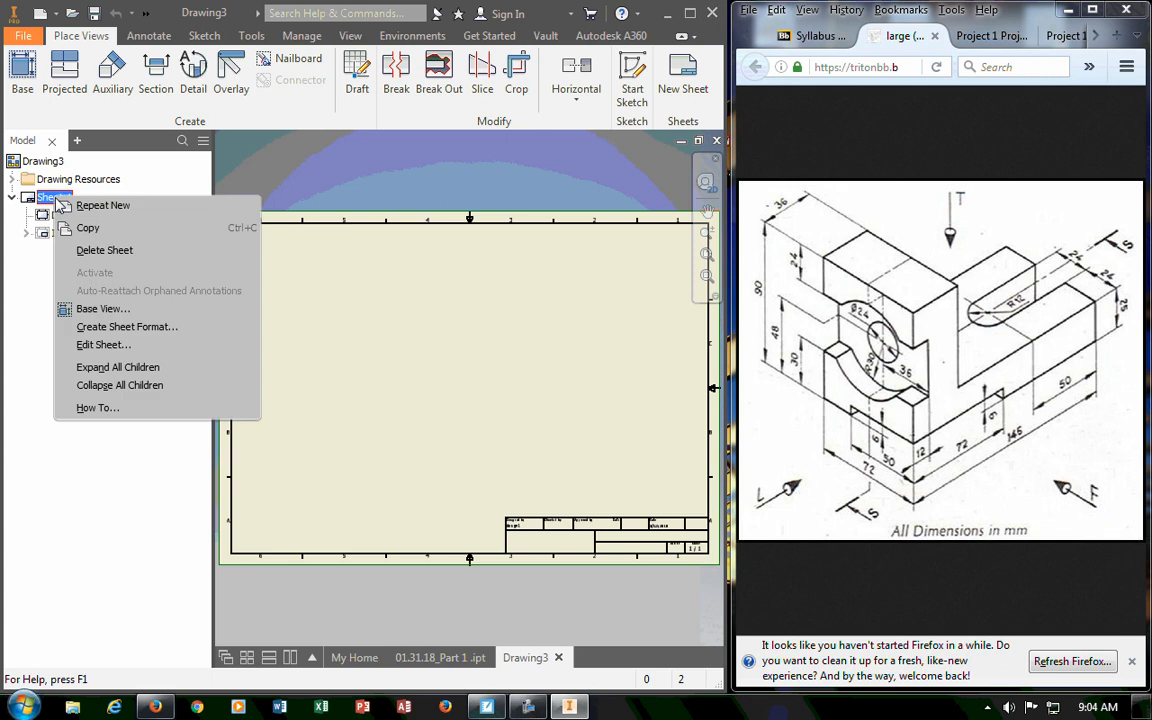
{"action": "left_click", "coordinate": [105, 344]}
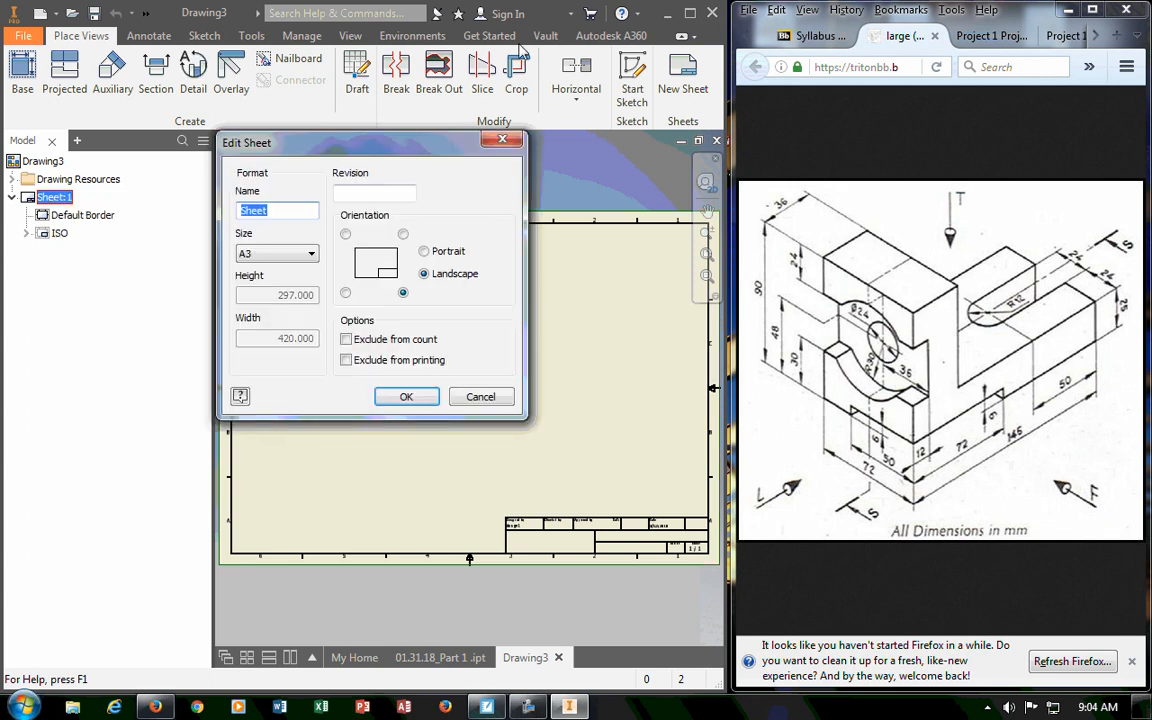
{"action": "left_click_drag", "start_coordinate": [405, 138], "coordinate": [415, 87]}
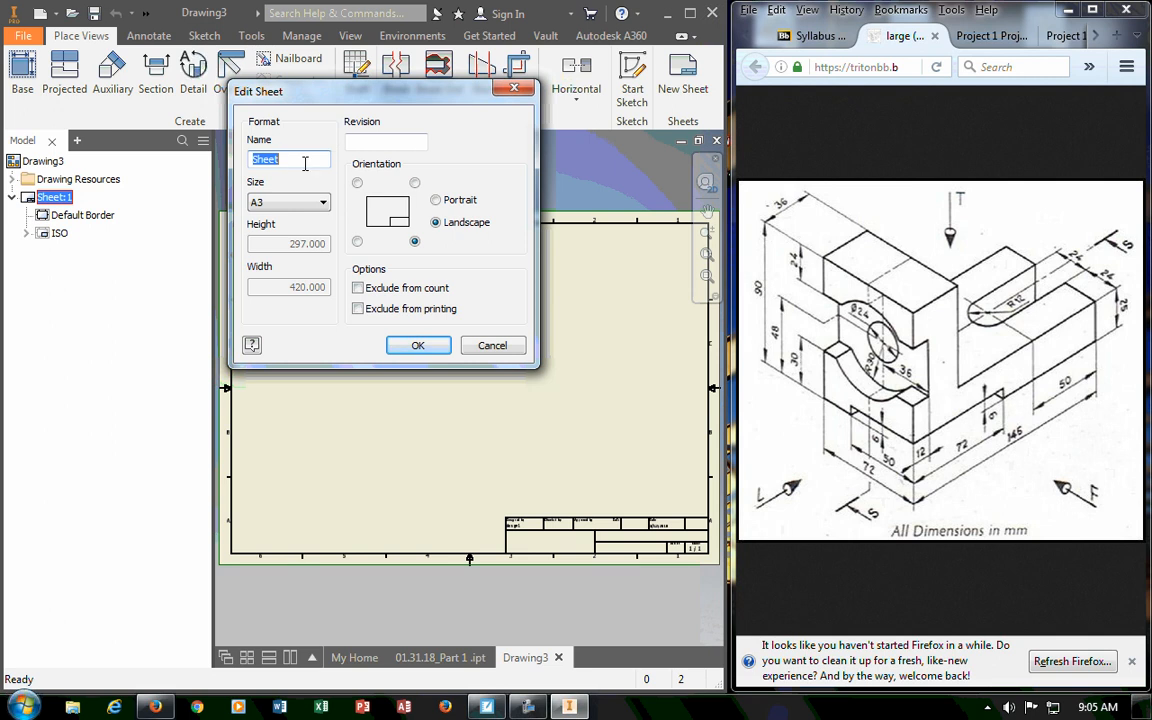
{"action": "left_click", "coordinate": [323, 203]}
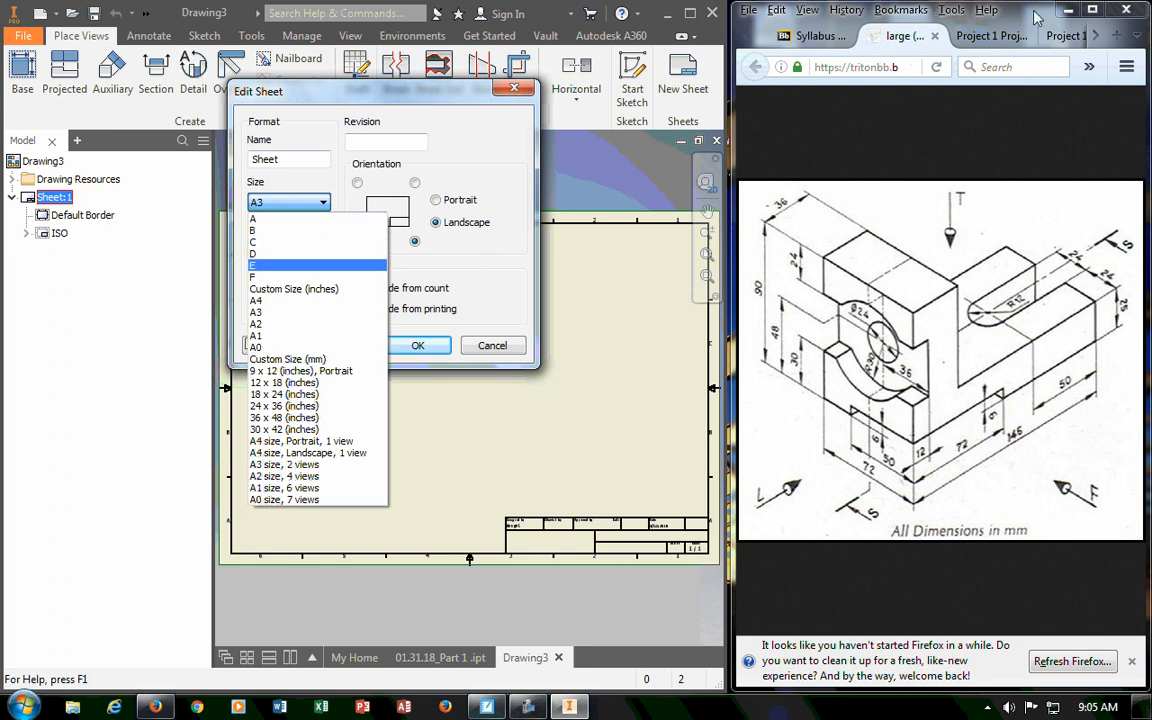
Switch to Firefox, search Google for images of "paper sizes" and enlarge the browser to full screen.
{"action": "left_click", "coordinate": [1084, 38]}
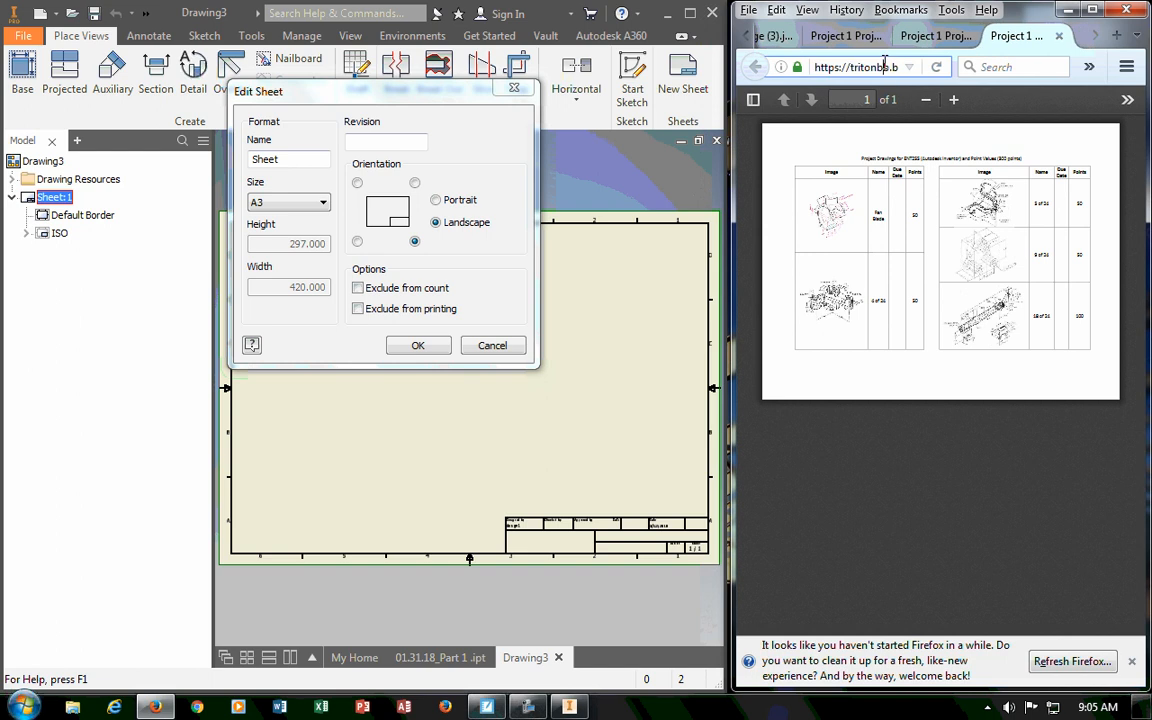
{"action": "left_click", "coordinate": [885, 64]}
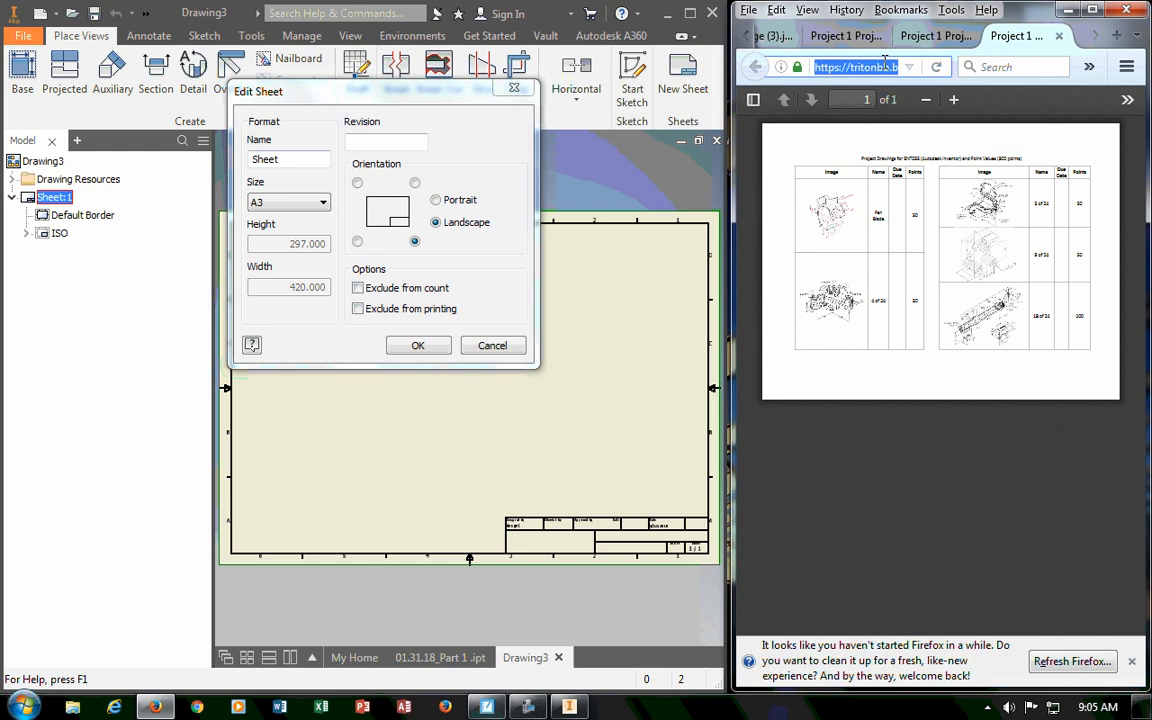
{"action": "type", "text": "paper s"}
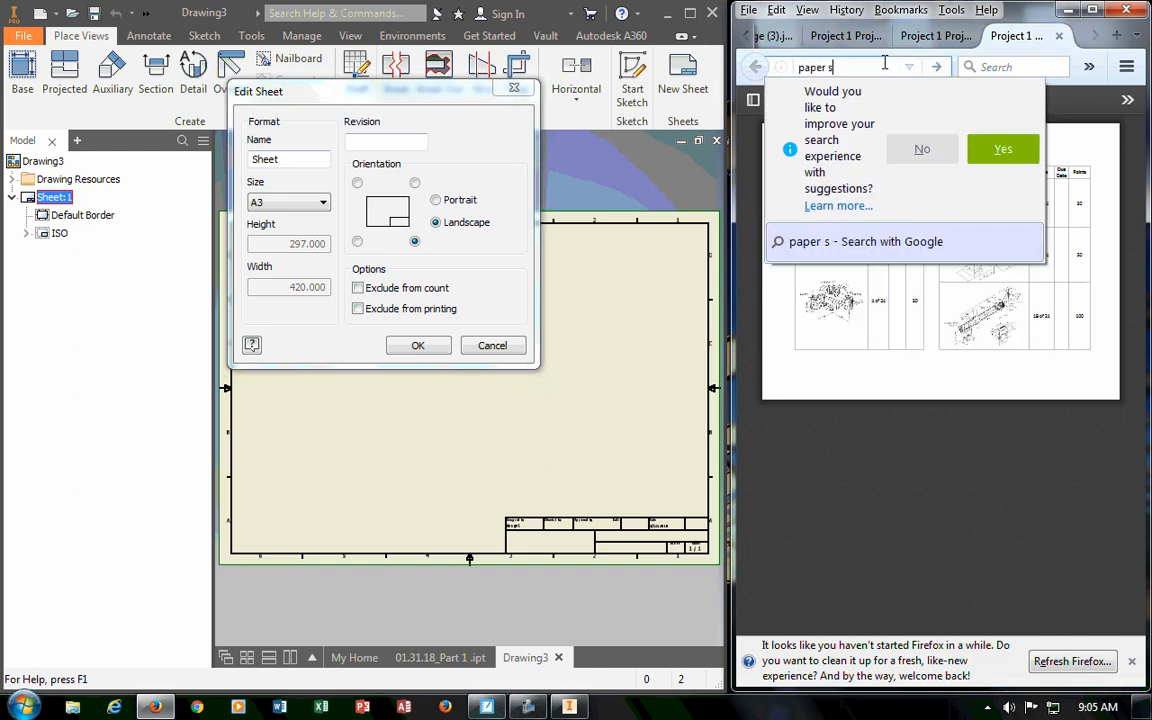
{"action": "type", "text": "izes"}
{"action": "key", "text": "Return"}
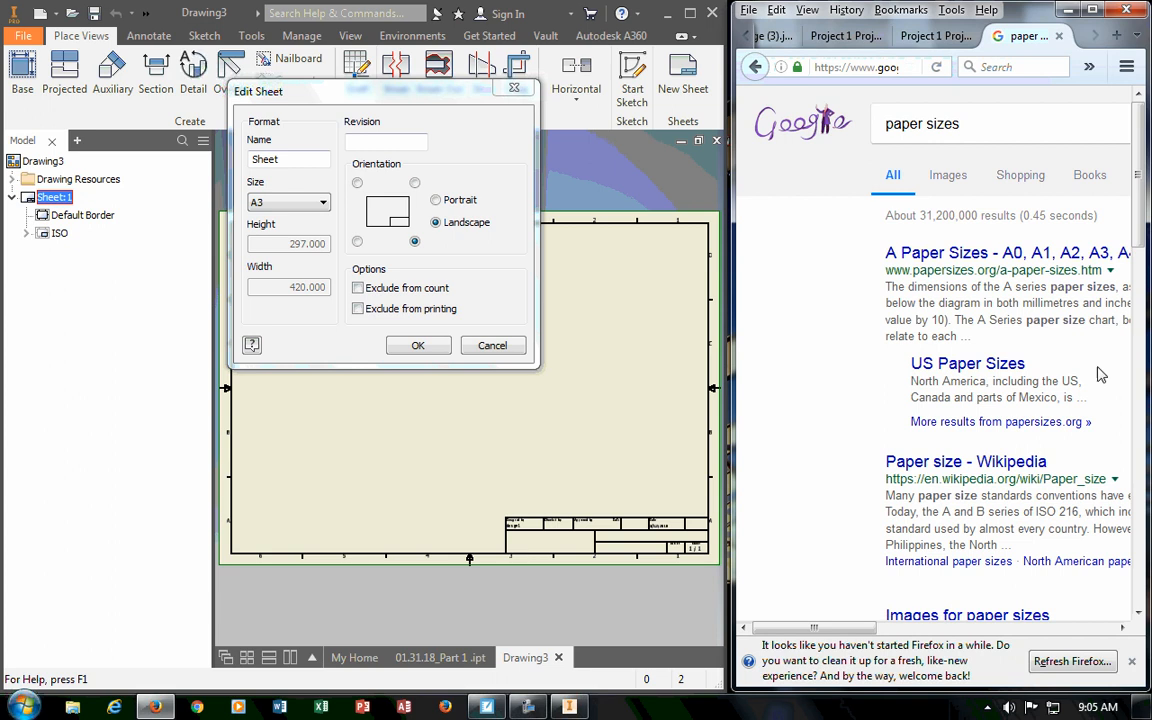
{"action": "left_click", "coordinate": [948, 176]}
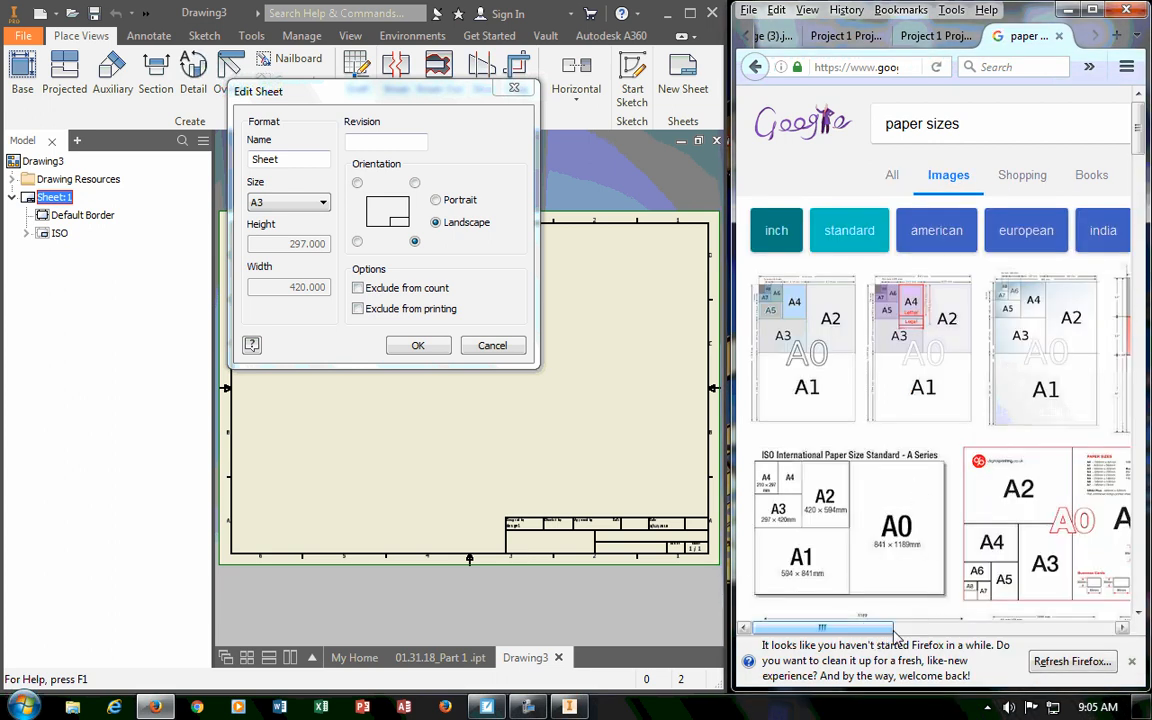
{"action": "double_click", "coordinate": [1022, 9]}
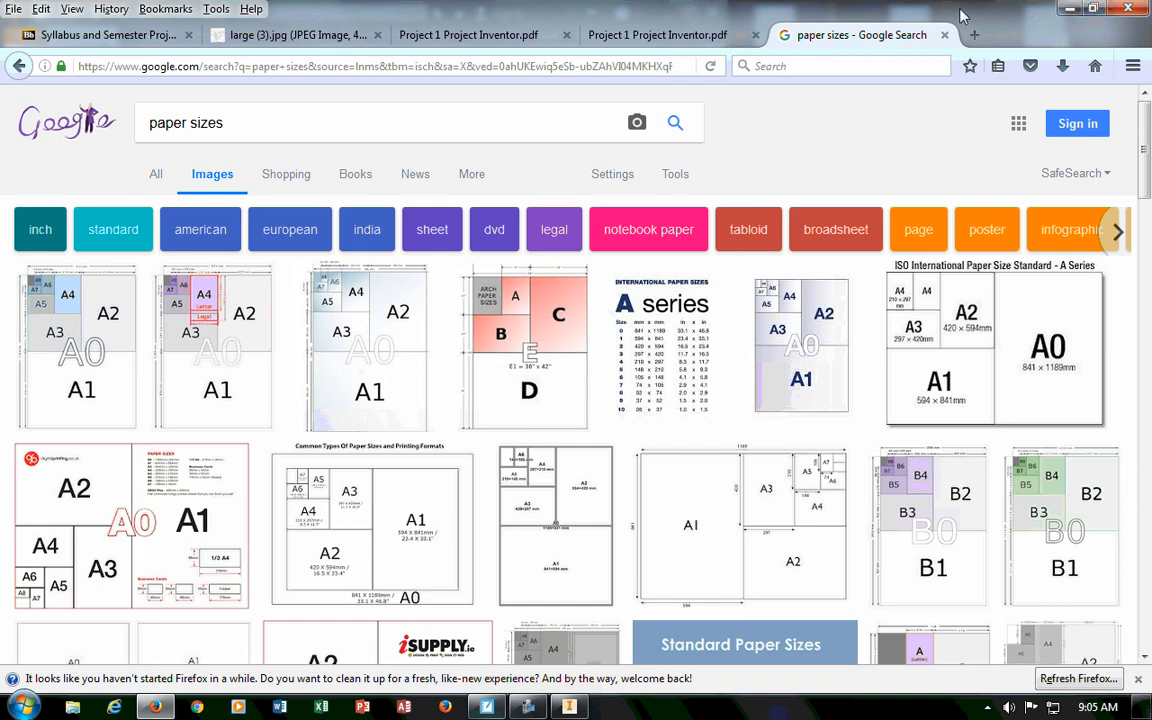
Examine the UniPrint chart of ISO A series paper dimensions, and close its preview to browse the other charts.
{"action": "scroll", "coordinate": [476, 389], "scroll_direction": "down", "scroll_amount": 2}
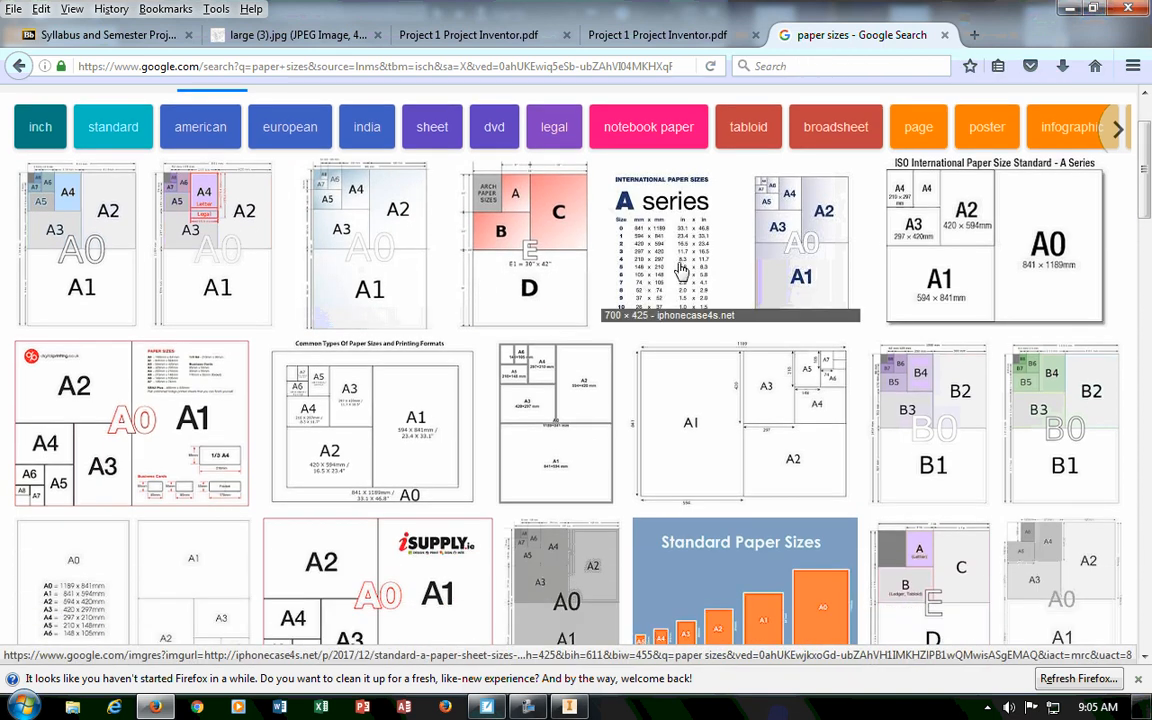
{"action": "left_click", "coordinate": [503, 344]}
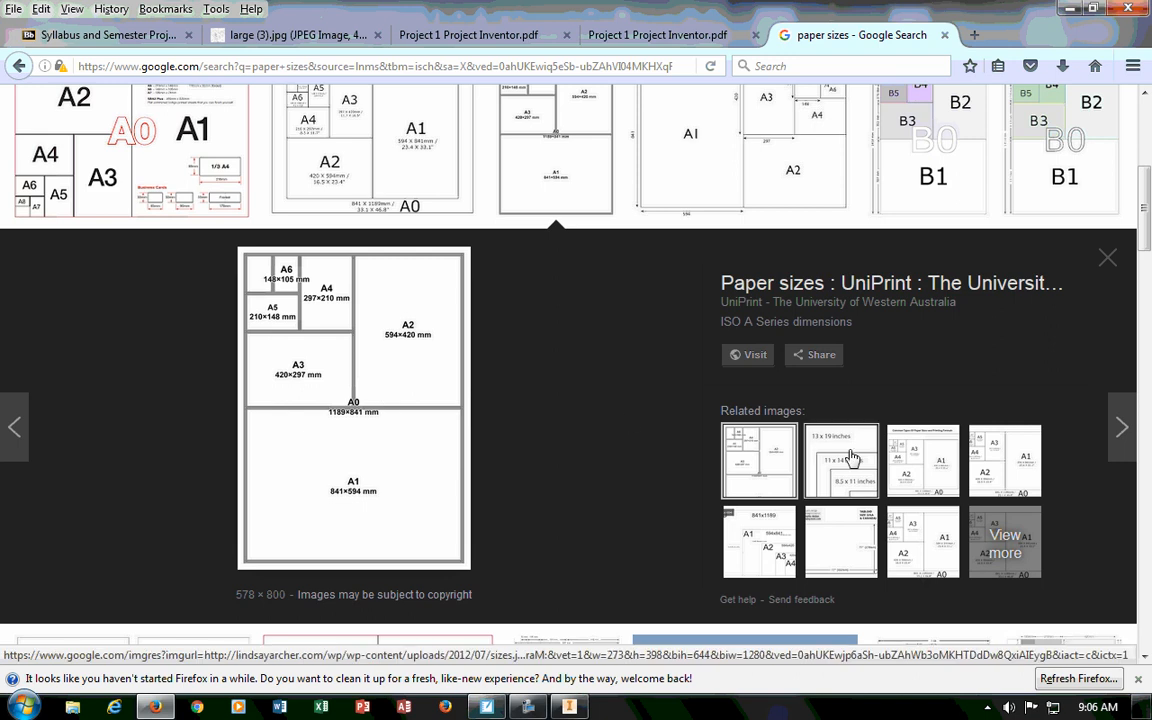
{"action": "left_click", "coordinate": [1108, 257]}
{"action": "scroll", "coordinate": [560, 240], "scroll_direction": "down", "scroll_amount": 2}
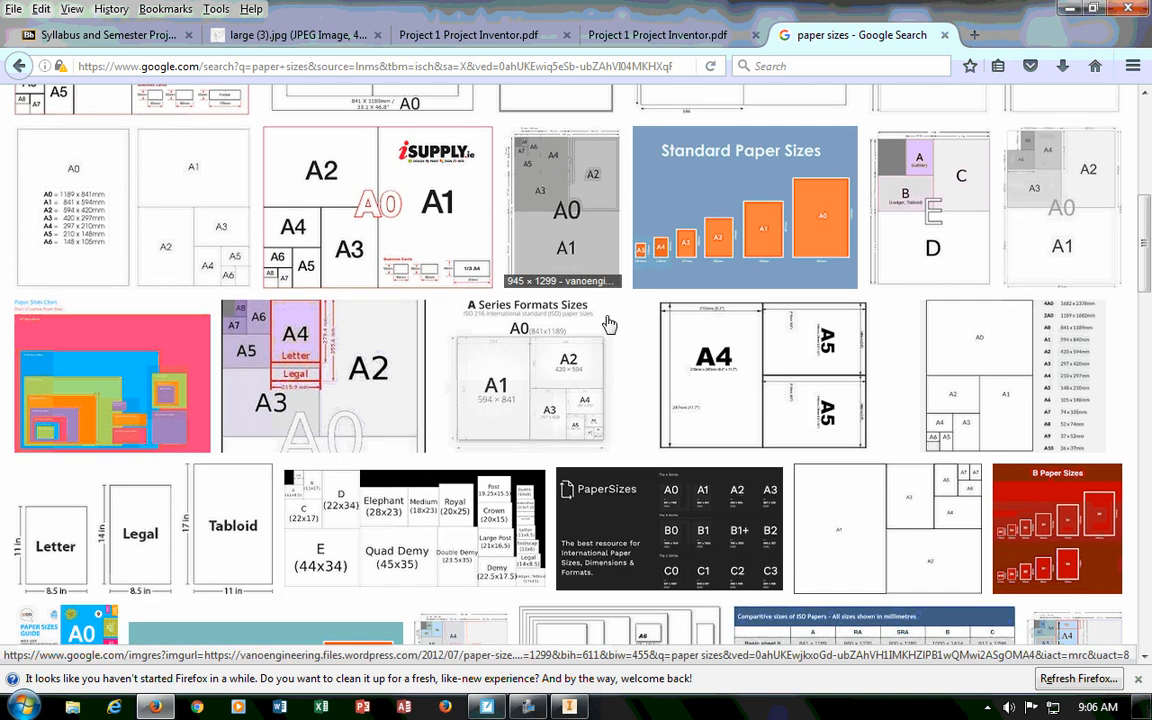
{"action": "scroll", "coordinate": [950, 257], "scroll_direction": "up", "scroll_amount": 4}
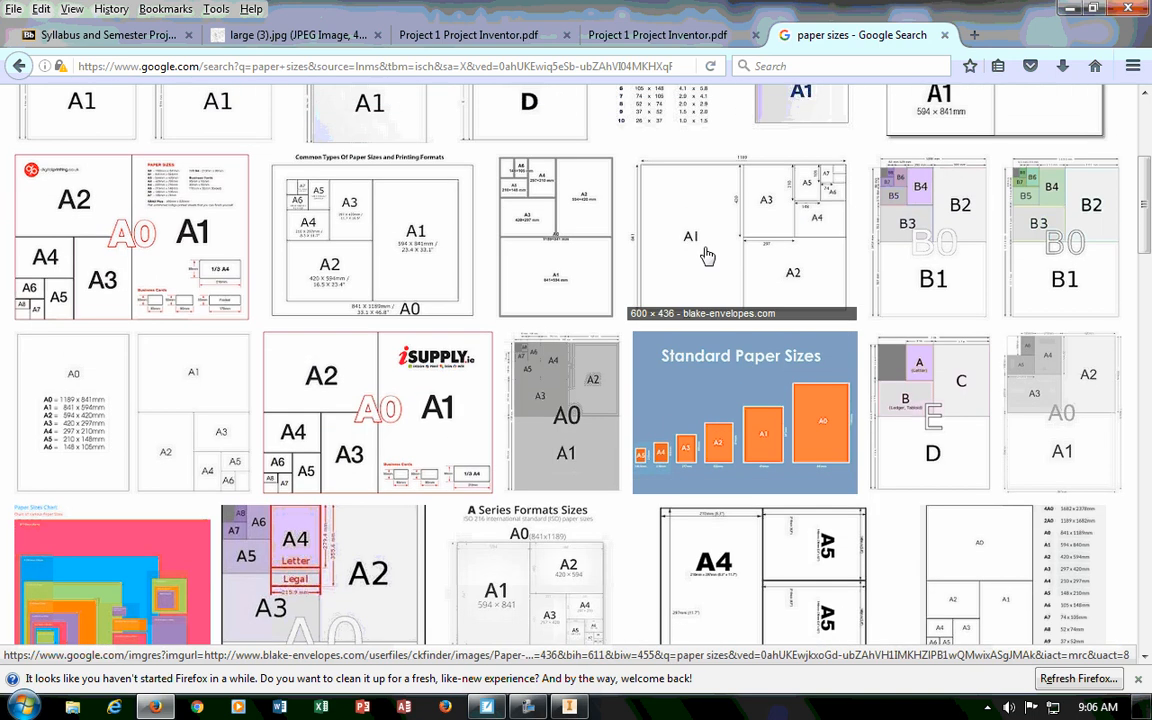
Examine an enlarged view of Wikipedia's American paper sizes chart, and close the search tab to get back to the Inventor drawing.
{"action": "left_click", "coordinate": [913, 404]}
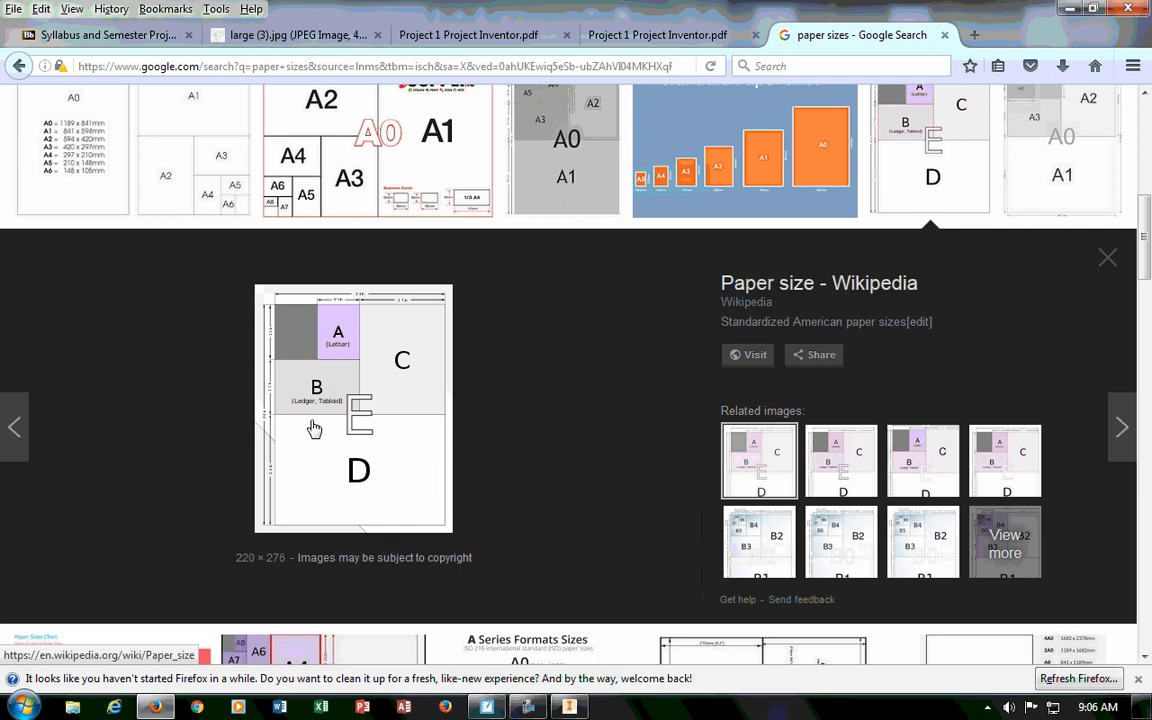
{"action": "scroll", "coordinate": [400, 458], "scroll_direction": "up", "scroll_amount": 2, "text": "ctrl"}
{"action": "scroll", "coordinate": [311, 455], "scroll_direction": "up", "scroll_amount": 1, "text": "ctrl"}
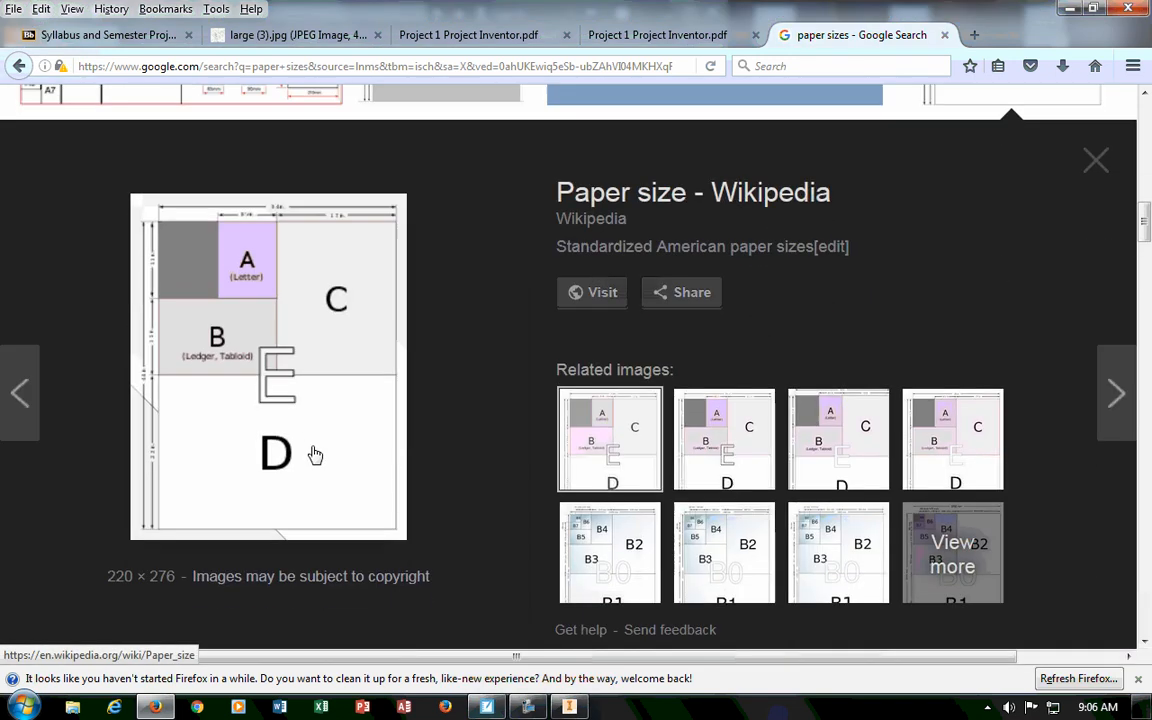
{"action": "scroll", "coordinate": [311, 442], "scroll_direction": "down", "scroll_amount": 2}
{"action": "scroll", "coordinate": [310, 277], "scroll_direction": "up", "scroll_amount": 3}
{"action": "left_click", "coordinate": [1098, 160]}
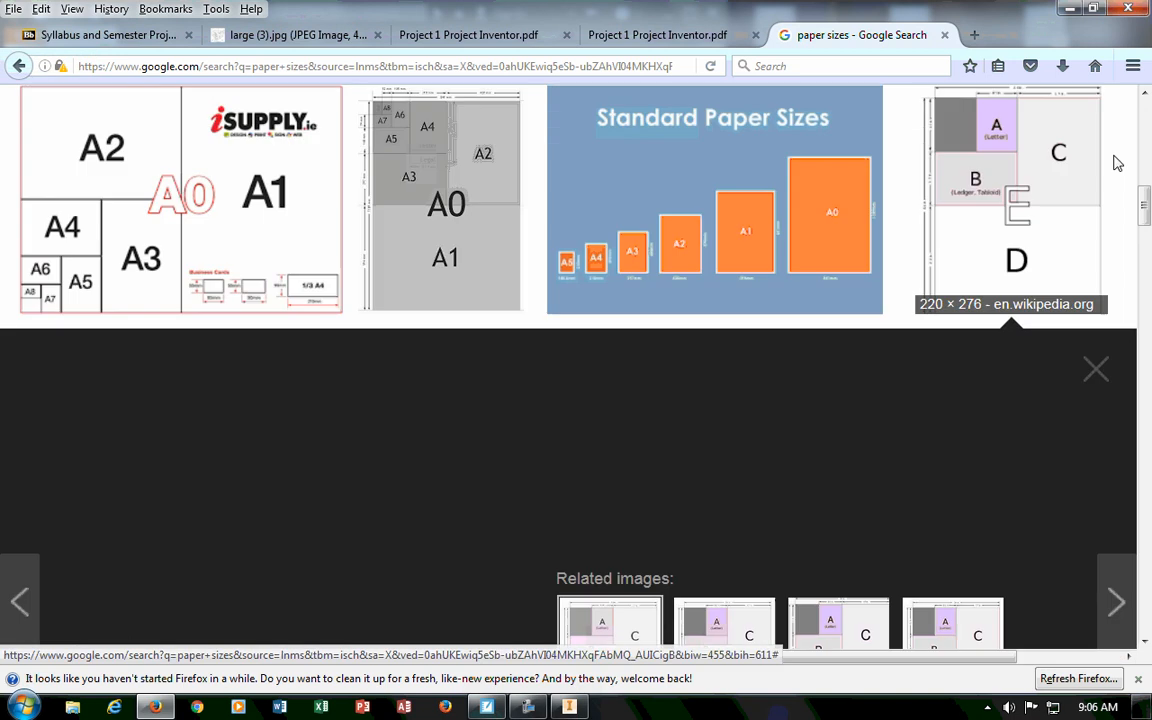
{"action": "left_click", "coordinate": [944, 35]}
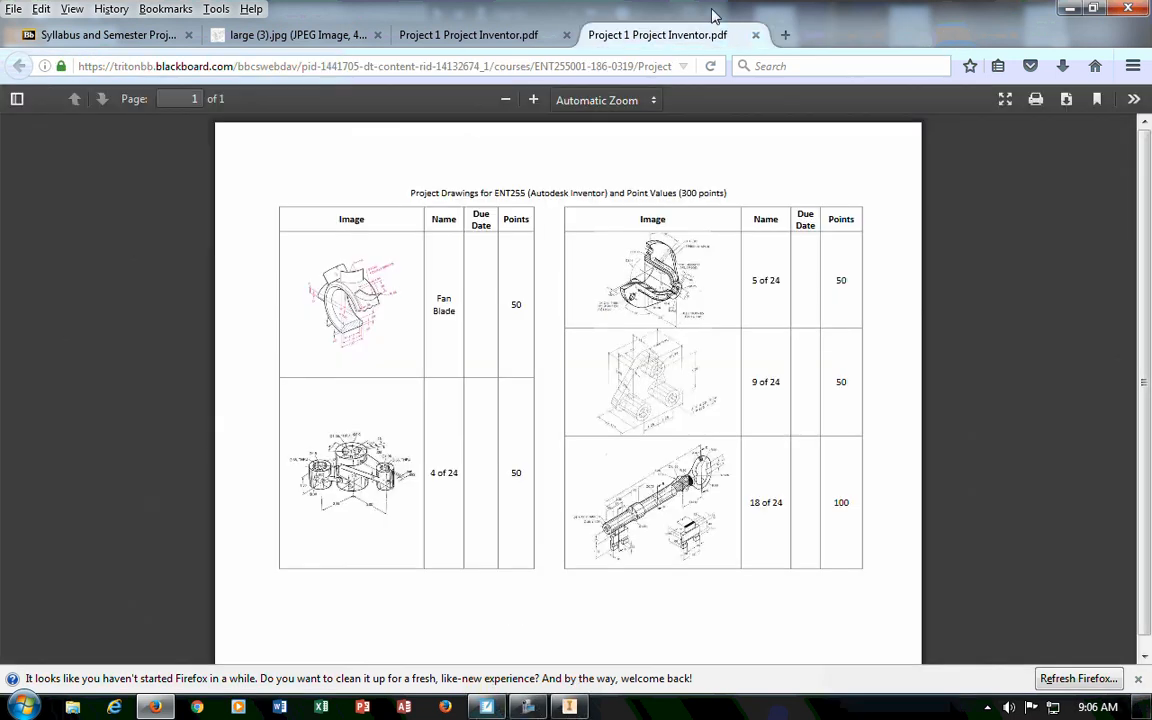
{"action": "left_click_drag", "start_coordinate": [646, 15], "coordinate": [1148, 133]}
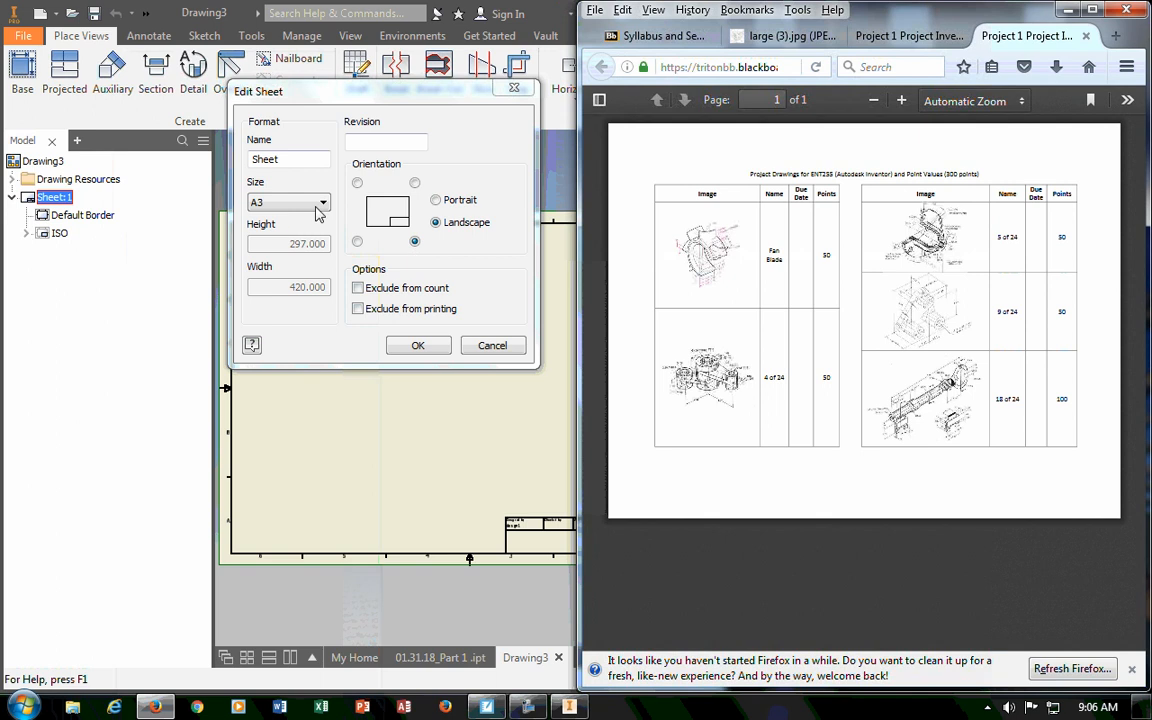
Set the size of Sheet:1 to A in the Edit Sheet settings, reviewing the other available sizes.
{"action": "left_click", "coordinate": [290, 202]}
{"action": "left_click", "coordinate": [256, 219]}
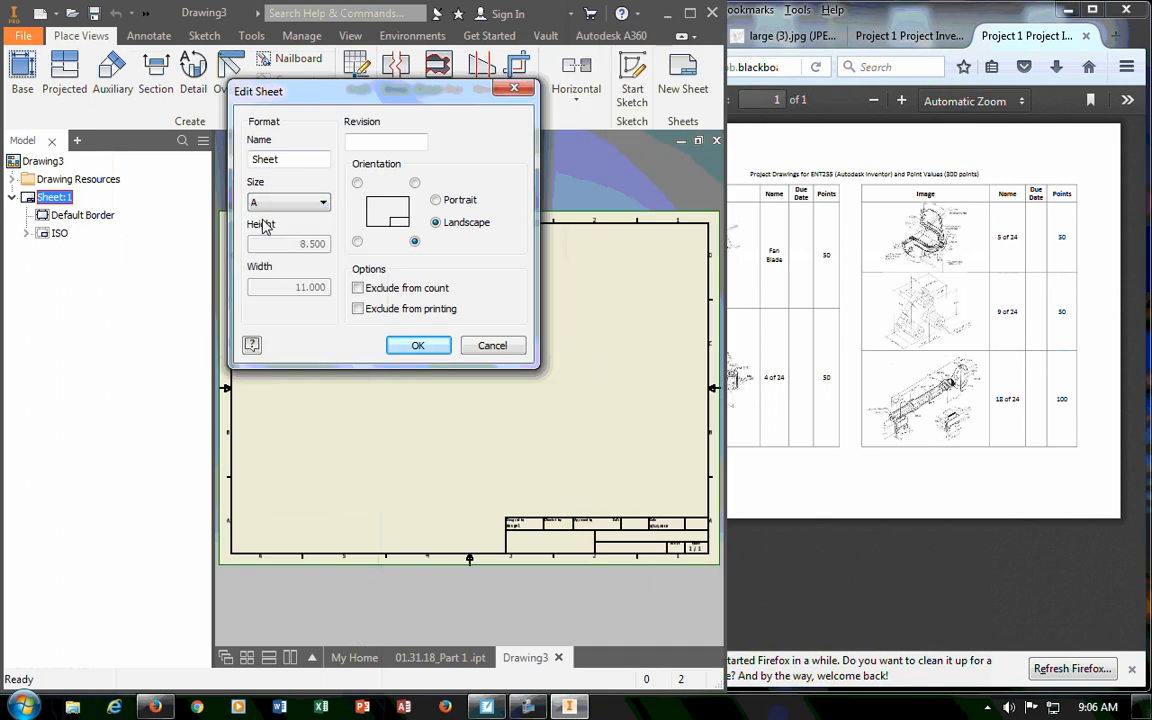
{"action": "left_click", "coordinate": [314, 202]}
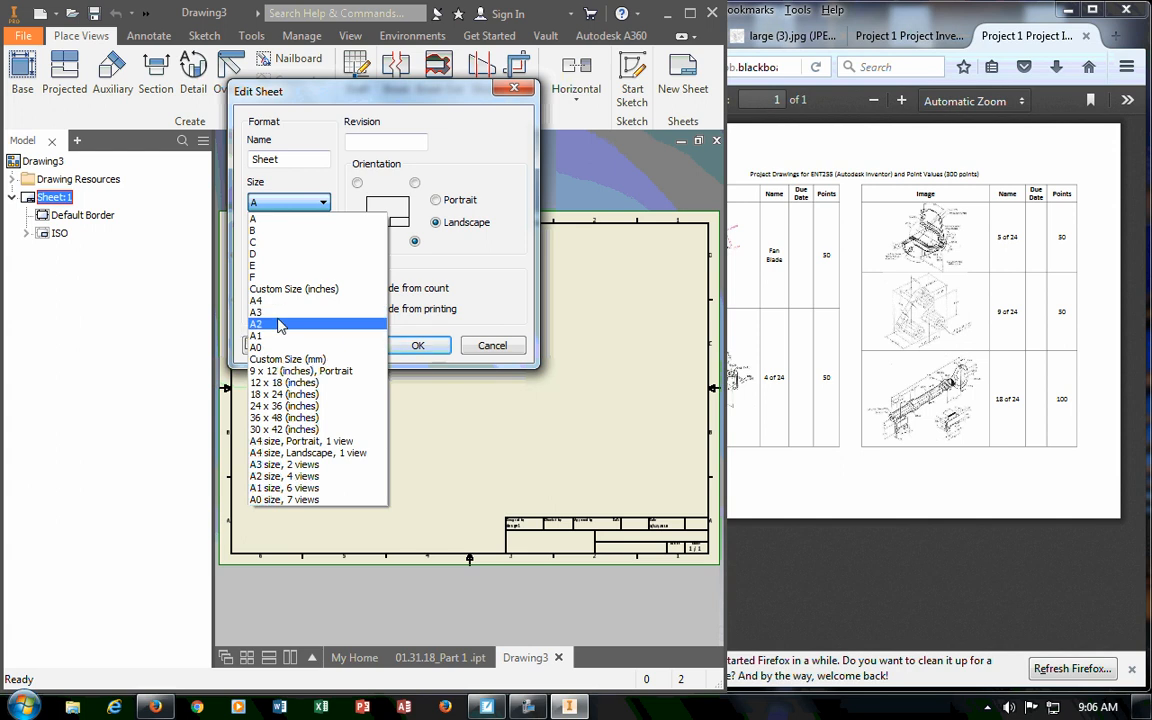
{"action": "left_click", "coordinate": [260, 218]}
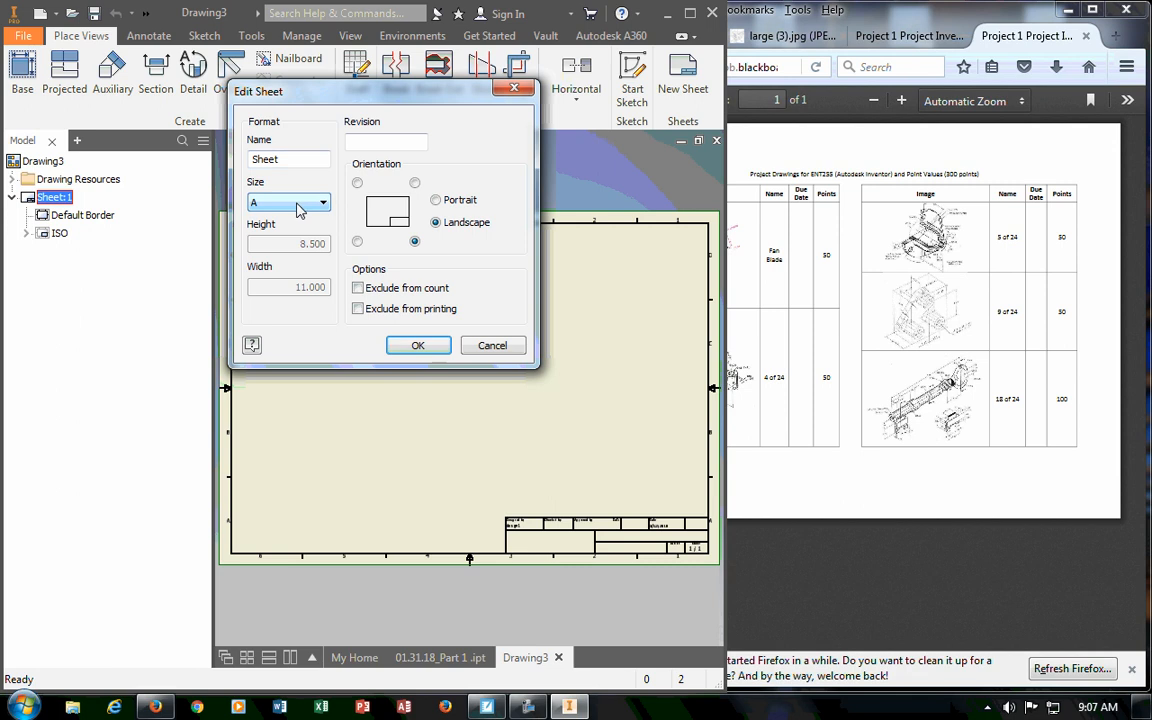
{"action": "left_click", "coordinate": [303, 202]}
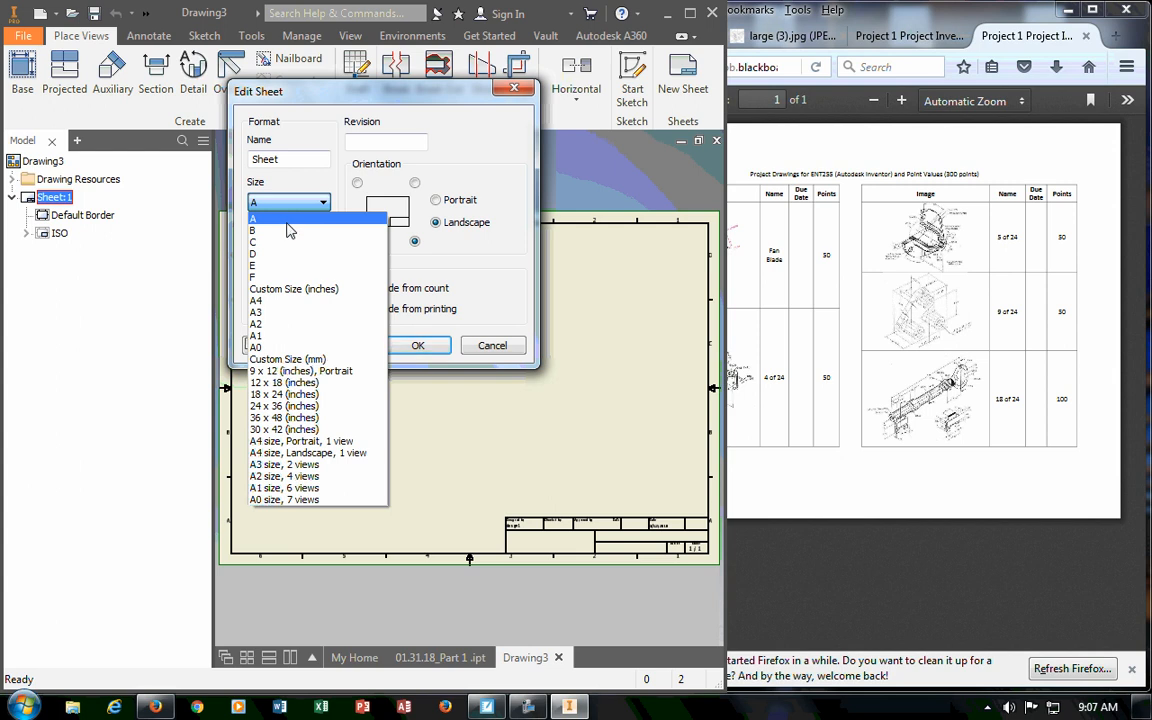
{"action": "left_click", "coordinate": [288, 219]}
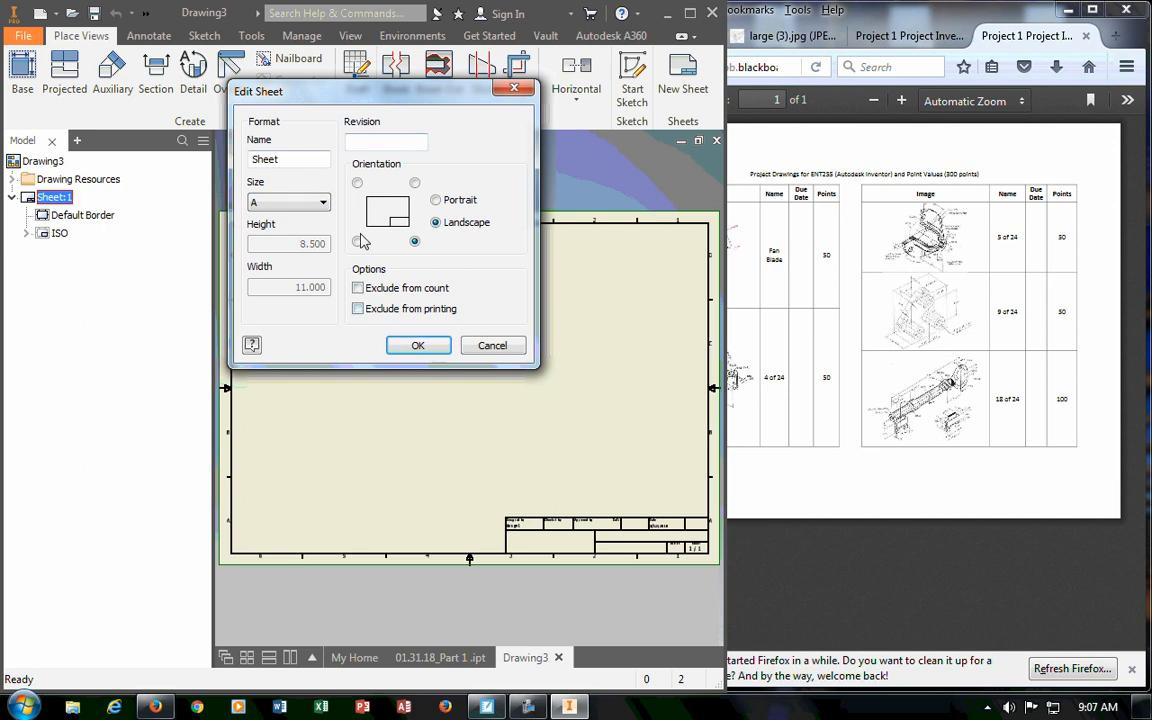
Try the portrait orientation and another title block corner for Sheet:1, and restore Landscape with the lower-right corner.
{"action": "left_click", "coordinate": [357, 182]}
{"action": "left_click", "coordinate": [435, 200]}
{"action": "left_click", "coordinate": [437, 223]}
{"action": "left_click", "coordinate": [440, 202]}
{"action": "left_click", "coordinate": [433, 222]}
{"action": "left_click", "coordinate": [415, 241]}
Switch to Firefox to display the dimensioned part image large (3).jpg, and narrow the browser window beside the drawing.
{"action": "left_click", "coordinate": [905, 36]}
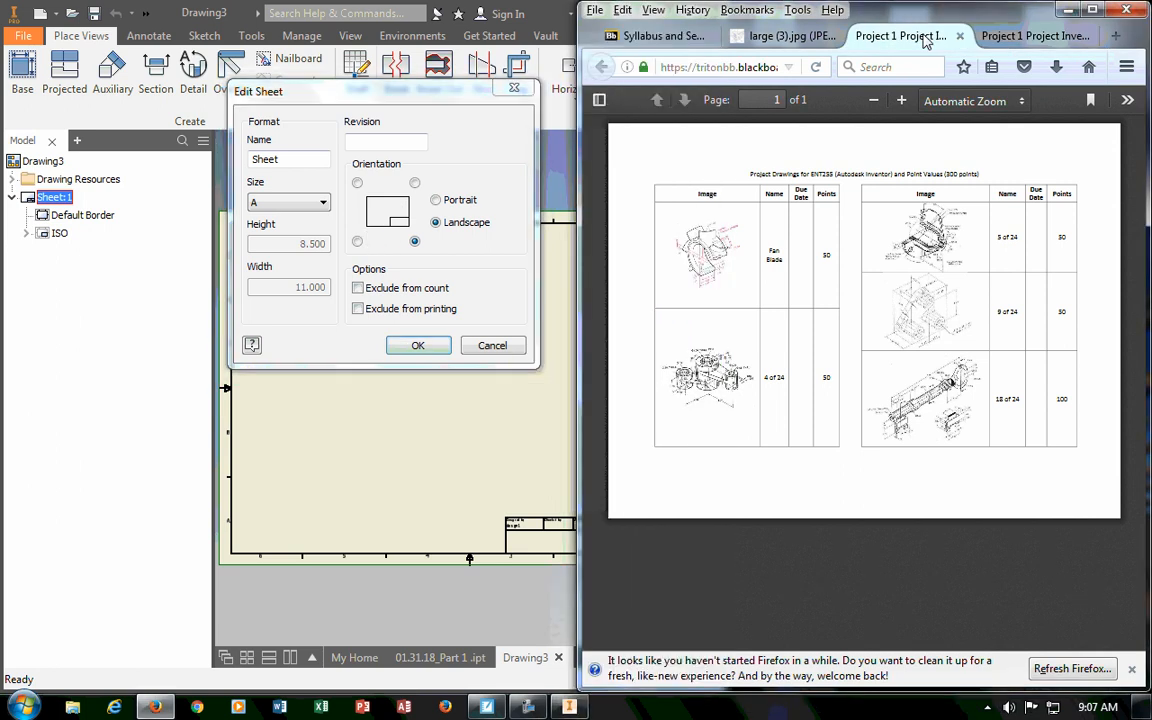
{"action": "left_click", "coordinate": [792, 36]}
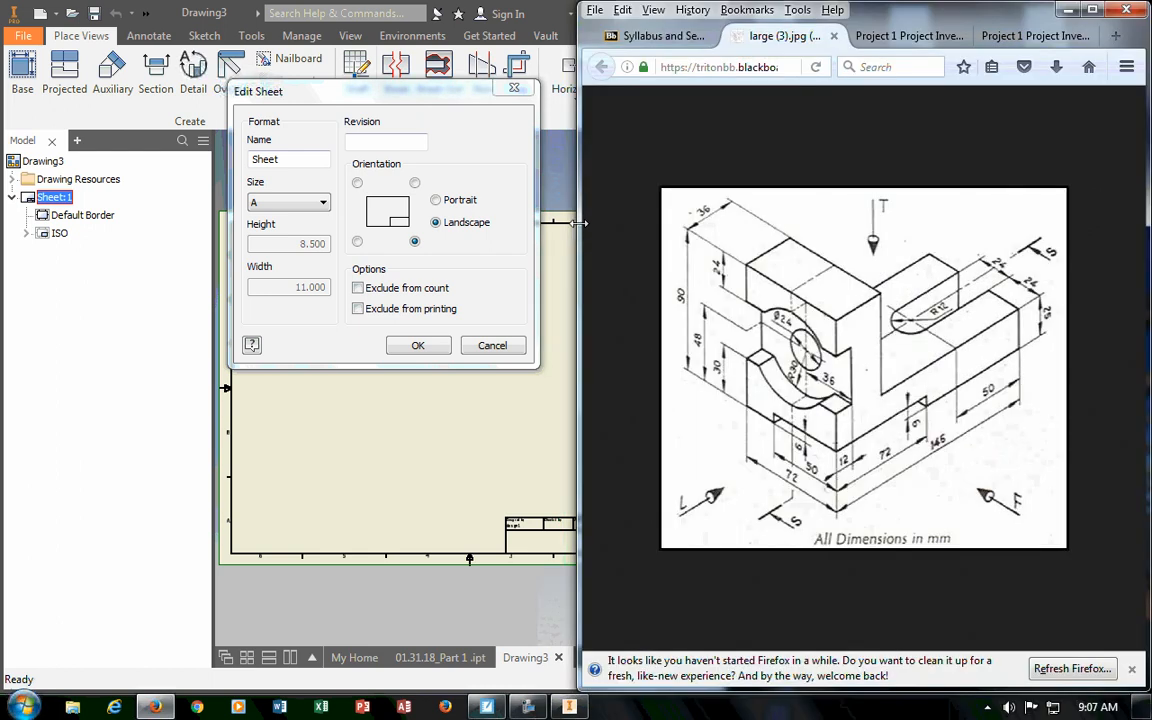
{"action": "left_click_drag", "start_coordinate": [575, 221], "coordinate": [727, 221]}
Keep Sheet:1 in Landscape orientation with the revision field empty, and apply the sheet settings.
{"action": "left_click", "coordinate": [435, 200]}
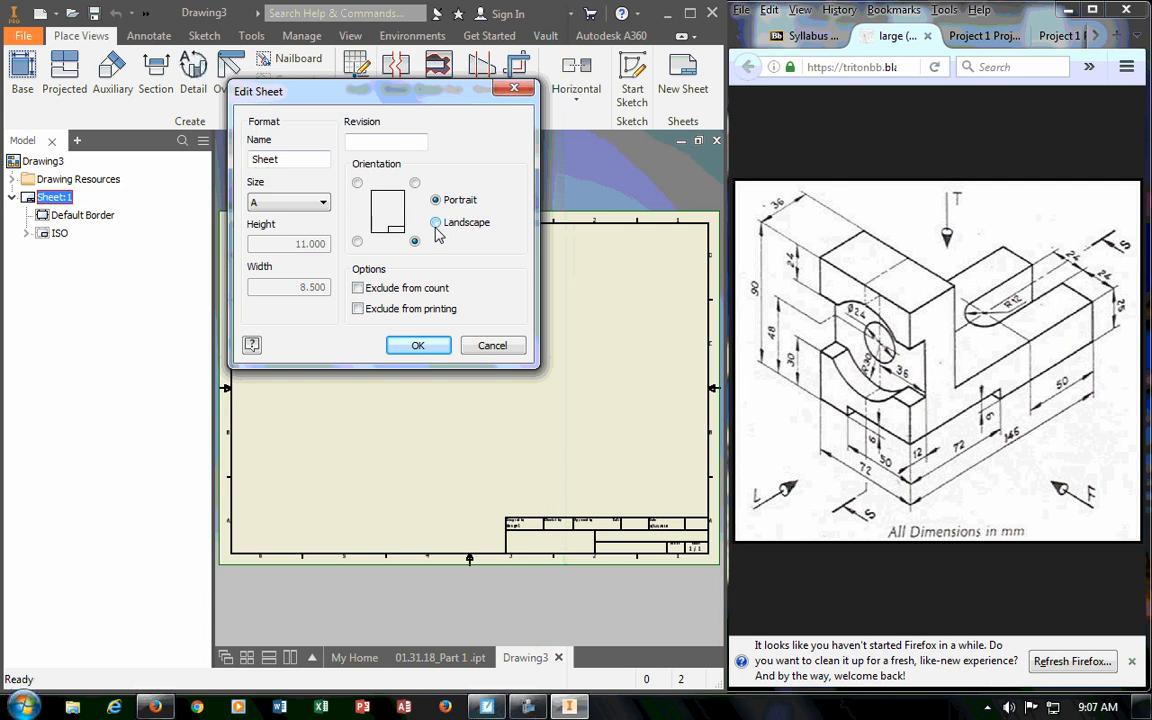
{"action": "left_click", "coordinate": [436, 223]}
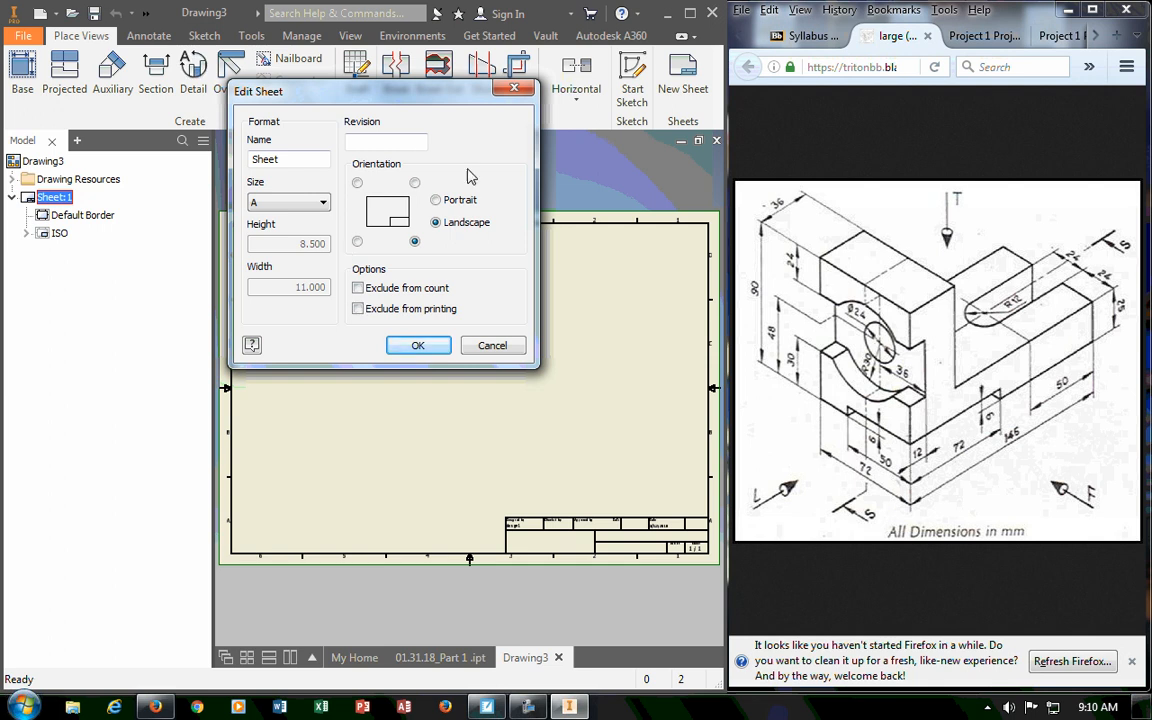
{"action": "left_click", "coordinate": [362, 141]}
{"action": "left_click", "coordinate": [418, 346]}
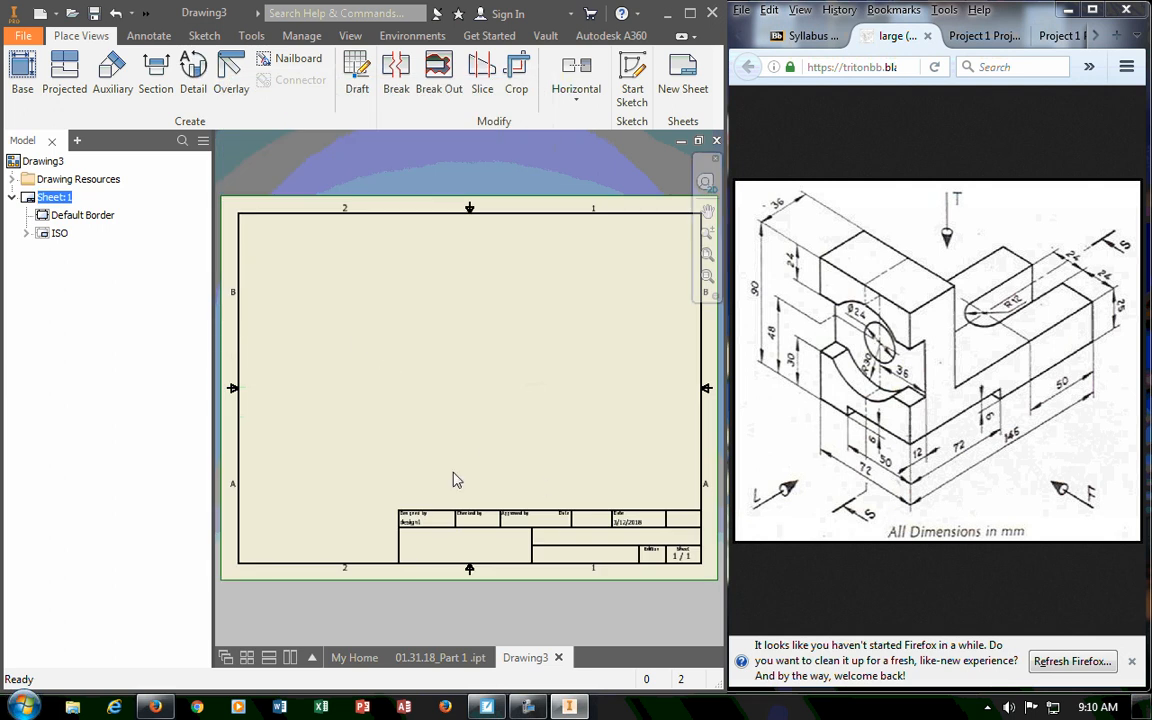
Try the A4 size for Sheet:1 in the Edit Sheet settings, and restore size A.
{"action": "right_click", "coordinate": [45, 197]}
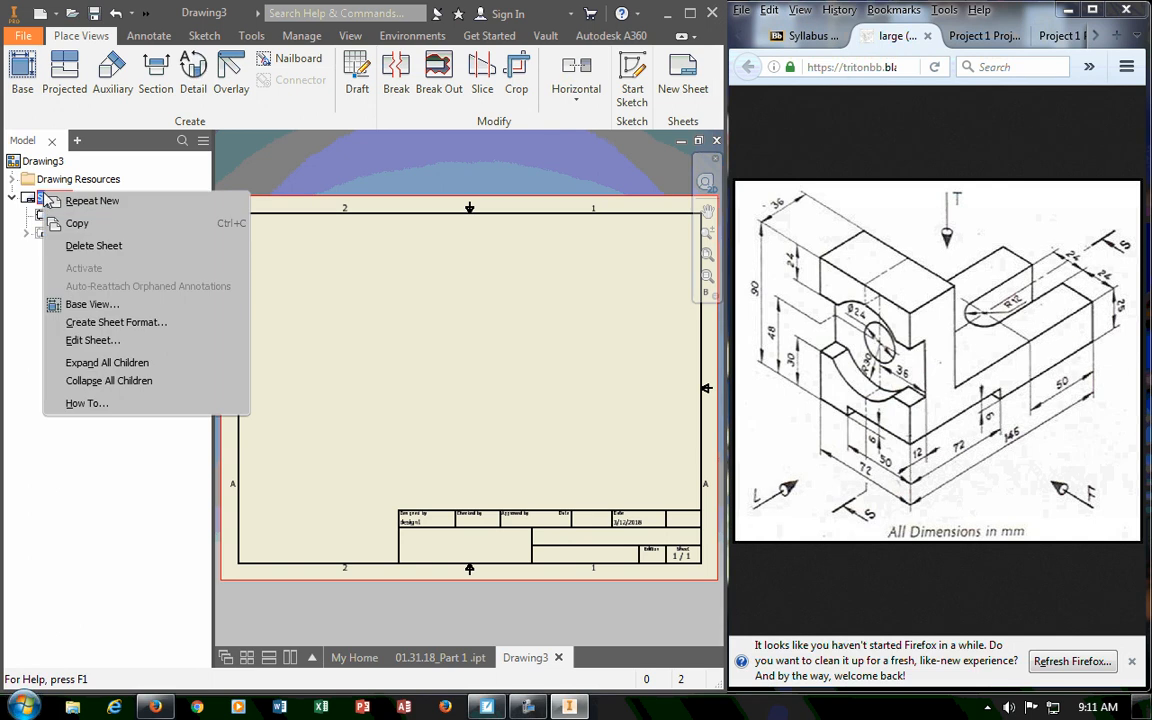
{"action": "left_click", "coordinate": [90, 341]}
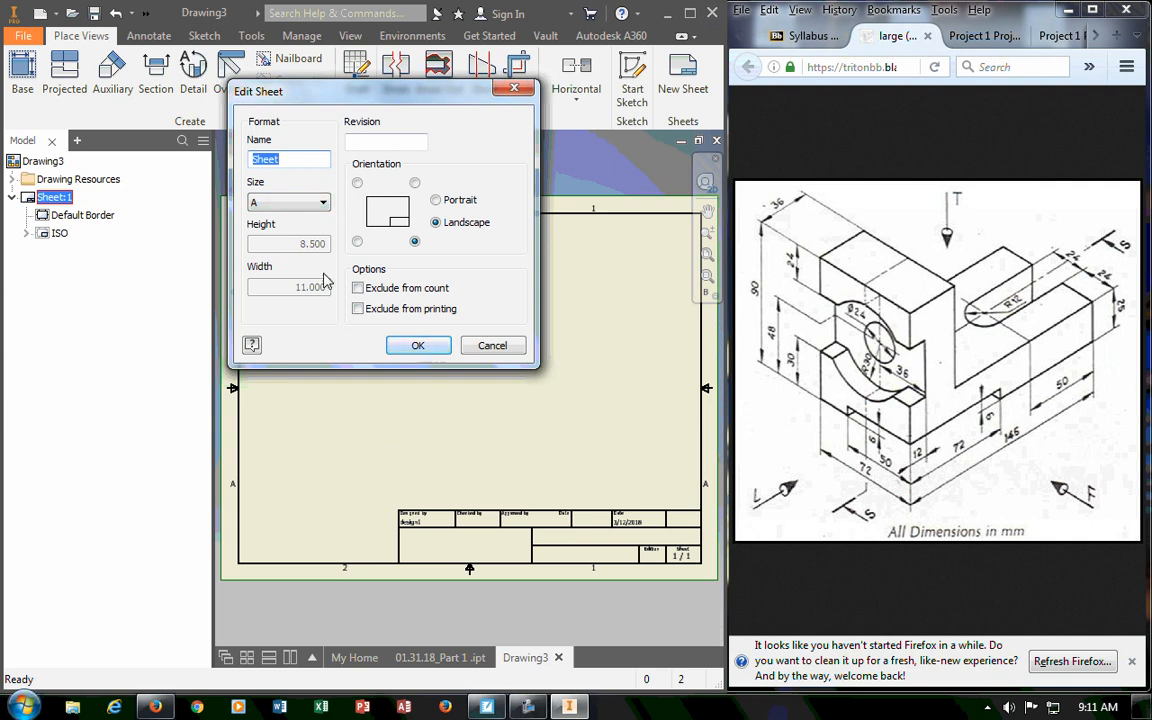
{"action": "left_click", "coordinate": [280, 203]}
{"action": "left_click", "coordinate": [275, 302]}
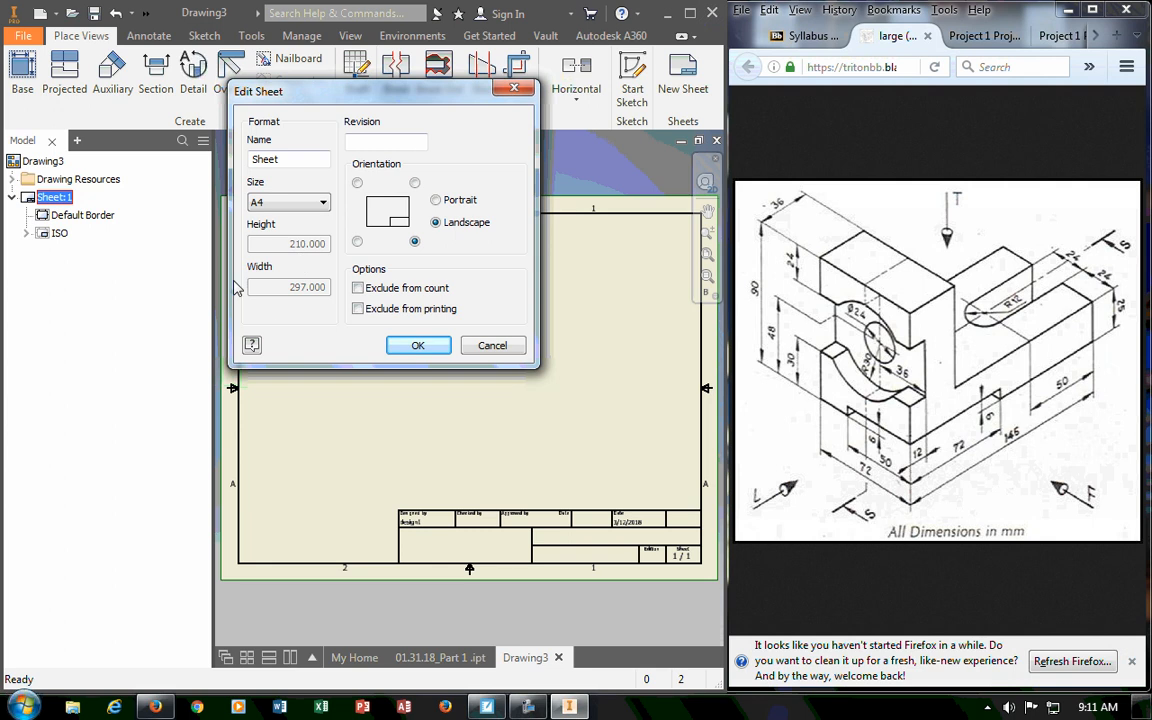
{"action": "left_click", "coordinate": [262, 202]}
{"action": "left_click", "coordinate": [257, 219]}
{"action": "left_click", "coordinate": [432, 350]}
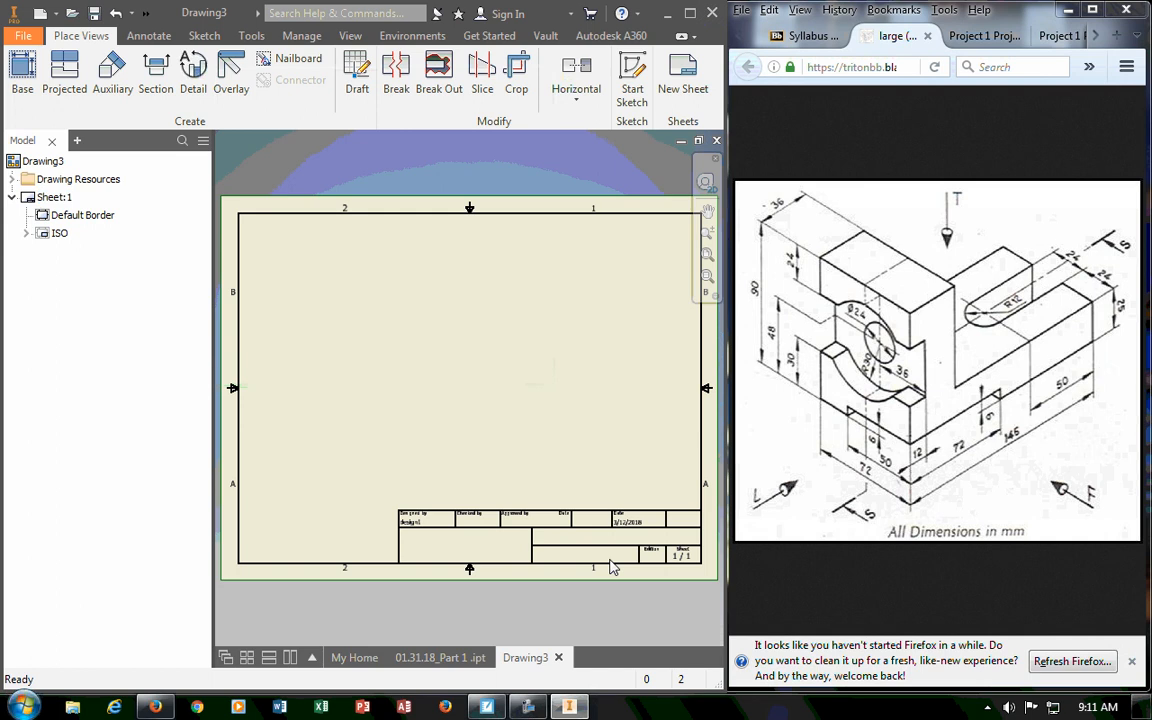
Examine the ISO title block on Sheet:1 up close, and widen the drawing window beside the browser.
{"action": "scroll", "coordinate": [612, 566], "scroll_direction": "up", "scroll_amount": 2}
{"action": "scroll", "coordinate": [607, 566], "scroll_direction": "up", "scroll_amount": 3}
{"action": "scroll", "coordinate": [607, 566], "scroll_direction": "down", "scroll_amount": 3}
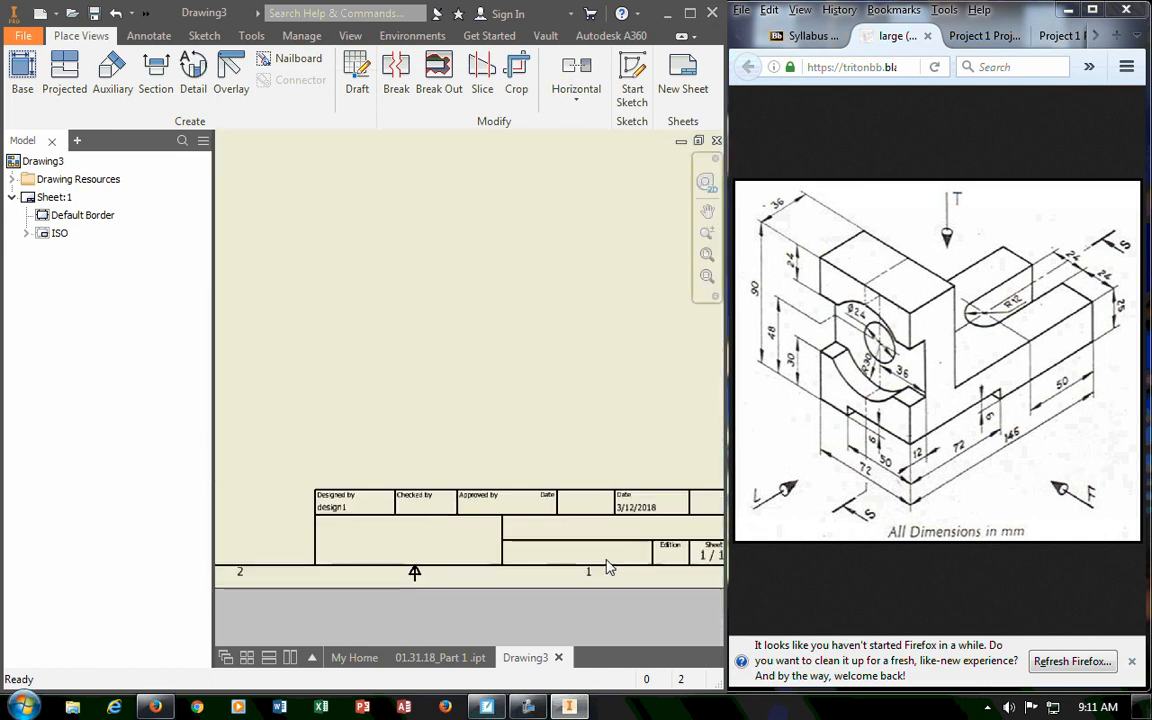
{"action": "middle_click_drag", "start_coordinate": [607, 566], "coordinate": [522, 458]}
{"action": "scroll", "coordinate": [518, 452], "scroll_direction": "up", "scroll_amount": 3}
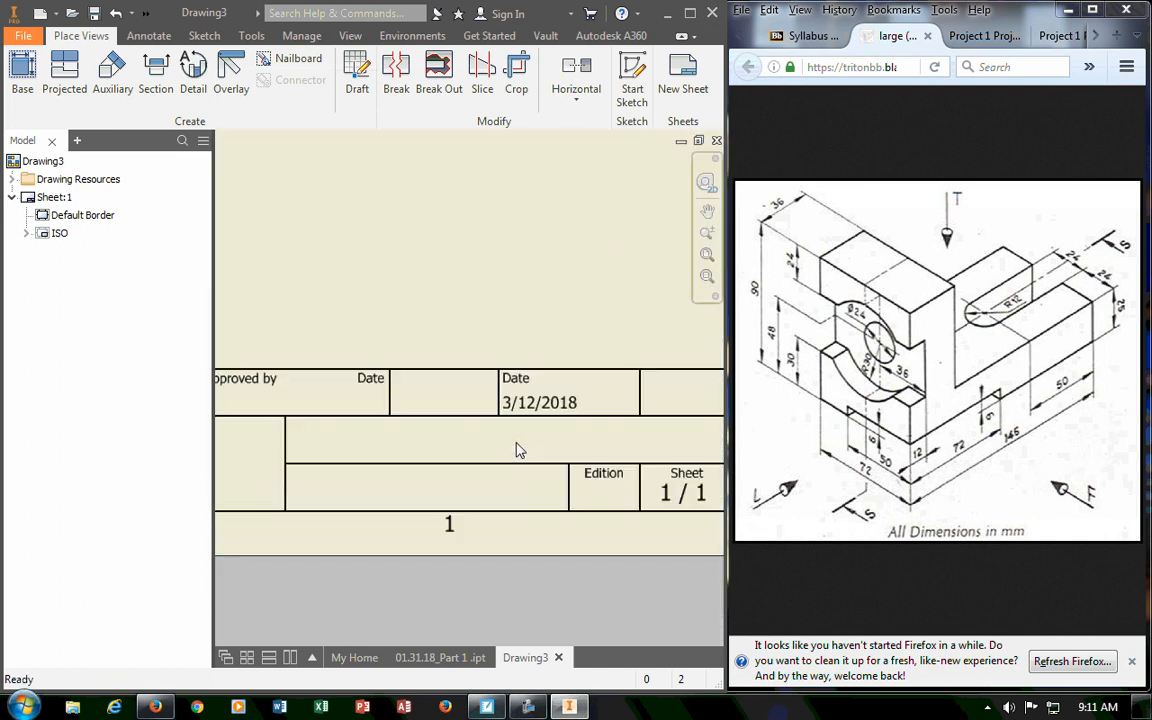
{"action": "scroll", "coordinate": [515, 445], "scroll_direction": "down", "scroll_amount": 2}
{"action": "scroll", "coordinate": [518, 455], "scroll_direction": "down", "scroll_amount": 3}
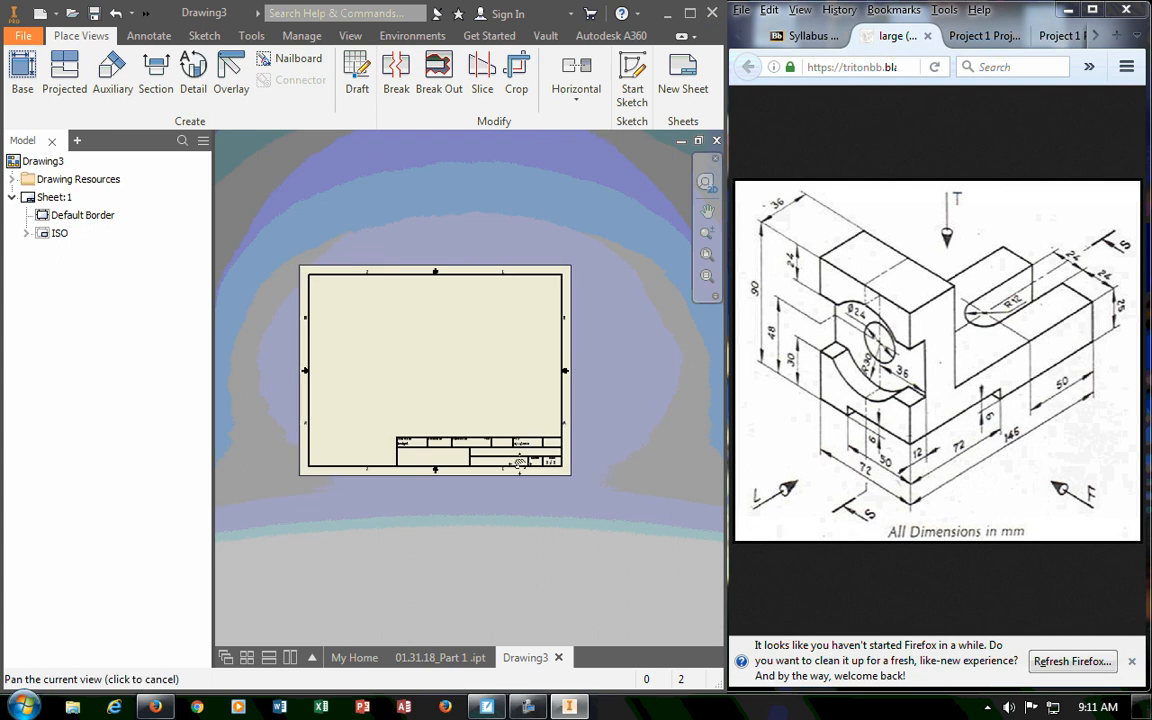
{"action": "scroll", "coordinate": [504, 473], "scroll_direction": "up", "scroll_amount": 2}
{"action": "middle_click_drag", "start_coordinate": [504, 474], "coordinate": [531, 462]}
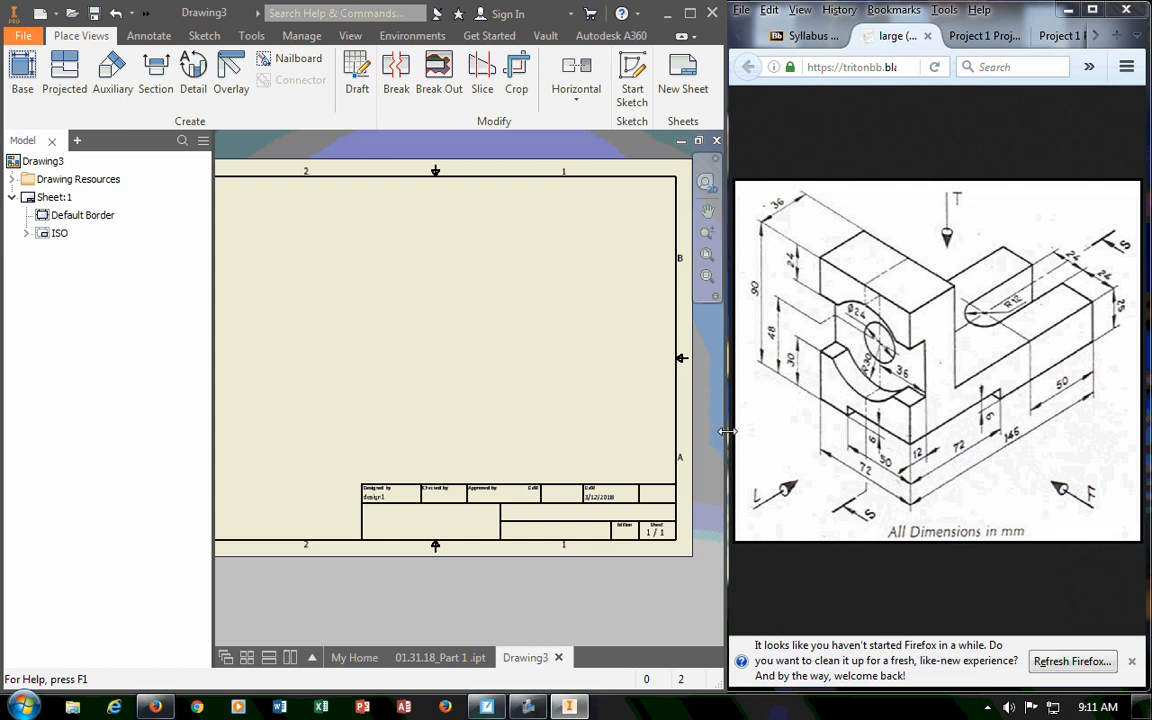
{"action": "left_click_drag", "start_coordinate": [728, 433], "coordinate": [768, 420]}
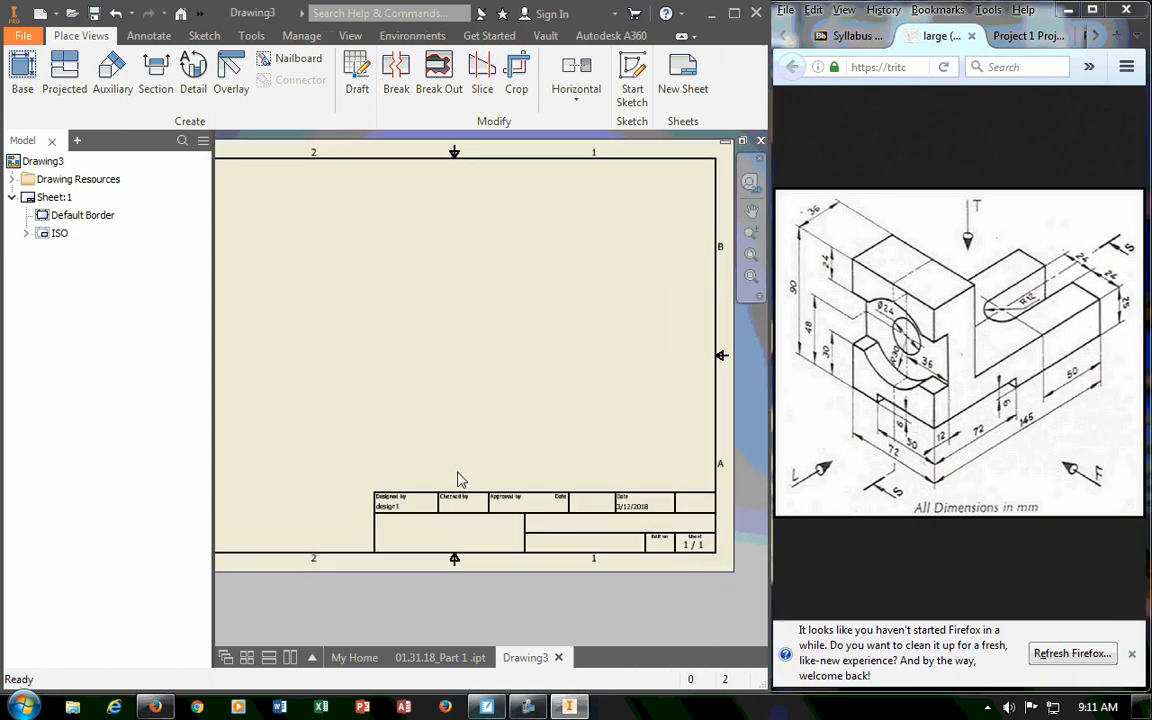
{"action": "scroll", "coordinate": [432, 465], "scroll_direction": "down", "scroll_amount": 2}
{"action": "scroll", "coordinate": [432, 465], "scroll_direction": "up", "scroll_amount": 2}
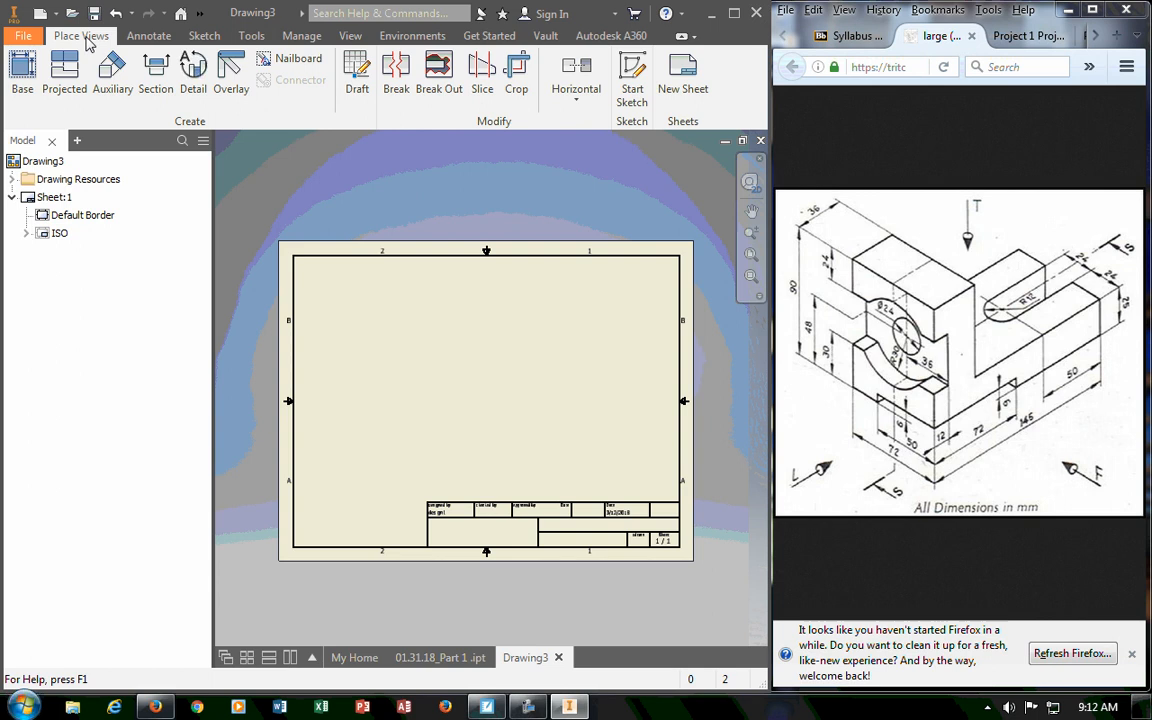
{"action": "left_click", "coordinate": [141, 36]}
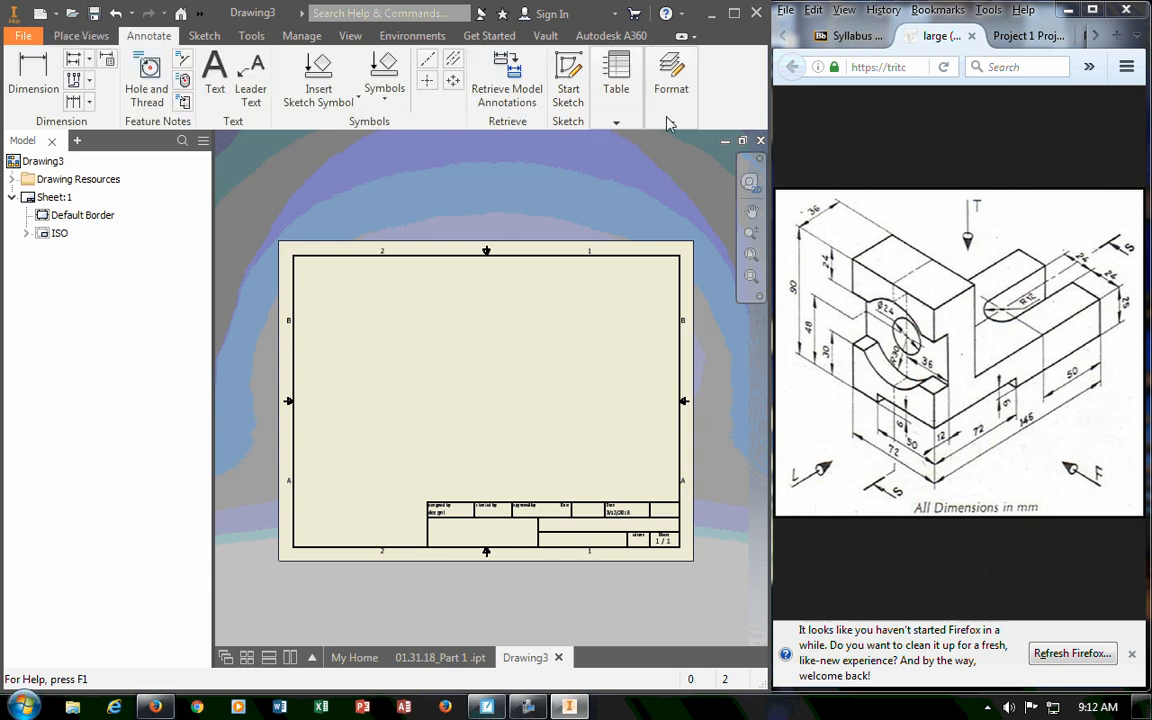
{"action": "left_click", "coordinate": [615, 123]}
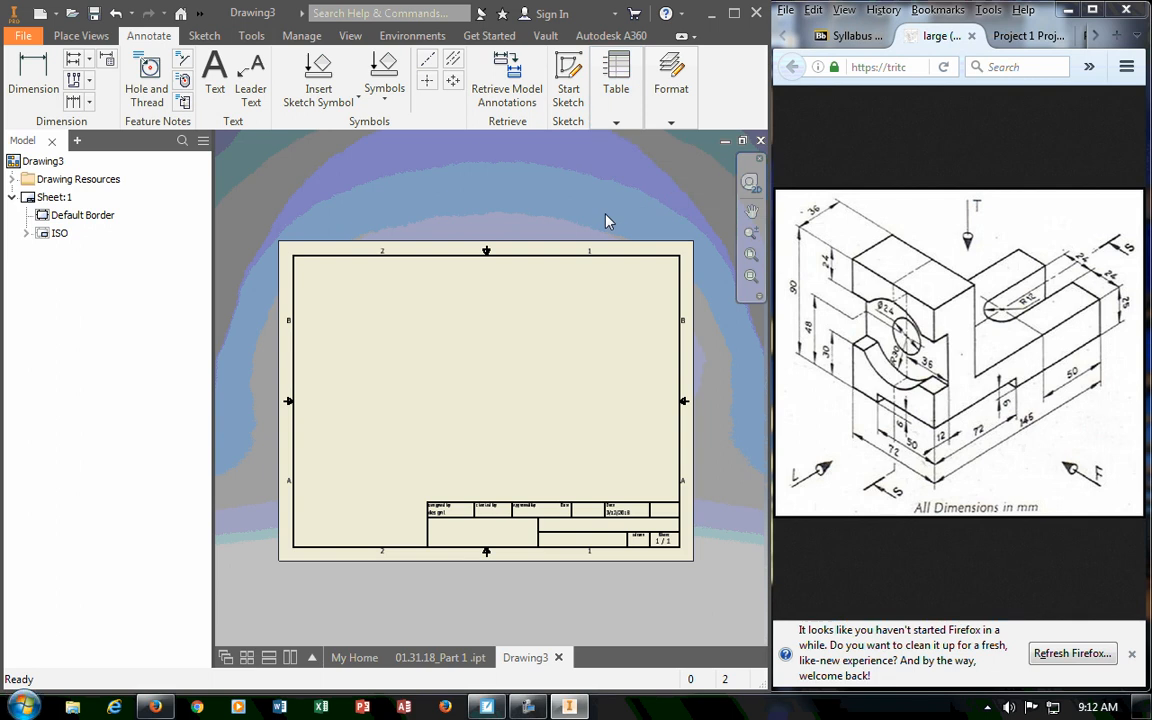
{"action": "left_click", "coordinate": [204, 36]}
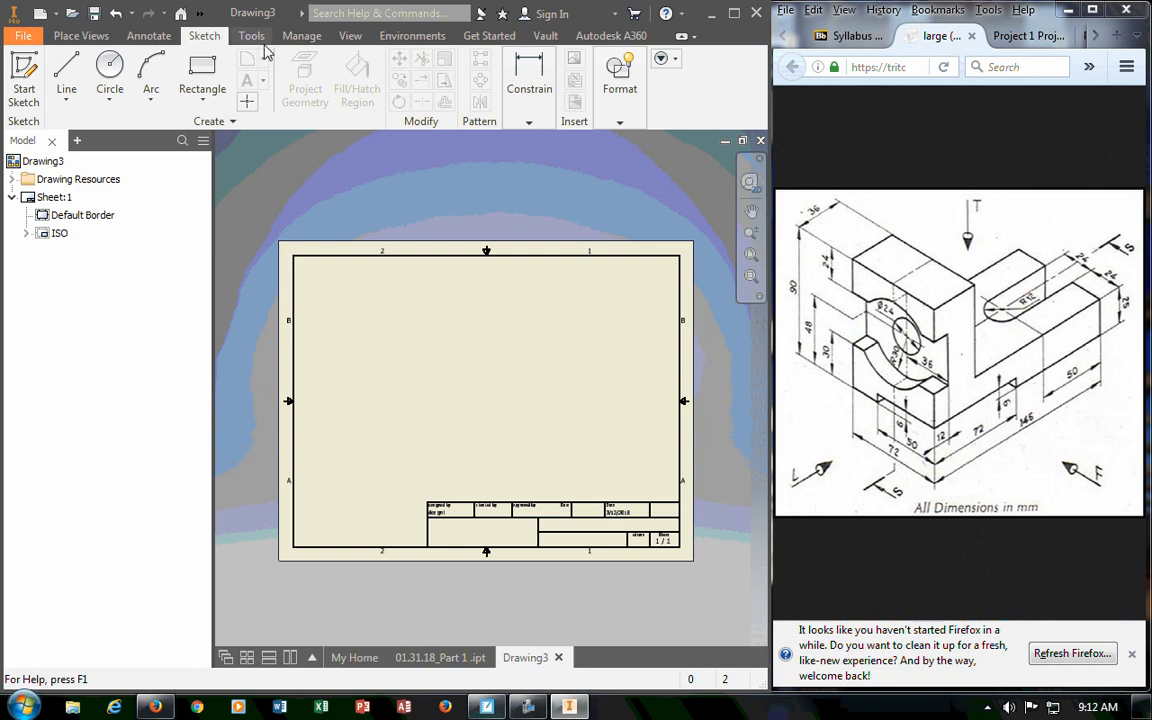
{"action": "left_click", "coordinate": [248, 36]}
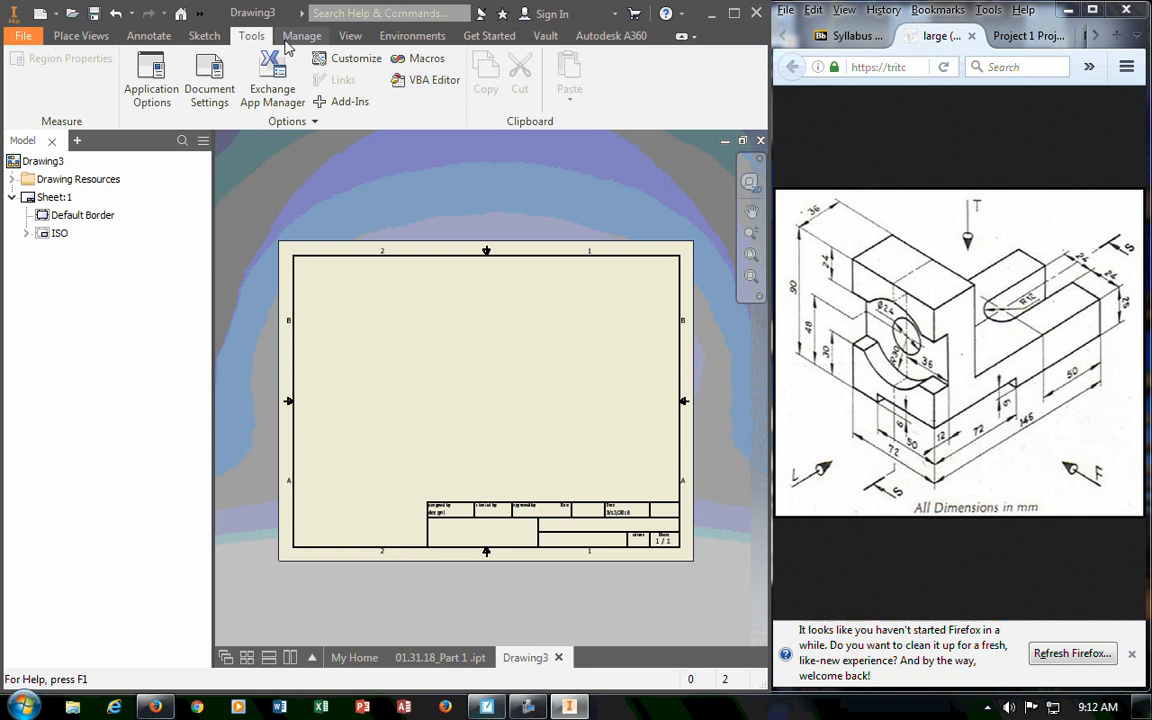
{"action": "left_click", "coordinate": [352, 38]}
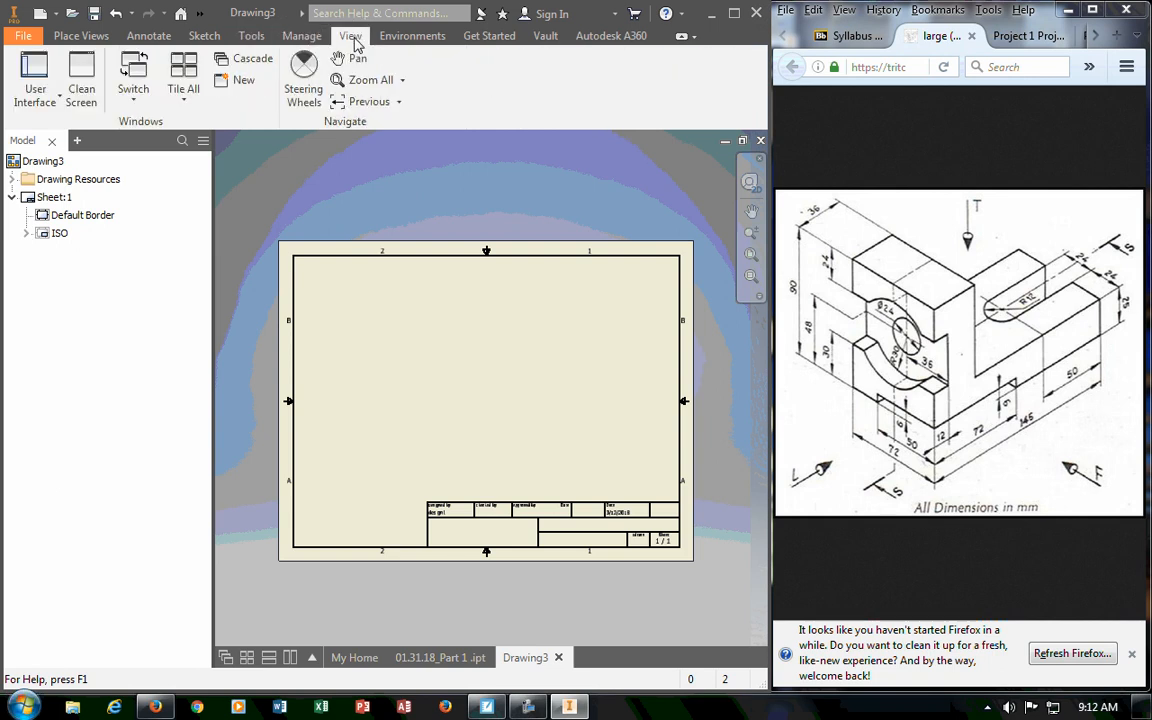
Try to place a projected view on the empty sheet, and dismiss the tip.
{"action": "left_click", "coordinate": [80, 38]}
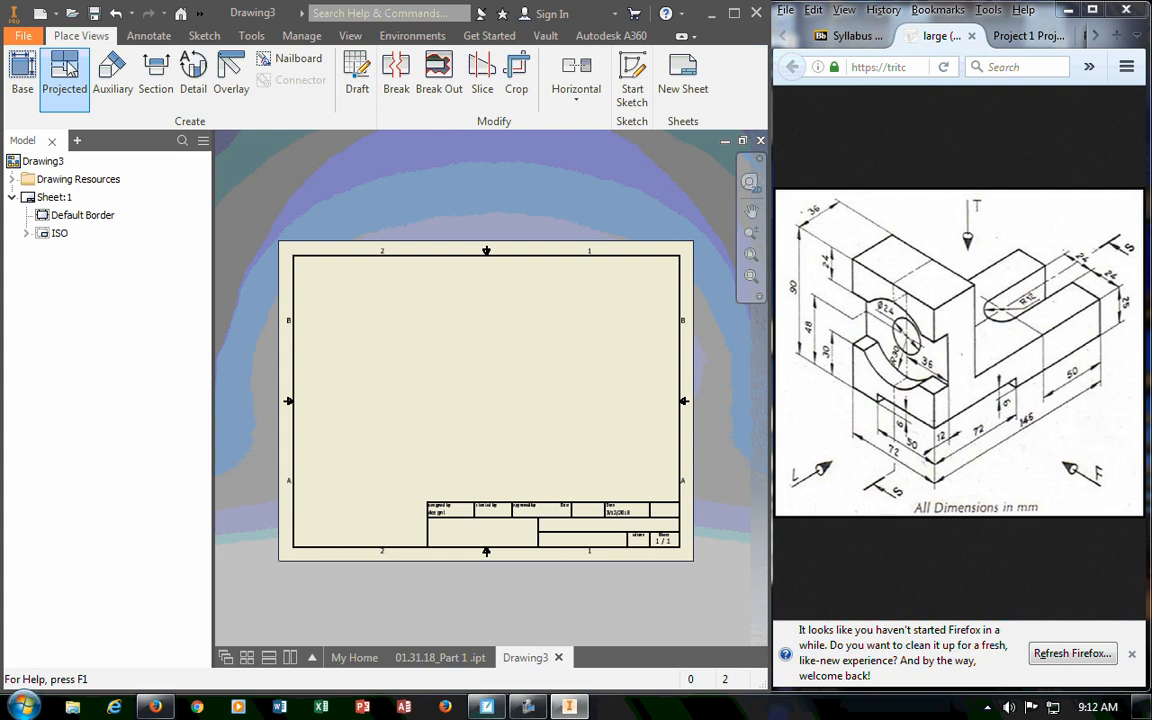
{"action": "left_click", "coordinate": [64, 72]}
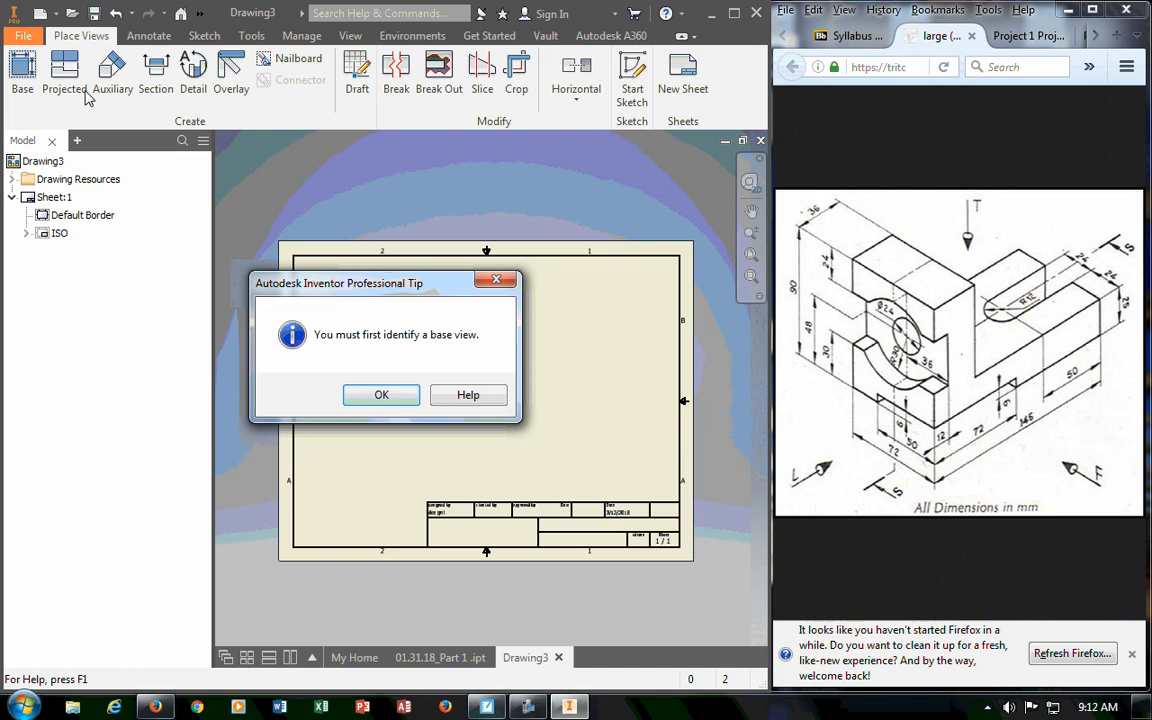
{"action": "left_click_drag", "start_coordinate": [362, 283], "coordinate": [351, 191]}
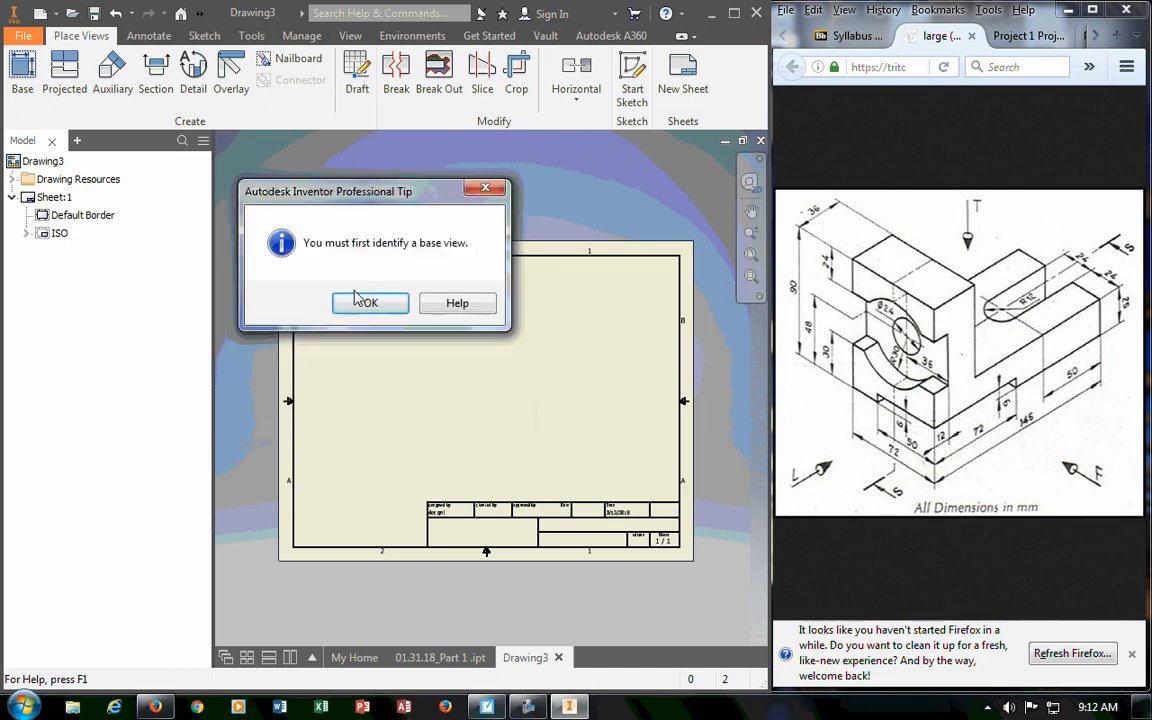
{"action": "left_click", "coordinate": [378, 306]}
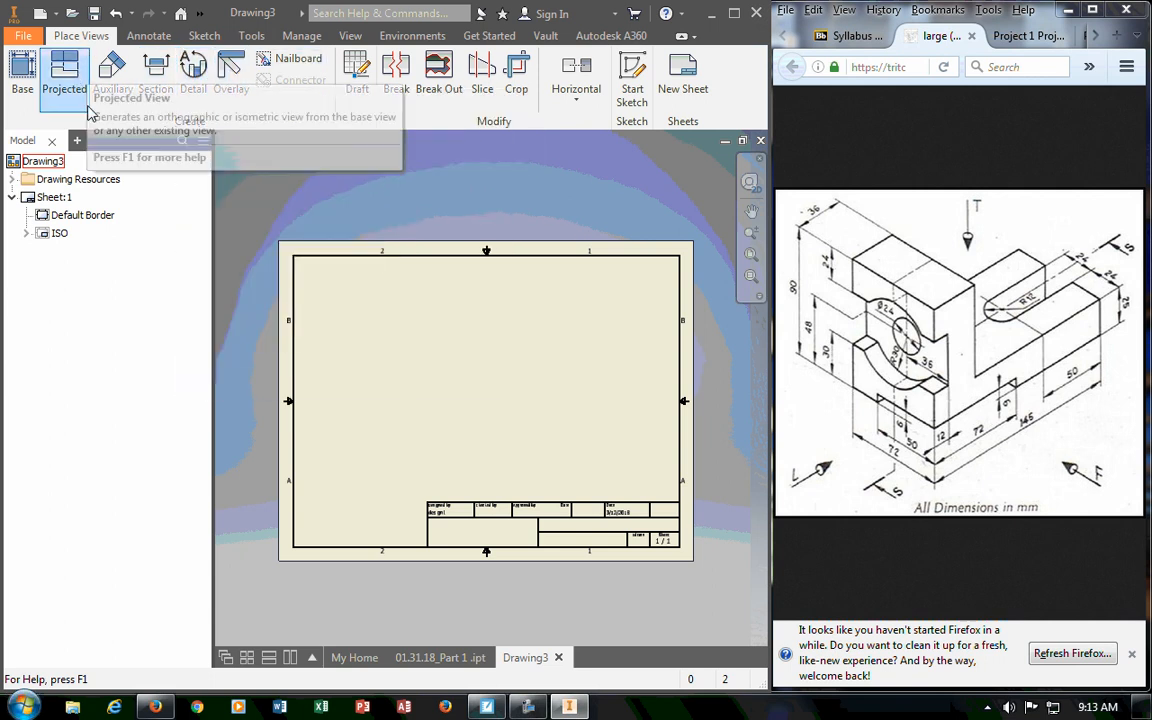
{"action": "left_click", "coordinate": [22, 90]}
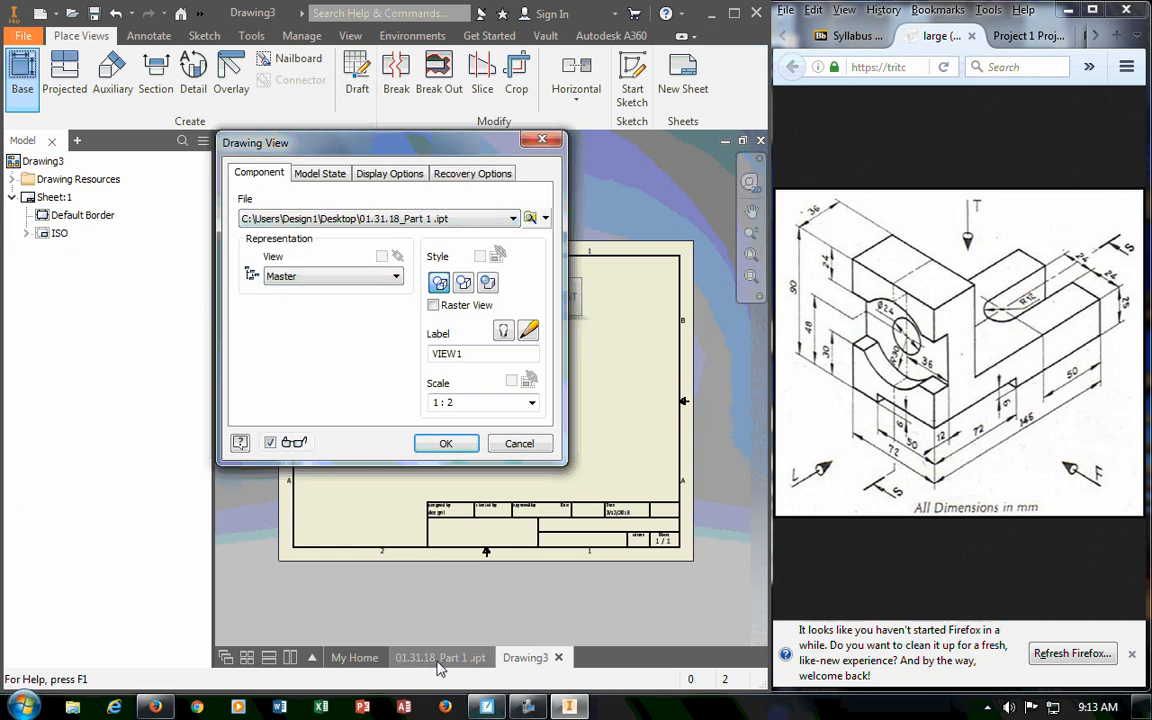
{"action": "mouse_move", "coordinate": [442, 663]}
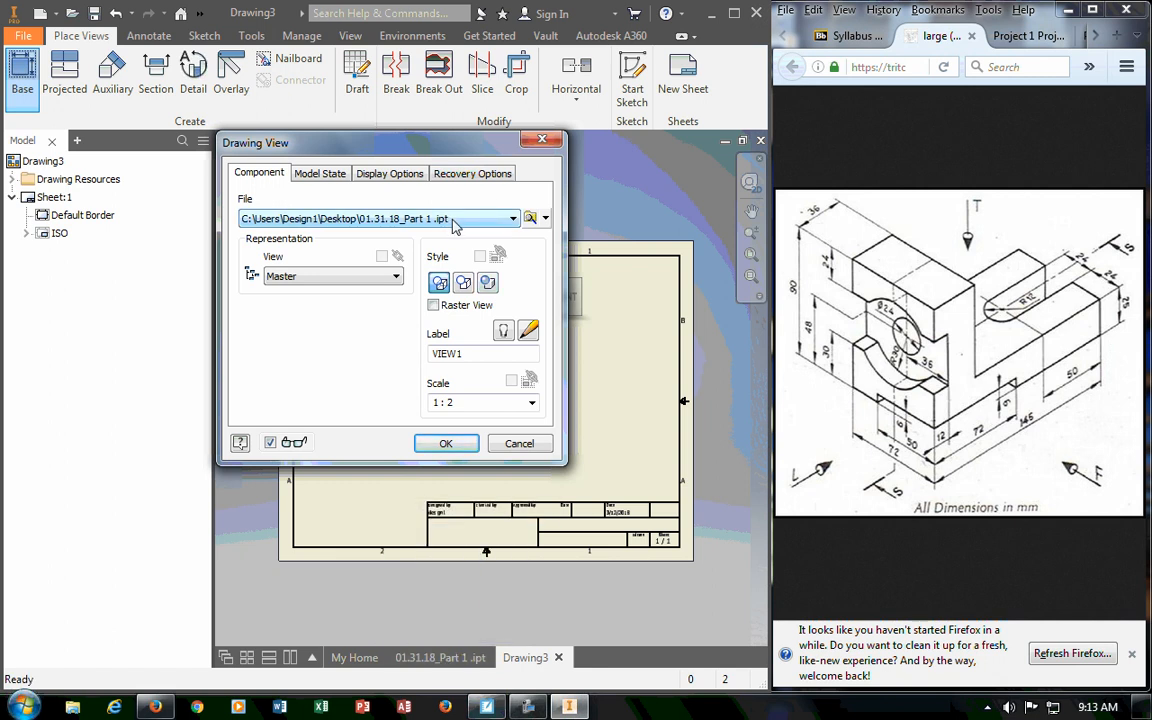
{"action": "left_click", "coordinate": [542, 139]}
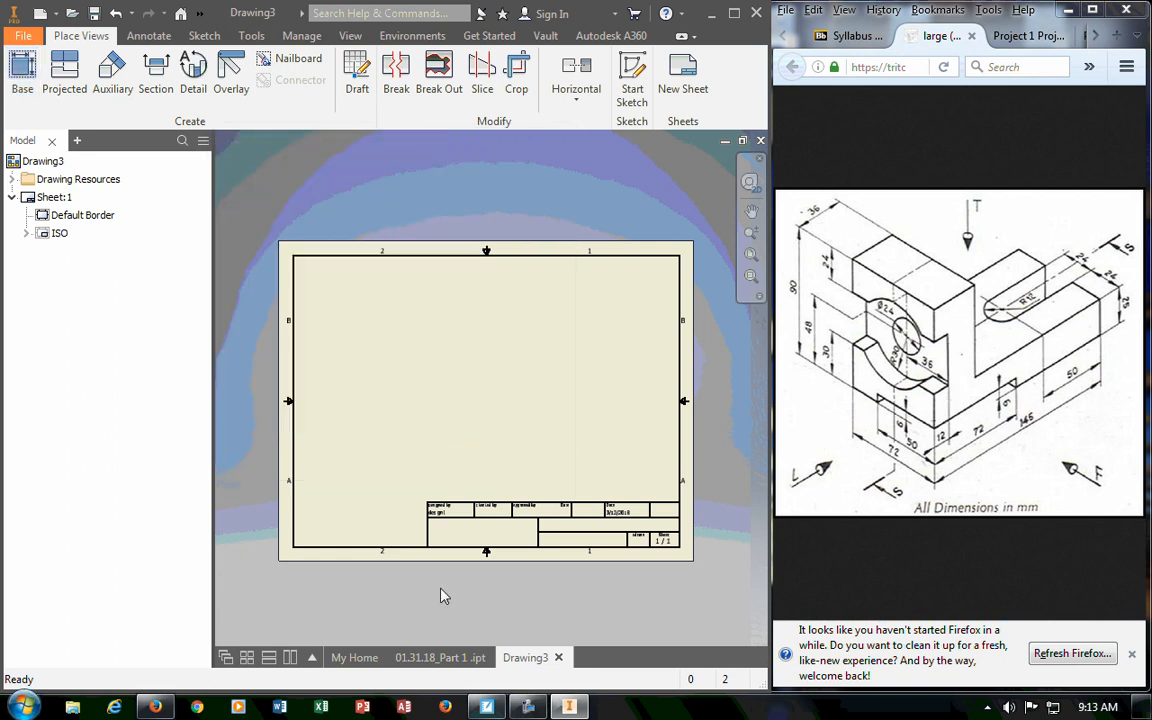
Close the part document 01.31.18_Part 1 .ipt and return to Drawing3.
{"action": "left_click", "coordinate": [440, 657]}
{"action": "left_click", "coordinate": [760, 141]}
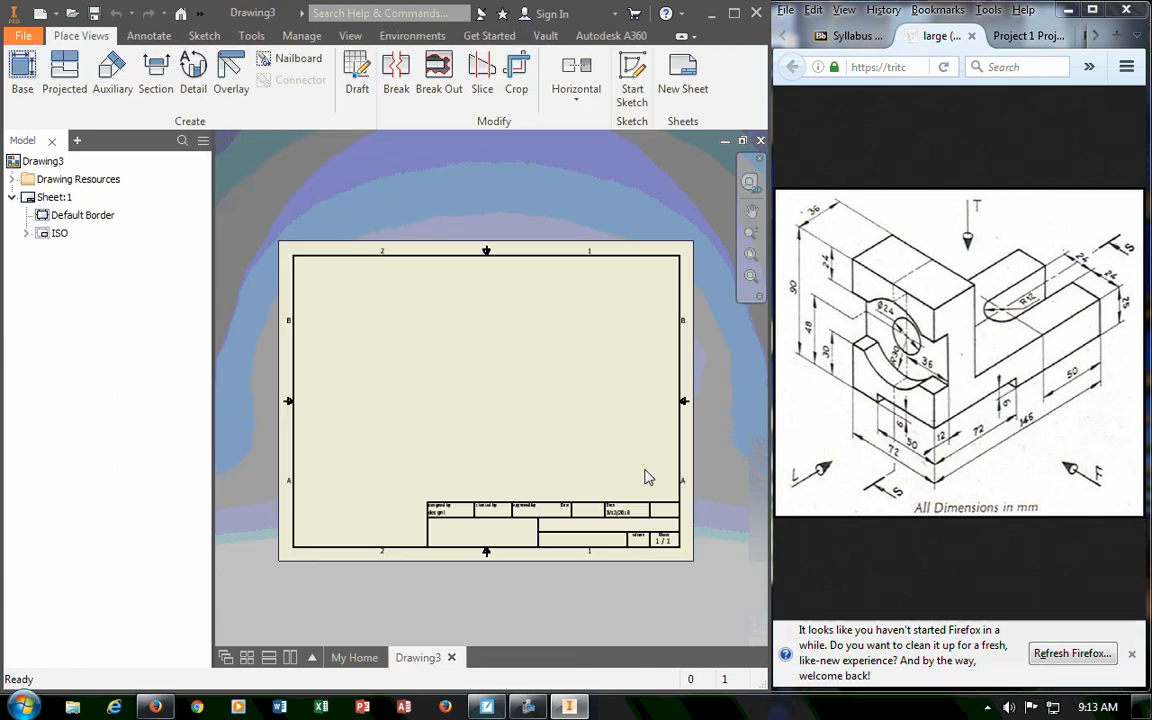
{"action": "left_click", "coordinate": [28, 38]}
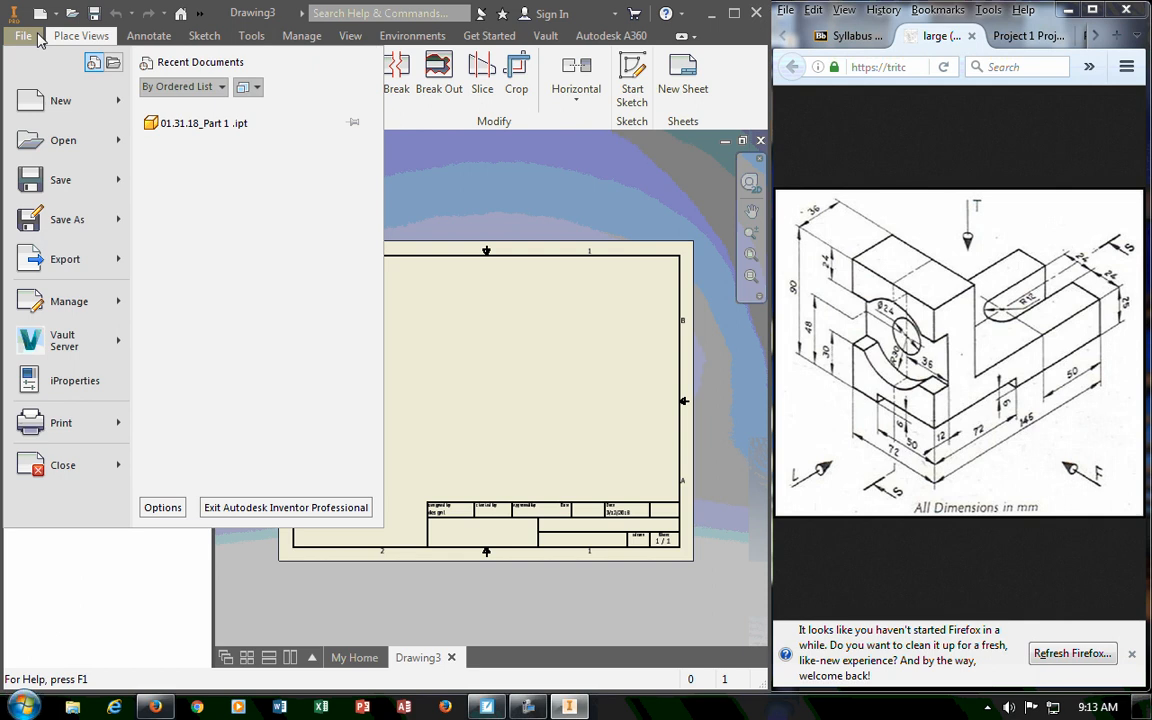
{"action": "left_click", "coordinate": [27, 47]}
Start a base view and browse the Desktop for the part file 01.31.18_Part 1 .ipt as its model.
{"action": "left_click", "coordinate": [22, 70]}
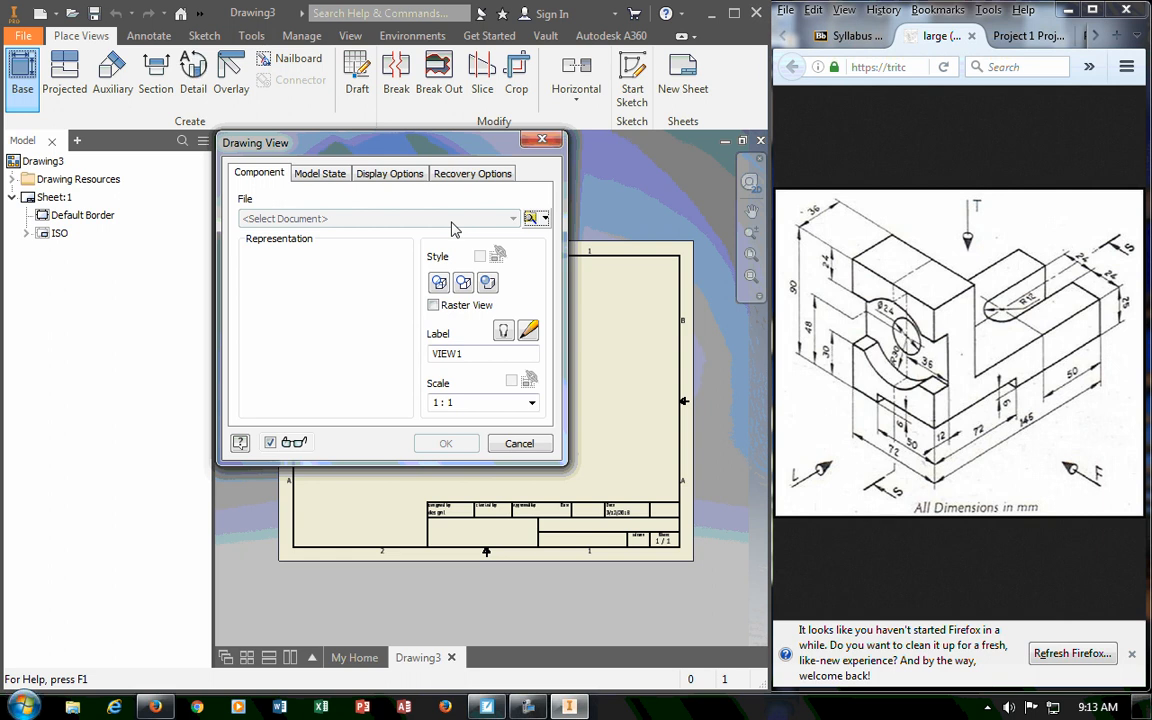
{"action": "left_click", "coordinate": [531, 218]}
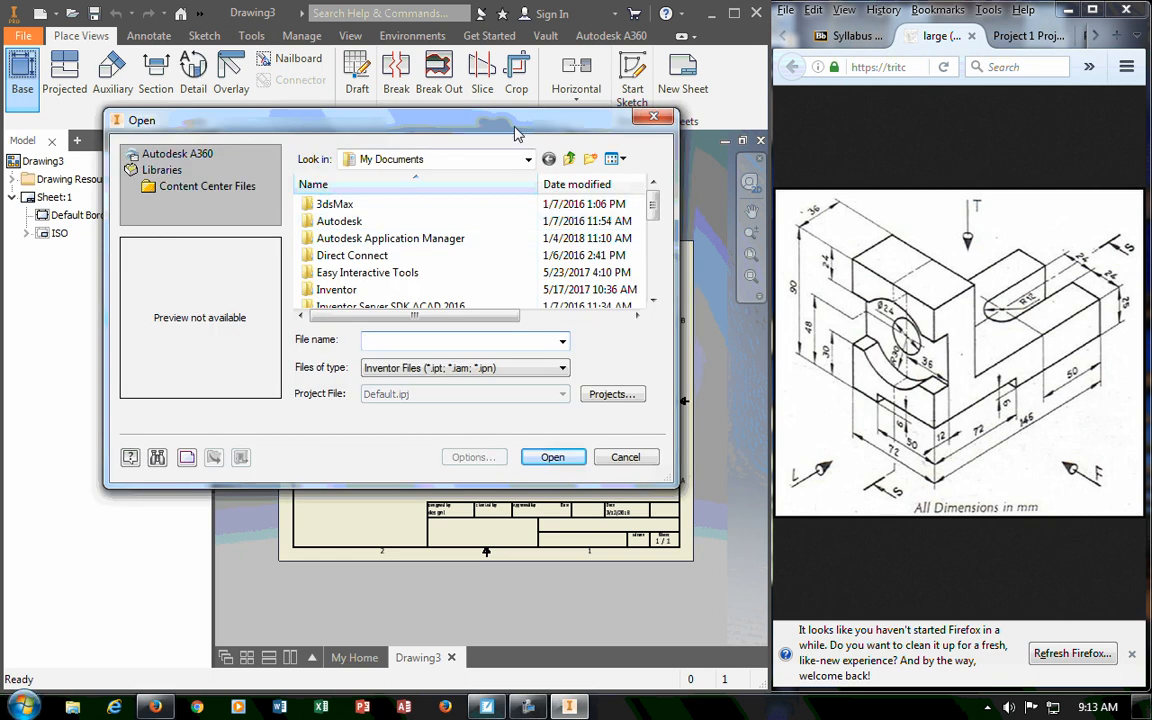
{"action": "left_click", "coordinate": [528, 159]}
{"action": "left_click", "coordinate": [378, 192]}
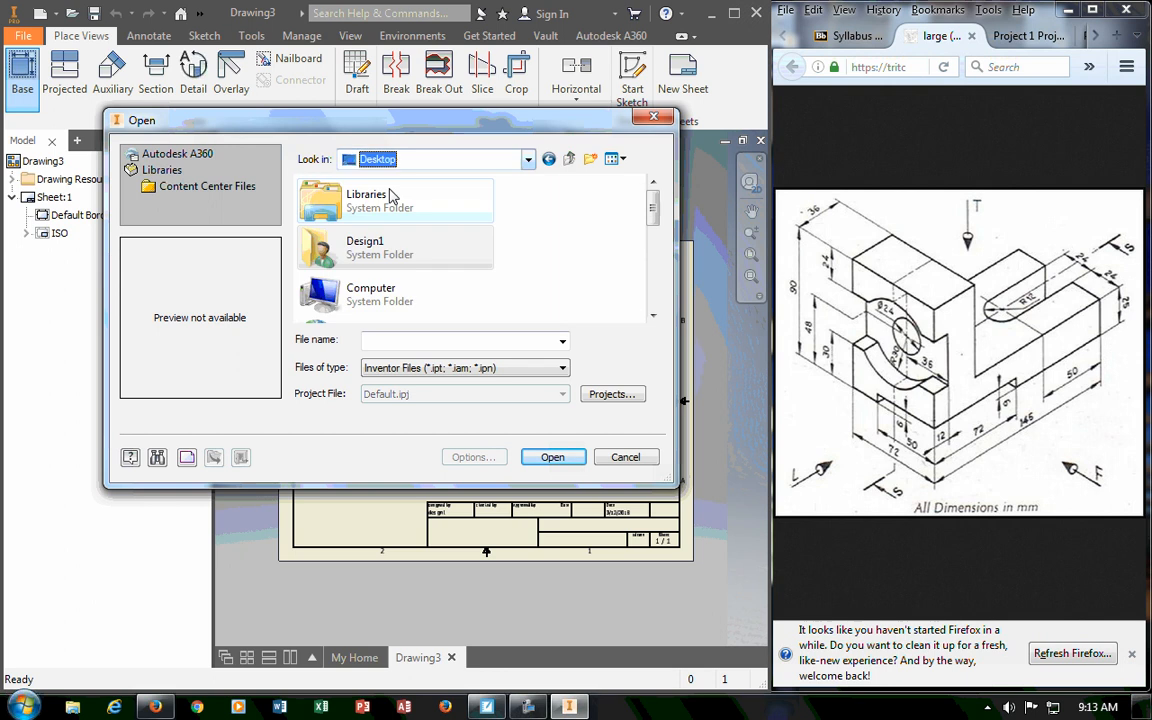
{"action": "scroll", "coordinate": [590, 200], "scroll_direction": "down", "scroll_amount": 4}
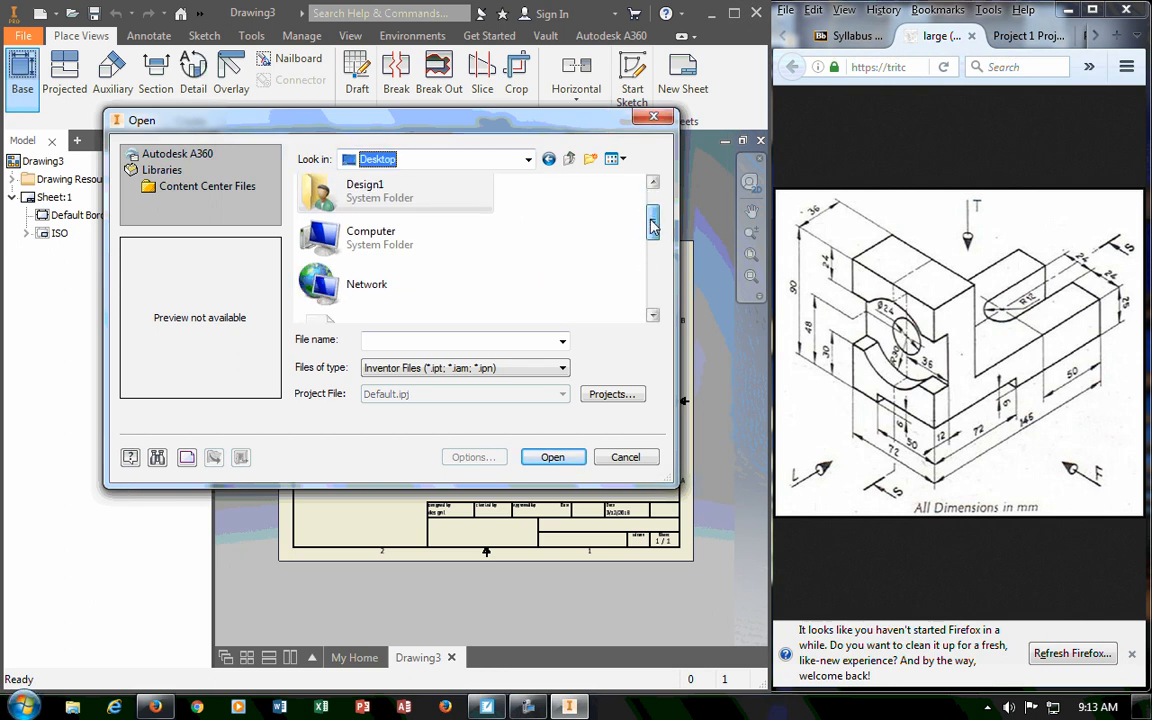
{"action": "left_click_drag", "start_coordinate": [652, 263], "coordinate": [652, 246]}
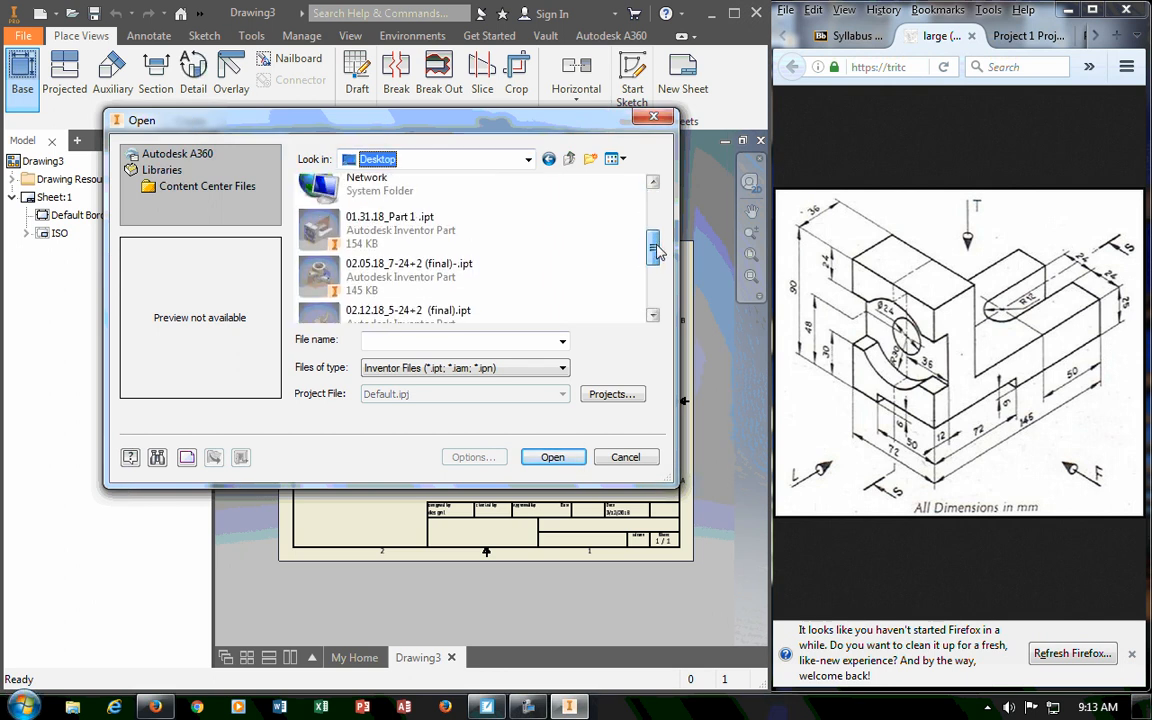
{"action": "left_click", "coordinate": [333, 226]}
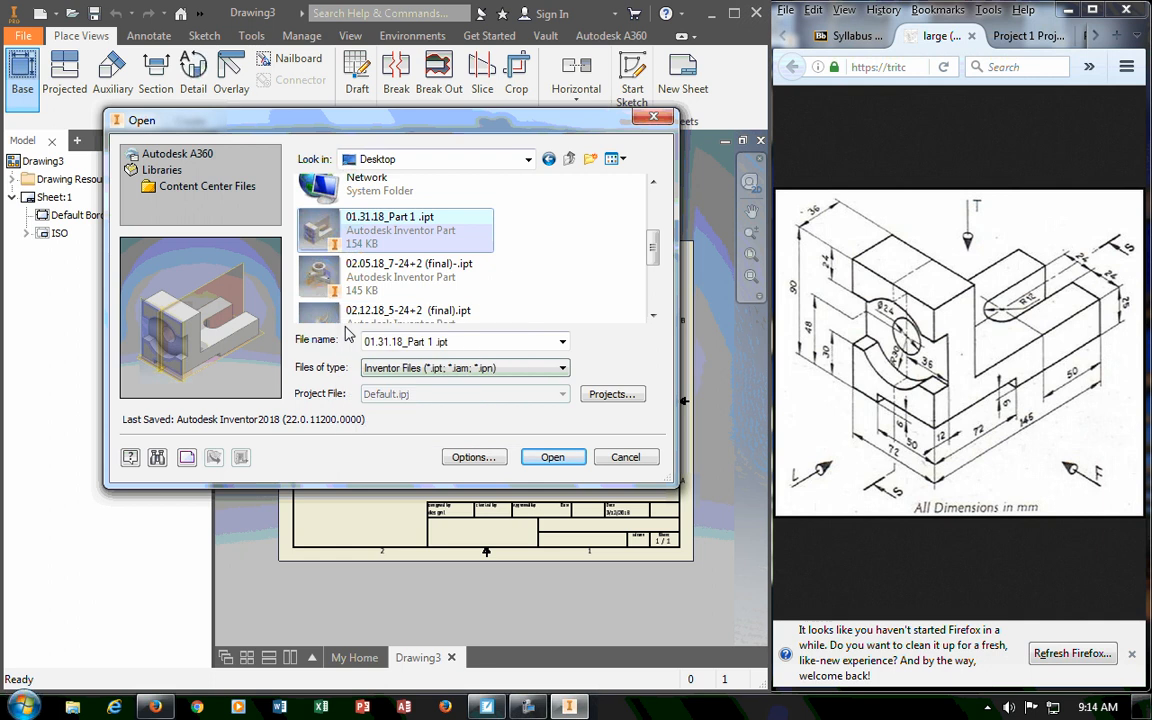
Check the available projects without changing them, and try to open 01.31.18_Part 1 .ipt from My Documents.
{"action": "left_click", "coordinate": [619, 398]}
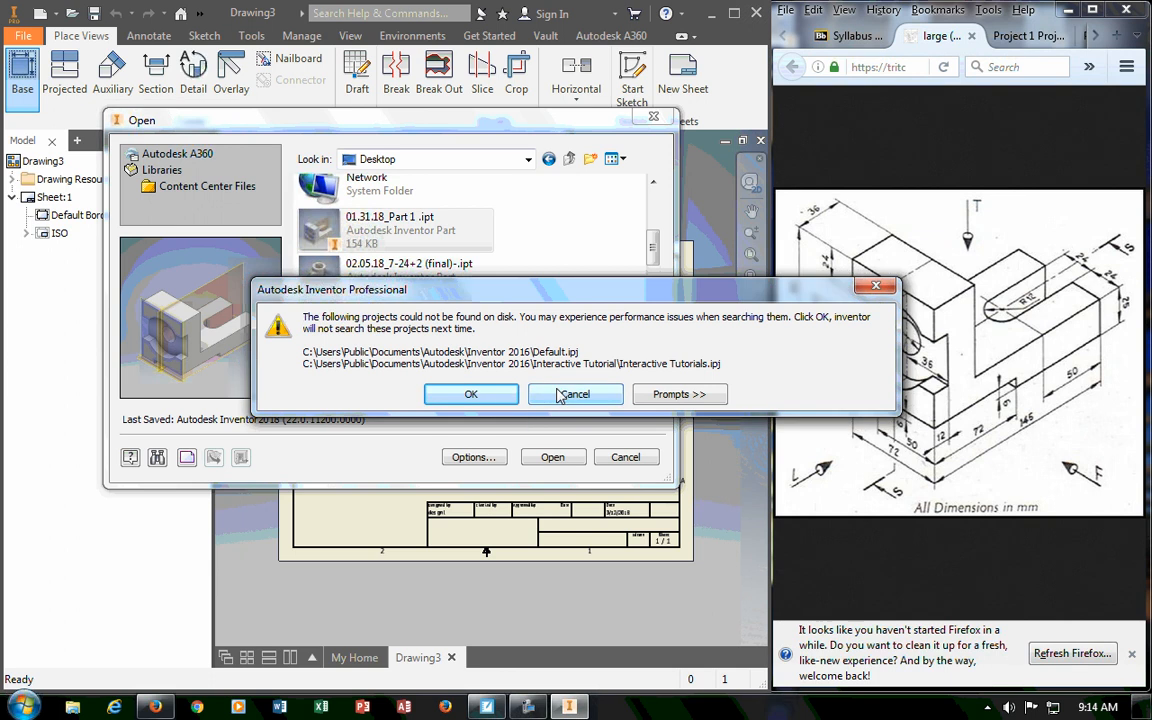
{"action": "left_click", "coordinate": [562, 396]}
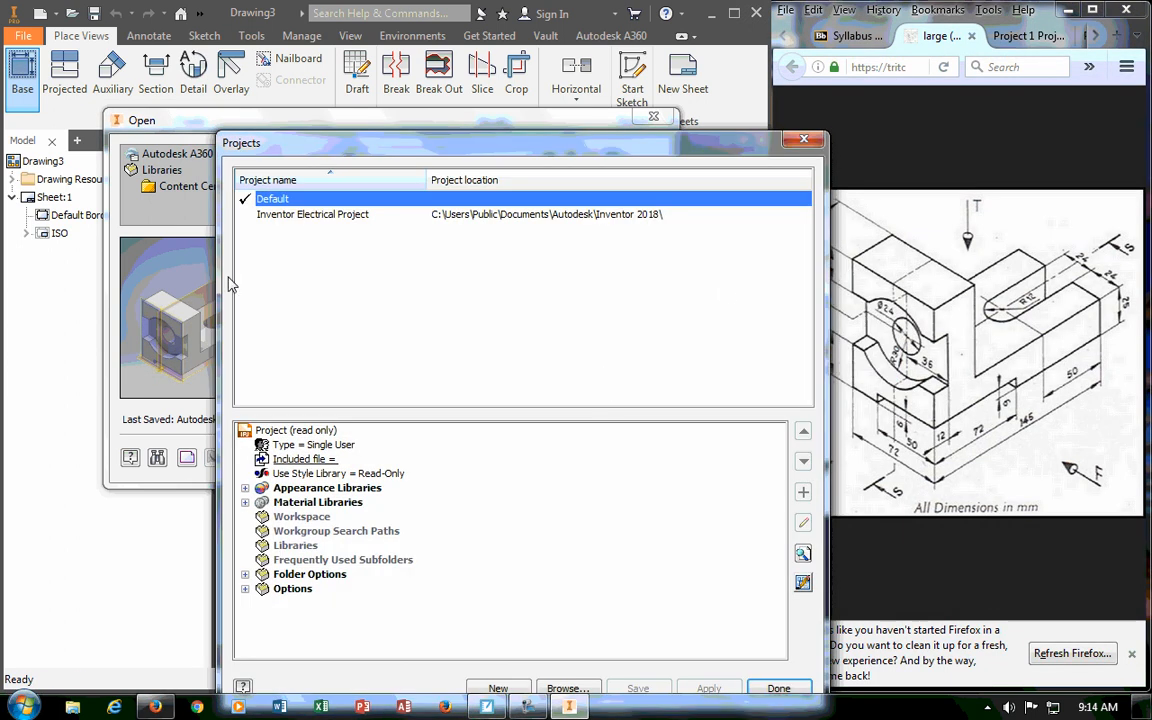
{"action": "left_click", "coordinate": [806, 144]}
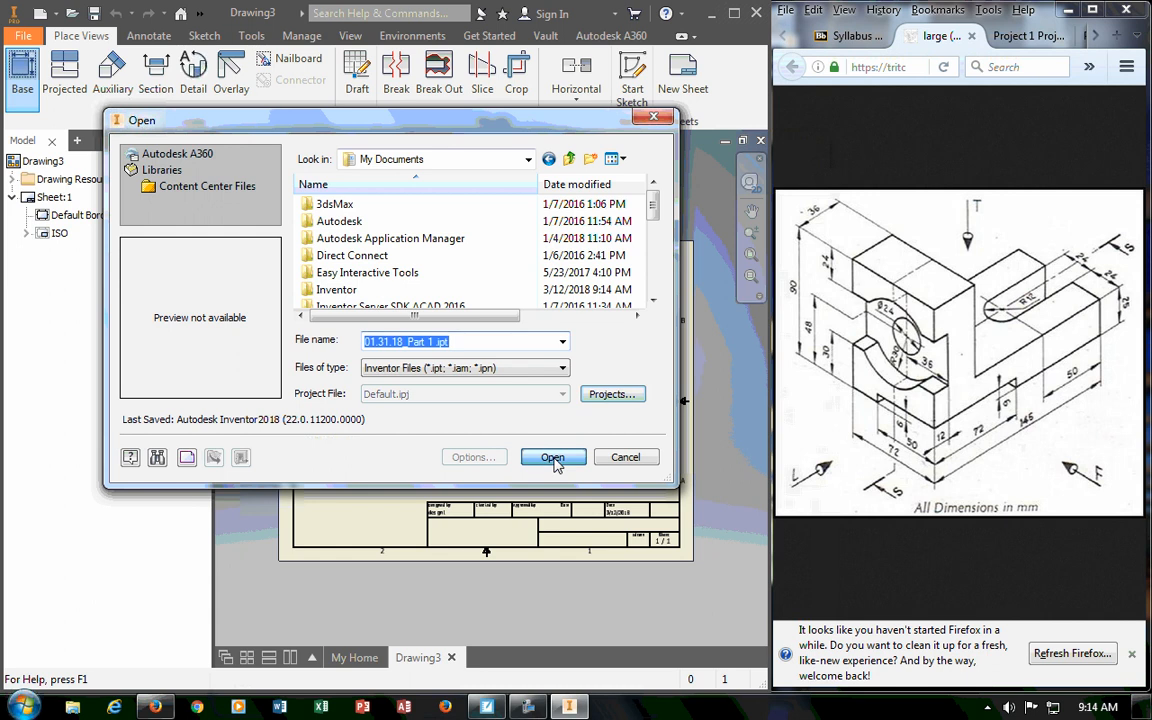
{"action": "left_click", "coordinate": [555, 461]}
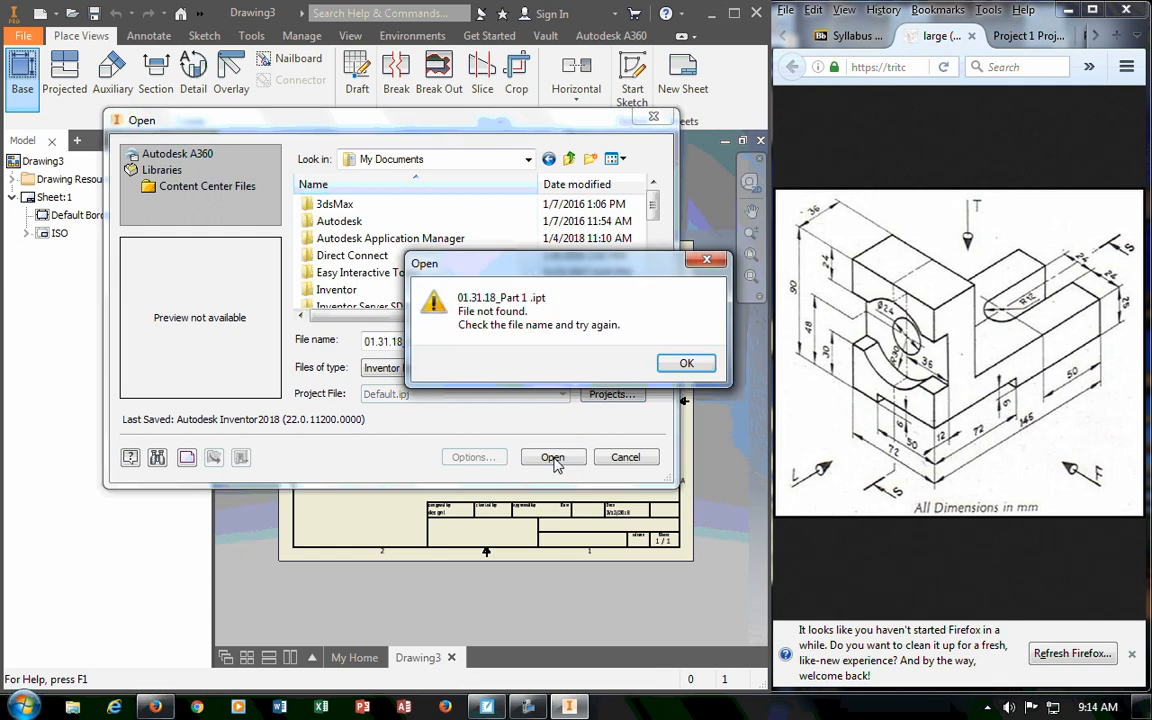
{"action": "left_click", "coordinate": [686, 363]}
Return to the Desktop folder and select 01.31.18_Part 1 .ipt as the model for the base view.
{"action": "left_click", "coordinate": [527, 159]}
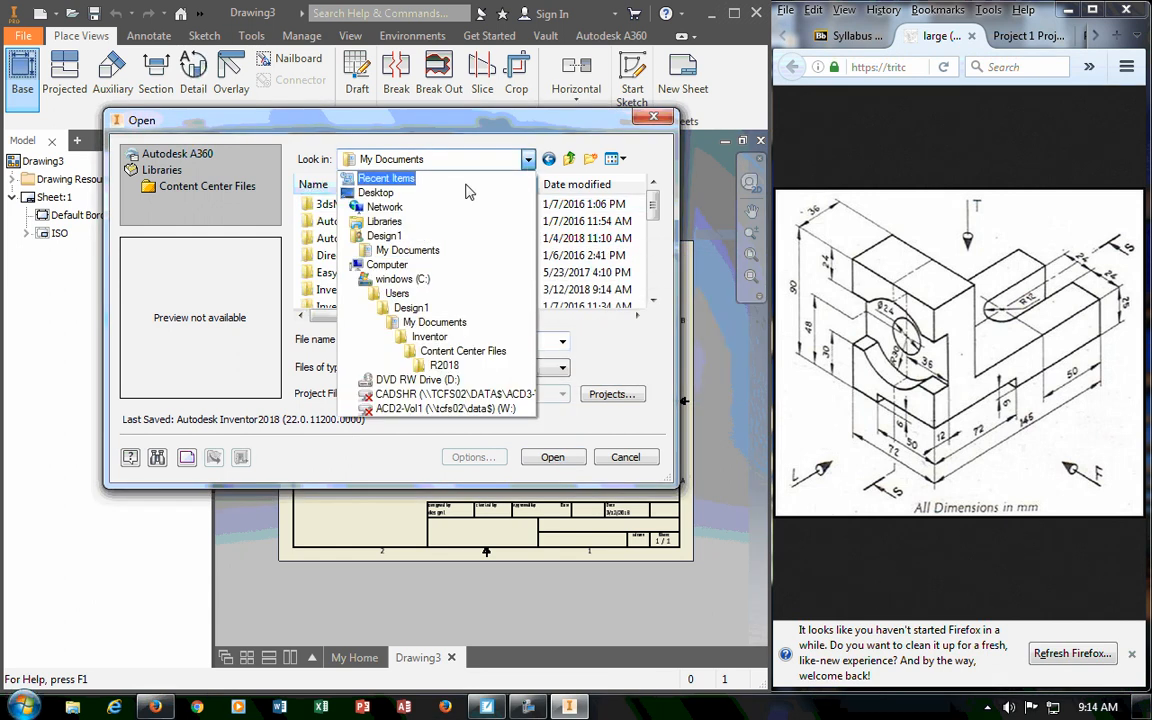
{"action": "left_click", "coordinate": [365, 192]}
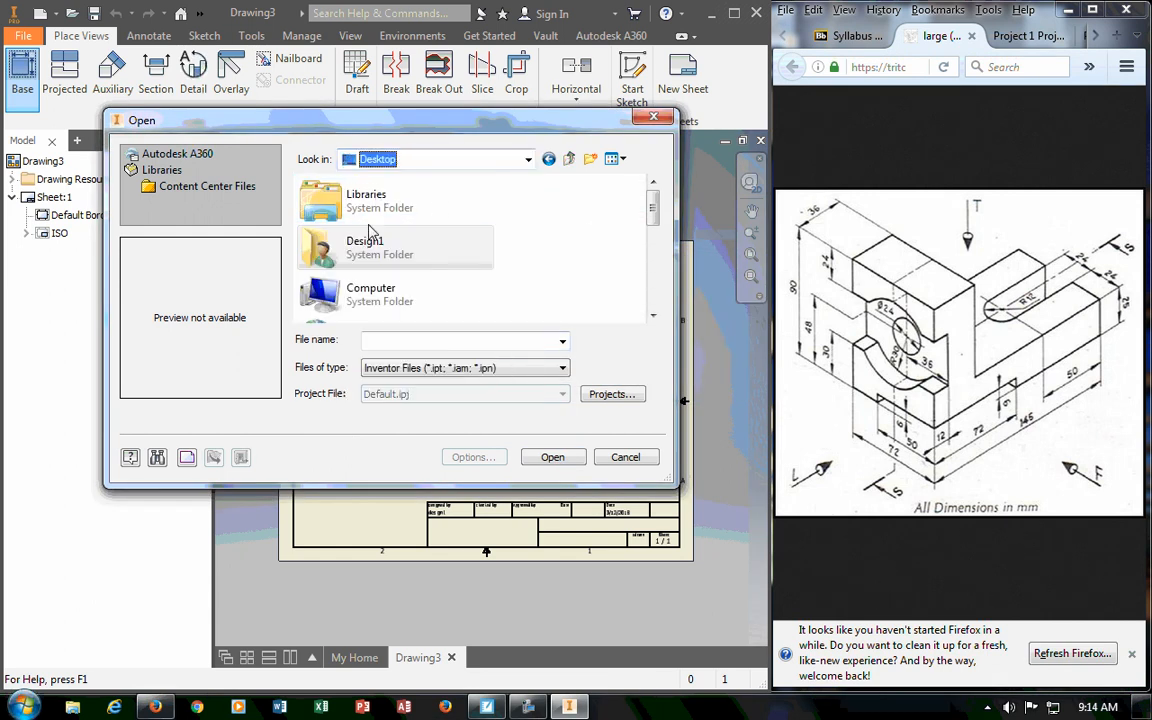
{"action": "left_click", "coordinate": [653, 316]}
{"action": "left_click", "coordinate": [653, 316]}
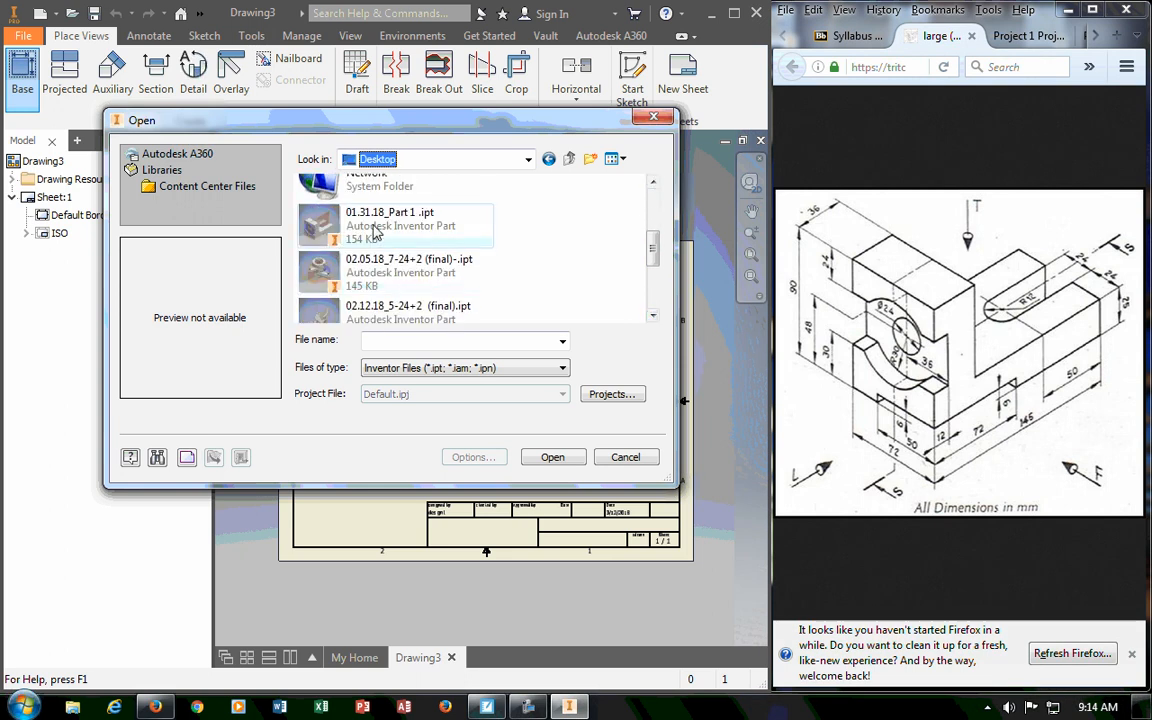
{"action": "left_click", "coordinate": [335, 213]}
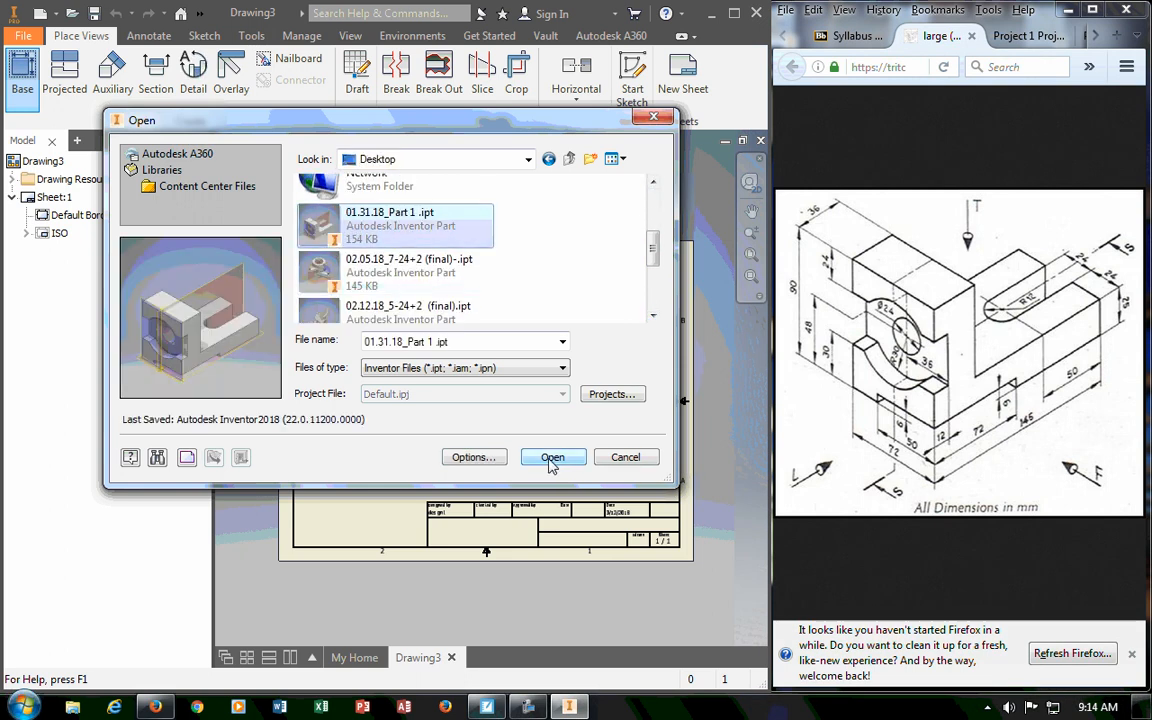
Try the Master and Front design view representations in the part's file open options, and cancel the change.
{"action": "left_click", "coordinate": [474, 457]}
{"action": "left_click_drag", "start_coordinate": [395, 218], "coordinate": [623, 102]}
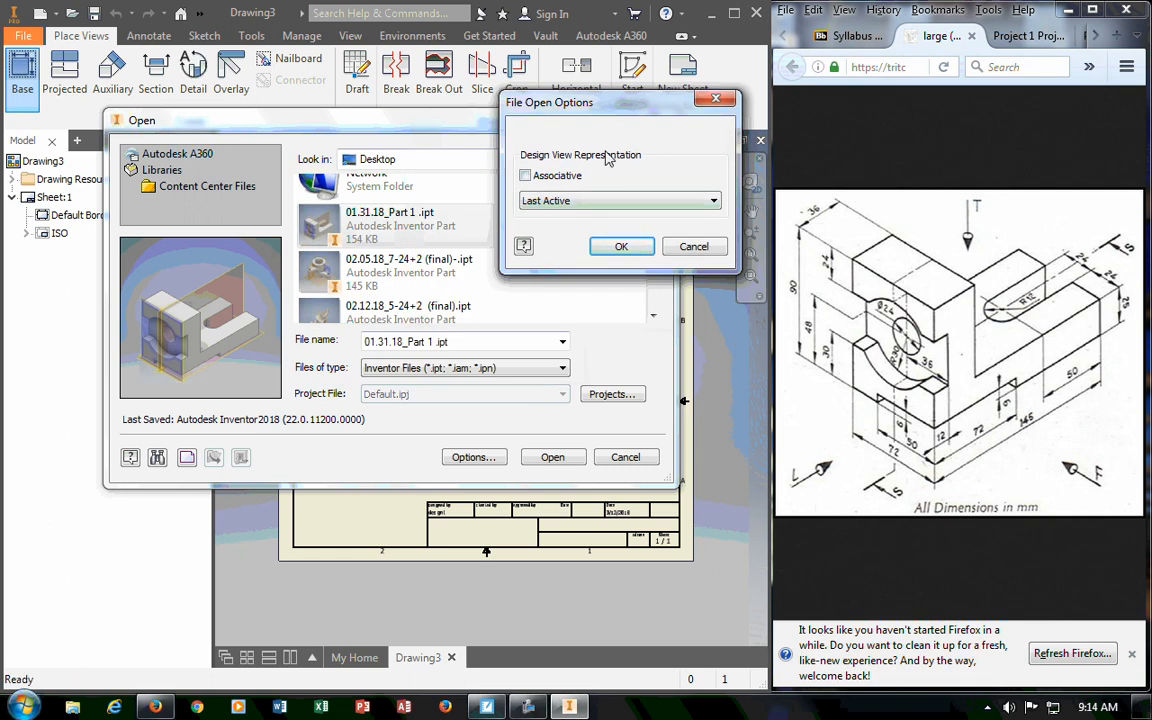
{"action": "left_click", "coordinate": [580, 201]}
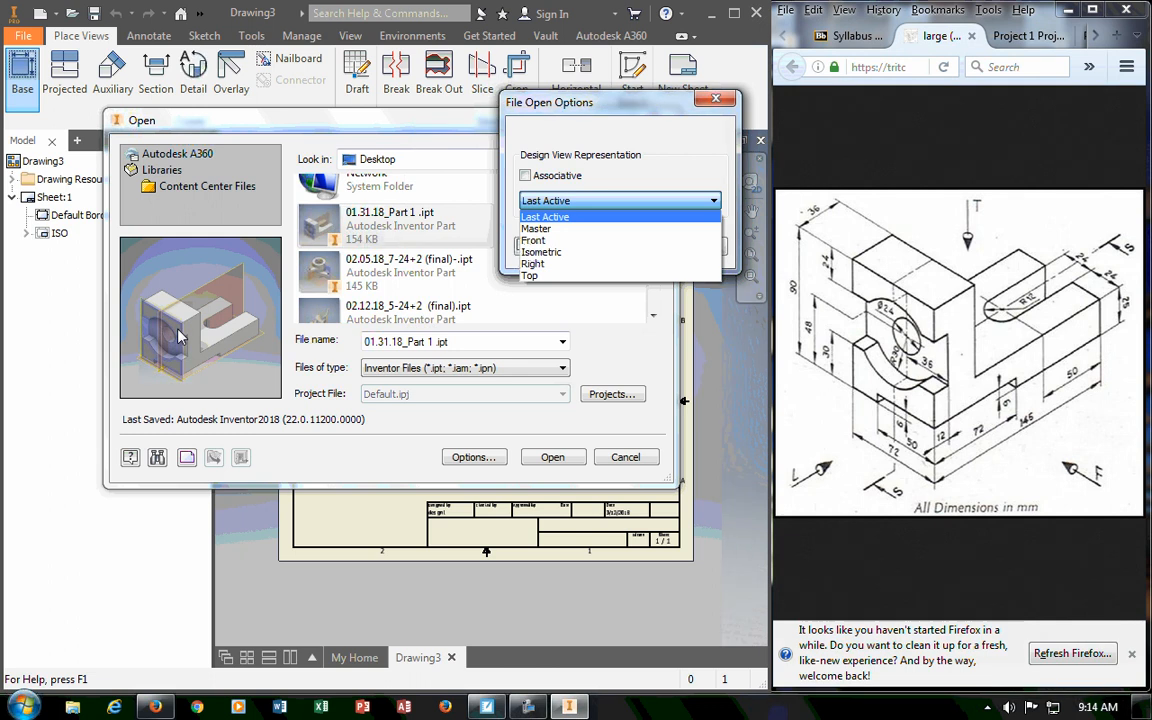
{"action": "left_click", "coordinate": [540, 228]}
{"action": "left_click", "coordinate": [560, 201]}
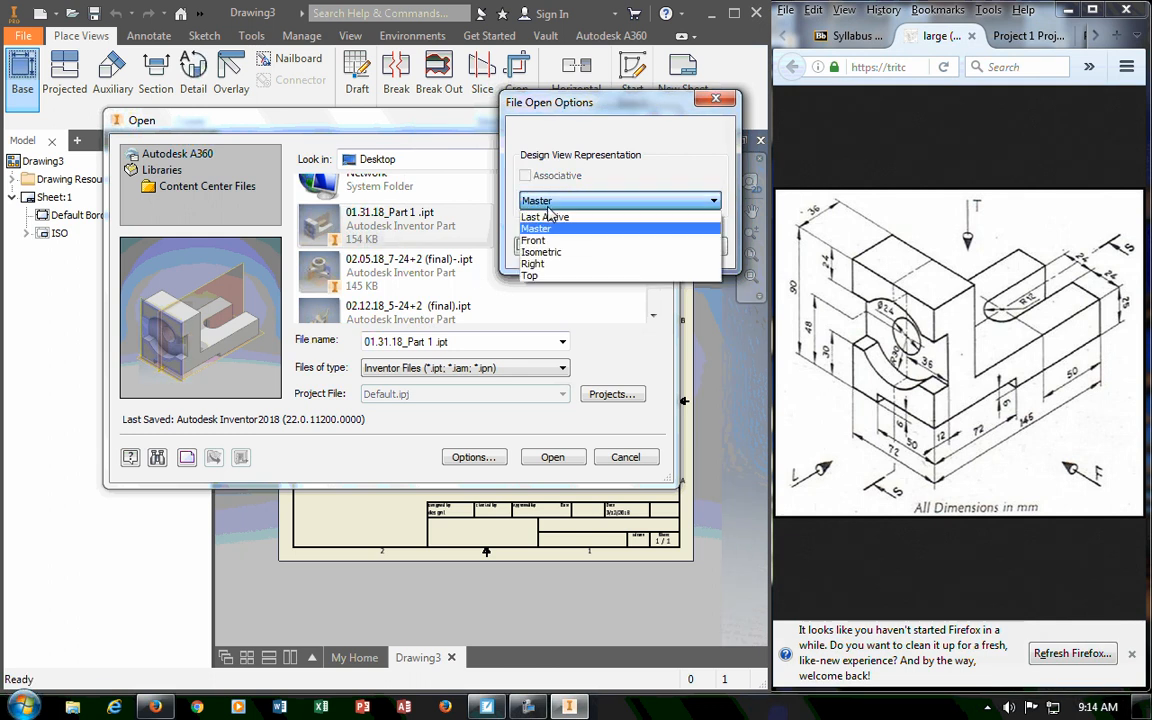
{"action": "left_click", "coordinate": [545, 240]}
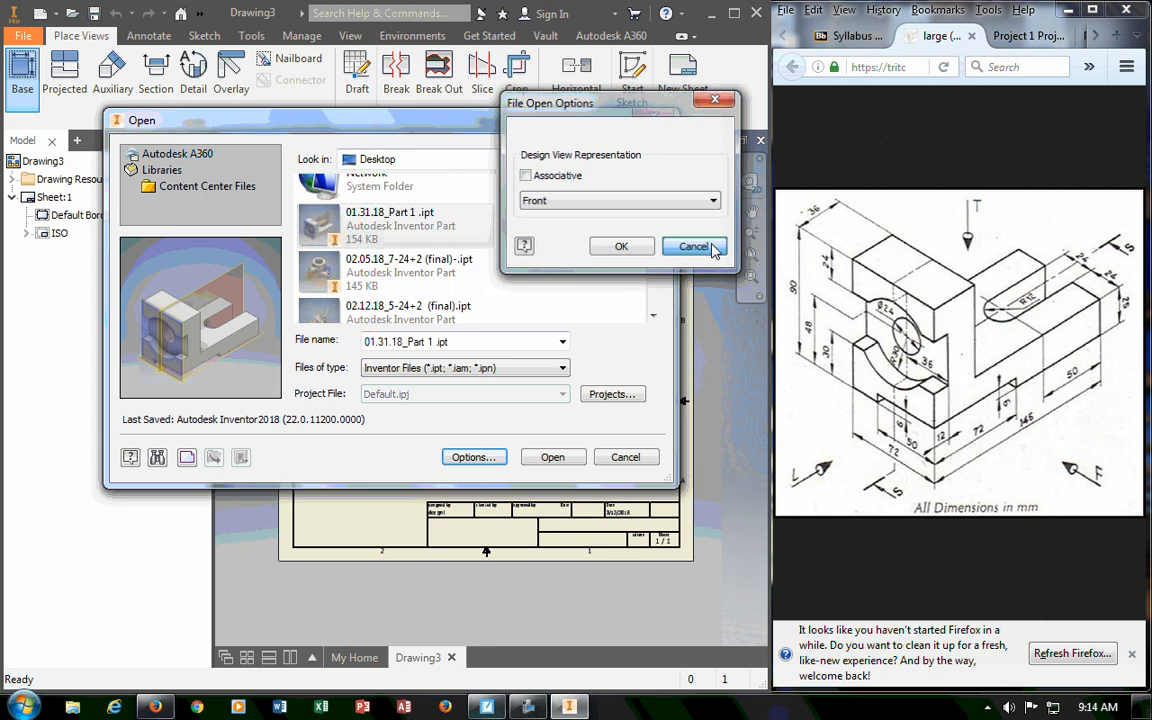
{"action": "left_click", "coordinate": [703, 247]}
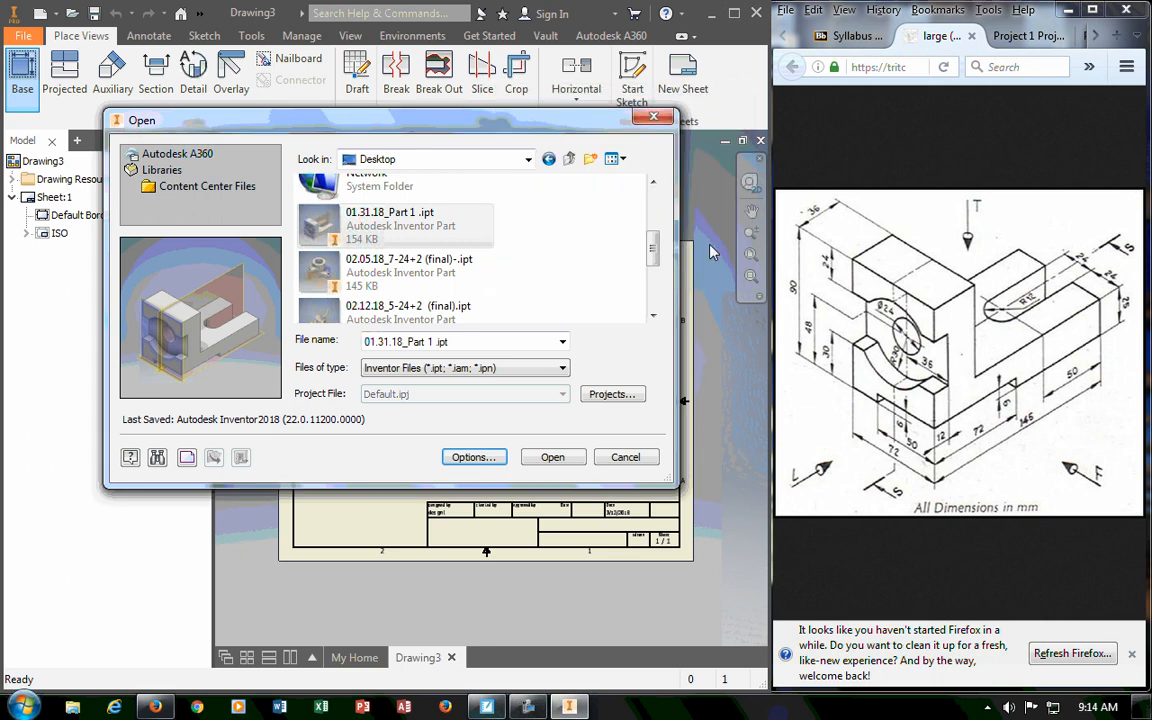
Load the selected part and place its base view on Sheet:1 at 1:2 scale with the Master representation.
{"action": "left_click", "coordinate": [553, 458]}
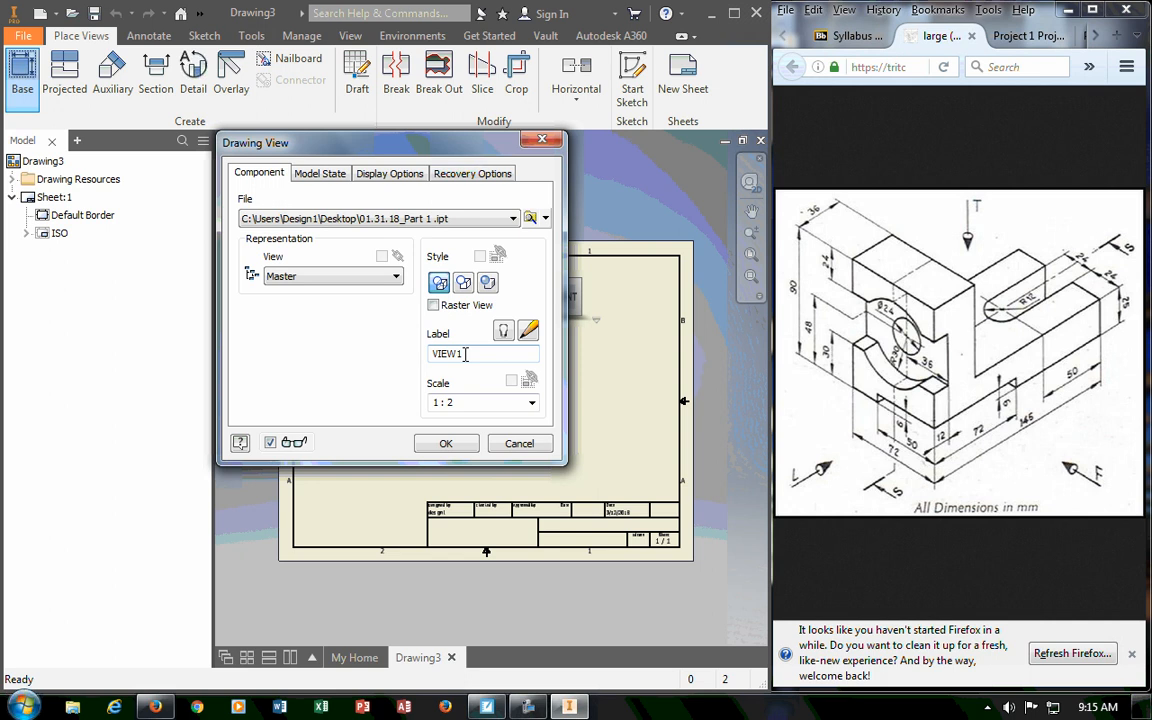
{"action": "left_click_drag", "start_coordinate": [405, 140], "coordinate": [482, 75]}
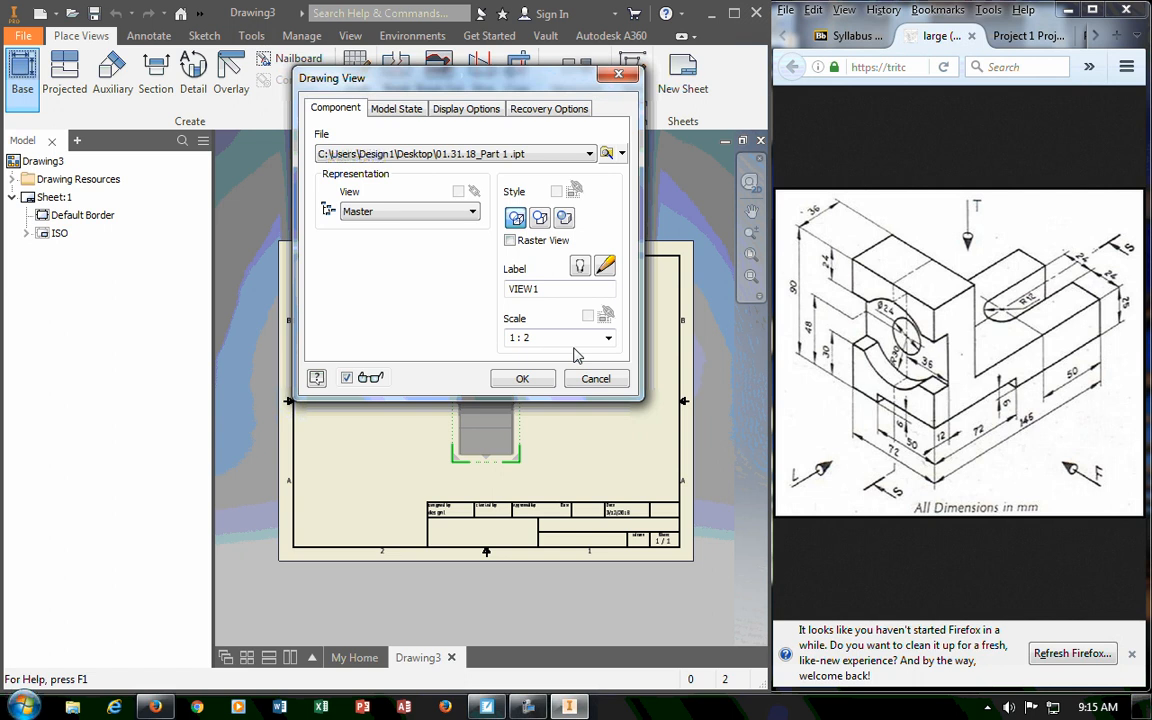
{"action": "left_click", "coordinate": [522, 379]}
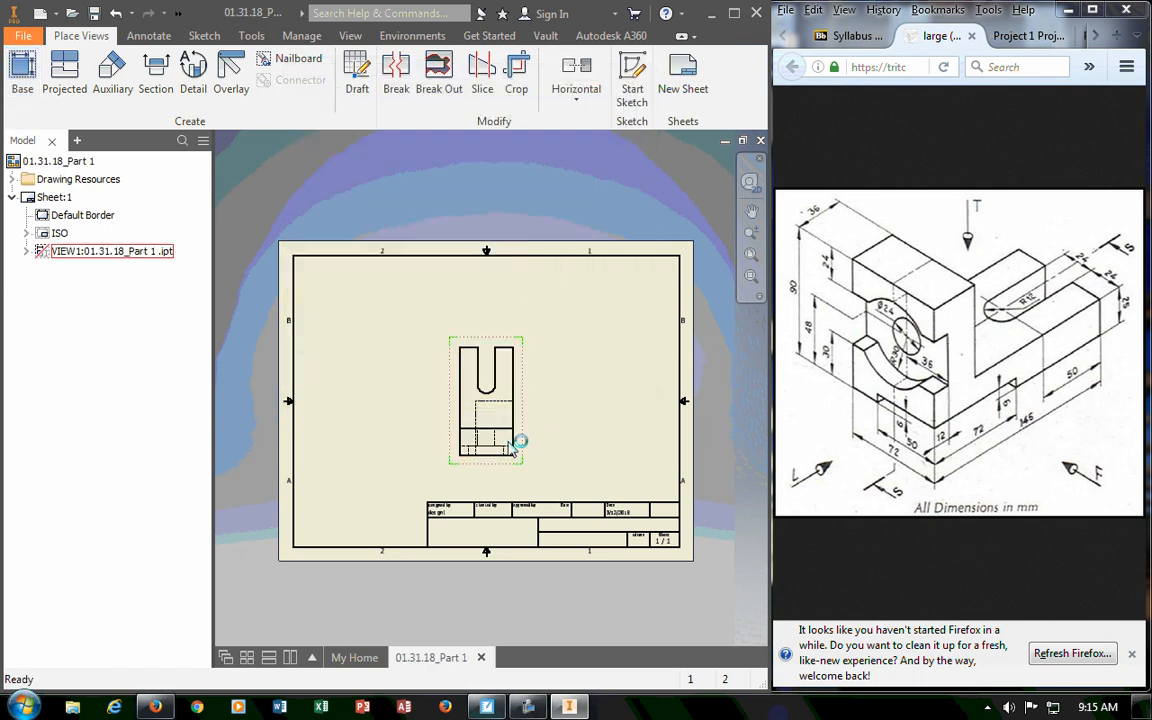
Reposition the base view in the upper middle of the sheet, clear of the title block.
{"action": "scroll", "coordinate": [540, 430], "scroll_direction": "up", "scroll_amount": 5}
{"action": "left_click_drag", "start_coordinate": [514, 411], "coordinate": [597, 404]}
{"action": "key", "text": "Home"}
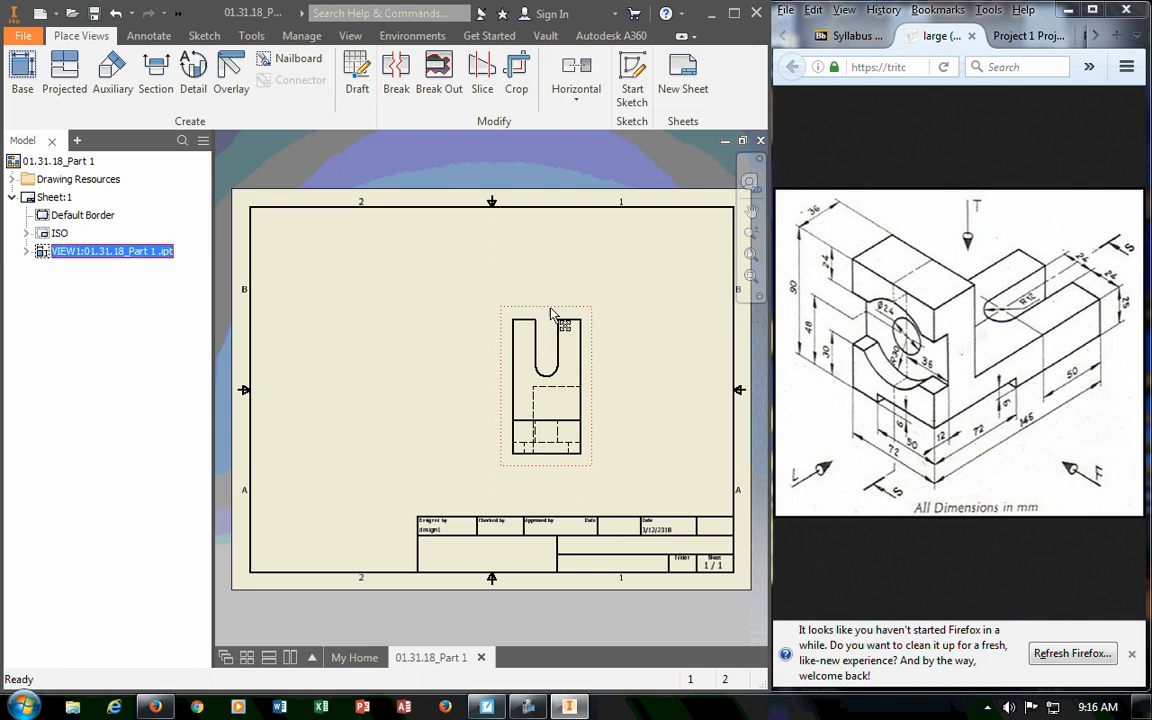
{"action": "left_click_drag", "start_coordinate": [551, 314], "coordinate": [493, 253]}
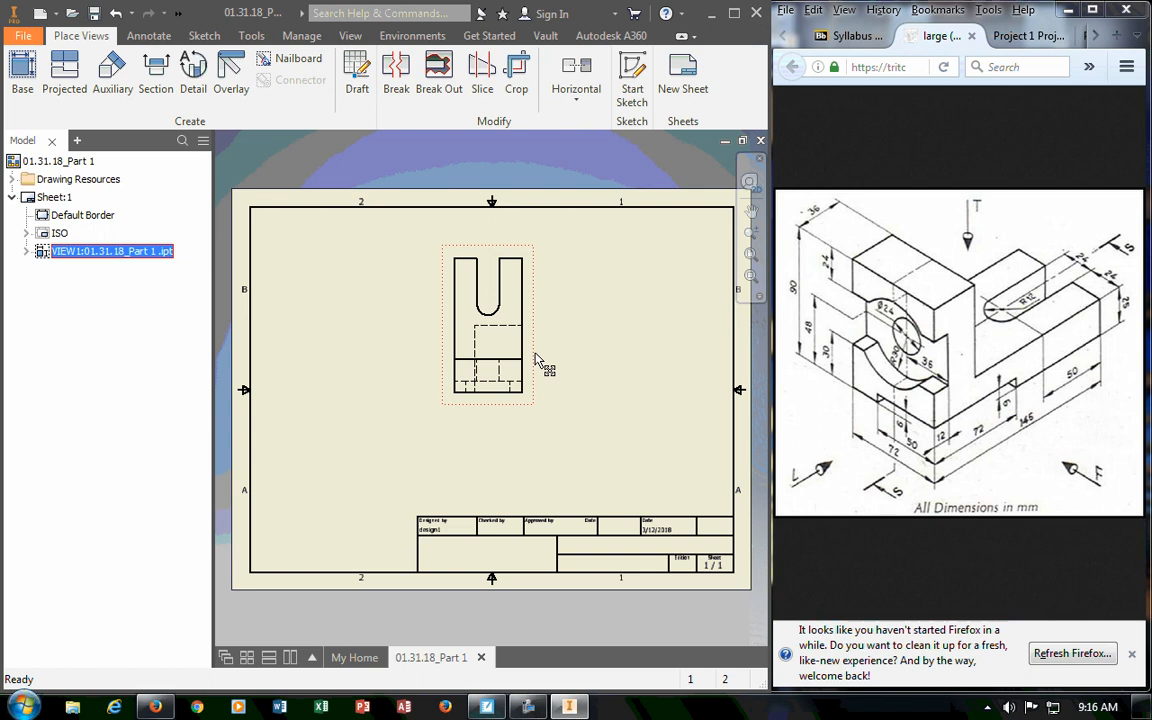
Edit VIEW1 and set its design view representation to Front.
{"action": "right_click", "coordinate": [80, 253]}
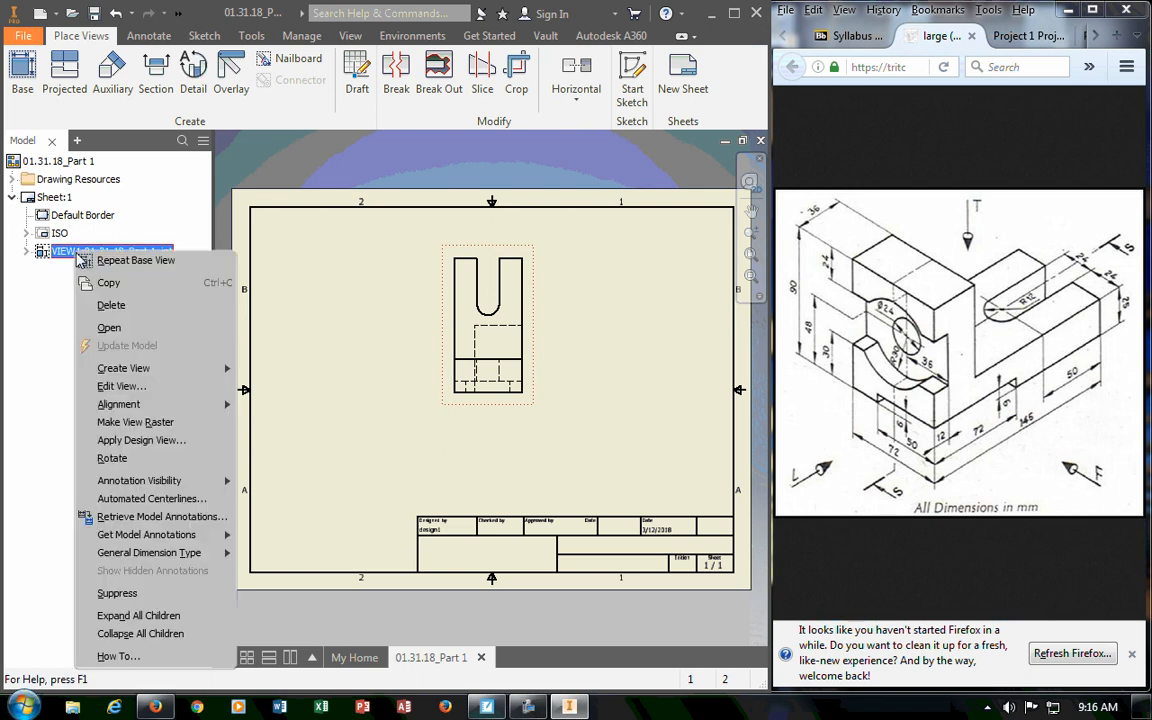
{"action": "left_click", "coordinate": [118, 386]}
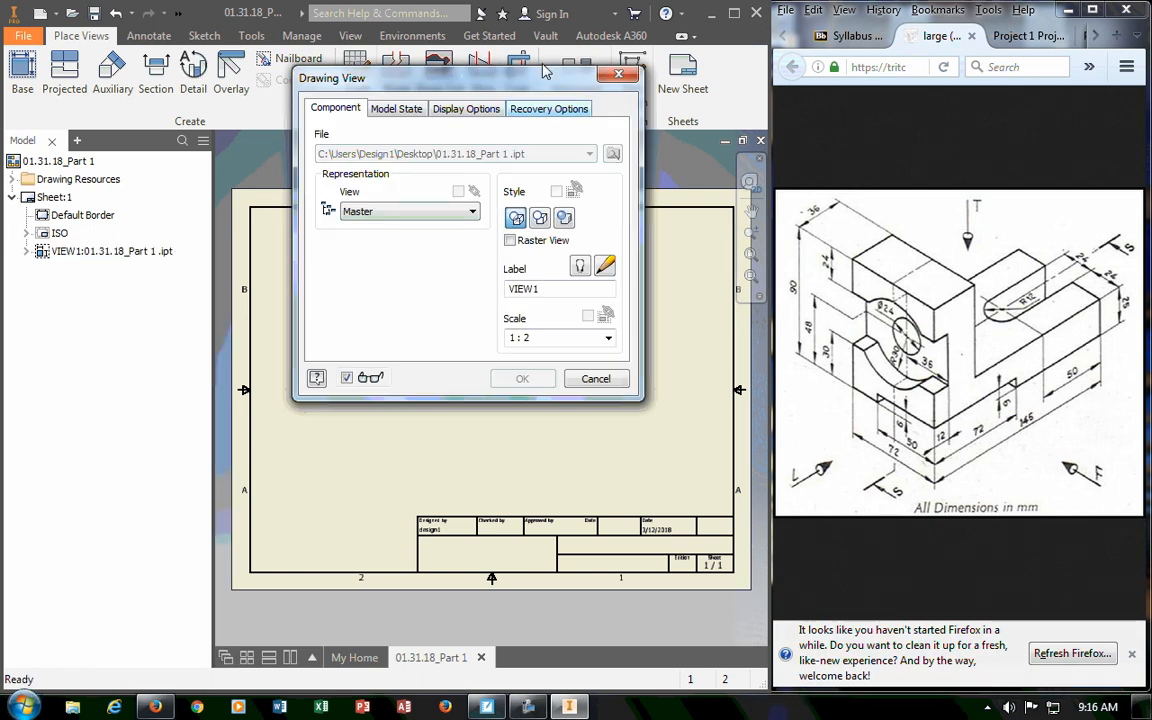
{"action": "mouse_move", "coordinate": [441, 75]}
{"action": "left_mouse_down"}
{"action": "mouse_move", "coordinate": [318, 76]}
{"action": "mouse_move", "coordinate": [187, 54]}
{"action": "mouse_move", "coordinate": [182, 41]}
{"action": "left_mouse_up"}
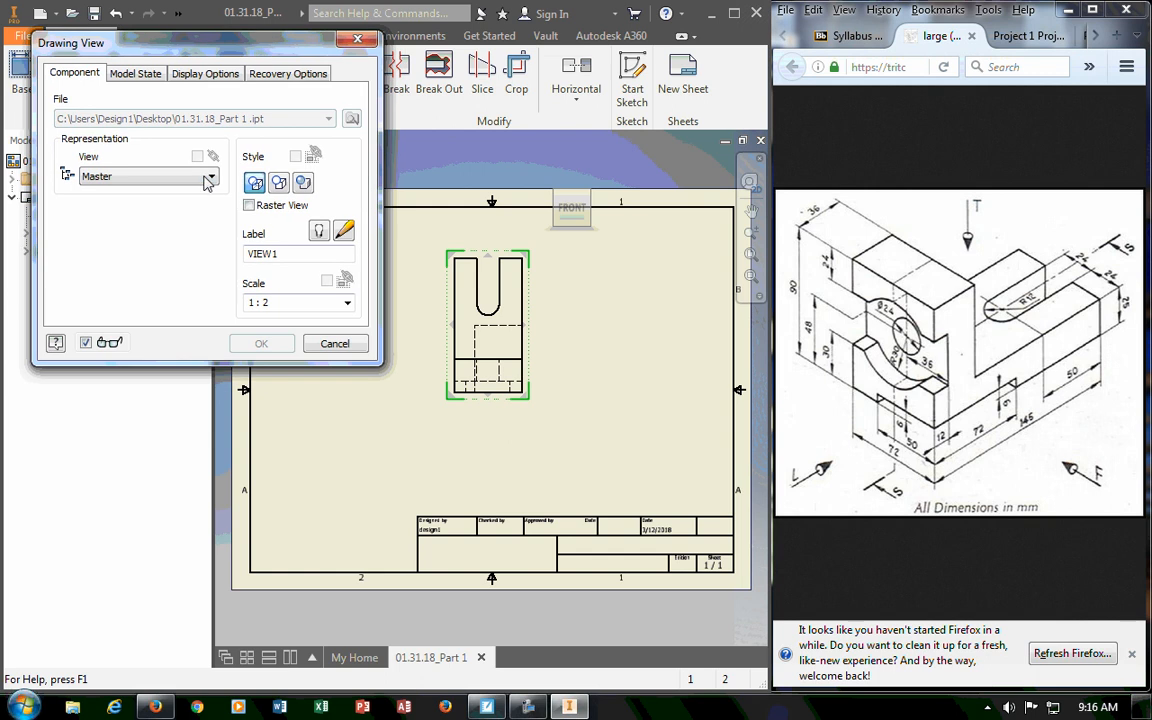
{"action": "left_click", "coordinate": [207, 180]}
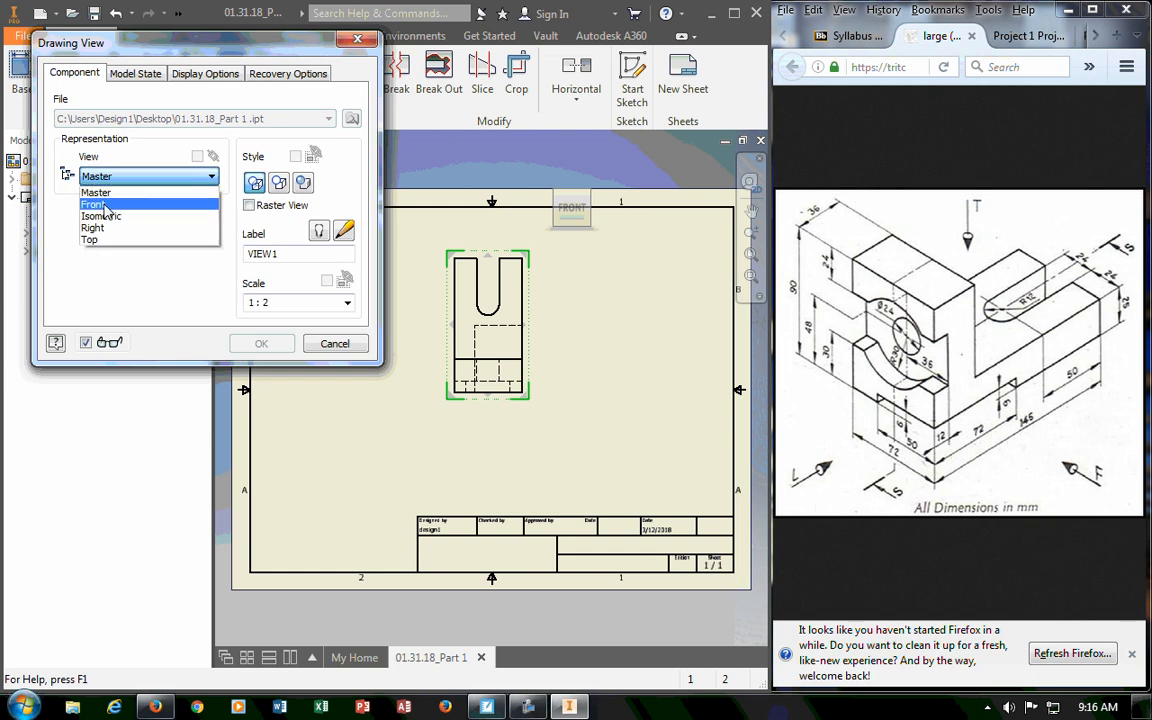
{"action": "left_click", "coordinate": [104, 206]}
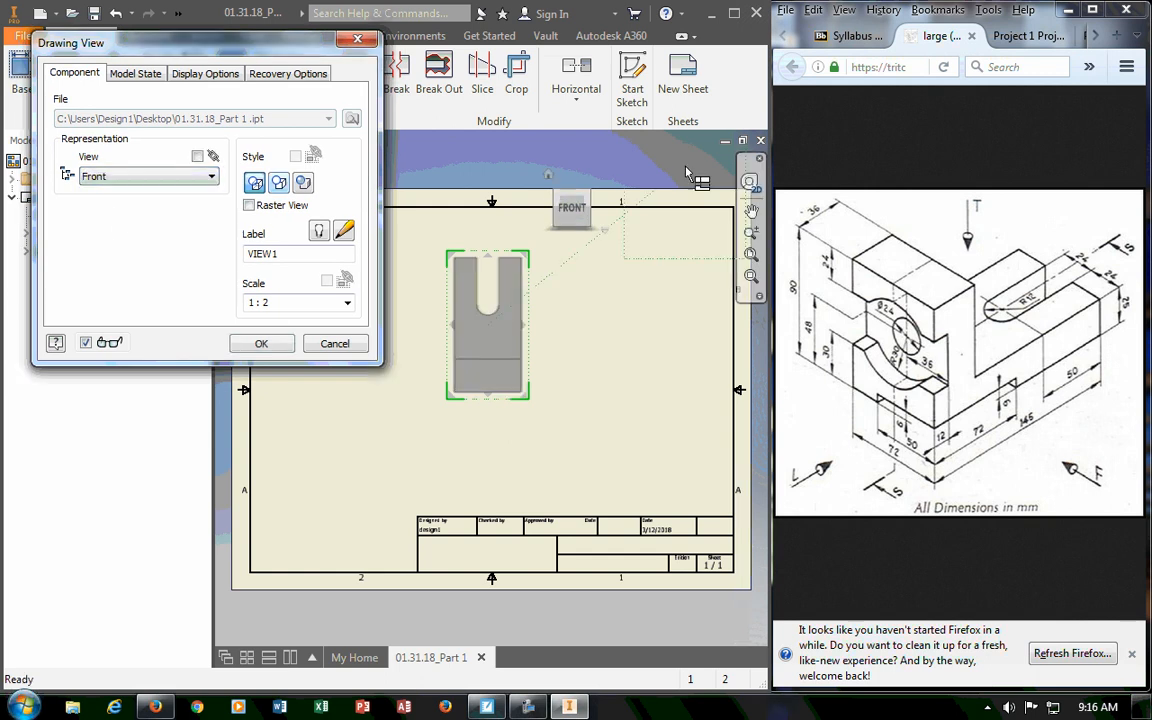
Orient the base view to the Right face, L-profile upright with its base horizontal, accept the edit, and move it to the sheet's upper right.
{"action": "left_click", "coordinate": [599, 208]}
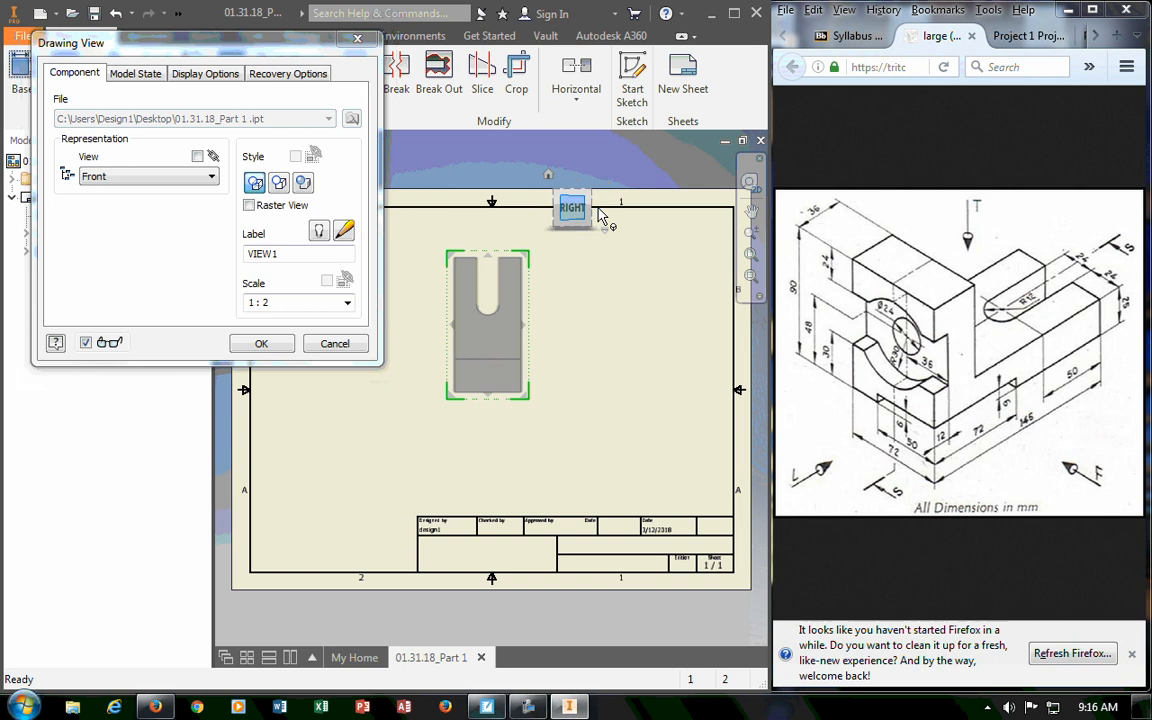
{"action": "left_click", "coordinate": [576, 185]}
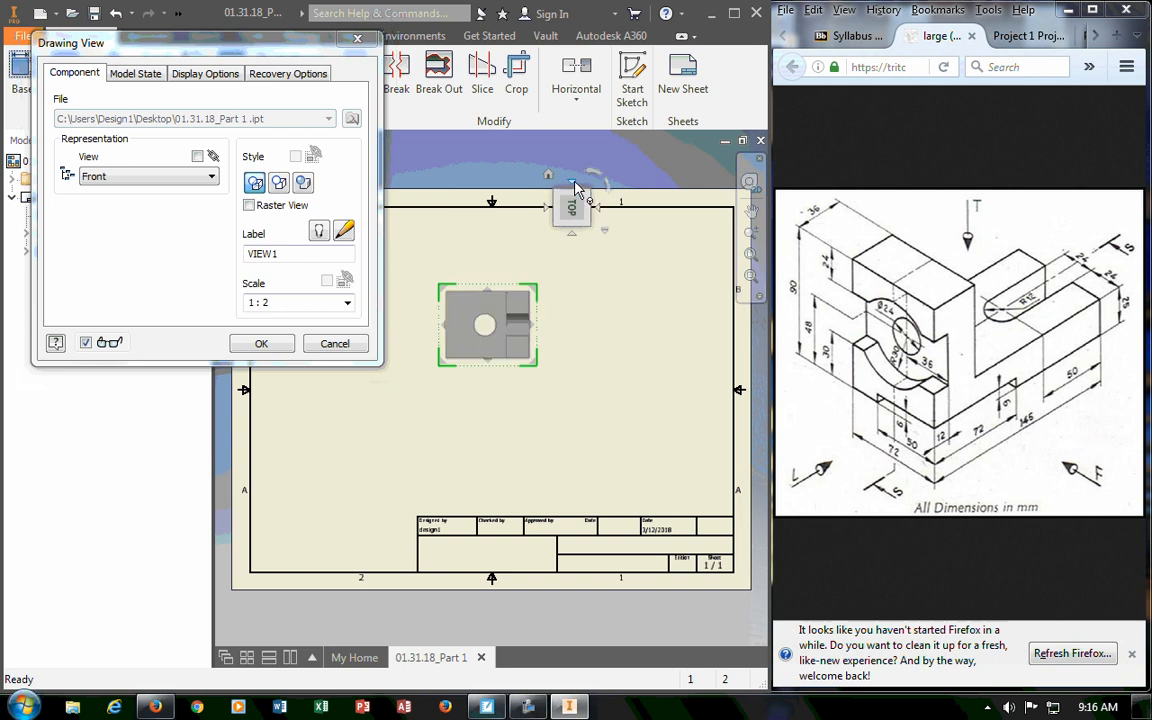
{"action": "left_click", "coordinate": [609, 191]}
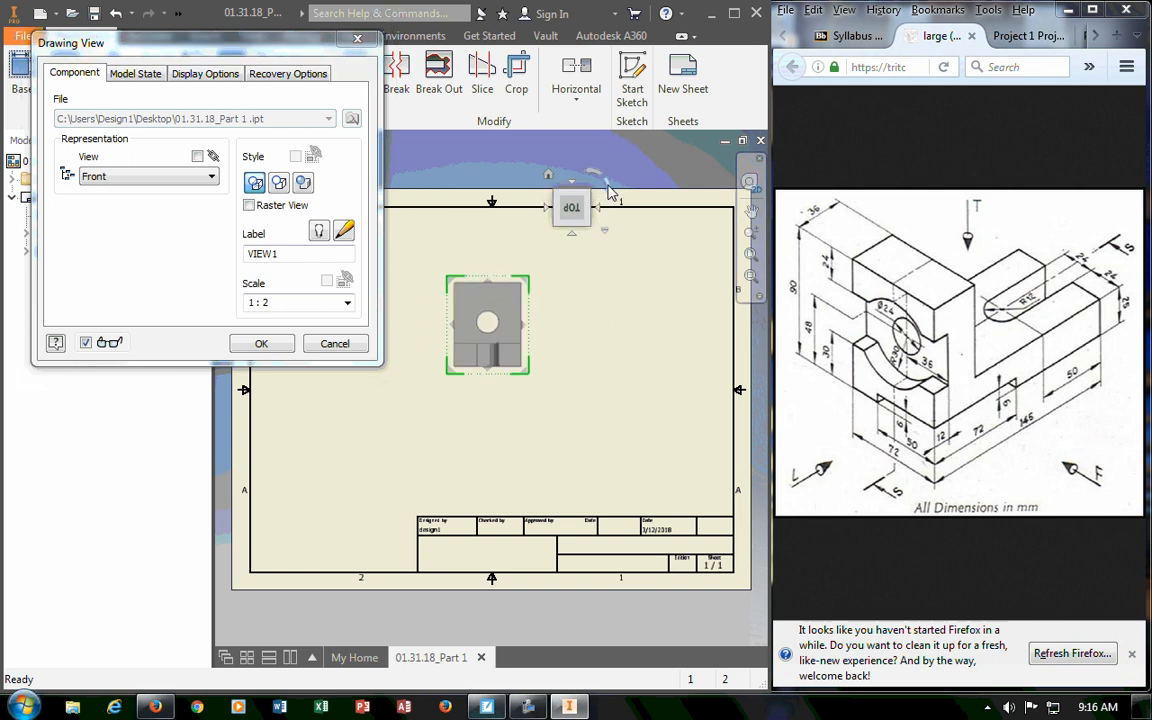
{"action": "left_click", "coordinate": [546, 208]}
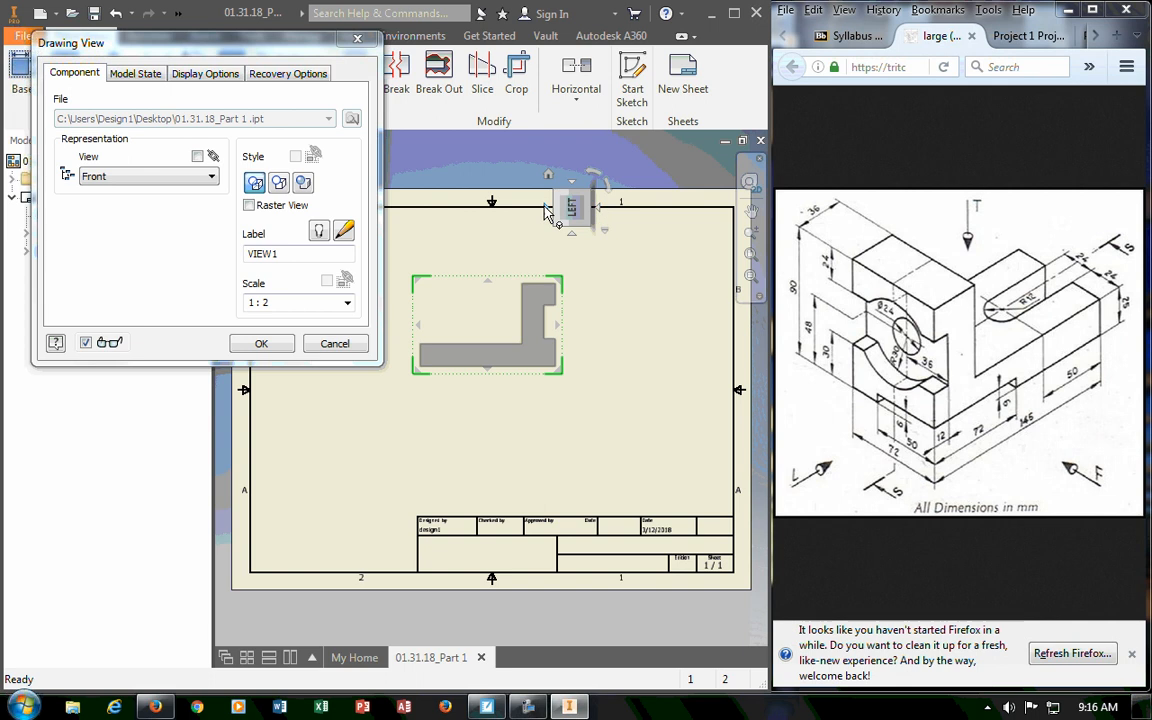
{"action": "left_click", "coordinate": [546, 208]}
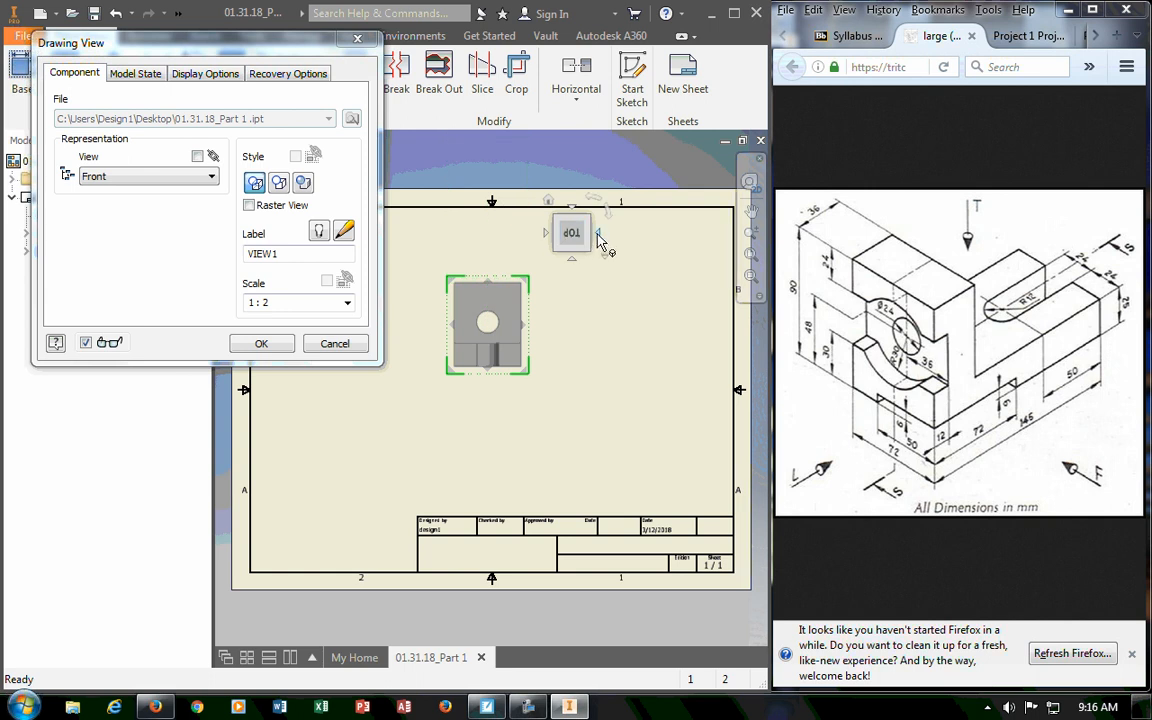
{"action": "left_click", "coordinate": [597, 240]}
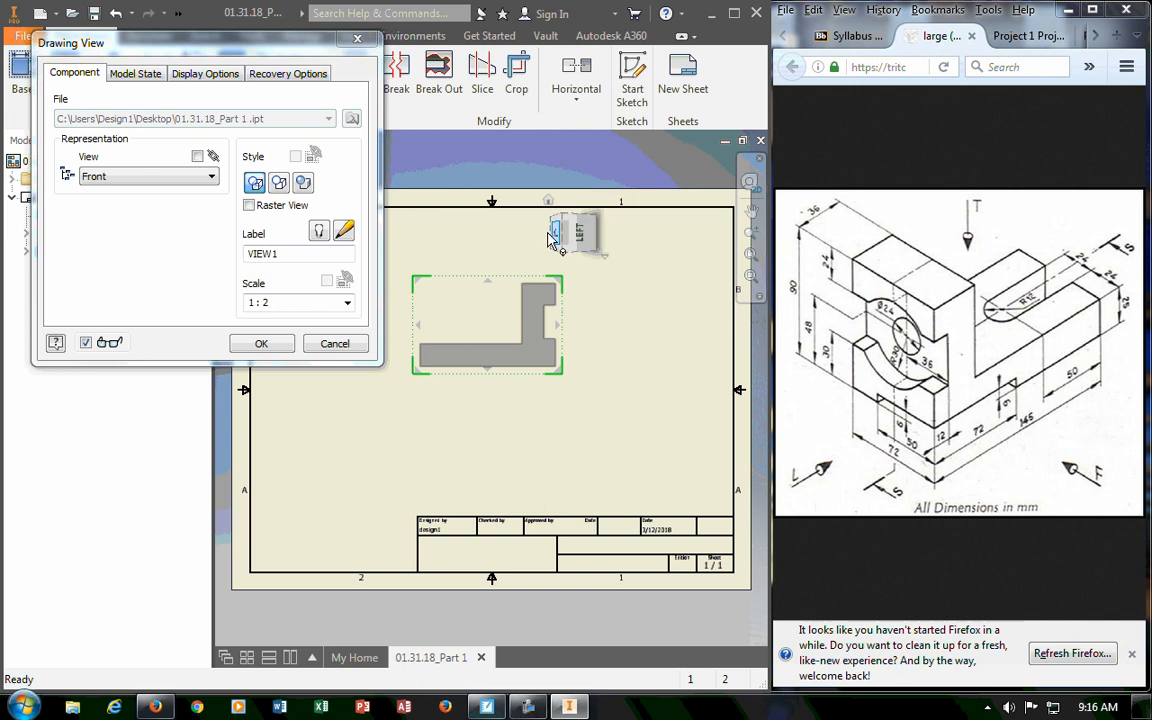
{"action": "left_click", "coordinate": [548, 236]}
{"action": "left_click", "coordinate": [547, 236]}
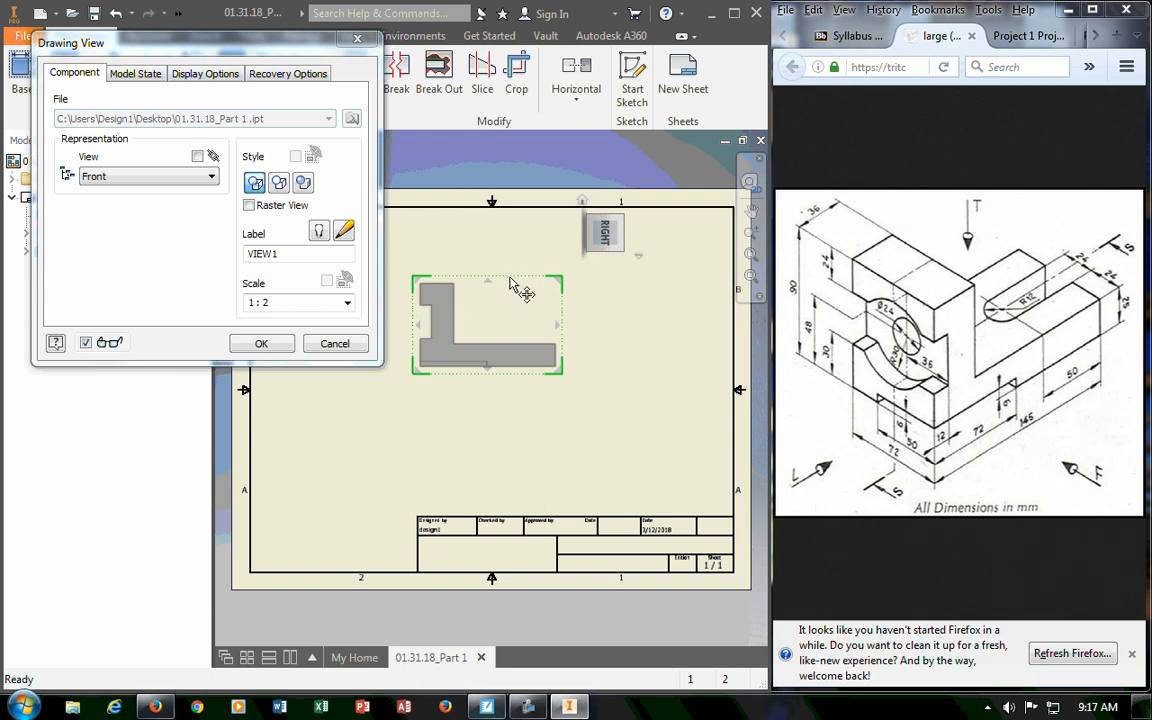
{"action": "left_click", "coordinate": [261, 345]}
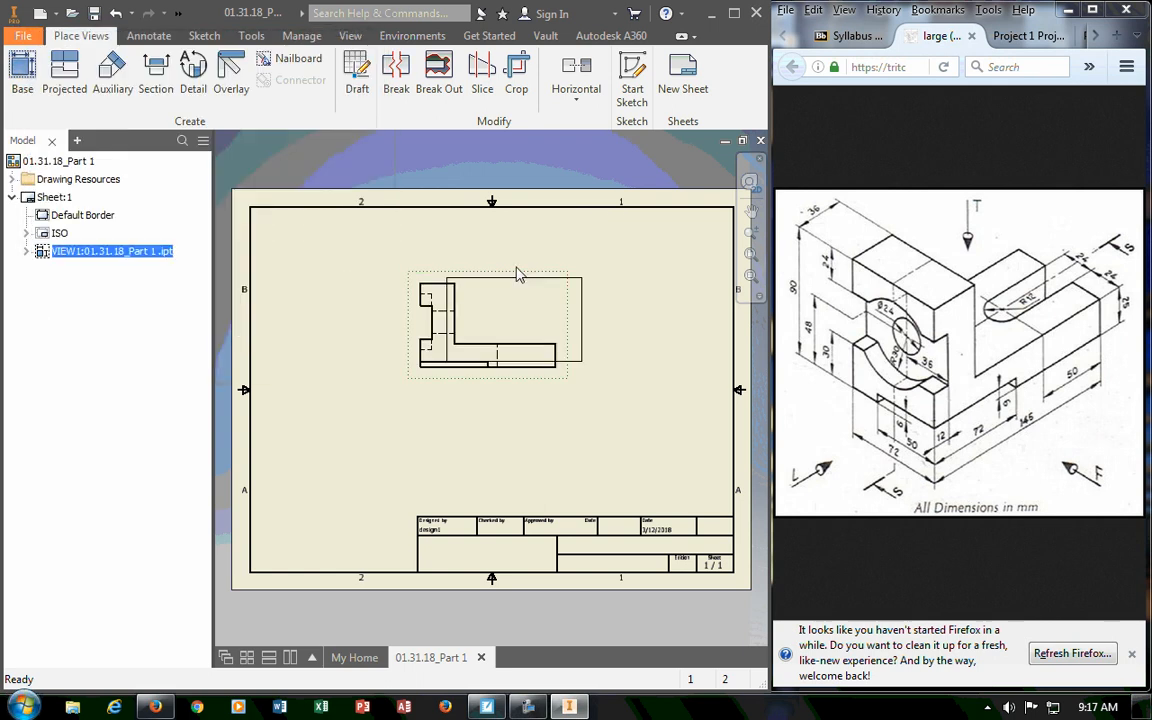
{"action": "left_click_drag", "start_coordinate": [517, 275], "coordinate": [594, 250]}
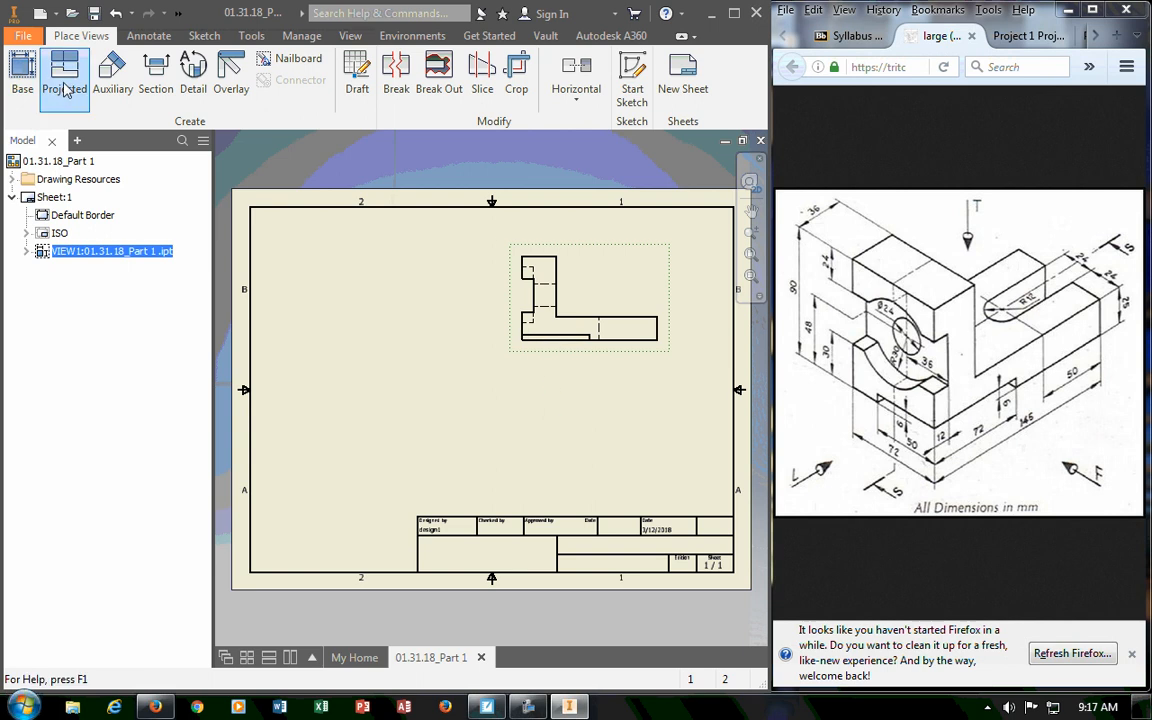
{"action": "left_click", "coordinate": [65, 90]}
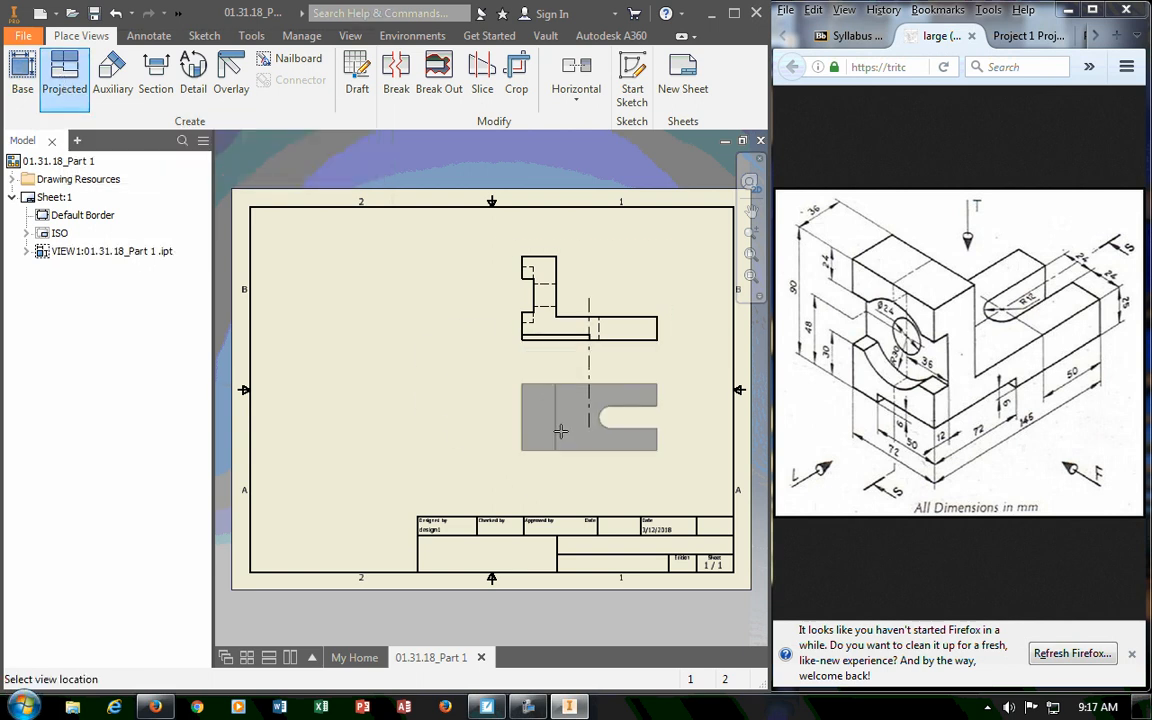
{"action": "left_click", "coordinate": [362, 298]}
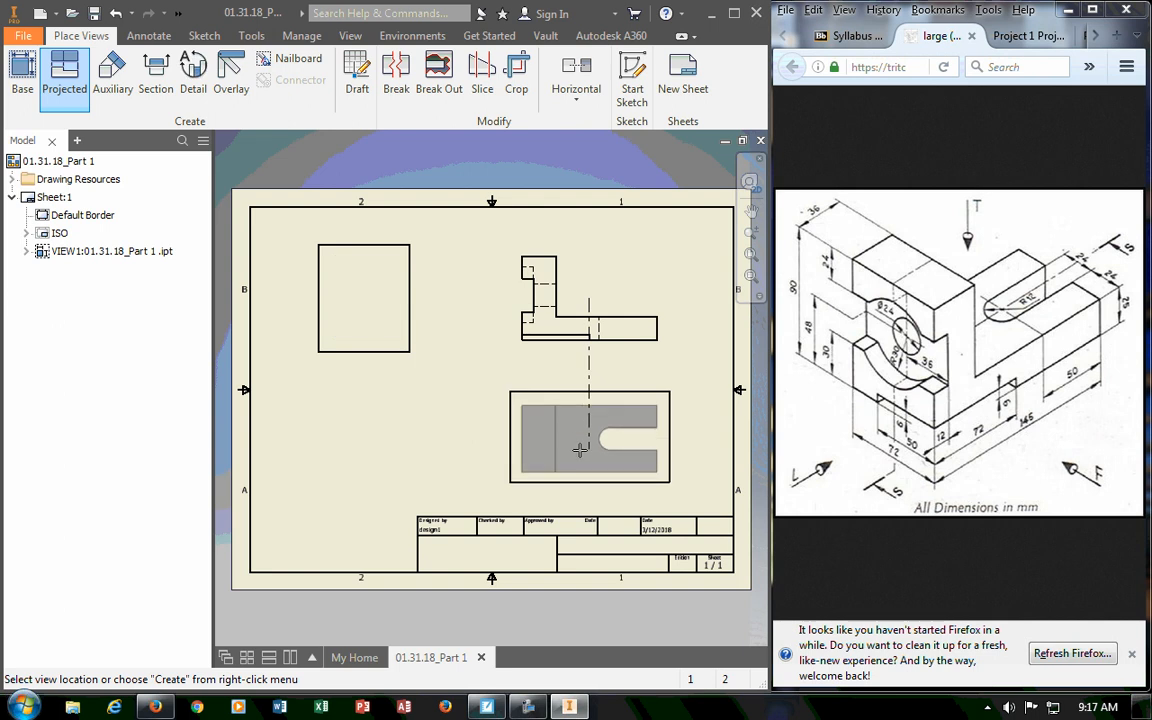
{"action": "right_click", "coordinate": [580, 450]}
{"action": "left_click", "coordinate": [488, 447]}
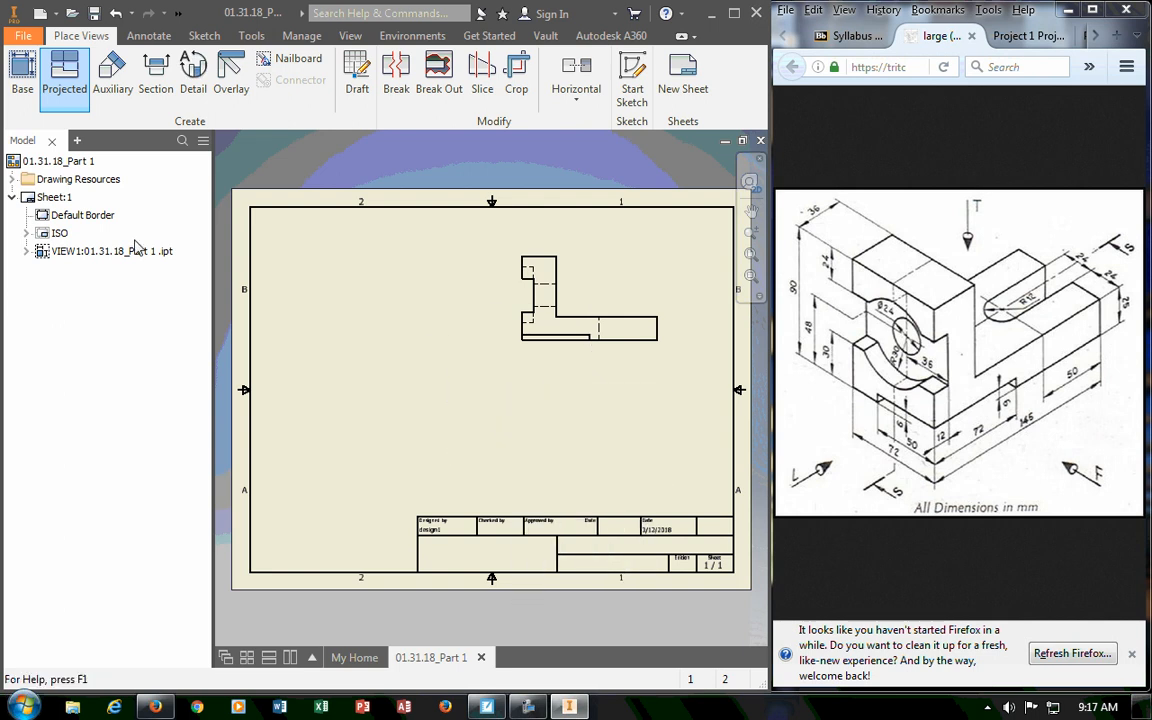
Project two views from the base view, one directly below it and one to its left.
{"action": "left_click", "coordinate": [62, 72]}
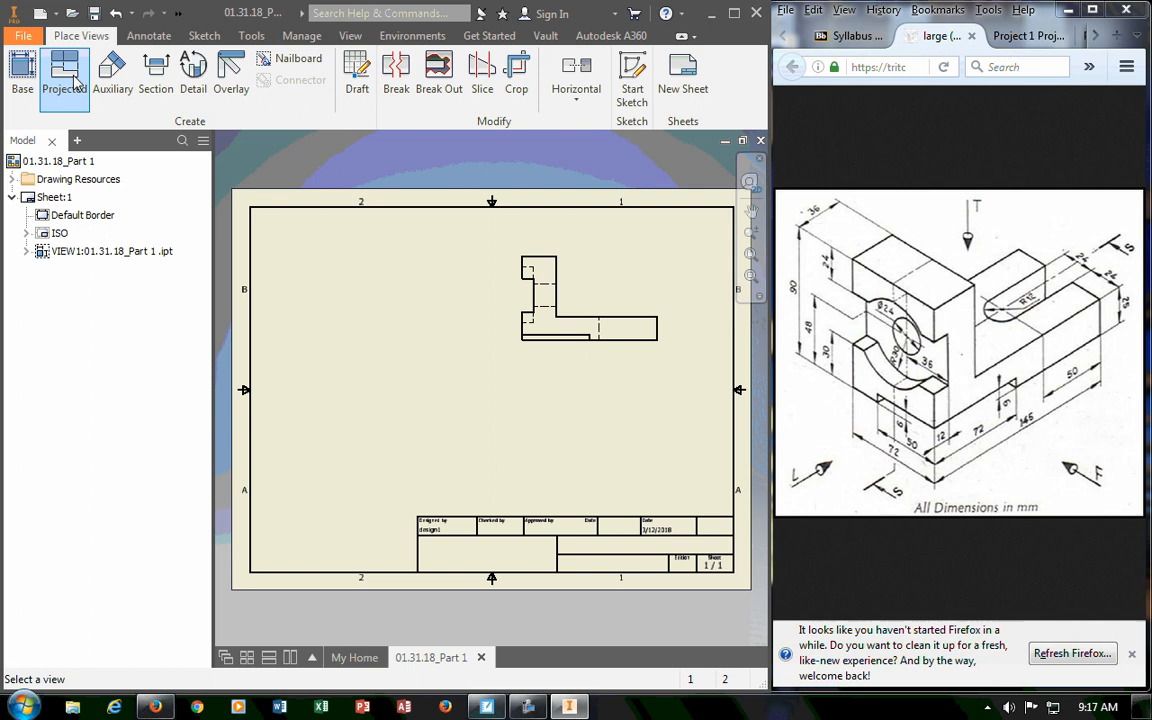
{"action": "left_click", "coordinate": [613, 347]}
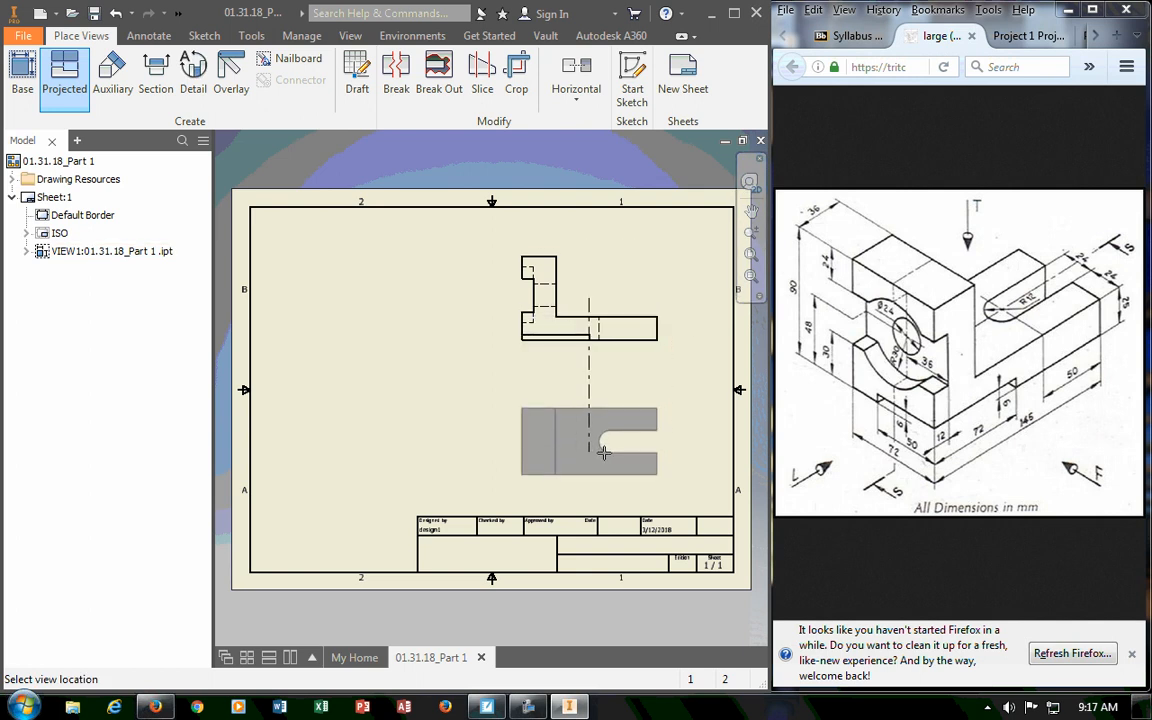
{"action": "left_click", "coordinate": [603, 451]}
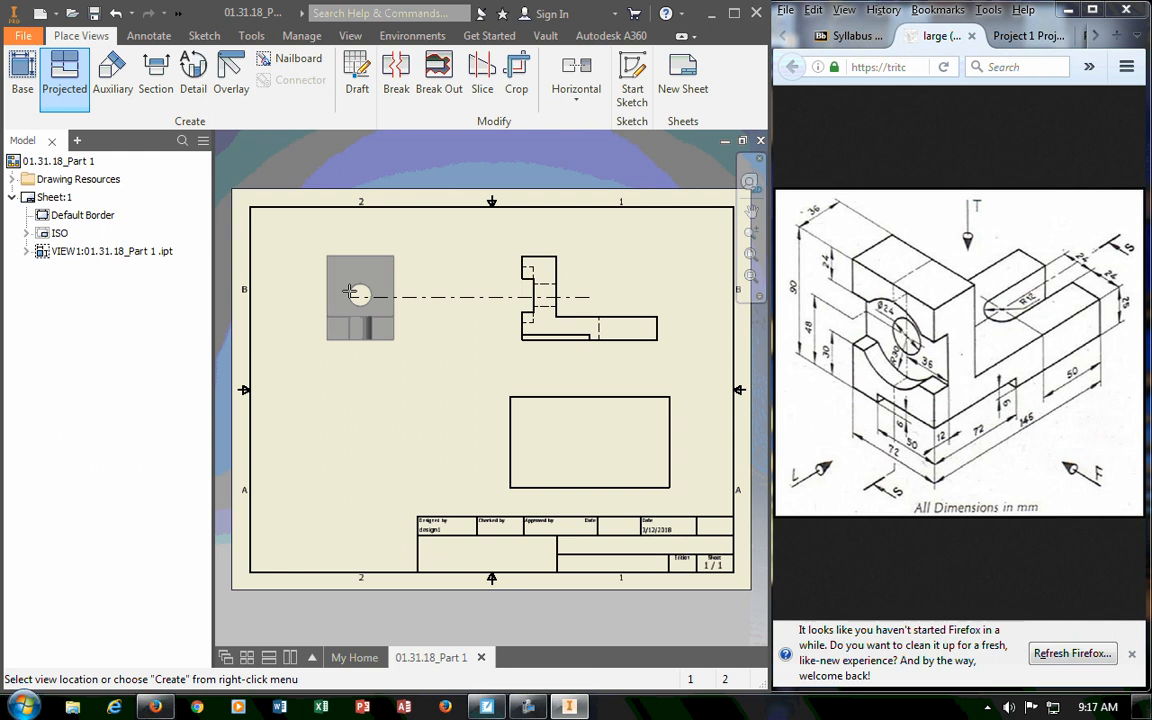
{"action": "left_click", "coordinate": [349, 292]}
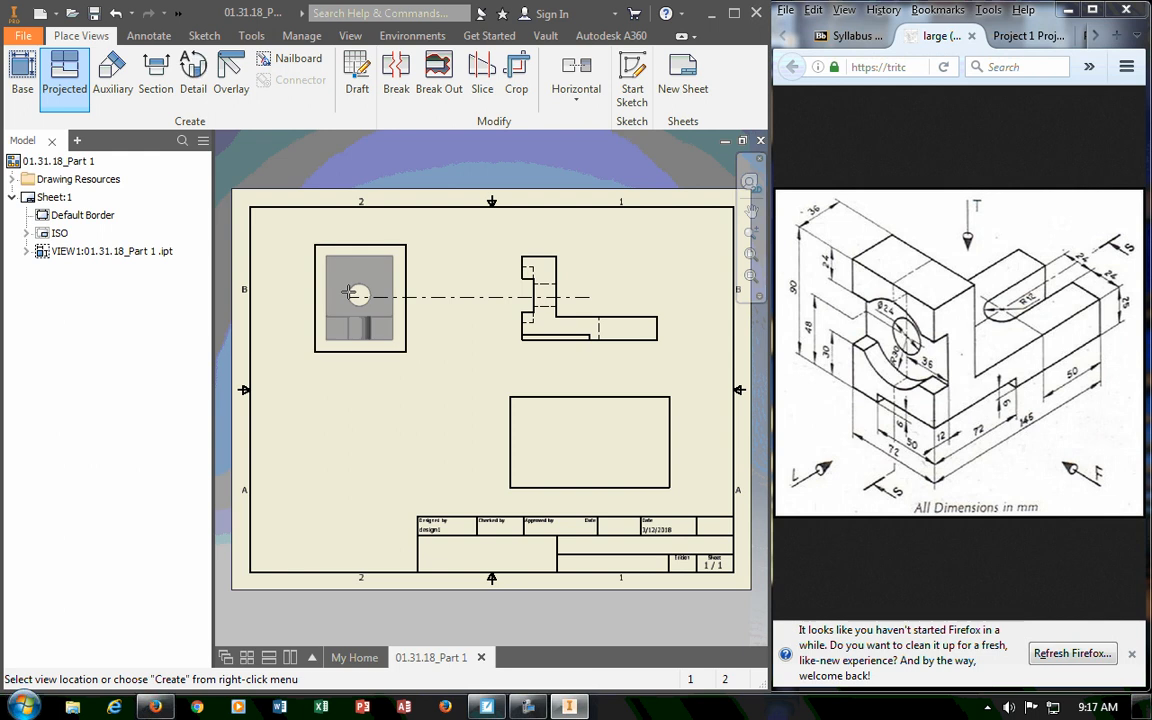
{"action": "right_click", "coordinate": [349, 292]}
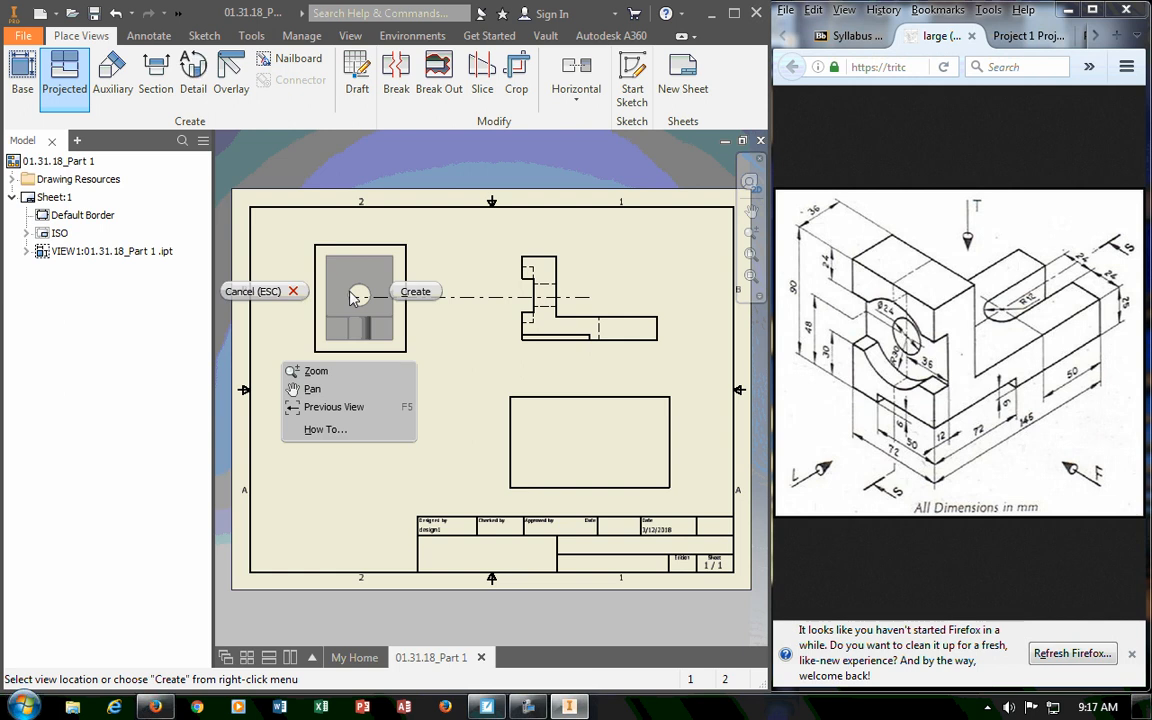
{"action": "left_click", "coordinate": [413, 291]}
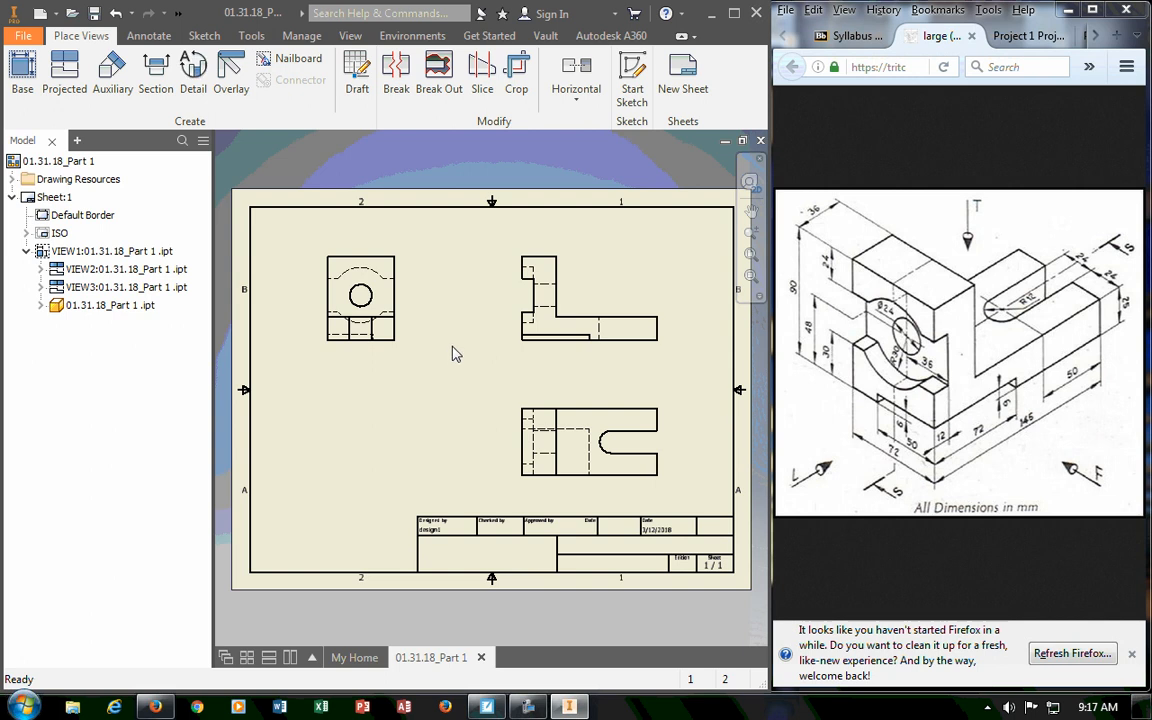
Move the base view to the upper middle of the sheet and the left projected view closer to the left border.
{"action": "left_click", "coordinate": [518, 347]}
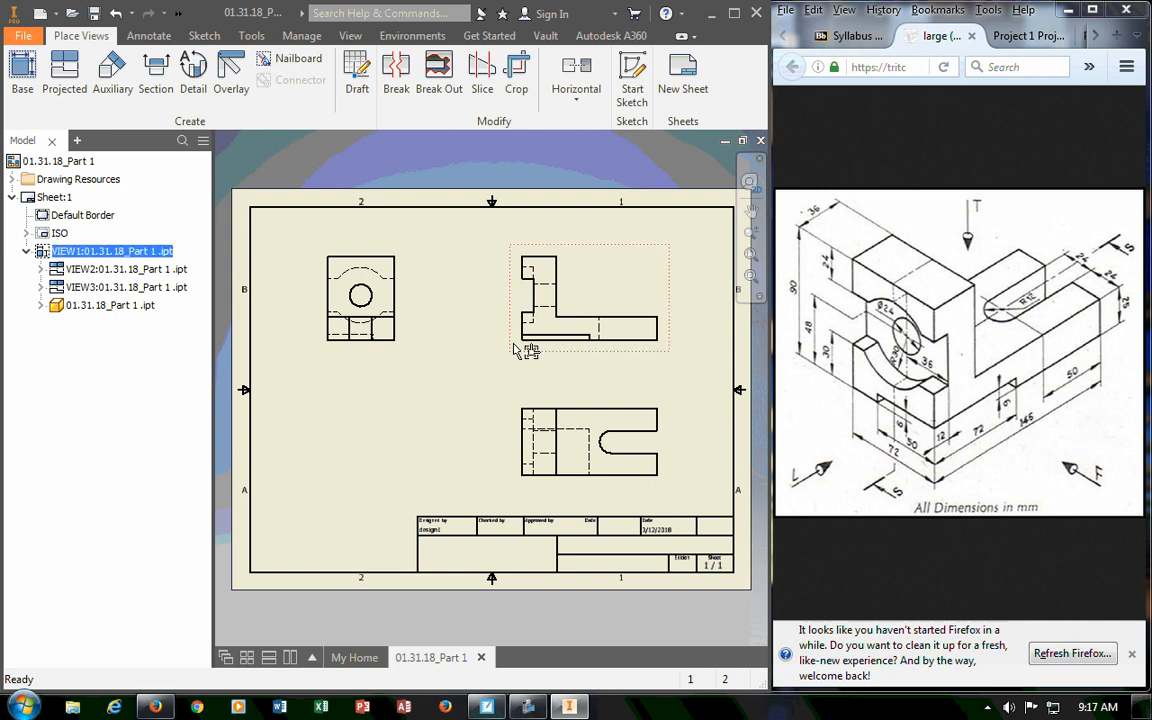
{"action": "left_click_drag", "start_coordinate": [518, 350], "coordinate": [498, 342]}
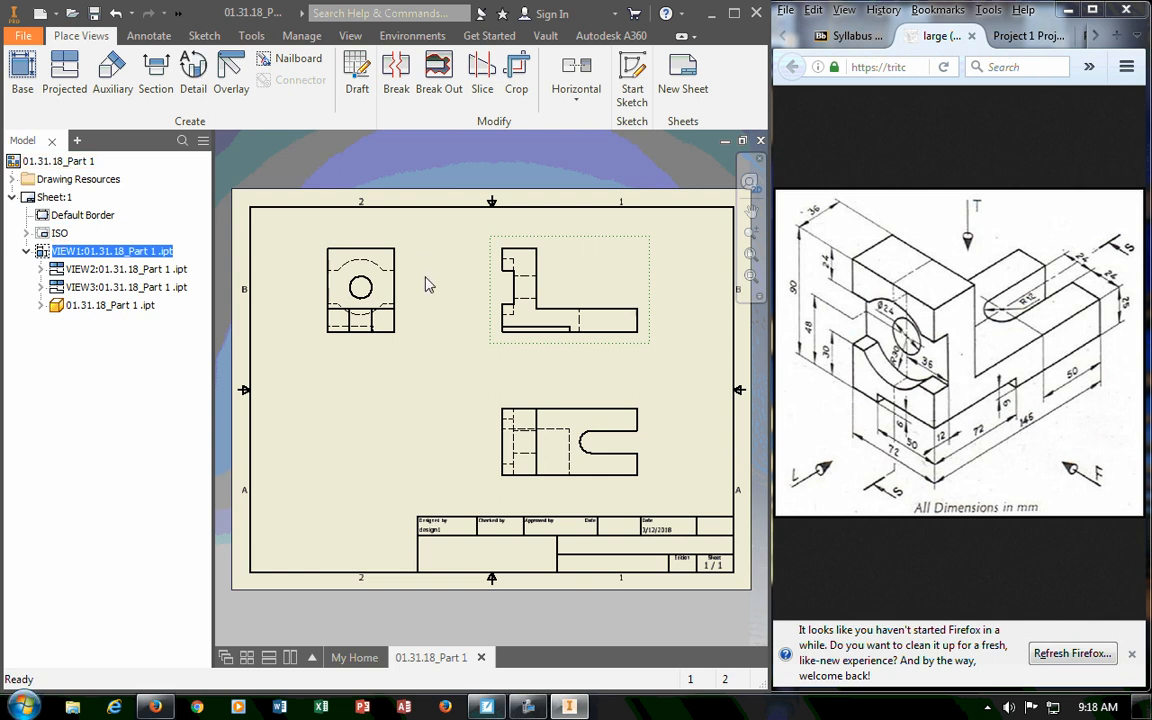
{"action": "left_click_drag", "start_coordinate": [492, 291], "coordinate": [420, 300]}
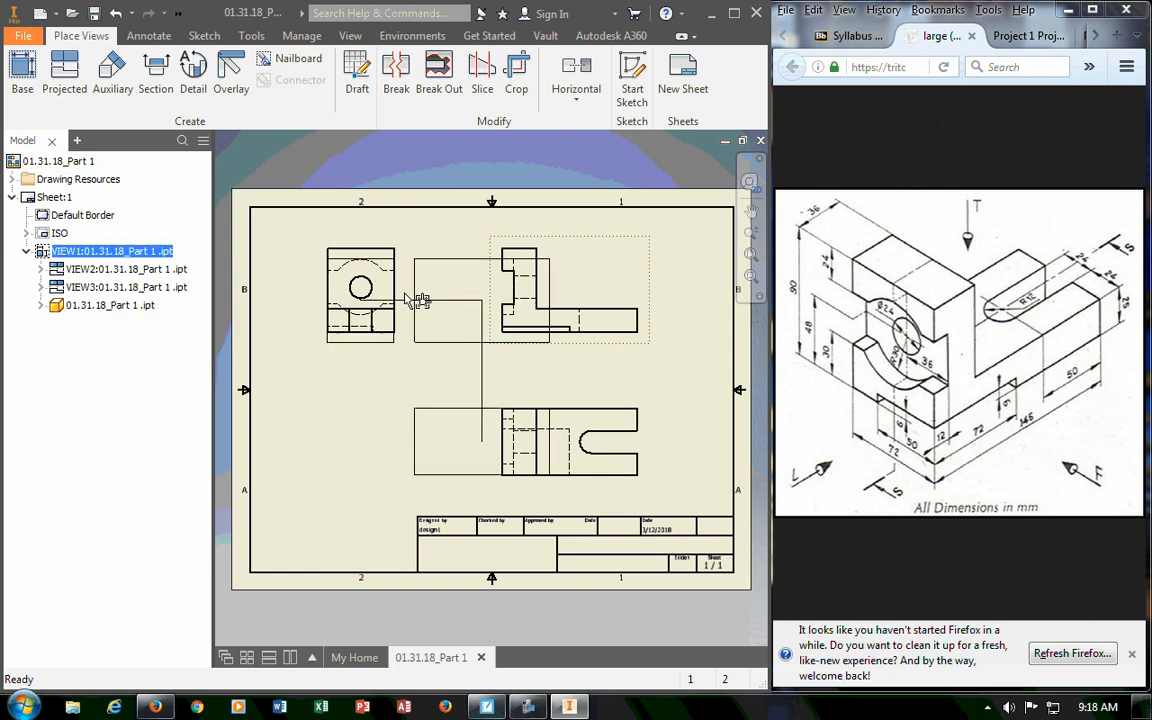
{"action": "left_click", "coordinate": [324, 358]}
{"action": "left_click_drag", "start_coordinate": [336, 360], "coordinate": [281, 360]}
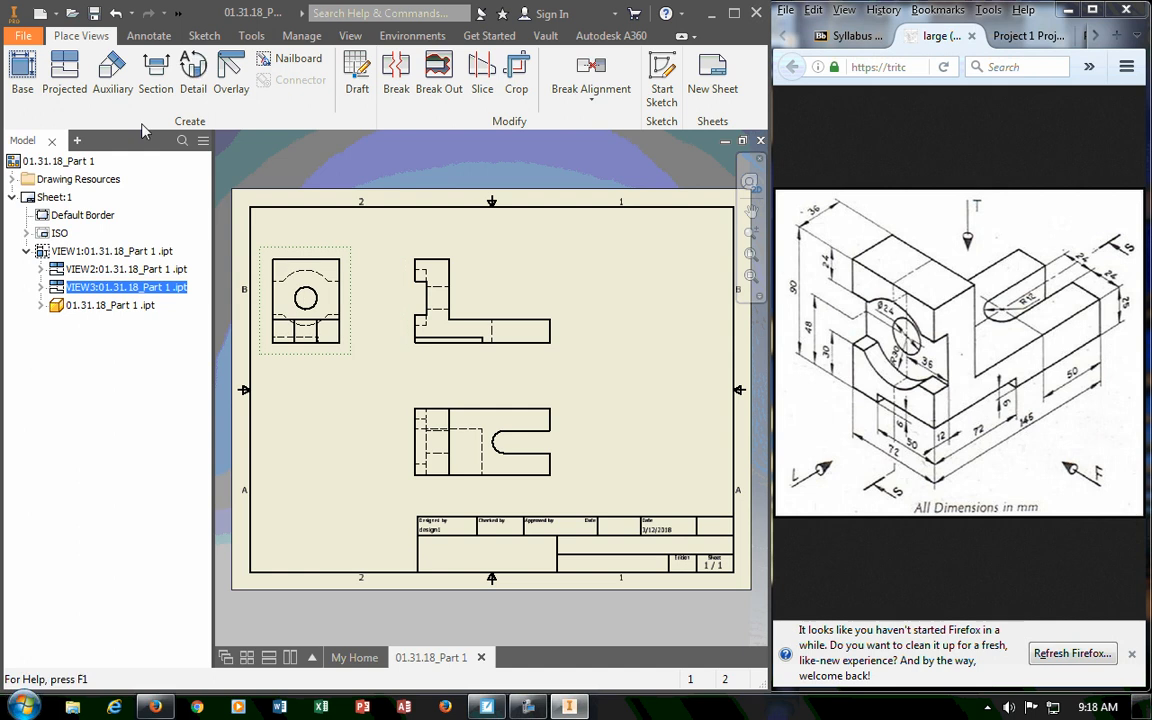
Project a side view from the base view to its right, near the sheet's right border.
{"action": "left_click", "coordinate": [64, 75]}
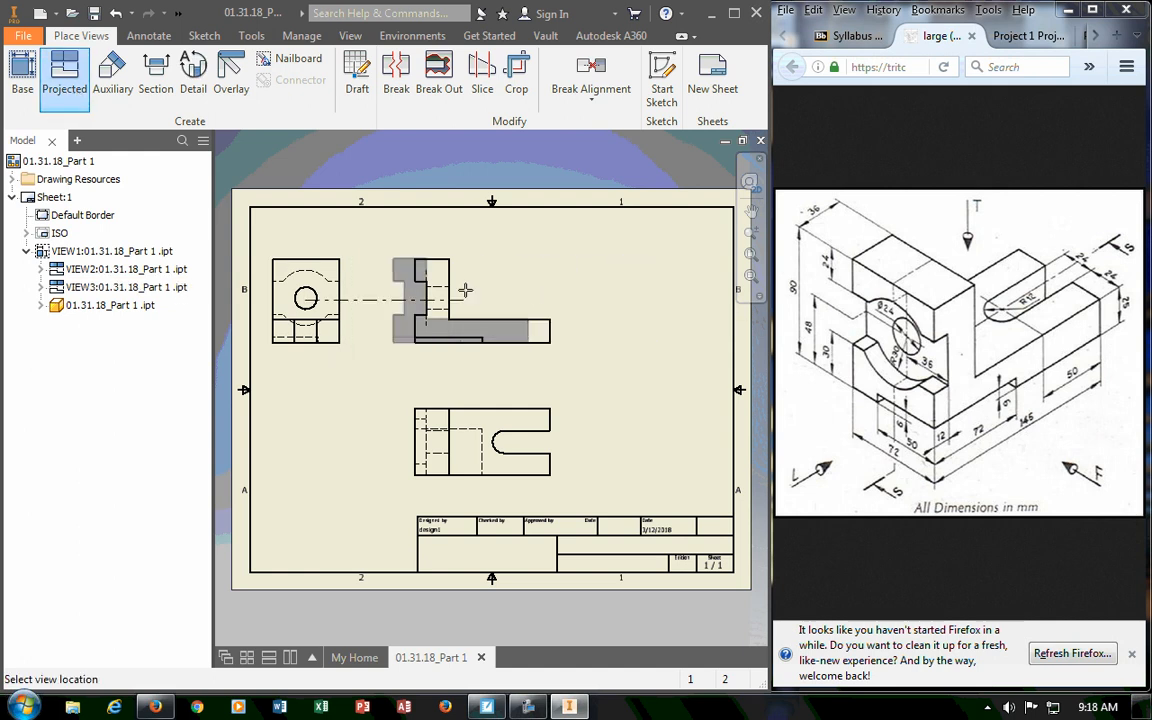
{"action": "key", "text": "Escape"}
{"action": "left_click", "coordinate": [55, 80]}
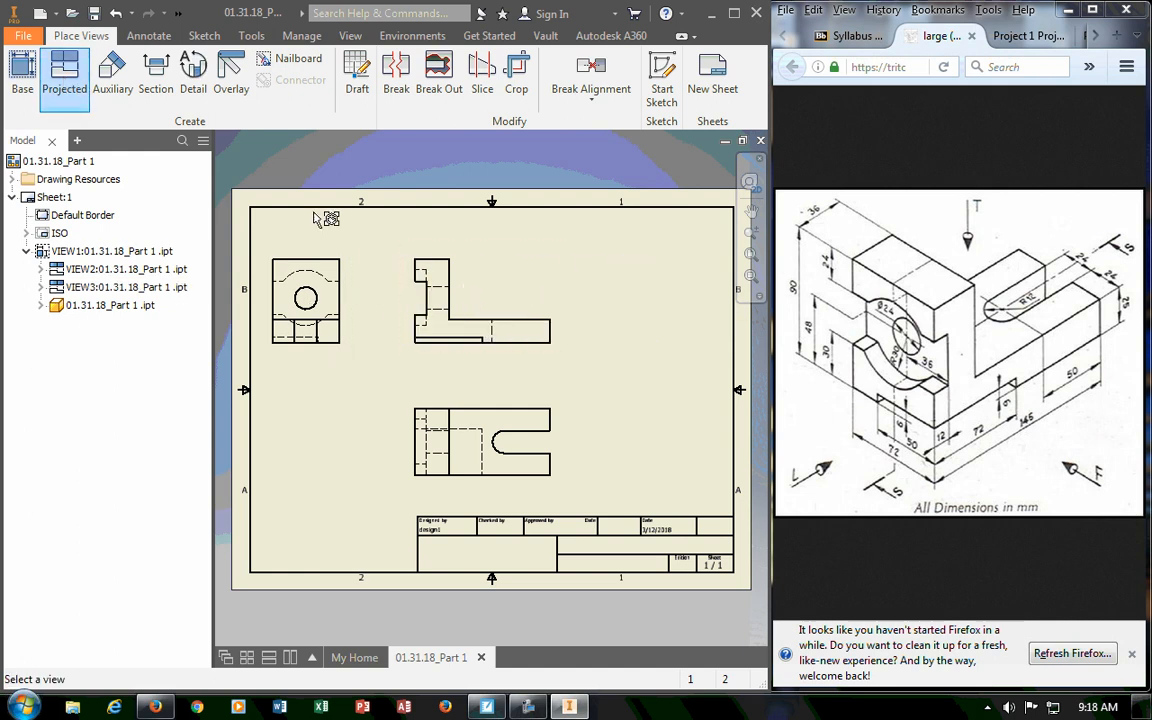
{"action": "left_click", "coordinate": [504, 280]}
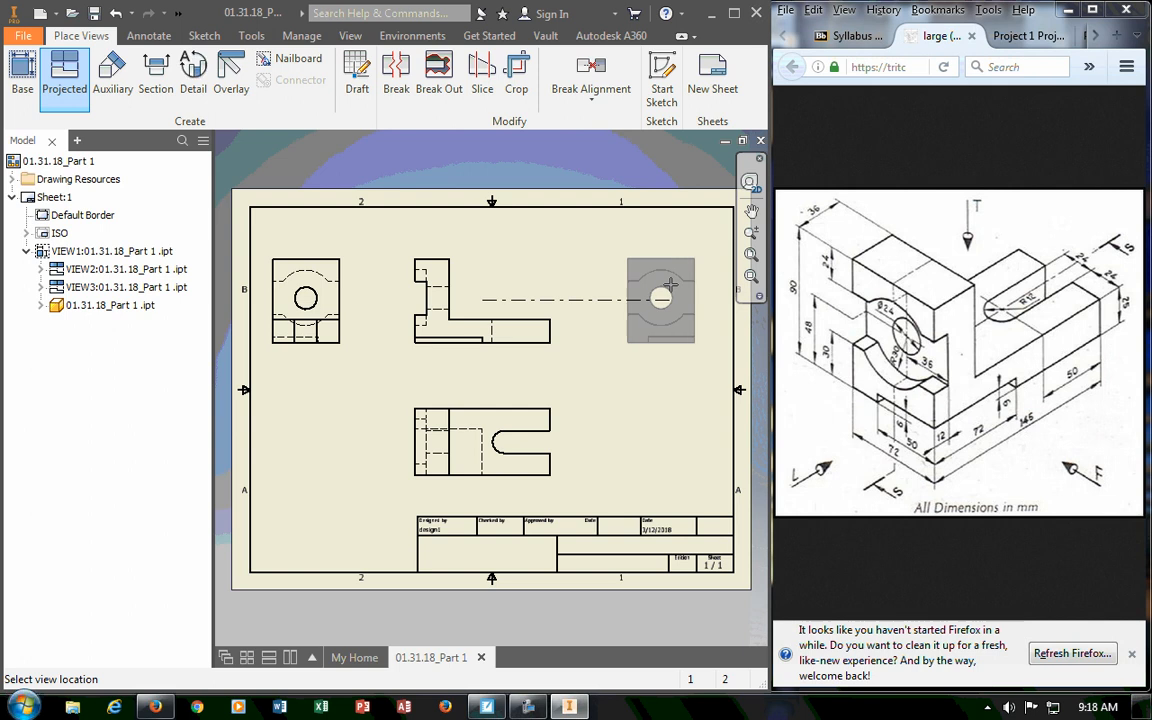
{"action": "left_click", "coordinate": [662, 298]}
{"action": "right_click", "coordinate": [673, 297]}
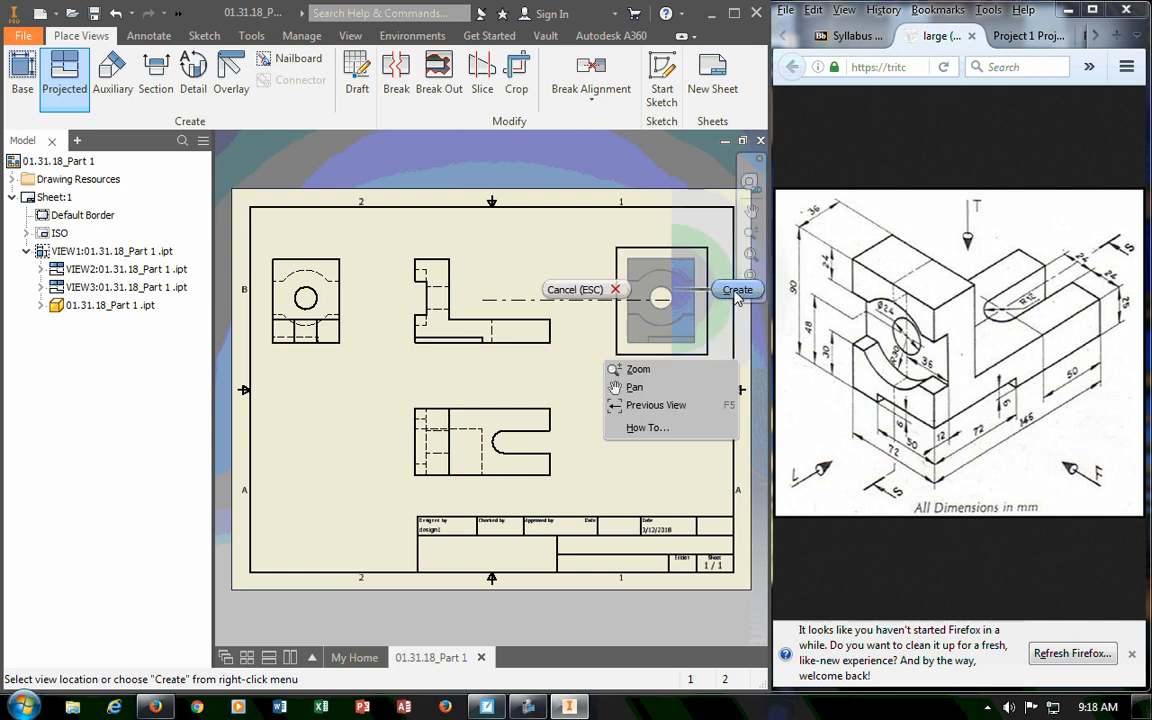
{"action": "left_click", "coordinate": [688, 288]}
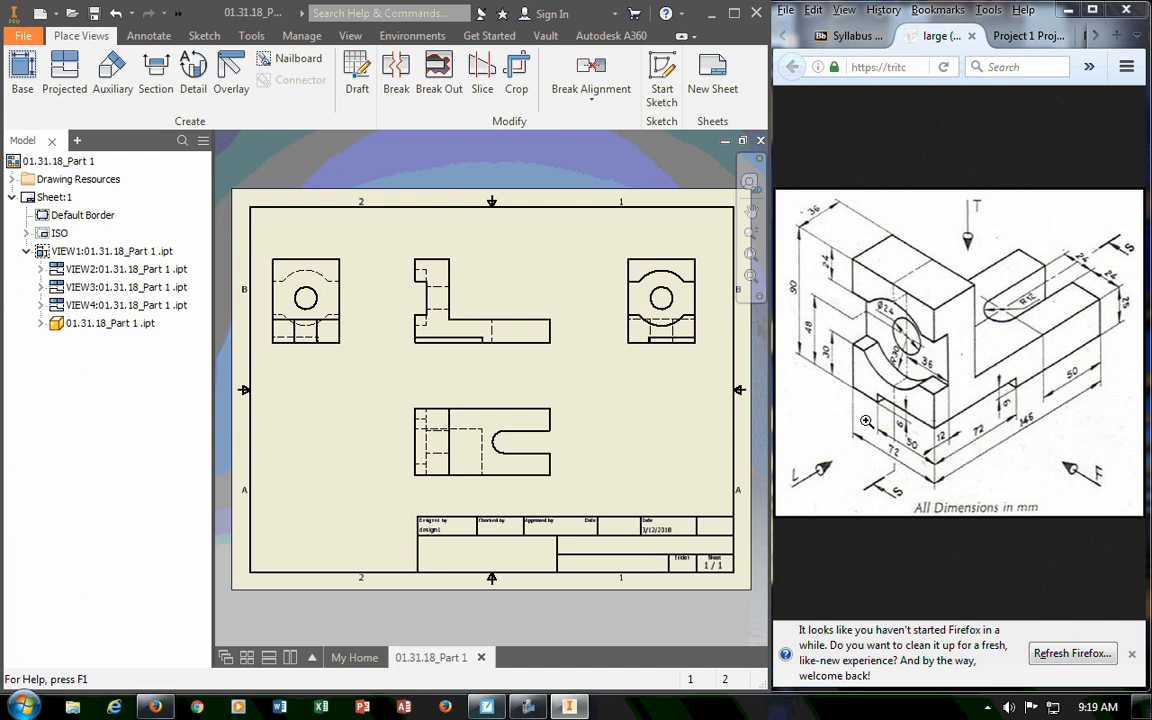
Adjust the spacing of the base and right side views, and delete the projected view left of the base view.
{"action": "left_click_drag", "start_coordinate": [494, 362], "coordinate": [516, 354]}
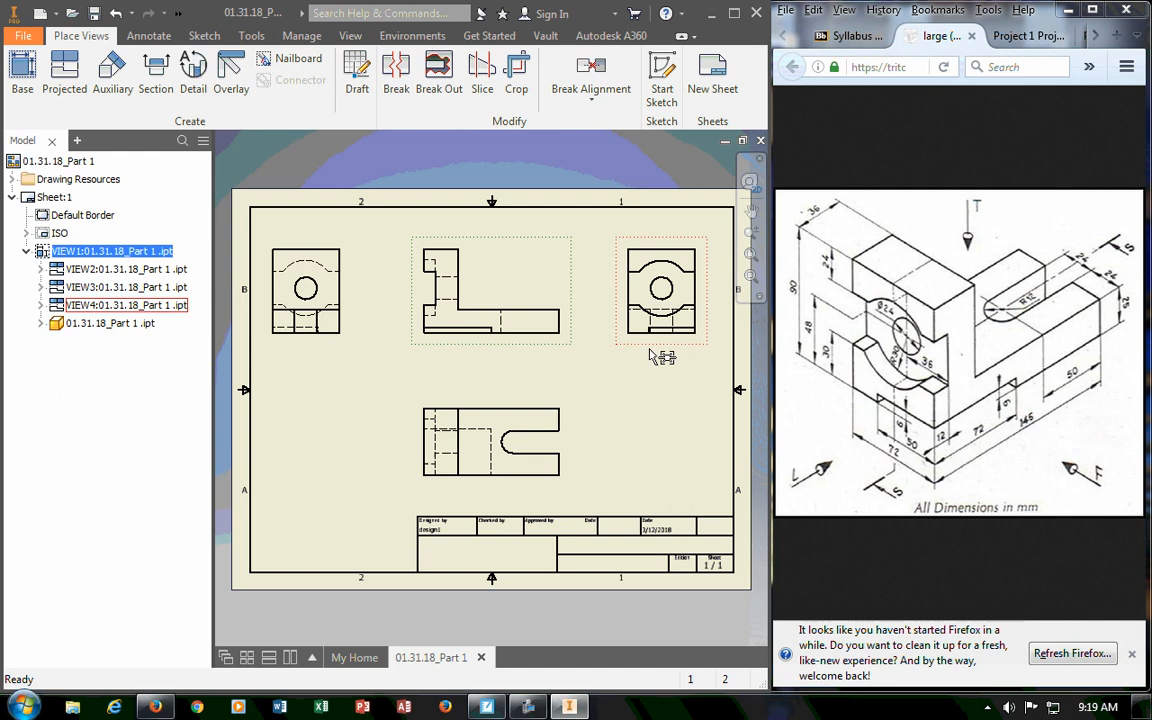
{"action": "left_click_drag", "start_coordinate": [661, 356], "coordinate": [649, 357]}
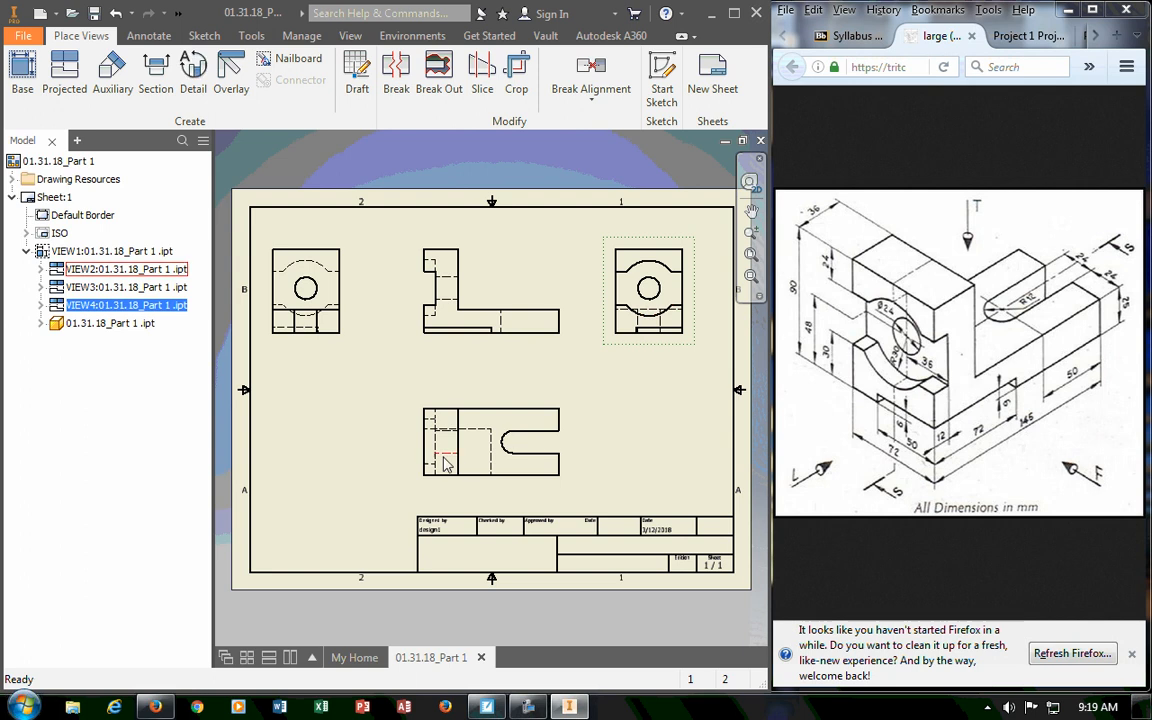
{"action": "left_click", "coordinate": [316, 341]}
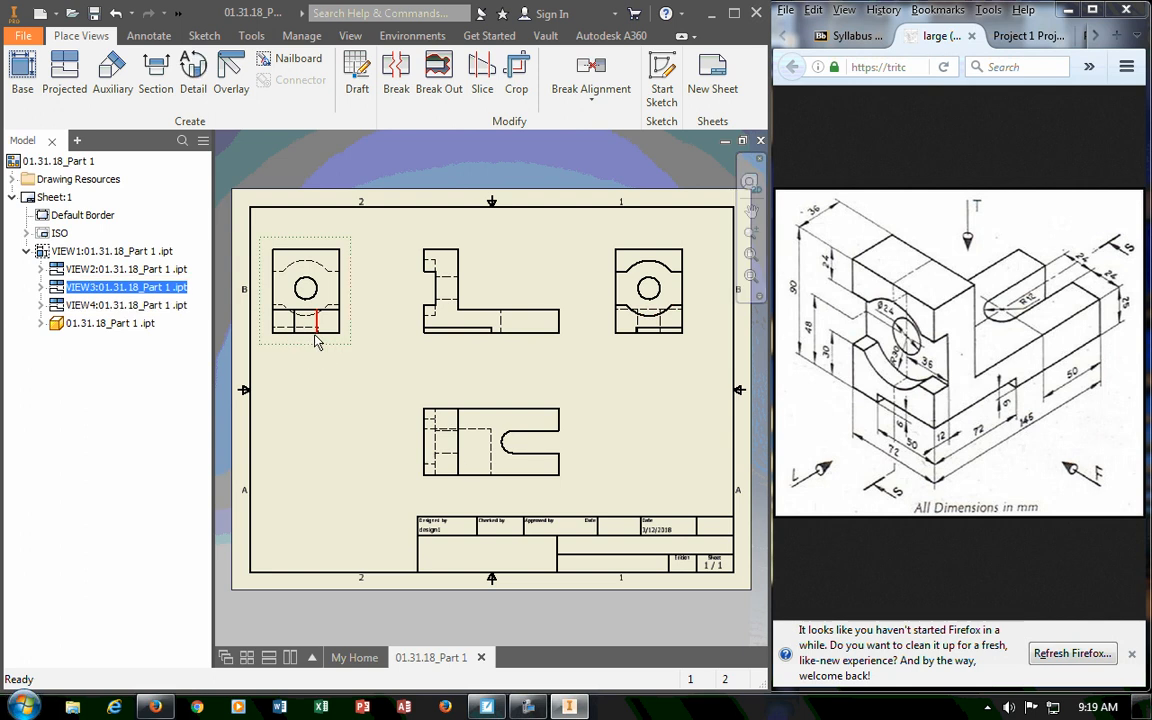
{"action": "key", "text": "Delete"}
{"action": "left_click", "coordinate": [354, 396]}
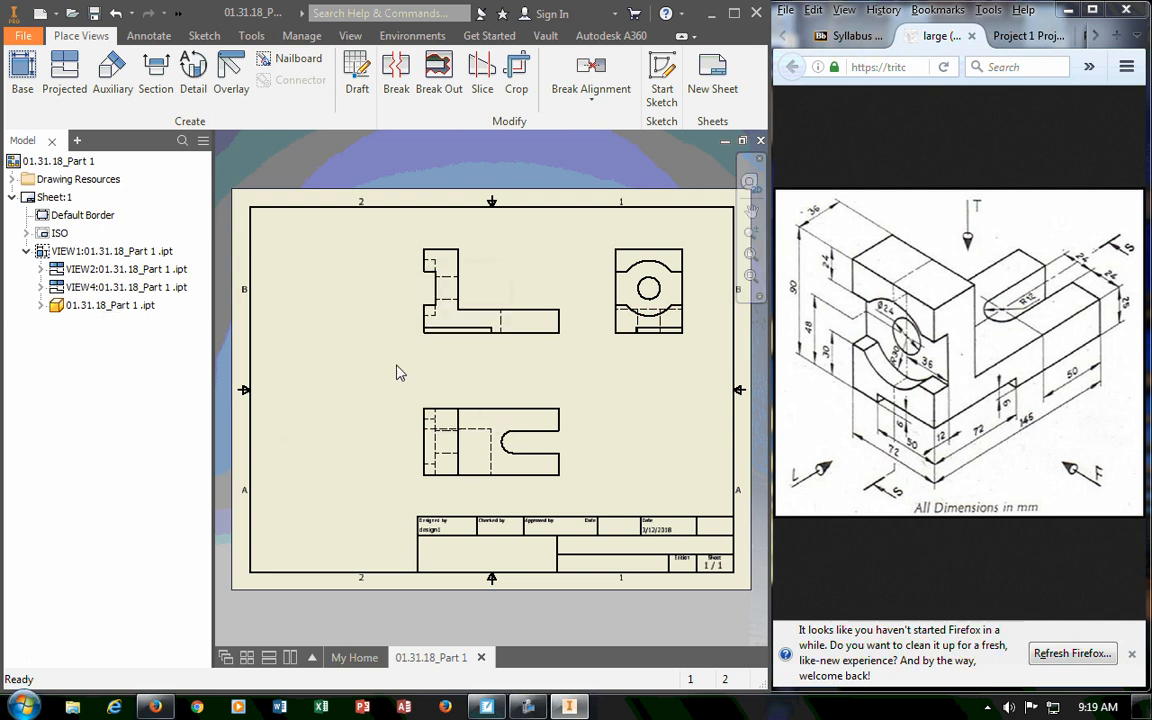
Move the base view toward the sheet's left border and bring the right side view closer to it.
{"action": "left_click", "coordinate": [466, 346]}
{"action": "mouse_move", "coordinate": [405, 347]}
{"action": "left_mouse_down"}
{"action": "mouse_move", "coordinate": [386, 336]}
{"action": "mouse_move", "coordinate": [390, 345]}
{"action": "left_mouse_up"}
{"action": "left_click_drag", "start_coordinate": [660, 347], "coordinate": [615, 357]}
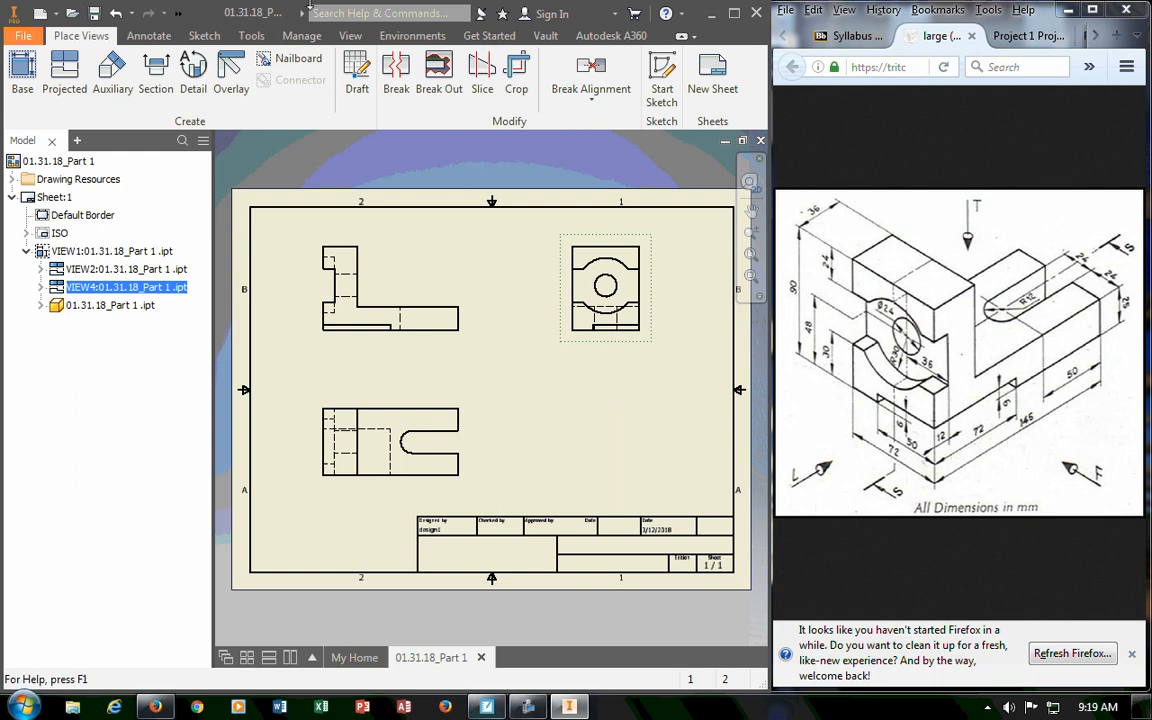
Open the part from the drawing, check the dimensions of Extrusion1's sketch in edit mode, and return to the drawing.
{"action": "left_click", "coordinate": [57, 306]}
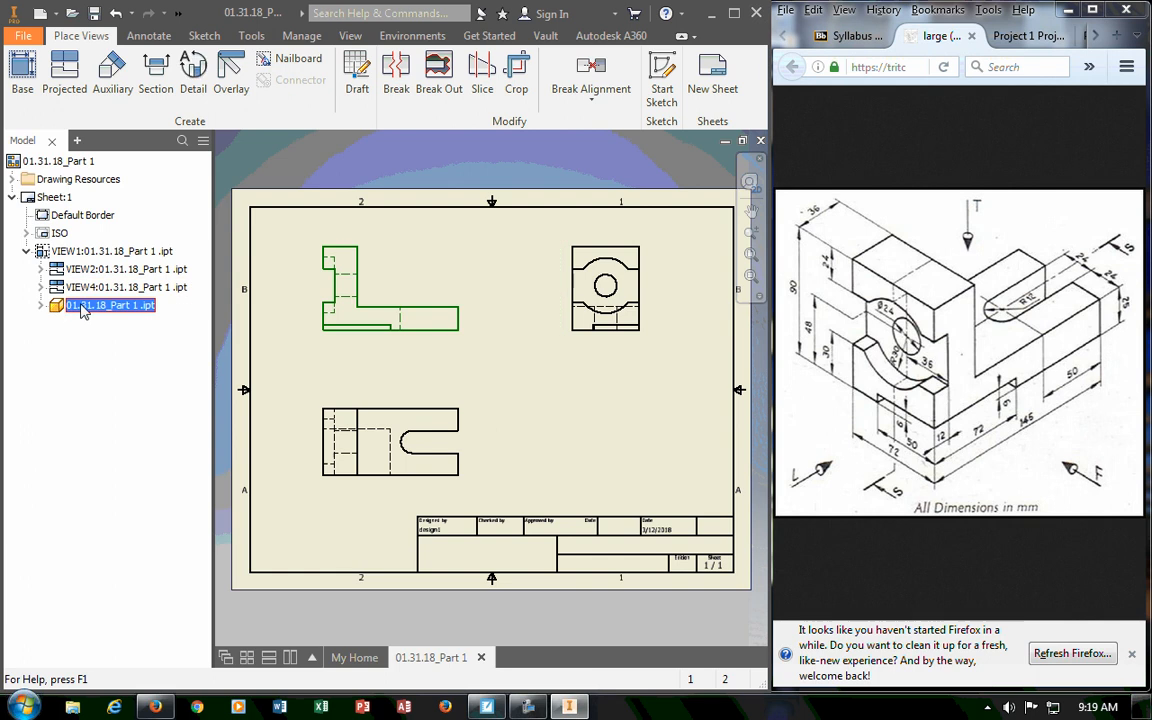
{"action": "right_click", "coordinate": [66, 306]}
{"action": "left_click", "coordinate": [110, 331]}
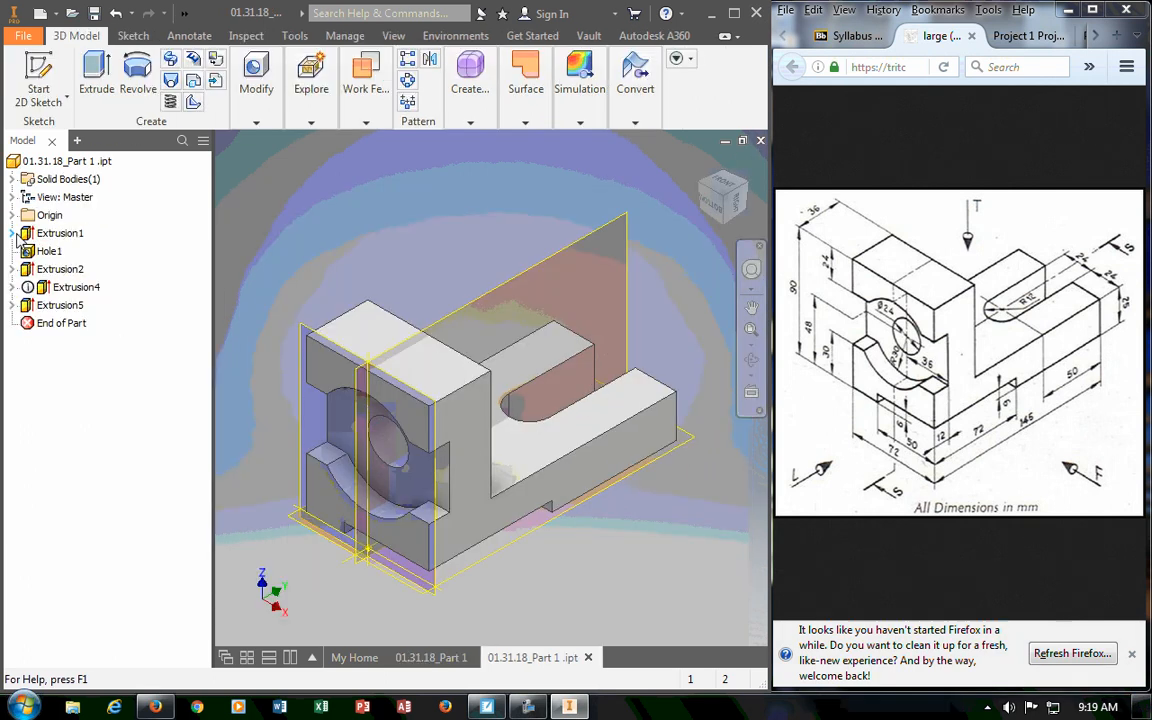
{"action": "left_click", "coordinate": [13, 233]}
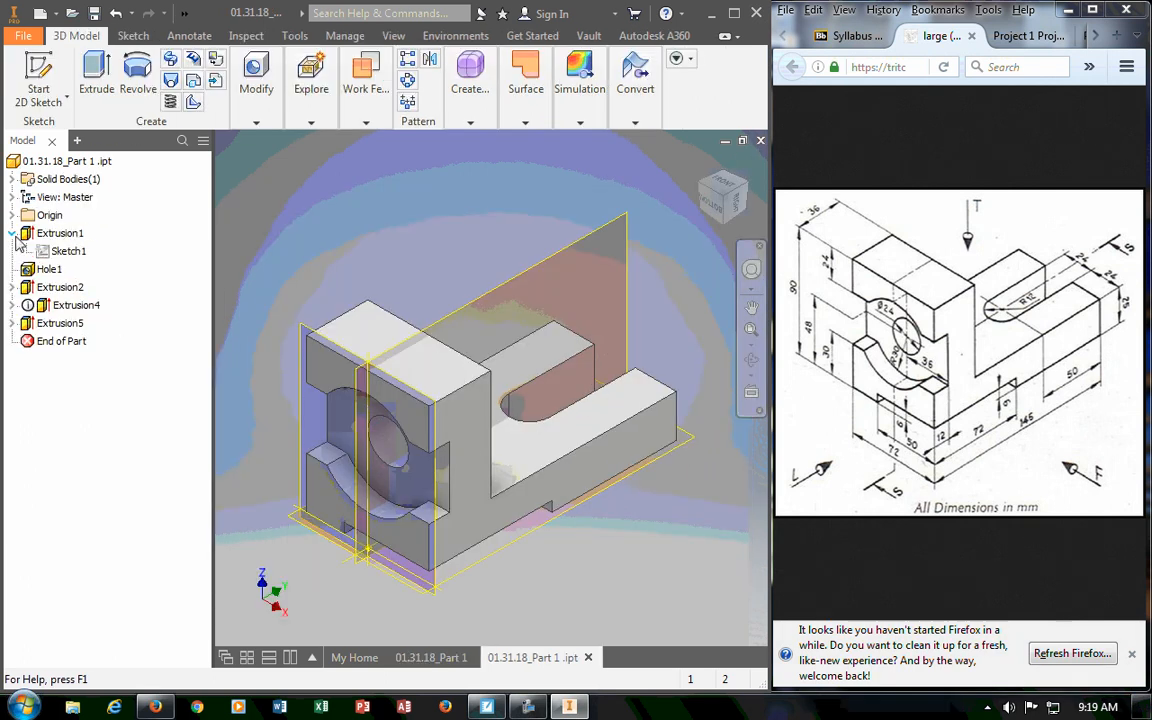
{"action": "right_click", "coordinate": [58, 252]}
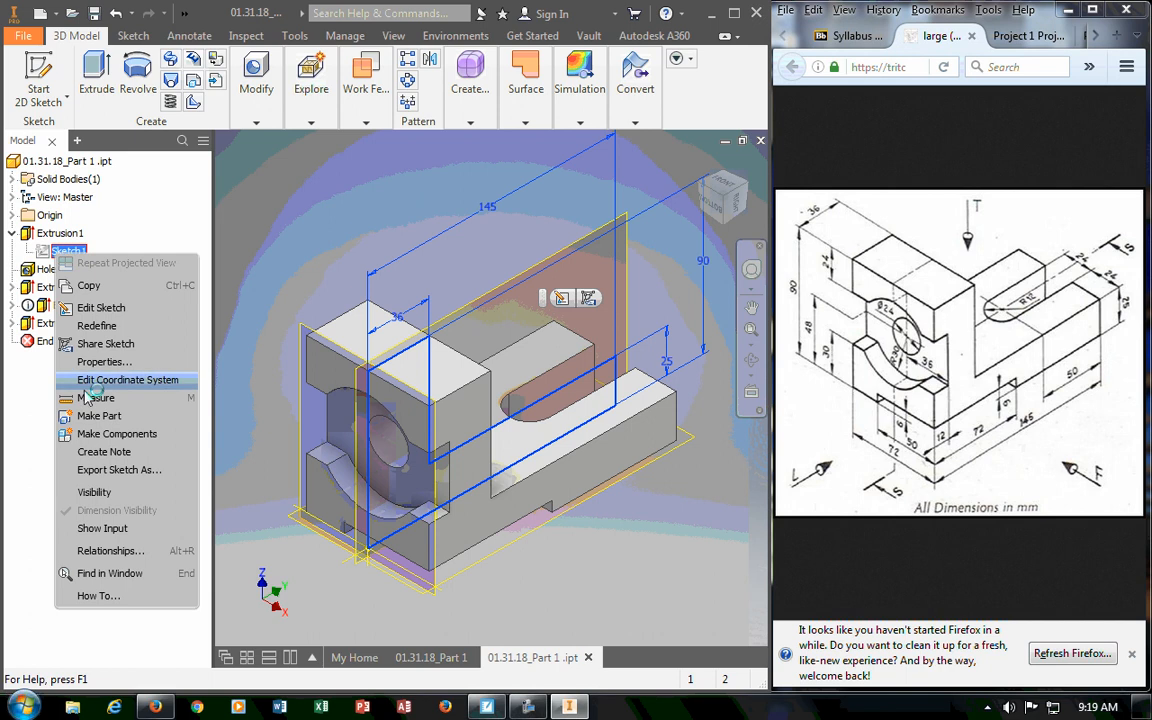
{"action": "left_click", "coordinate": [100, 307]}
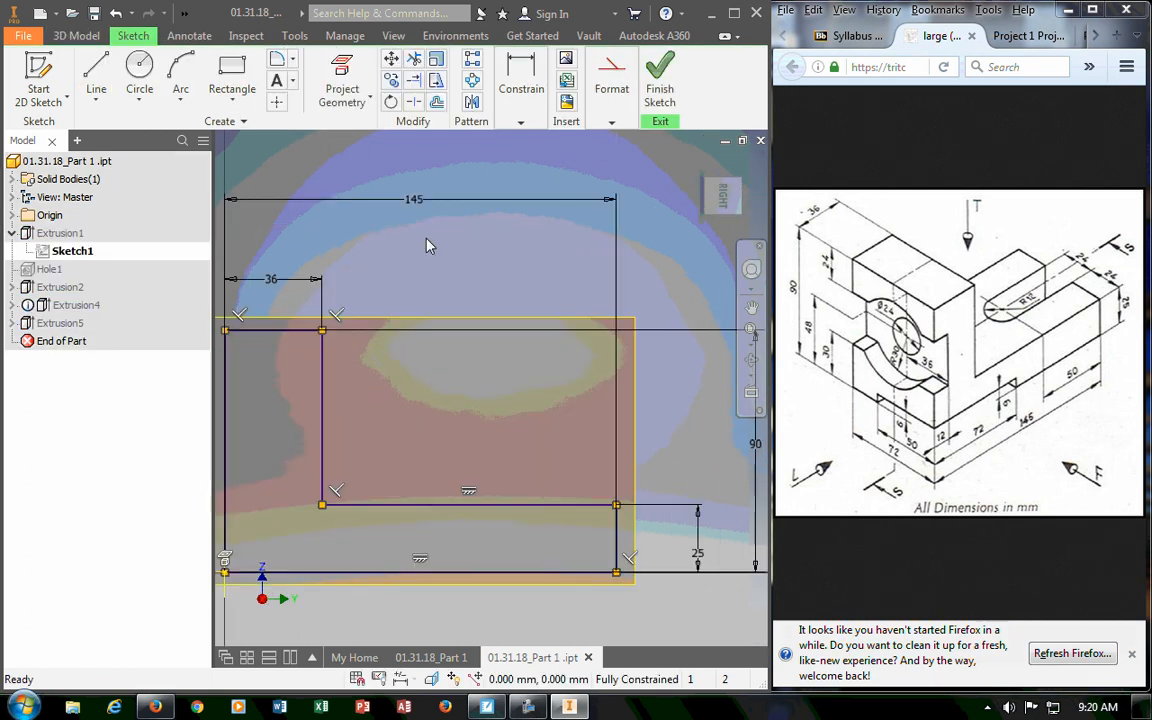
{"action": "scroll", "coordinate": [603, 522], "scroll_direction": "up", "scroll_amount": 3}
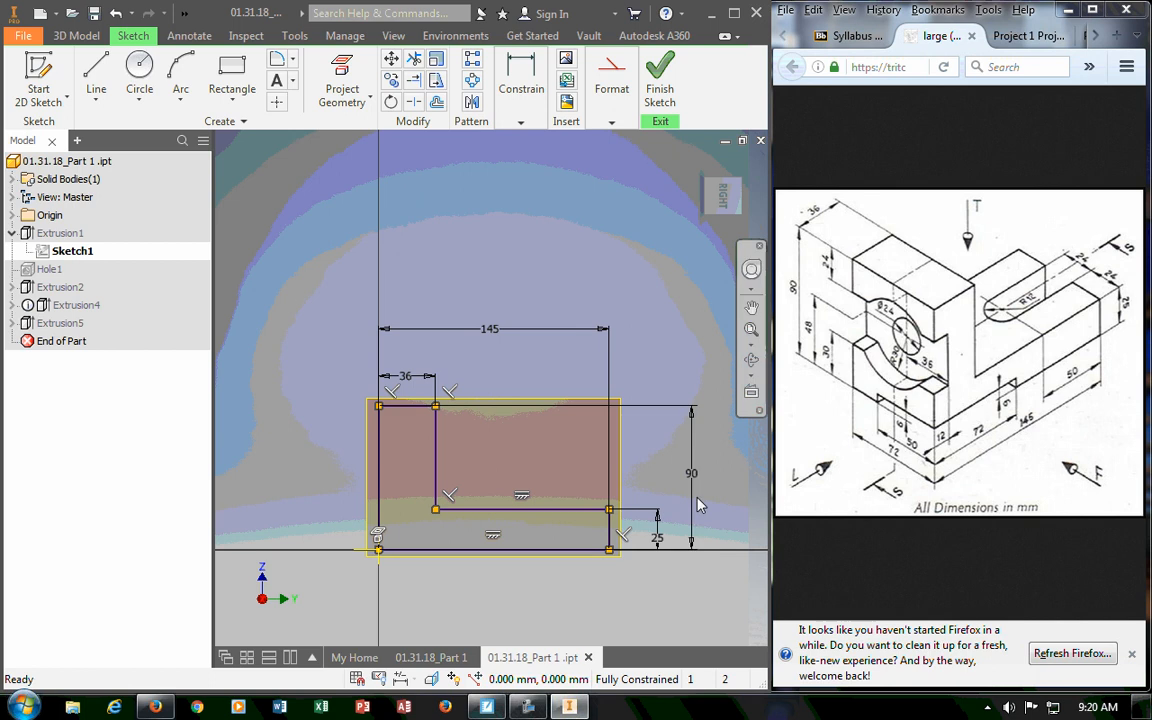
{"action": "left_click", "coordinate": [659, 92]}
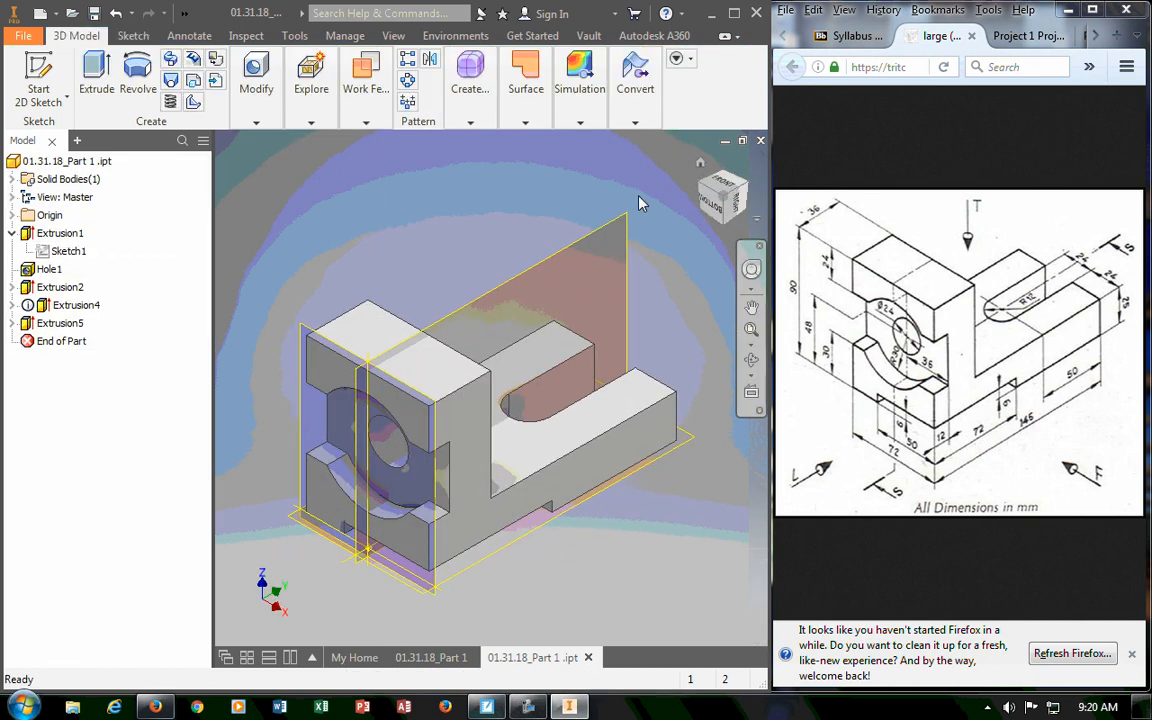
{"action": "left_click", "coordinate": [438, 658]}
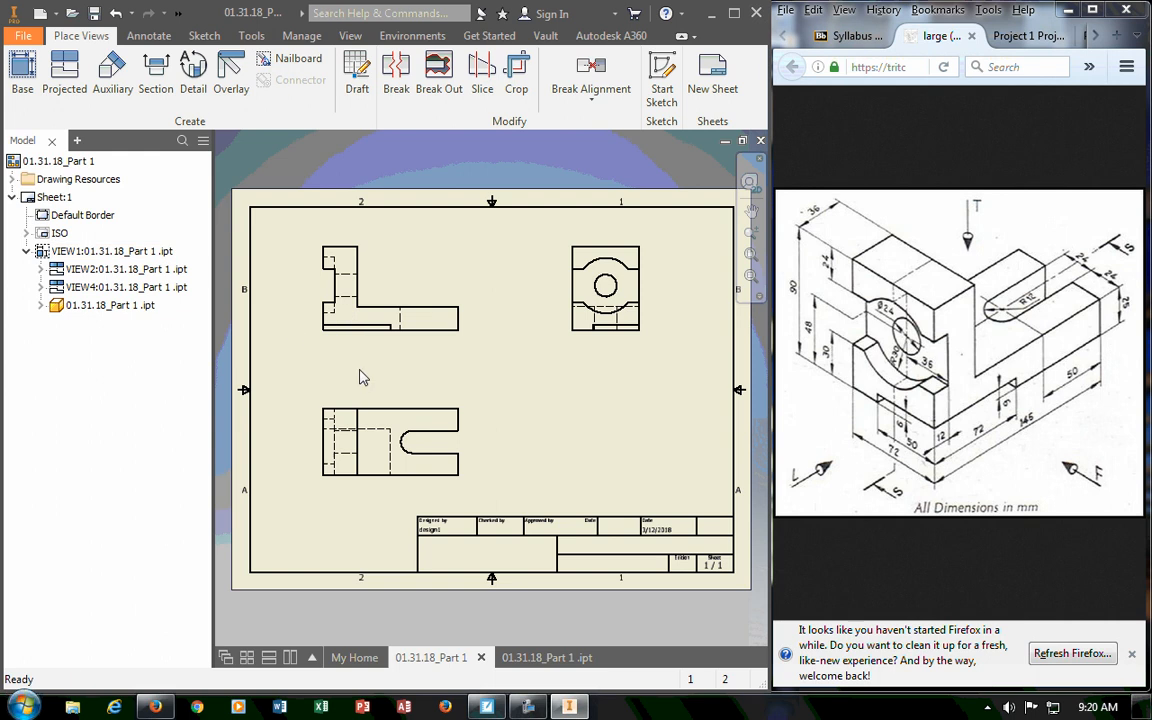
Bring up the drawing annotation tools and maximize the Inventor window.
{"action": "left_click", "coordinate": [151, 36]}
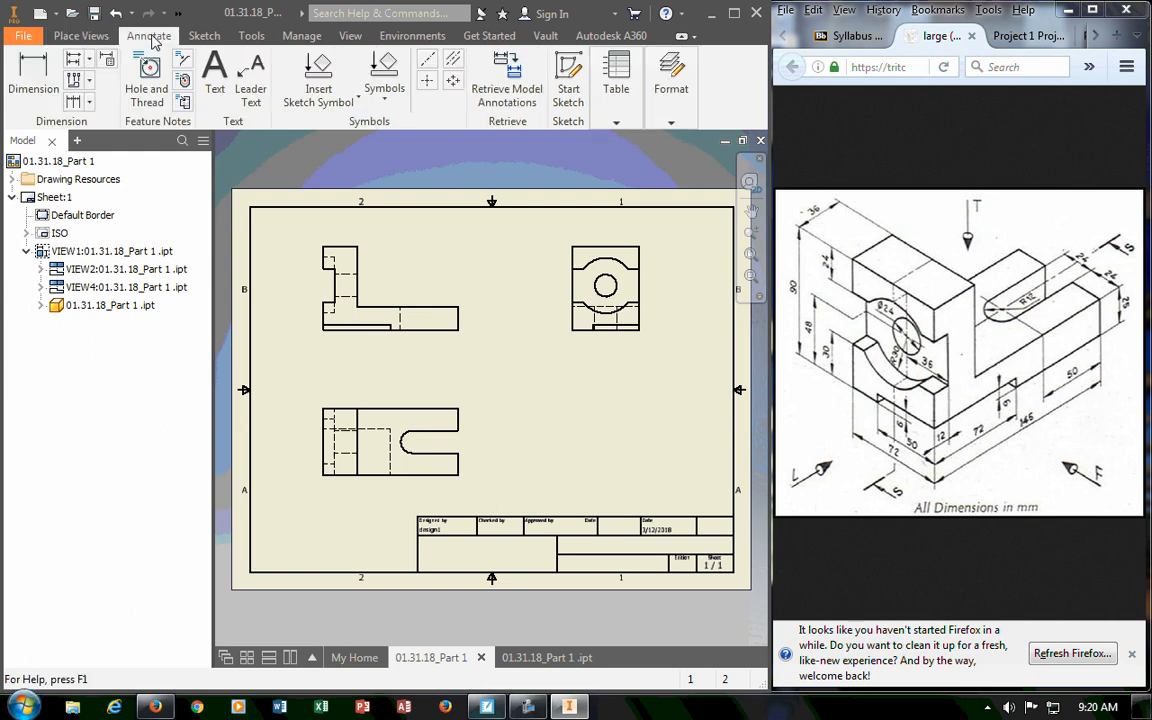
{"action": "left_click", "coordinate": [734, 14]}
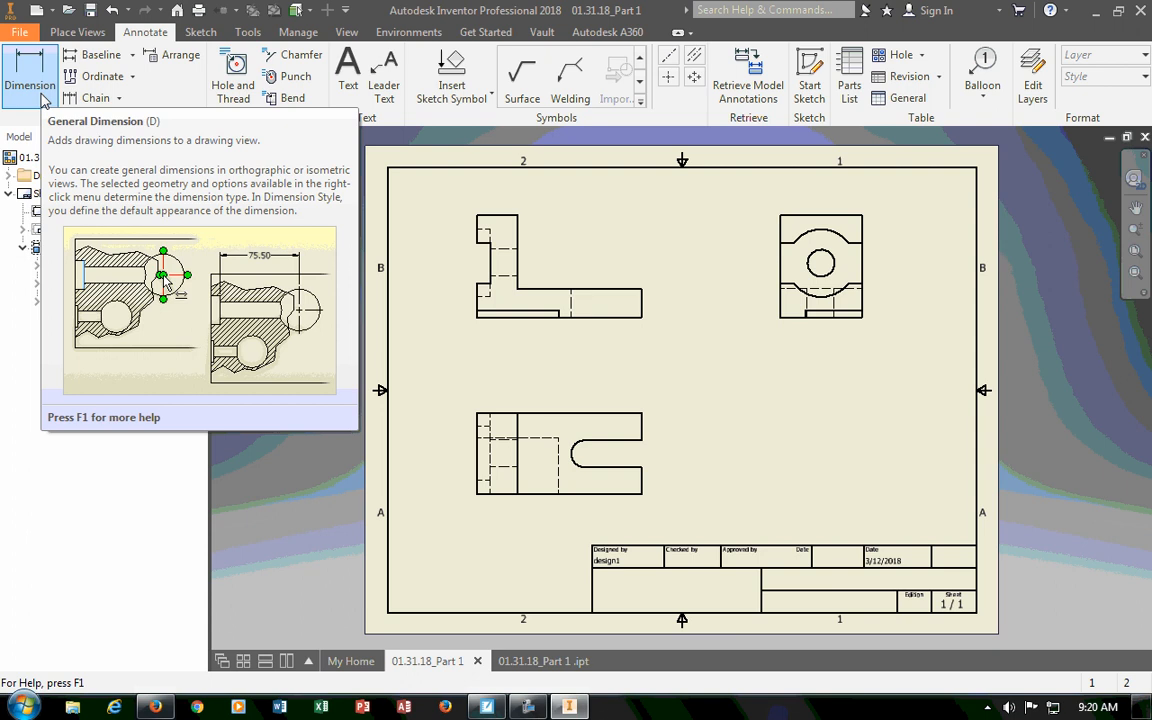
{"action": "left_click", "coordinate": [119, 100]}
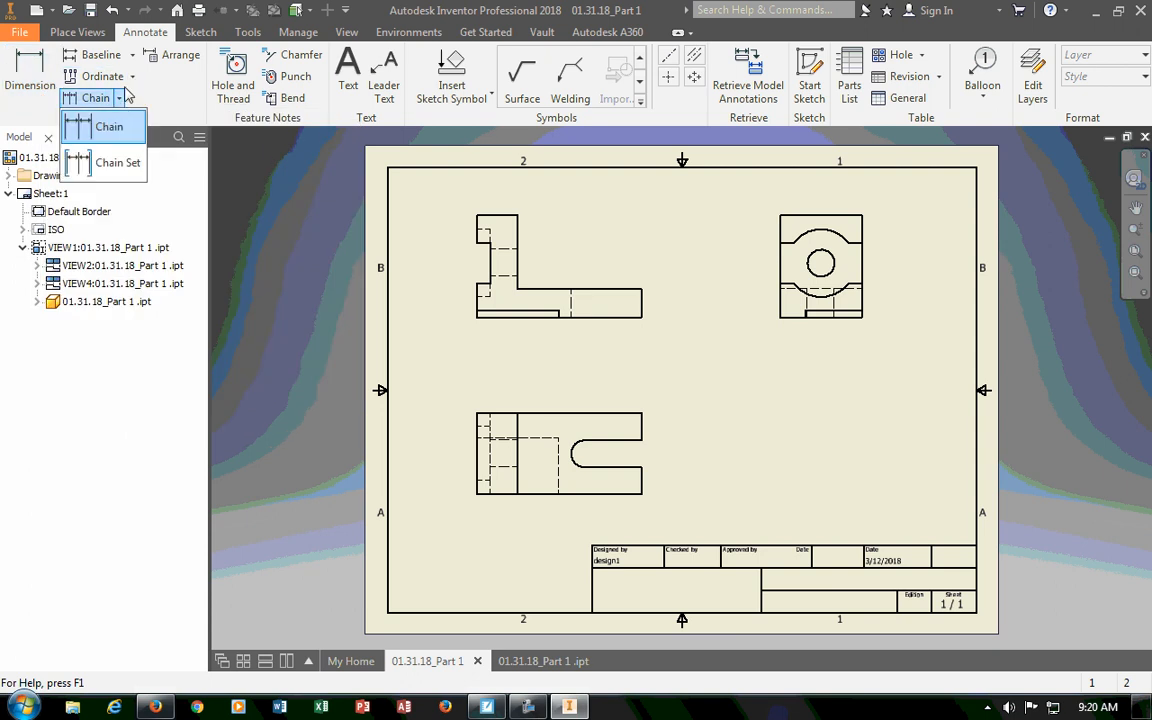
{"action": "left_click", "coordinate": [132, 78]}
{"action": "left_click", "coordinate": [132, 56]}
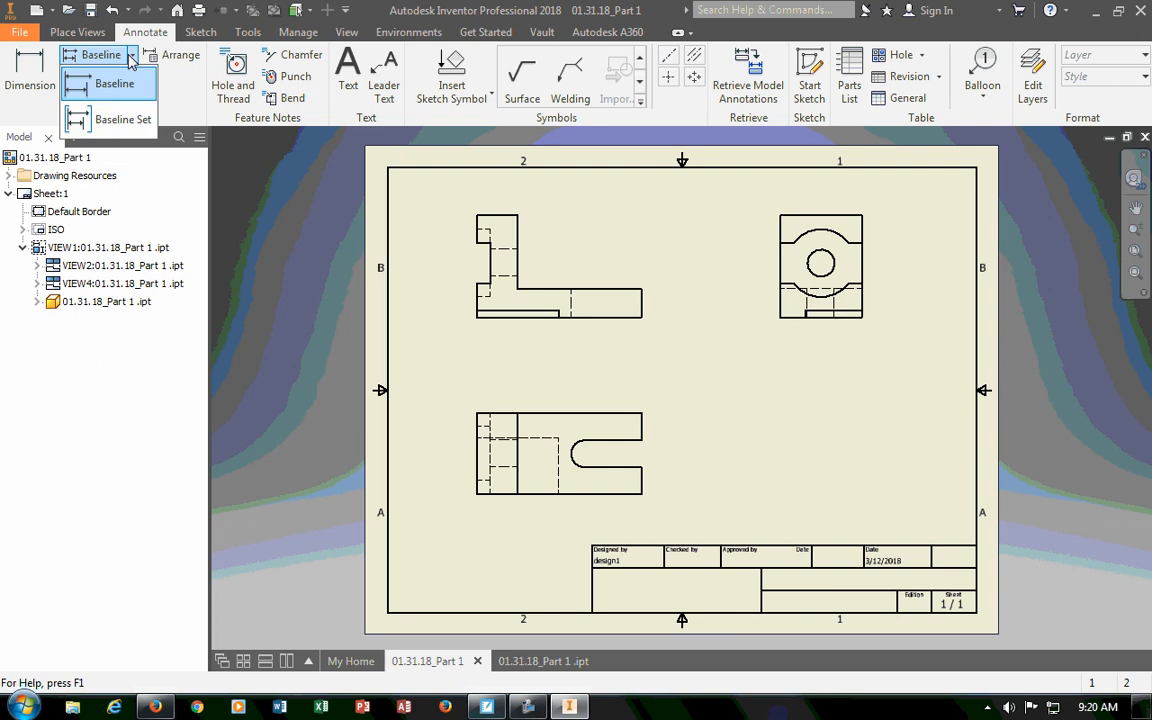
{"action": "left_click", "coordinate": [182, 104]}
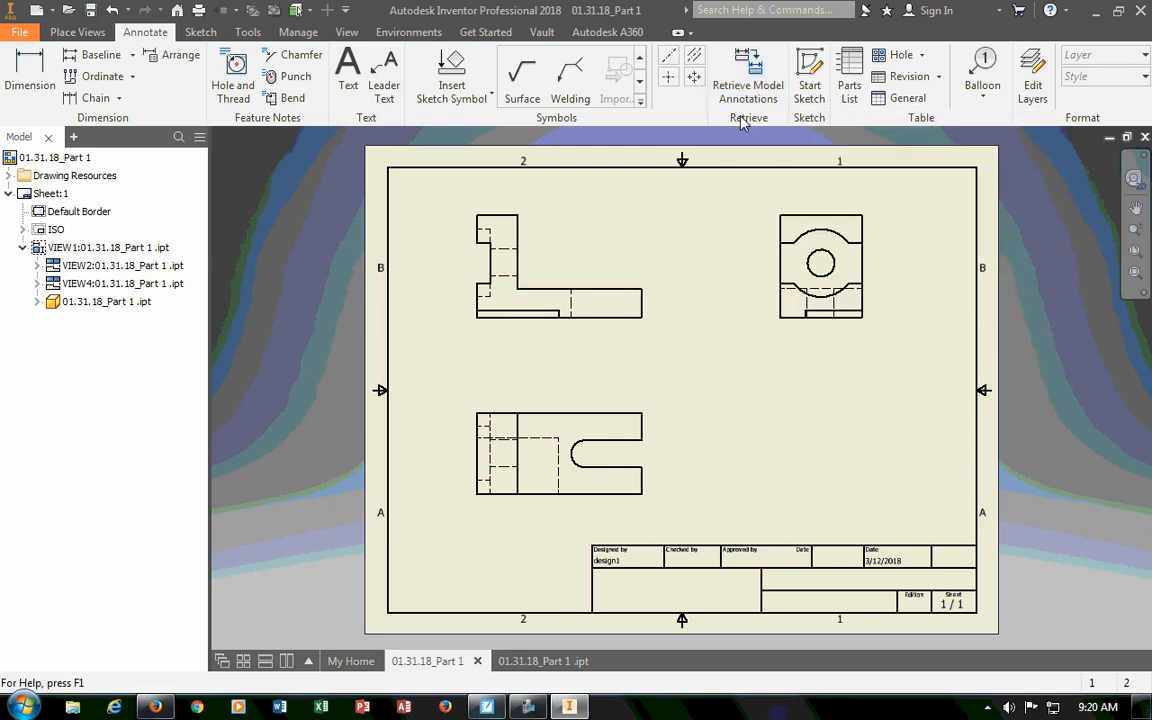
{"action": "left_click", "coordinate": [748, 80]}
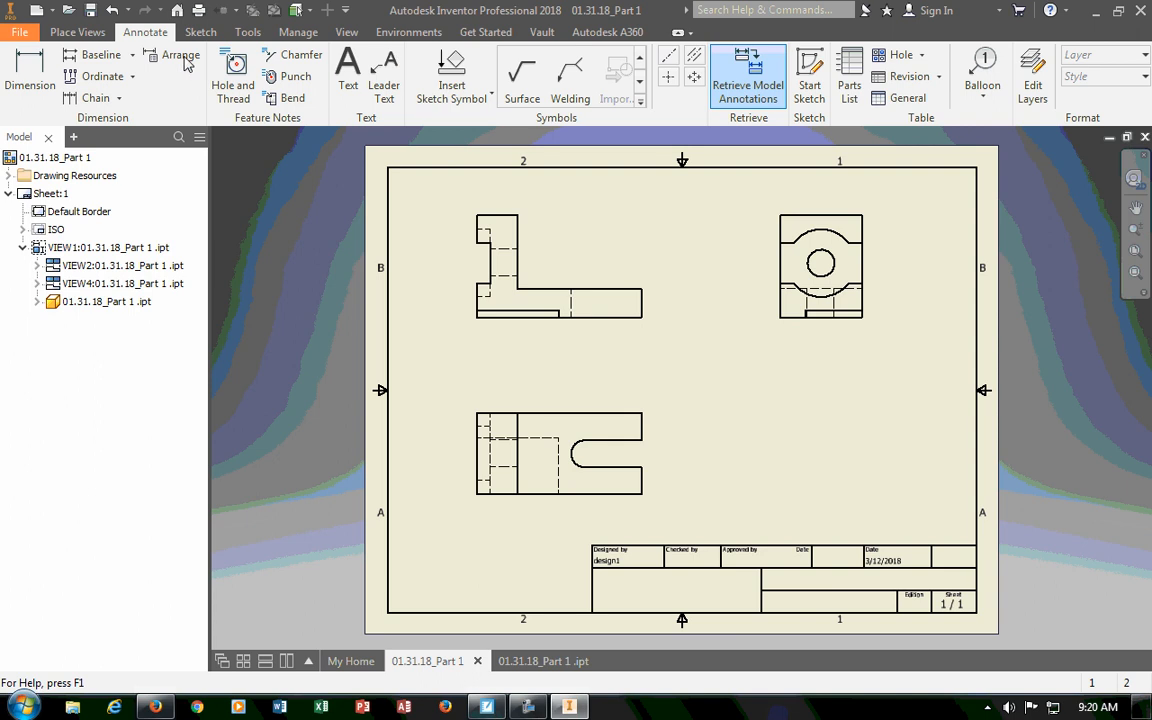
{"action": "left_click", "coordinate": [726, 84]}
{"action": "left_click", "coordinate": [508, 143]}
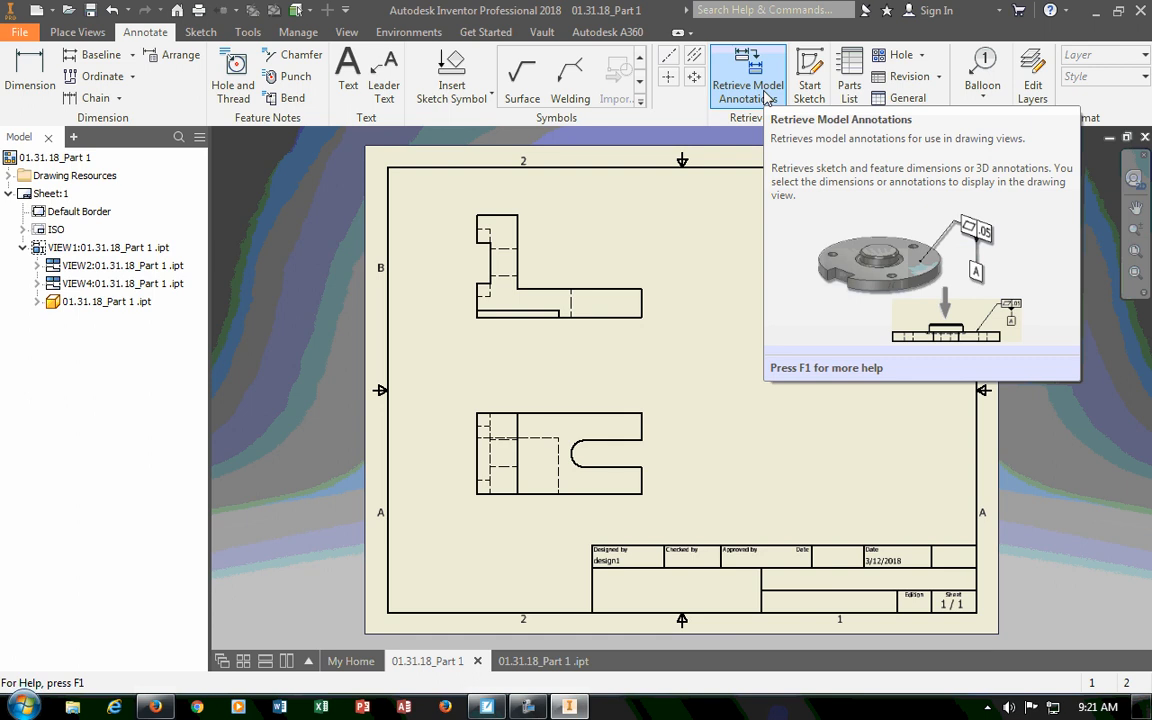
Inspect Sketch1, Hole1 and Extrusion2's Sketch2 in the part model, and return to the drawing.
{"action": "left_click", "coordinate": [541, 661]}
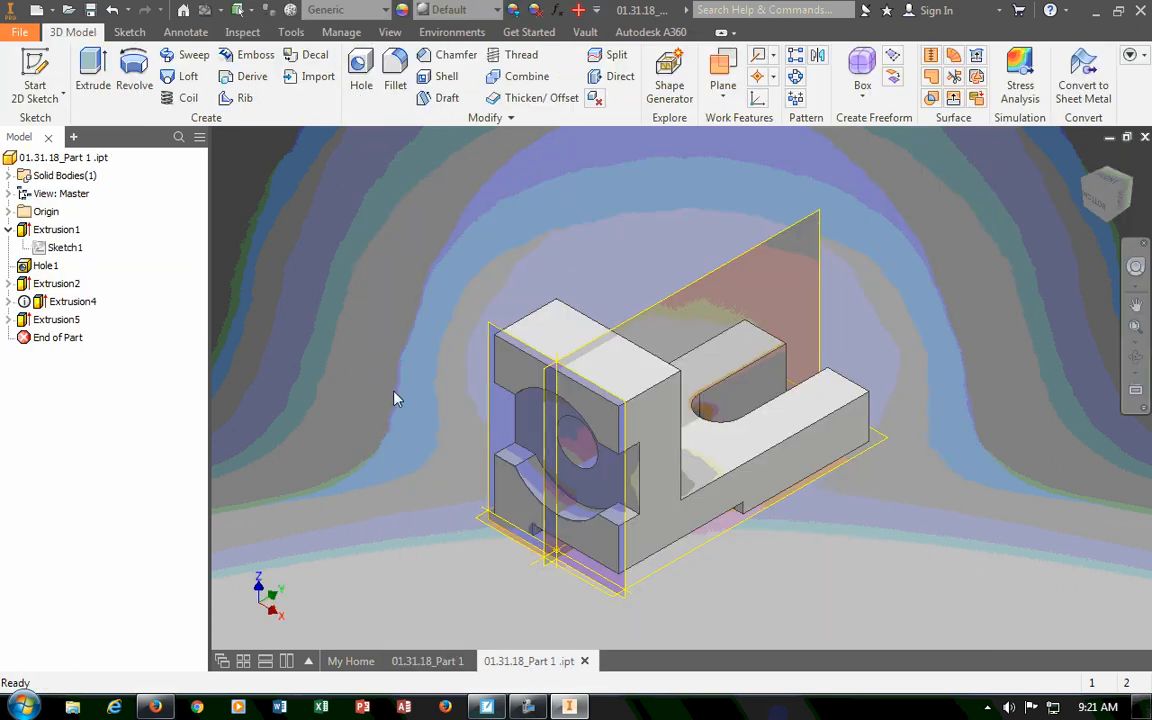
{"action": "left_click", "coordinate": [55, 249]}
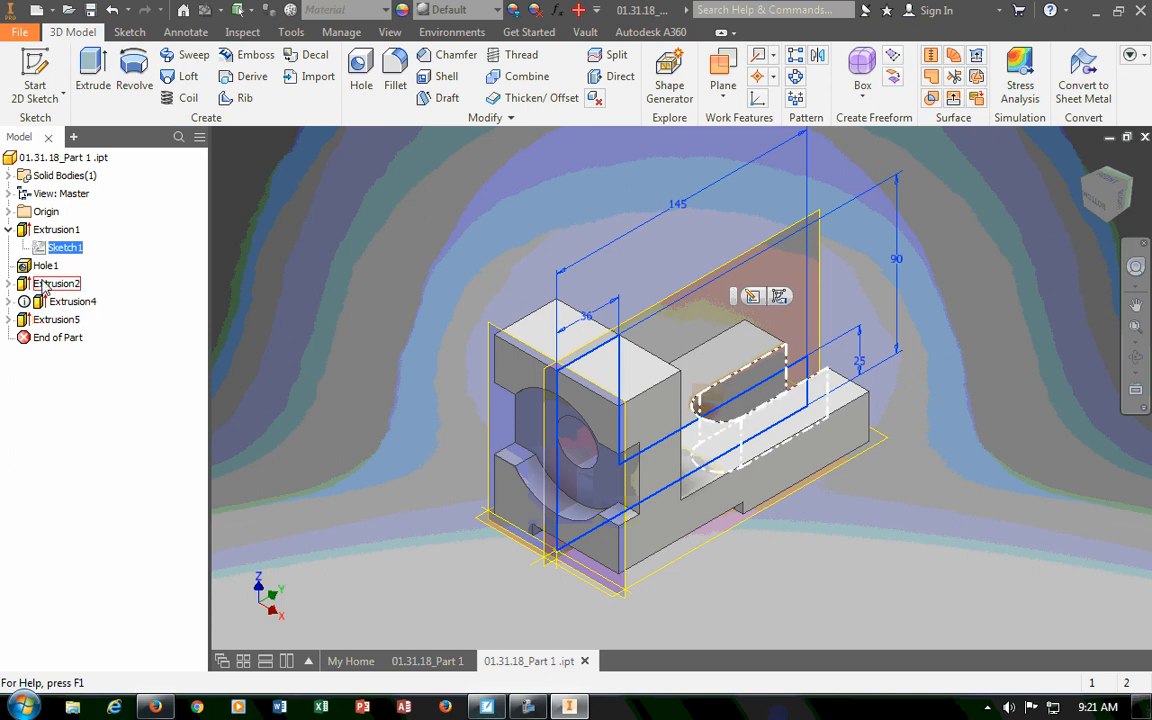
{"action": "left_click", "coordinate": [52, 267]}
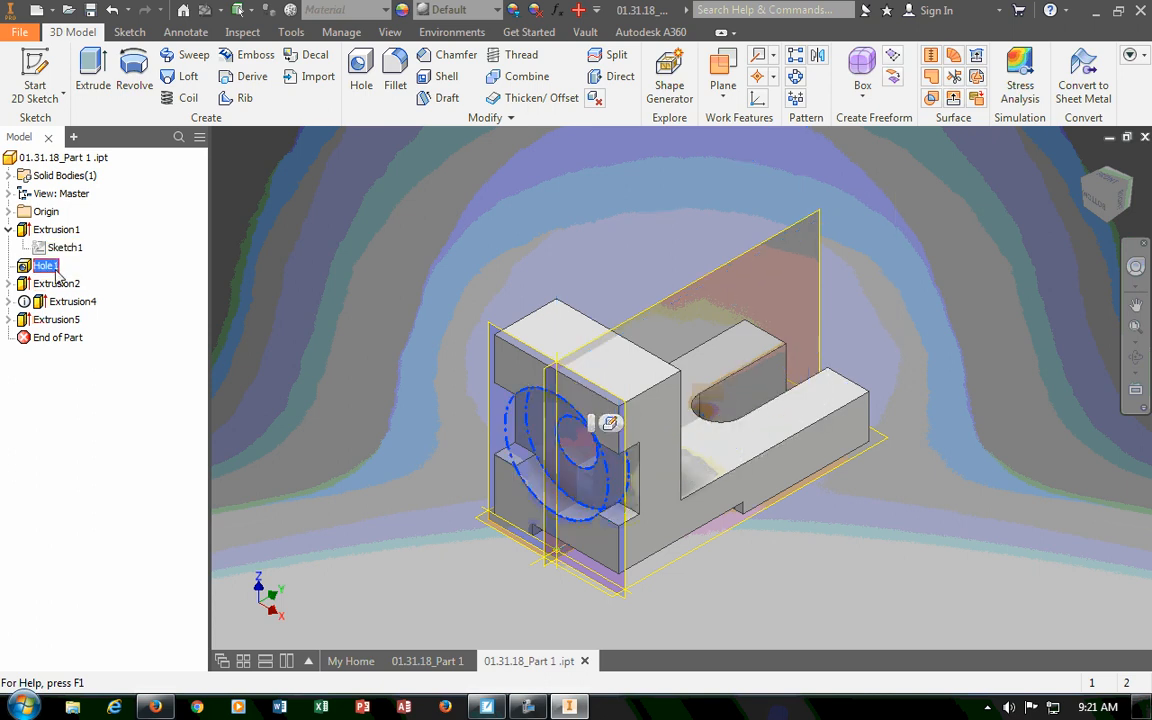
{"action": "left_click", "coordinate": [9, 283]}
{"action": "left_click", "coordinate": [62, 301]}
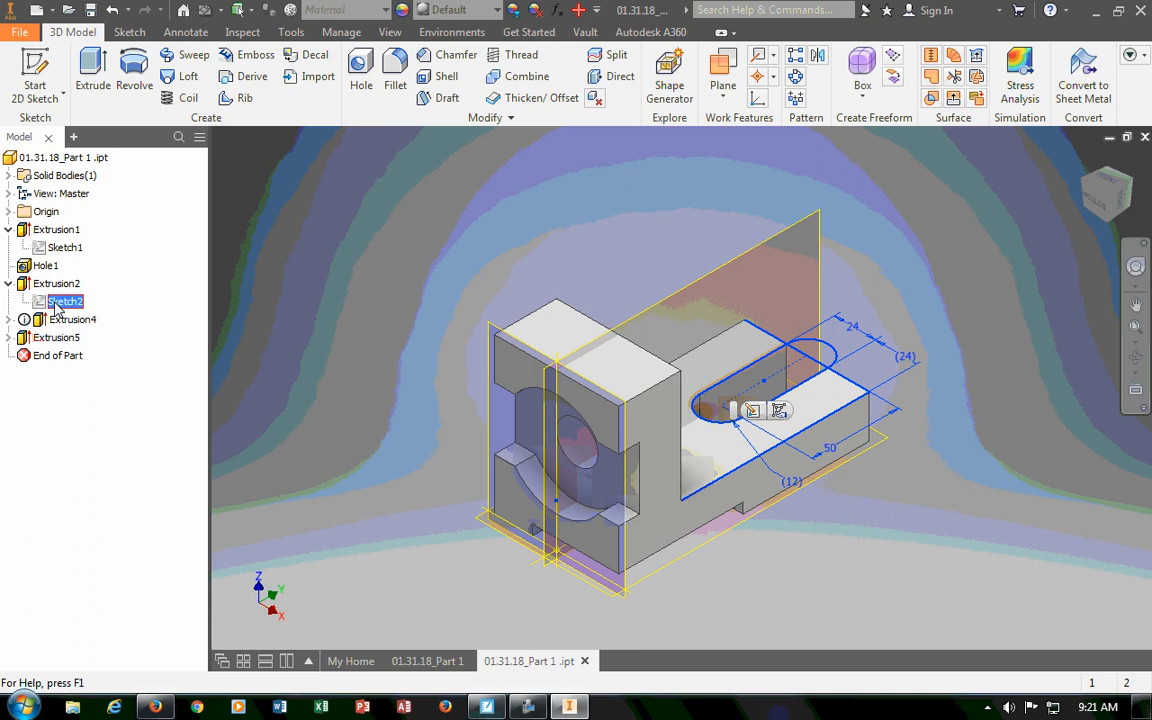
{"action": "left_click", "coordinate": [427, 662]}
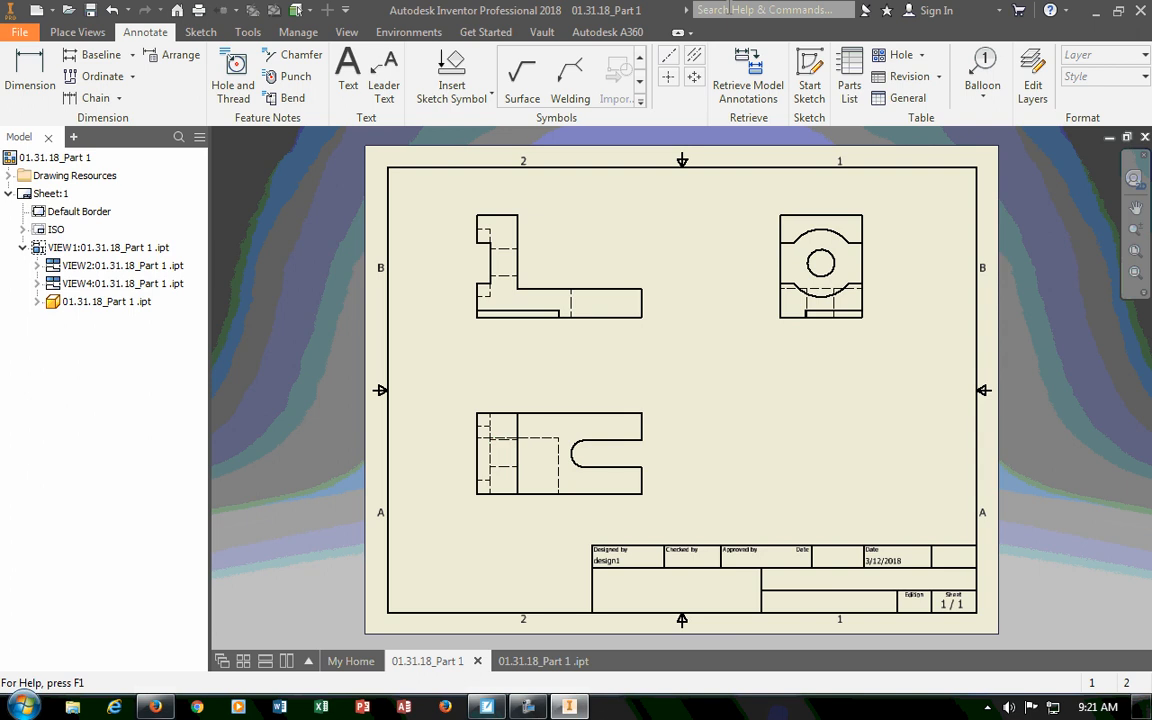
Retrieve the model's sketch and feature dimensions into the base view, using features as the source.
{"action": "left_click", "coordinate": [754, 80]}
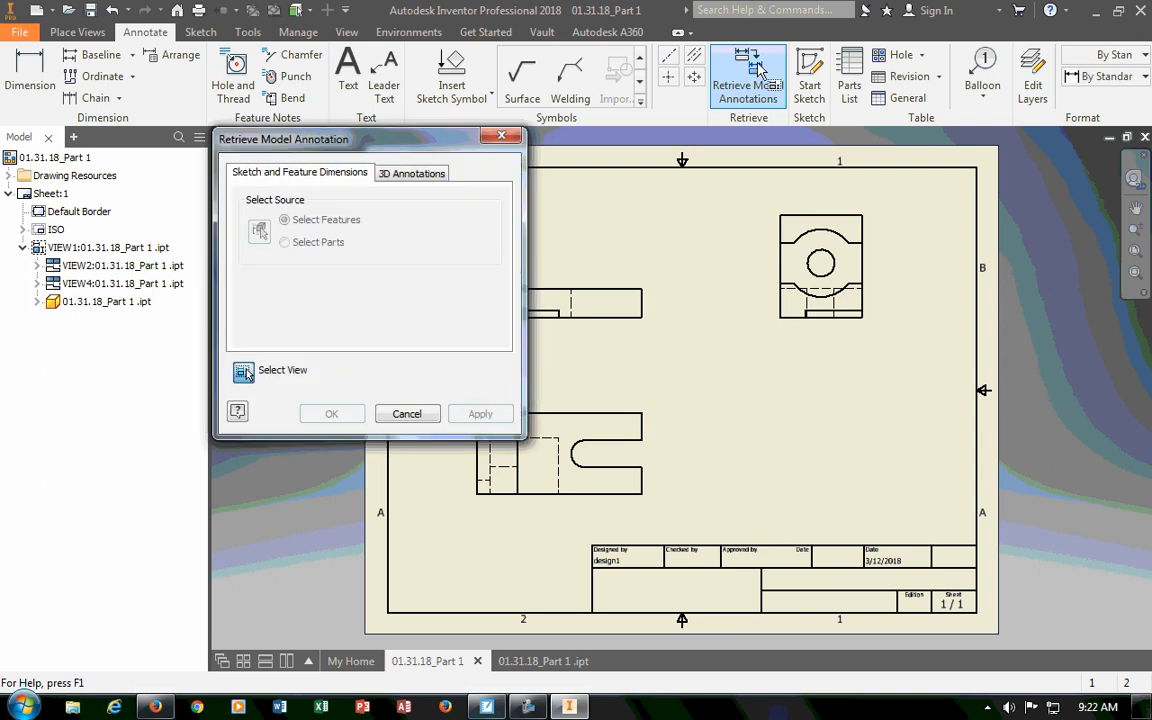
{"action": "left_click_drag", "start_coordinate": [379, 131], "coordinate": [176, 44]}
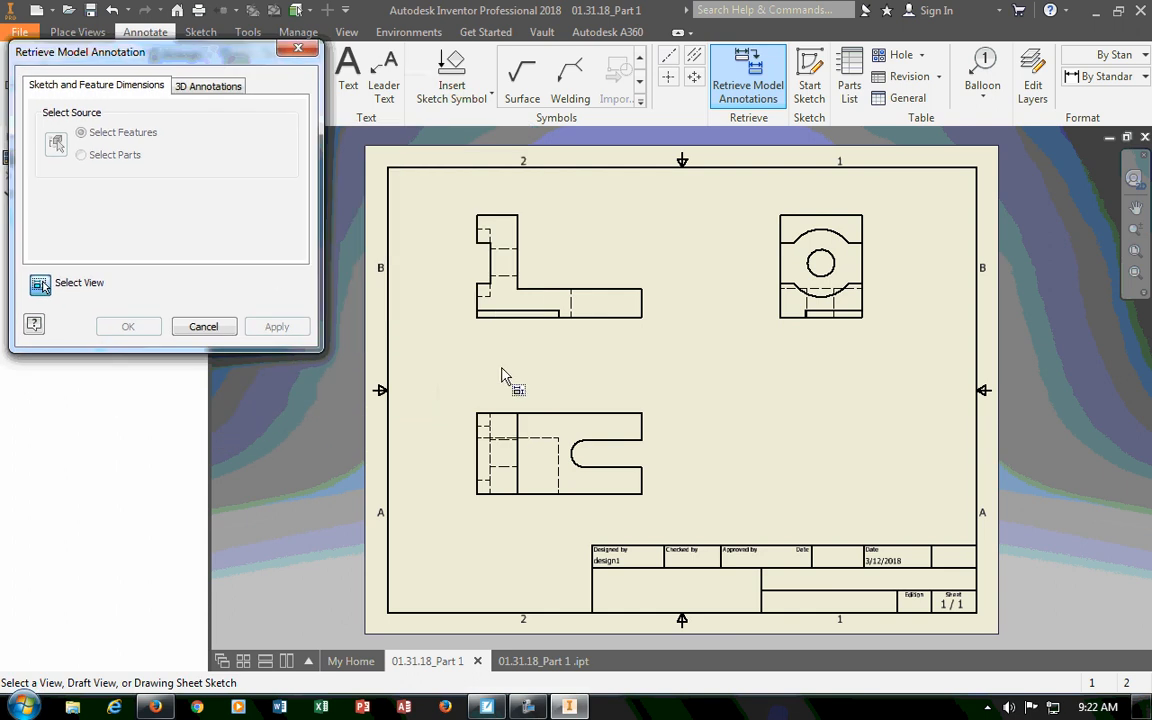
{"action": "left_click", "coordinate": [517, 334]}
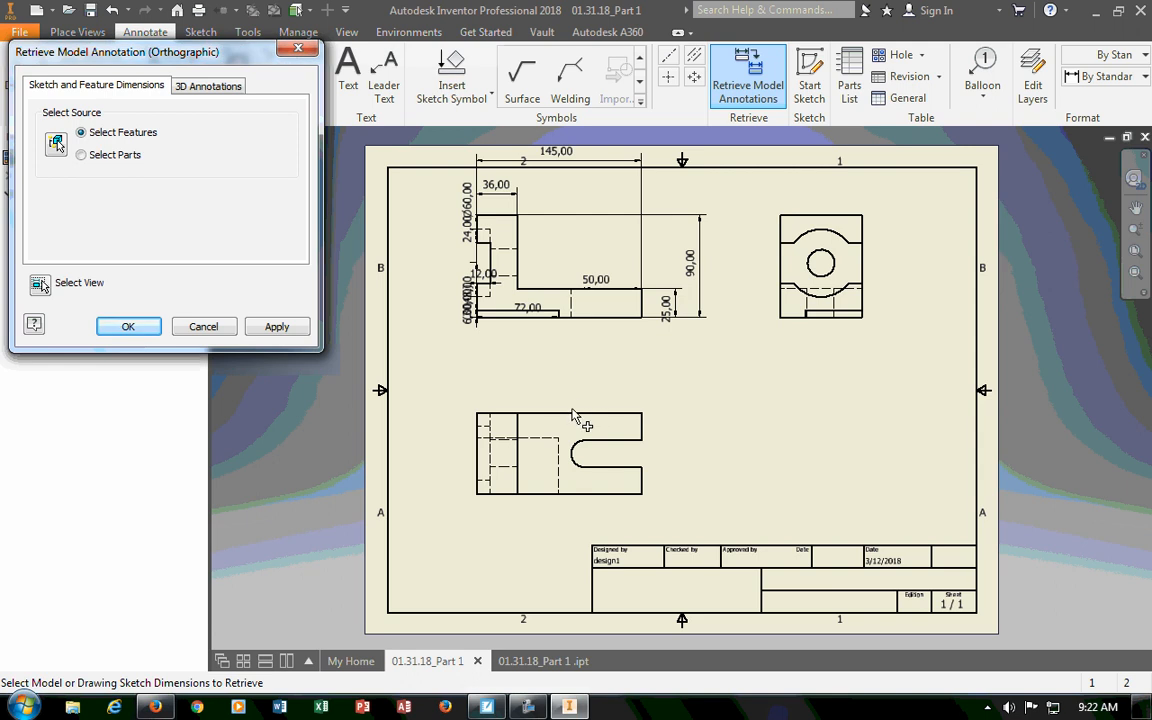
{"action": "left_click", "coordinate": [82, 154]}
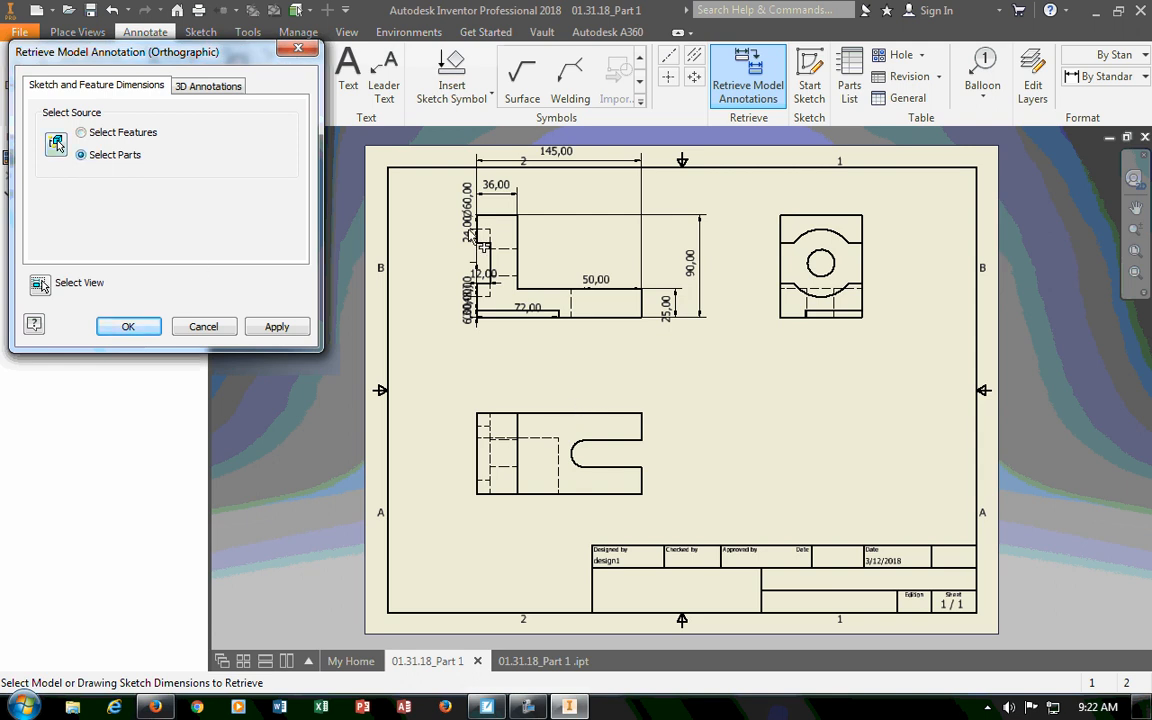
{"action": "left_click", "coordinate": [551, 421]}
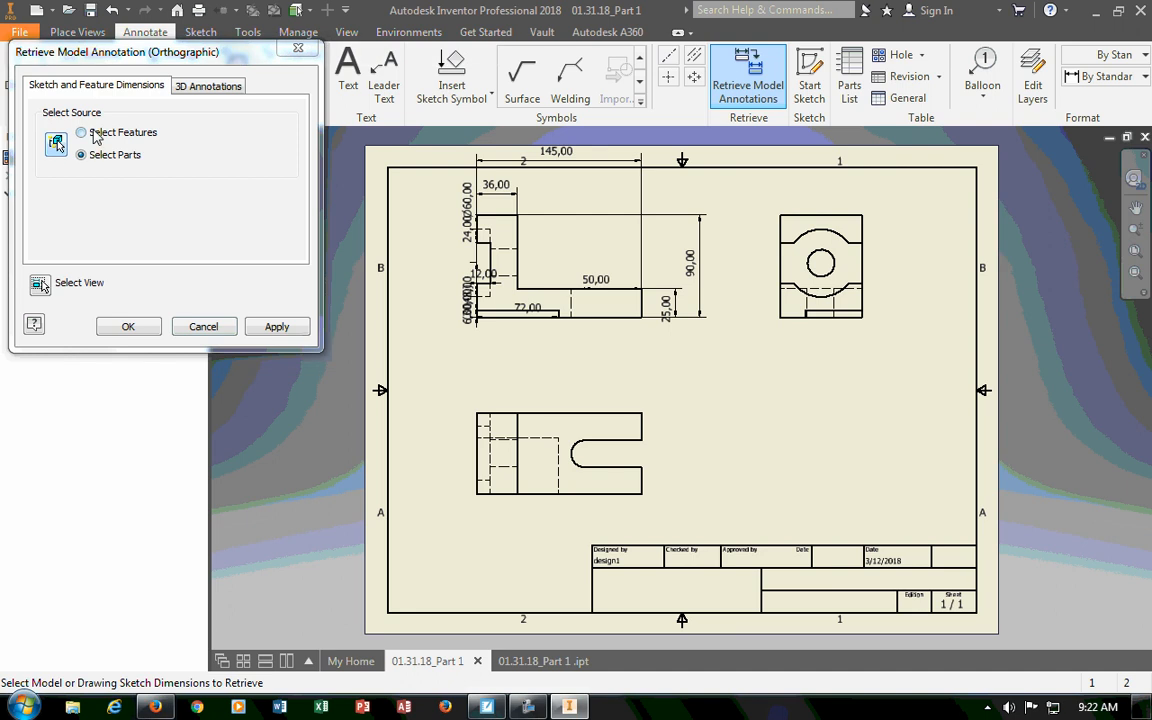
{"action": "left_click", "coordinate": [95, 137]}
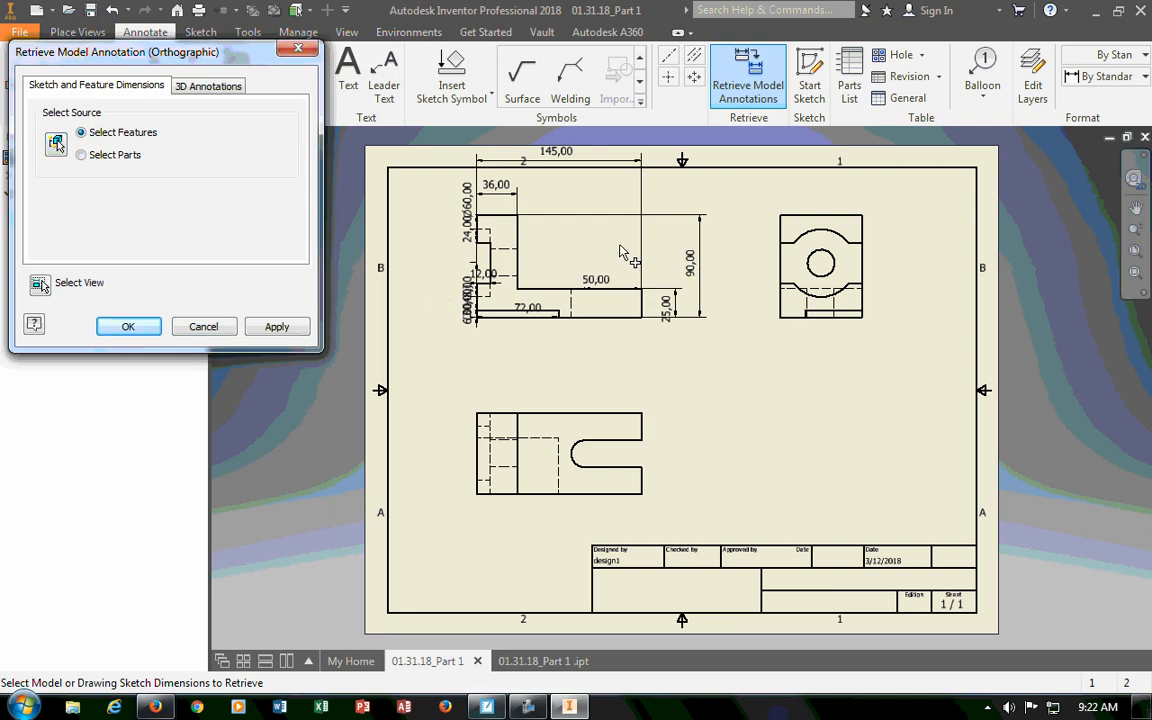
{"action": "left_click", "coordinate": [218, 88]}
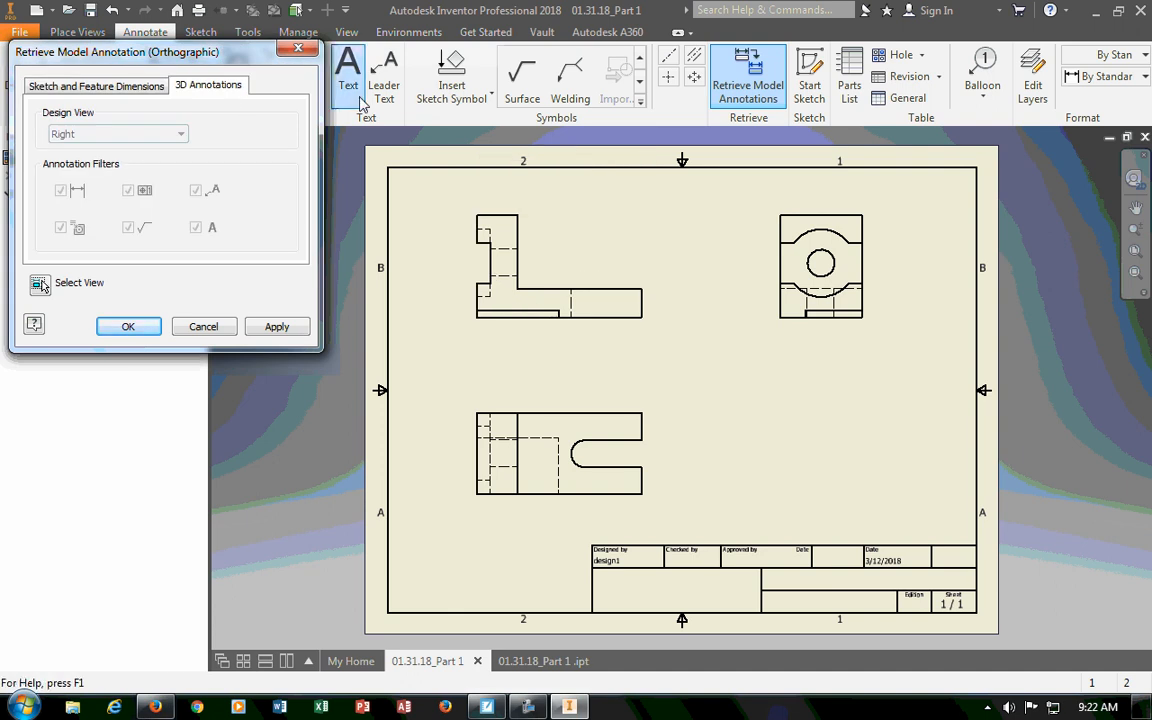
{"action": "left_click", "coordinate": [102, 87]}
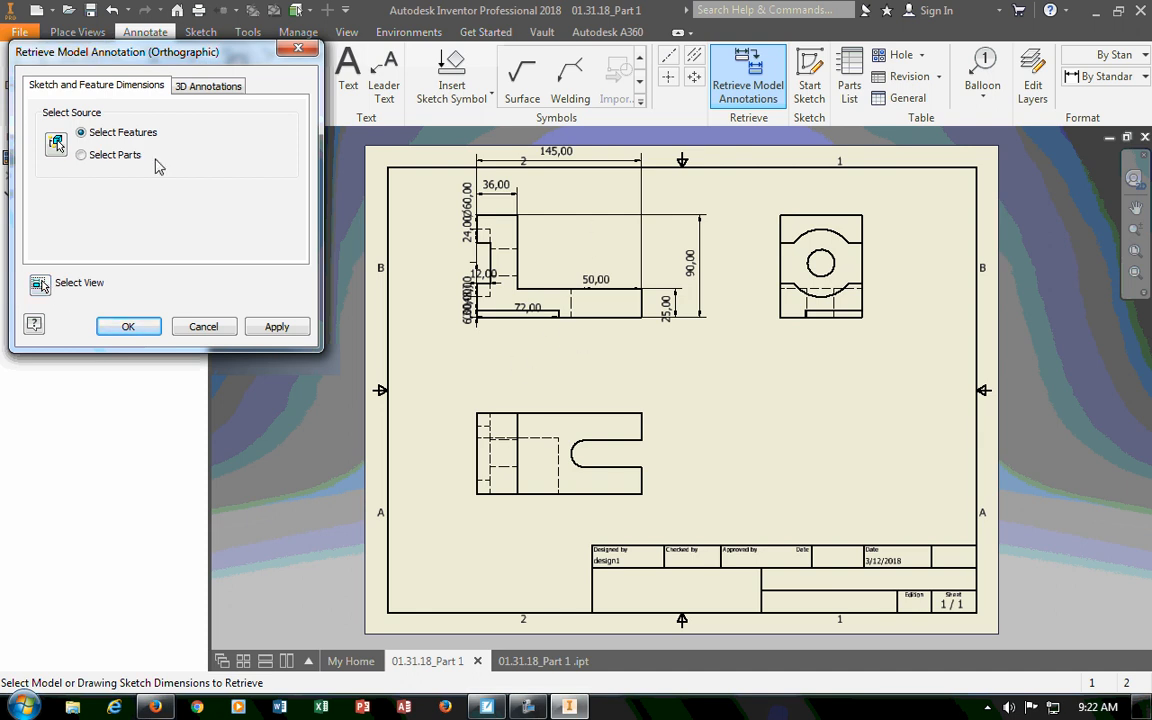
{"action": "scroll", "coordinate": [400, 227], "scroll_direction": "down", "scroll_amount": 1}
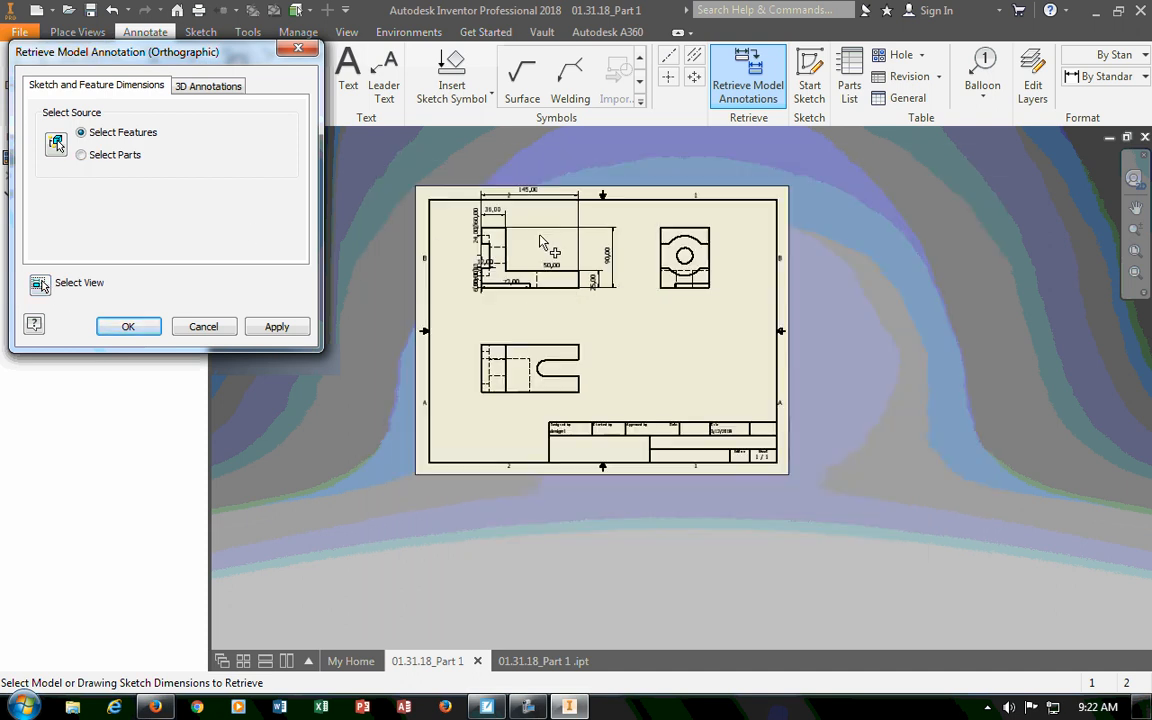
{"action": "scroll", "coordinate": [458, 239], "scroll_direction": "up", "scroll_amount": 2}
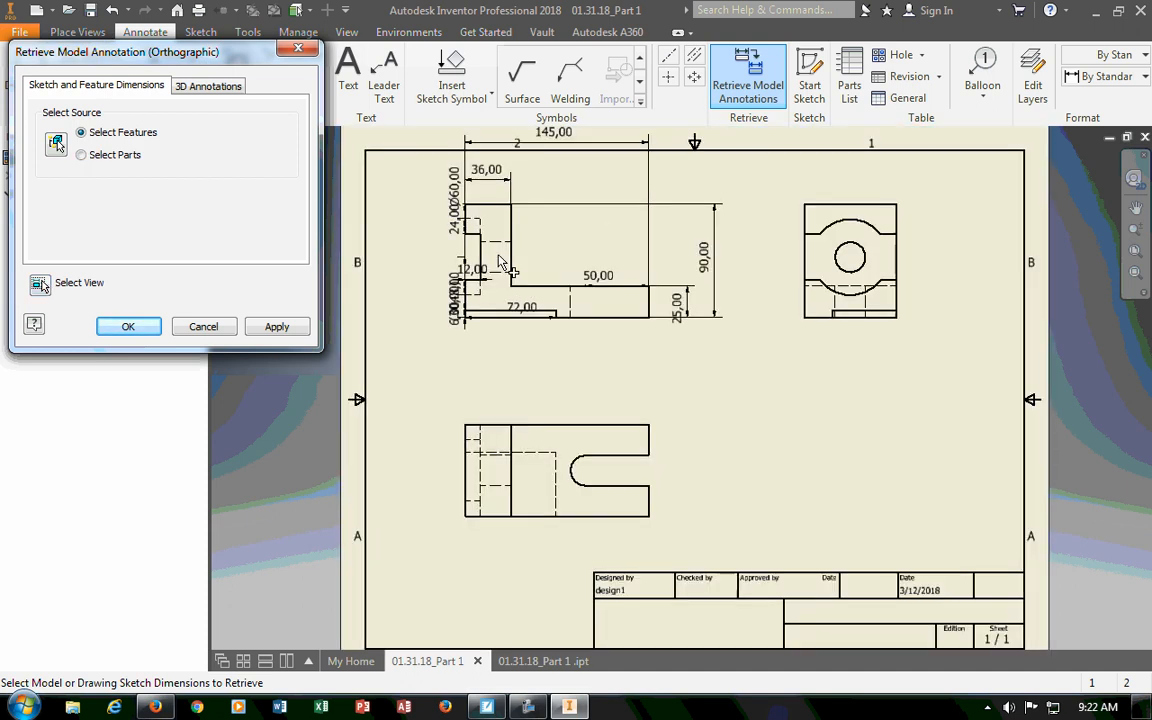
{"action": "left_click", "coordinate": [286, 330]}
Retrieve the model's feature dimensions for the projected view below the base view and for the right side view.
{"action": "left_click", "coordinate": [532, 418]}
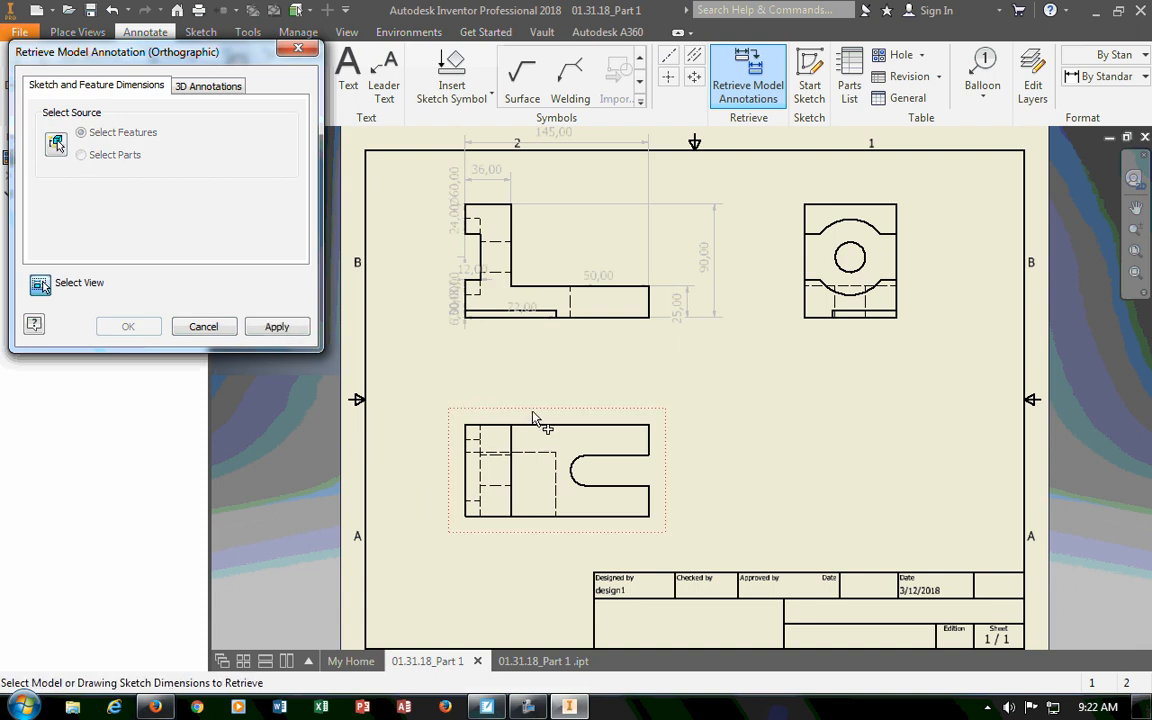
{"action": "left_click", "coordinate": [277, 327]}
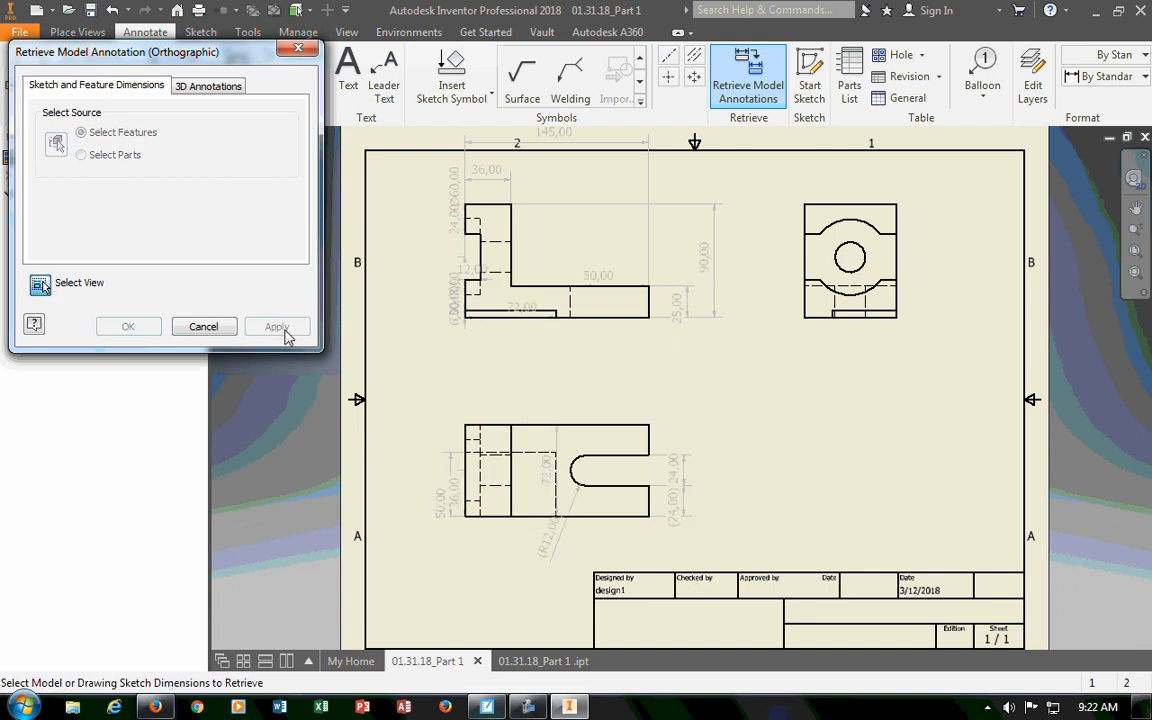
{"action": "left_click", "coordinate": [878, 341]}
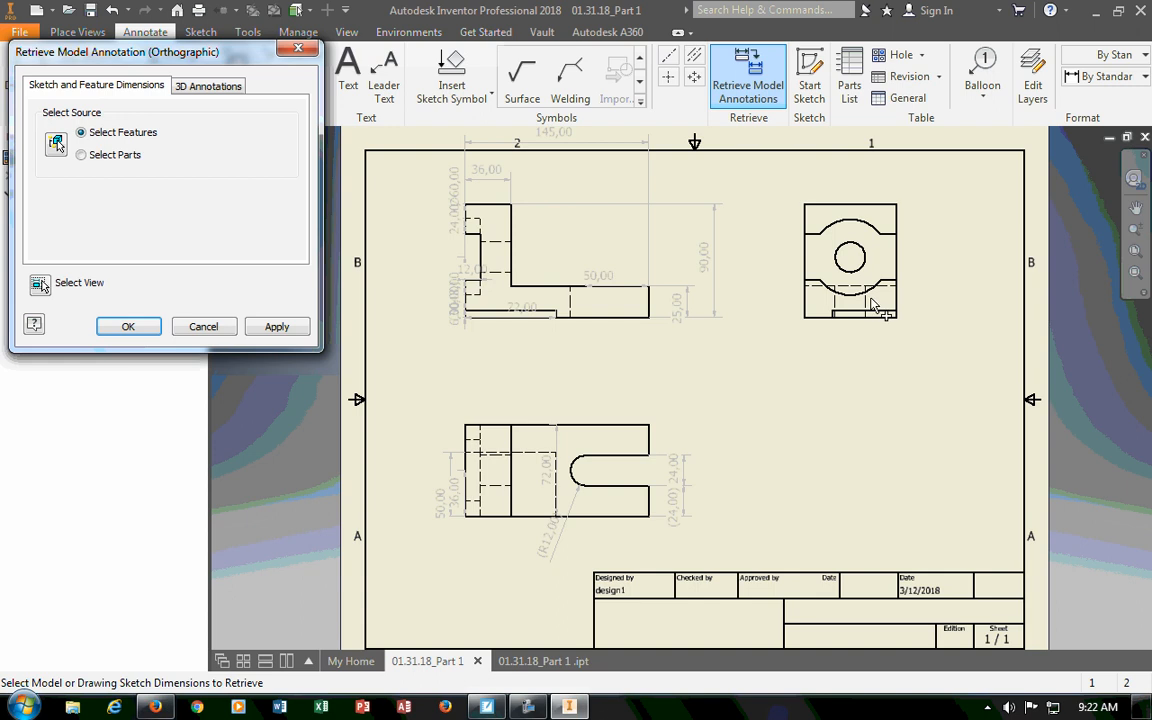
{"action": "left_click", "coordinate": [272, 327]}
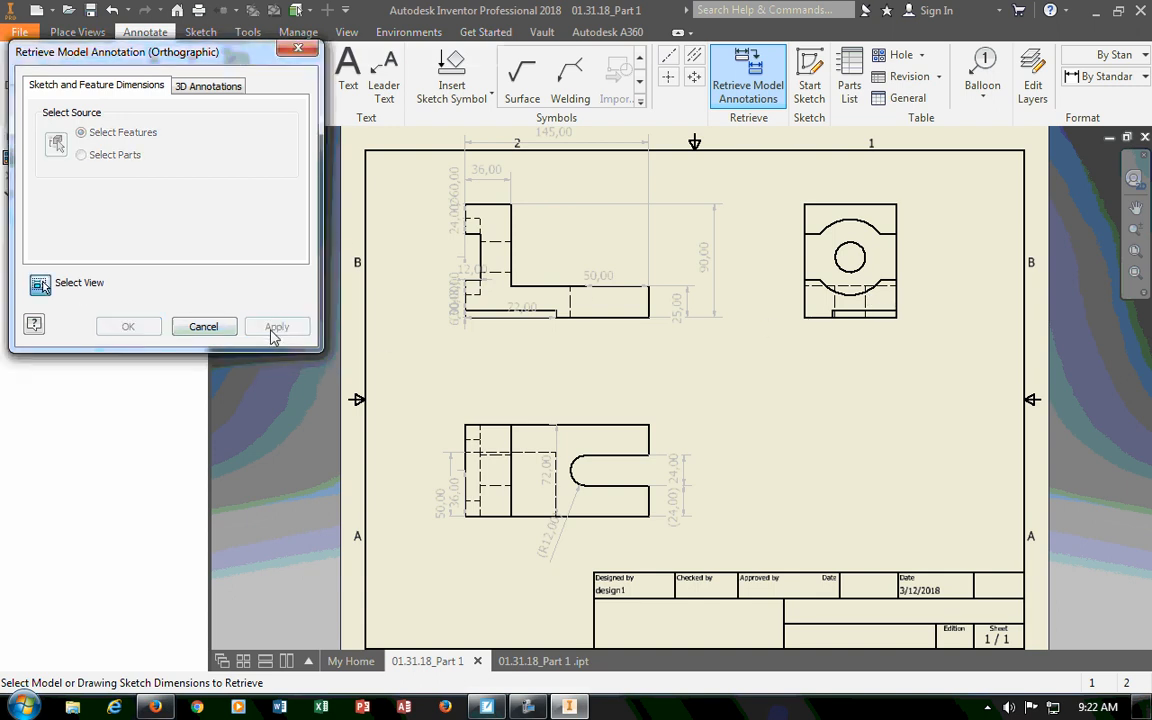
{"action": "left_click", "coordinate": [298, 47]}
{"action": "scroll", "coordinate": [779, 442], "scroll_direction": "up", "scroll_amount": 2}
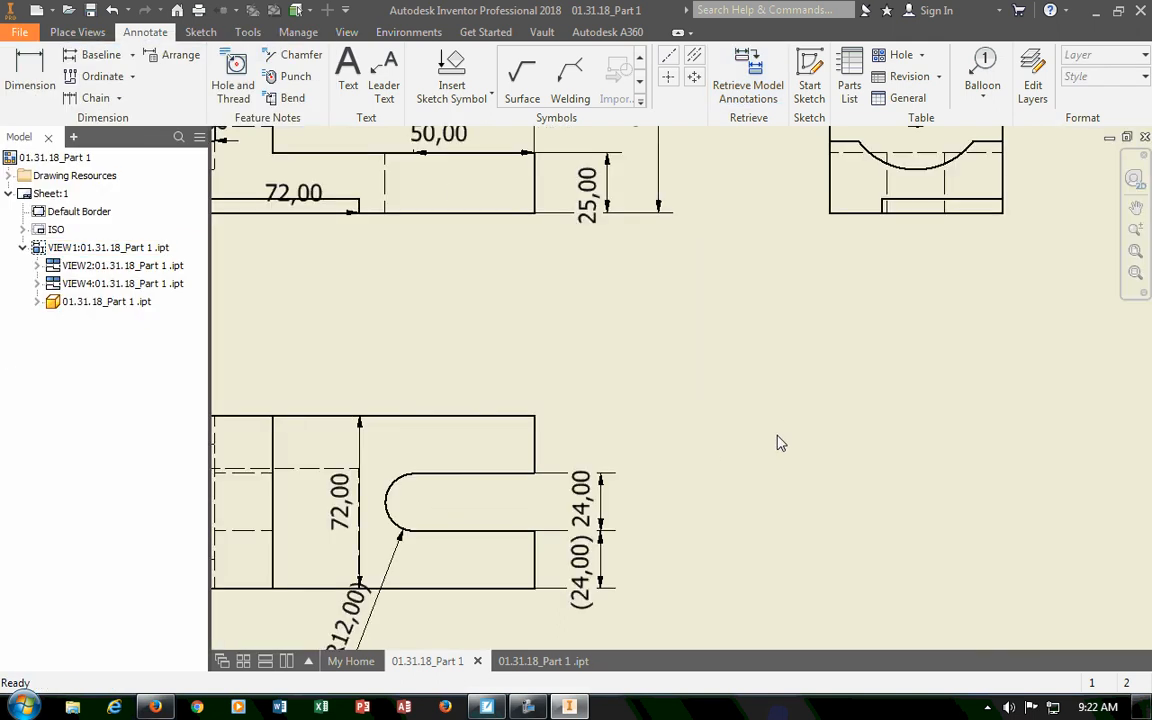
Move the base view down on the sheet so its overall length dimension sits inside the drawing border.
{"action": "scroll", "coordinate": [775, 438], "scroll_direction": "down", "scroll_amount": 5}
{"action": "scroll", "coordinate": [751, 404], "scroll_direction": "up", "scroll_amount": 3}
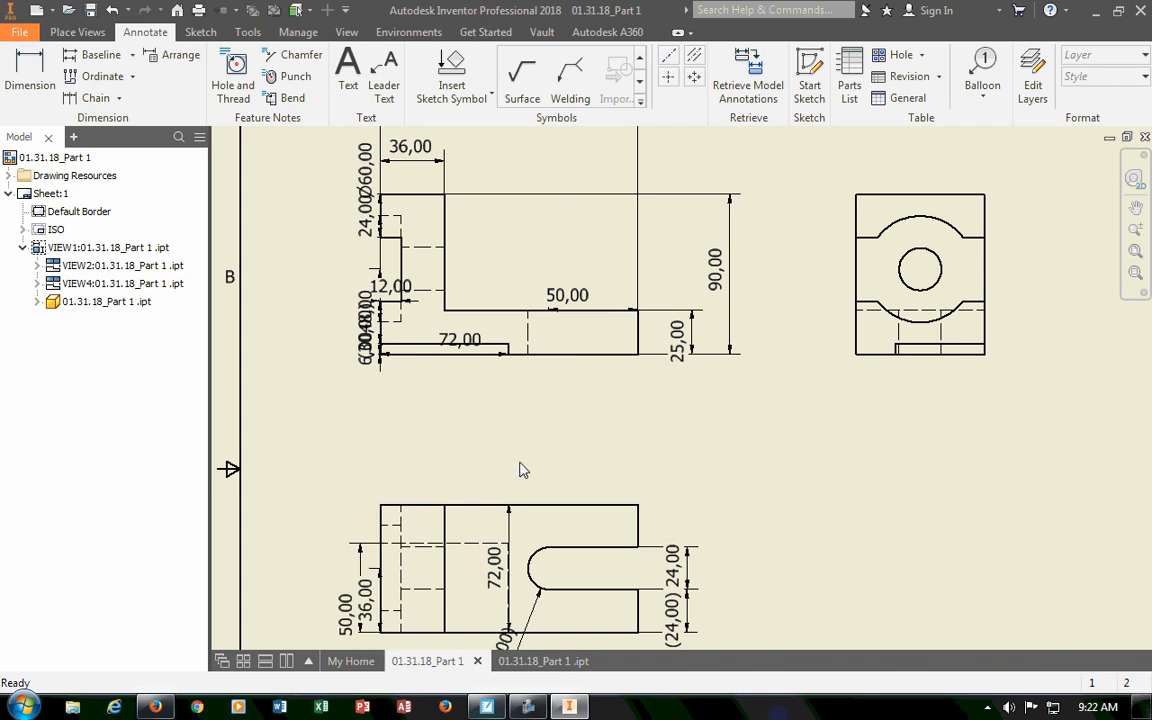
{"action": "scroll", "coordinate": [519, 468], "scroll_direction": "up", "scroll_amount": 3}
{"action": "scroll", "coordinate": [519, 468], "scroll_direction": "down", "scroll_amount": 5}
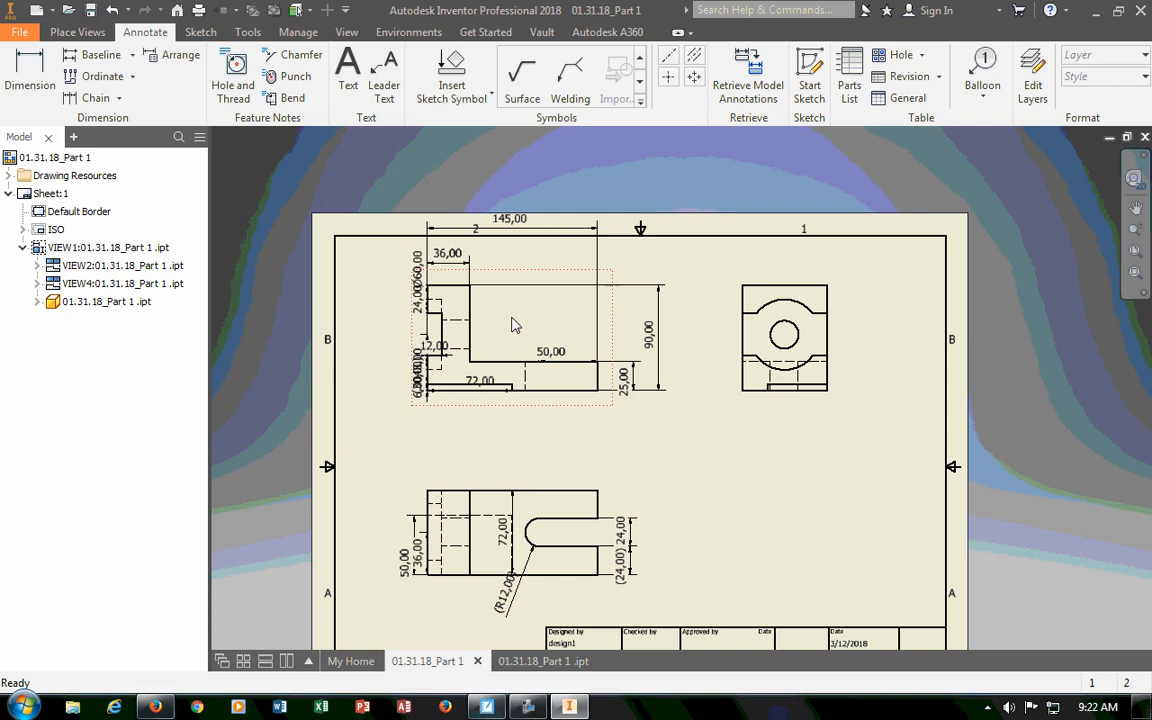
{"action": "left_click_drag", "start_coordinate": [513, 325], "coordinate": [540, 467]}
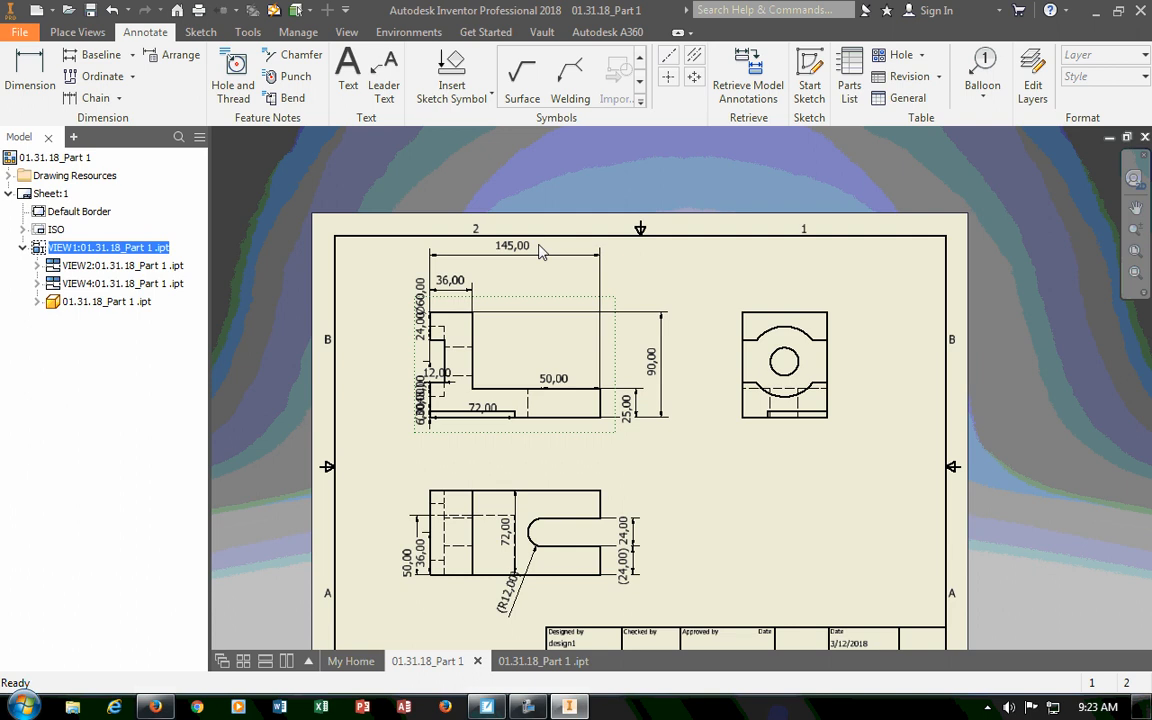
Examine the overall length dimension above the base view and its text format up close.
{"action": "scroll", "coordinate": [535, 245], "scroll_direction": "up", "scroll_amount": 2}
{"action": "scroll", "coordinate": [535, 245], "scroll_direction": "down", "scroll_amount": 5}
{"action": "scroll", "coordinate": [500, 240], "scroll_direction": "down", "scroll_amount": 3}
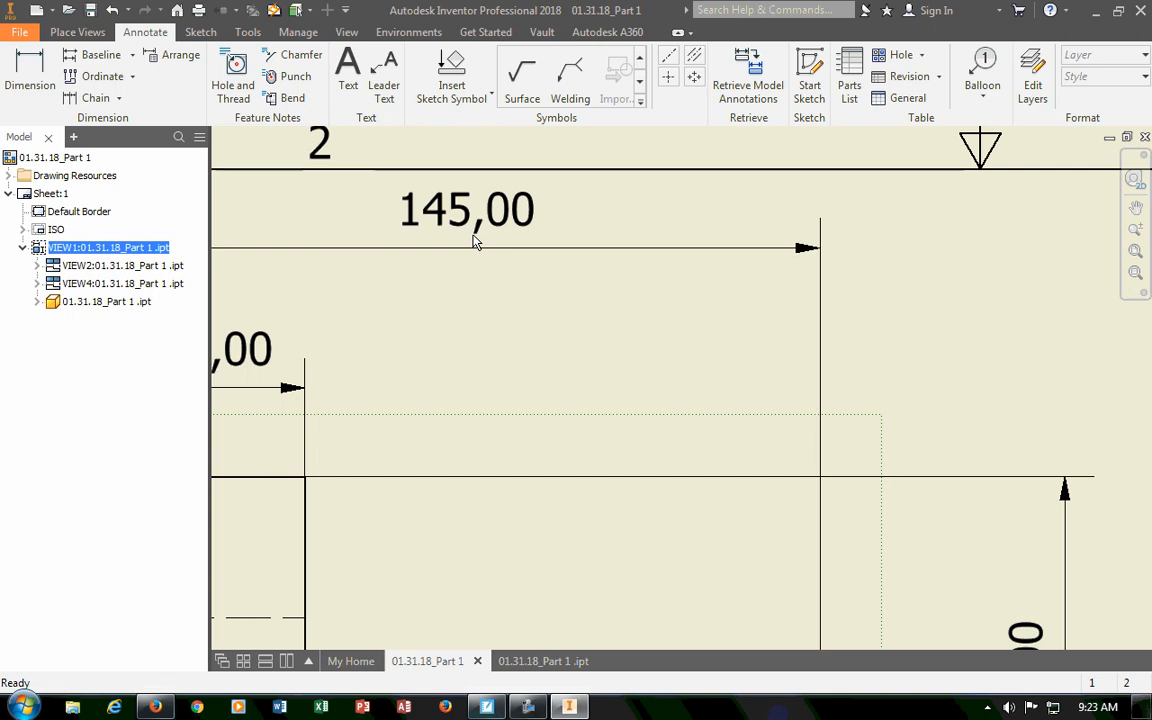
{"action": "left_click", "coordinate": [470, 236]}
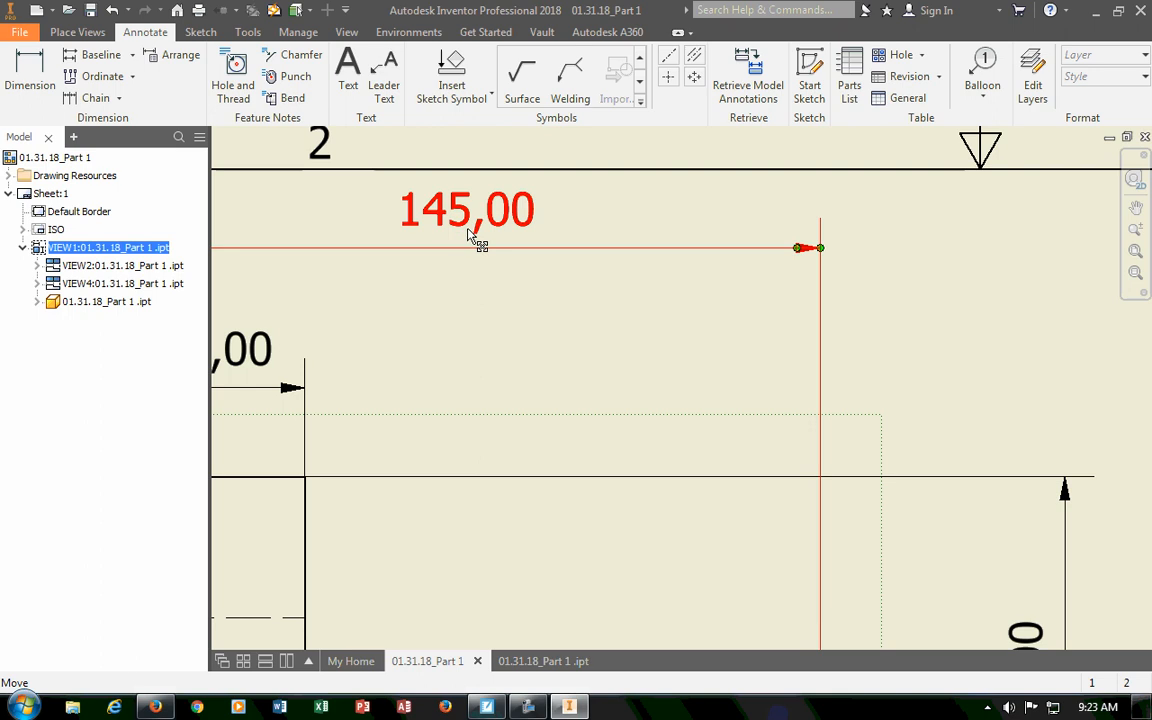
{"action": "key", "text": "Escape"}
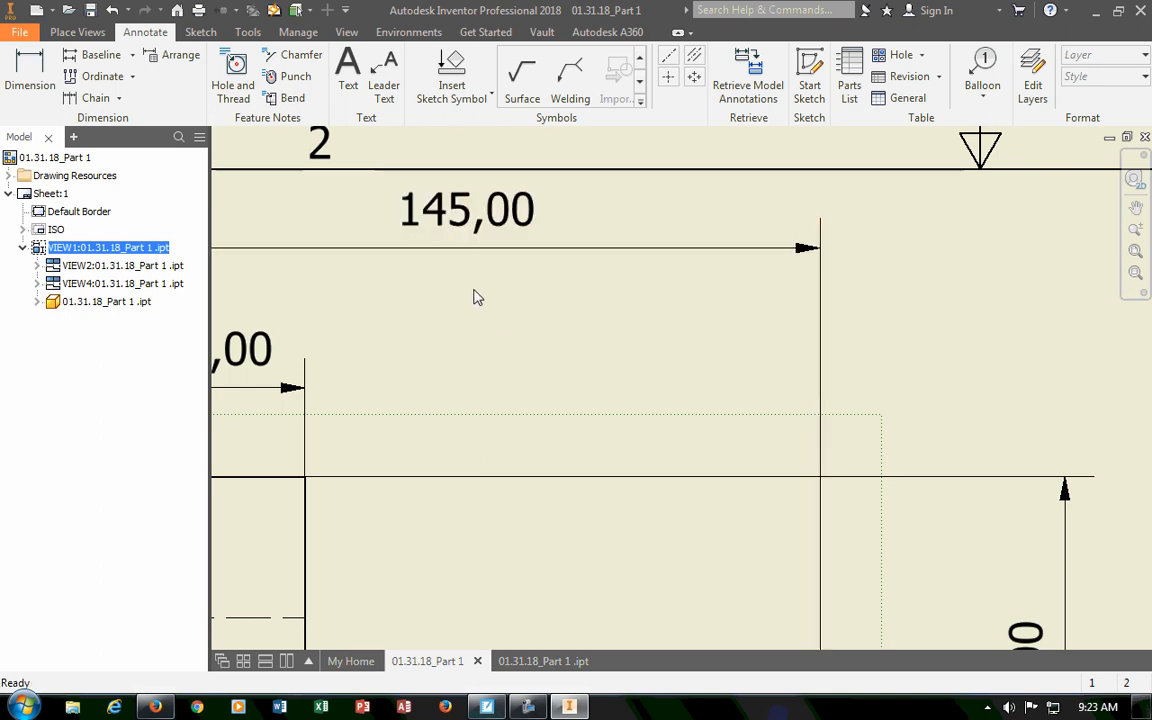
{"action": "scroll", "coordinate": [473, 296], "scroll_direction": "down", "scroll_amount": 5}
{"action": "scroll", "coordinate": [477, 297], "scroll_direction": "up", "scroll_amount": 4}
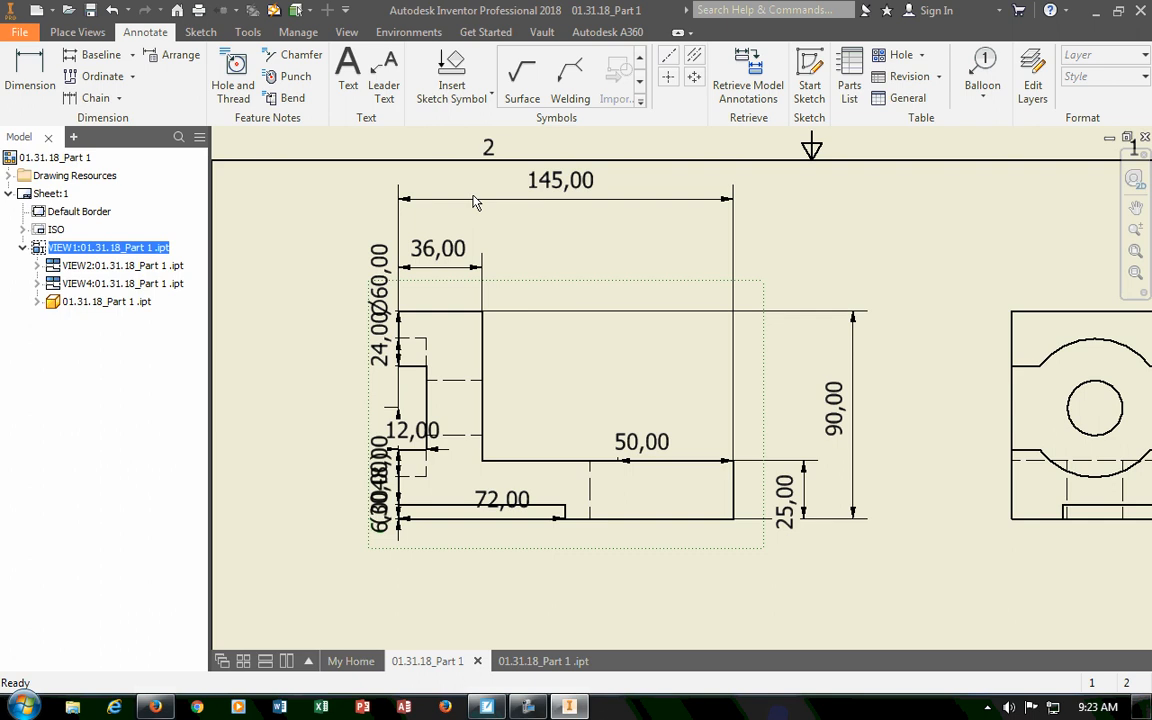
Review the drawing's document settings, including the available active standards and the sketch, drawing and sheet settings, and close them without changes.
{"action": "left_click", "coordinate": [248, 32]}
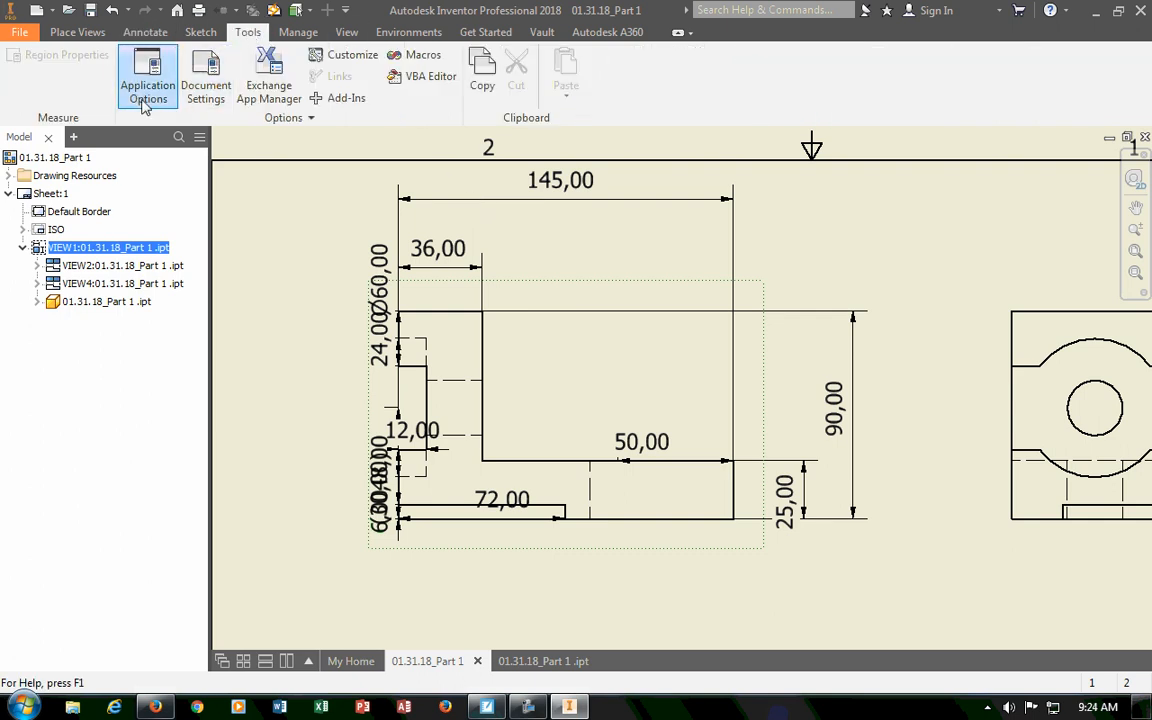
{"action": "left_click", "coordinate": [206, 97]}
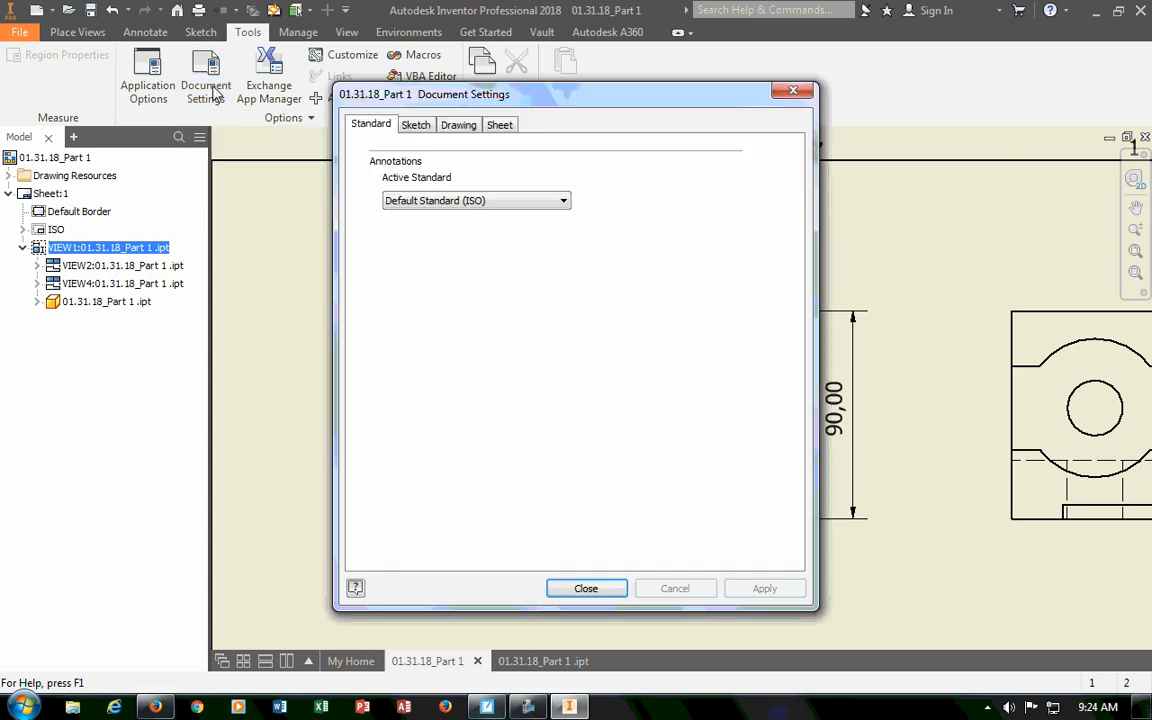
{"action": "left_click", "coordinate": [400, 201]}
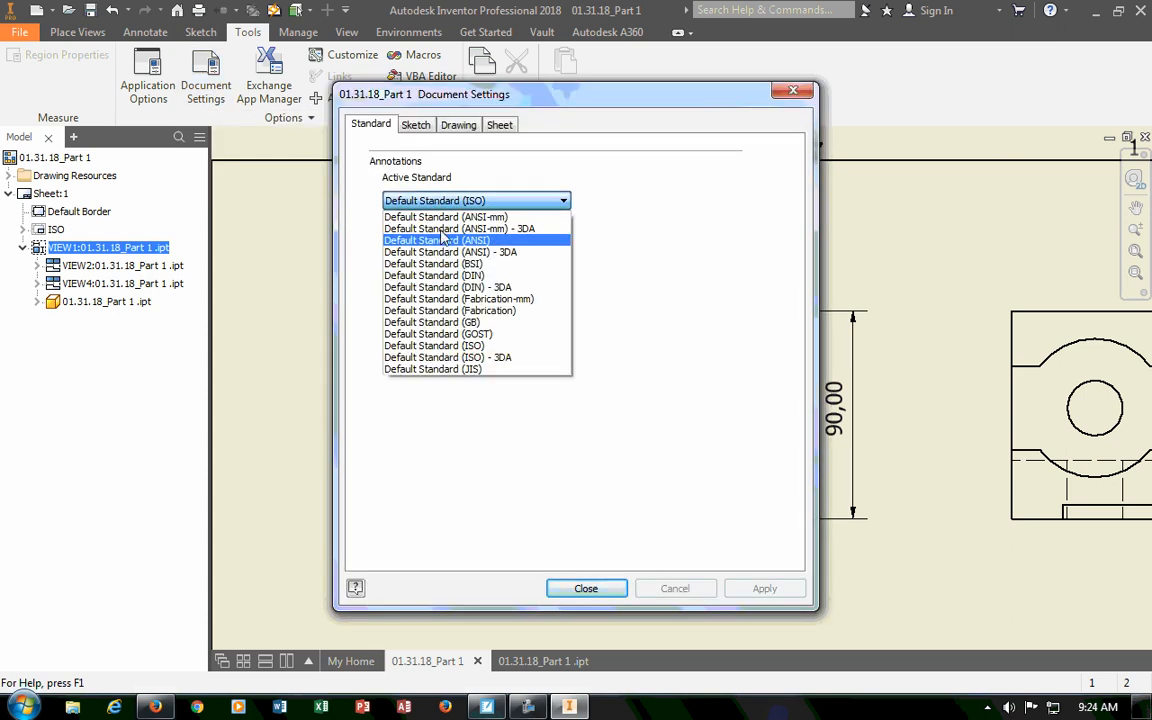
{"action": "left_click", "coordinate": [745, 265]}
{"action": "left_click", "coordinate": [413, 124]}
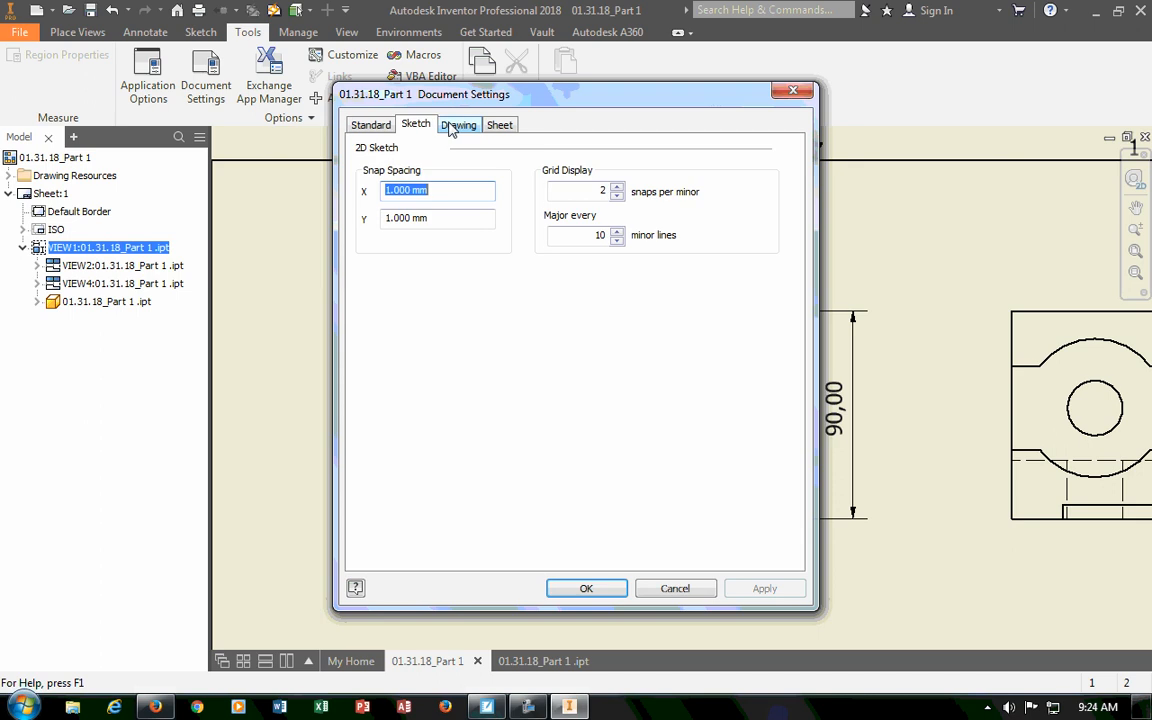
{"action": "left_click", "coordinate": [456, 126]}
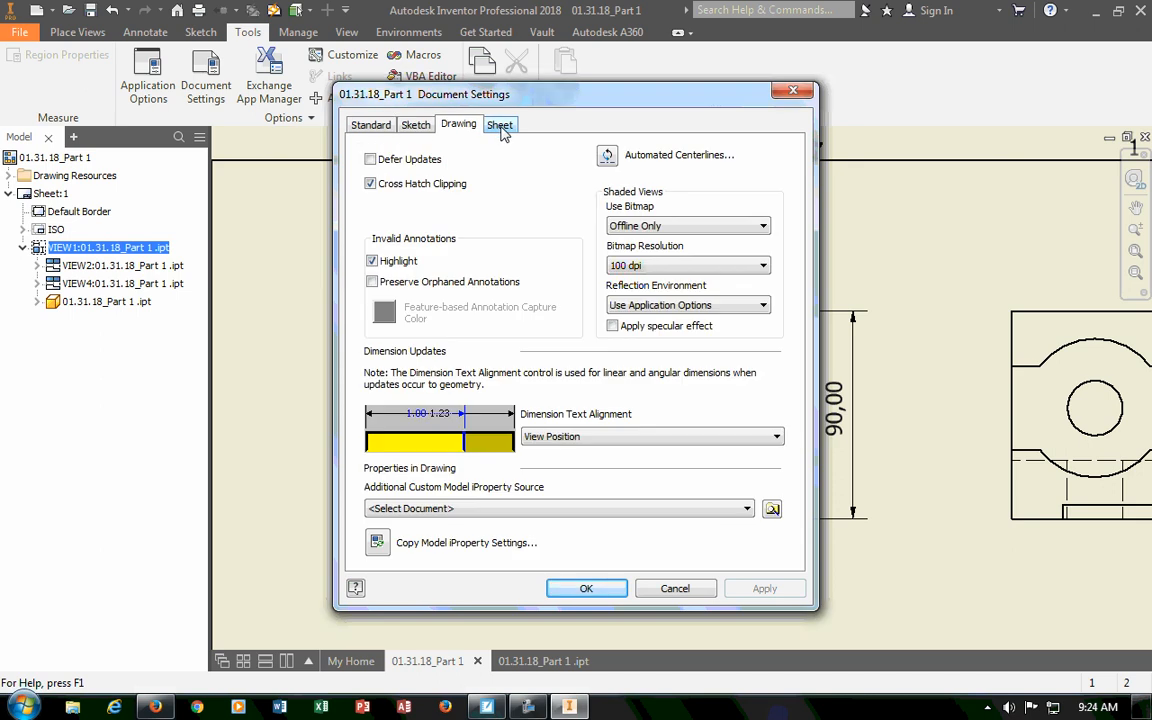
{"action": "left_click", "coordinate": [500, 126]}
{"action": "left_click", "coordinate": [460, 126]}
{"action": "left_click", "coordinate": [416, 126]}
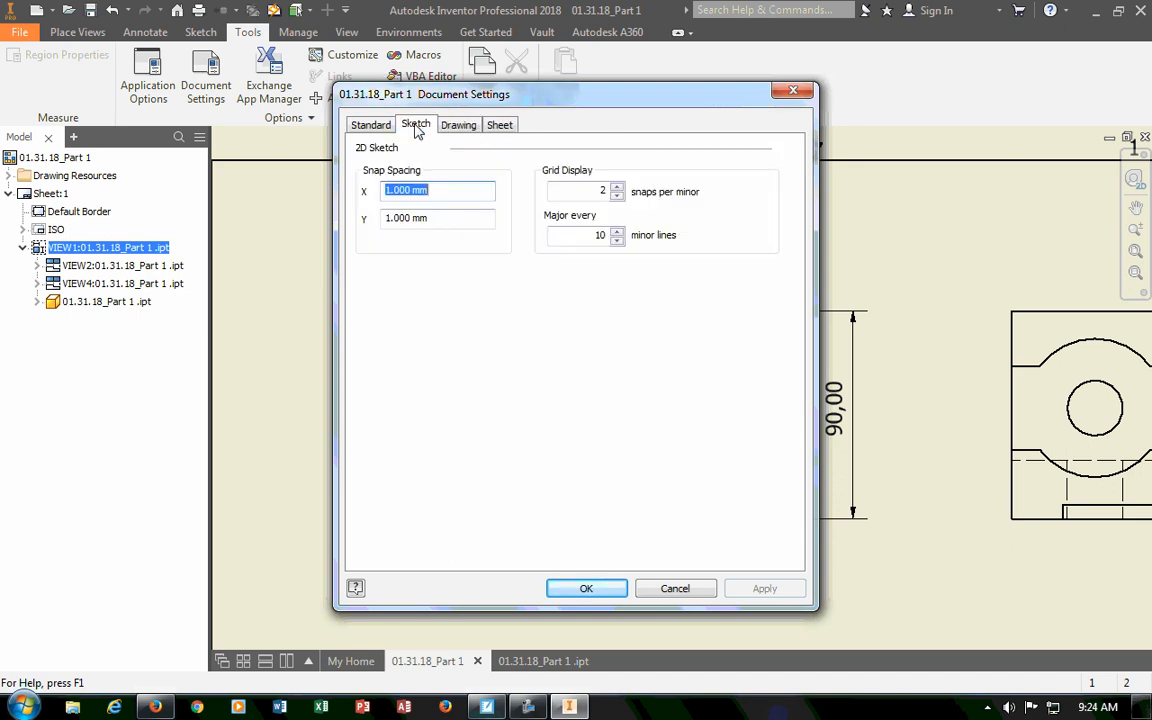
{"action": "left_click", "coordinate": [370, 124]}
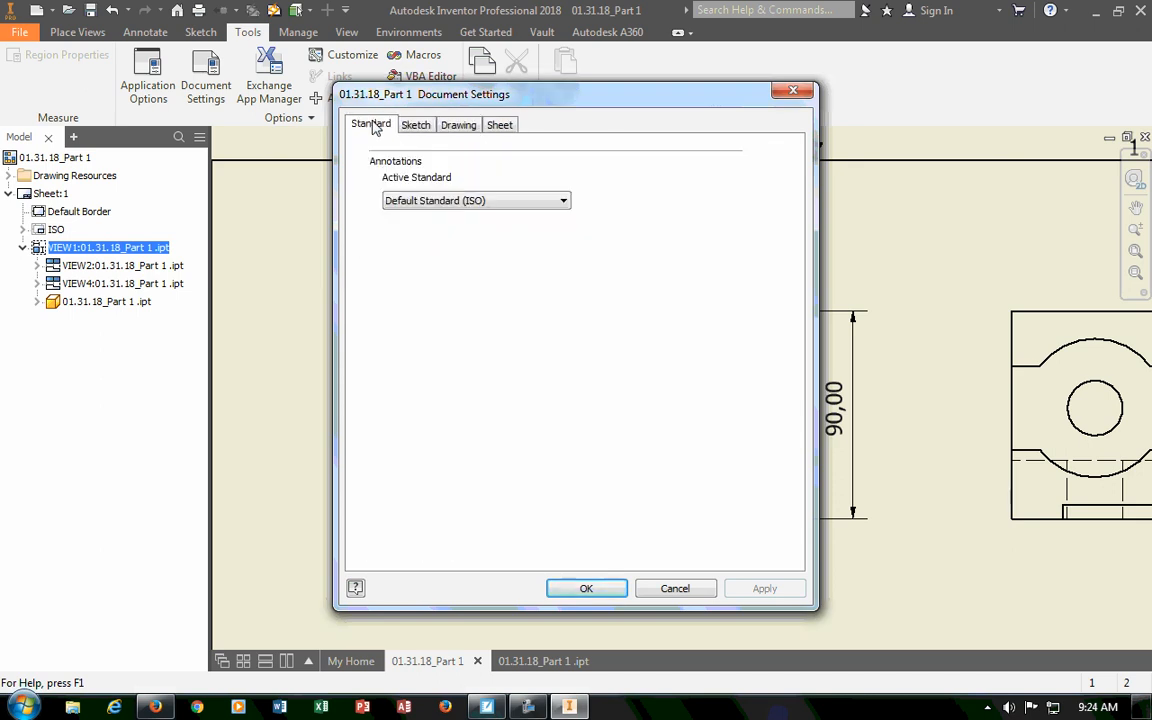
{"action": "left_click", "coordinate": [589, 591]}
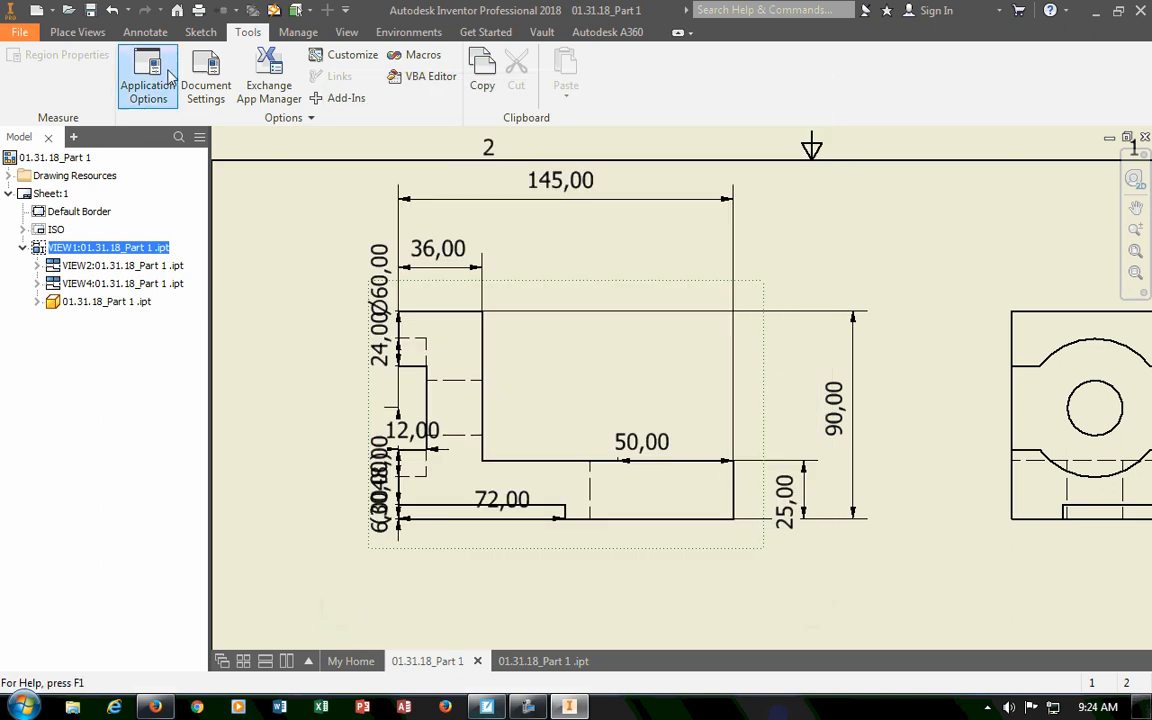
Enable retrieving all model dimensions on view placement in the application's drawing defaults.
{"action": "left_click", "coordinate": [148, 77]}
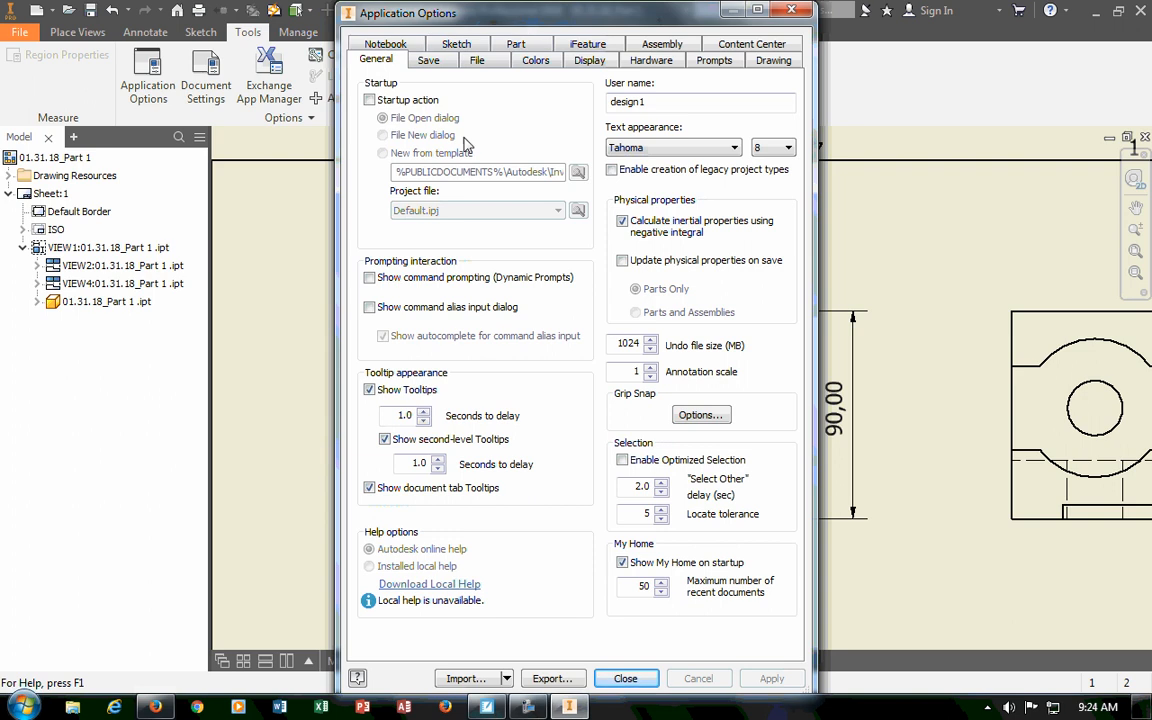
{"action": "left_click", "coordinate": [775, 60]}
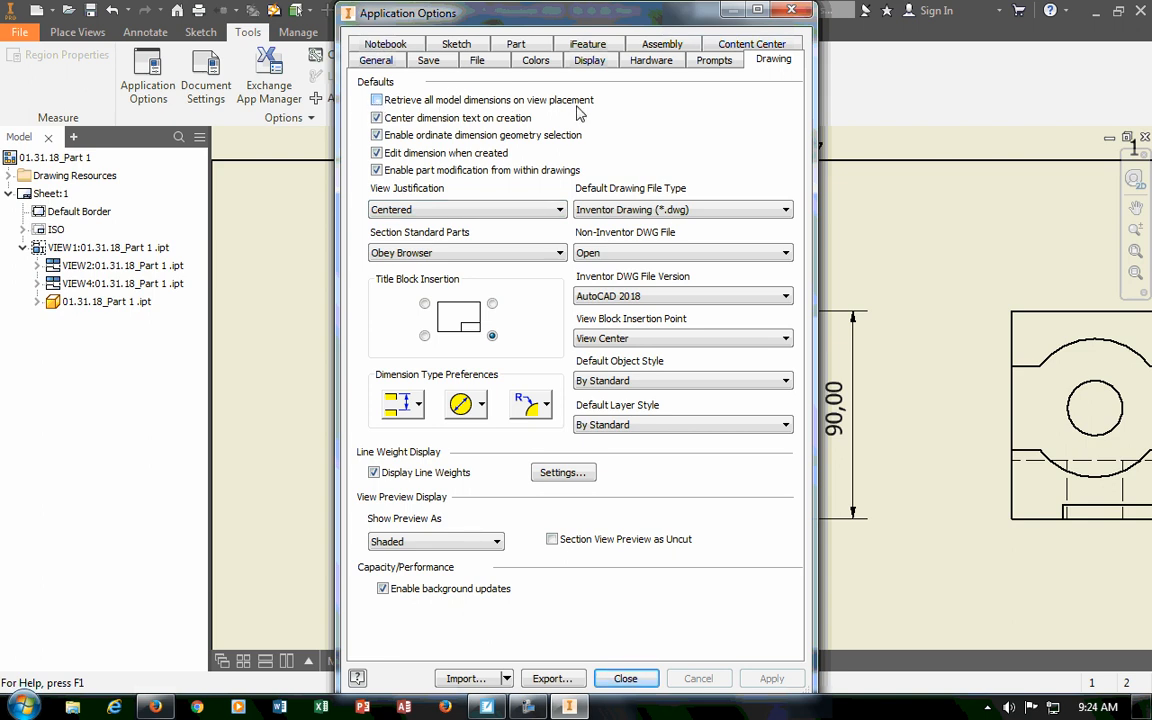
{"action": "left_click", "coordinate": [376, 101]}
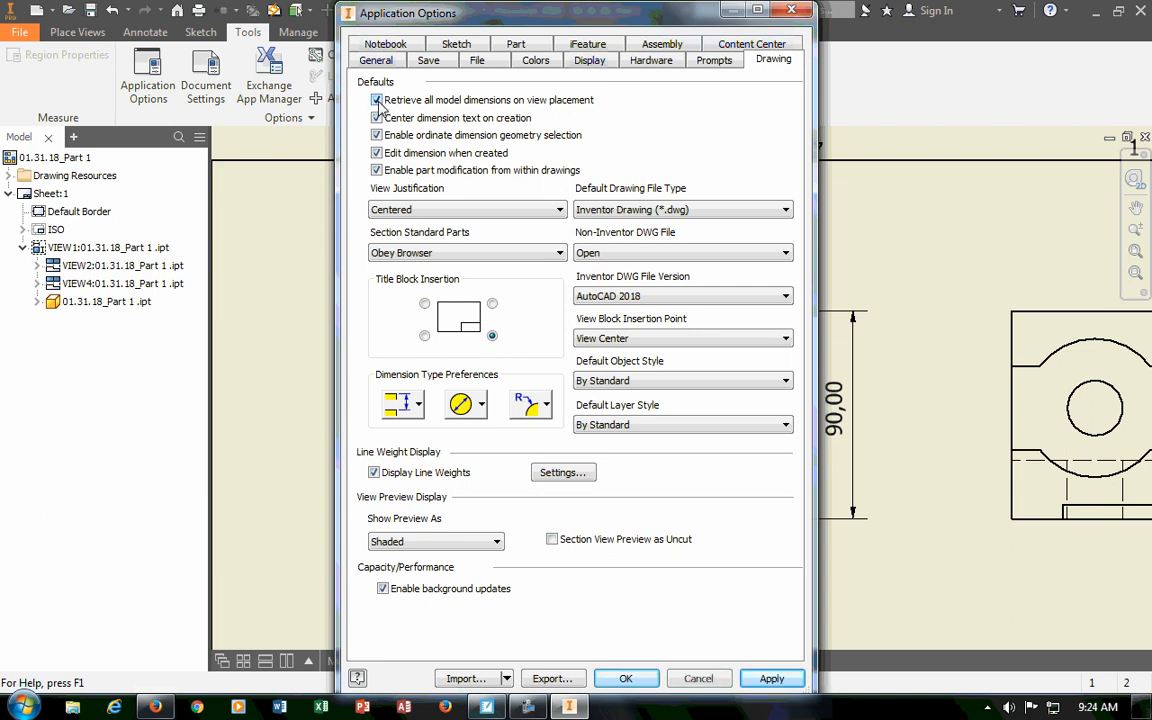
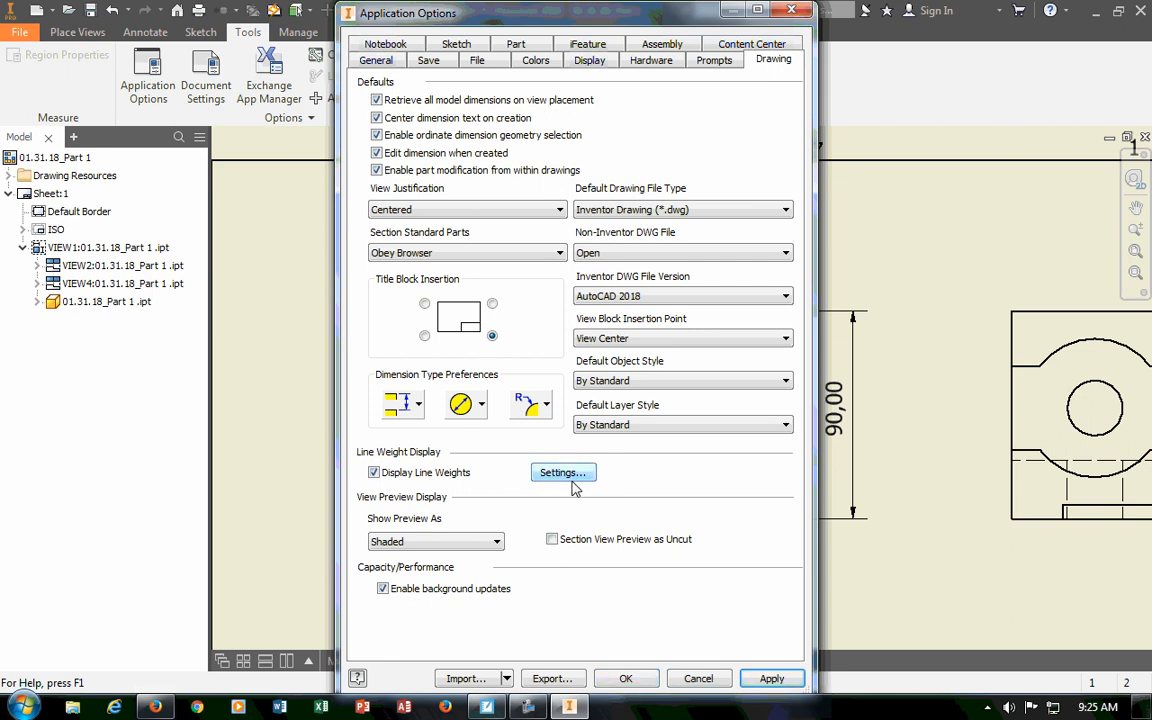
Review the line weight display settings and the linear, diameter and radius dimension type preferences in the drawing options.
{"action": "left_click", "coordinate": [573, 482]}
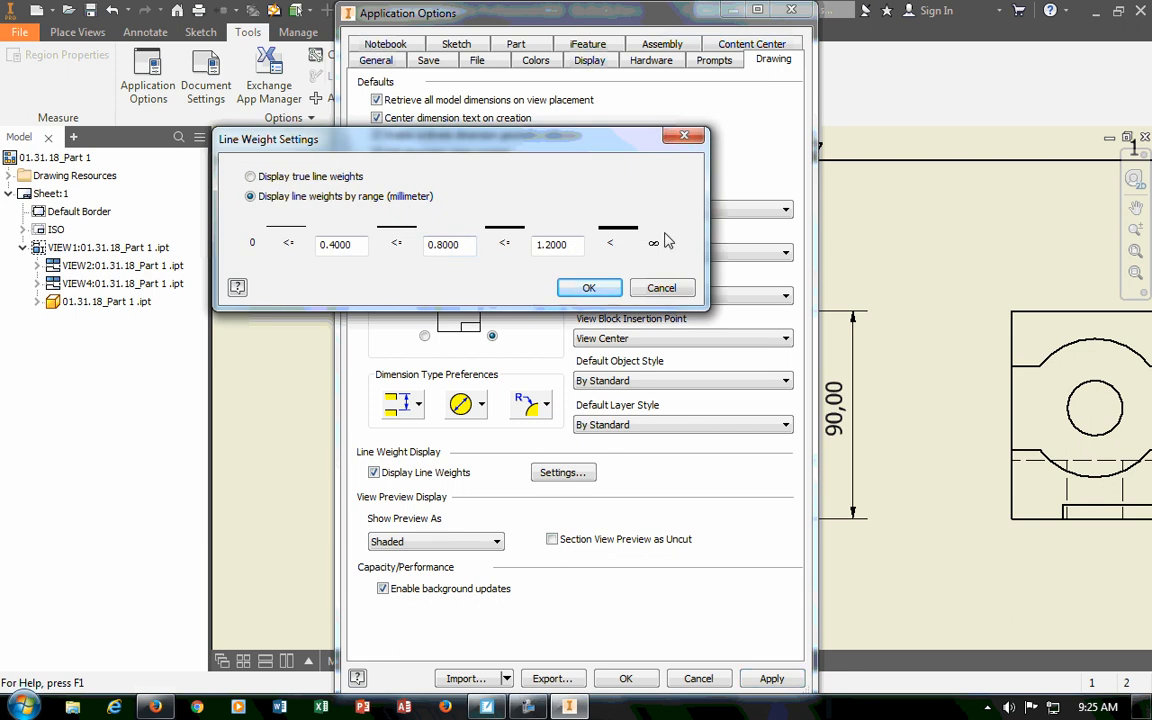
{"action": "left_click", "coordinate": [610, 286]}
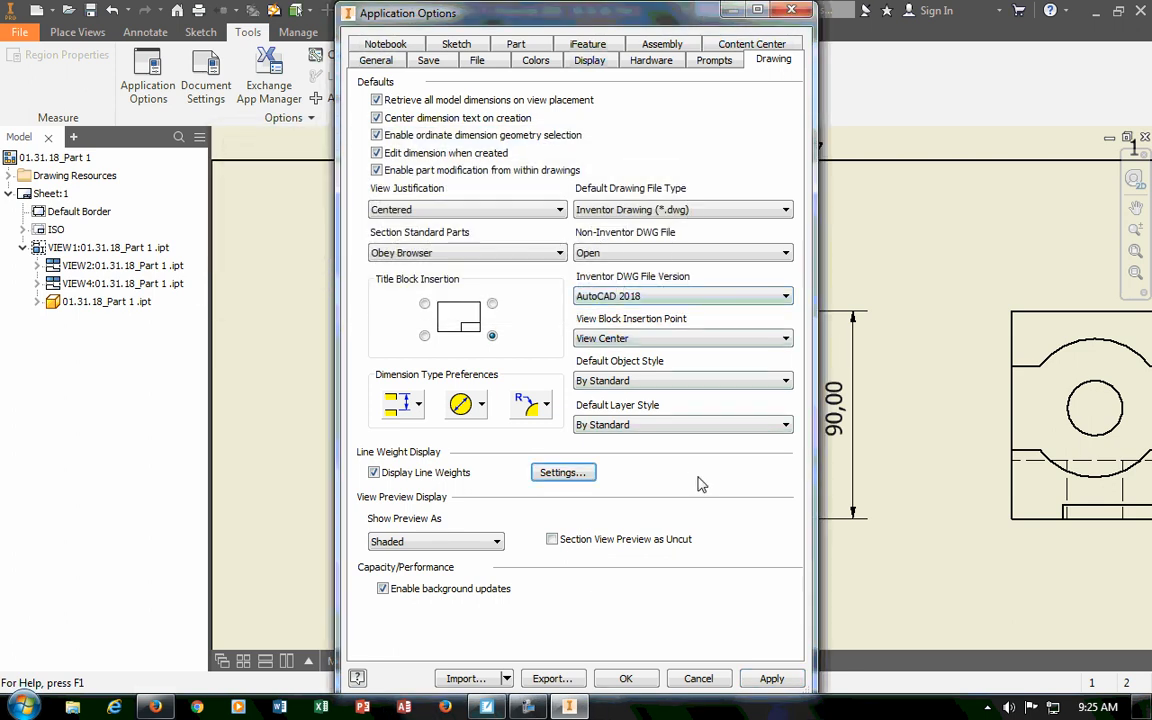
{"action": "left_click", "coordinate": [419, 406]}
{"action": "left_click", "coordinate": [481, 404]}
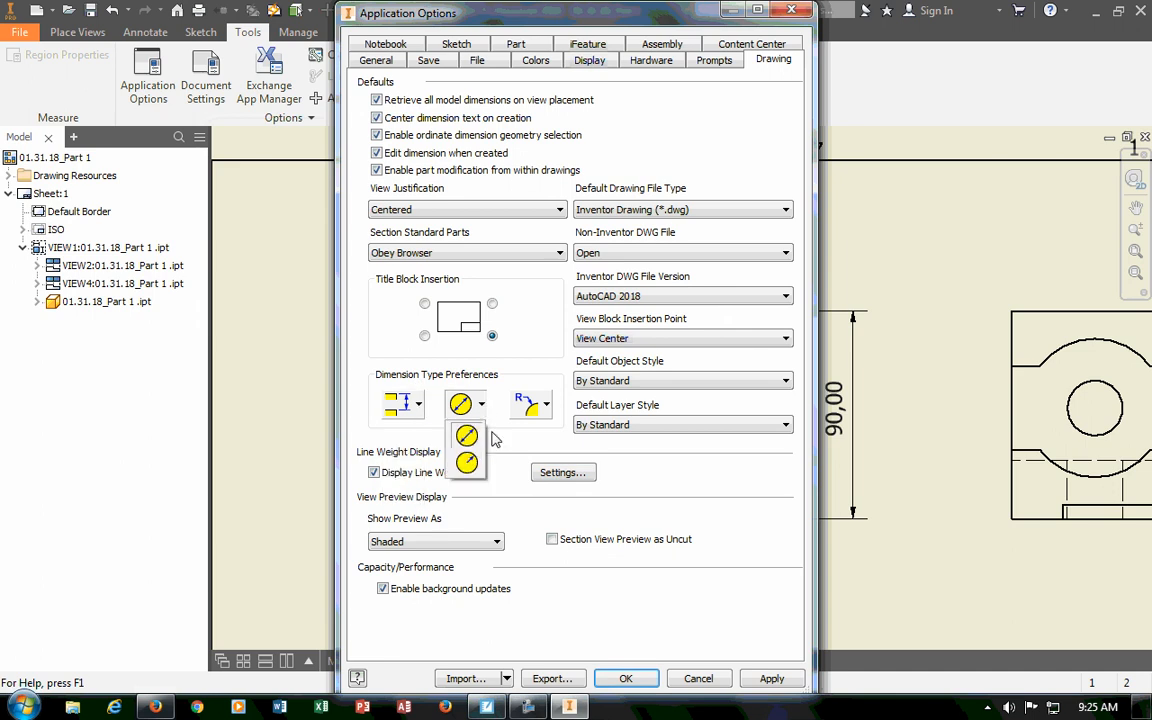
{"action": "left_click", "coordinate": [546, 404]}
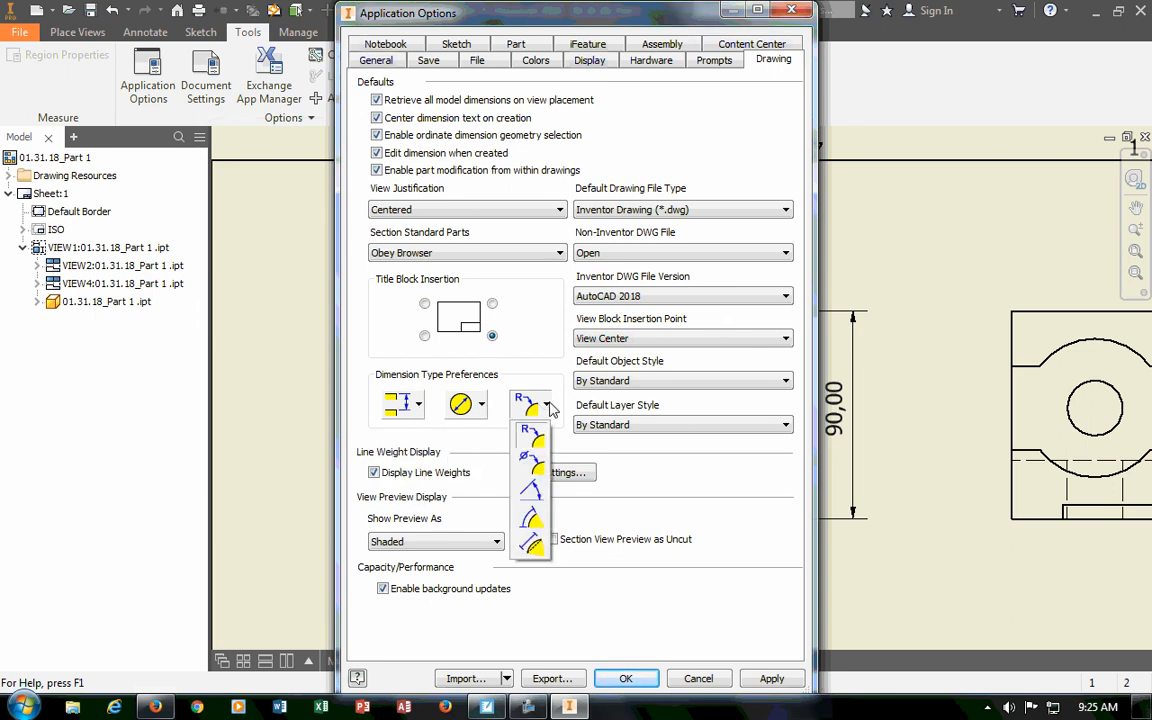
{"action": "left_click", "coordinate": [715, 465]}
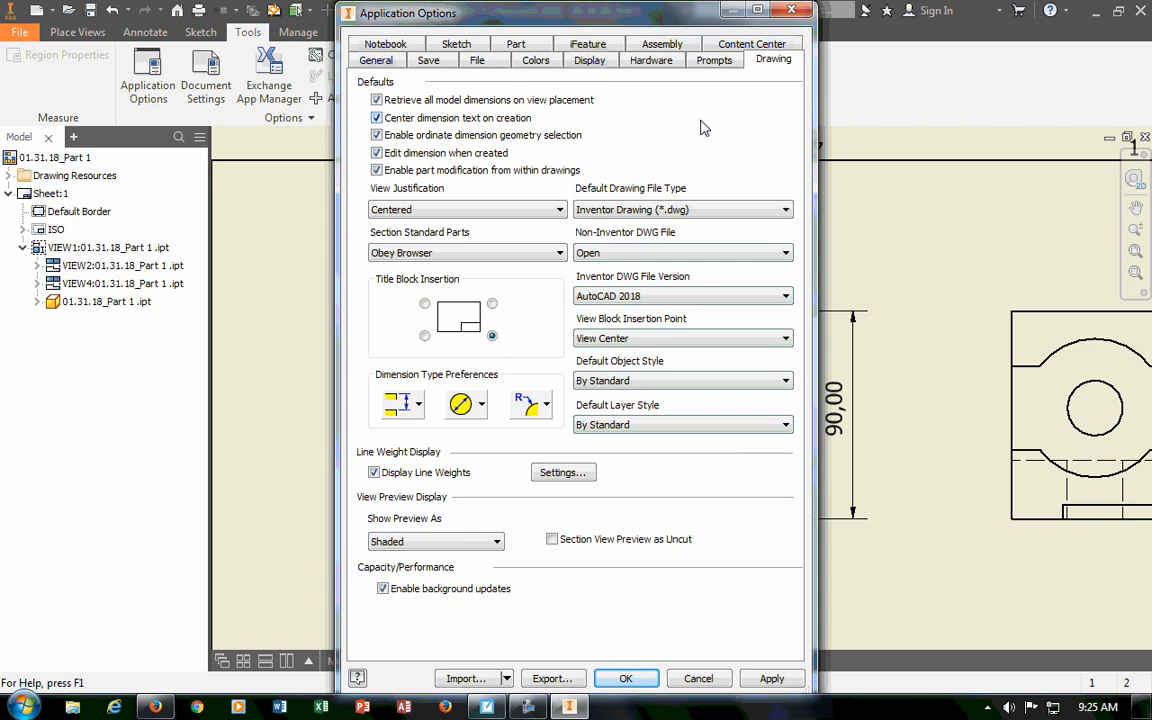
Review the application's display, notebook, save, general and file options, including the default templates path.
{"action": "left_click", "coordinate": [591, 61]}
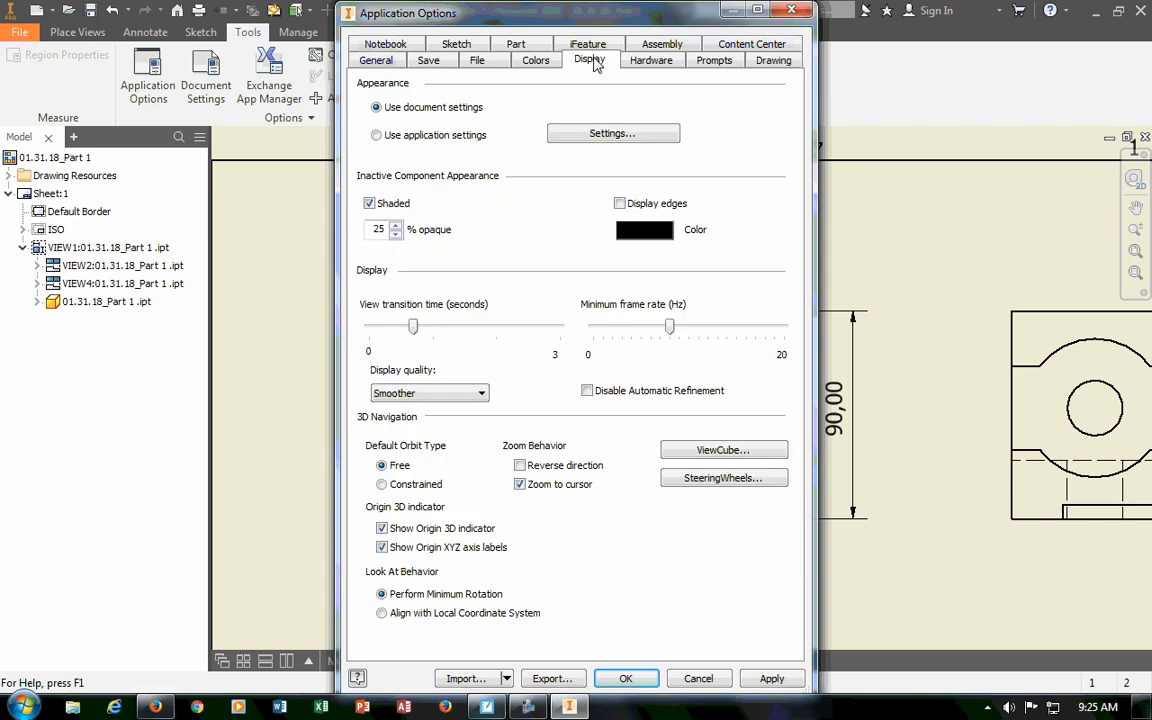
{"action": "left_click", "coordinate": [386, 46]}
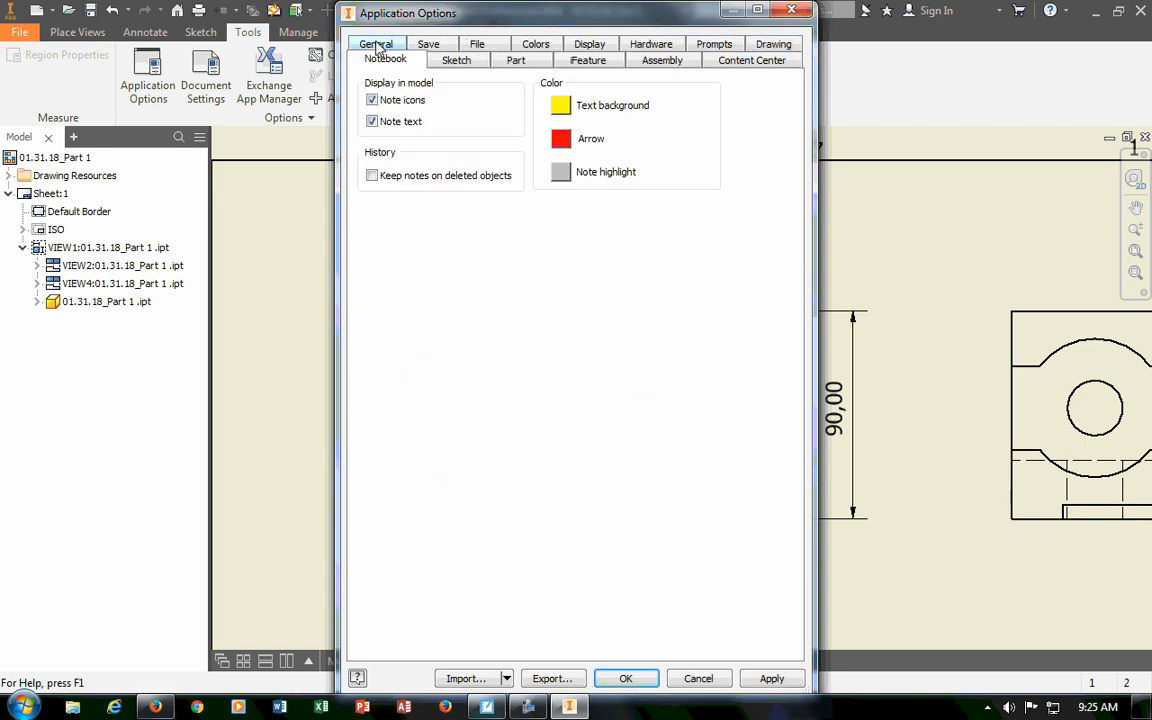
{"action": "left_click", "coordinate": [444, 46]}
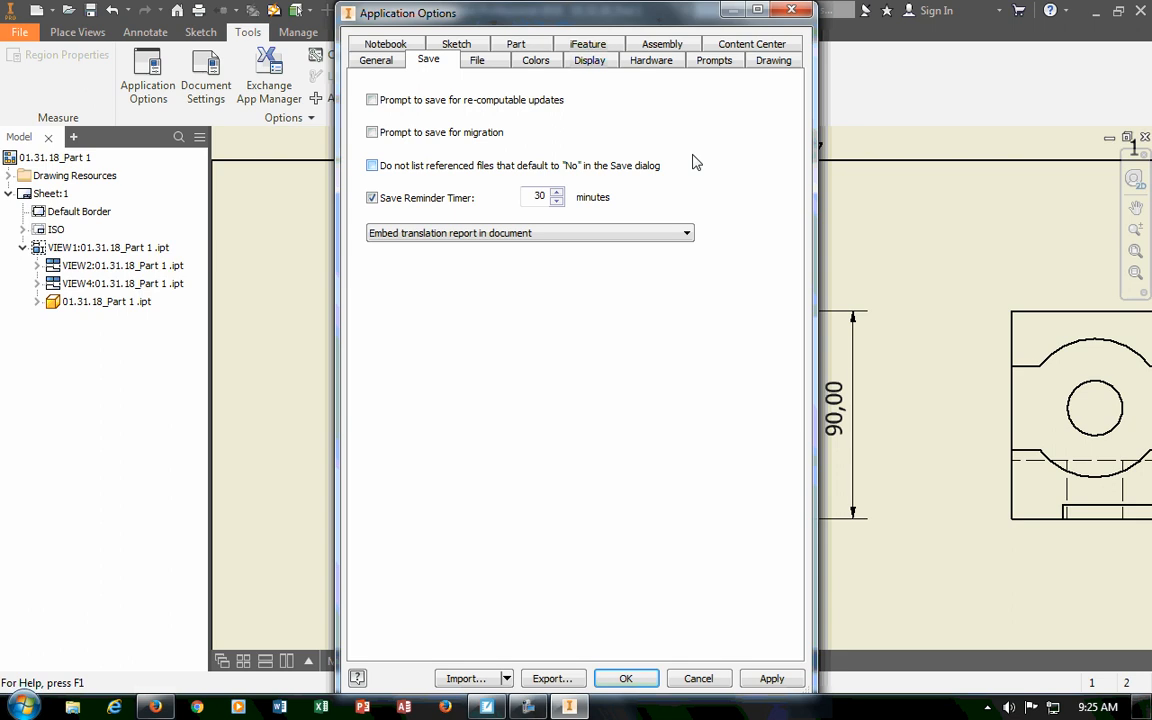
{"action": "left_click", "coordinate": [492, 65]}
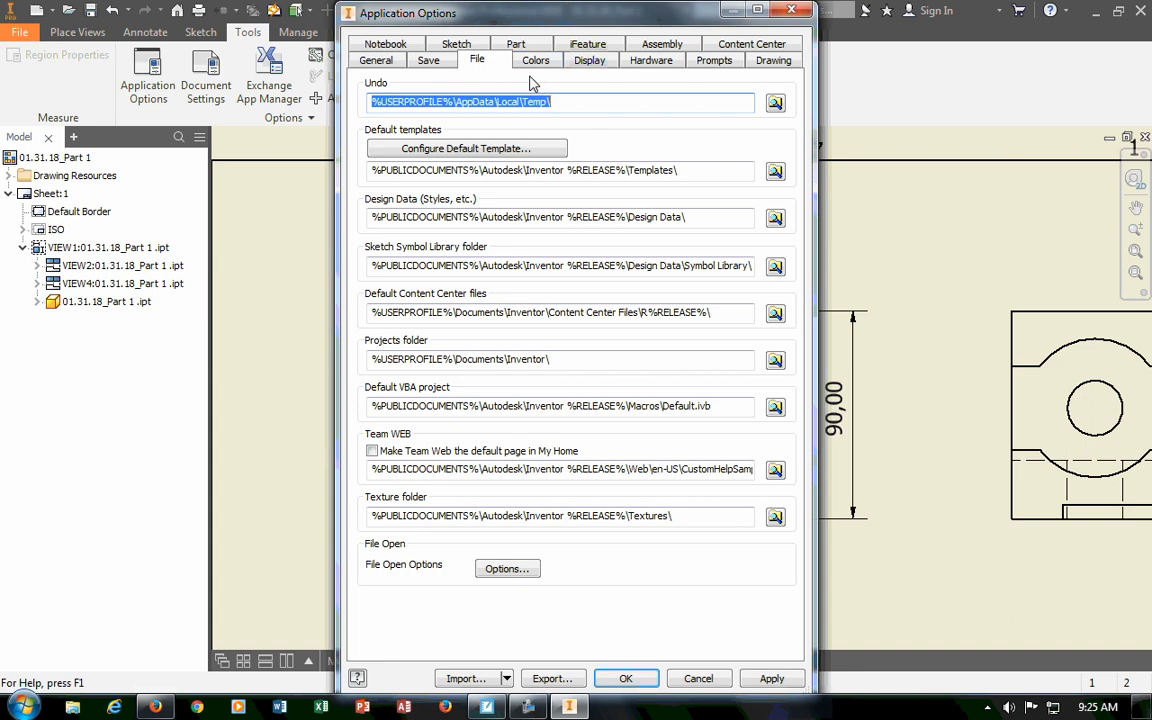
{"action": "left_click", "coordinate": [370, 62]}
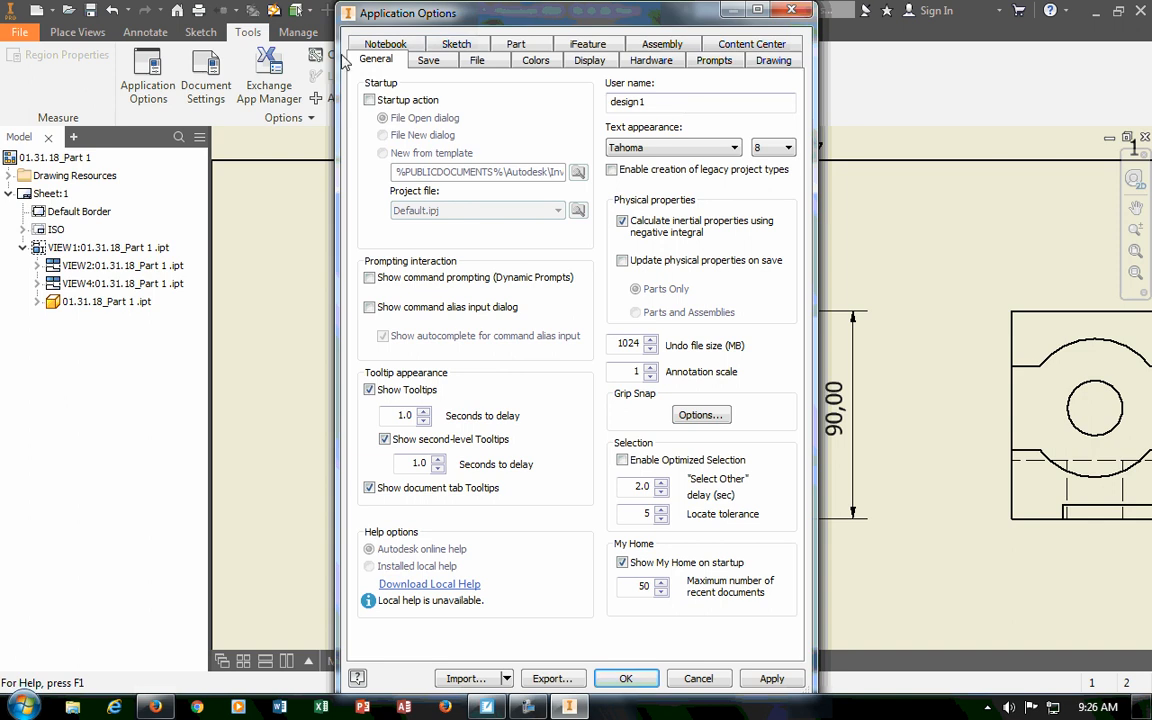
{"action": "left_click", "coordinate": [428, 61]}
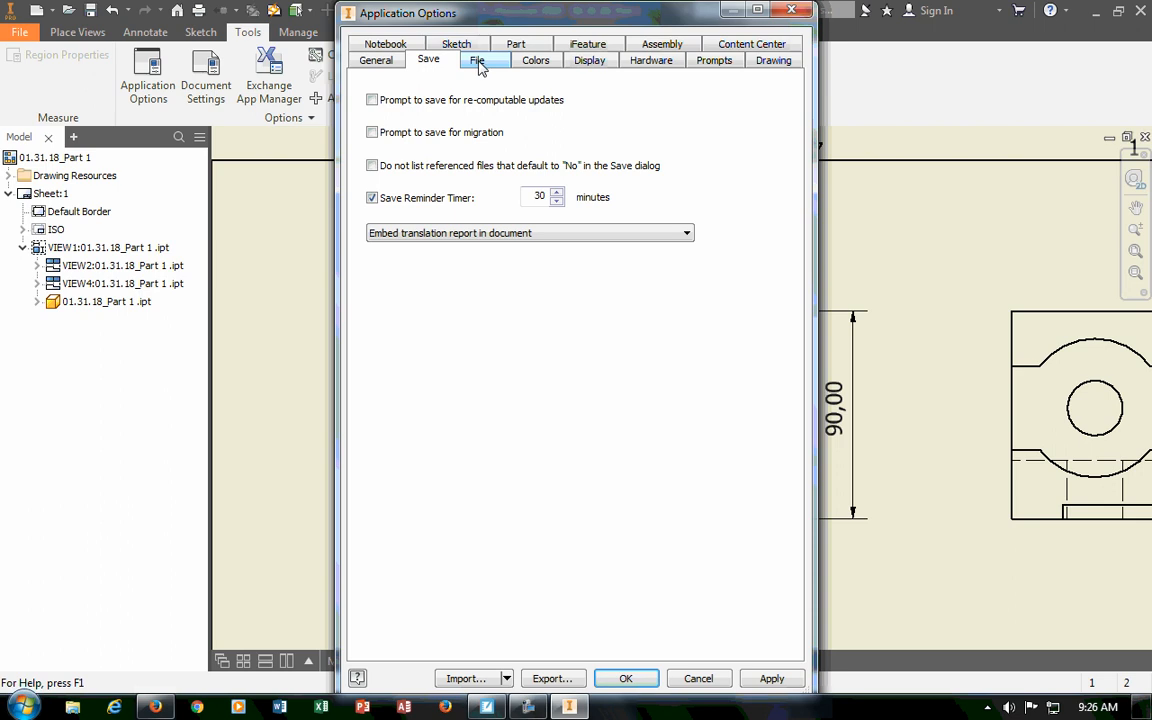
{"action": "left_click", "coordinate": [486, 64]}
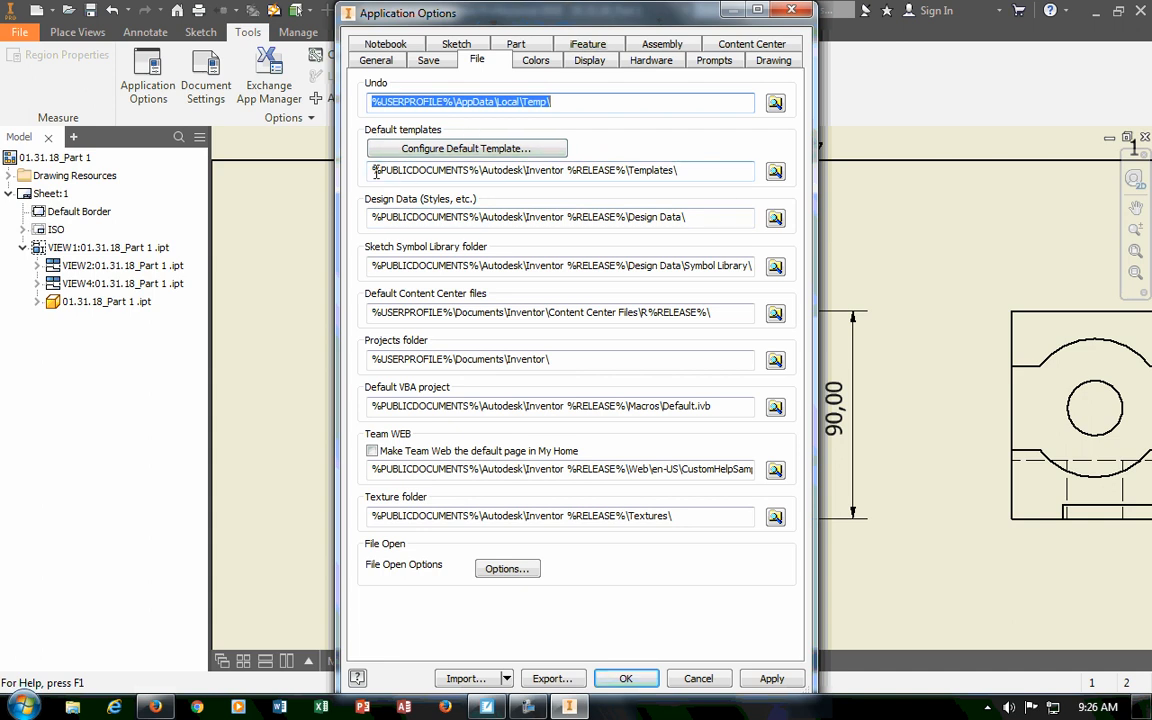
{"action": "left_click_drag", "start_coordinate": [376, 171], "coordinate": [773, 171]}
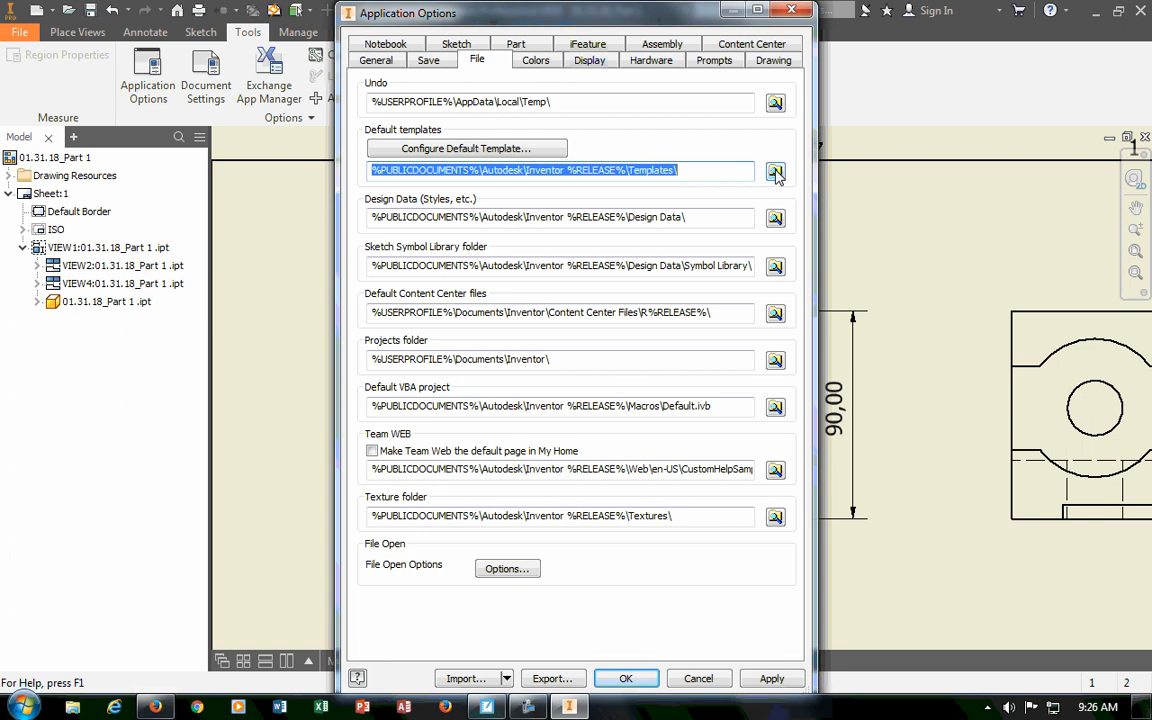
Preview the High Contrast and Presentation color schemes in the application options, and select Winter Day.
{"action": "left_click", "coordinate": [538, 62]}
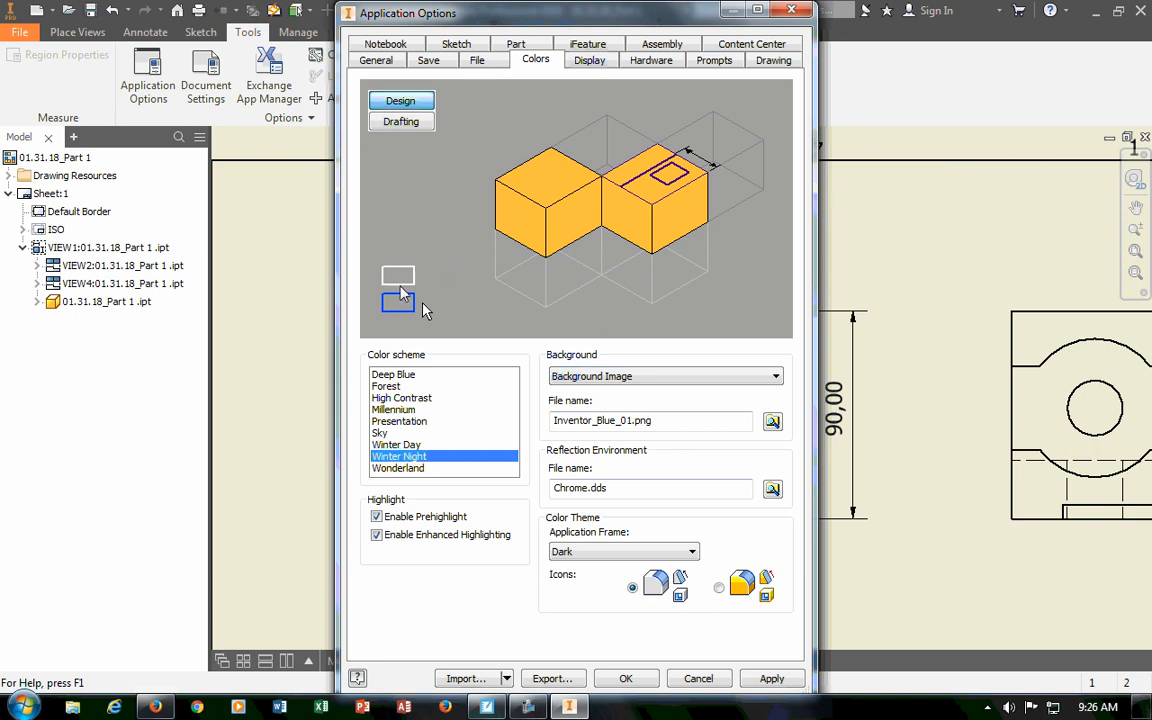
{"action": "left_click", "coordinate": [388, 397]}
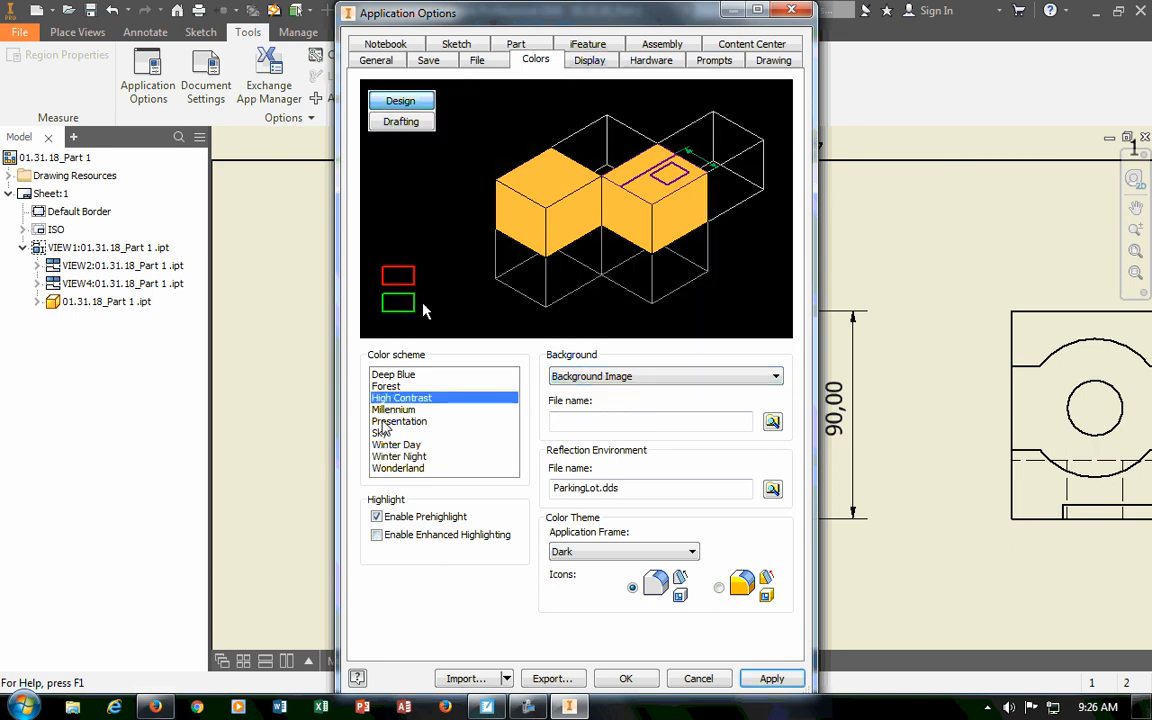
{"action": "left_click", "coordinate": [384, 421]}
{"action": "left_click", "coordinate": [396, 444]}
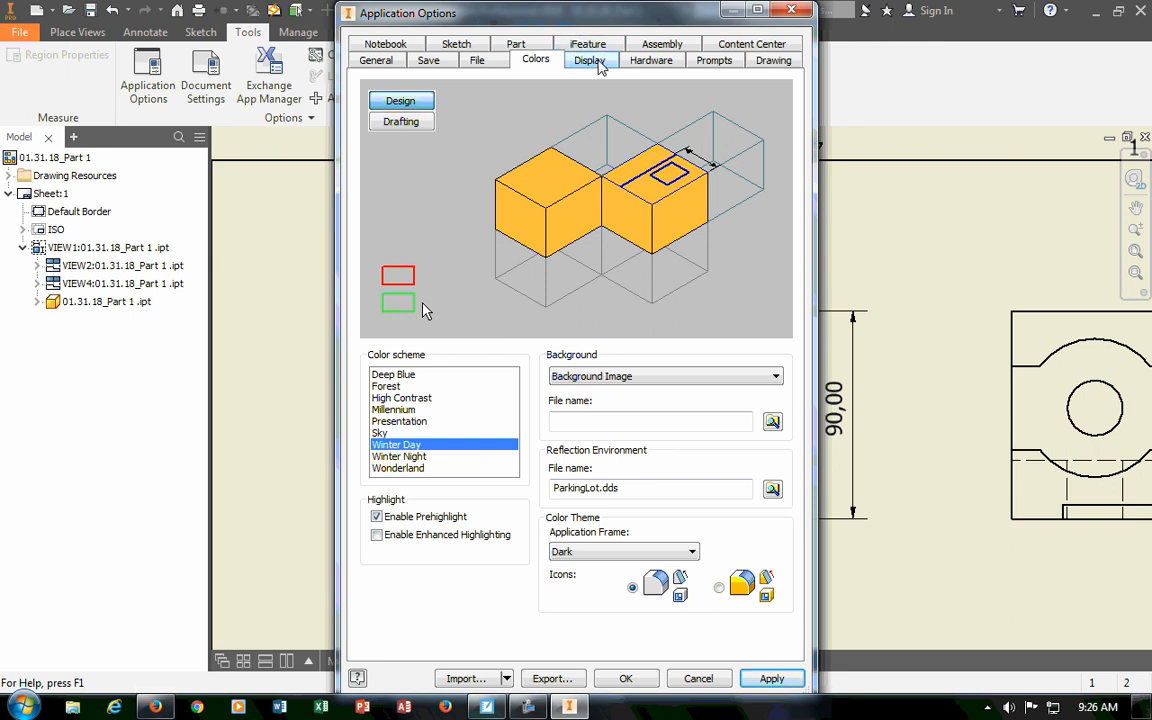
Review the display, hardware, prompts and drawing settings in the application options.
{"action": "left_click", "coordinate": [598, 62]}
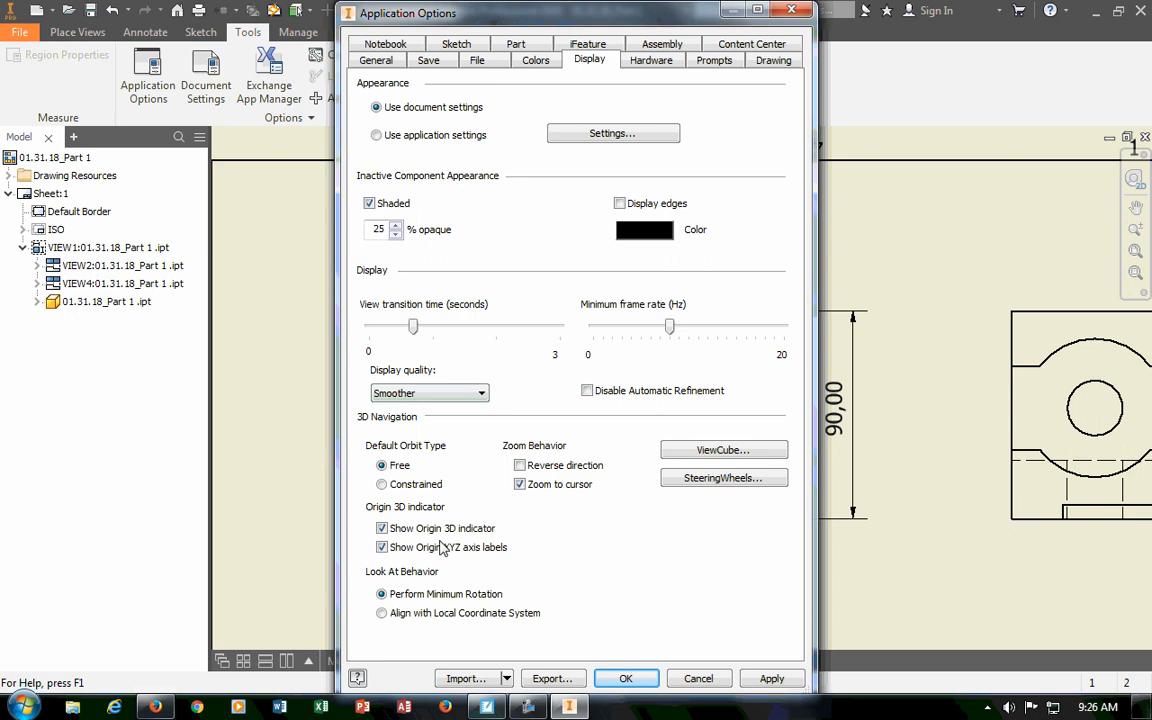
{"action": "left_click", "coordinate": [651, 62]}
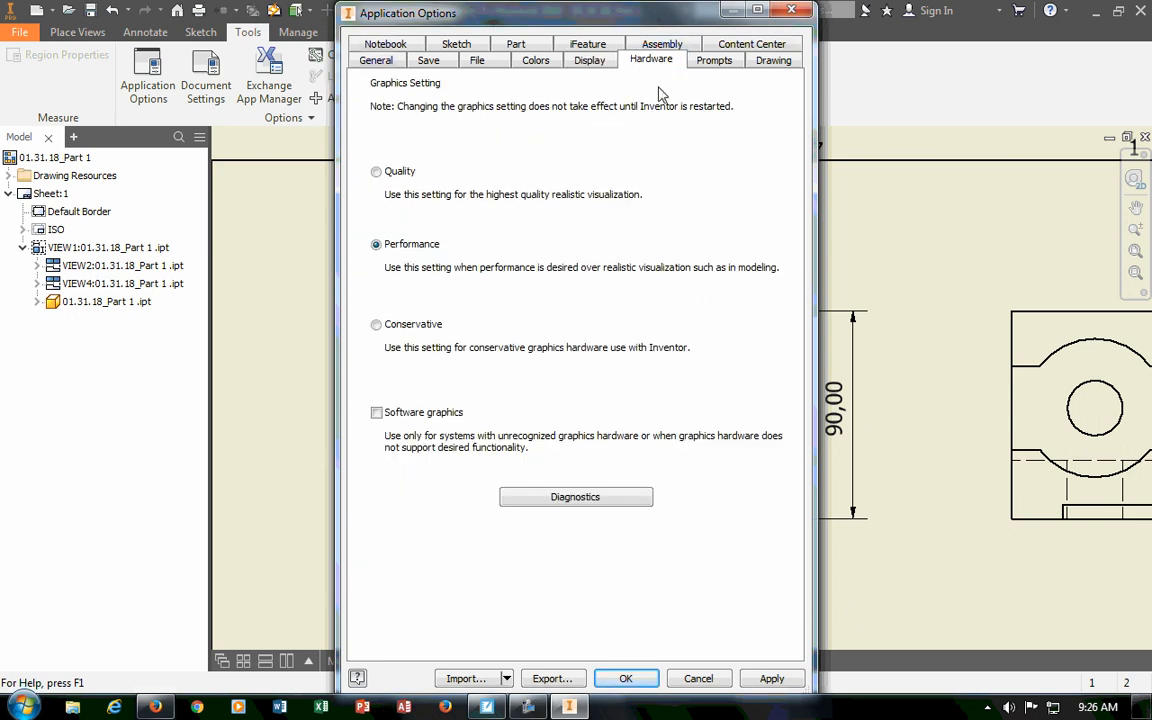
{"action": "left_click", "coordinate": [710, 62]}
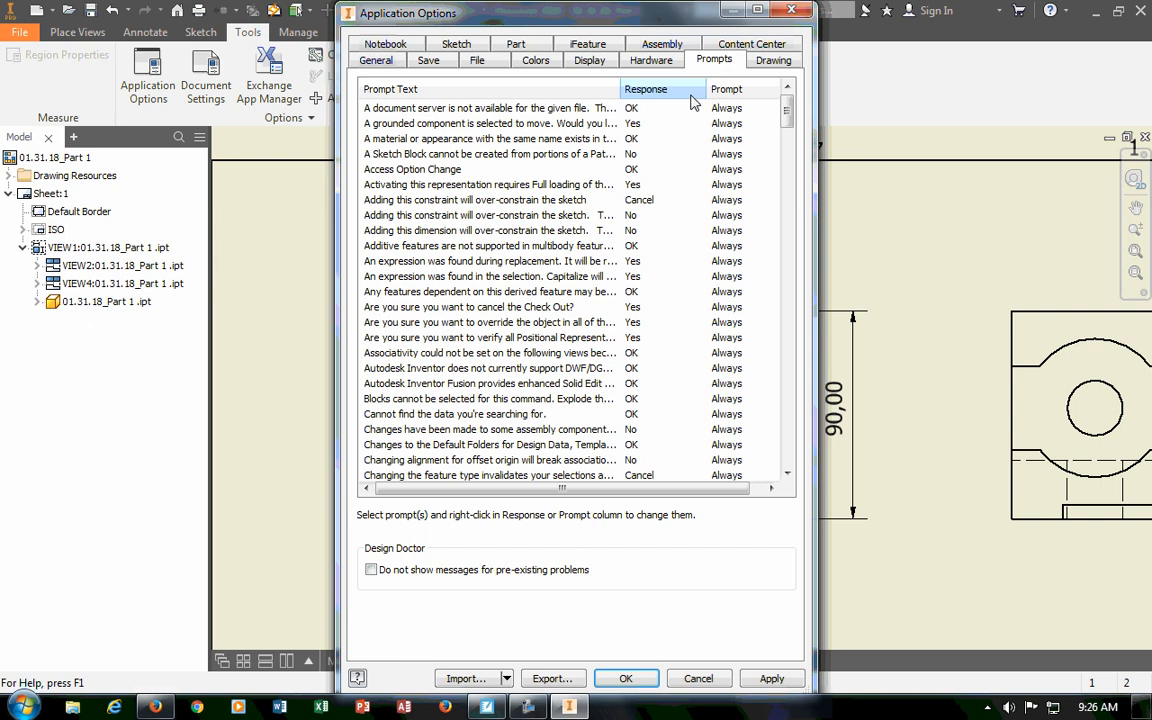
{"action": "left_click", "coordinate": [773, 62]}
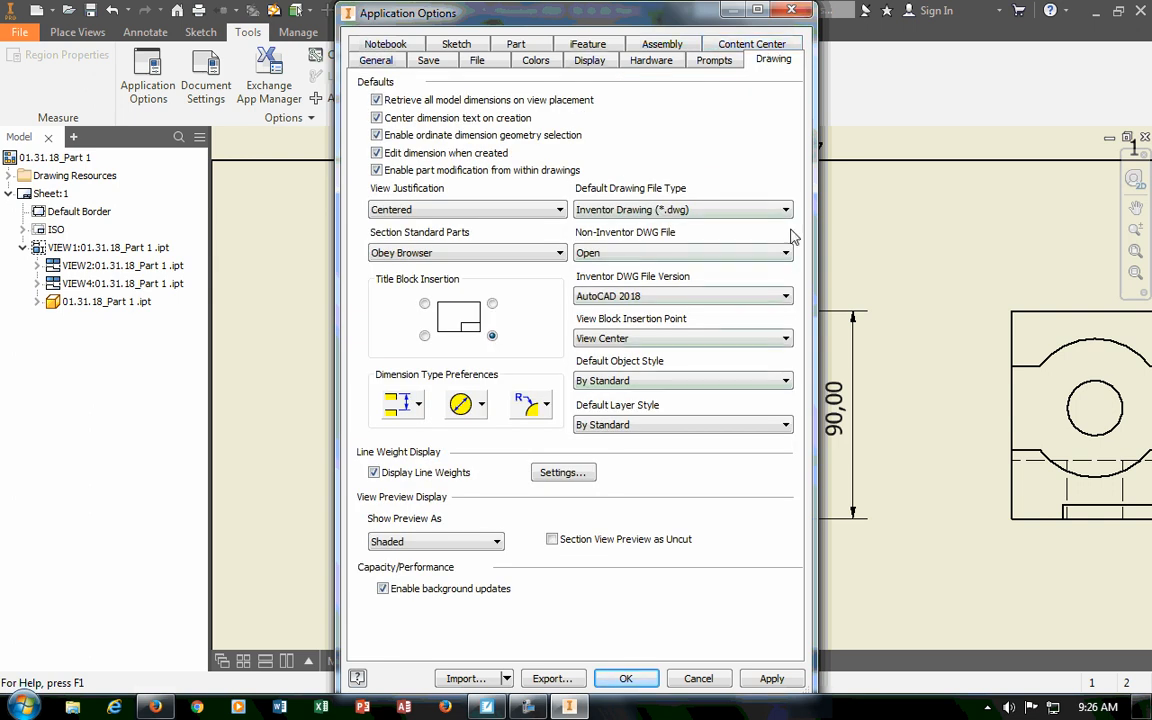
Review the notebook, save, file, part, iFeature and assembly application options, and return to the drawing settings.
{"action": "left_click", "coordinate": [382, 45]}
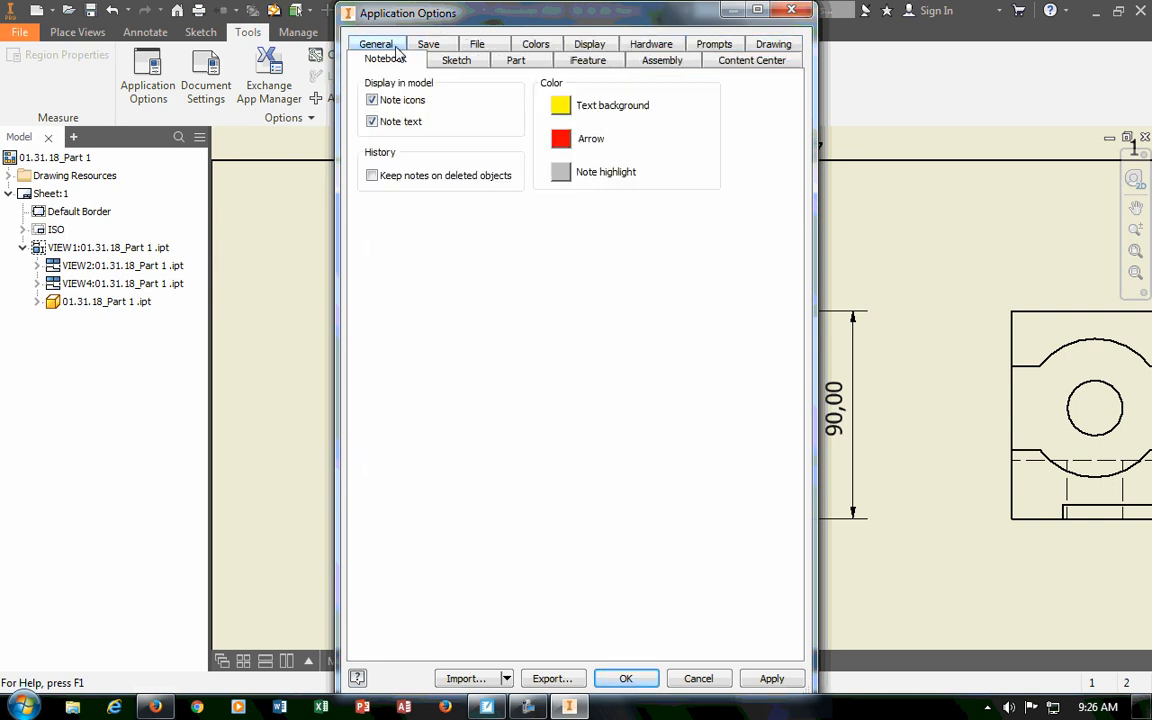
{"action": "left_click", "coordinate": [450, 42]}
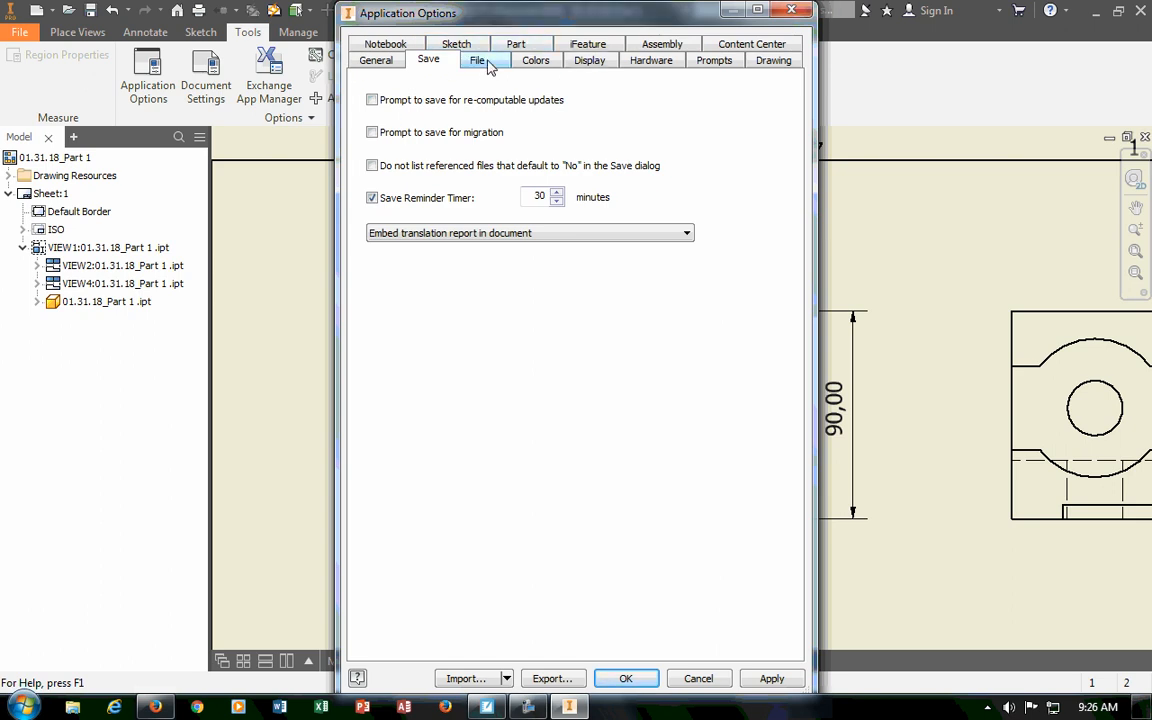
{"action": "left_click", "coordinate": [482, 63]}
{"action": "left_click", "coordinate": [525, 47]}
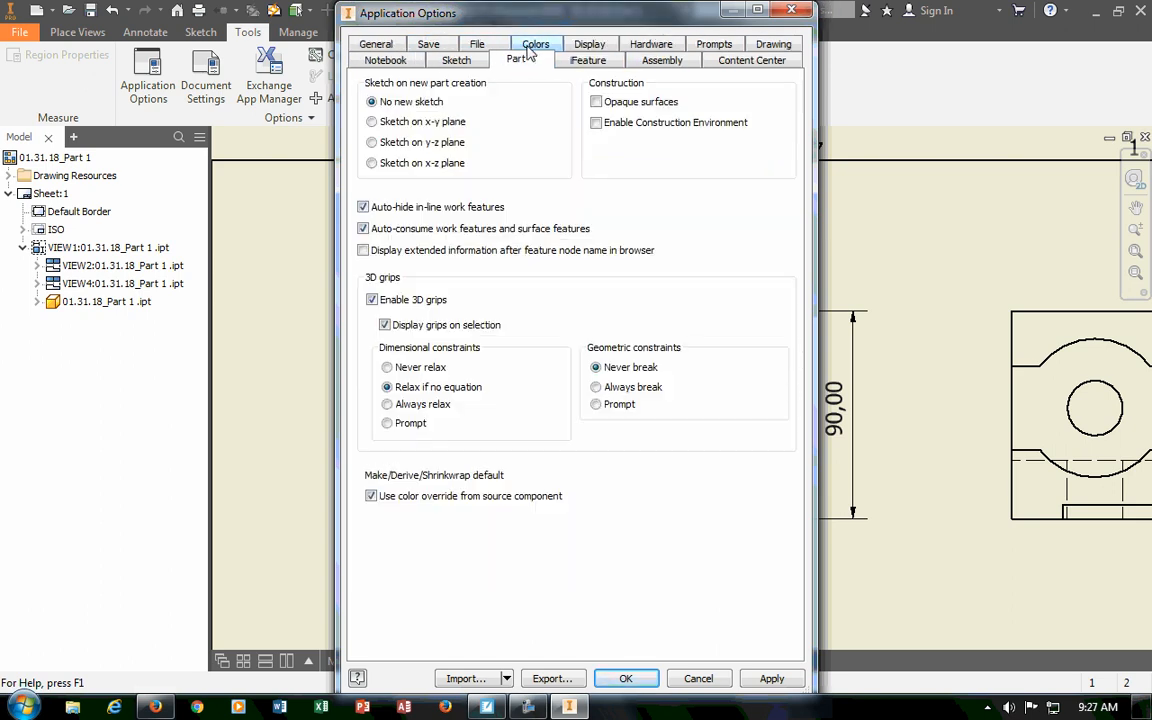
{"action": "left_click", "coordinate": [598, 46]}
{"action": "left_click", "coordinate": [663, 45]}
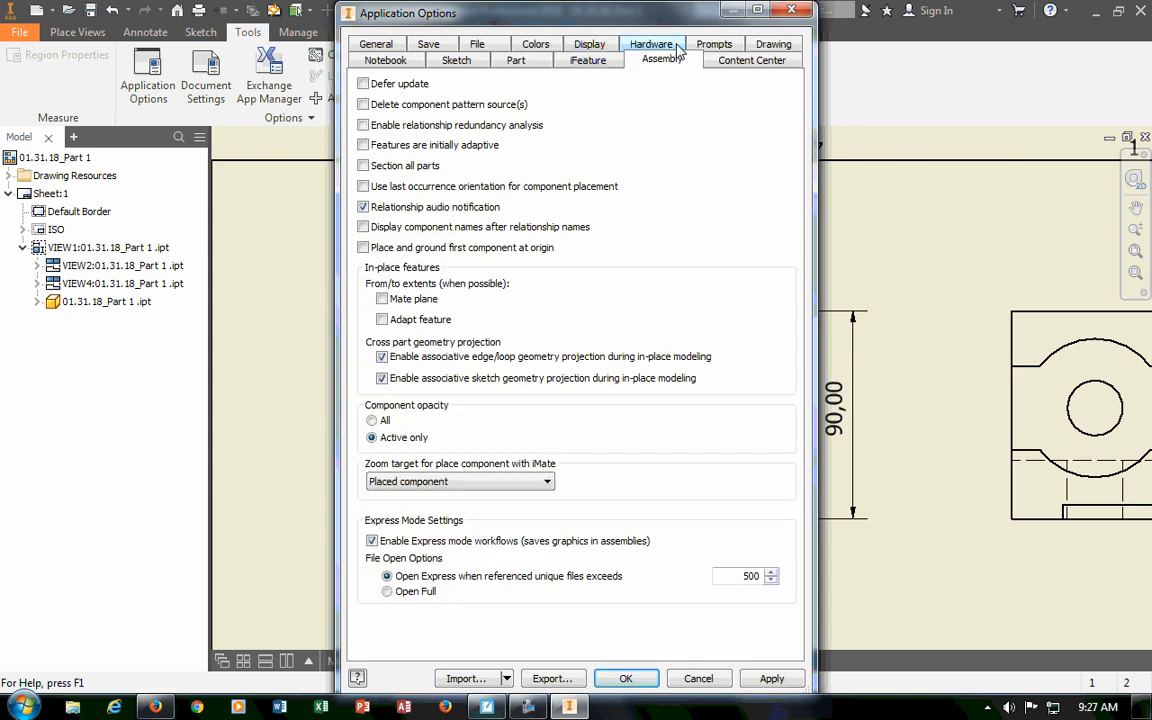
{"action": "left_click", "coordinate": [712, 45]}
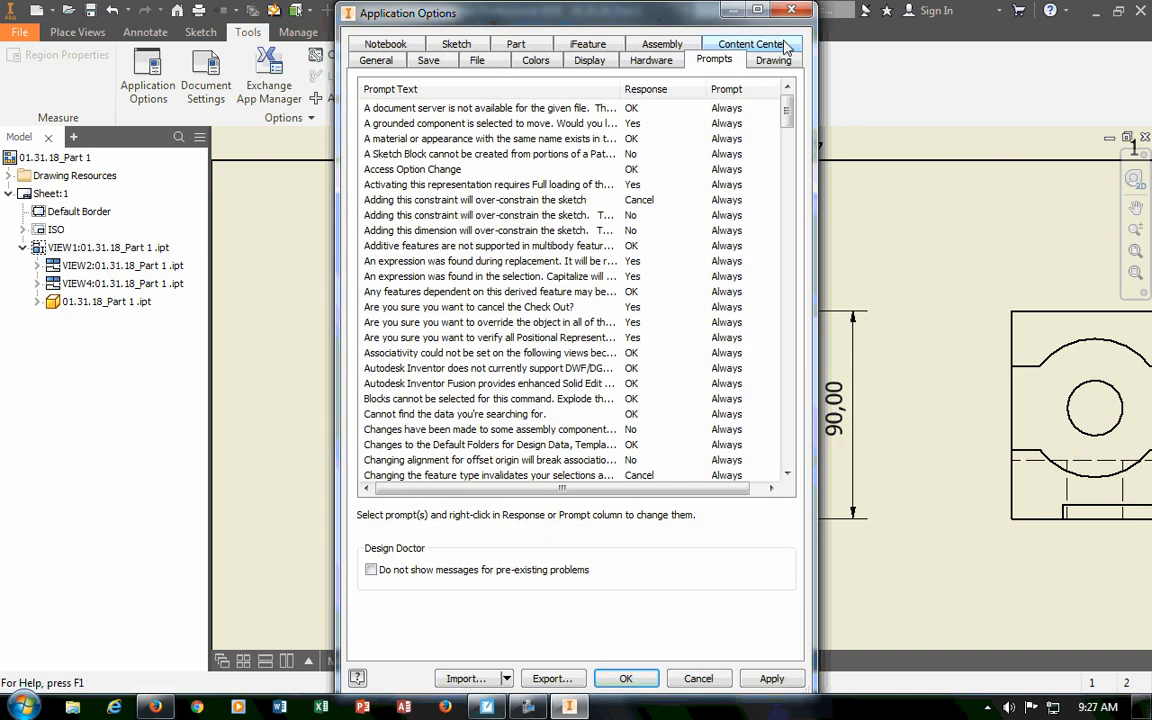
{"action": "left_click", "coordinate": [774, 62]}
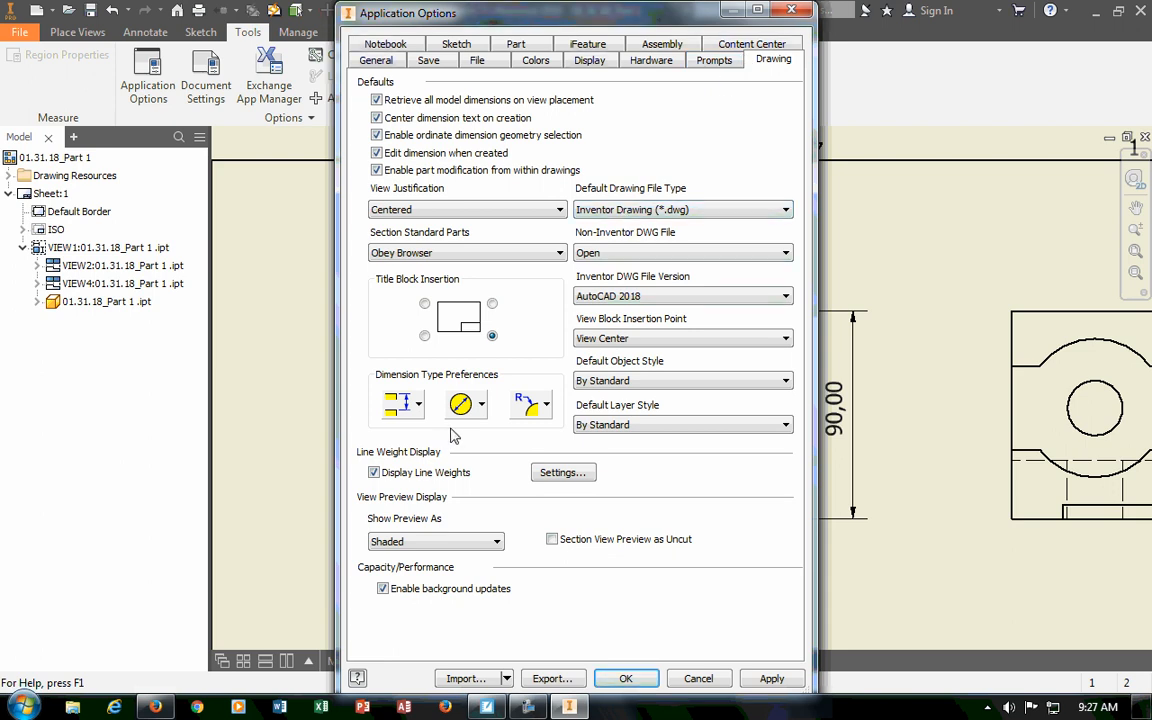
Set the drawing view preview to Bounding Box and accept the application options.
{"action": "scroll", "coordinate": [437, 539], "scroll_direction": "down", "scroll_amount": 1}
{"action": "left_click", "coordinate": [508, 679]}
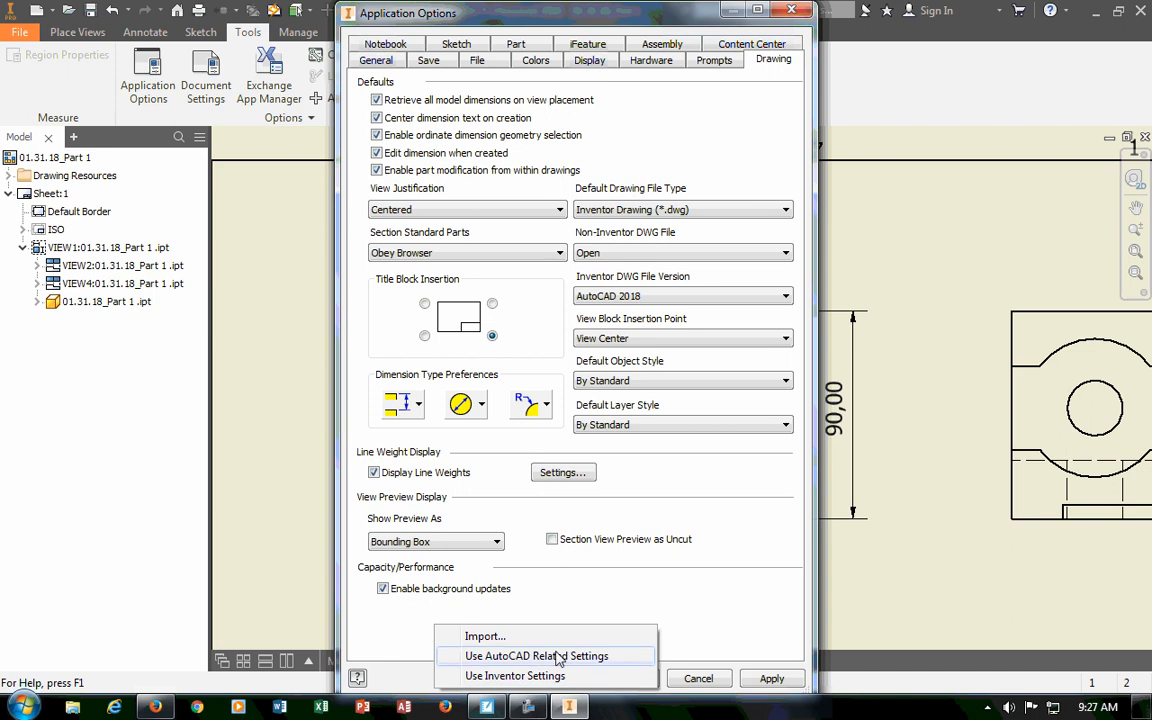
{"action": "left_click", "coordinate": [608, 614]}
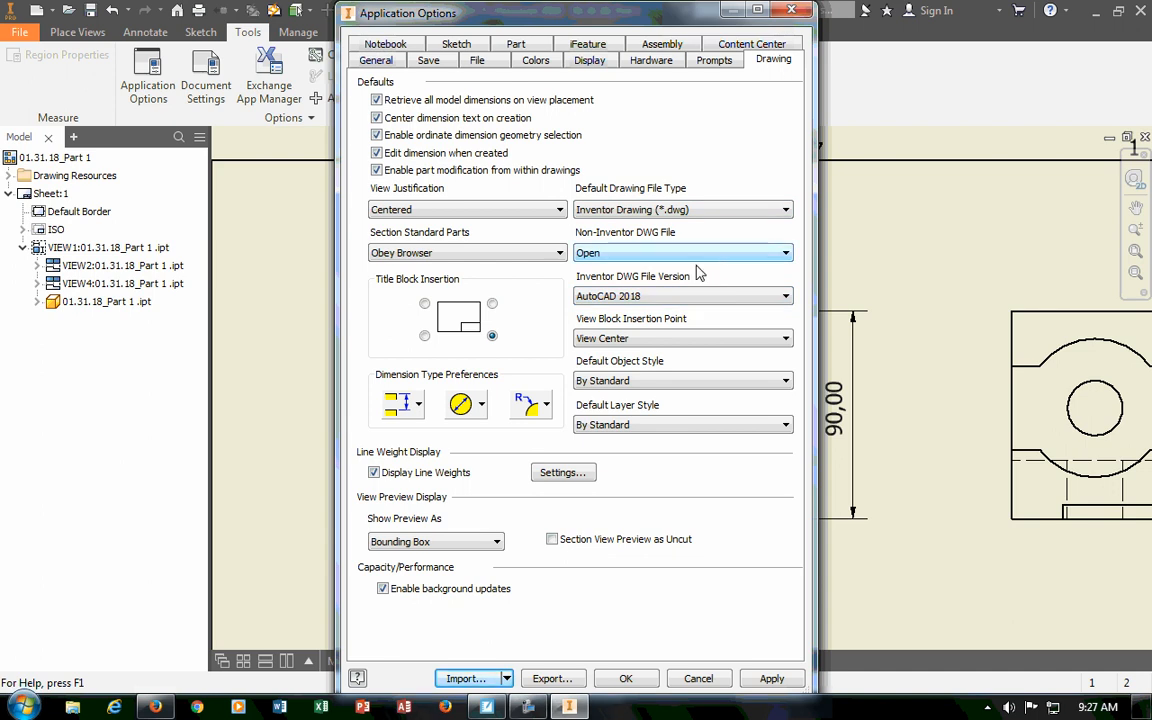
{"action": "left_click", "coordinate": [428, 62]}
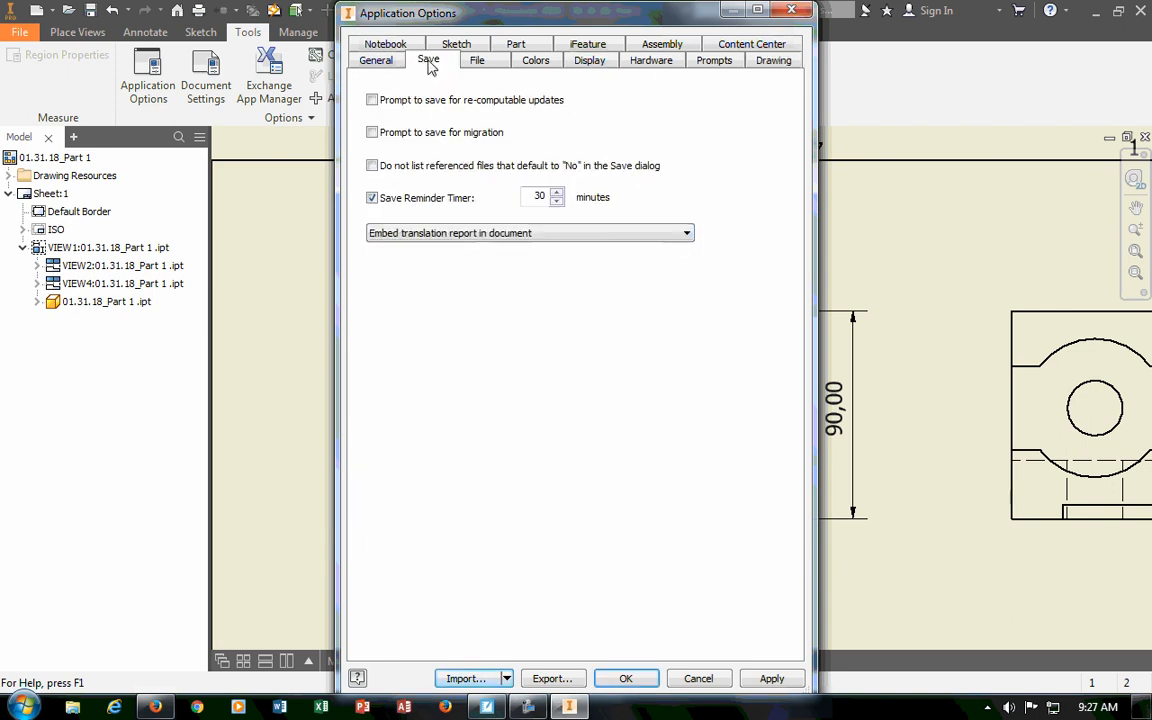
{"action": "left_click", "coordinate": [626, 678]}
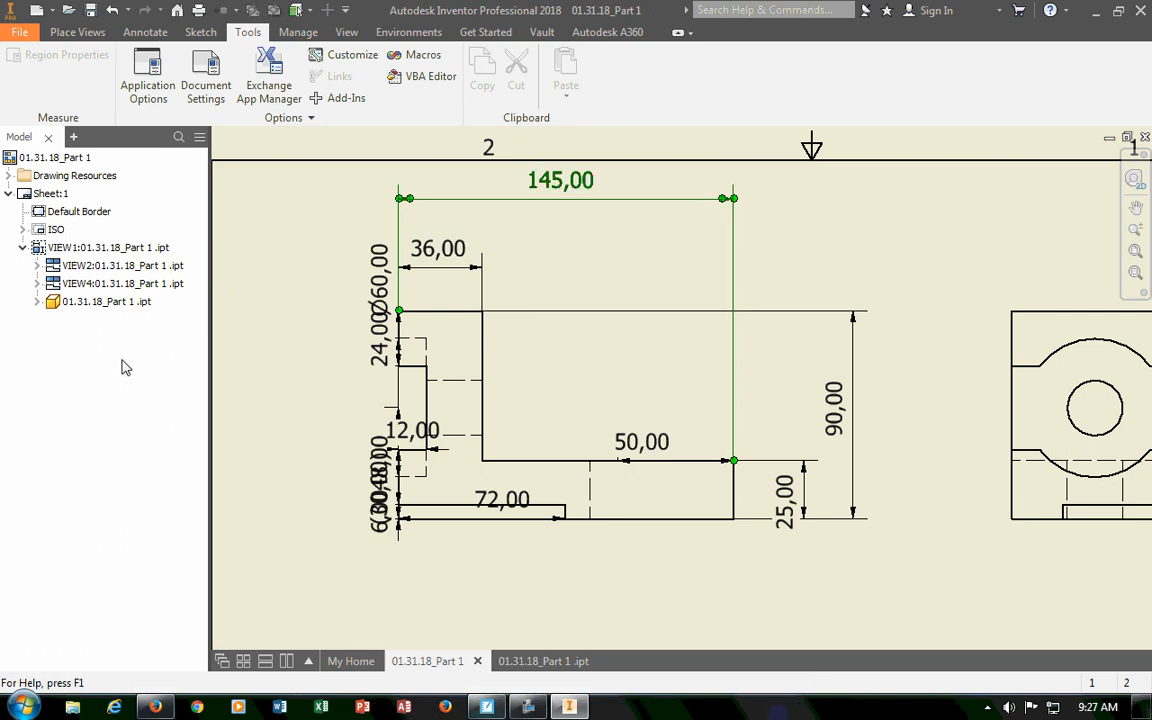
Reposition the 24,00, (30,00) and 72,00 dimensions clear of the front view's outline, with 72,00 below the view.
{"action": "left_click", "coordinate": [86, 34]}
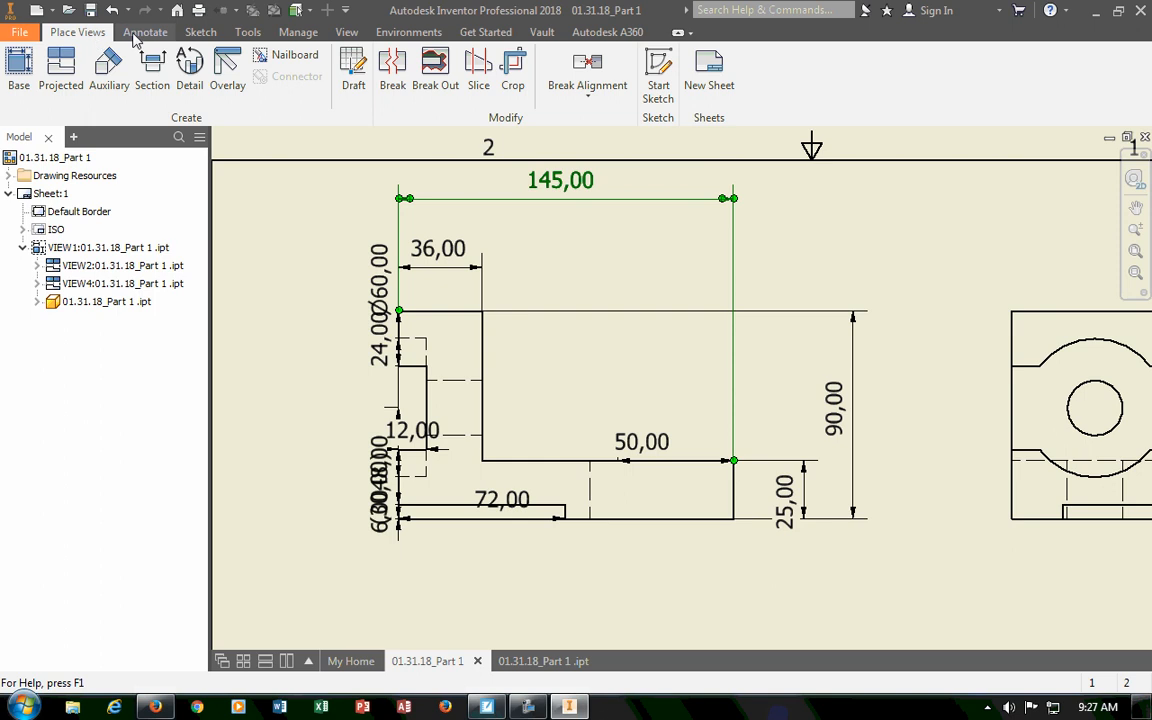
{"action": "left_click", "coordinate": [140, 33]}
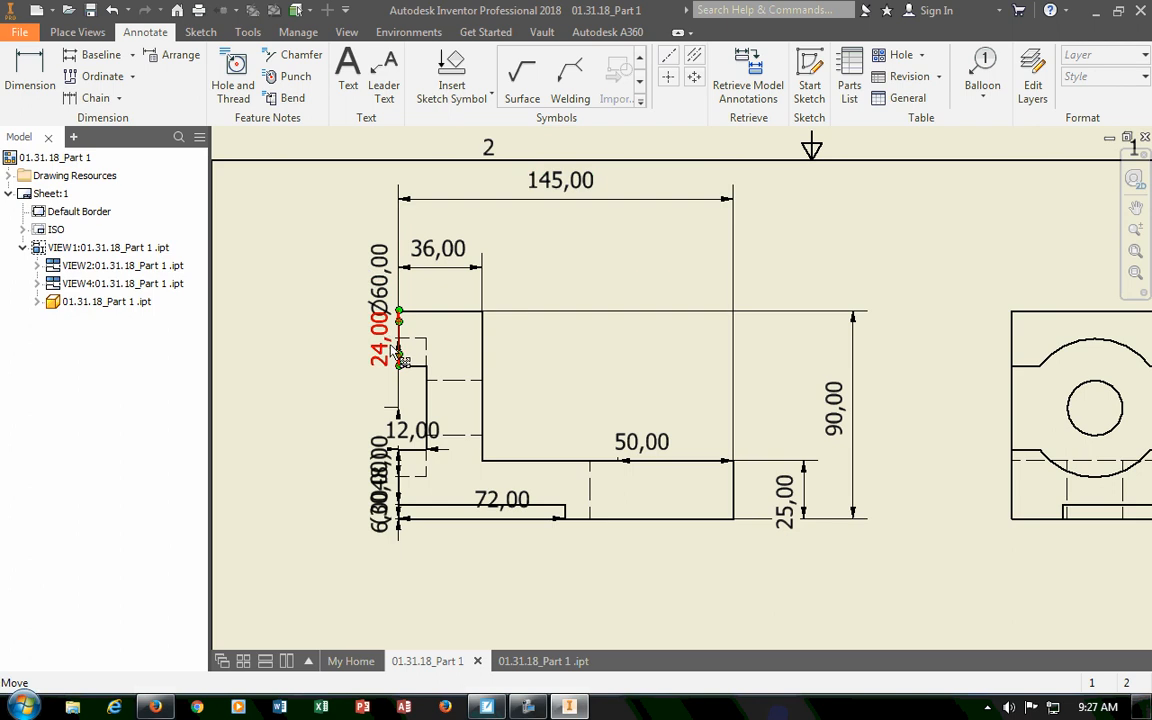
{"action": "left_click_drag", "start_coordinate": [380, 338], "coordinate": [298, 354]}
{"action": "left_click_drag", "start_coordinate": [380, 518], "coordinate": [262, 512]}
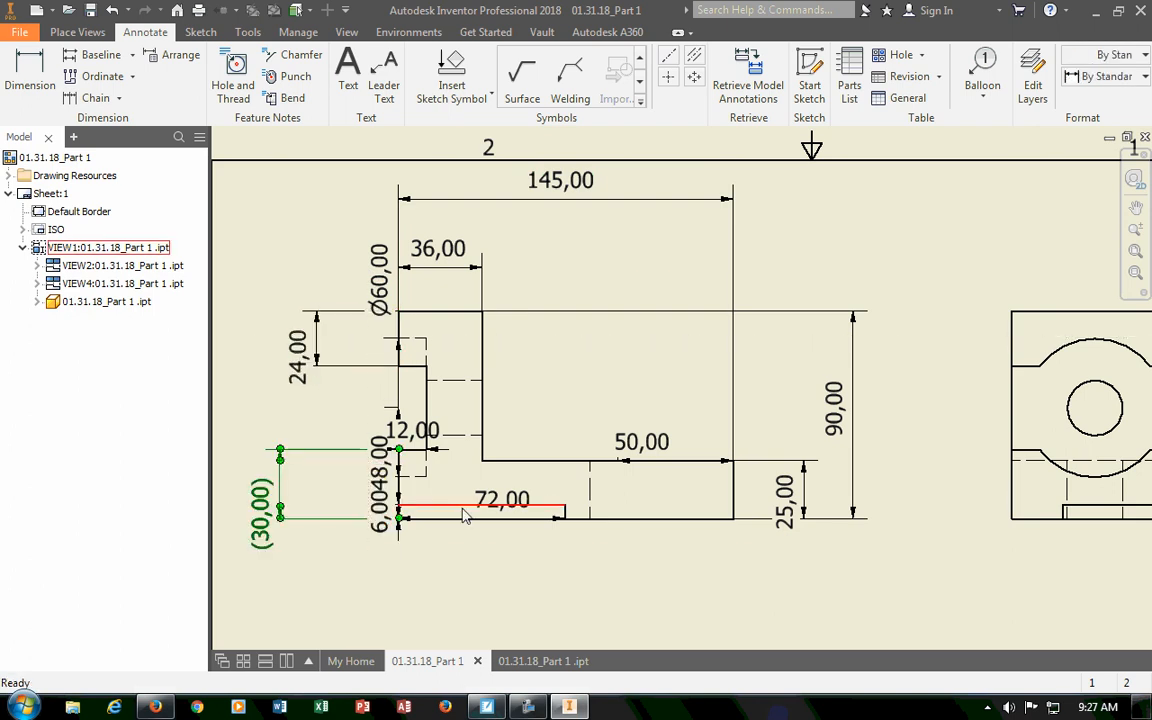
{"action": "left_click_drag", "start_coordinate": [496, 500], "coordinate": [515, 586]}
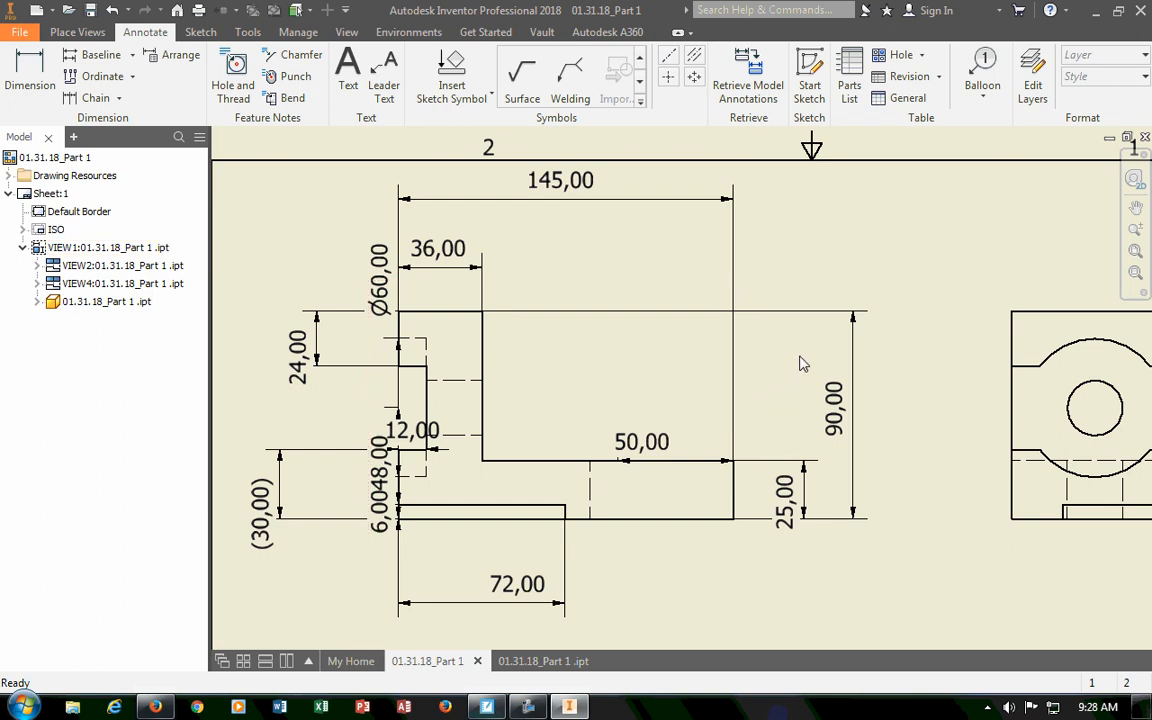
{"action": "right_click", "coordinate": [541, 199]}
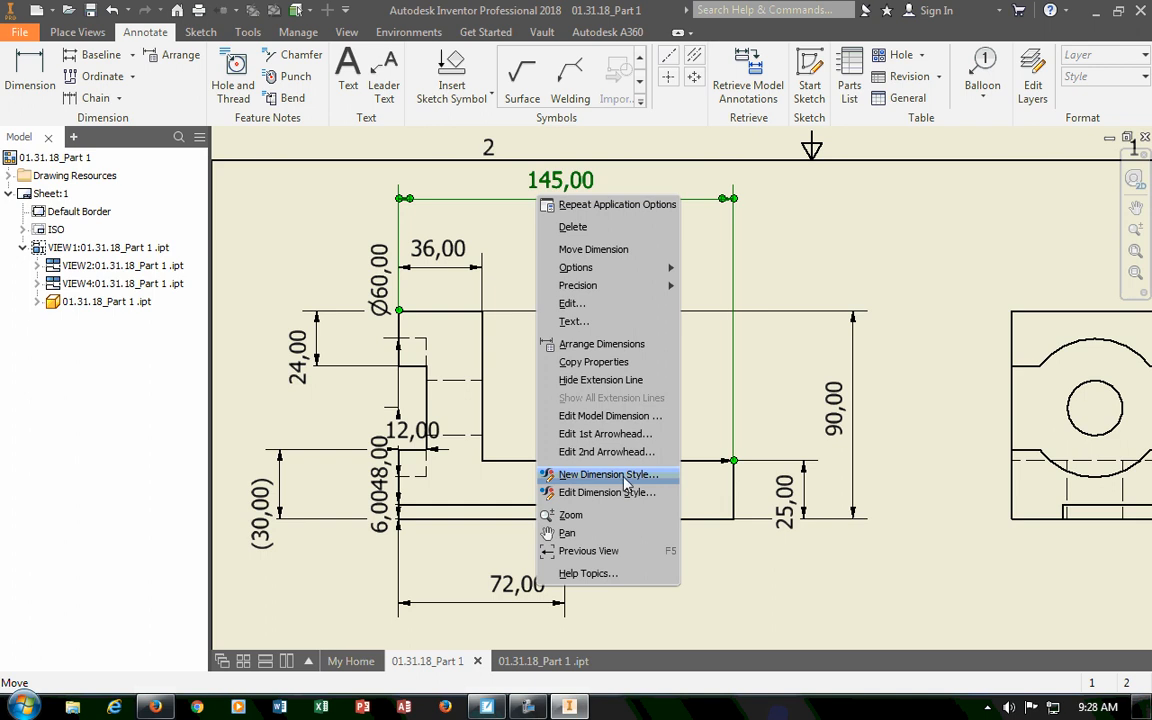
{"action": "left_click", "coordinate": [820, 225]}
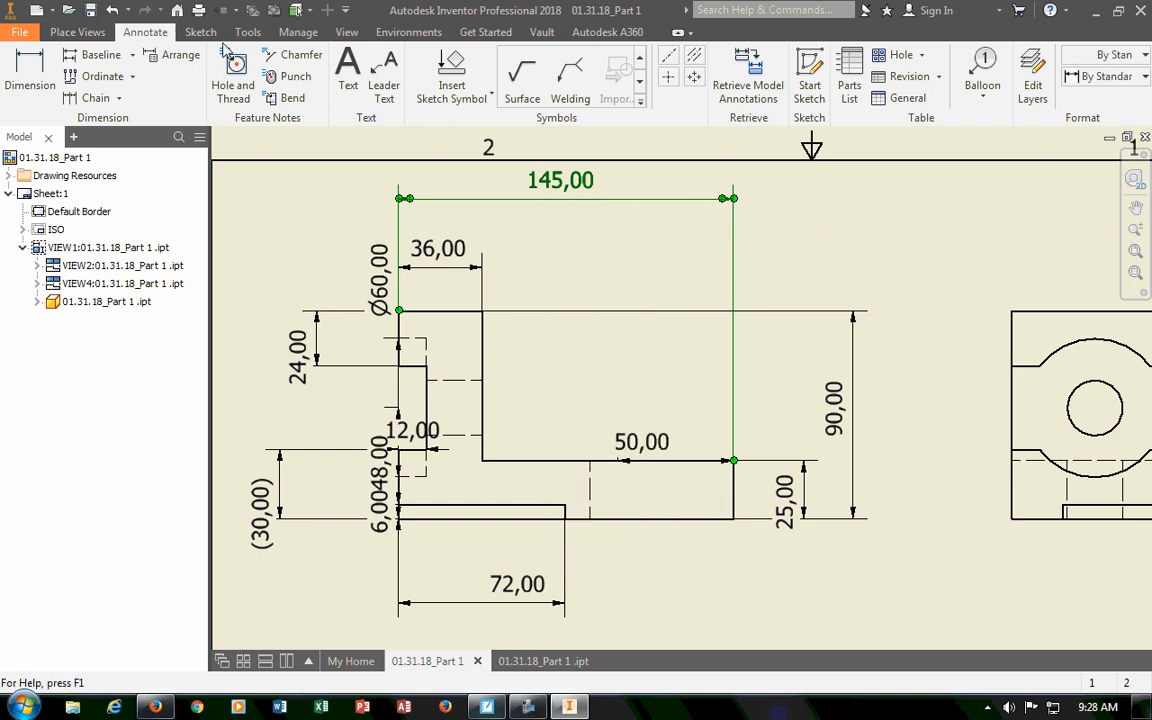
{"action": "left_click", "coordinate": [100, 33]}
{"action": "left_click", "coordinate": [145, 33]}
{"action": "left_click", "coordinate": [199, 33]}
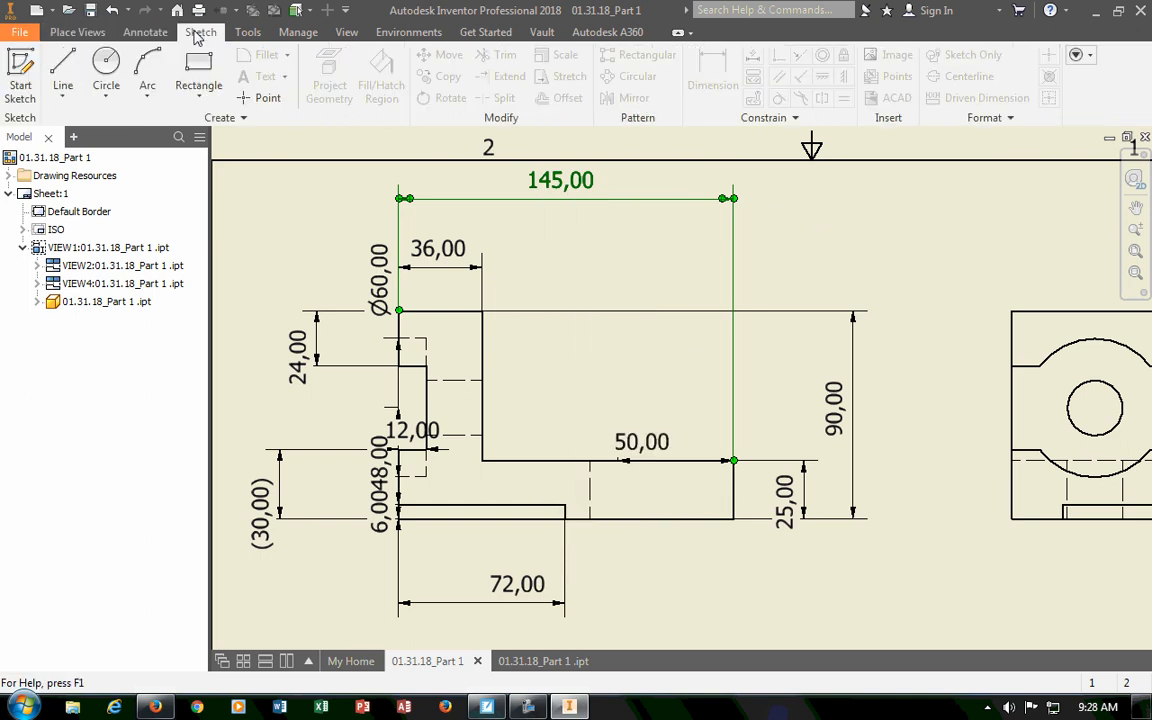
{"action": "left_click", "coordinate": [244, 33]}
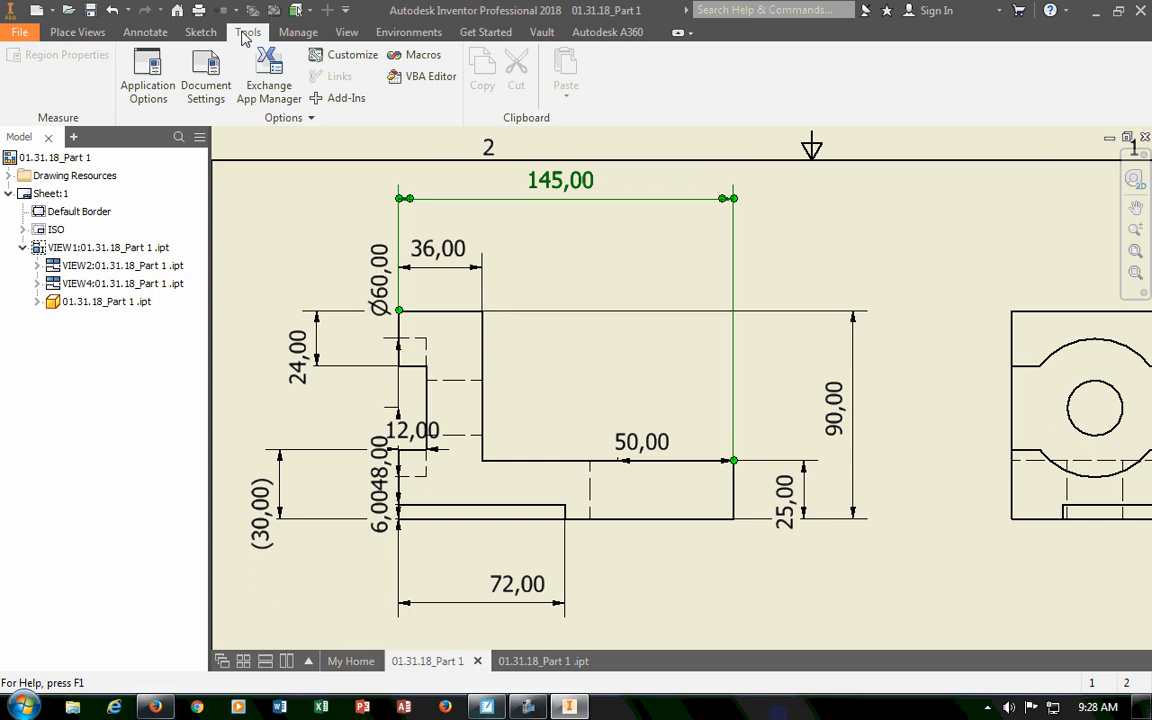
{"action": "left_click", "coordinate": [297, 34]}
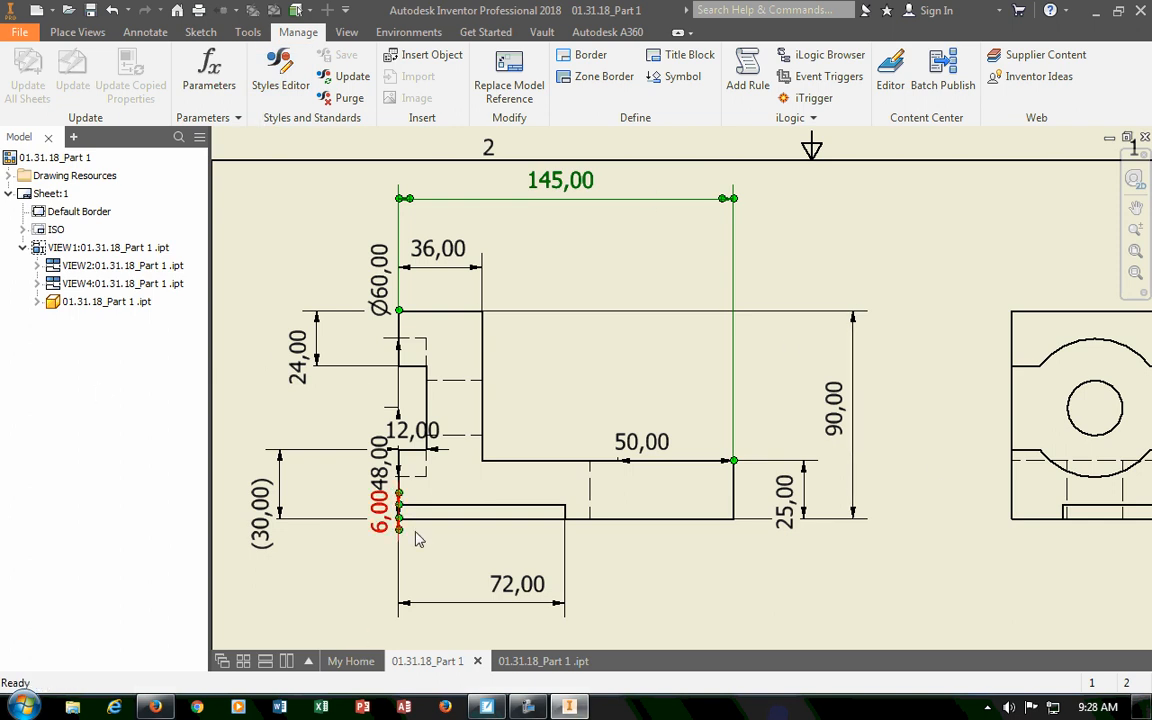
Open the Style and Standard Editor and examine the Balloon (ISO) style, including its available balloon shapes.
{"action": "left_click", "coordinate": [281, 72]}
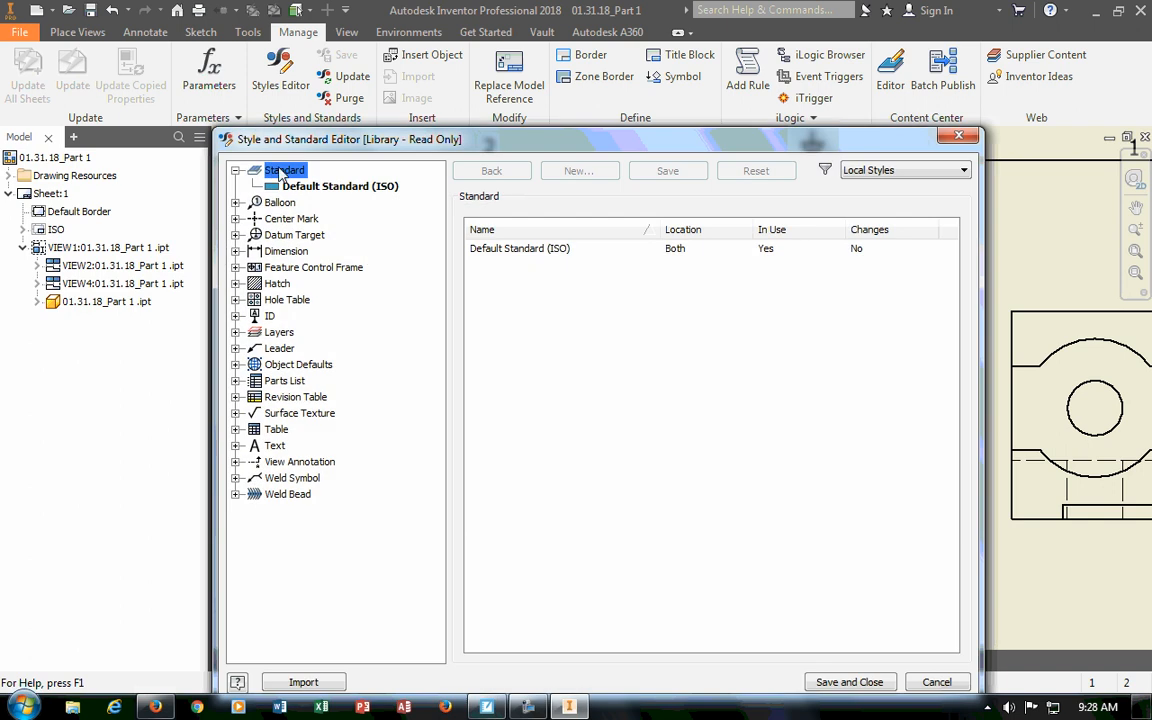
{"action": "left_click_drag", "start_coordinate": [531, 142], "coordinate": [540, 47]}
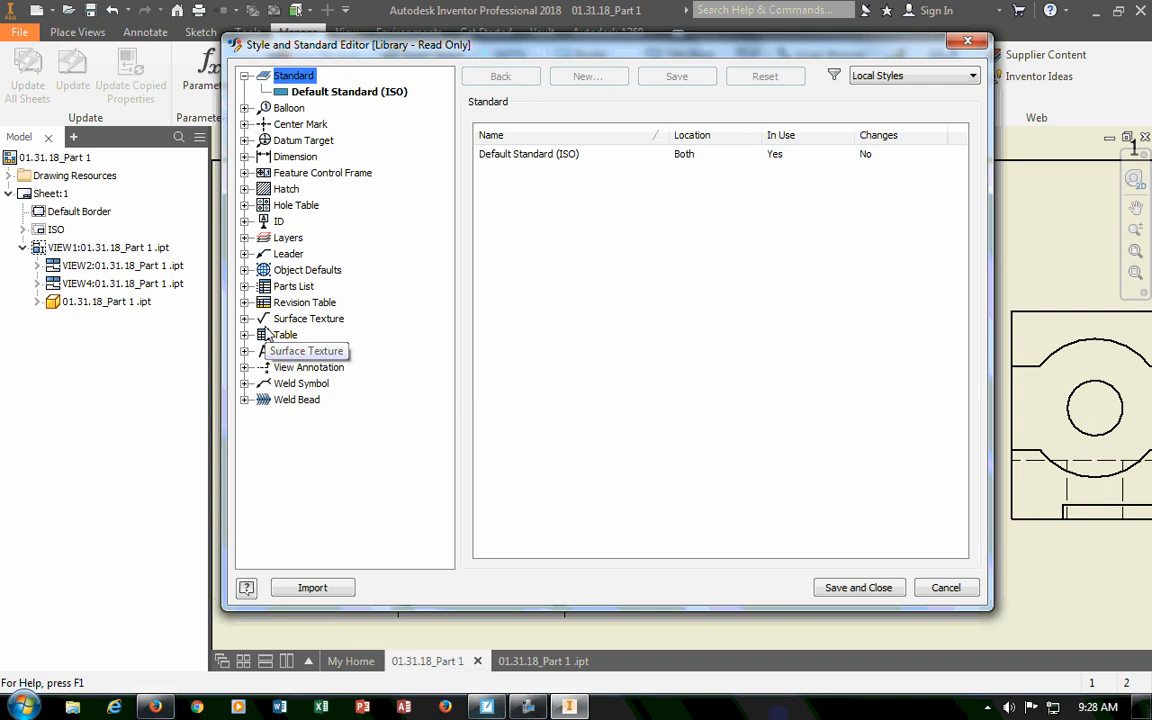
{"action": "left_click", "coordinate": [244, 108]}
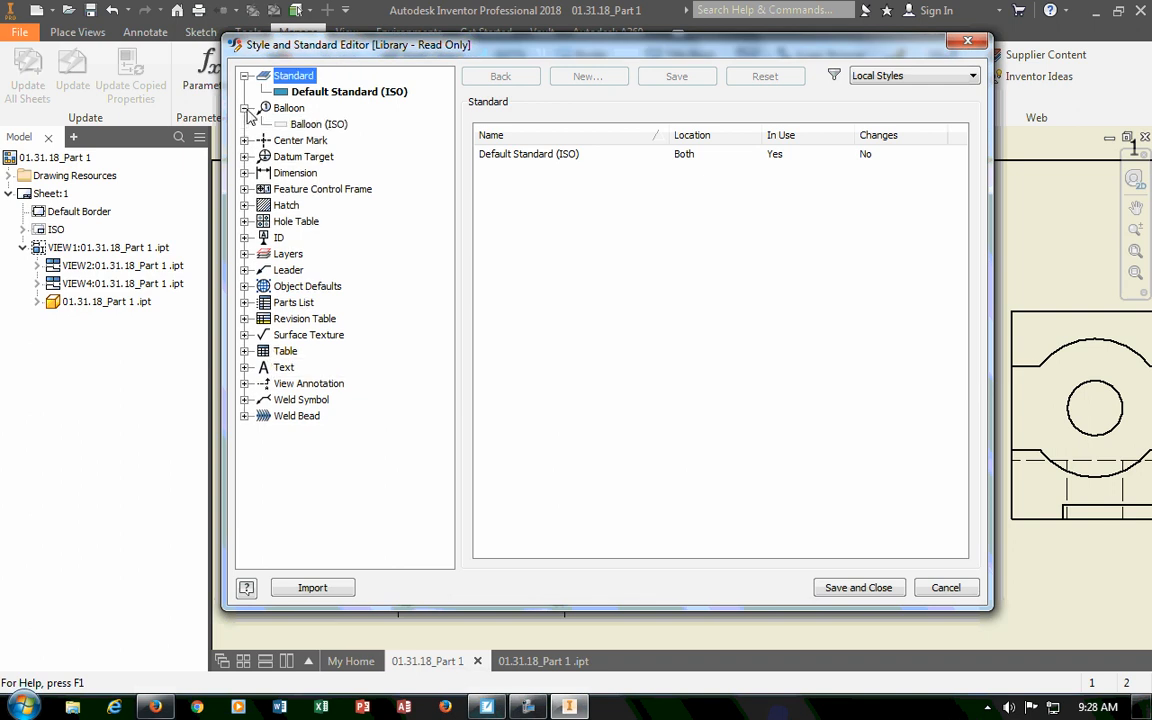
{"action": "left_click", "coordinate": [289, 108]}
{"action": "left_click", "coordinate": [300, 125]}
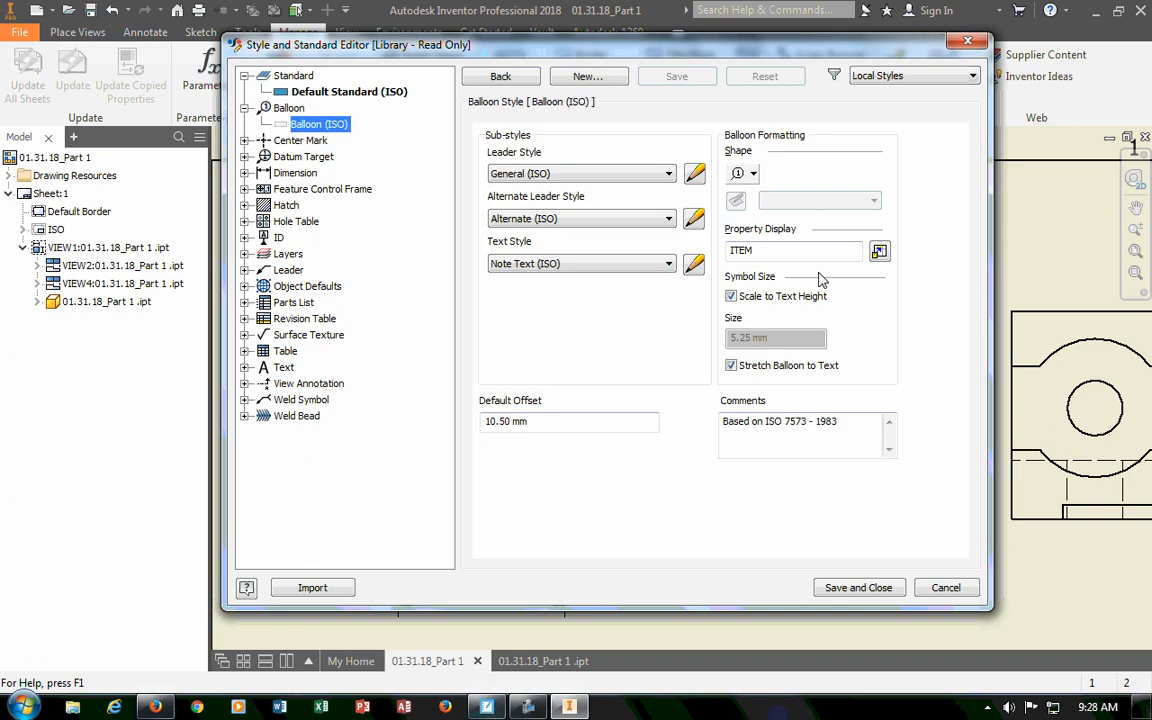
{"action": "left_click", "coordinate": [754, 176]}
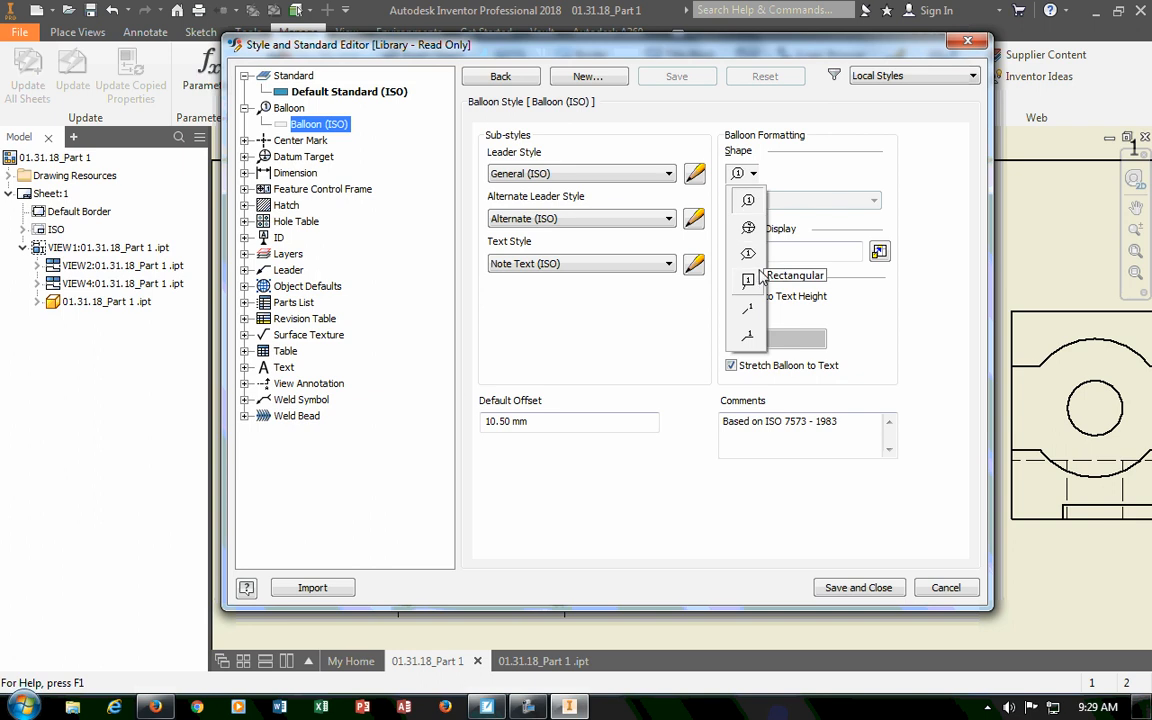
{"action": "left_click", "coordinate": [600, 336]}
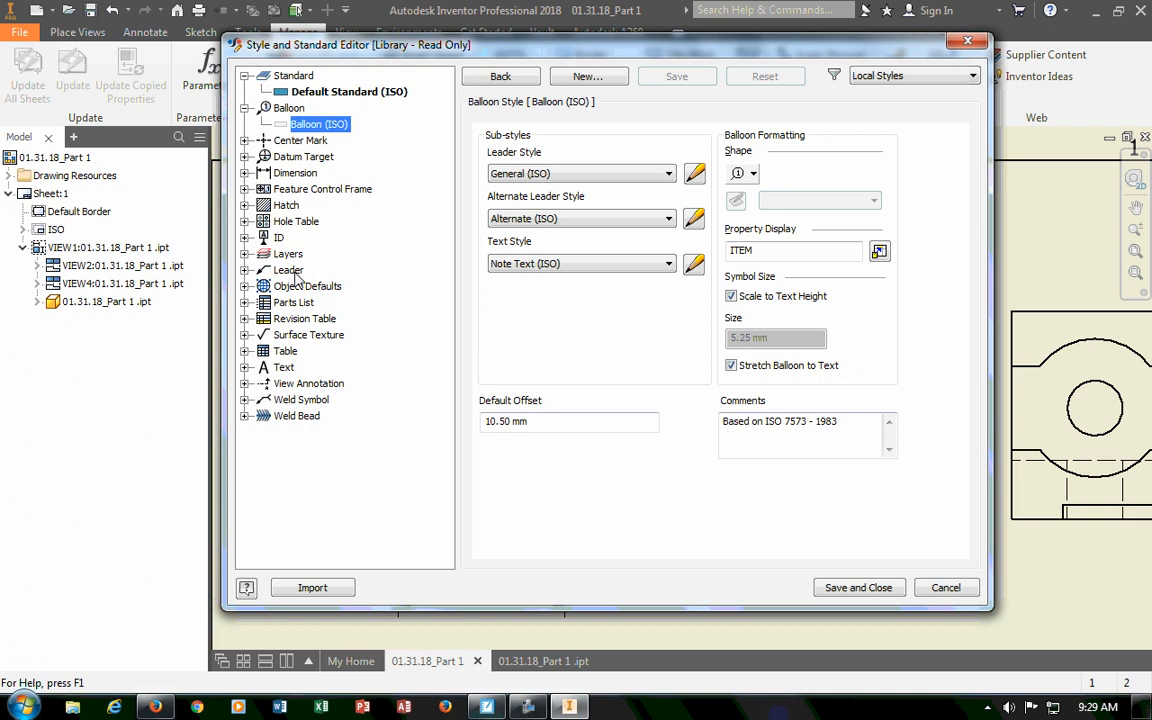
Examine the Center Mark (ISO) and Datum Target (ISO) style settings.
{"action": "left_click", "coordinate": [245, 141]}
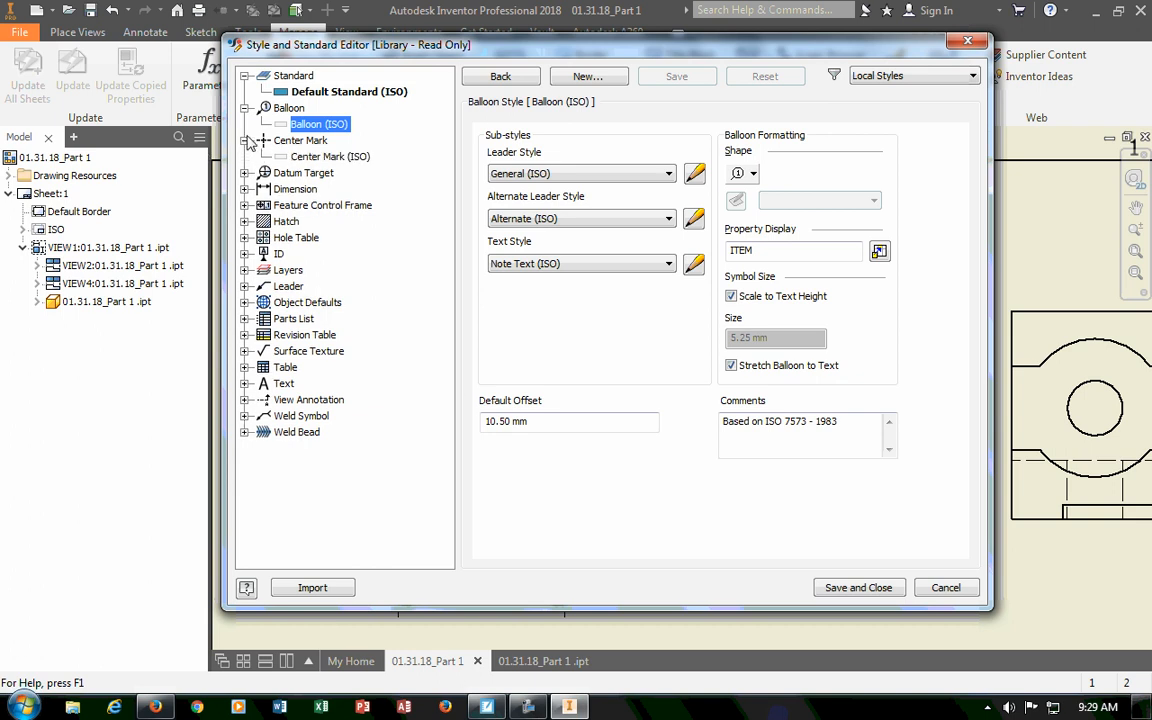
{"action": "left_click", "coordinate": [312, 156]}
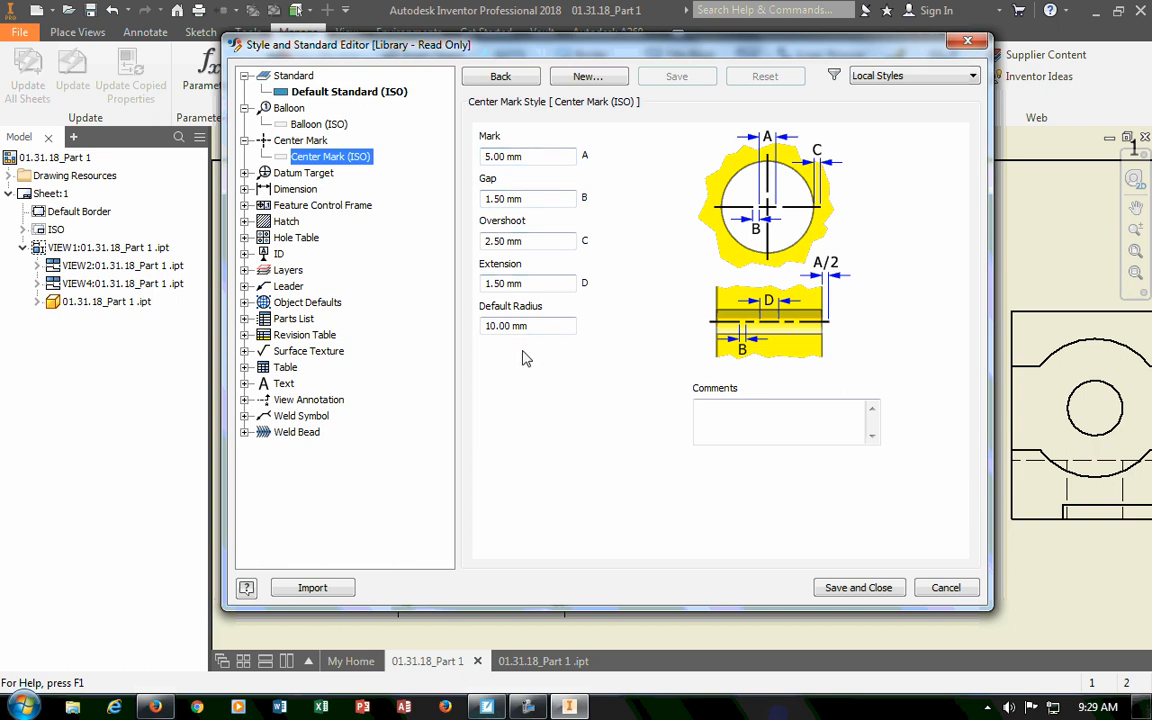
{"action": "left_click", "coordinate": [245, 173]}
{"action": "left_click", "coordinate": [310, 190]}
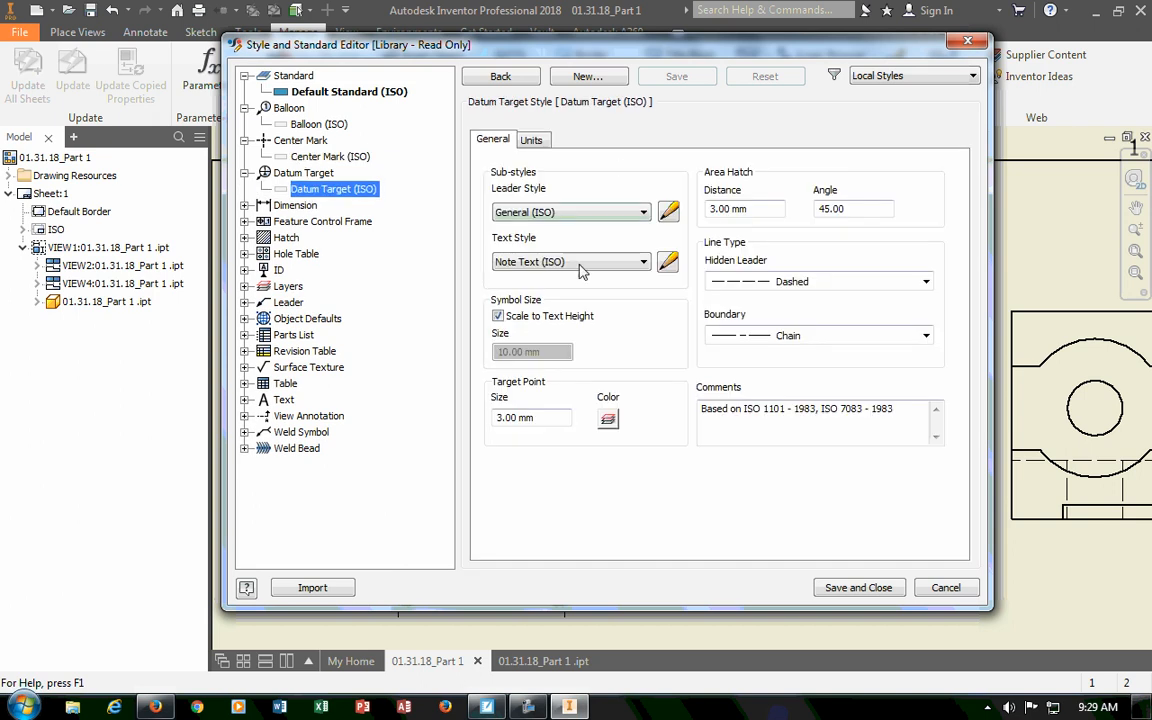
Examine the list of dimension styles and the unit settings of Default - Method 1b (ISO).
{"action": "left_click", "coordinate": [245, 205]}
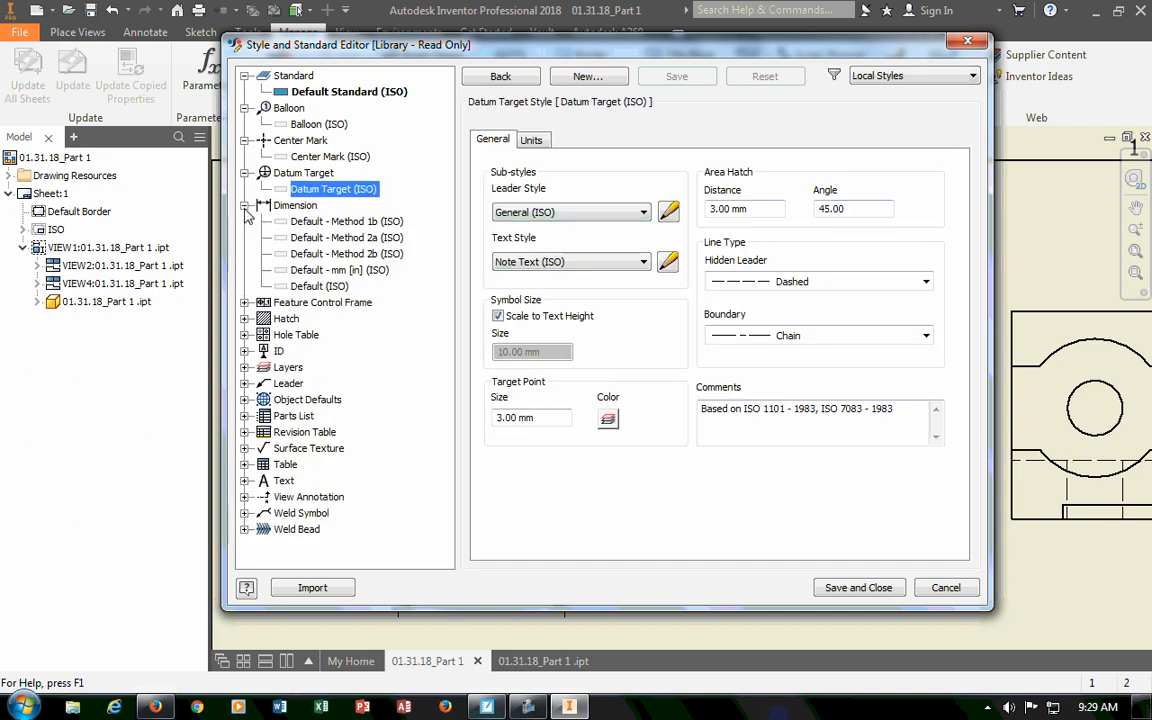
{"action": "left_click", "coordinate": [300, 206]}
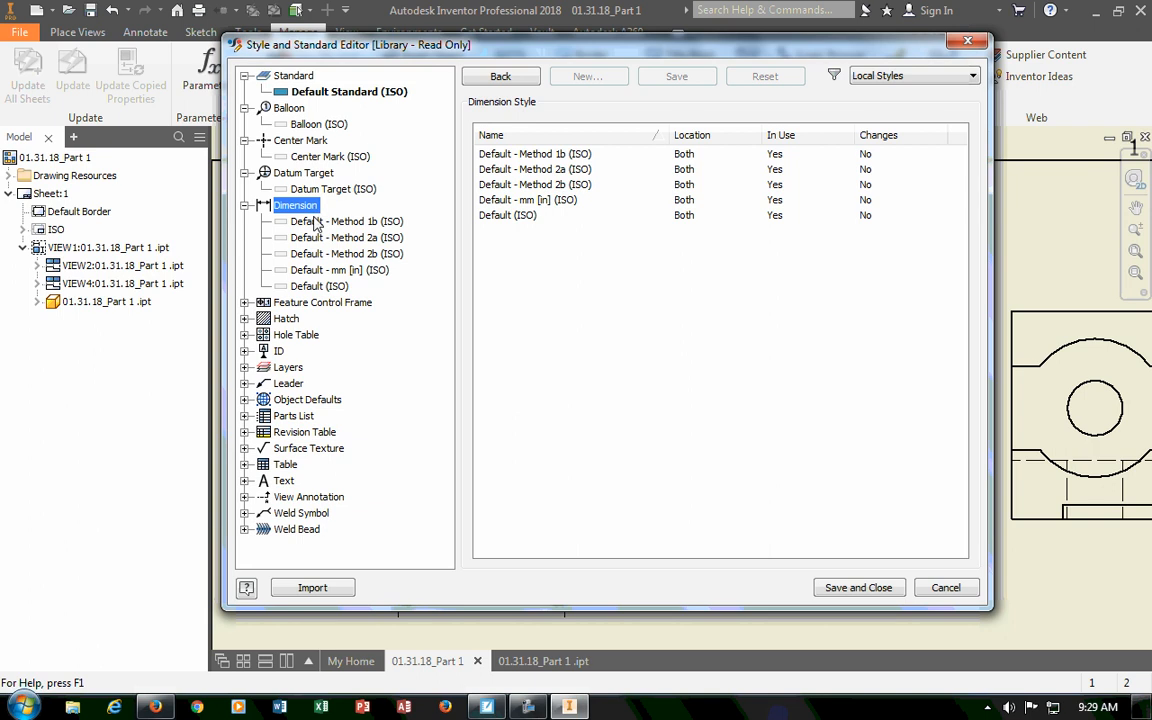
{"action": "left_click", "coordinate": [320, 221]}
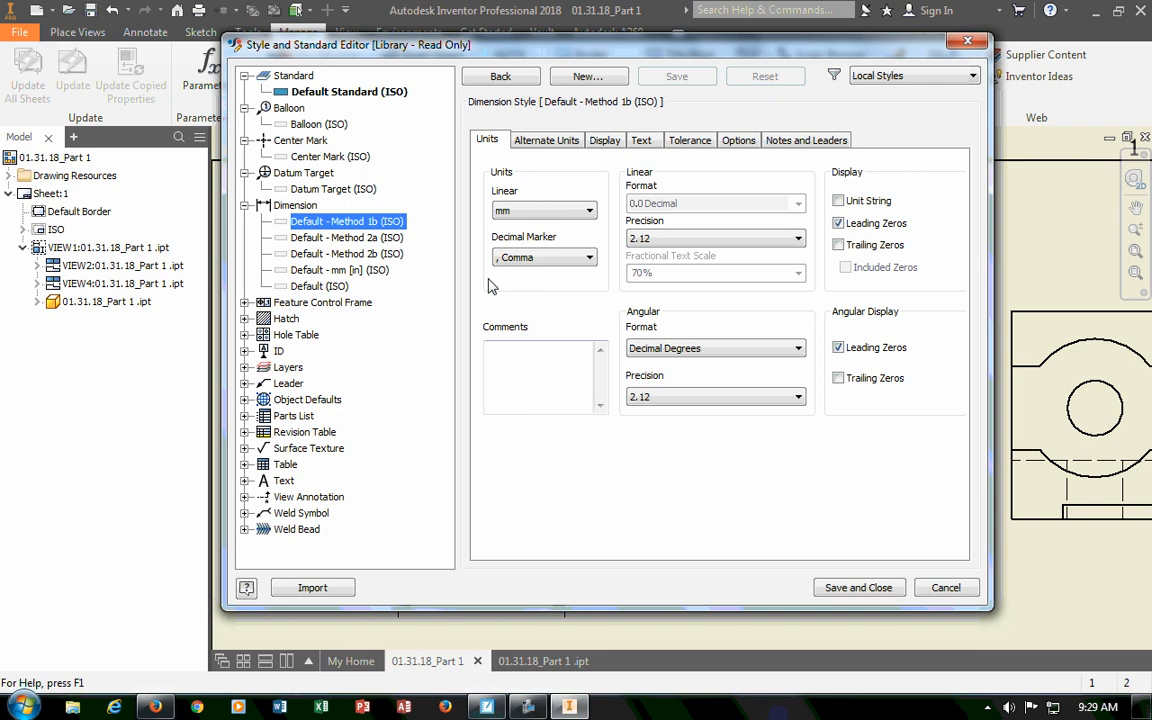
Set the linear precision of the Default - Method 1b (ISO) dimension style to 0 and save the edit.
{"action": "left_click", "coordinate": [680, 239]}
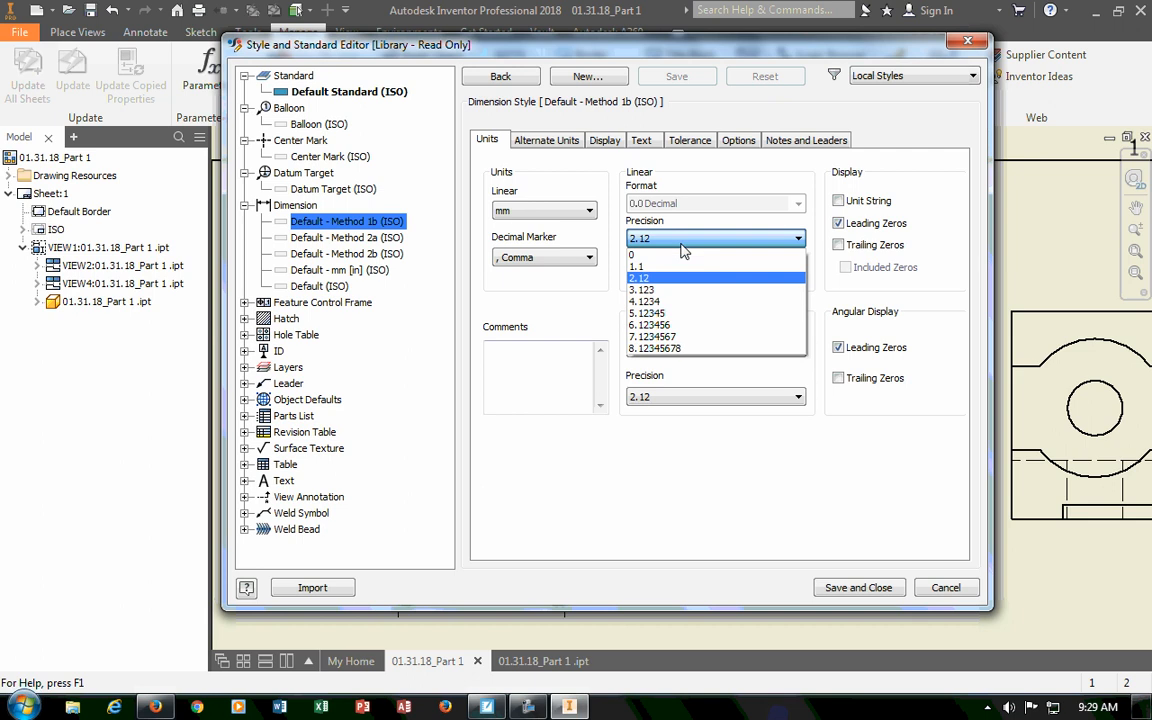
{"action": "left_click", "coordinate": [652, 255]}
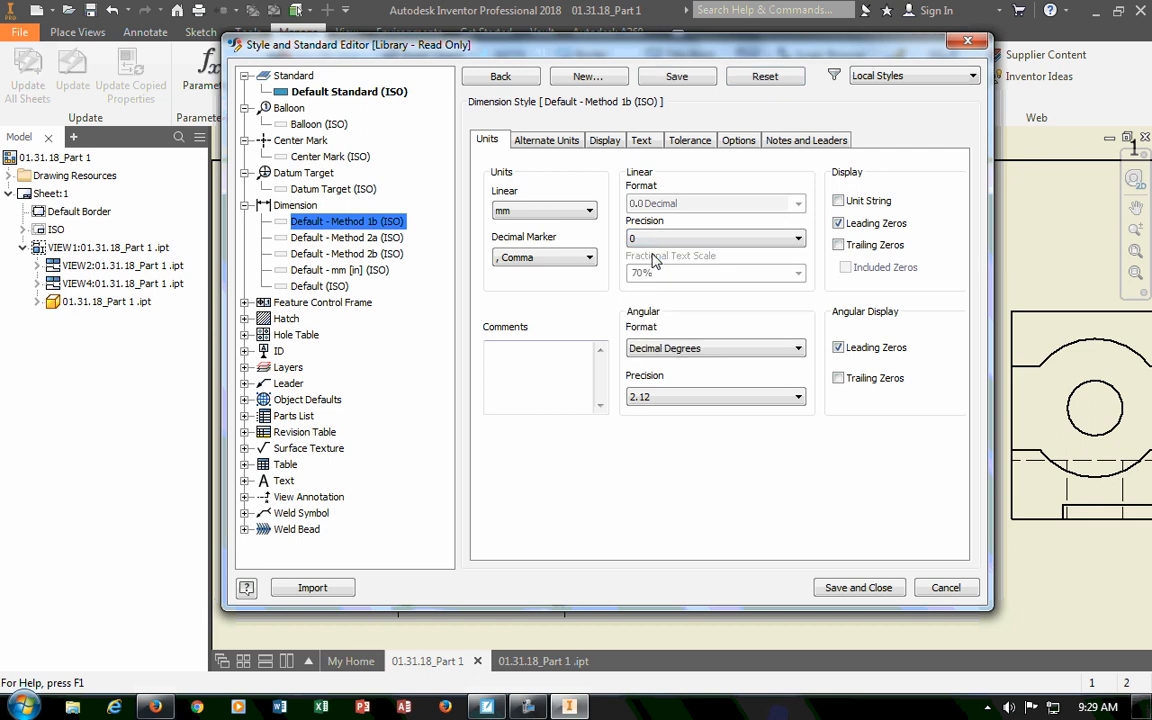
{"action": "left_click", "coordinate": [314, 220]}
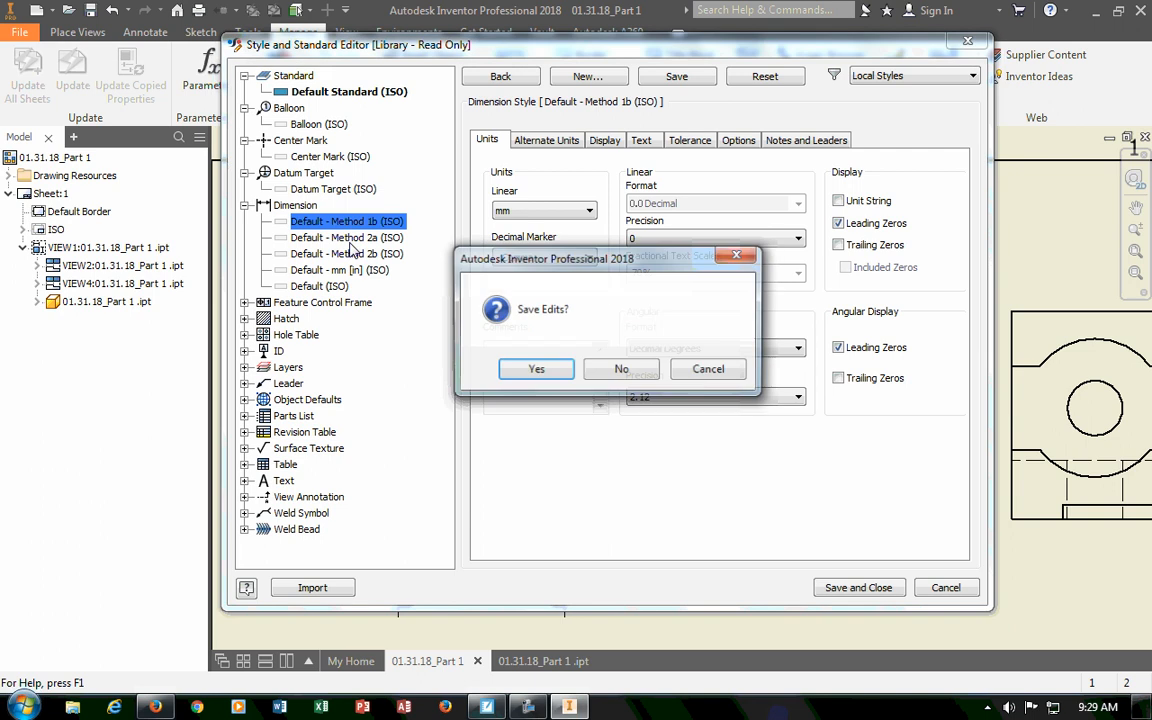
{"action": "left_click", "coordinate": [535, 369]}
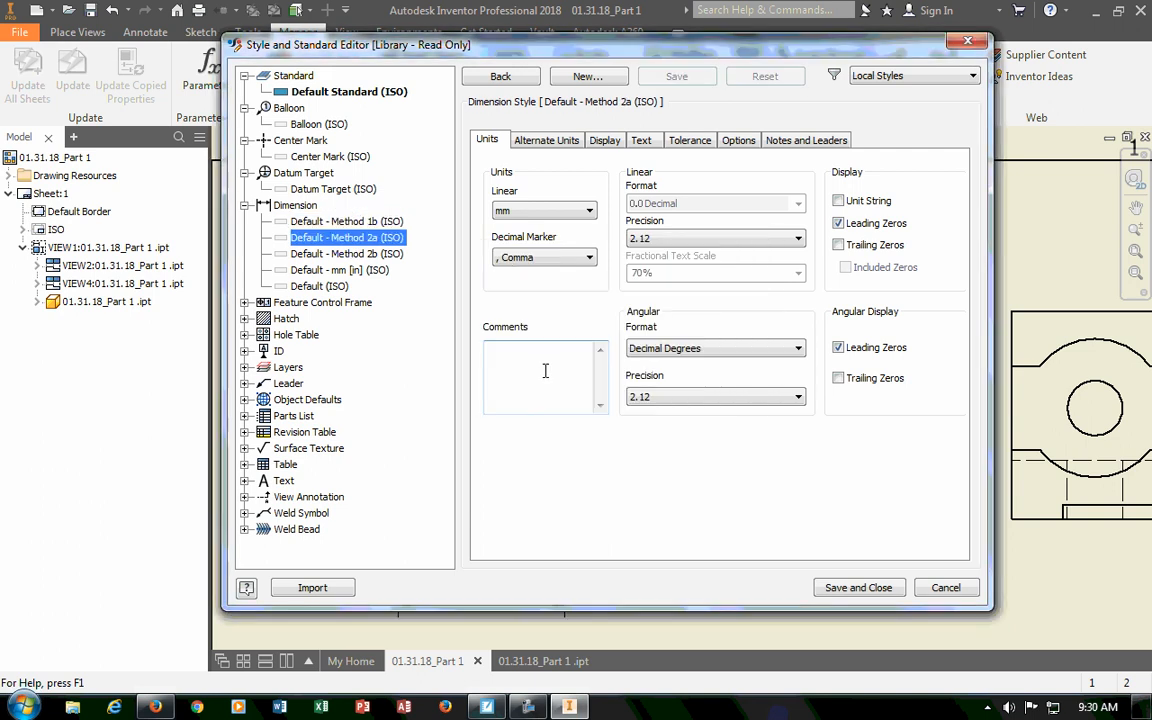
Compare the unit settings of the remaining ISO dimension styles with Method 1b, and close the Style and Standard Editor with saving.
{"action": "left_click", "coordinate": [350, 222]}
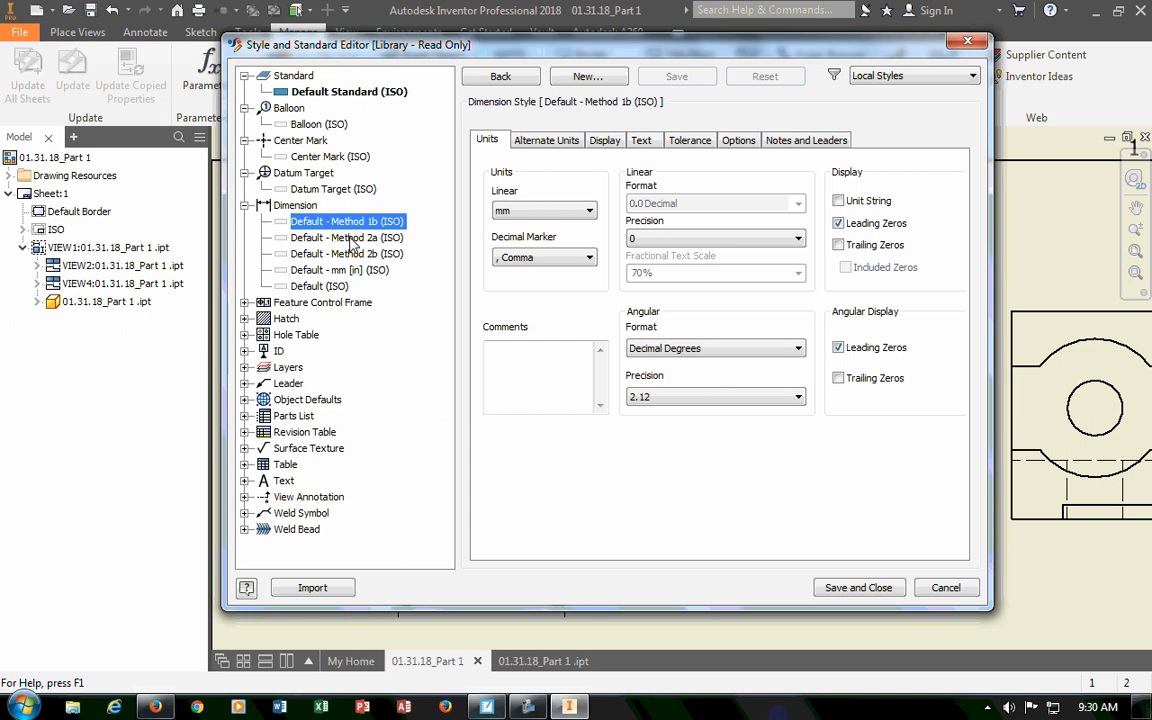
{"action": "left_click", "coordinate": [350, 238]}
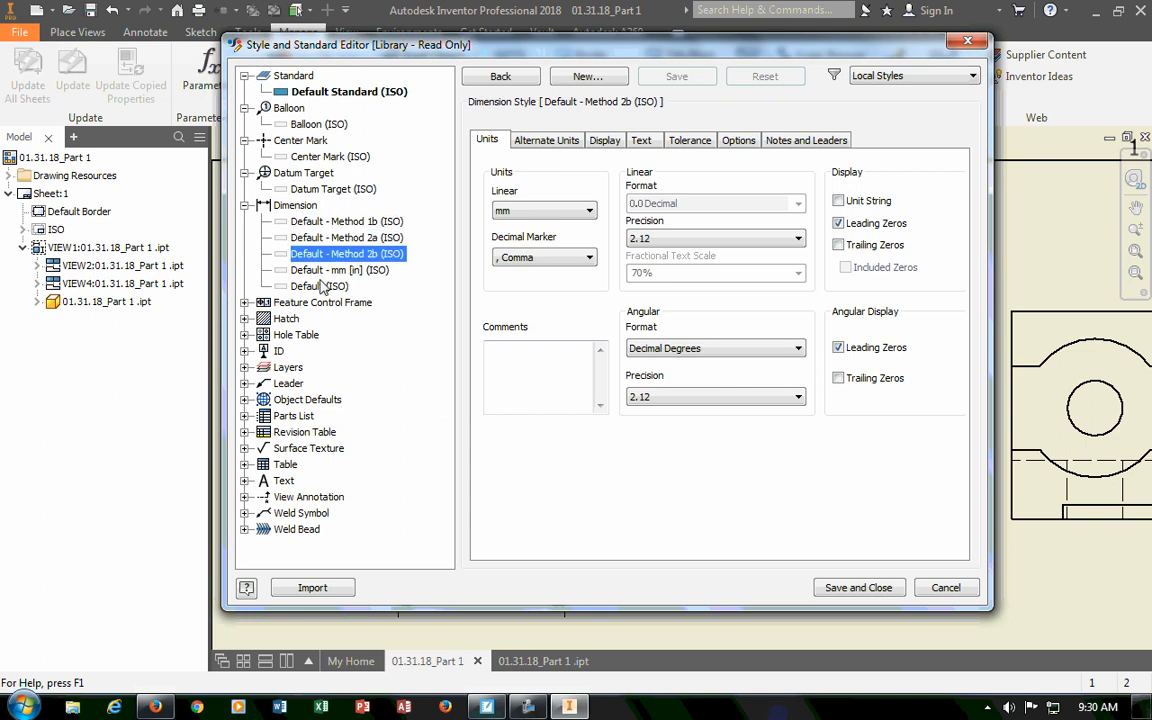
{"action": "left_click", "coordinate": [334, 272]}
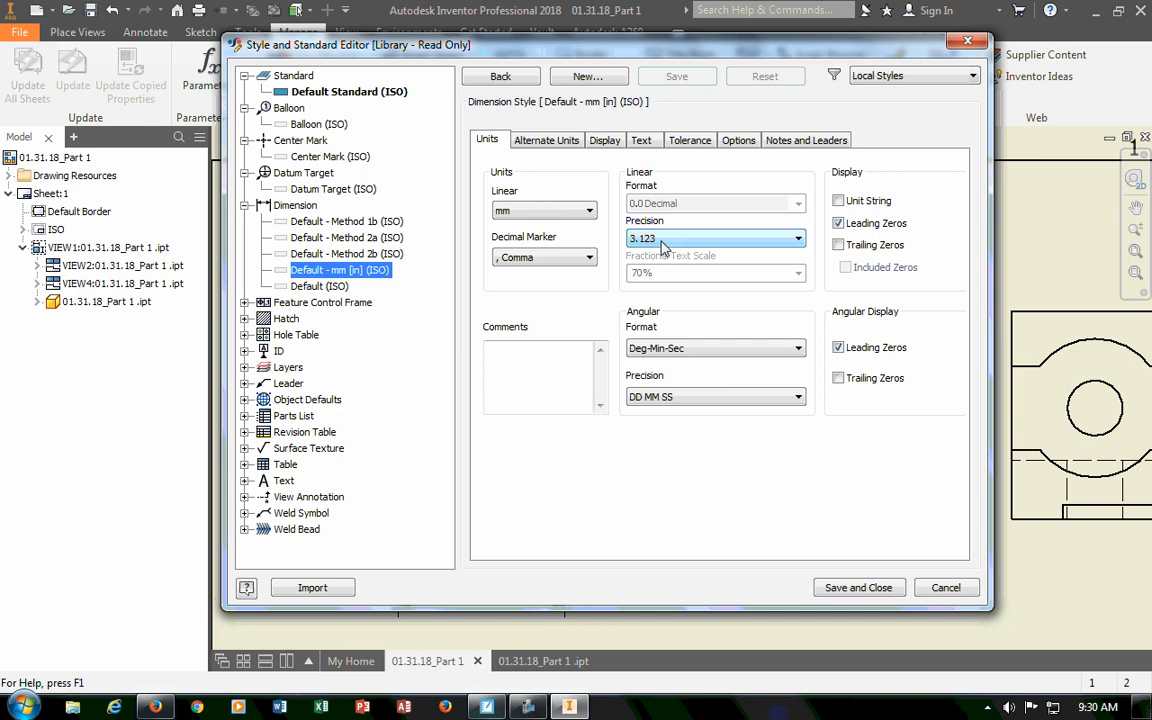
{"action": "key", "text": "Down"}
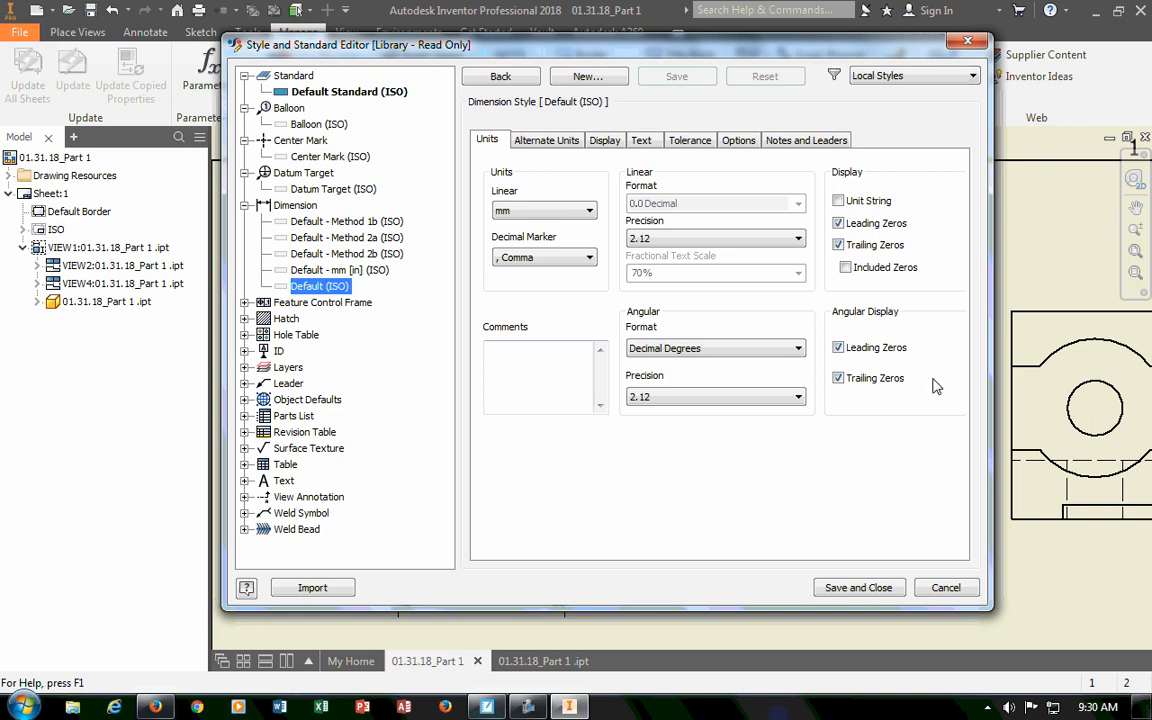
{"action": "left_click", "coordinate": [860, 588]}
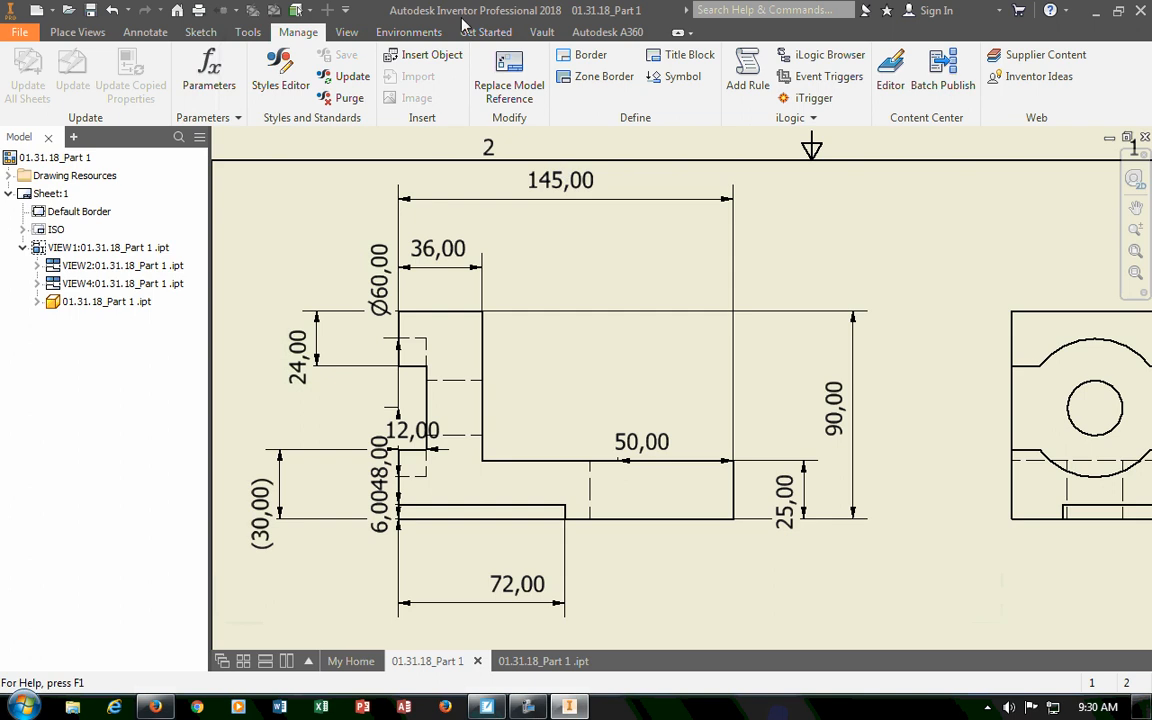
Set the linear precision of the Default (ISO) dimension style to 0 and apply it to the drawing, saving and closing the editor.
{"action": "left_click", "coordinate": [283, 70]}
{"action": "left_click", "coordinate": [345, 174]}
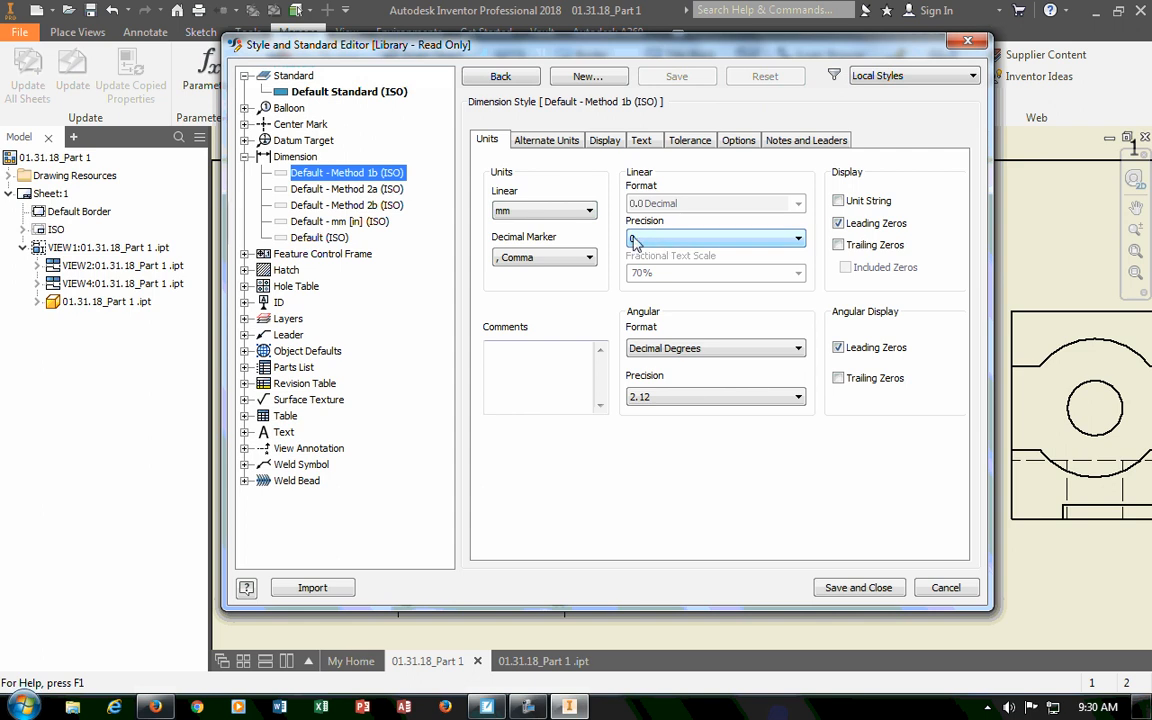
{"action": "left_click", "coordinate": [313, 238]}
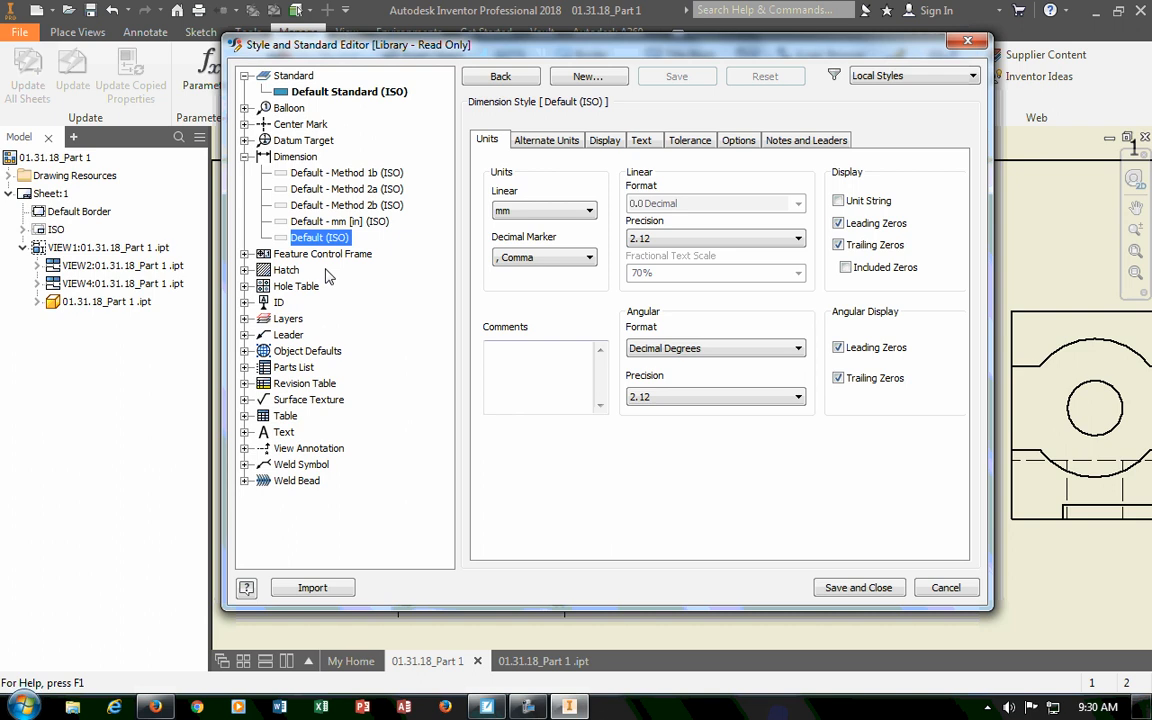
{"action": "left_click", "coordinate": [636, 238]}
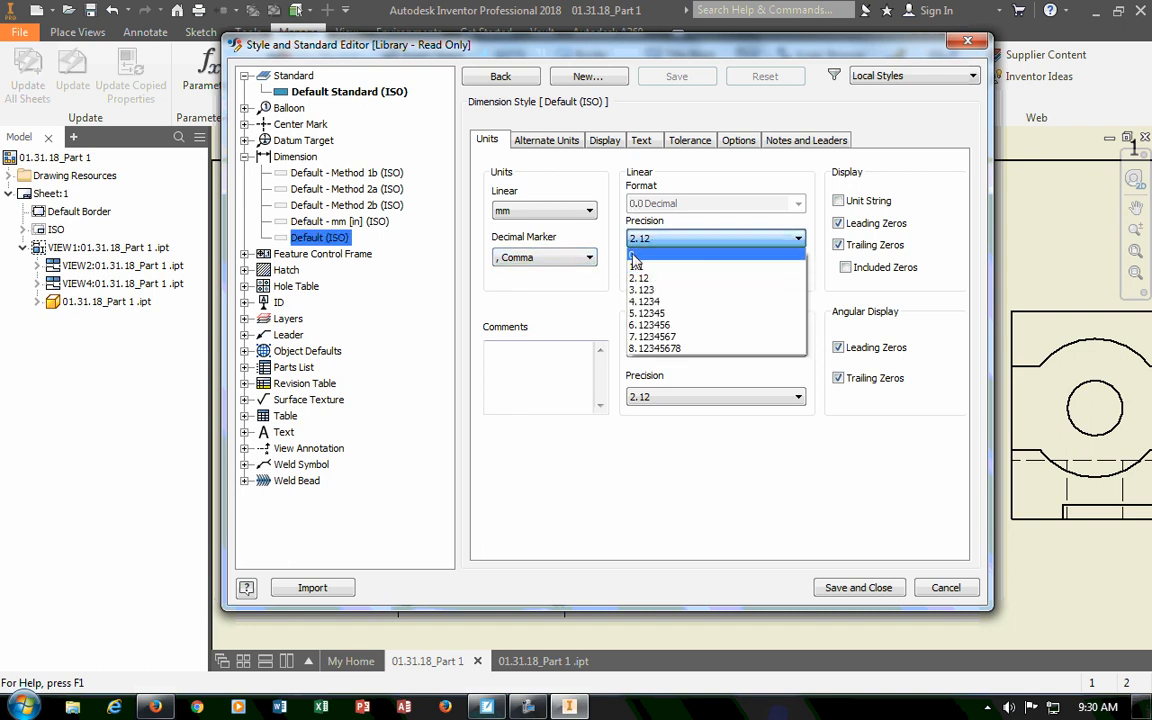
{"action": "left_click", "coordinate": [634, 256]}
{"action": "left_click", "coordinate": [859, 588]}
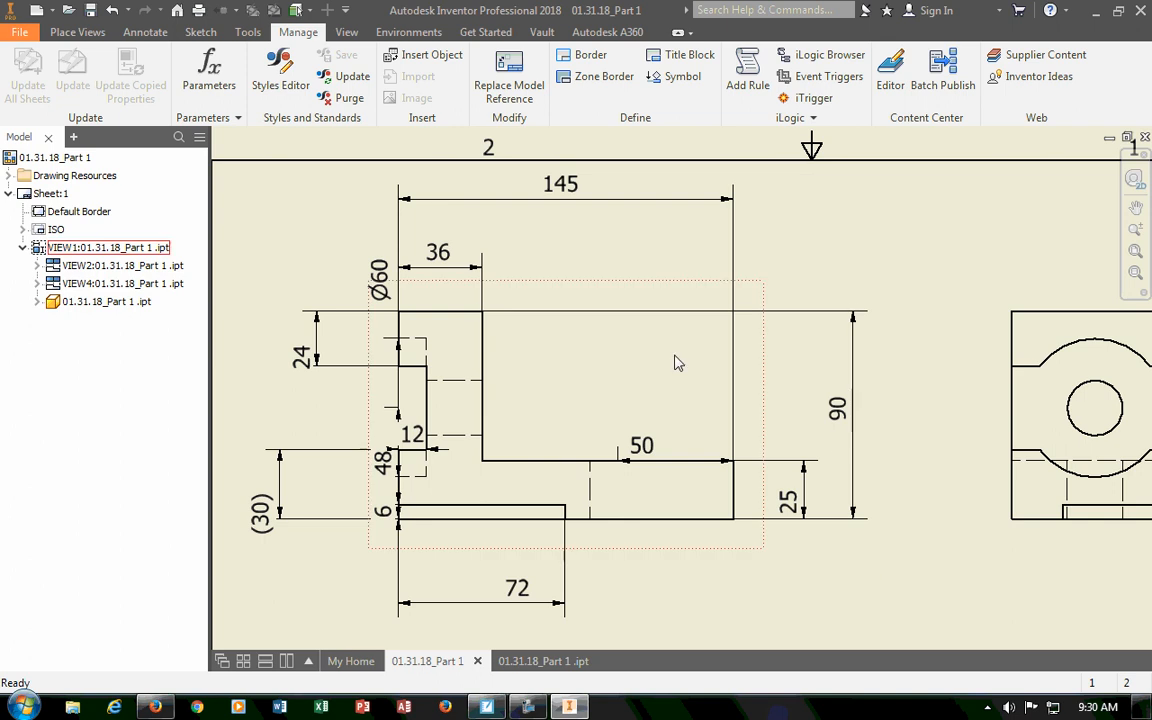
Reopen the Style and Standard Editor and compare the unit settings of Default - Method 1b (ISO) and Default (ISO).
{"action": "left_click", "coordinate": [279, 75]}
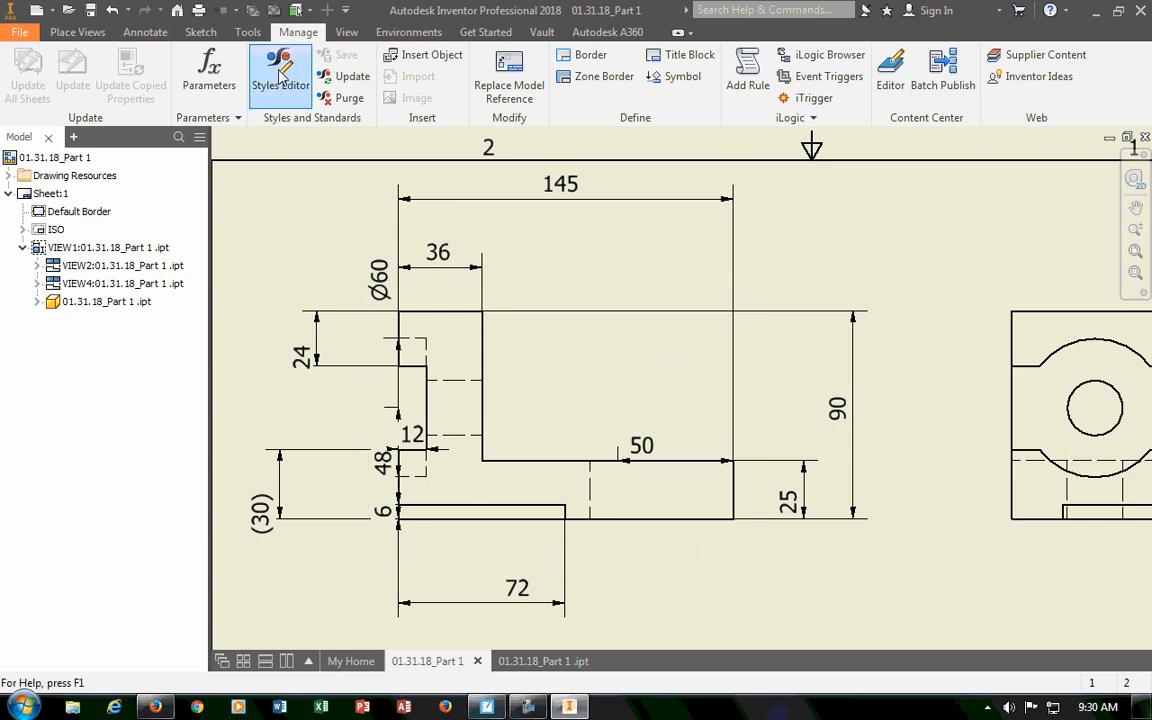
{"action": "left_click", "coordinate": [338, 174]}
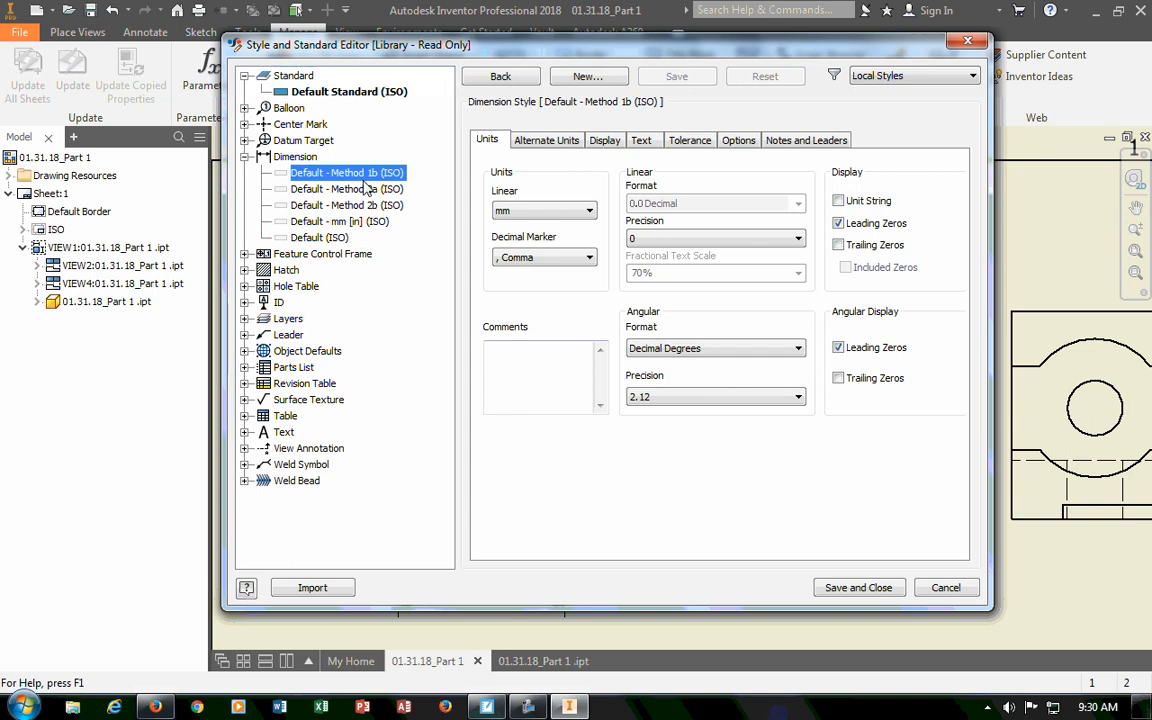
{"action": "left_click", "coordinate": [325, 237]}
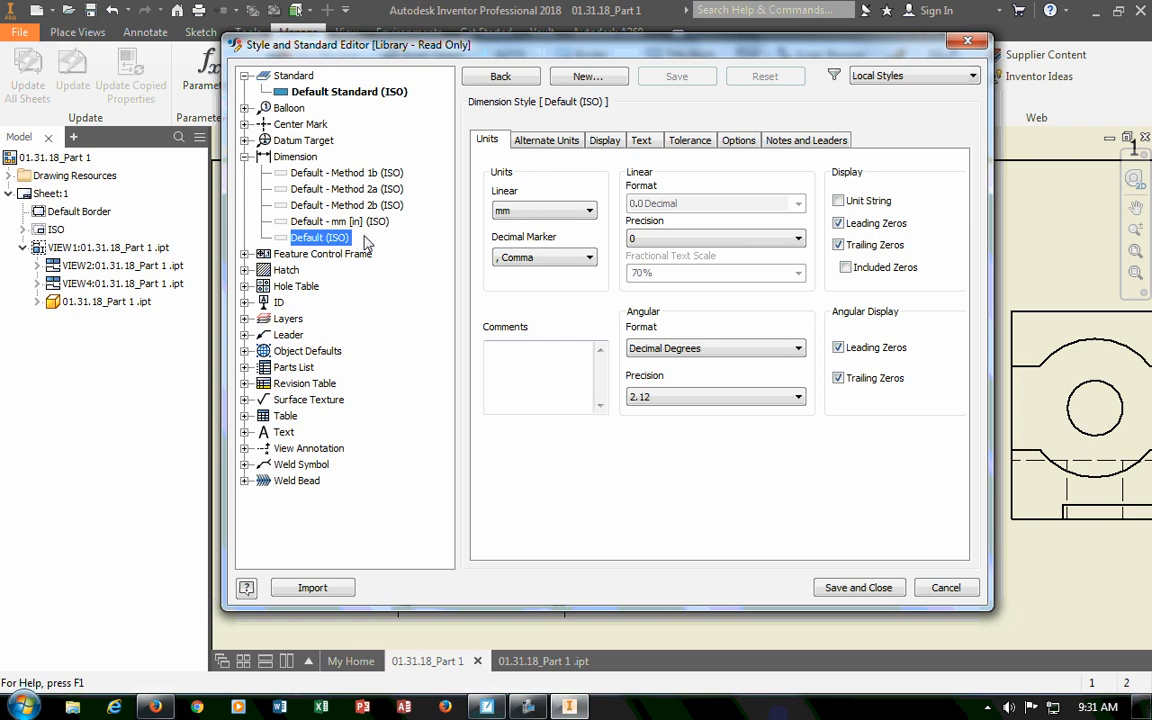
{"action": "left_click", "coordinate": [358, 174]}
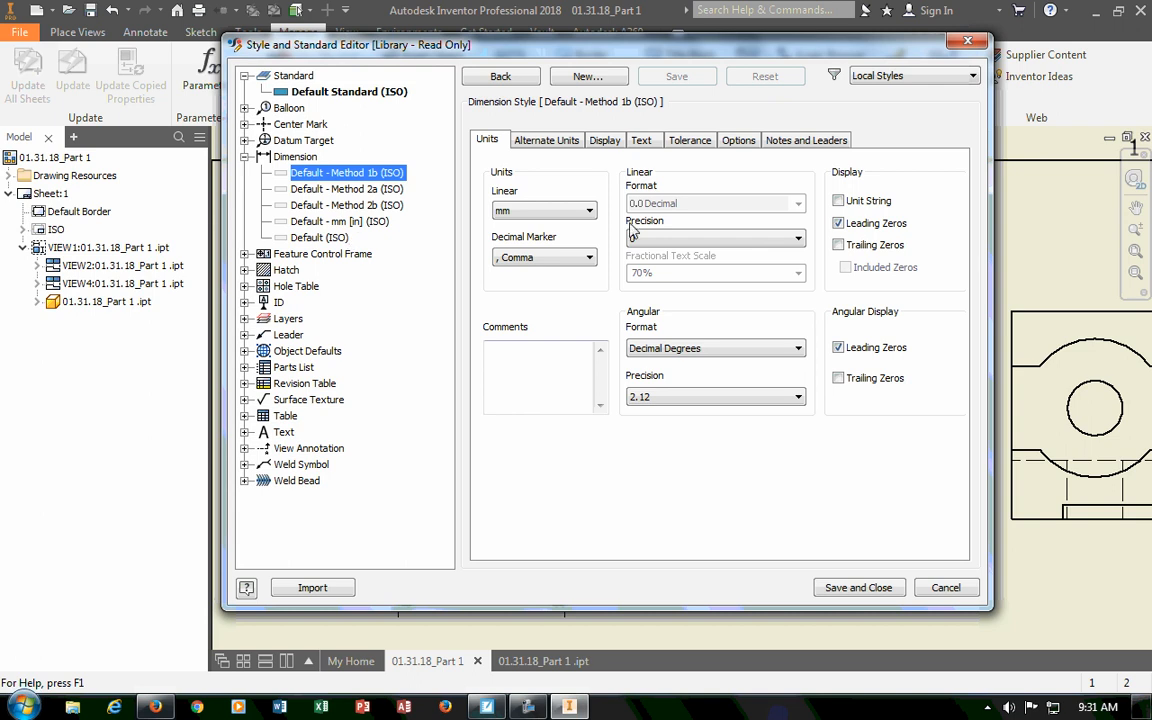
Examine the Feature Control Frame (ISO) style, including its full list of geometric characteristic symbols.
{"action": "left_click", "coordinate": [305, 253]}
{"action": "left_click", "coordinate": [244, 254]}
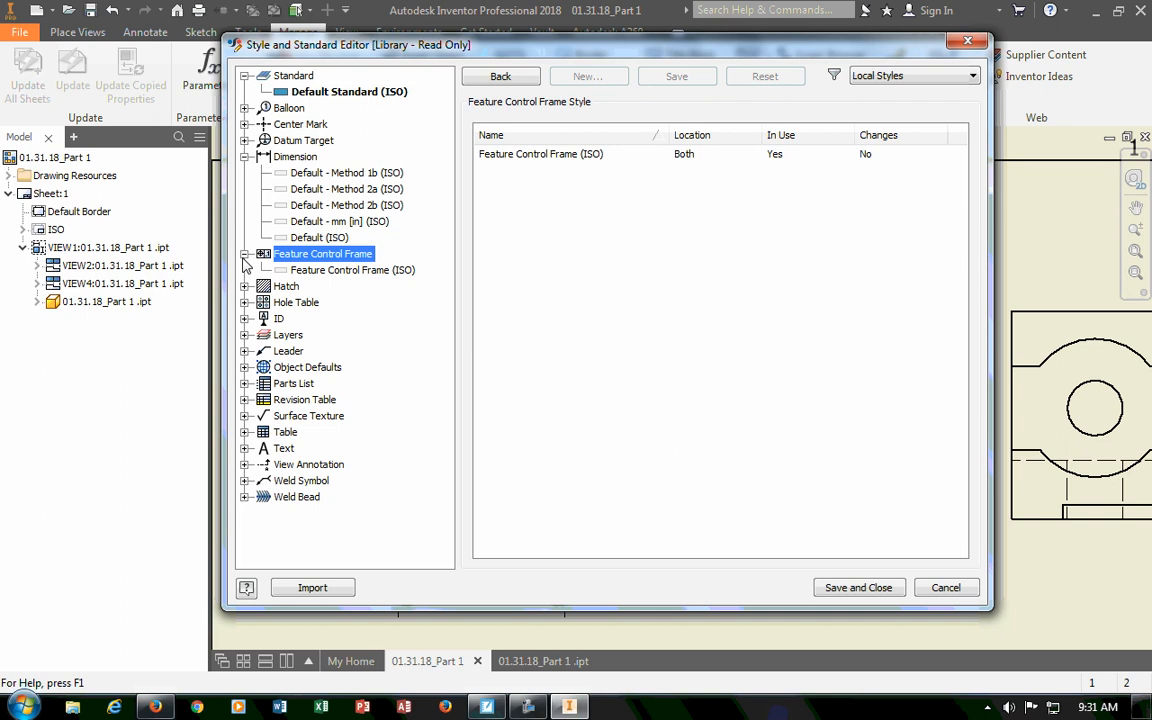
{"action": "left_click", "coordinate": [360, 271]}
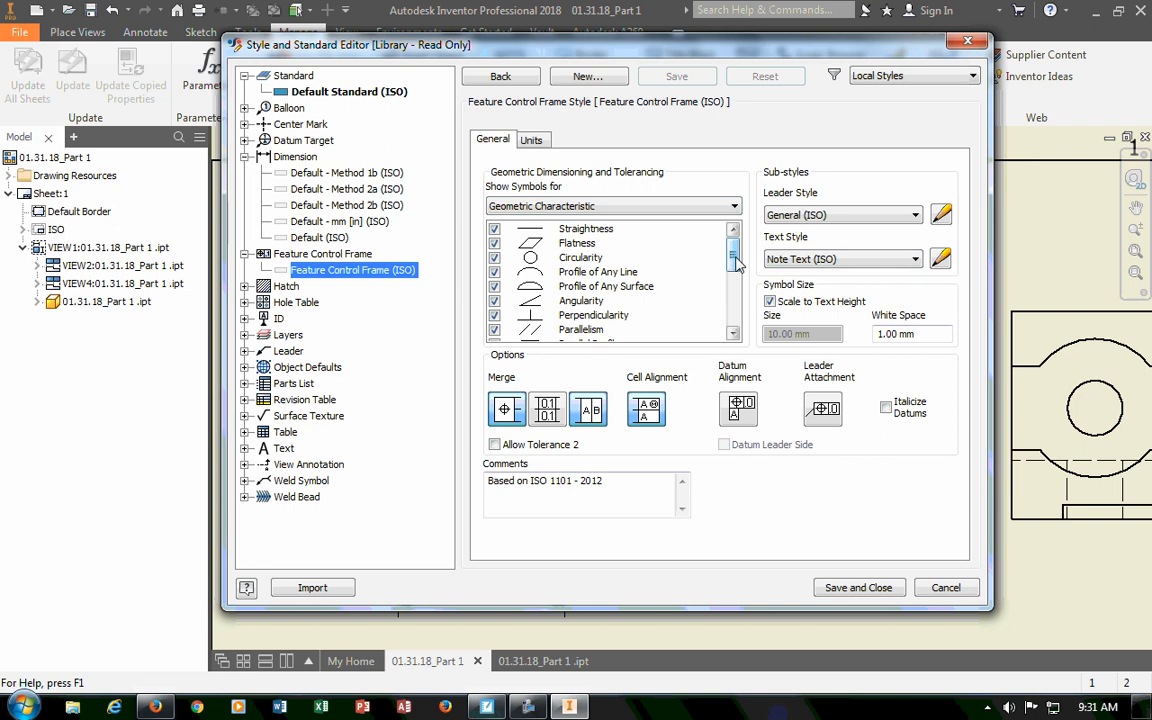
{"action": "left_click_drag", "start_coordinate": [733, 266], "coordinate": [736, 318]}
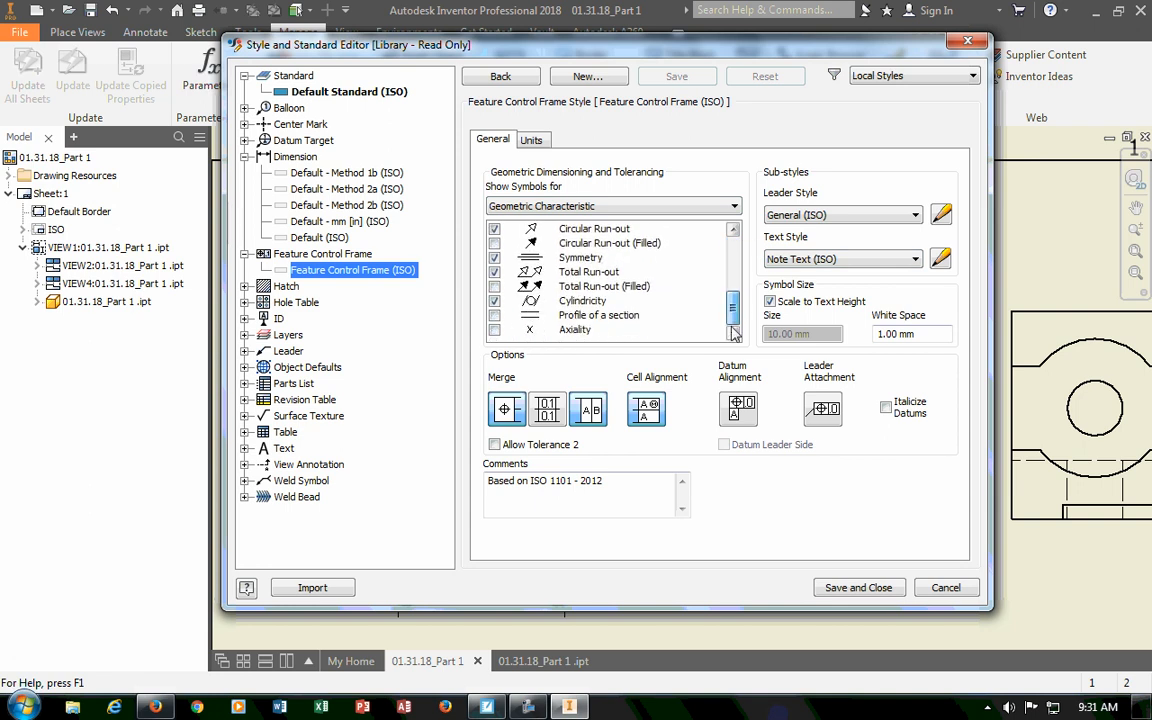
{"action": "left_click", "coordinate": [245, 254]}
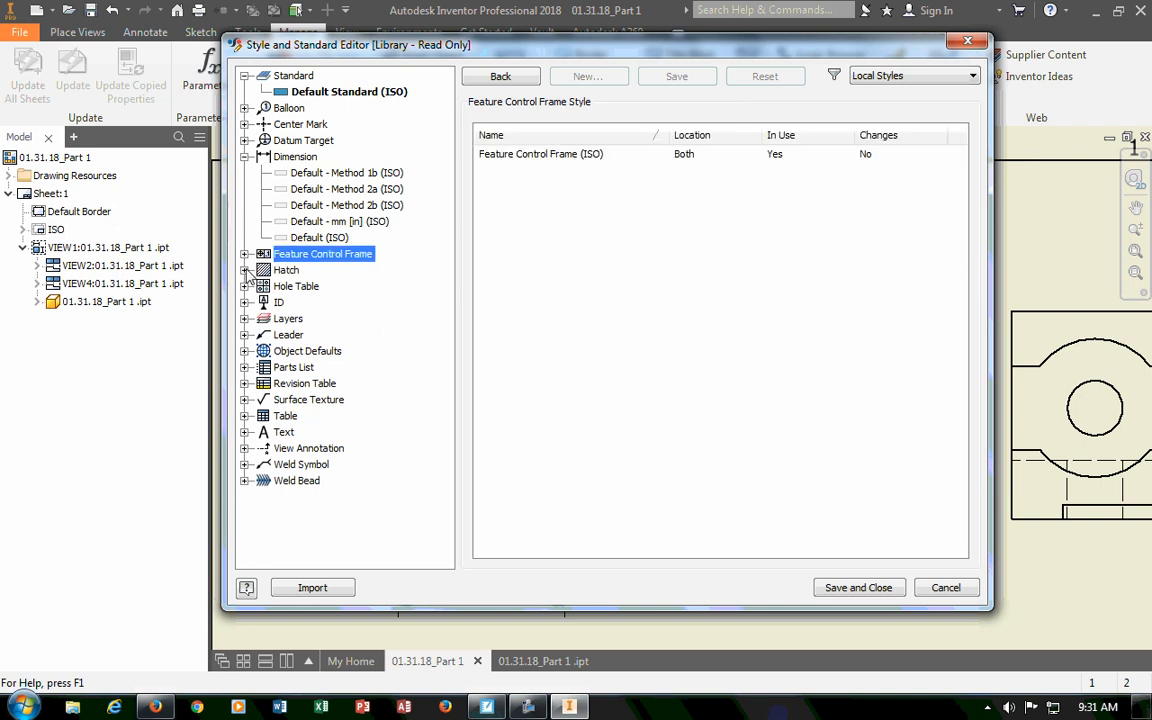
Examine the Hatch (ISO) style settings and its list of available patterns.
{"action": "left_click", "coordinate": [245, 270]}
{"action": "left_click", "coordinate": [303, 287]}
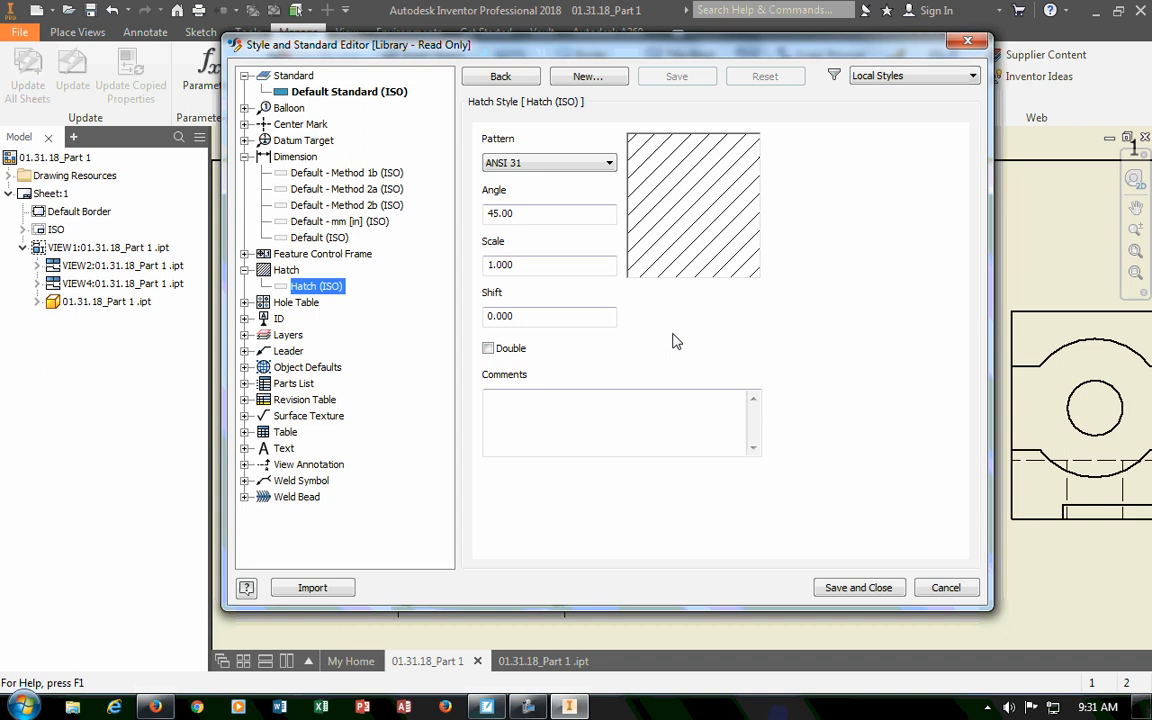
{"action": "left_click", "coordinate": [608, 163]}
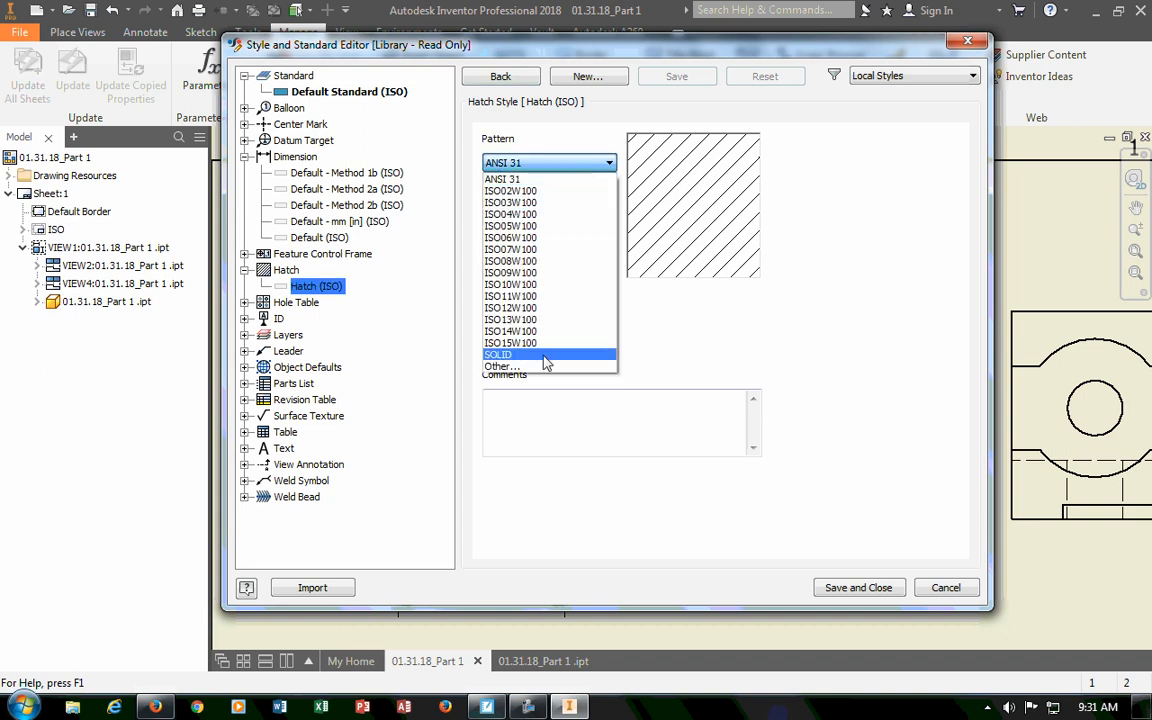
{"action": "left_click", "coordinate": [864, 370]}
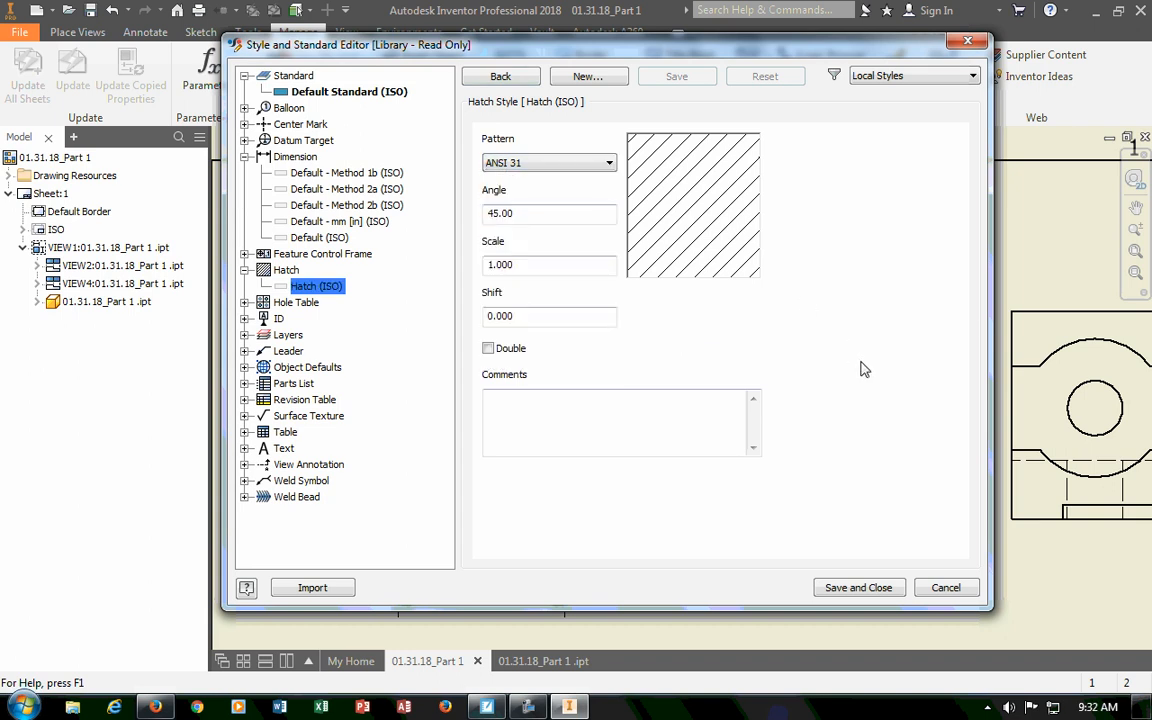
Preview the SOLID pattern for the Hatch (ISO) style and restore ANSI 31.
{"action": "left_click", "coordinate": [514, 162]}
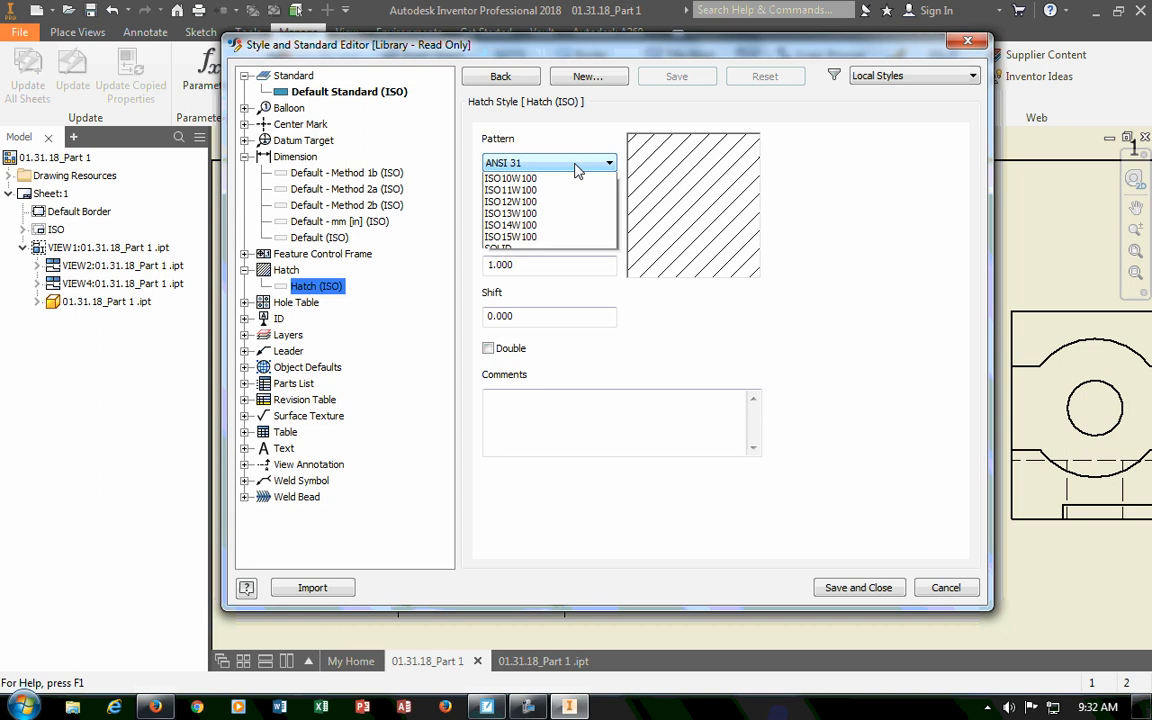
{"action": "left_click", "coordinate": [500, 355]}
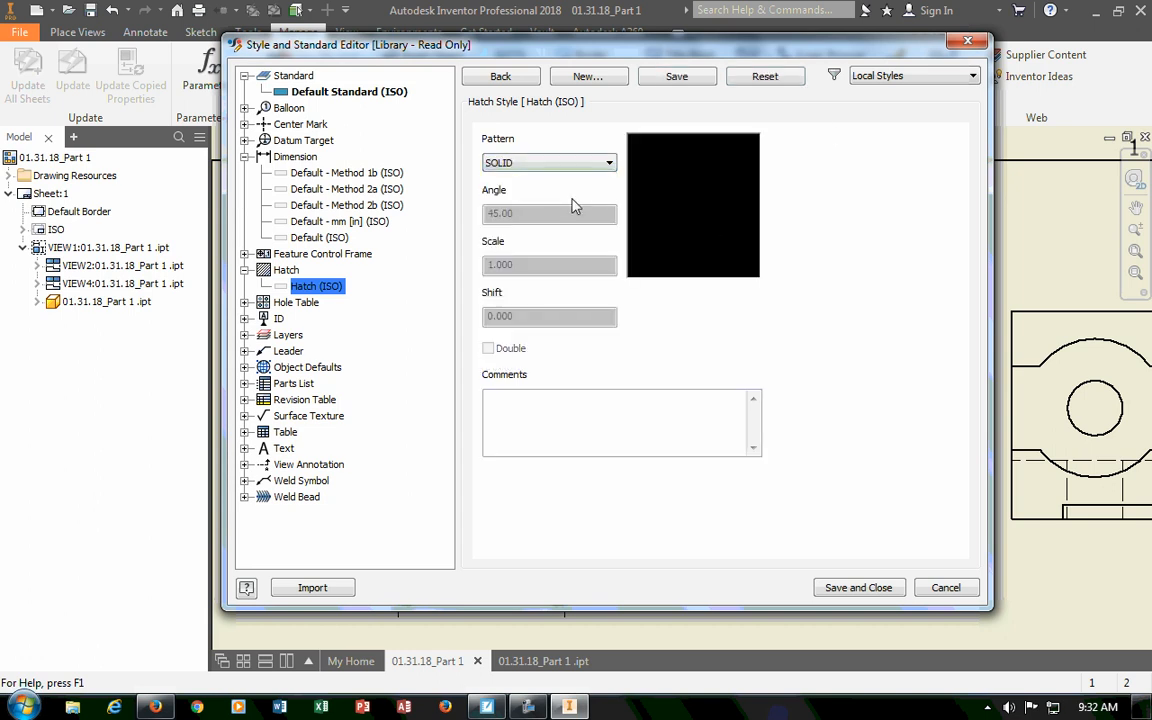
{"action": "left_click", "coordinate": [530, 162]}
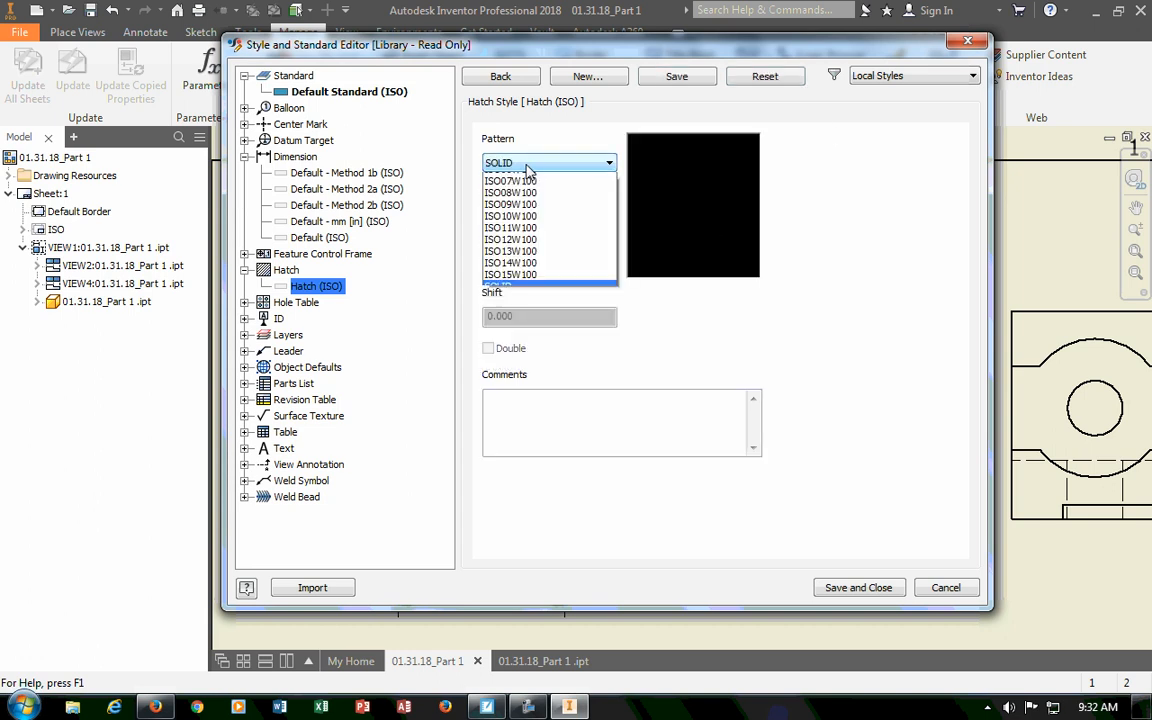
{"action": "left_click", "coordinate": [508, 187]}
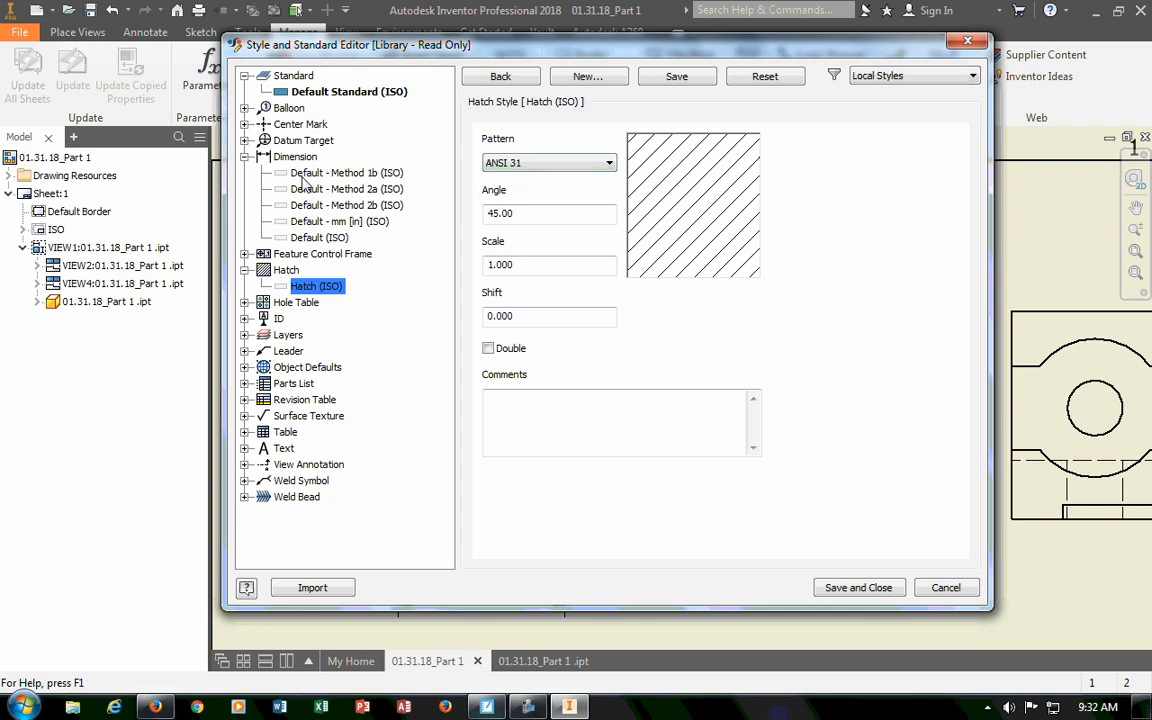
Preview ISO02W100, ISO05W100 and ISO15W100 for the Hatch (ISO) style, and save the style with the pattern back on ANSI 31.
{"action": "left_click", "coordinate": [588, 170]}
{"action": "left_click", "coordinate": [505, 190]}
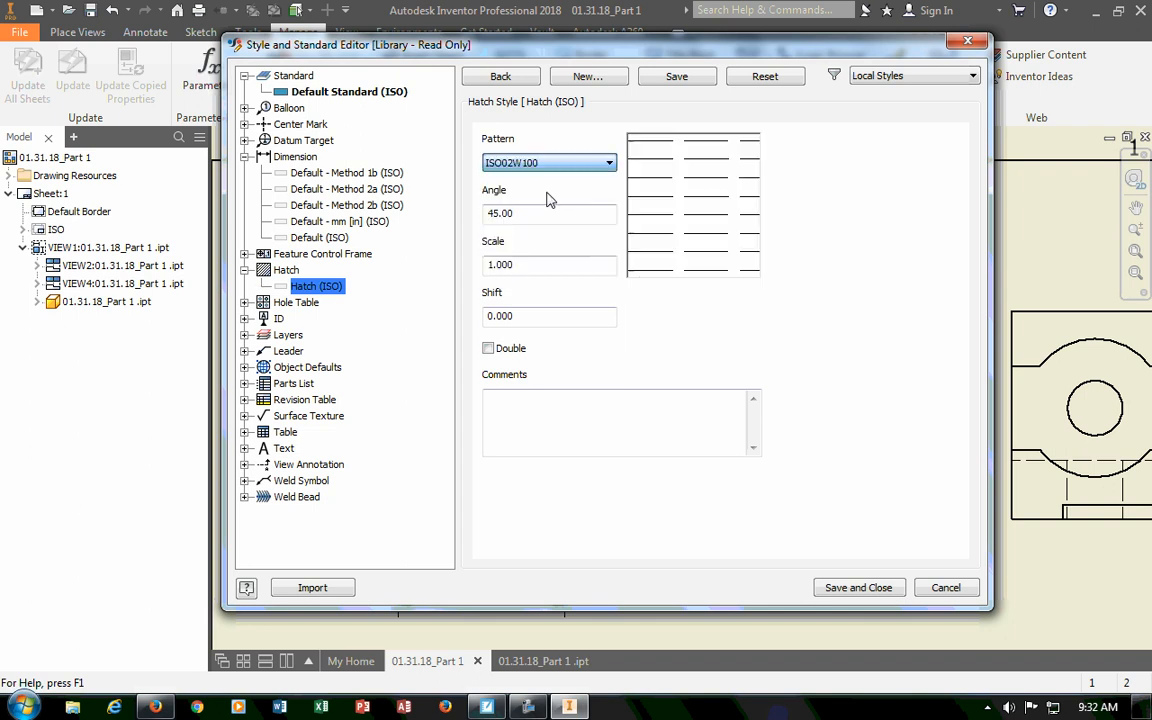
{"action": "left_click", "coordinate": [548, 166]}
{"action": "left_click", "coordinate": [510, 226]}
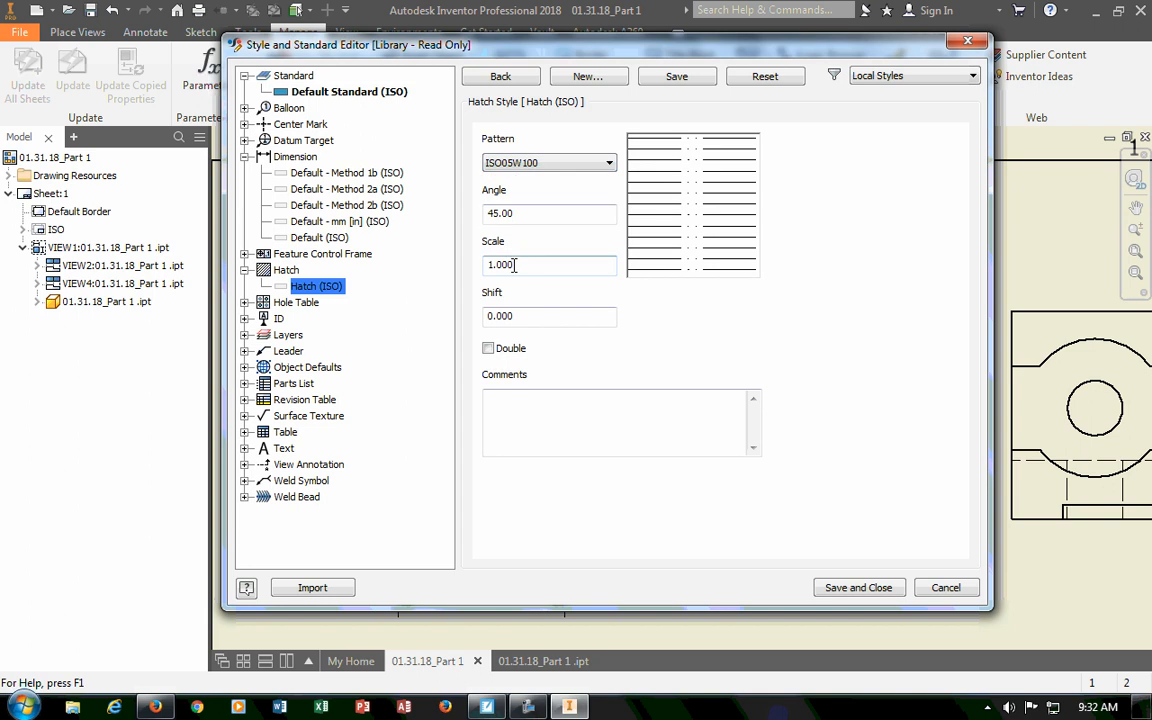
{"action": "left_click", "coordinate": [548, 163]}
{"action": "left_click", "coordinate": [510, 343]}
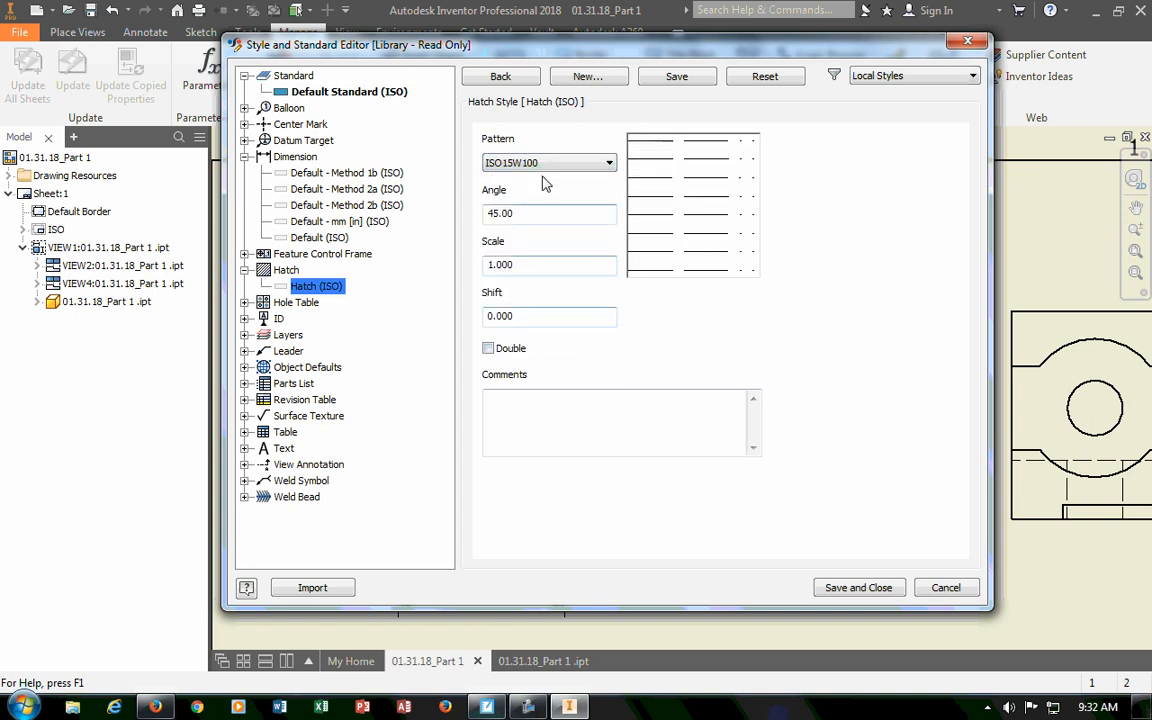
{"action": "left_click", "coordinate": [548, 163]}
{"action": "left_click", "coordinate": [512, 179]}
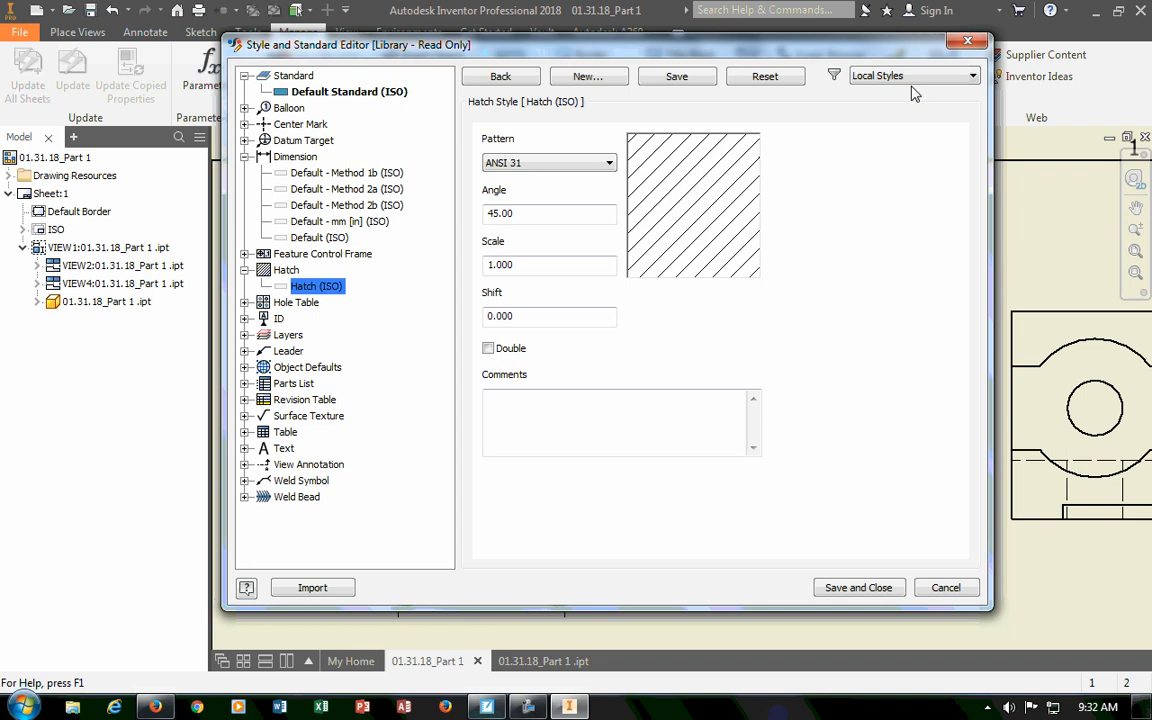
{"action": "left_click", "coordinate": [245, 272]}
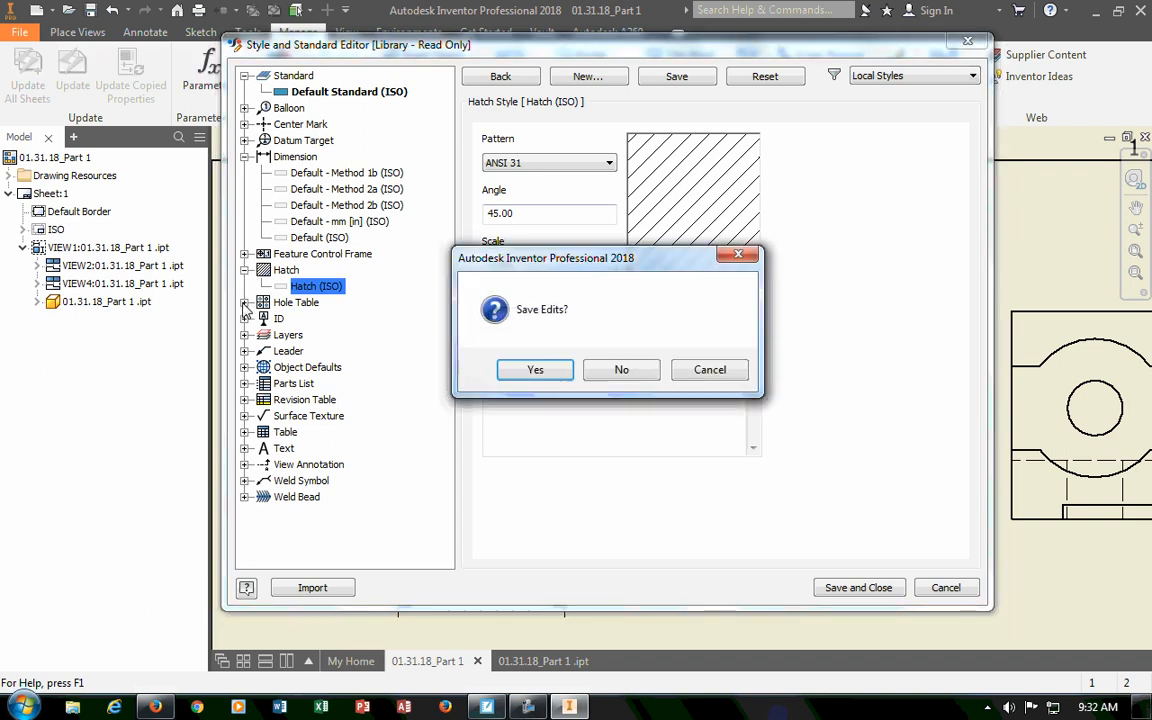
{"action": "left_click", "coordinate": [556, 371]}
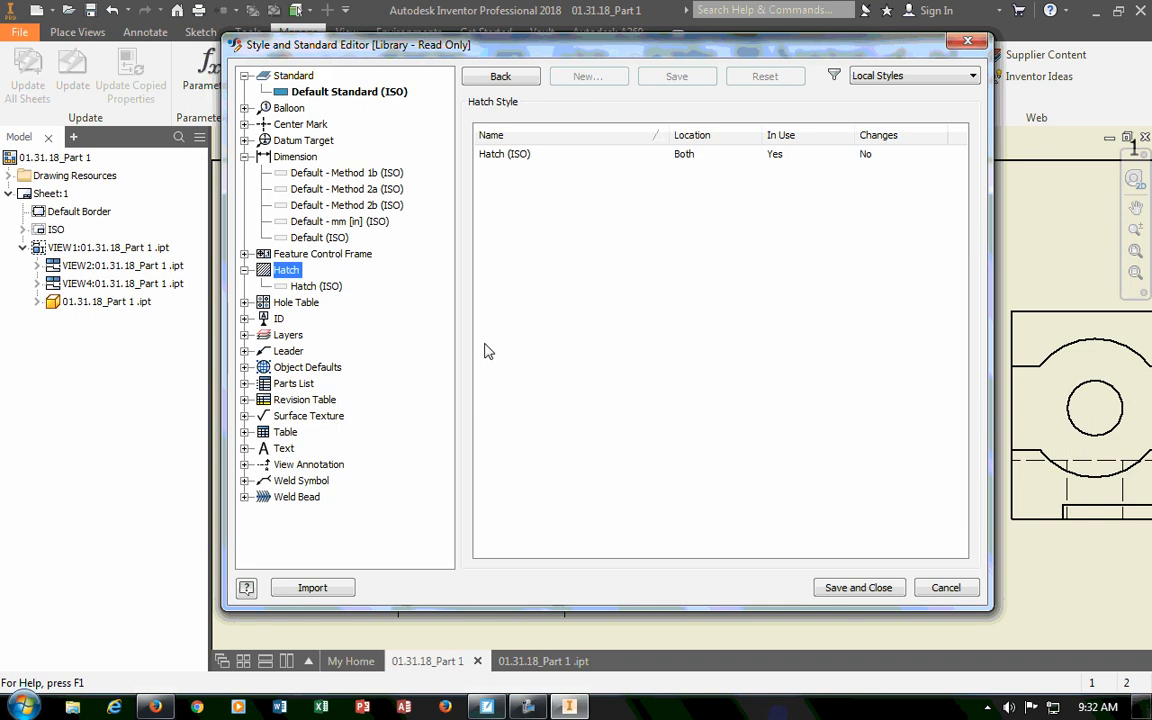
Examine the formatting settings of the Hole Table (ISO) style.
{"action": "left_click", "coordinate": [245, 302]}
{"action": "left_click", "coordinate": [345, 319]}
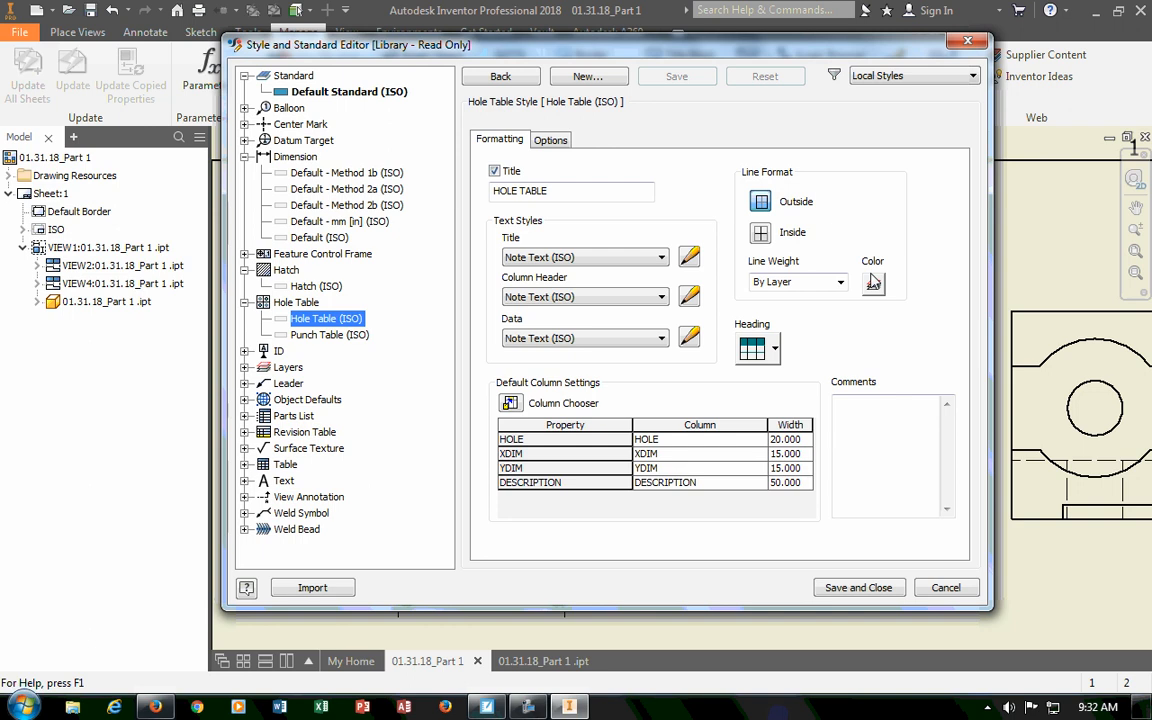
{"action": "left_click", "coordinate": [245, 302]}
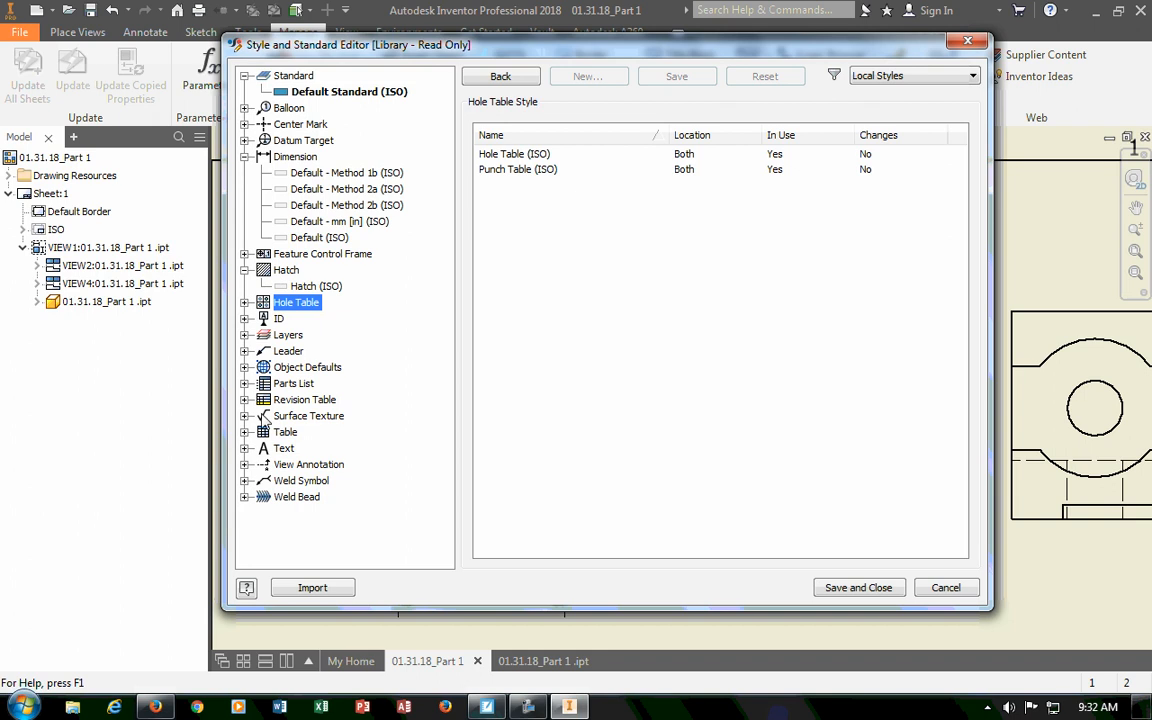
Review the full list of ISO layer styles in the standard.
{"action": "left_click", "coordinate": [247, 336]}
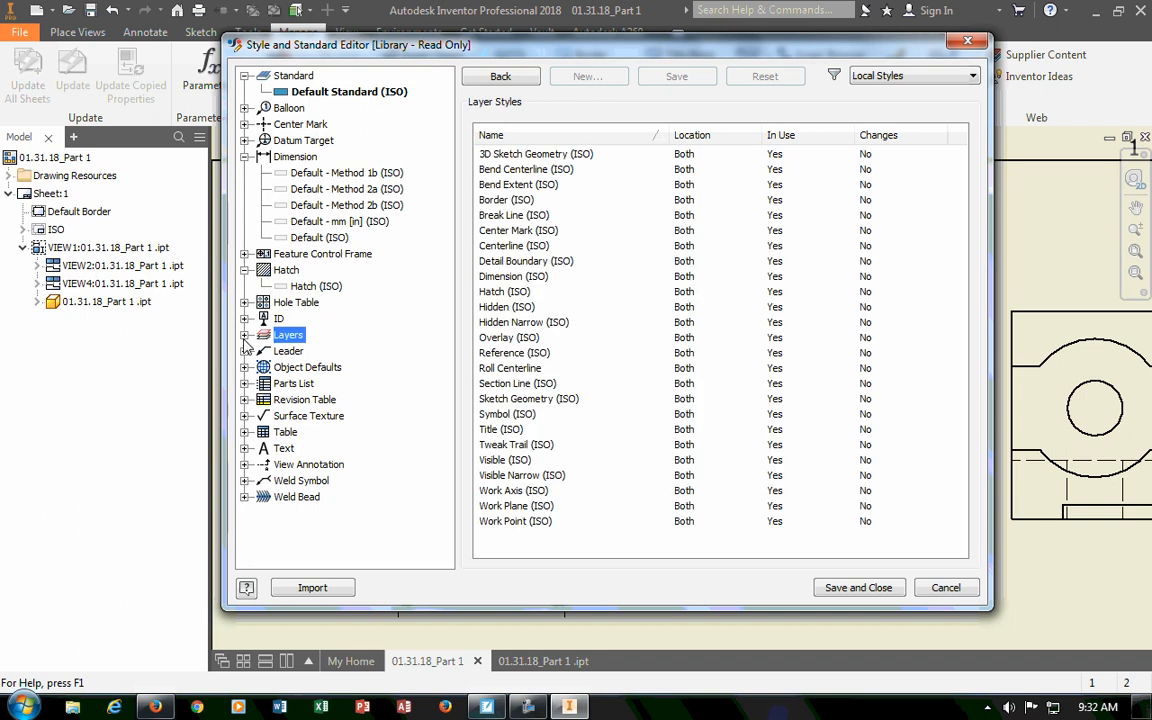
{"action": "left_click", "coordinate": [245, 336]}
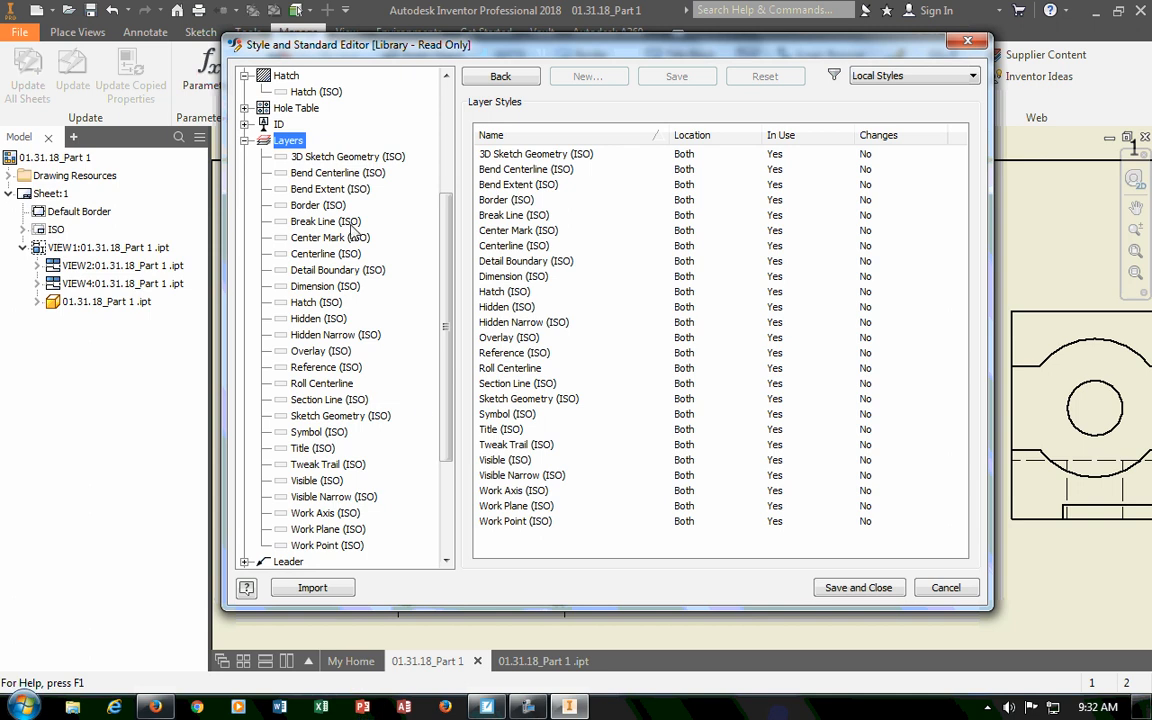
{"action": "scroll", "coordinate": [352, 231], "scroll_direction": "down", "scroll_amount": 1}
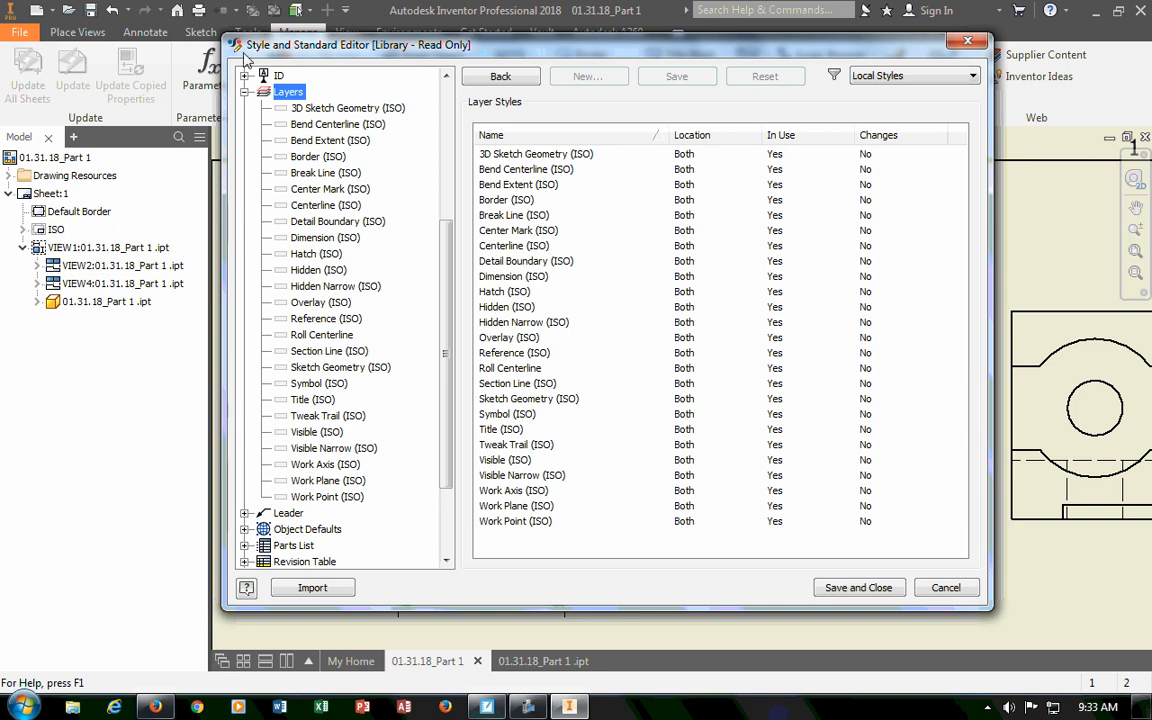
{"action": "left_click", "coordinate": [245, 91]}
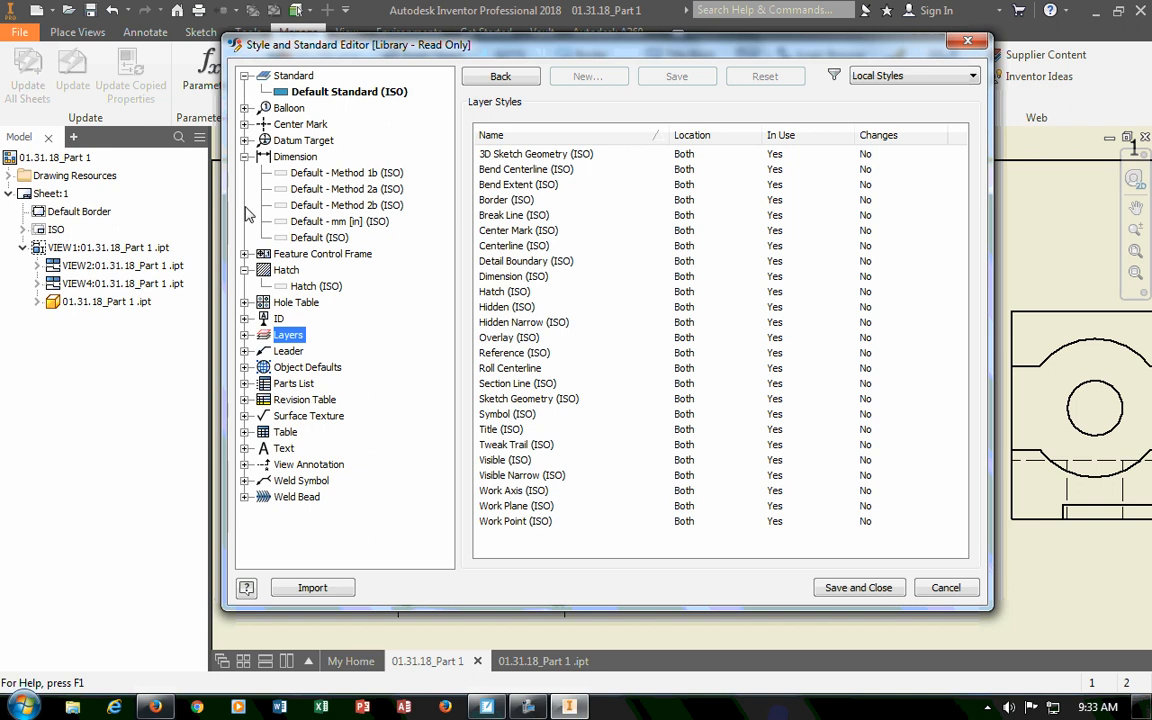
Examine the leader styles Alternate (ISO), Large (ISO) and General (ISO), including their terminator and line format settings.
{"action": "left_click", "coordinate": [245, 157]}
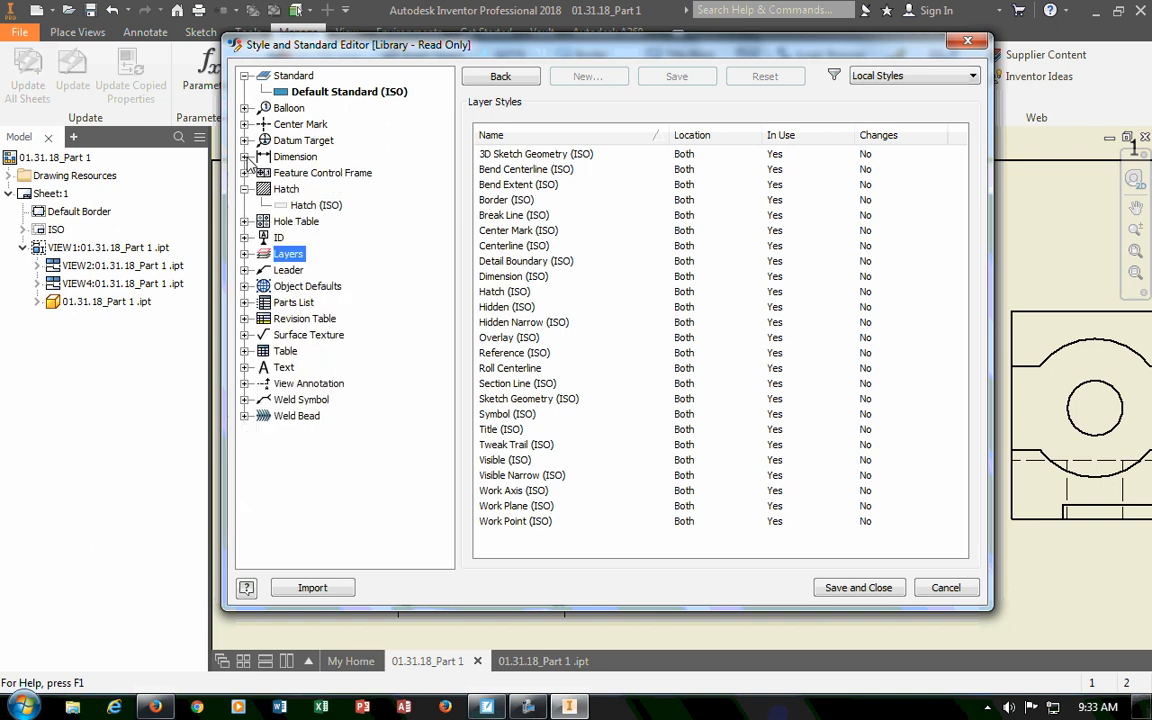
{"action": "left_click", "coordinate": [245, 270]}
{"action": "left_click", "coordinate": [290, 286]}
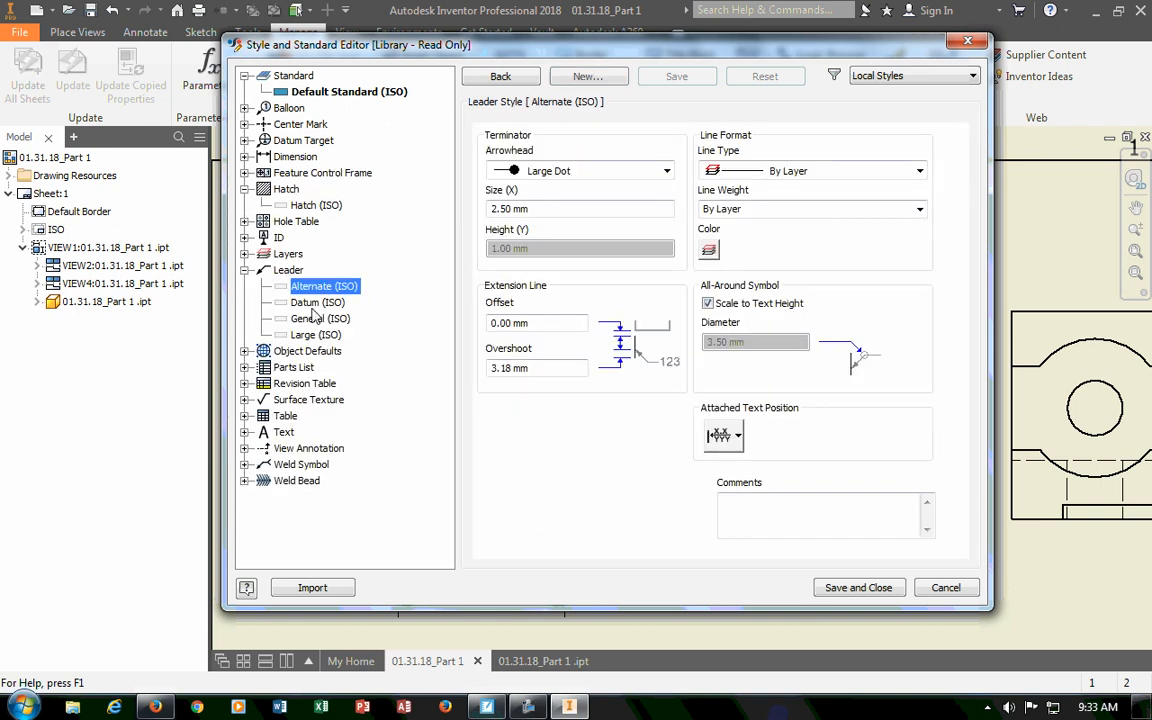
{"action": "left_click", "coordinate": [314, 334]}
{"action": "left_click", "coordinate": [314, 318]}
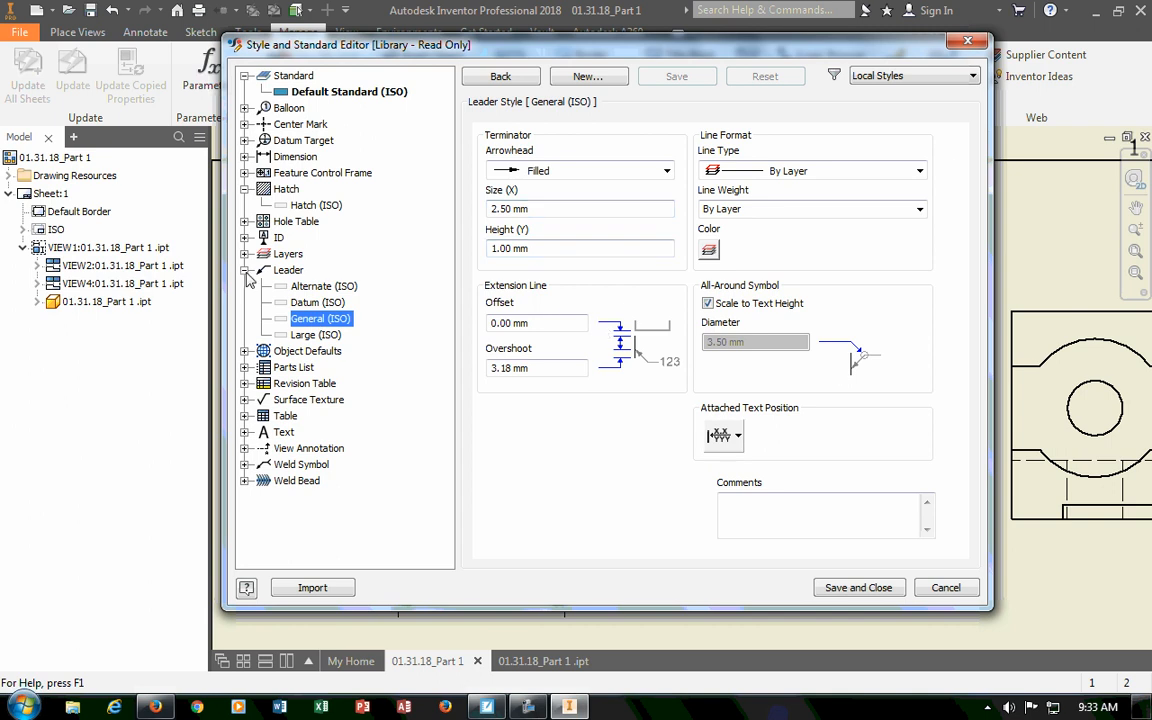
Collapse the Leader styles, then save and close the style editor.
{"action": "left_click", "coordinate": [245, 270]}
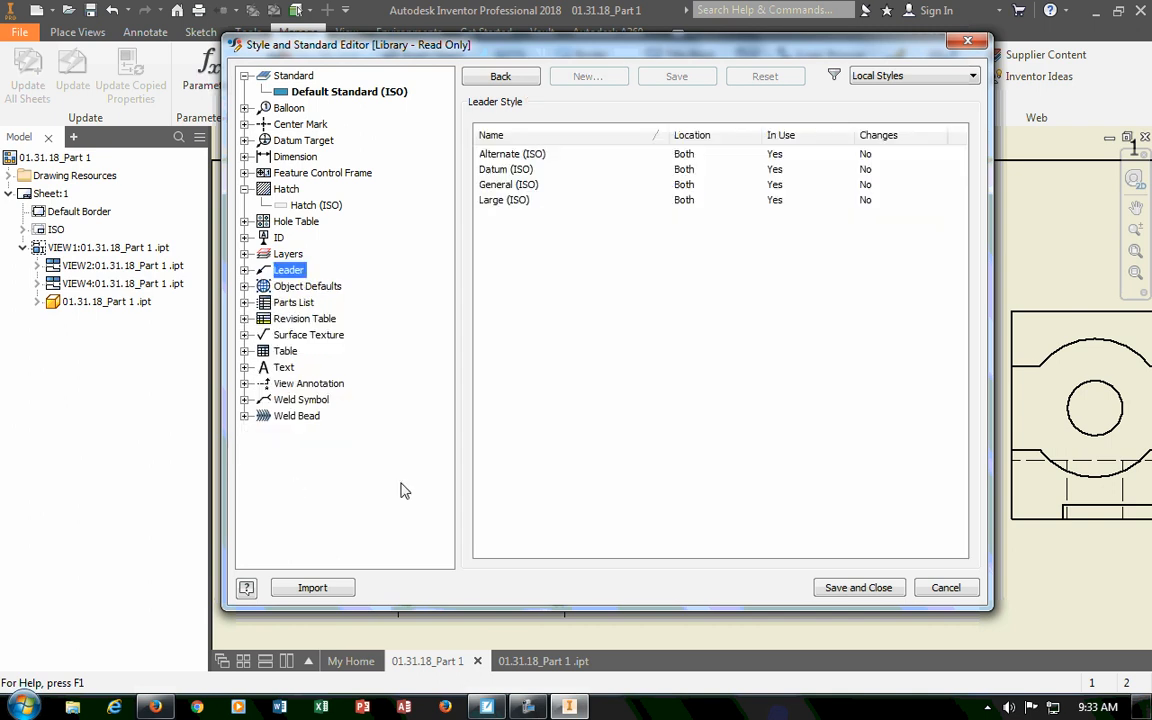
{"action": "left_click", "coordinate": [856, 588]}
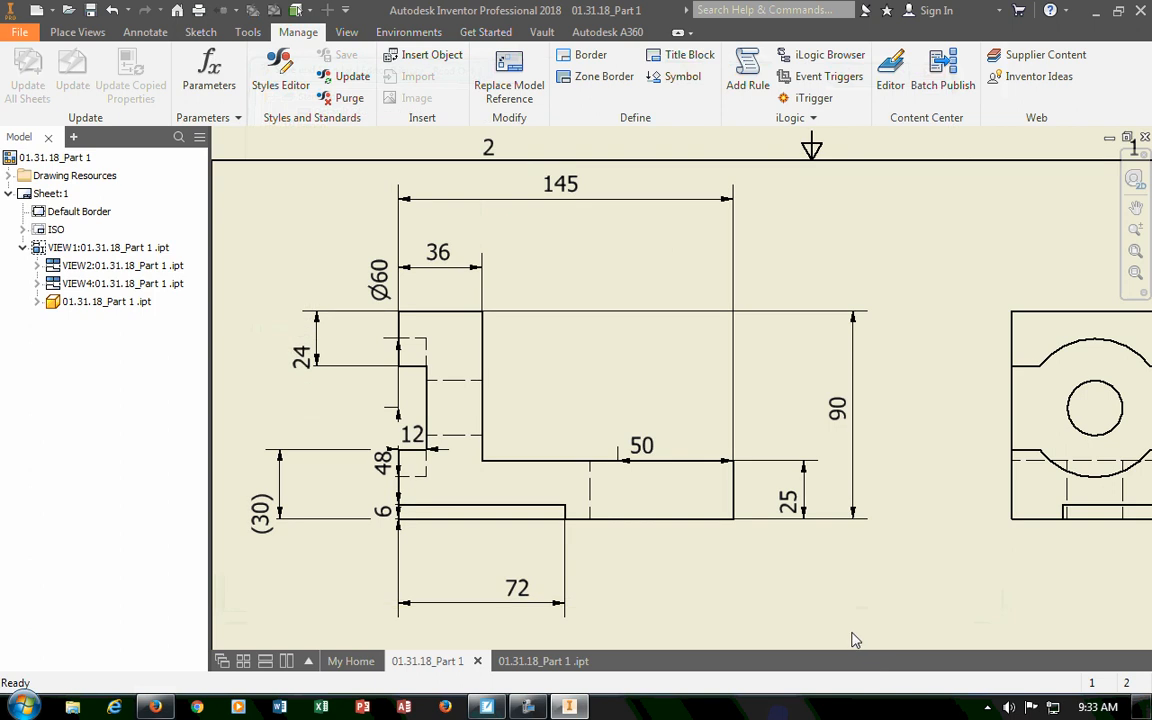
{"action": "left_click", "coordinate": [288, 80]}
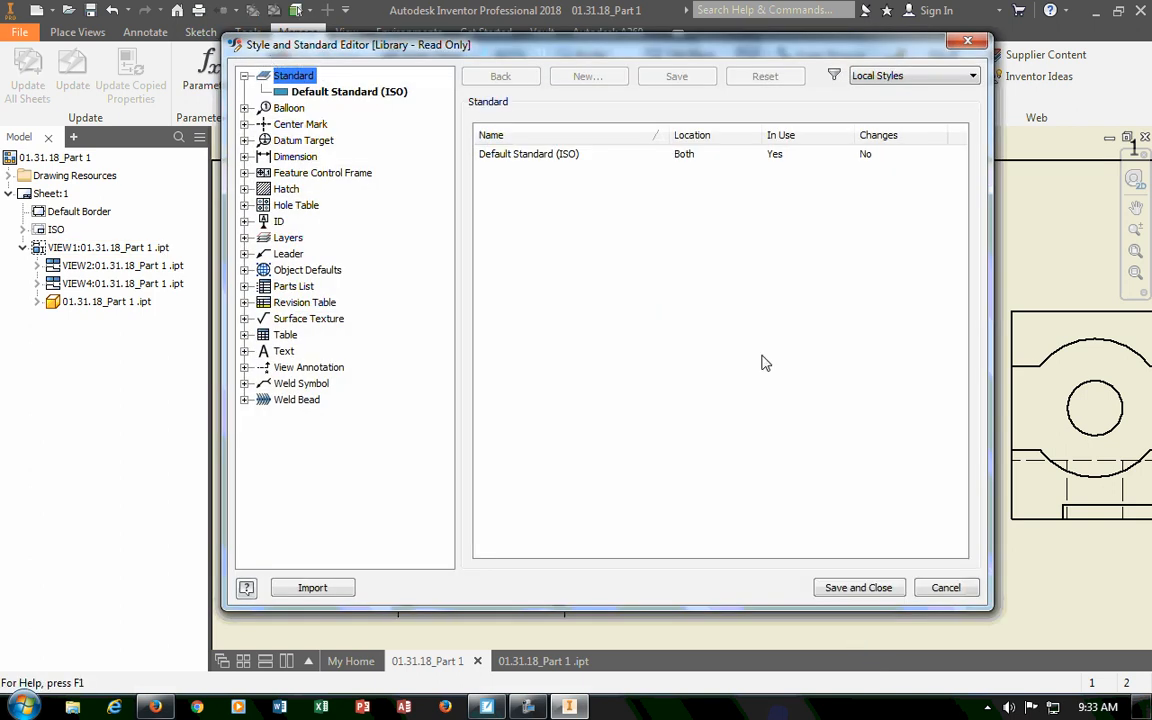
{"action": "left_click", "coordinate": [318, 589]}
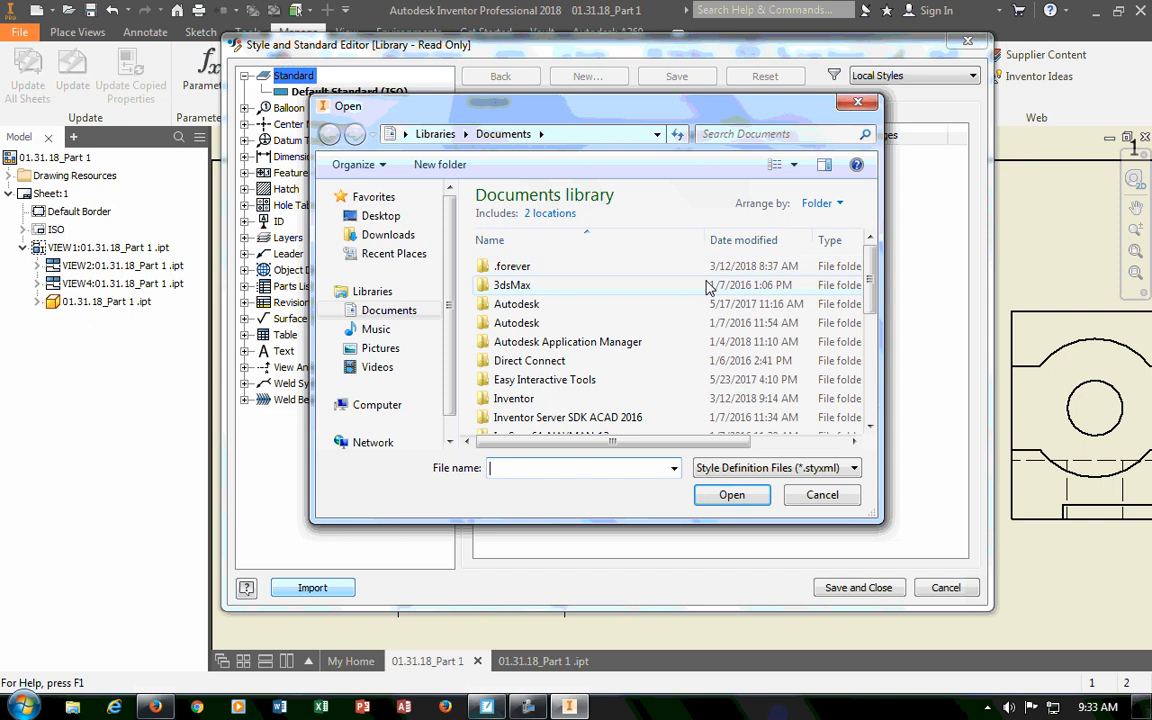
{"action": "left_click", "coordinate": [822, 495]}
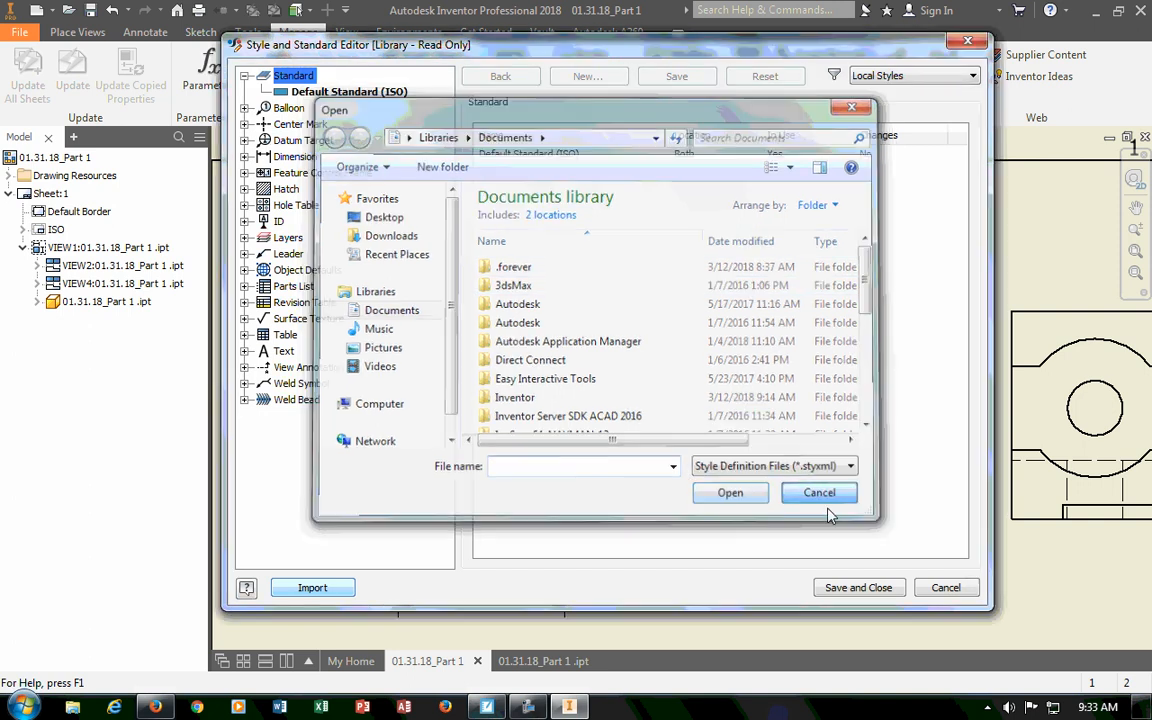
{"action": "left_click", "coordinate": [946, 588]}
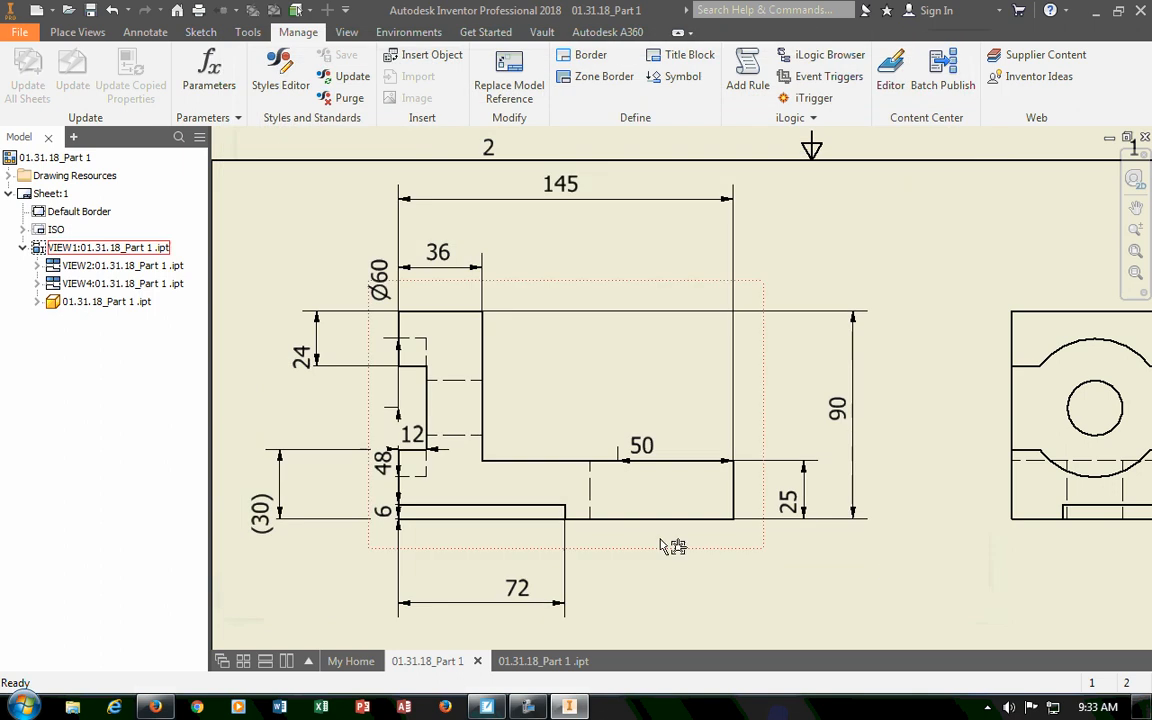
Move the front view's 90 height dimension farther from the view and its 25 dimension closer to the view.
{"action": "scroll", "coordinate": [655, 543], "scroll_direction": "down", "scroll_amount": 5}
{"action": "scroll", "coordinate": [646, 540], "scroll_direction": "up", "scroll_amount": 8}
{"action": "middle_click_drag", "start_coordinate": [659, 480], "coordinate": [616, 280]}
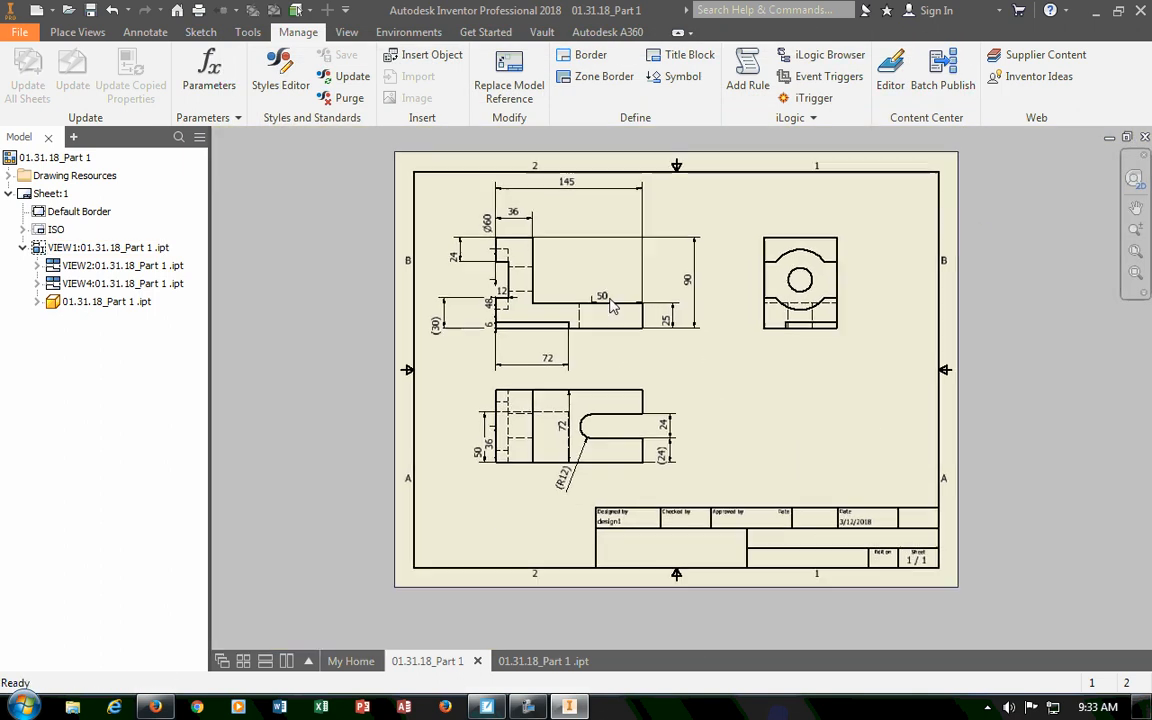
{"action": "scroll", "coordinate": [607, 372], "scroll_direction": "down", "scroll_amount": 3}
{"action": "middle_click_drag", "start_coordinate": [607, 380], "coordinate": [645, 340]}
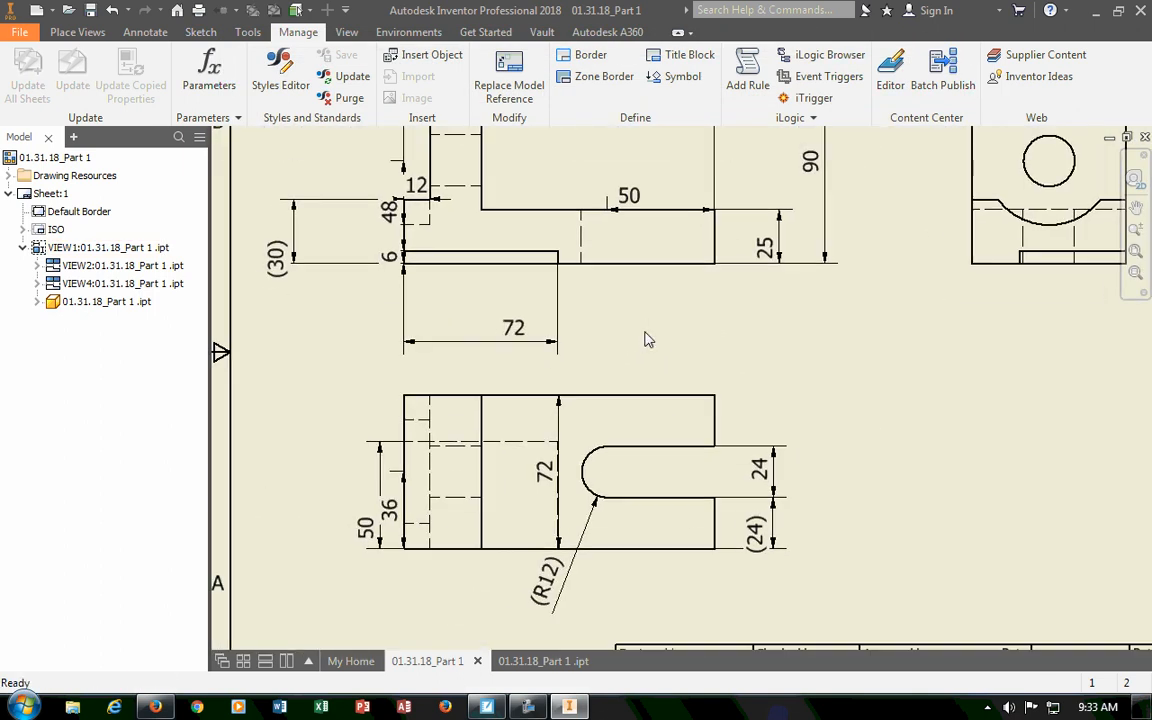
{"action": "scroll", "coordinate": [645, 333], "scroll_direction": "up", "scroll_amount": 3}
{"action": "middle_click_drag", "start_coordinate": [677, 188], "coordinate": [609, 291]}
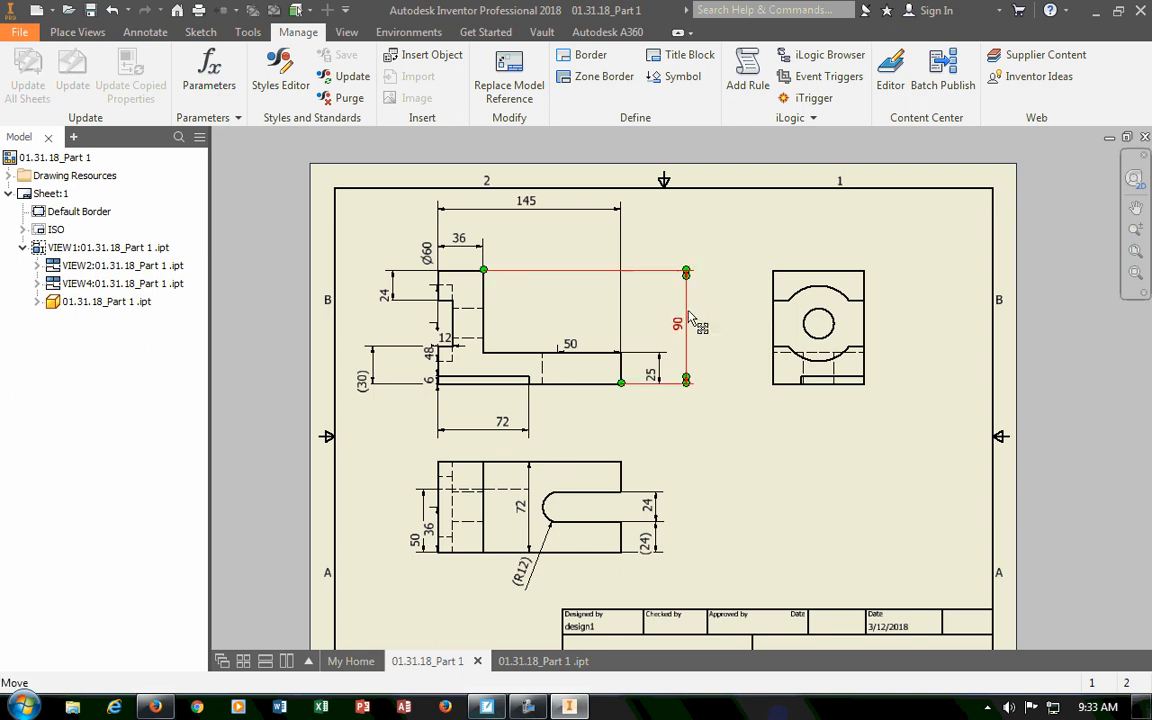
{"action": "left_click_drag", "start_coordinate": [688, 316], "coordinate": [706, 320]}
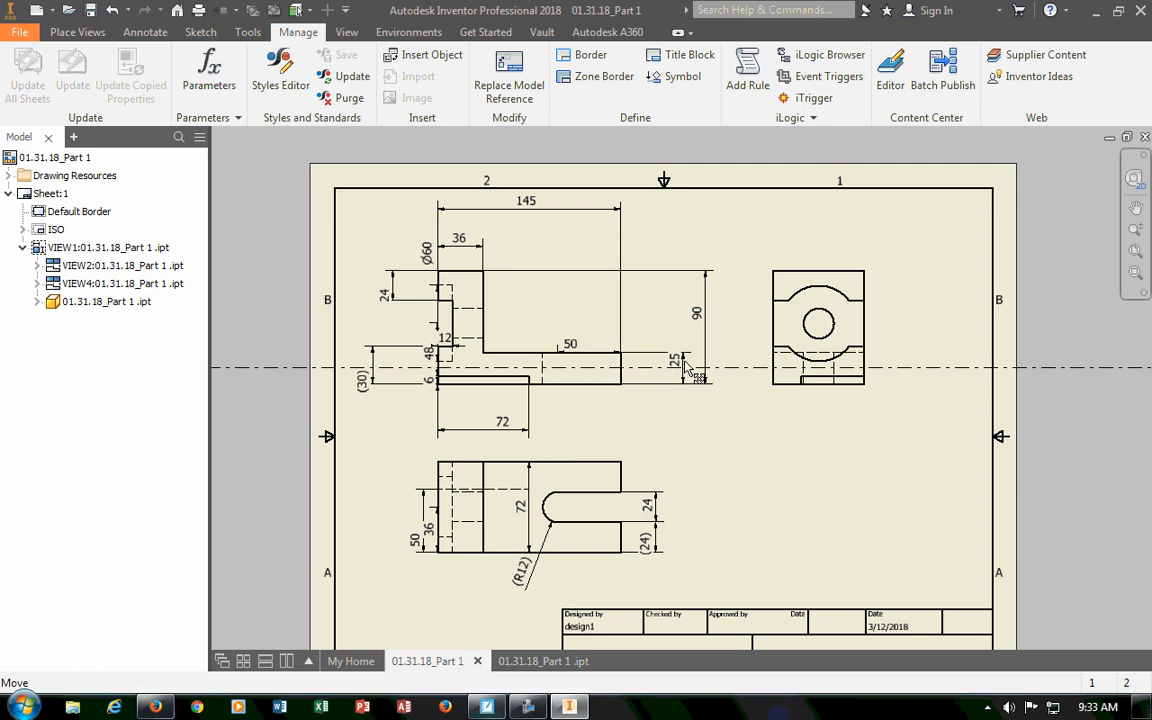
{"action": "left_click_drag", "start_coordinate": [662, 370], "coordinate": [628, 400]}
{"action": "scroll", "coordinate": [648, 379], "scroll_direction": "down", "scroll_amount": 1}
{"action": "scroll", "coordinate": [648, 379], "scroll_direction": "up", "scroll_amount": 5}
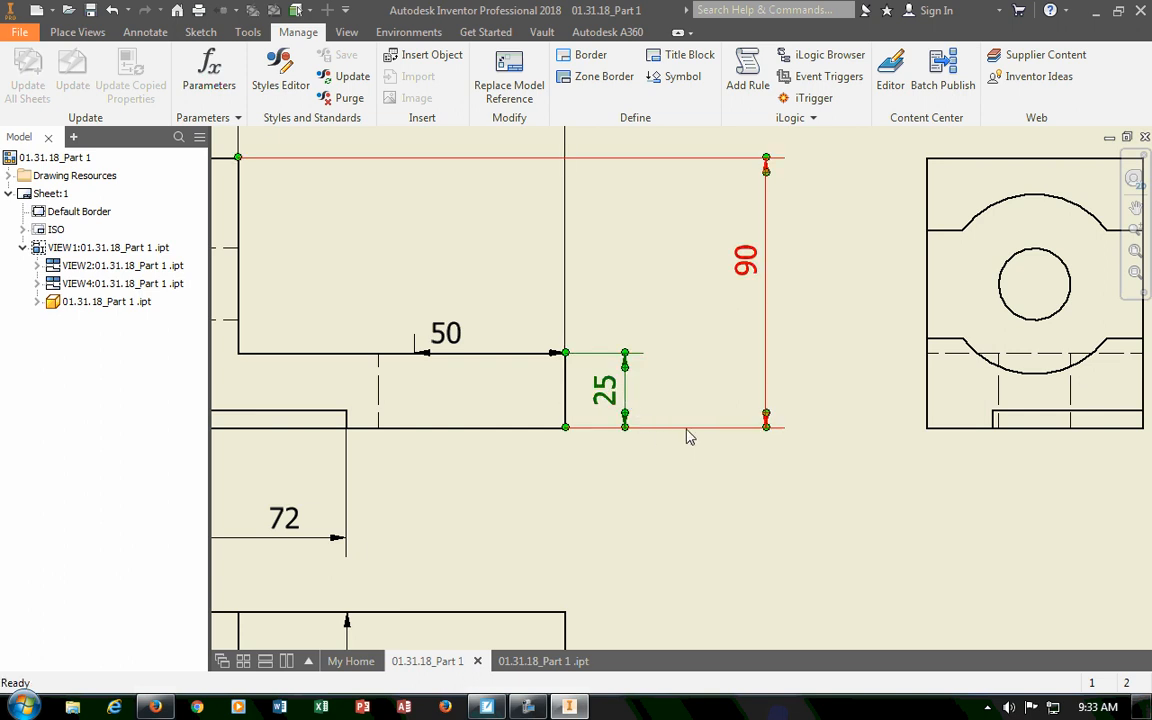
Examine the unit, alternate unit and display settings of the Default (ISO) dimension style, including its origin offset.
{"action": "left_click", "coordinate": [267, 87]}
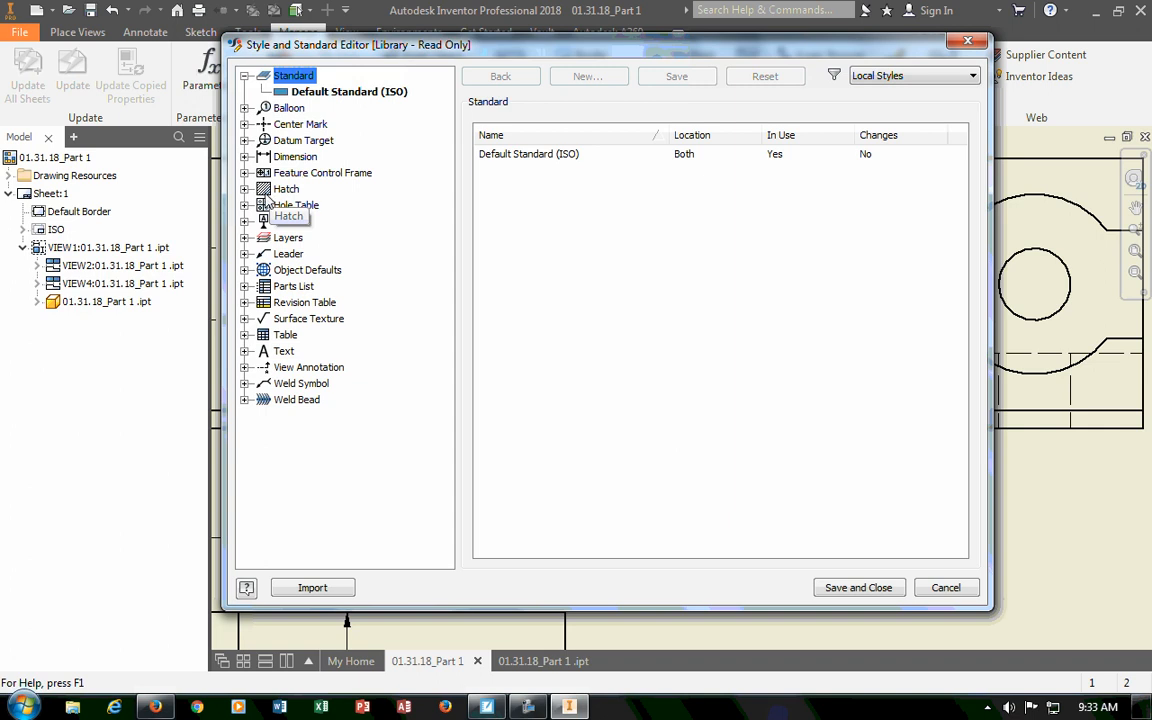
{"action": "left_click", "coordinate": [244, 156]}
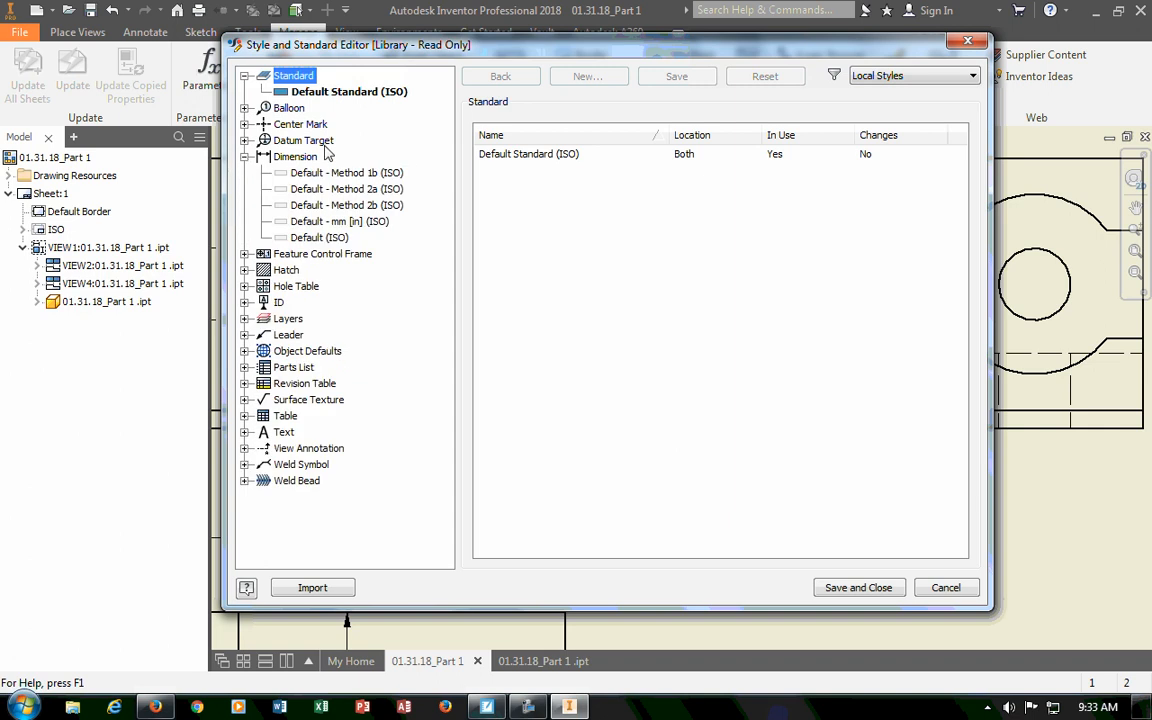
{"action": "left_click", "coordinate": [318, 238]}
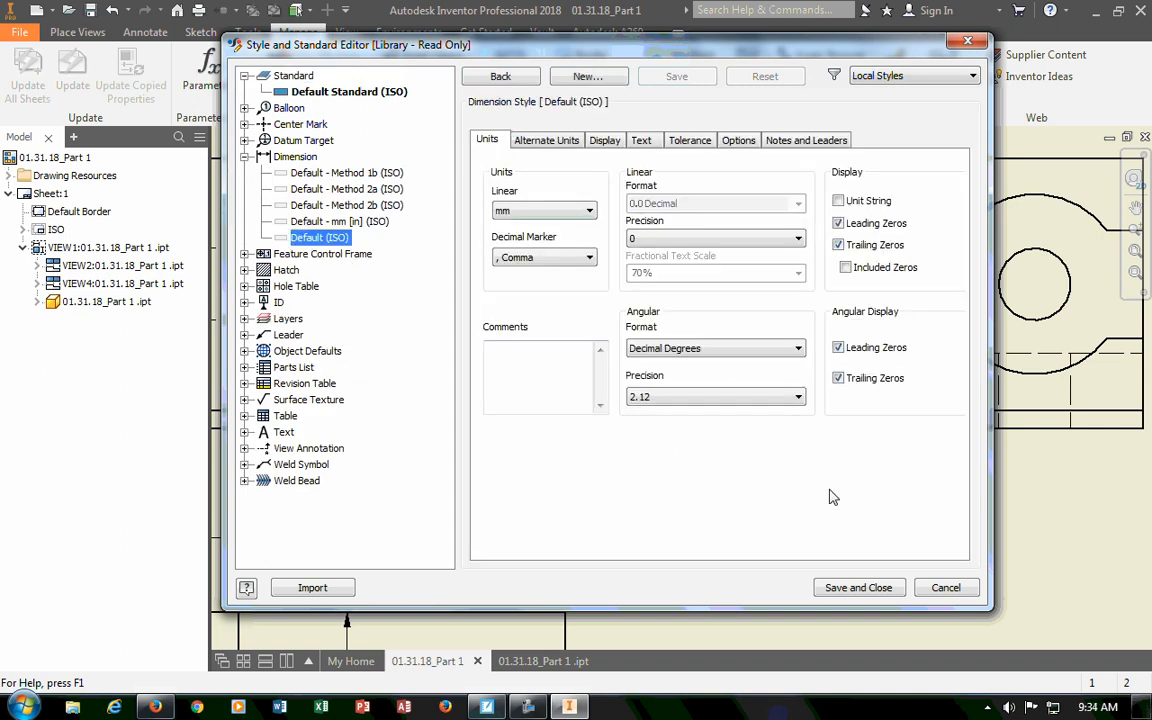
{"action": "left_click", "coordinate": [541, 145]}
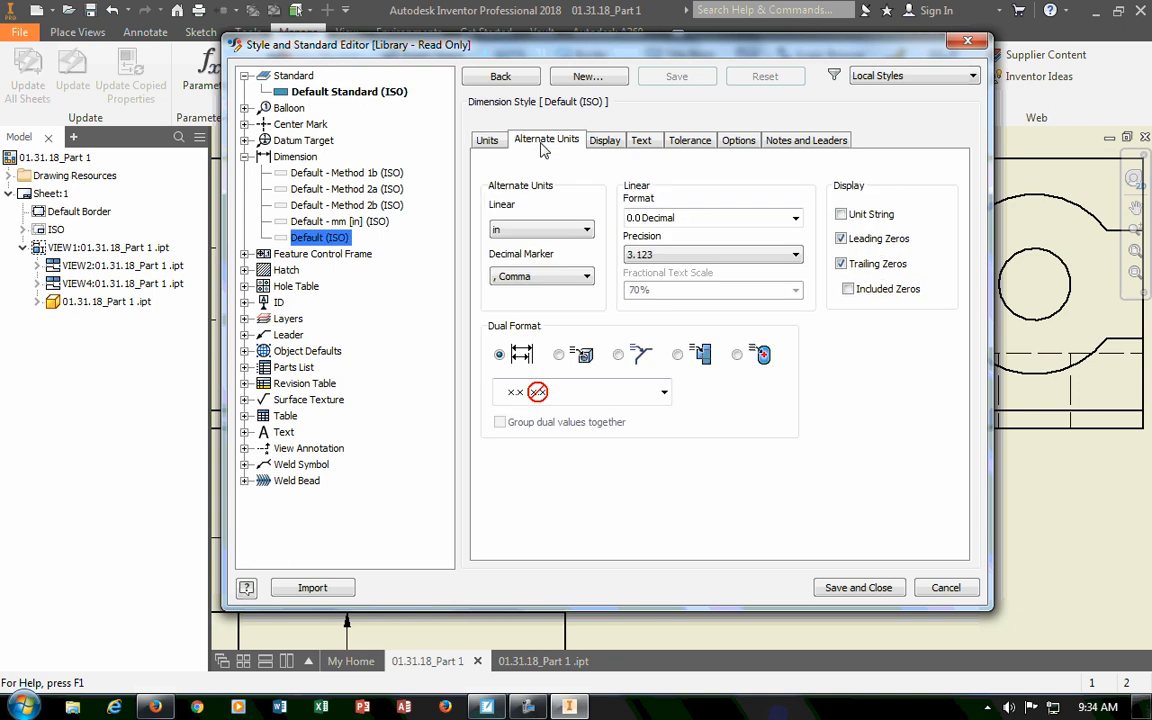
{"action": "left_click", "coordinate": [605, 141]}
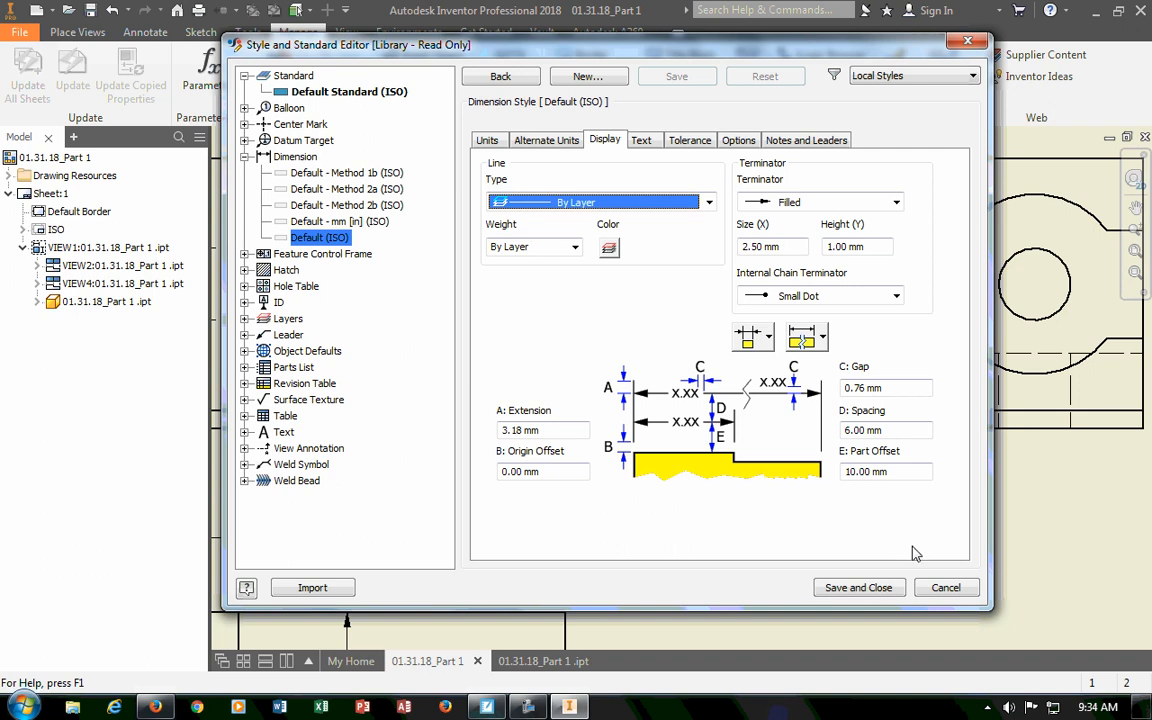
{"action": "mouse_move", "coordinate": [529, 707]}
{"action": "left_click", "coordinate": [549, 472]}
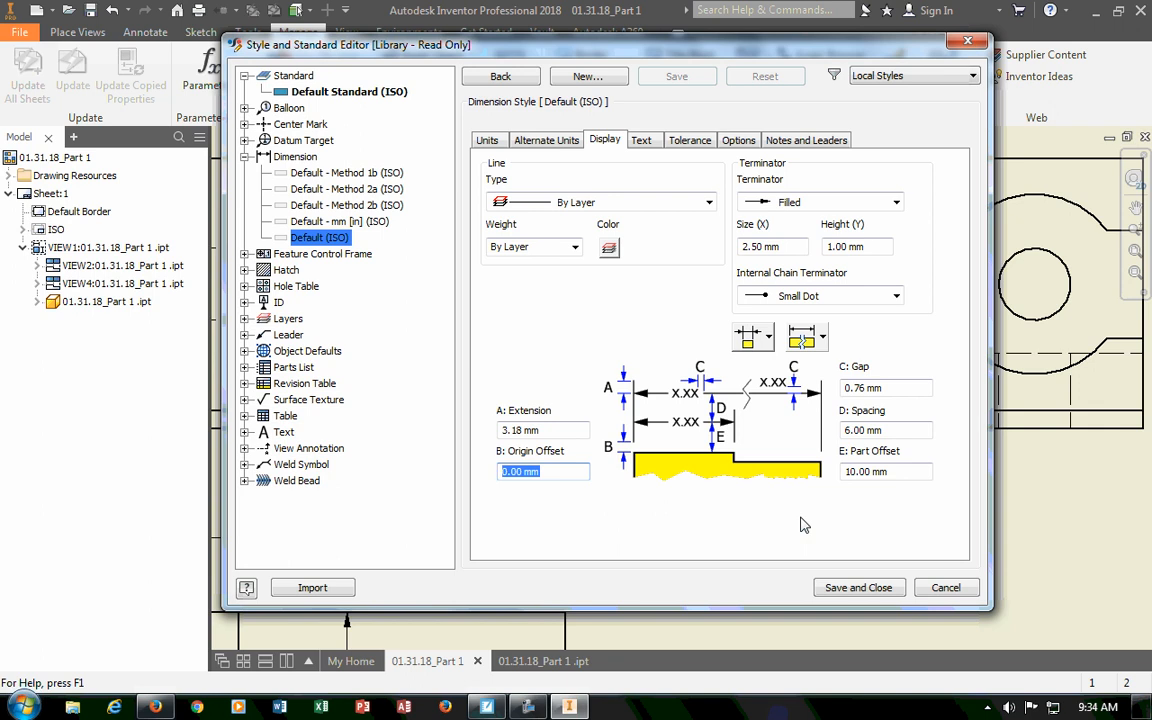
{"action": "left_click", "coordinate": [858, 587]}
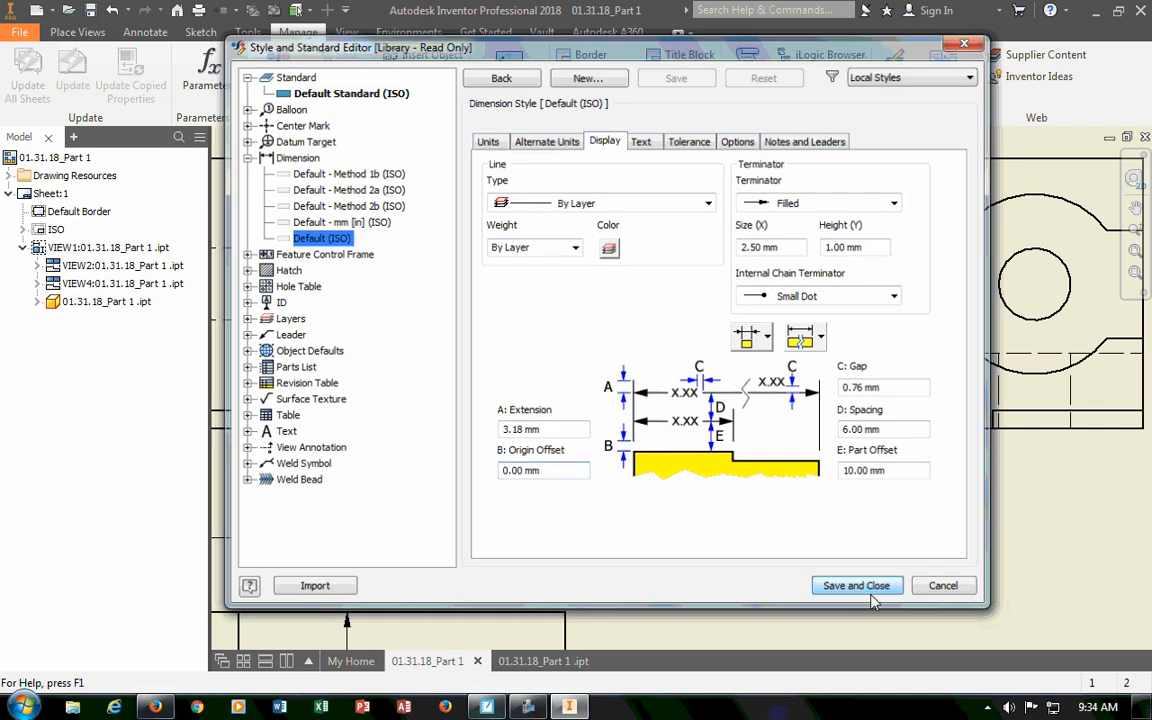
Set the Default (ISO) dimension style's origin offset to 3.18 mm and save the style.
{"action": "scroll", "coordinate": [567, 425], "scroll_direction": "up", "scroll_amount": 3}
{"action": "scroll", "coordinate": [565, 423], "scroll_direction": "down", "scroll_amount": 6}
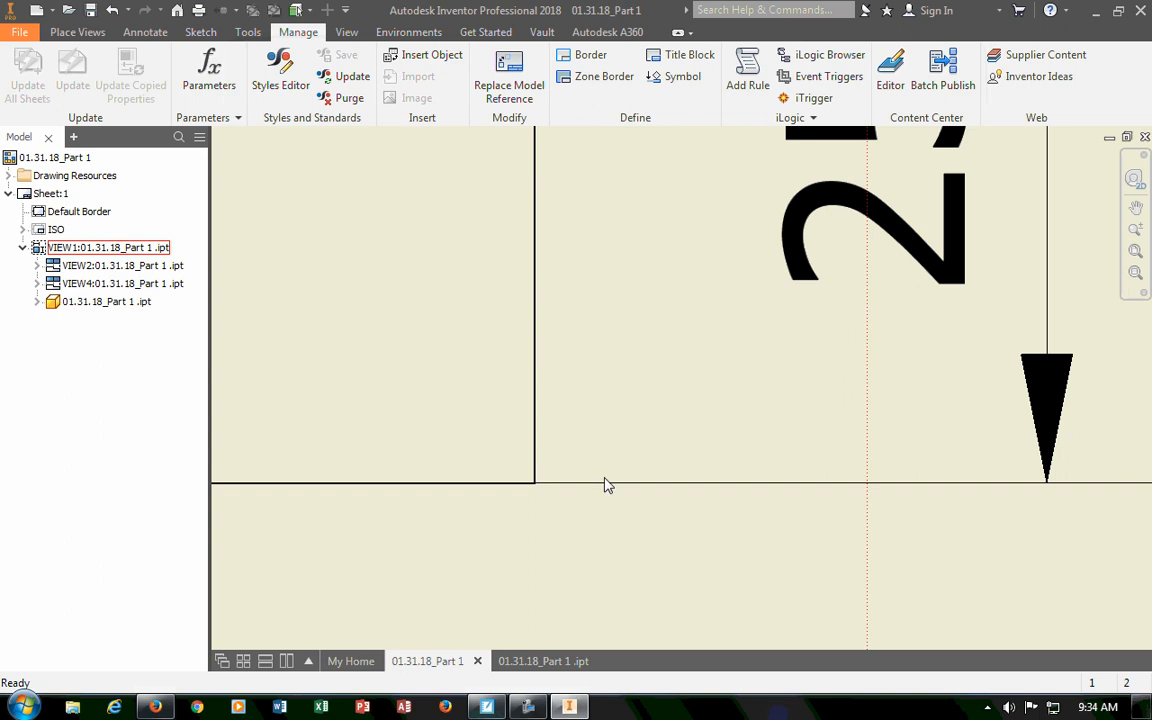
{"action": "left_click", "coordinate": [258, 78]}
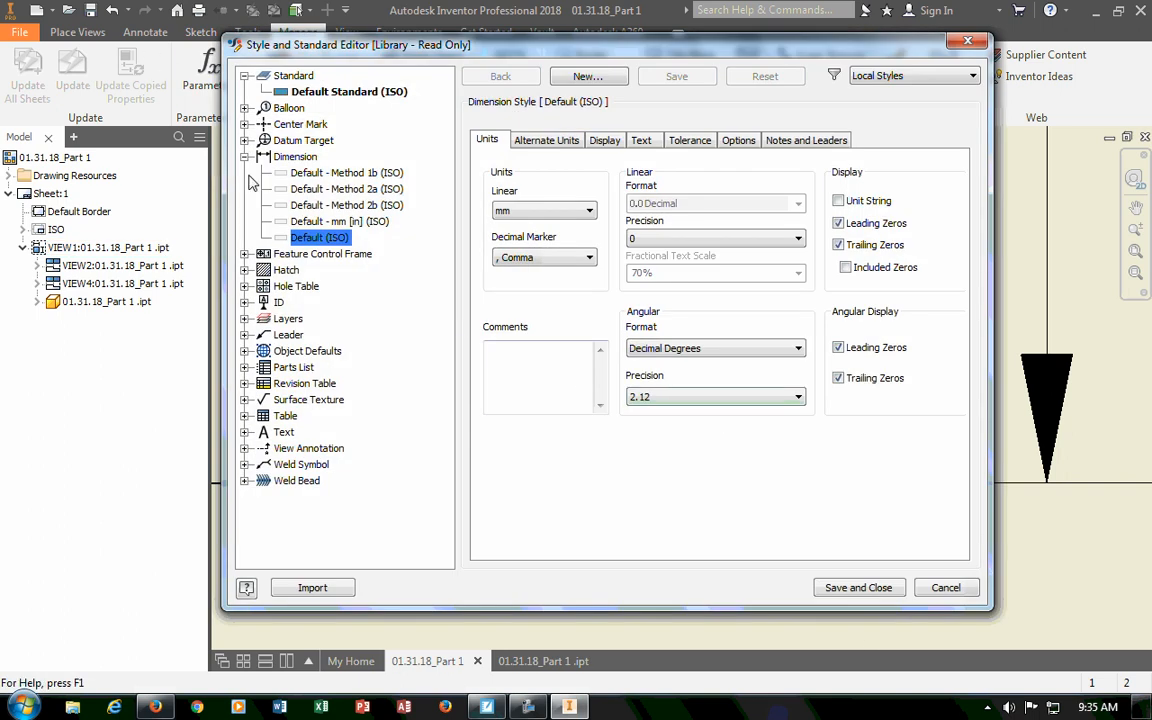
{"action": "left_click", "coordinate": [547, 140]}
{"action": "left_click", "coordinate": [604, 140]}
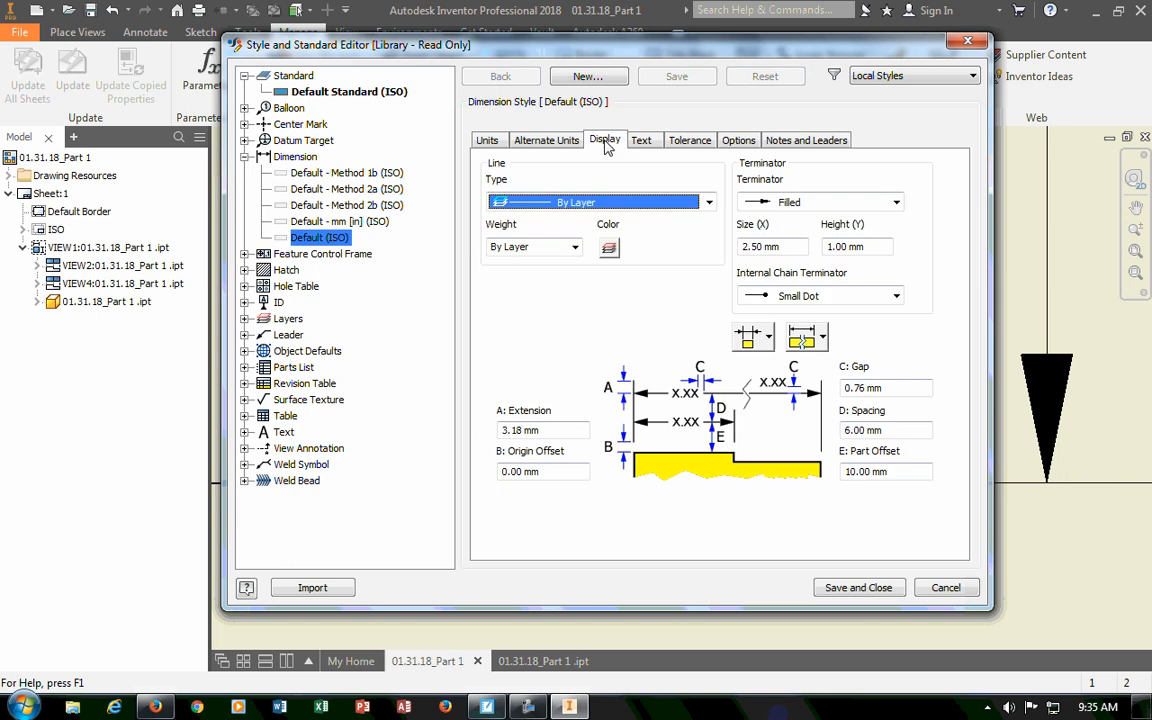
{"action": "left_click", "coordinate": [553, 475]}
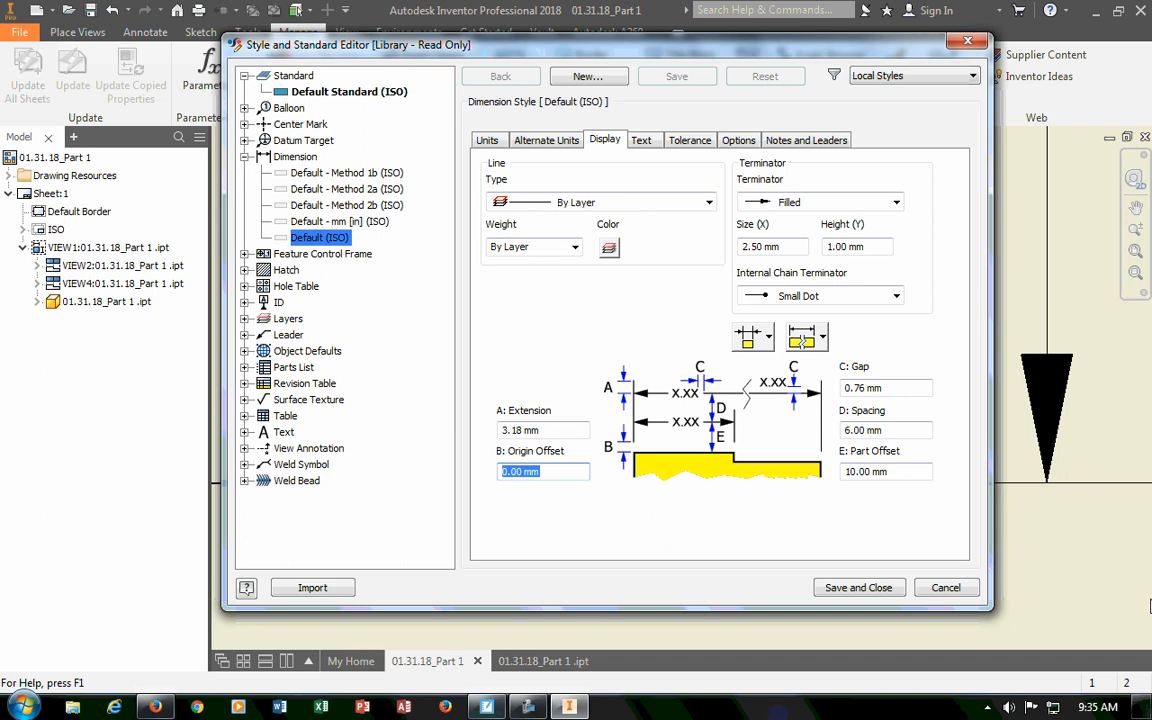
{"action": "type", "text": "3."}
{"action": "left_click", "coordinate": [546, 430]}
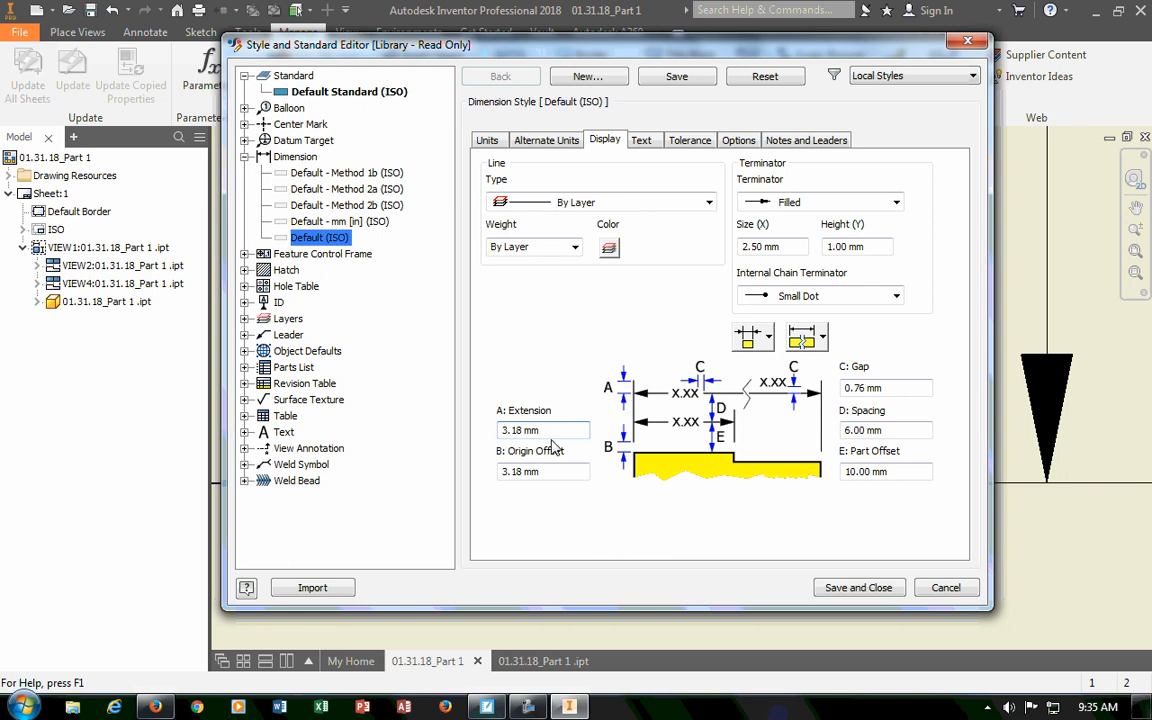
{"action": "left_click", "coordinate": [858, 587]}
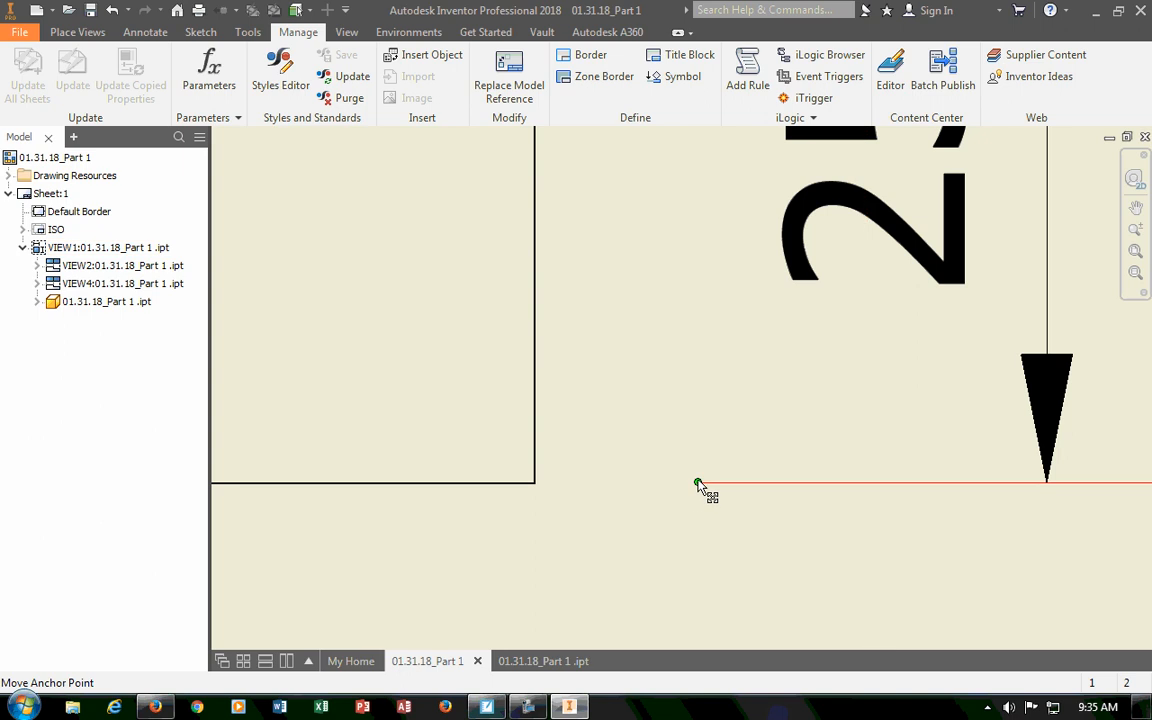
Set the extension distance of the Default (ISO) dimension style to 1.5875 mm.
{"action": "scroll", "coordinate": [694, 542], "scroll_direction": "down", "scroll_amount": 4}
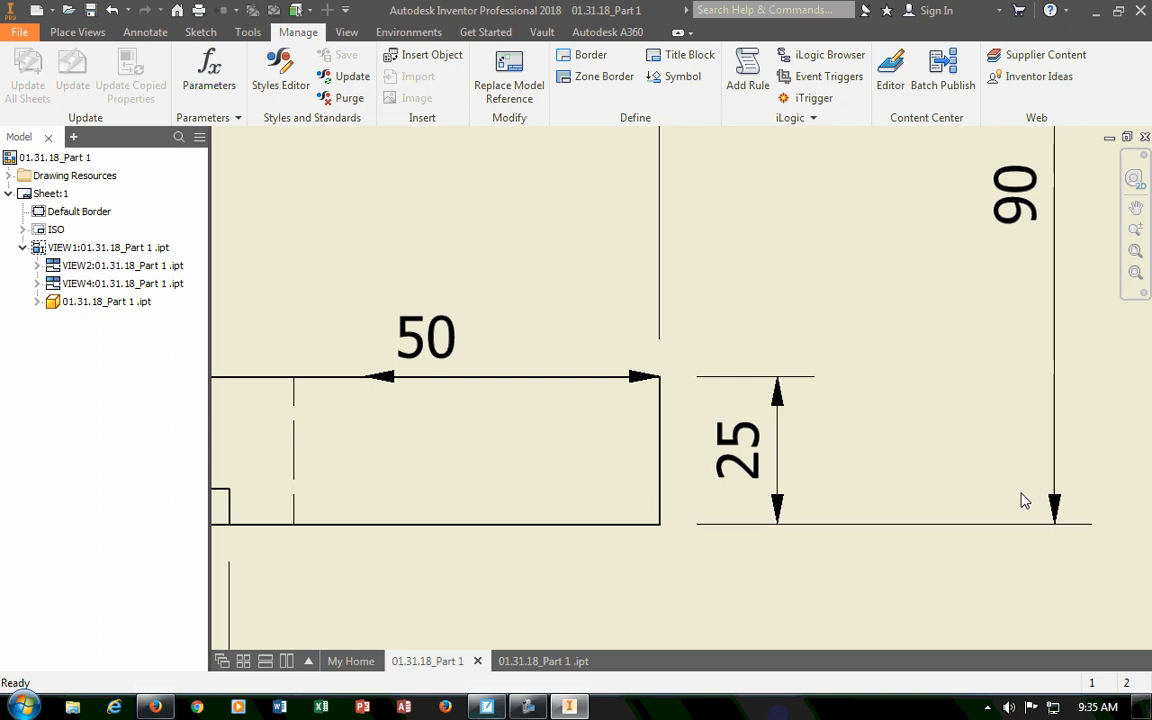
{"action": "left_click", "coordinate": [272, 80]}
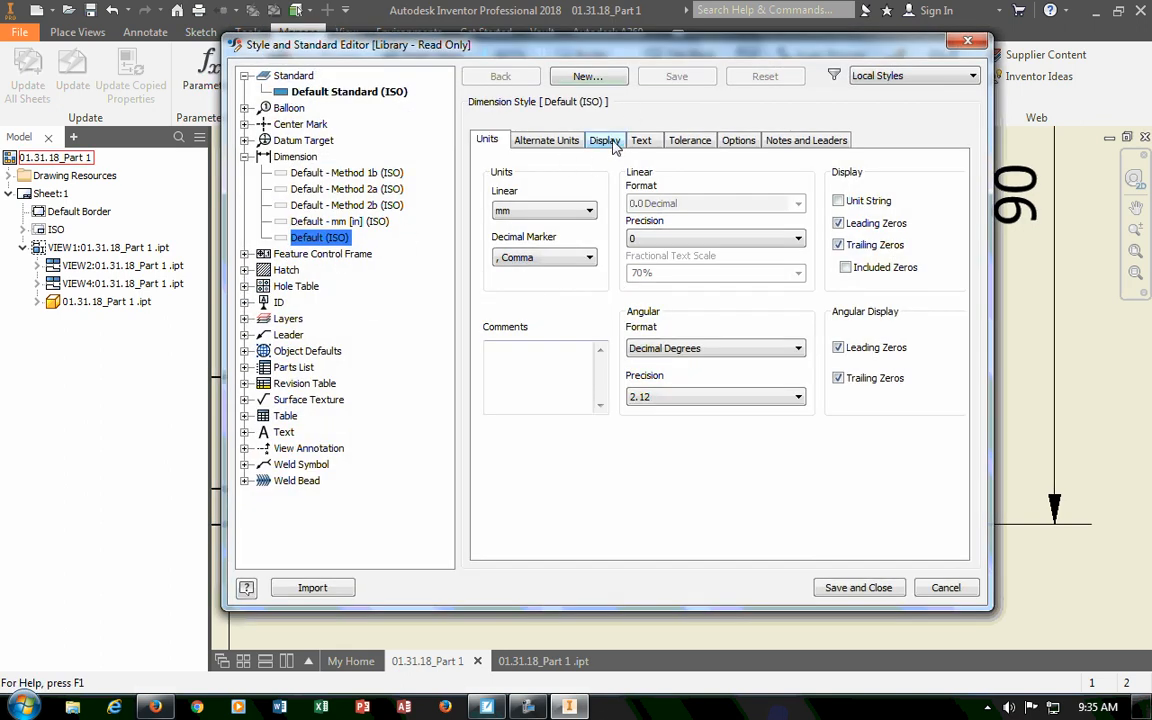
{"action": "left_click", "coordinate": [606, 141]}
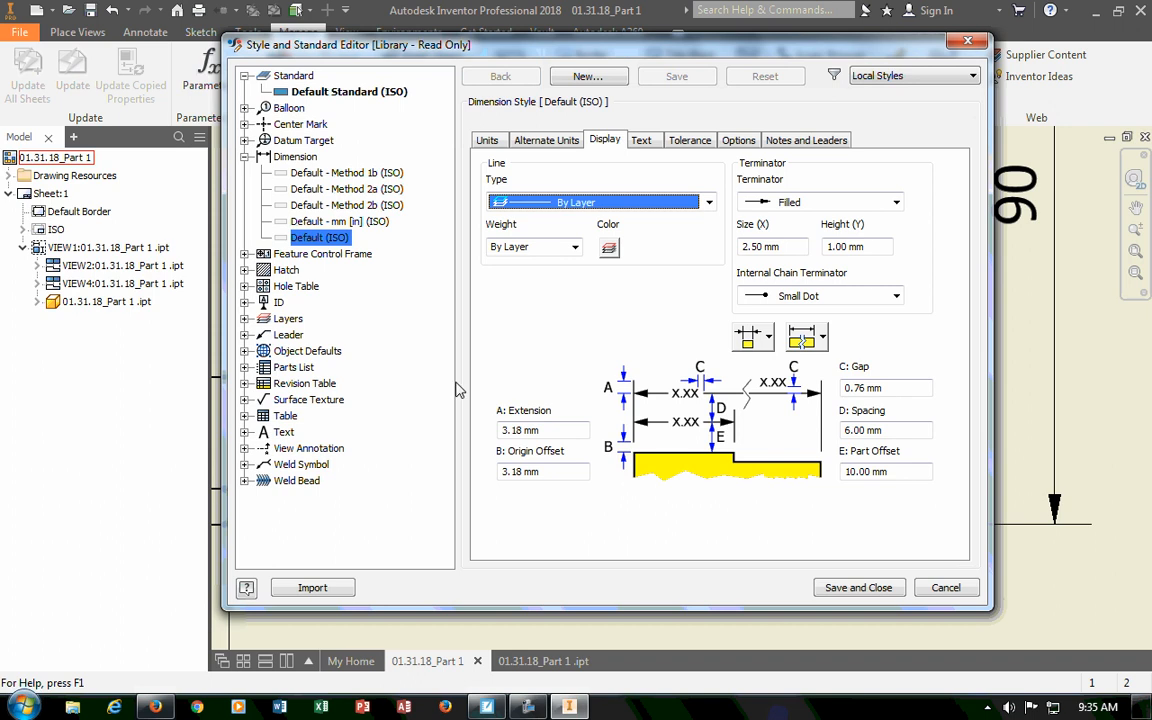
{"action": "left_click", "coordinate": [564, 429]}
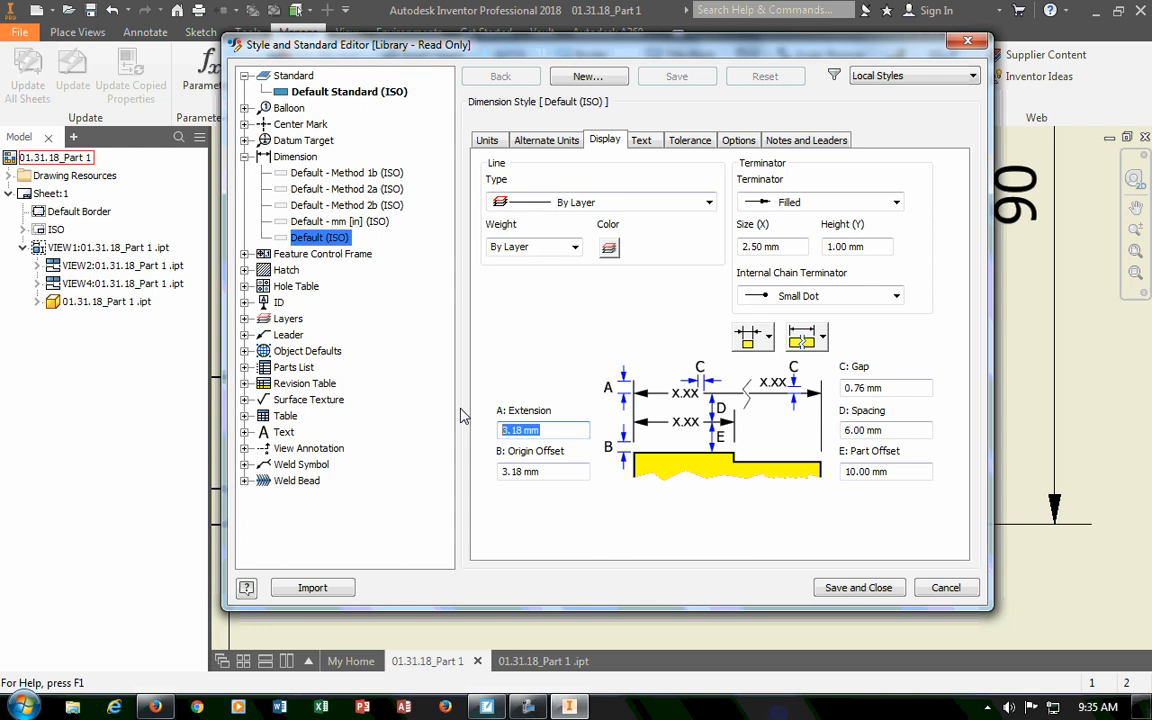
{"action": "type", "text": "4"}
{"action": "type", "text": "1.587"}
{"action": "type", "text": "5"}
{"action": "key", "text": "Return"}
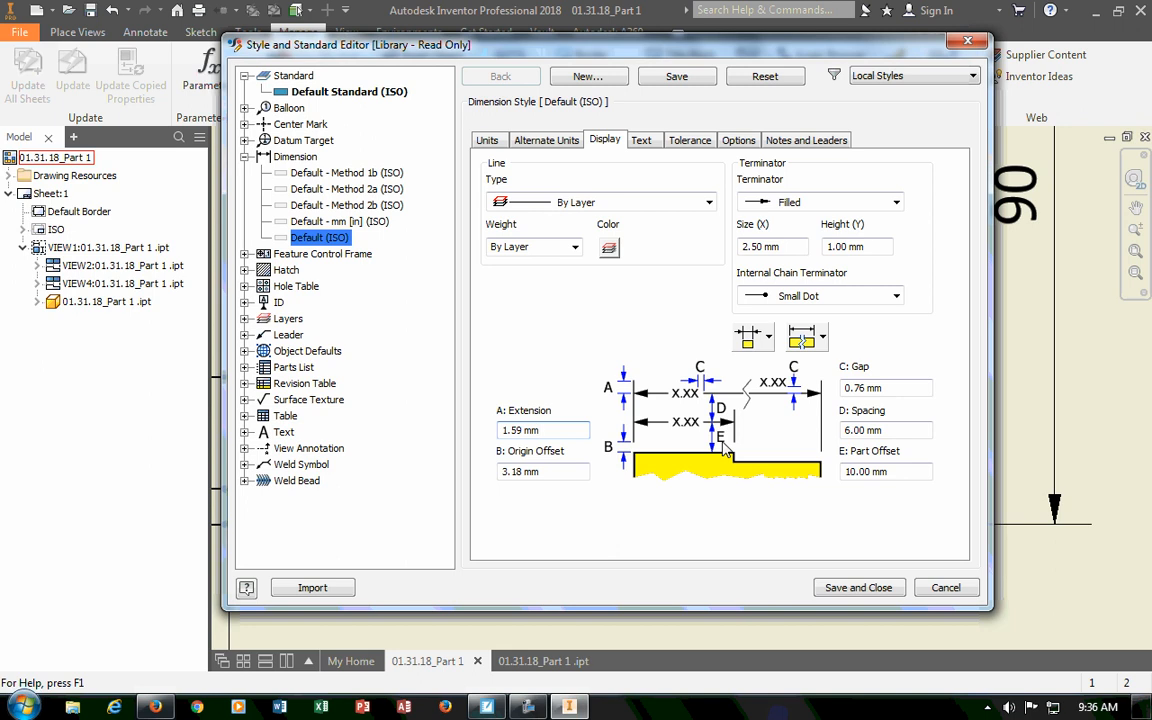
{"action": "type", "text": "12.7"}
{"action": "left_click", "coordinate": [912, 471]}
{"action": "left_click", "coordinate": [692, 371]}
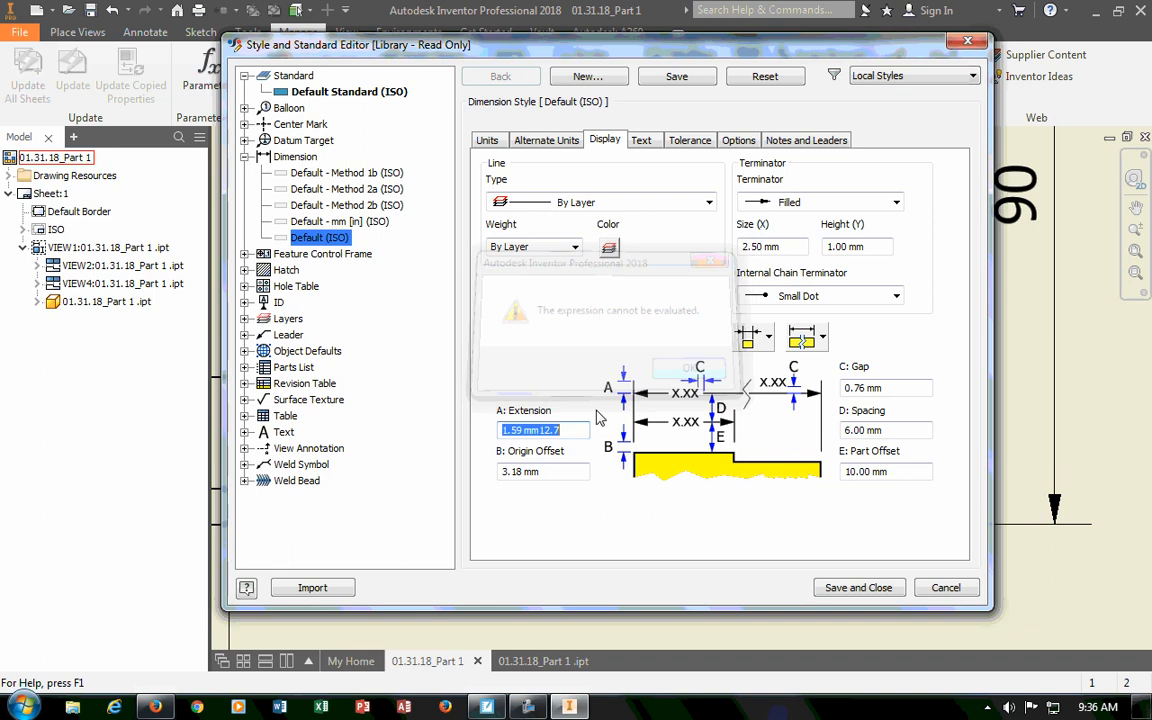
{"action": "key", "text": "BackSpace"}
{"action": "key", "text": "BackSpace"}
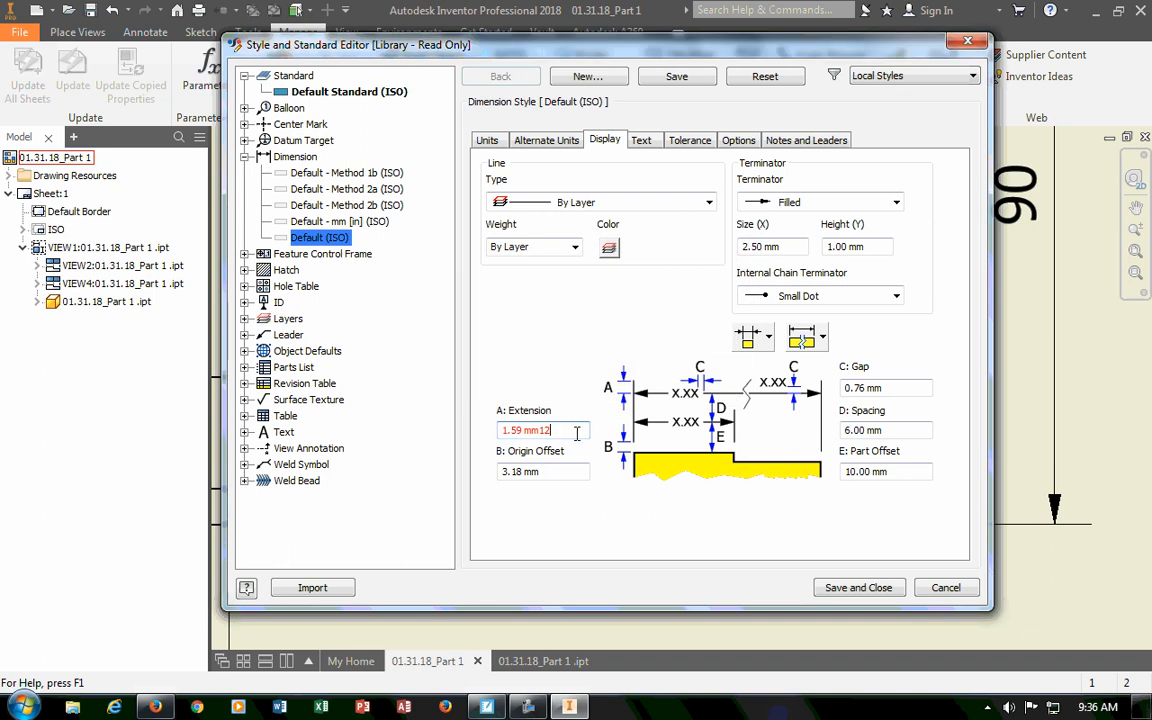
{"action": "key", "text": "BackSpace"}
Set the dimension style's part offset to 12.7 mm and its spacing to 9.53 mm.
{"action": "left_click", "coordinate": [904, 473]}
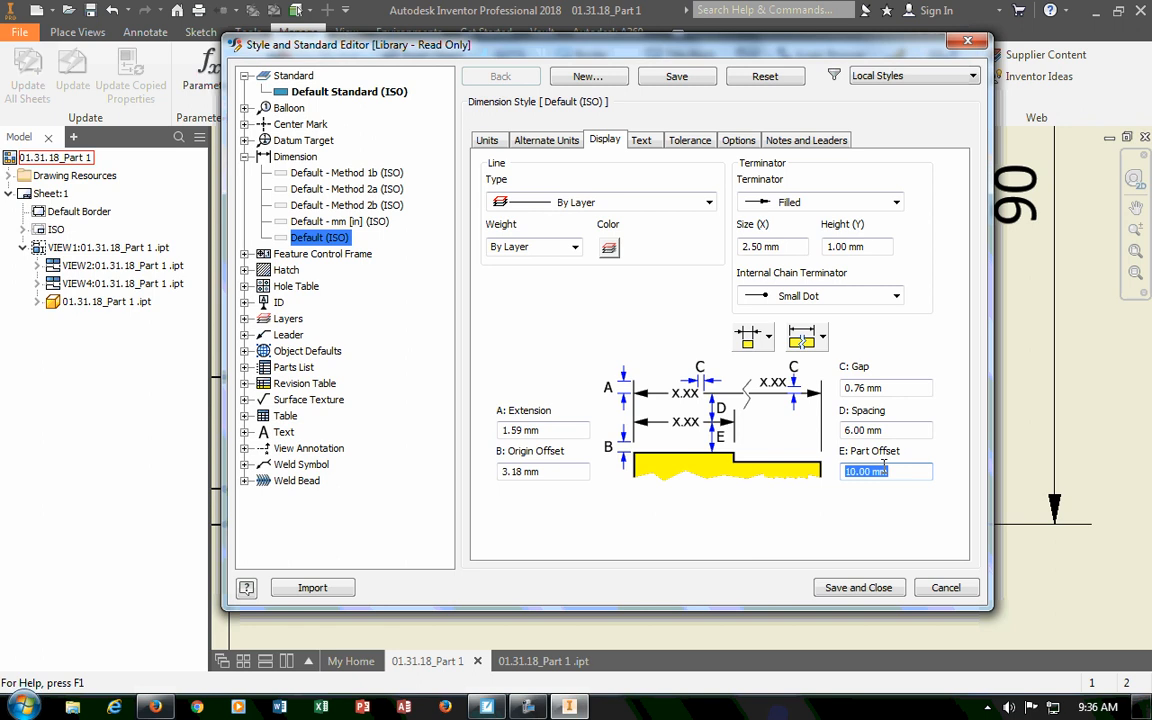
{"action": "type", "text": "12.7"}
{"action": "left_click", "coordinate": [914, 431]}
{"action": "left_click_drag", "start_coordinate": [914, 433], "coordinate": [746, 437]}
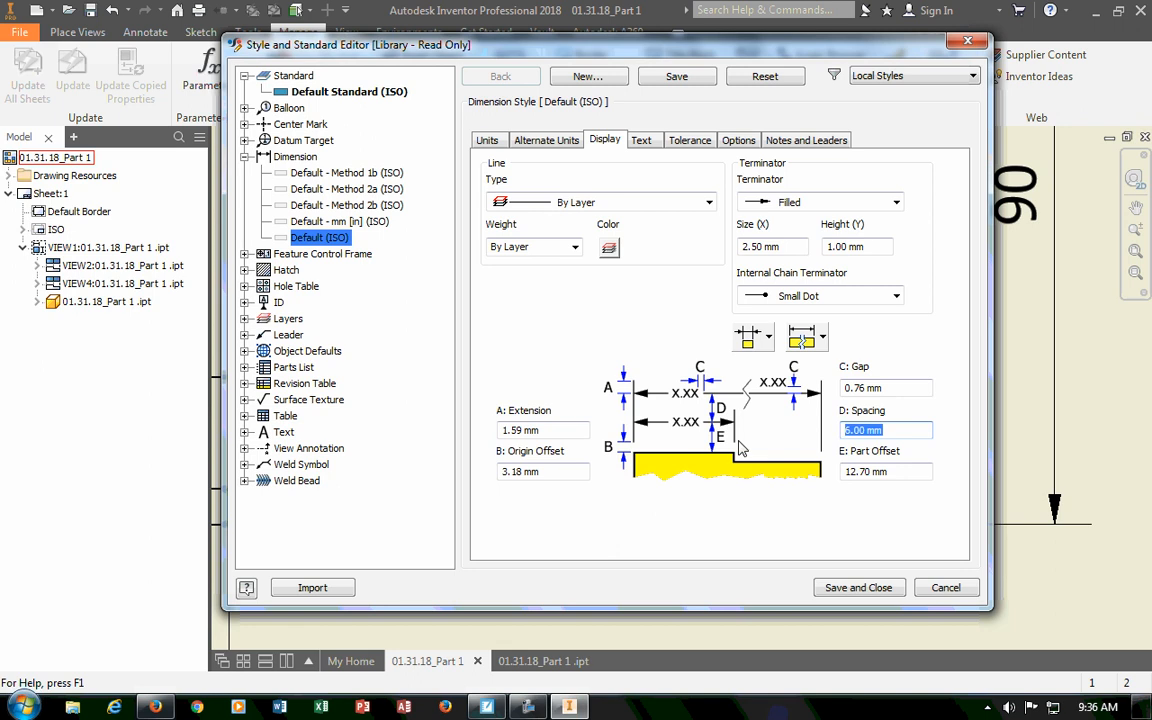
{"action": "type", "text": "9.53"}
{"action": "left_click", "coordinate": [869, 387]}
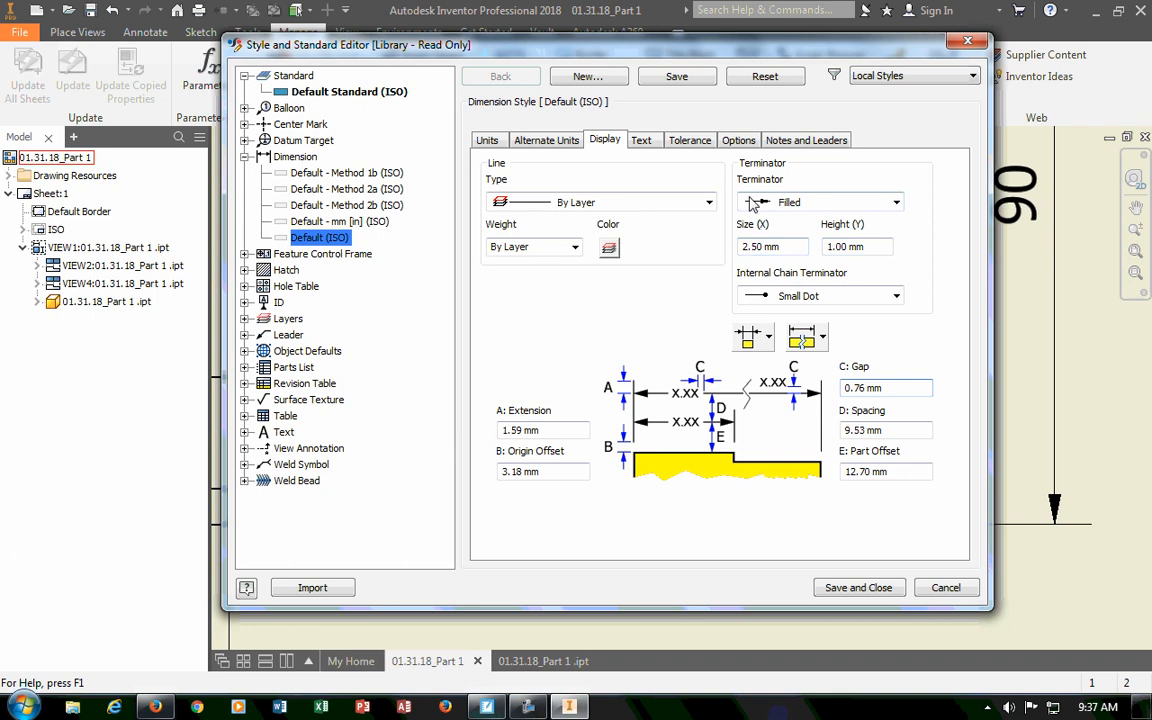
Set the Default (ISO) dimension style's terminator to Open, then save the style and close the editor.
{"action": "left_click", "coordinate": [829, 205]}
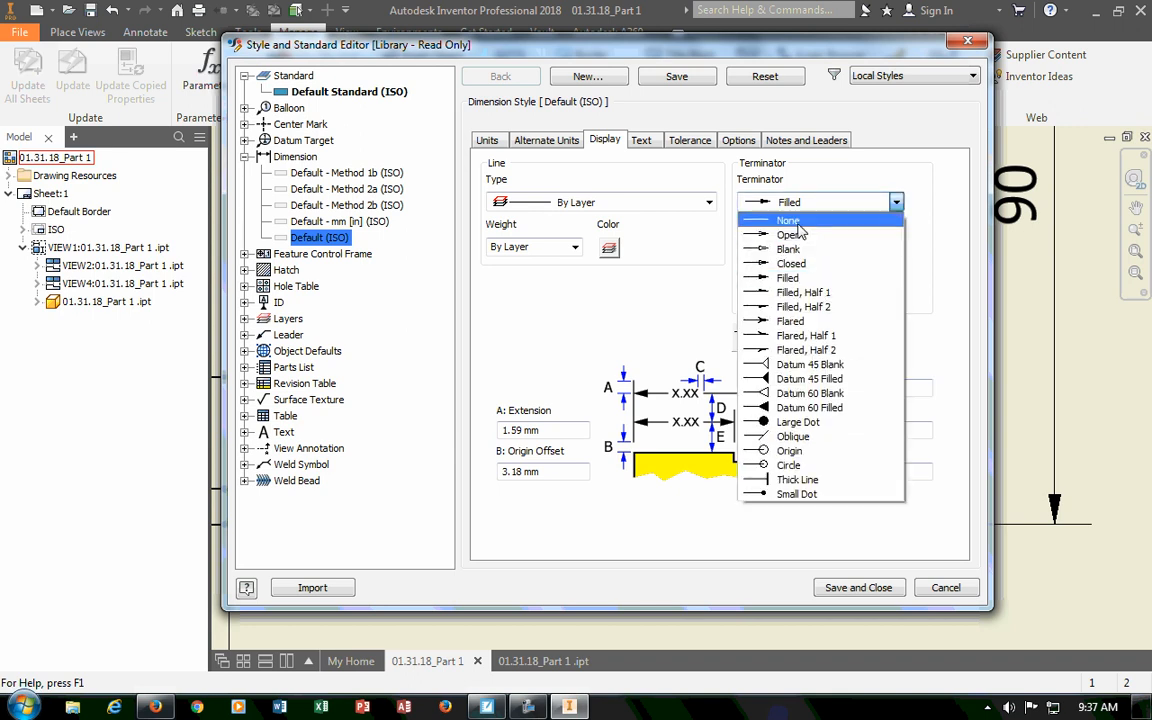
{"action": "left_click", "coordinate": [790, 237]}
{"action": "left_click", "coordinate": [894, 202]}
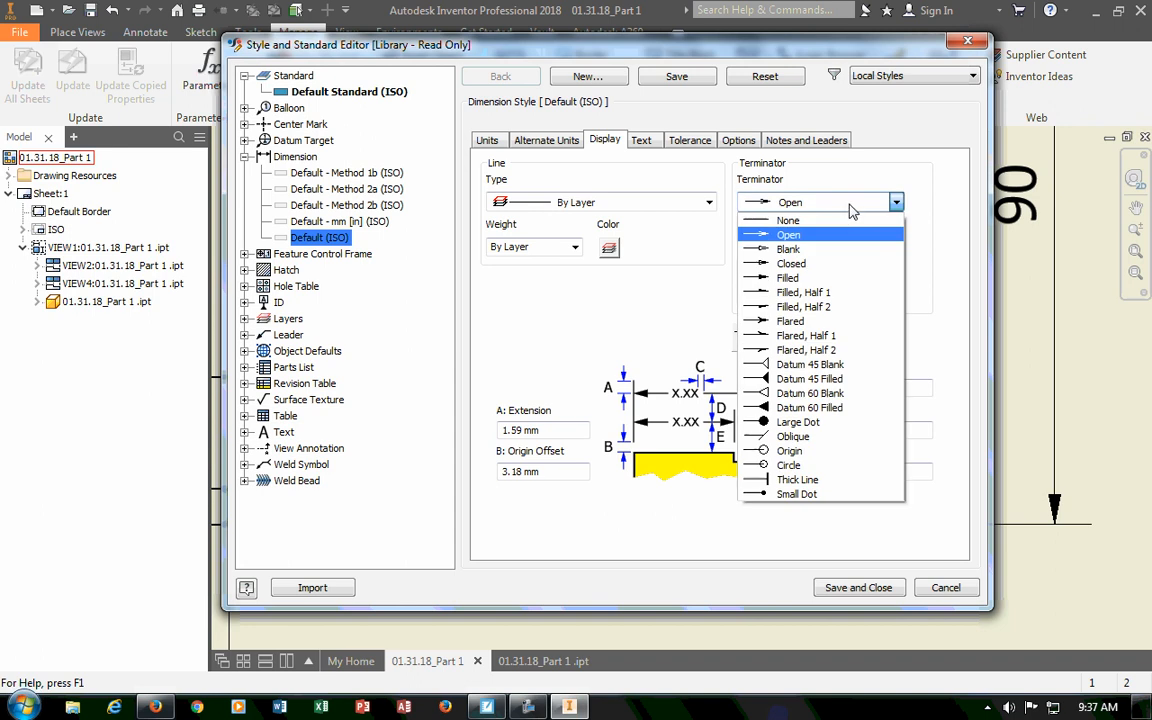
{"action": "left_click", "coordinate": [828, 204]}
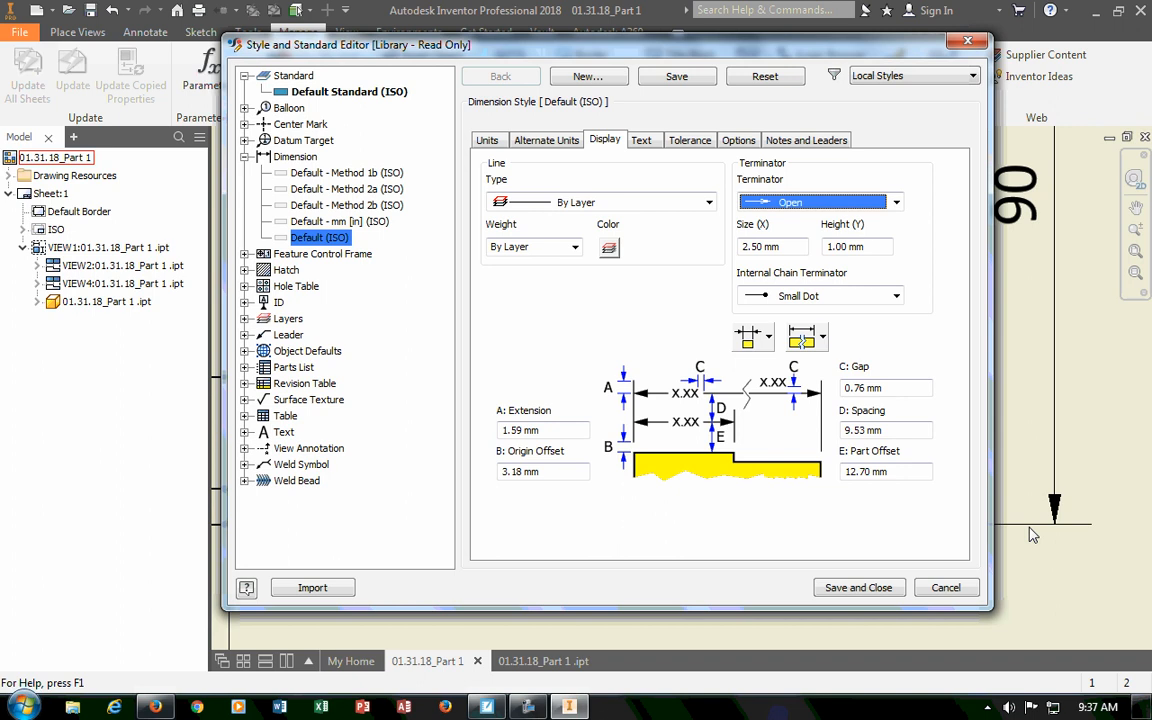
{"action": "left_click", "coordinate": [858, 587]}
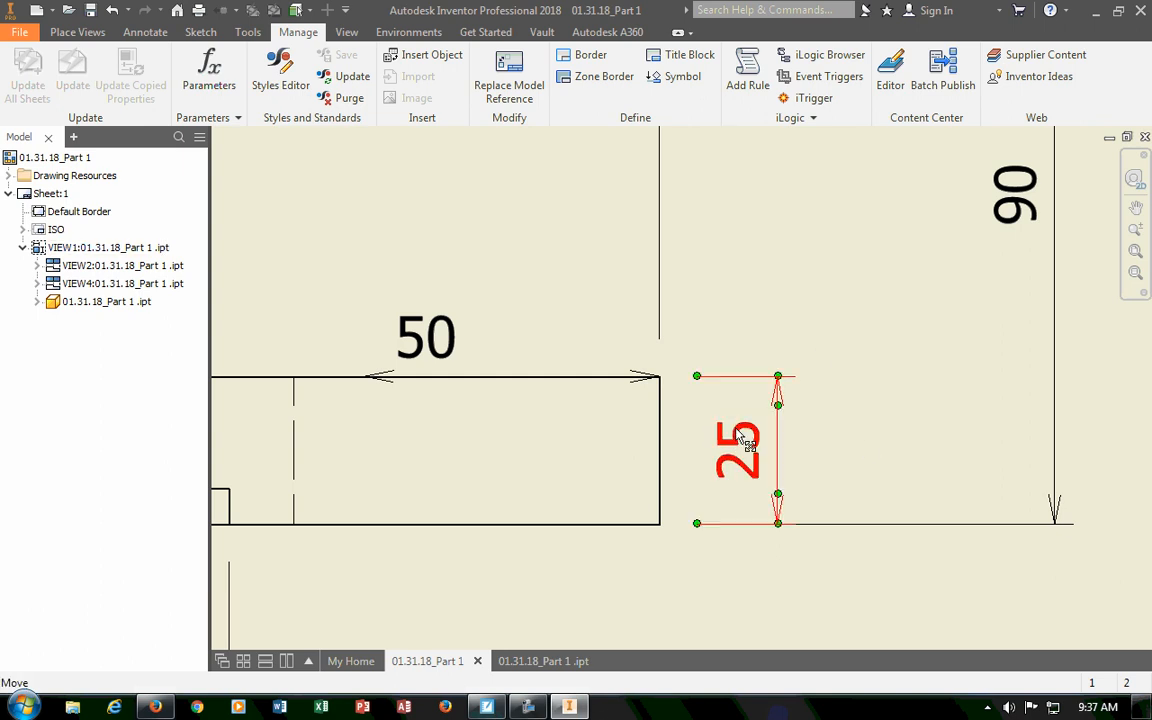
Examine the text, display, tolerance, options, and notes and leaders settings of the Default (ISO) dimension style.
{"action": "left_click", "coordinate": [280, 75]}
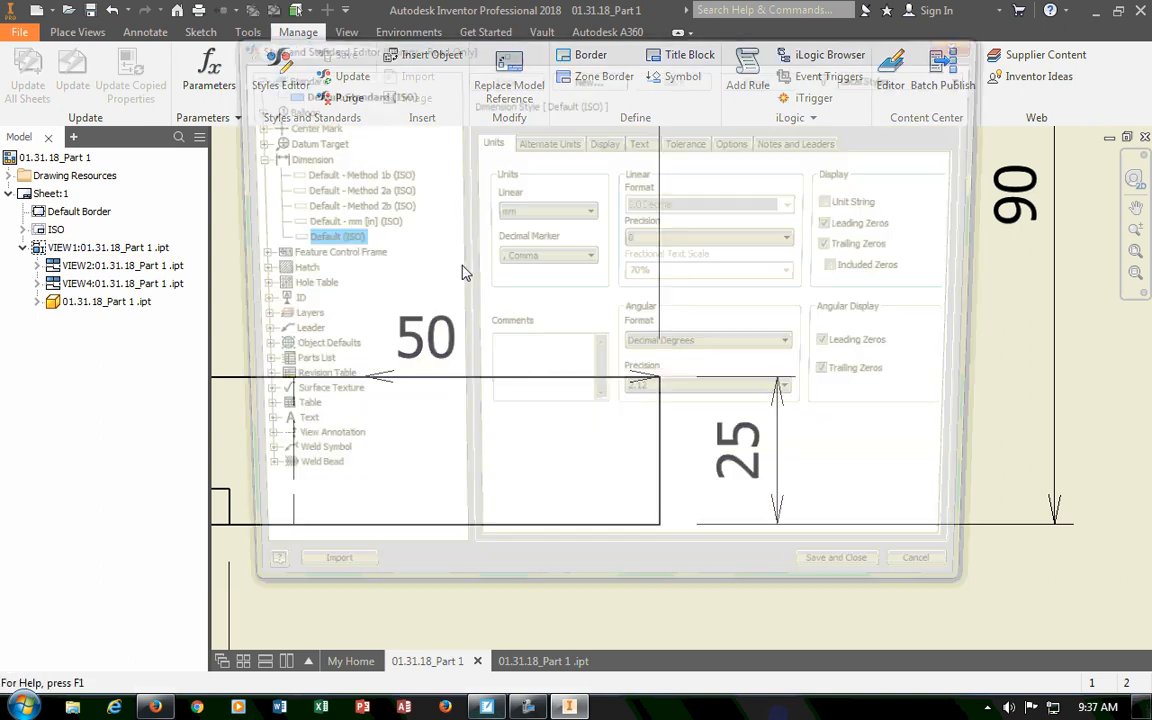
{"action": "left_click", "coordinate": [641, 141]}
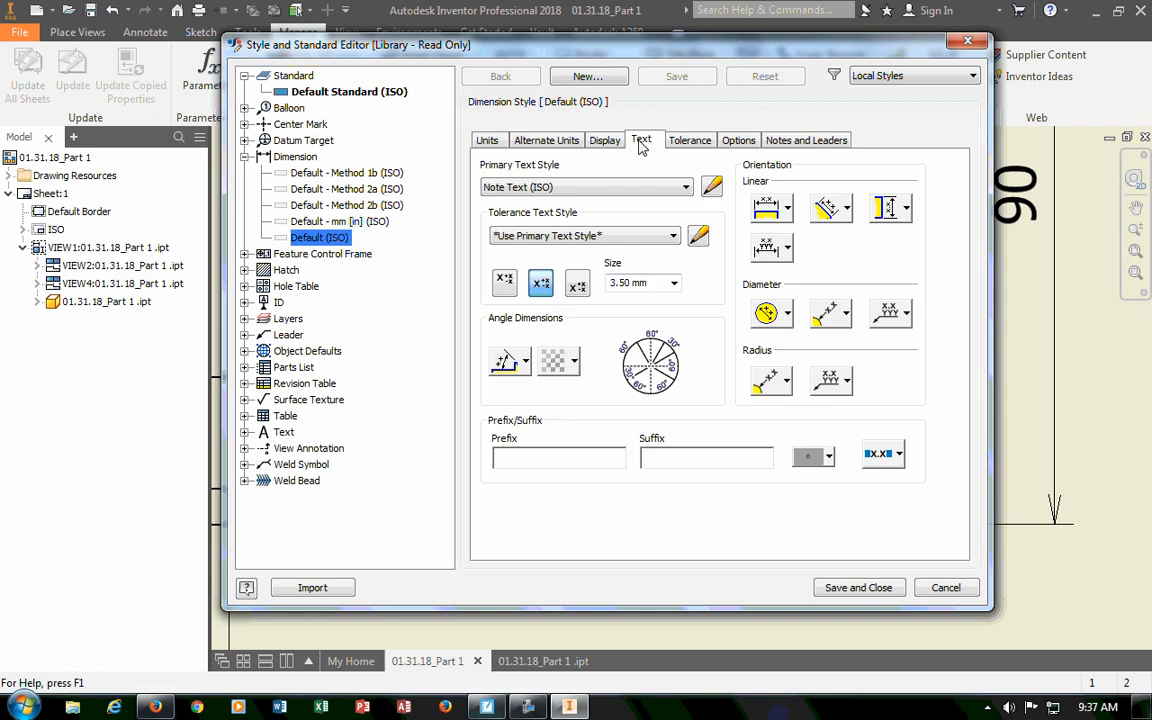
{"action": "left_click", "coordinate": [604, 140]}
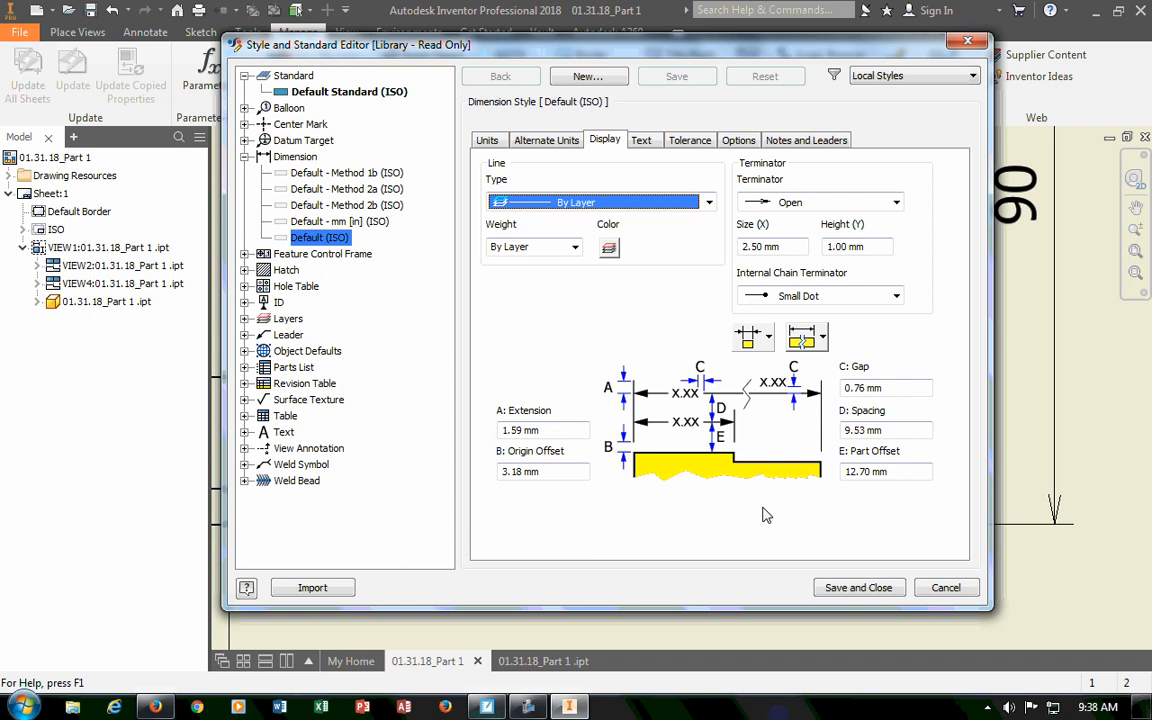
{"action": "left_click", "coordinate": [570, 706]}
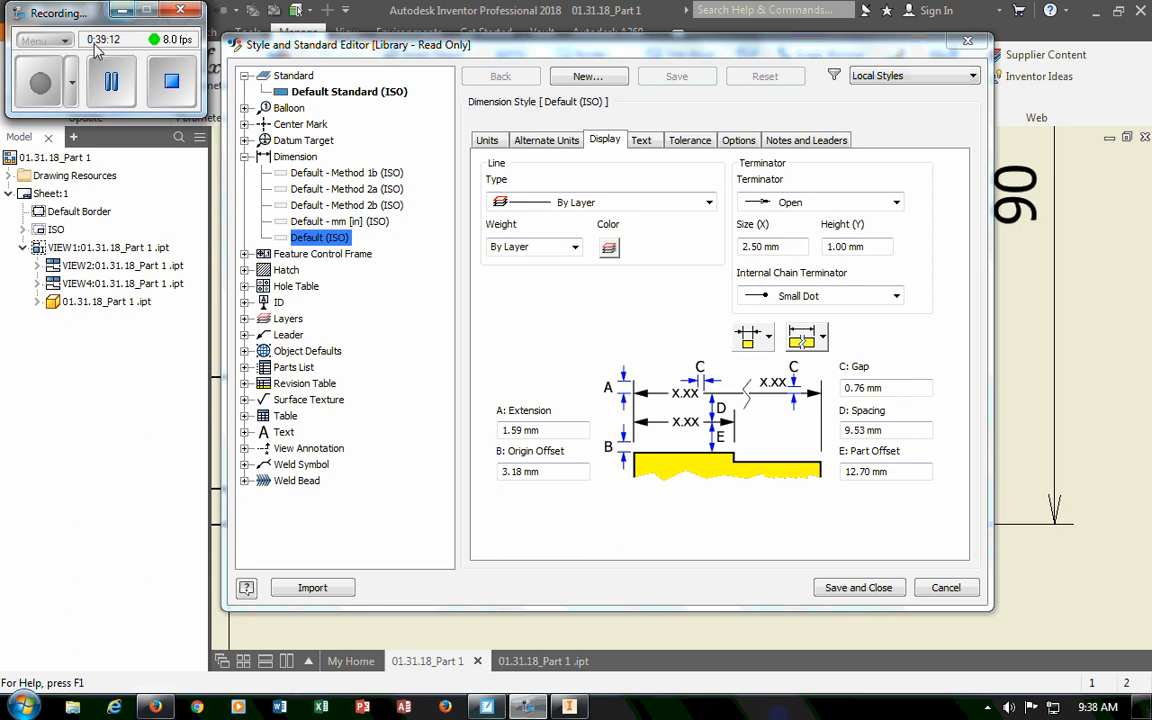
{"action": "left_click", "coordinate": [122, 14]}
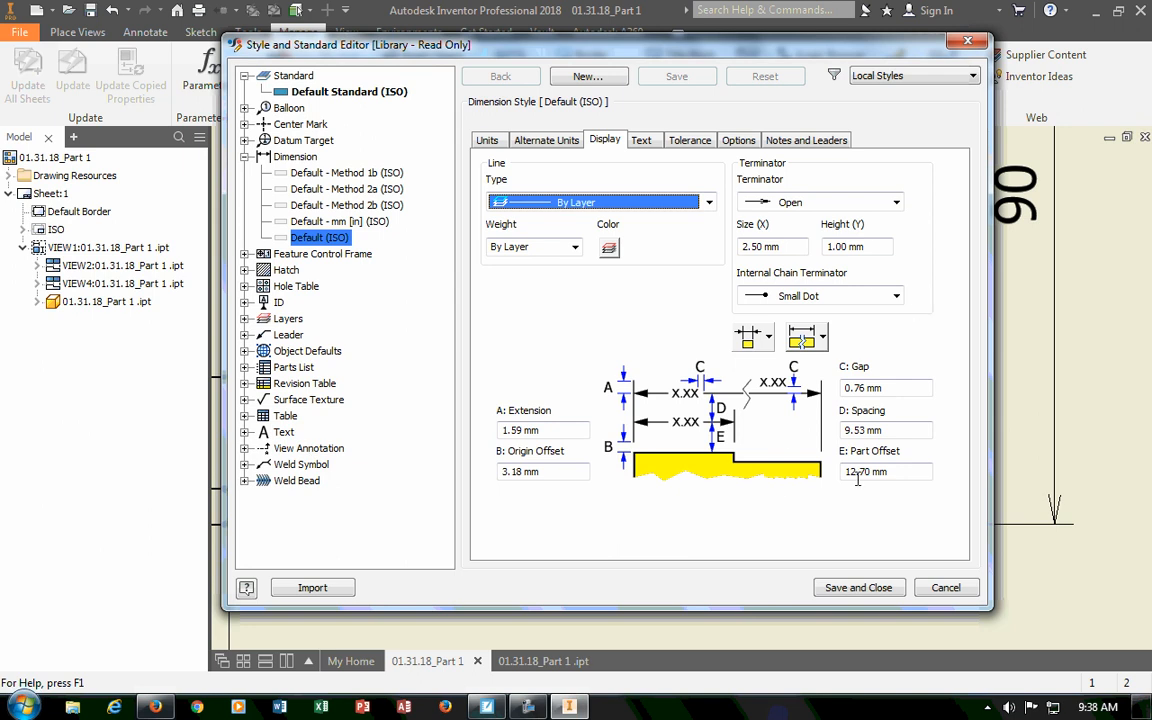
{"action": "left_click", "coordinate": [641, 141]}
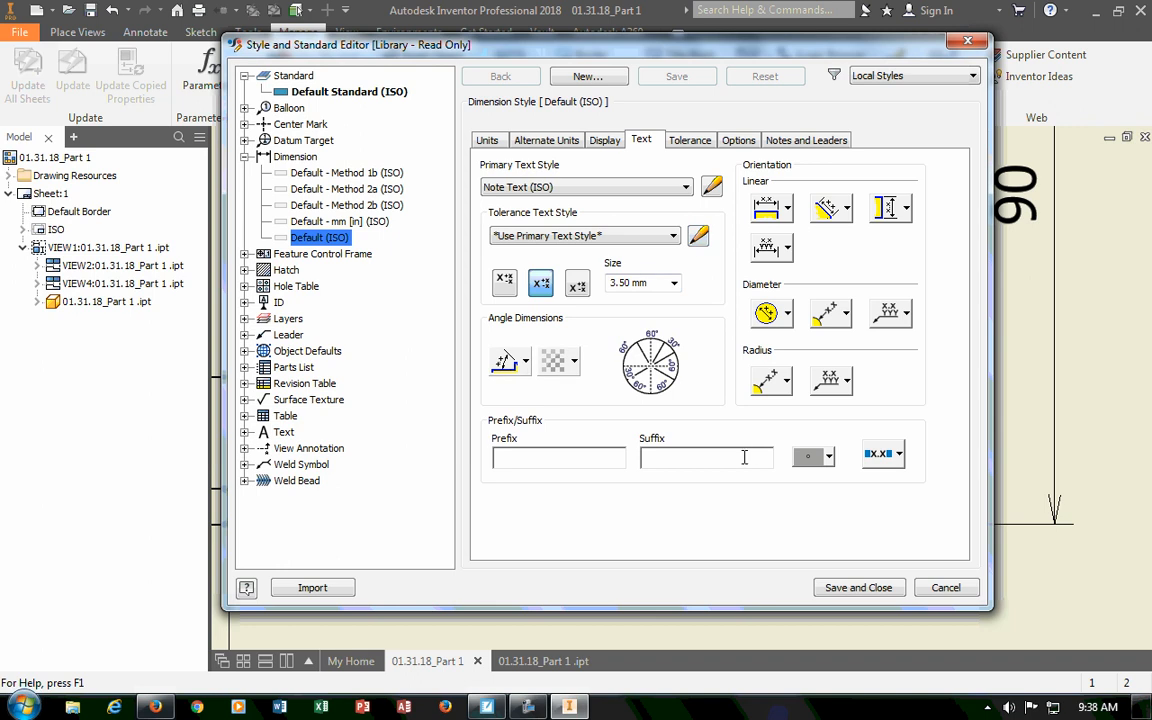
{"action": "left_click", "coordinate": [688, 141]}
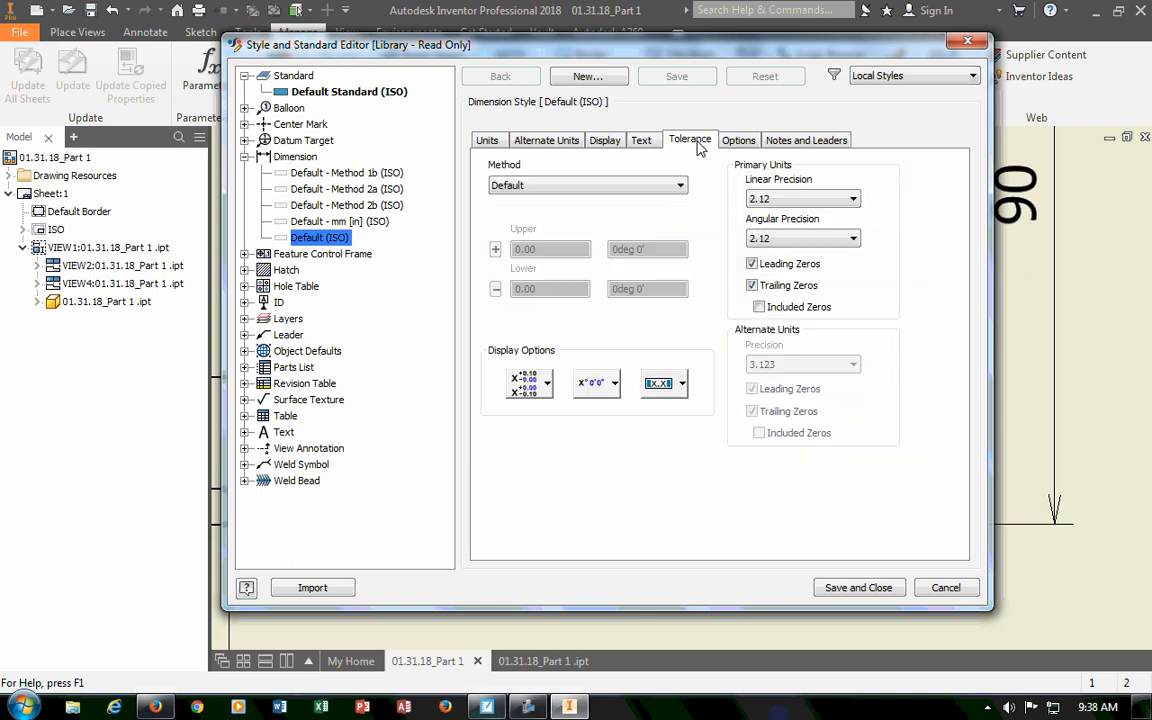
{"action": "left_click", "coordinate": [745, 143]}
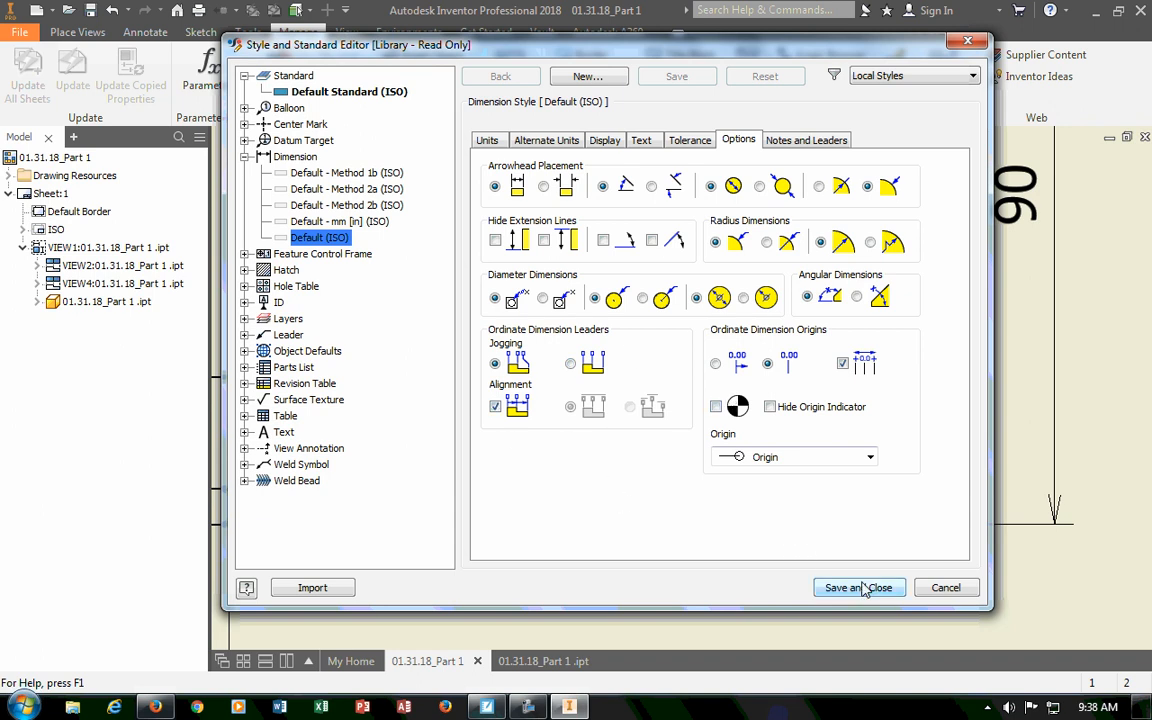
{"action": "left_click", "coordinate": [806, 140]}
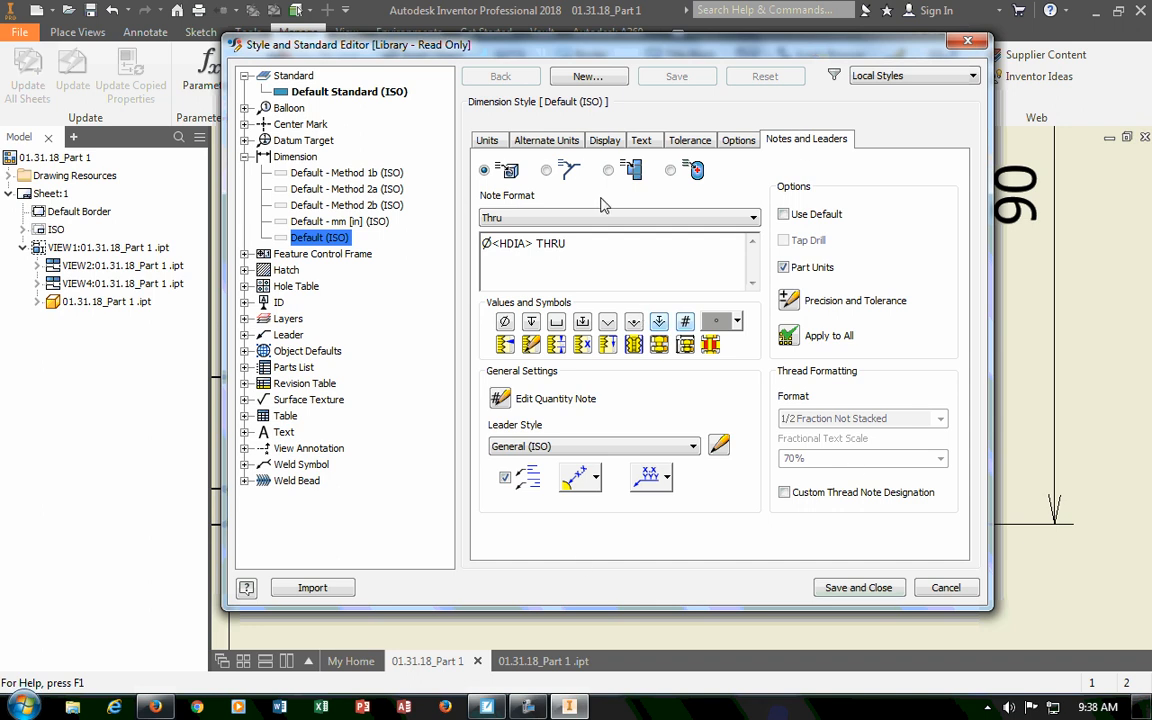
{"action": "left_click", "coordinate": [604, 140]}
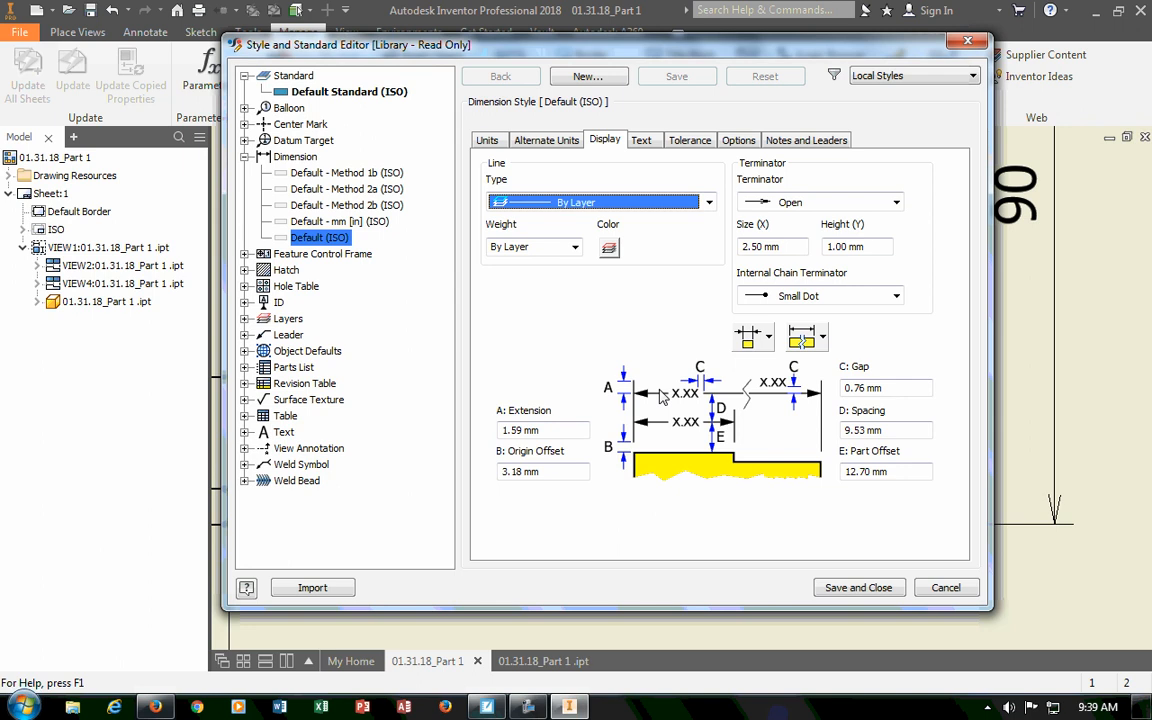
{"action": "left_click", "coordinate": [864, 587]}
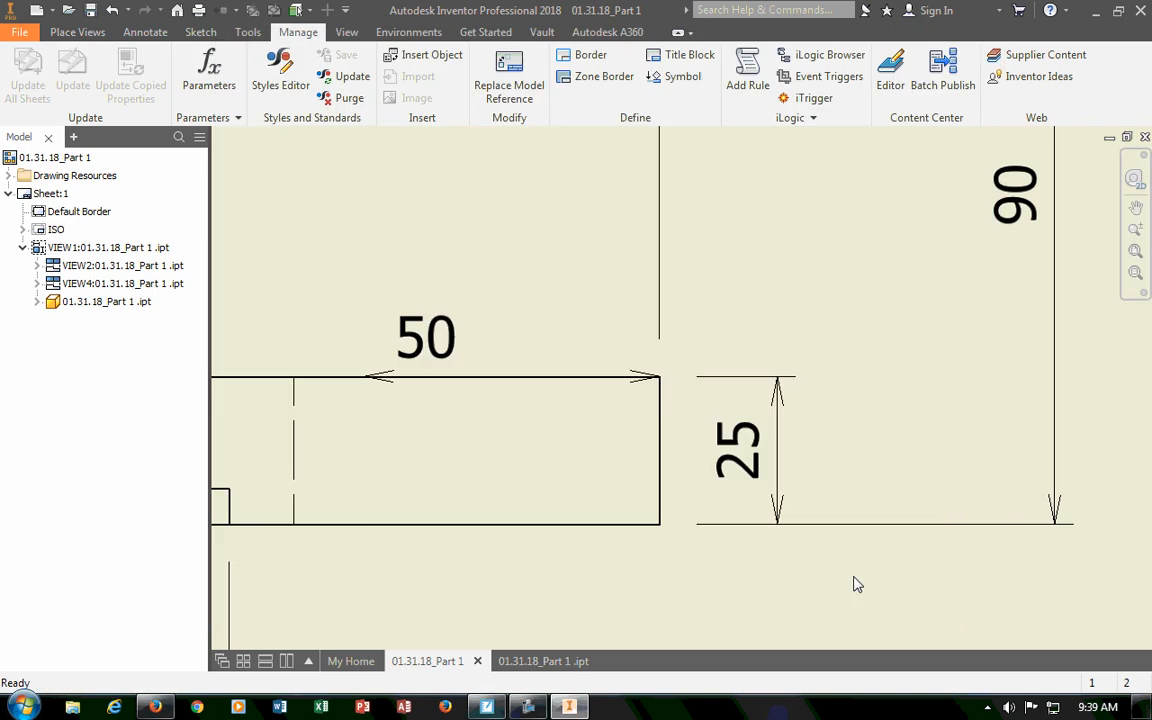
Center the 25 dimension's text and move the 90 height dimension in beside it, to the right of the front view.
{"action": "scroll", "coordinate": [853, 585], "scroll_direction": "down", "scroll_amount": 5}
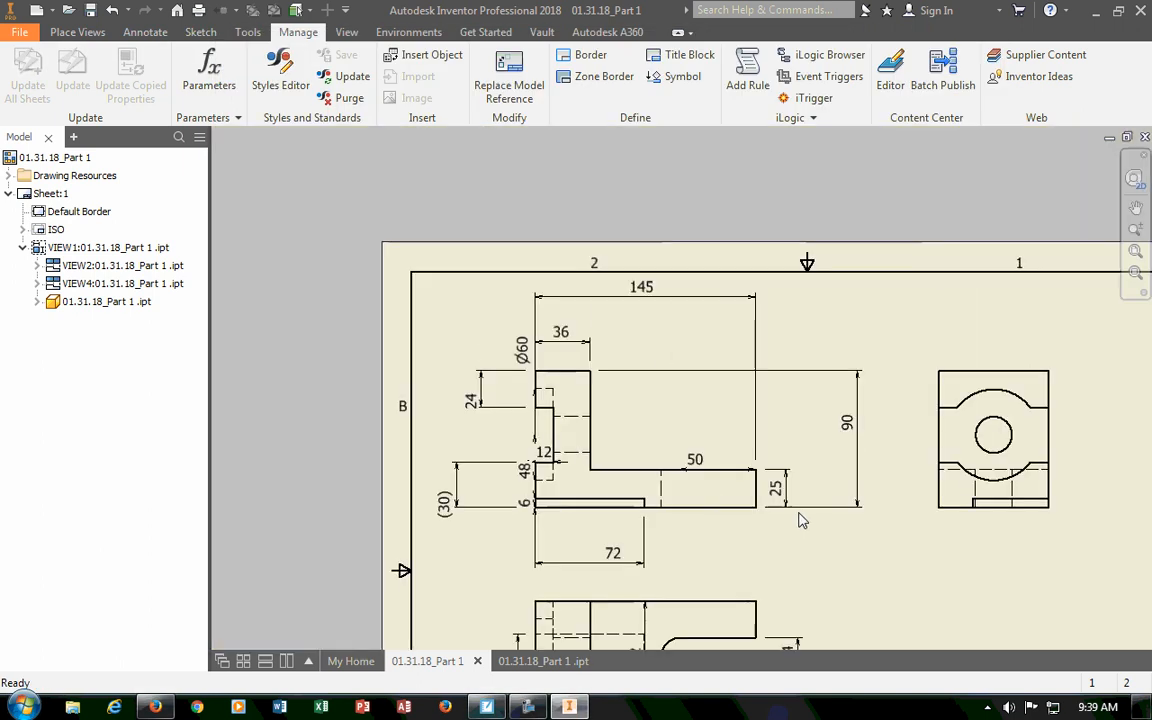
{"action": "scroll", "coordinate": [799, 520], "scroll_direction": "up", "scroll_amount": 3}
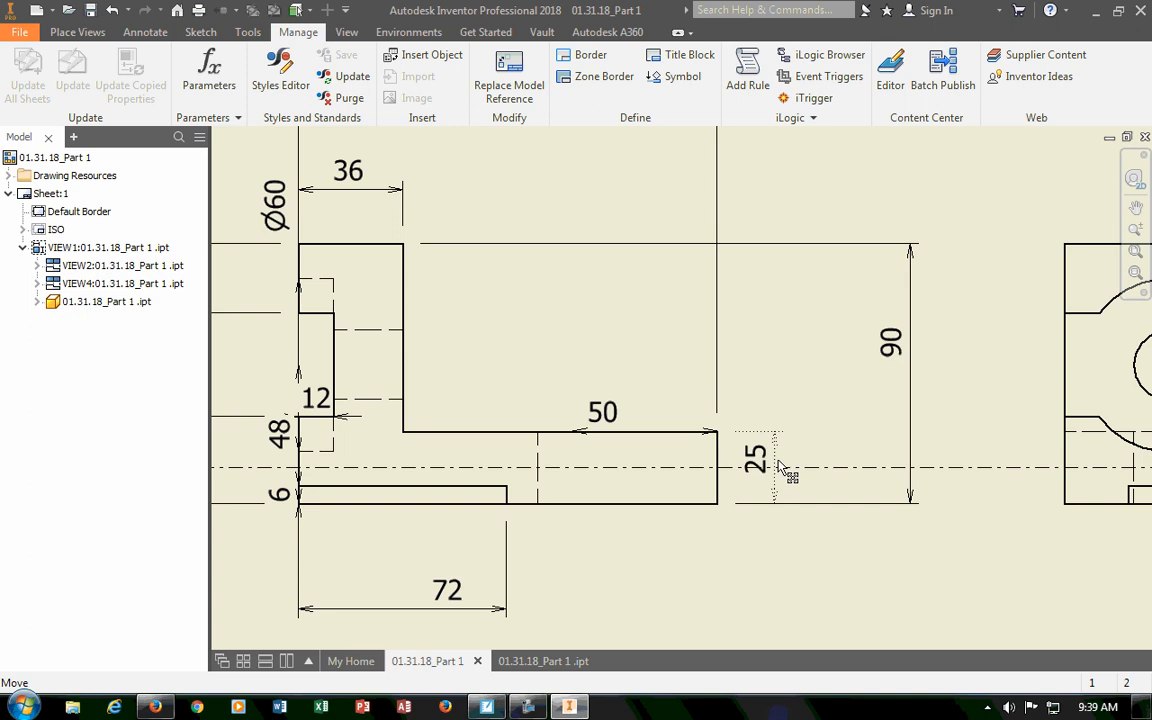
{"action": "left_click_drag", "start_coordinate": [782, 467], "coordinate": [775, 470]}
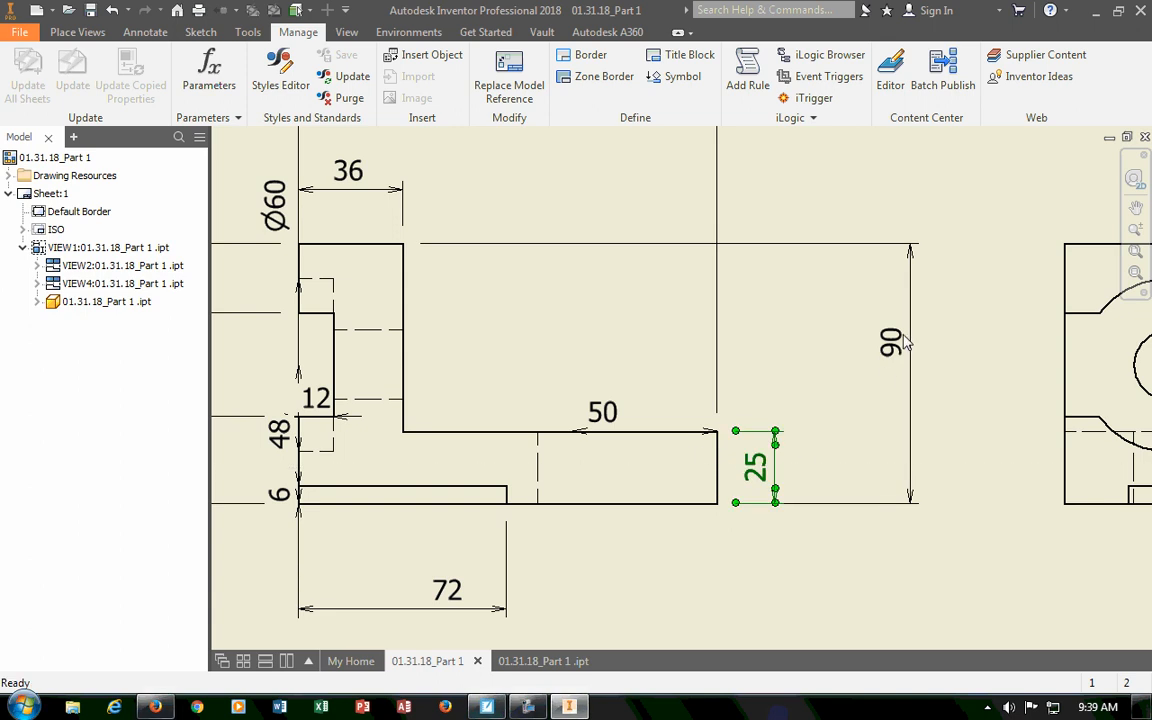
{"action": "left_click_drag", "start_coordinate": [910, 344], "coordinate": [813, 356]}
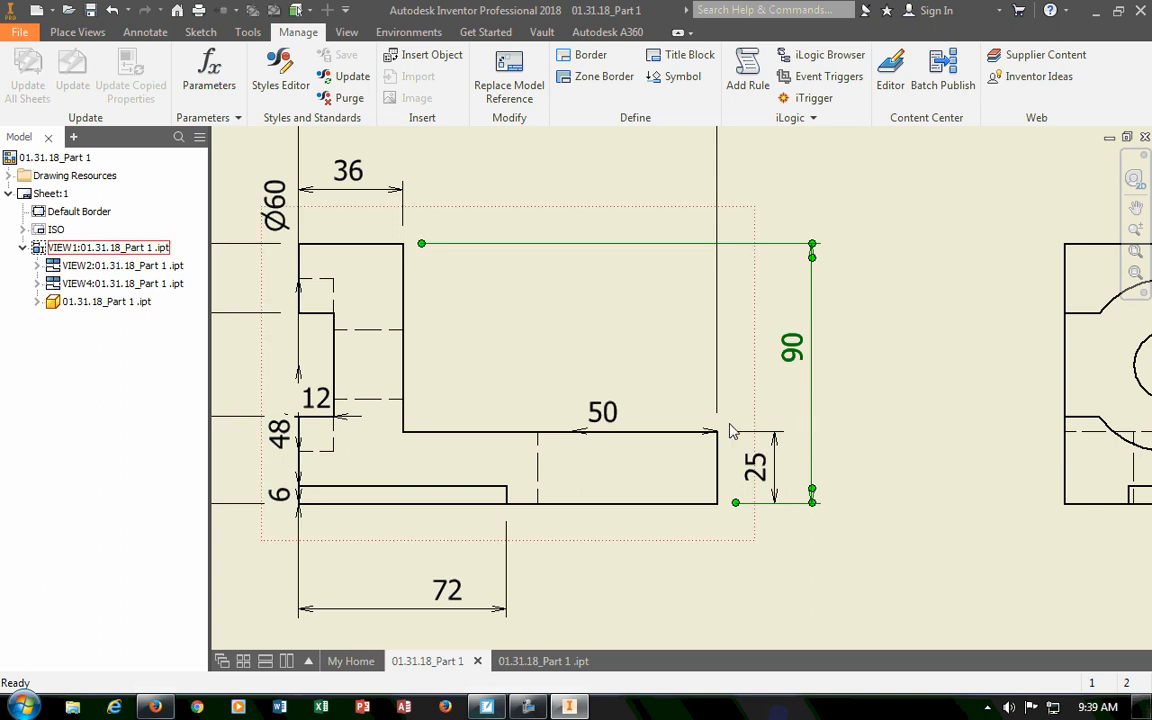
Move the 36 dimension slightly closer to the front view's top edge and check the placement of its neighbouring dimensions.
{"action": "scroll", "coordinate": [705, 510], "scroll_direction": "down", "scroll_amount": 5}
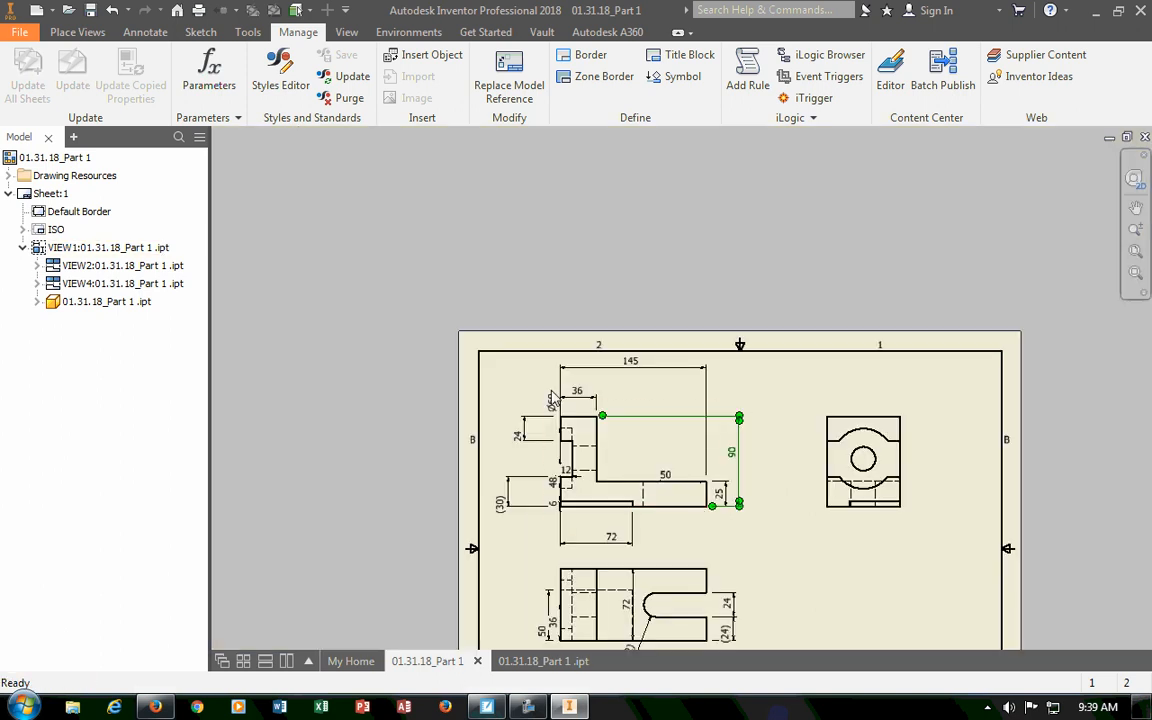
{"action": "scroll", "coordinate": [551, 399], "scroll_direction": "up", "scroll_amount": 5}
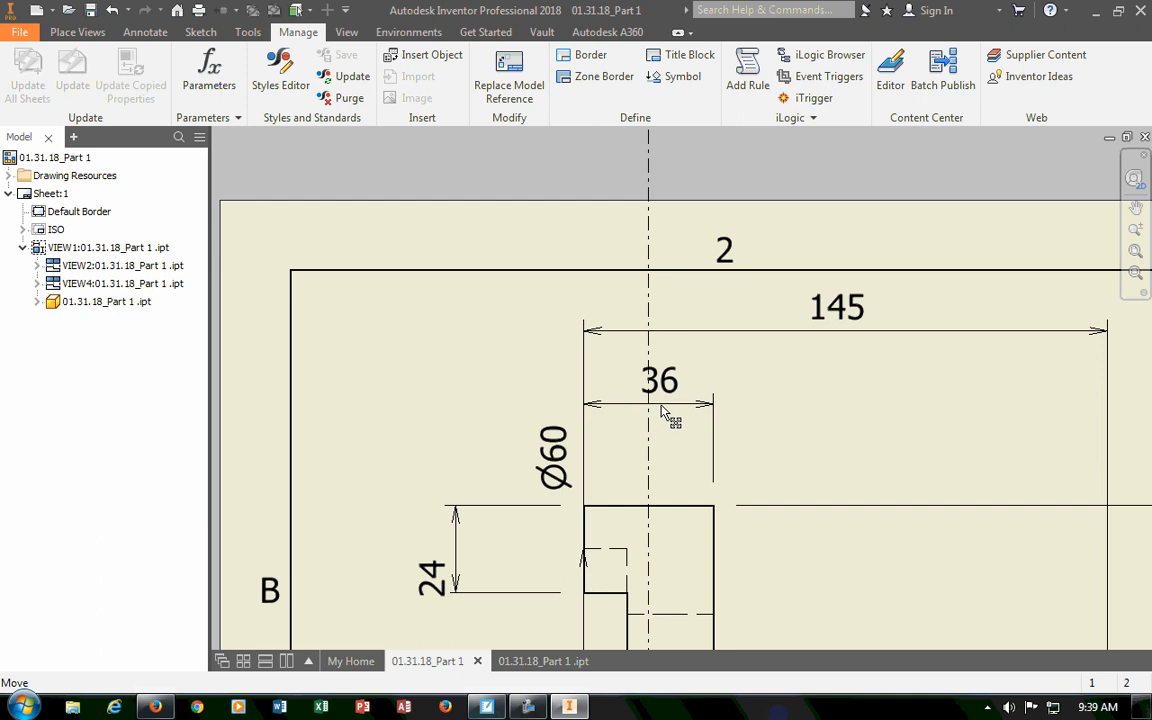
{"action": "left_click_drag", "start_coordinate": [661, 410], "coordinate": [663, 421]}
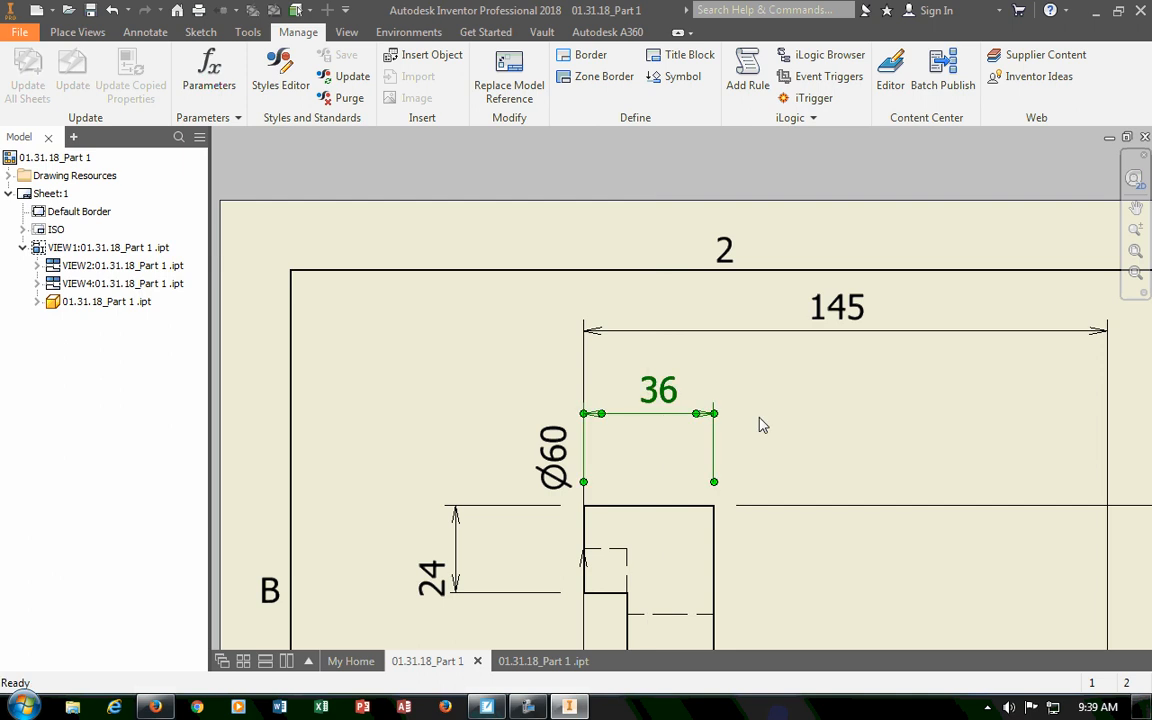
{"action": "mouse_move", "coordinate": [836, 330]}
{"action": "left_mouse_down"}
{"action": "mouse_move", "coordinate": [852, 400]}
{"action": "mouse_move", "coordinate": [849, 334]}
{"action": "mouse_move", "coordinate": [838, 341]}
{"action": "left_mouse_up"}
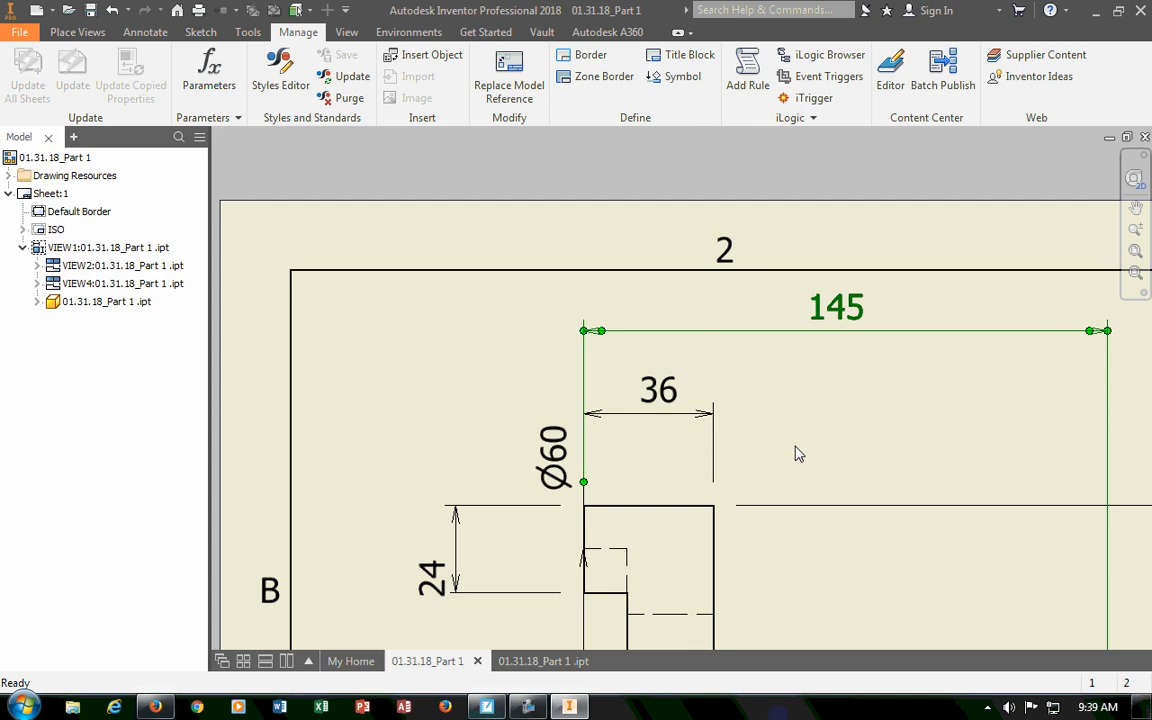
{"action": "scroll", "coordinate": [797, 447], "scroll_direction": "up", "scroll_amount": 3}
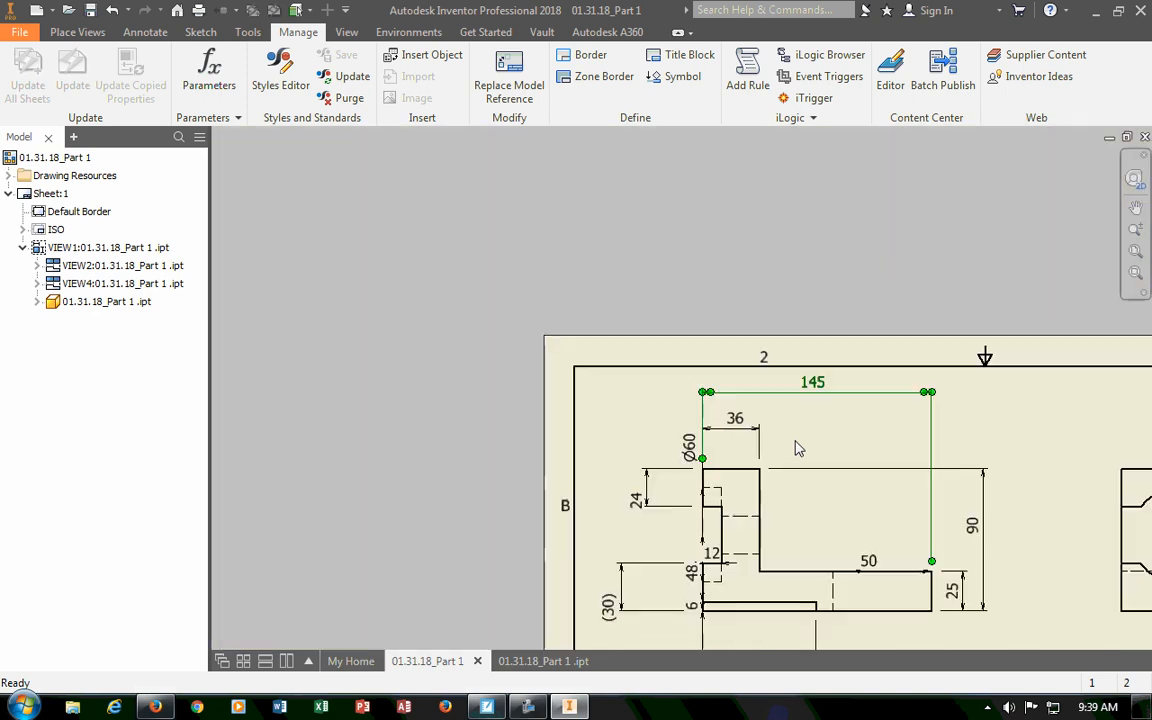
{"action": "mouse_move", "coordinate": [797, 447]}
{"action": "middle_mouse_down"}
{"action": "mouse_move", "coordinate": [759, 455]}
{"action": "mouse_move", "coordinate": [631, 381]}
{"action": "middle_mouse_up"}
{"action": "left_click_drag", "start_coordinate": [478, 330], "coordinate": [482, 334]}
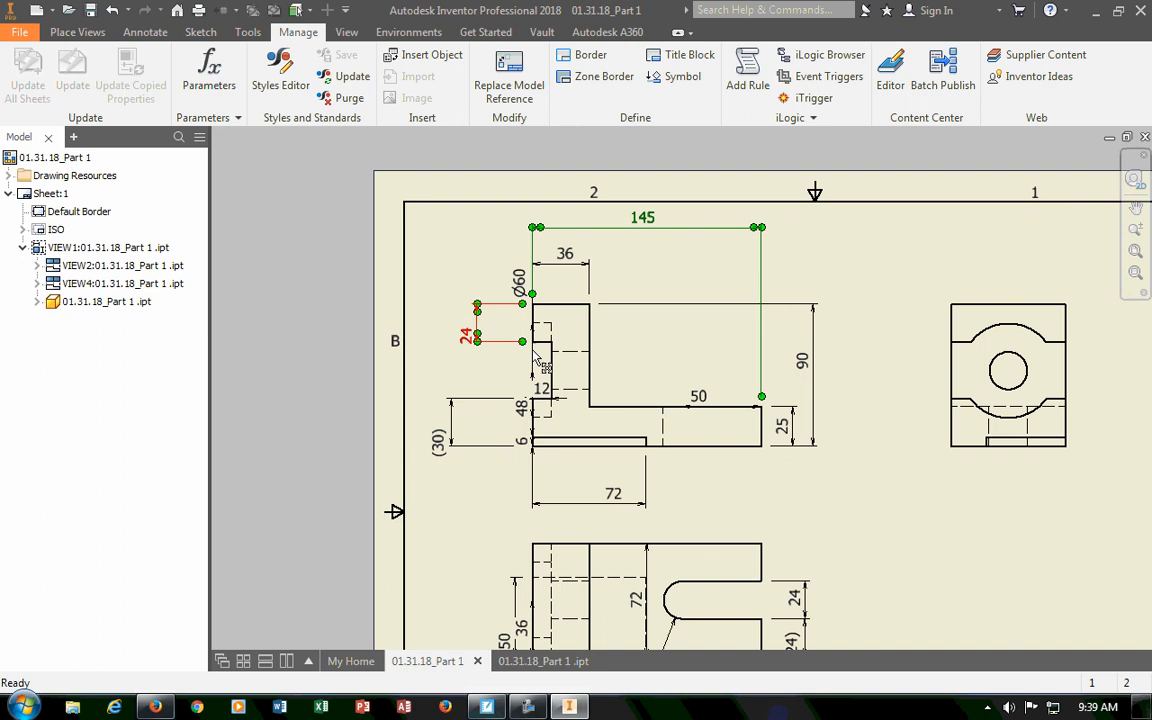
{"action": "left_click", "coordinate": [604, 514]}
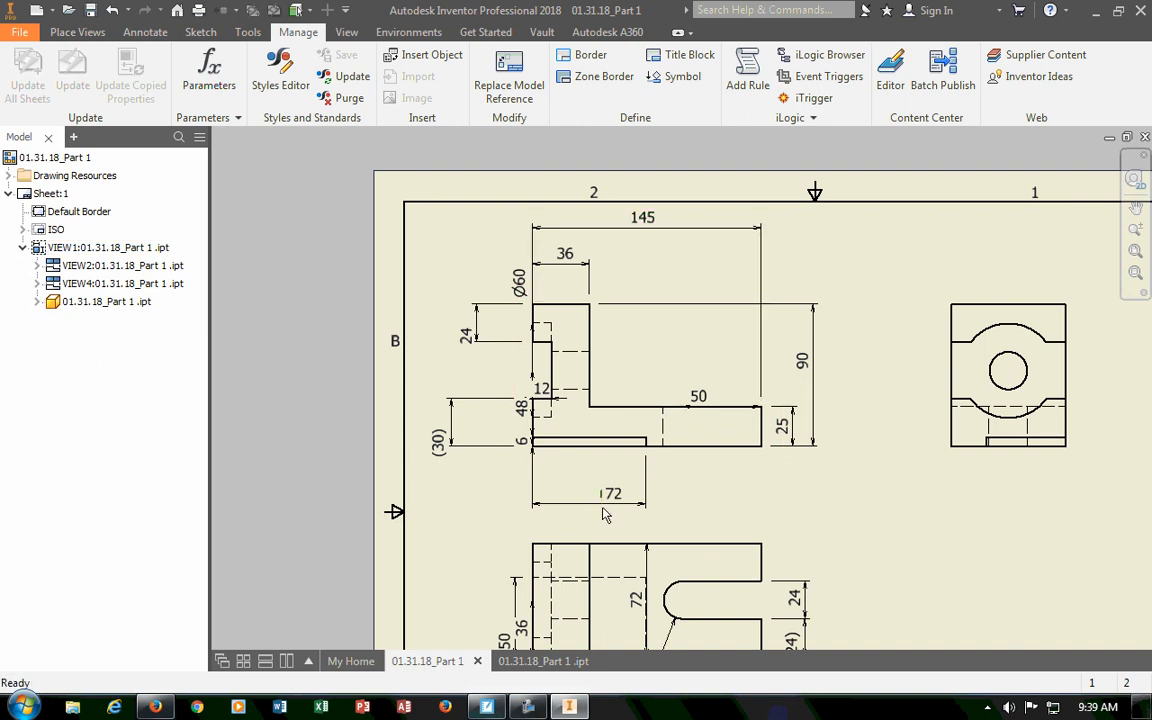
{"action": "left_click", "coordinate": [604, 510]}
Move the lower view's vertical 72 dimension from inside the part to the right of the slot dimensions.
{"action": "scroll", "coordinate": [628, 507], "scroll_direction": "up", "scroll_amount": 4}
{"action": "scroll", "coordinate": [630, 507], "scroll_direction": "down", "scroll_amount": 5}
{"action": "middle_click_drag", "start_coordinate": [652, 507], "coordinate": [637, 404]}
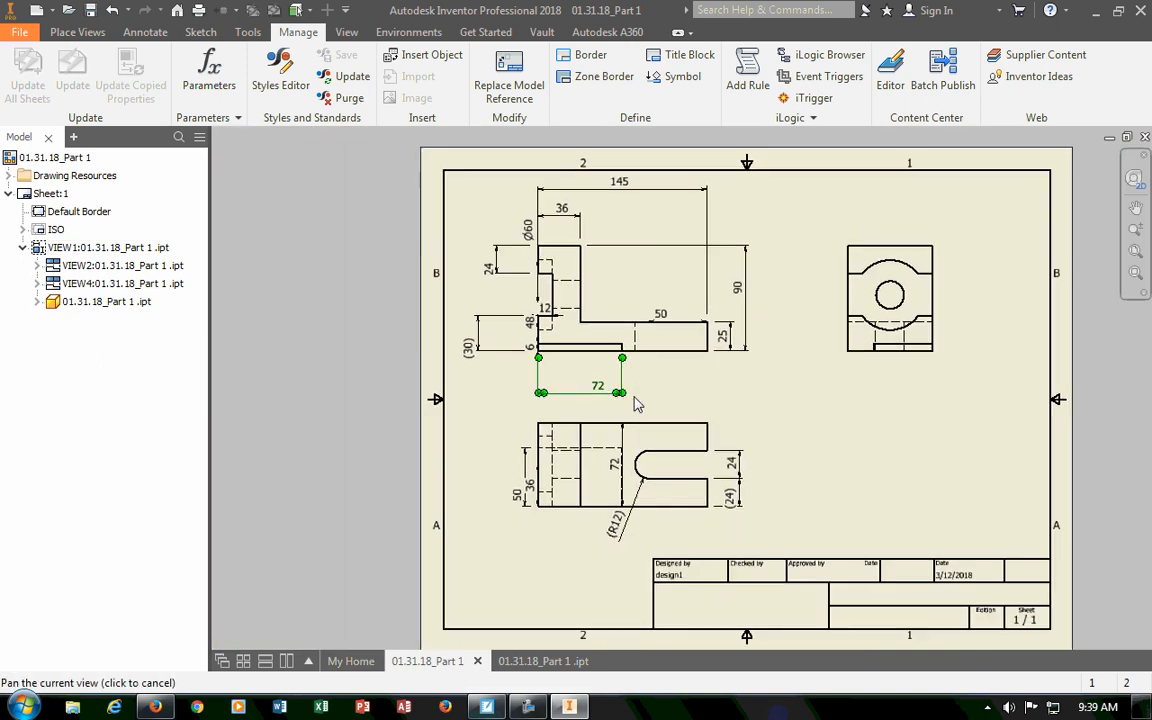
{"action": "scroll", "coordinate": [610, 404], "scroll_direction": "up", "scroll_amount": 3}
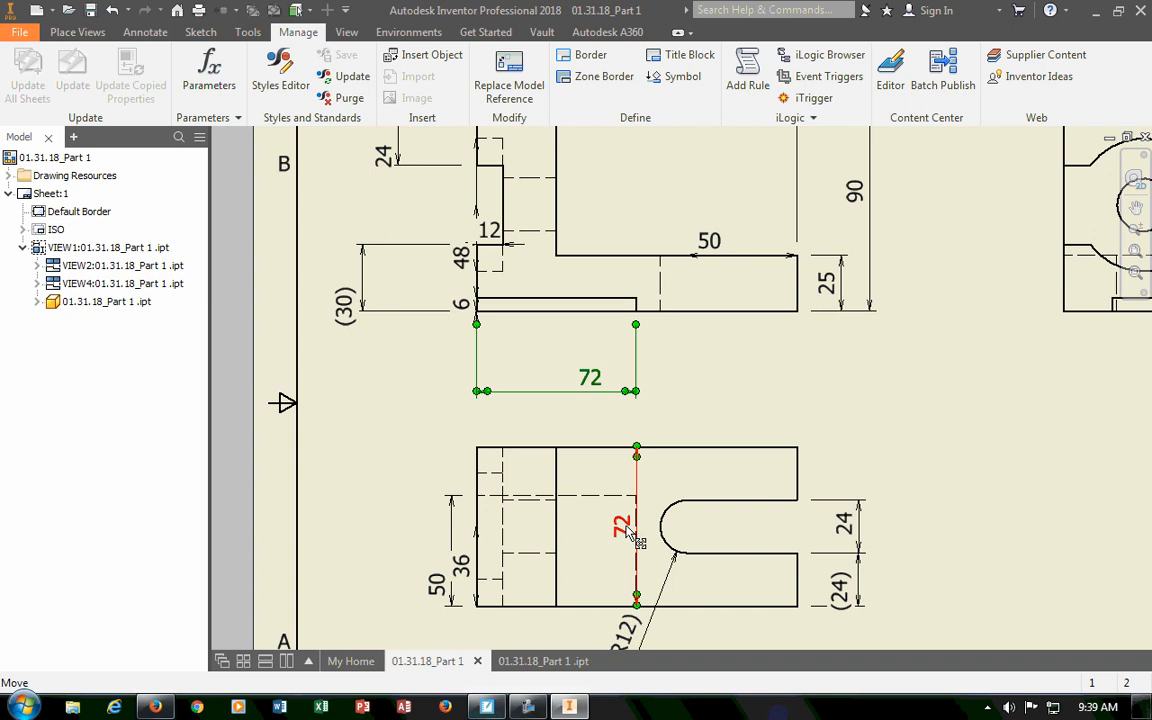
{"action": "left_click_drag", "start_coordinate": [638, 527], "coordinate": [960, 520]}
{"action": "scroll", "coordinate": [872, 548], "scroll_direction": "up", "scroll_amount": 3}
{"action": "scroll", "coordinate": [872, 548], "scroll_direction": "down", "scroll_amount": 3}
{"action": "middle_click_drag", "start_coordinate": [803, 556], "coordinate": [733, 550]}
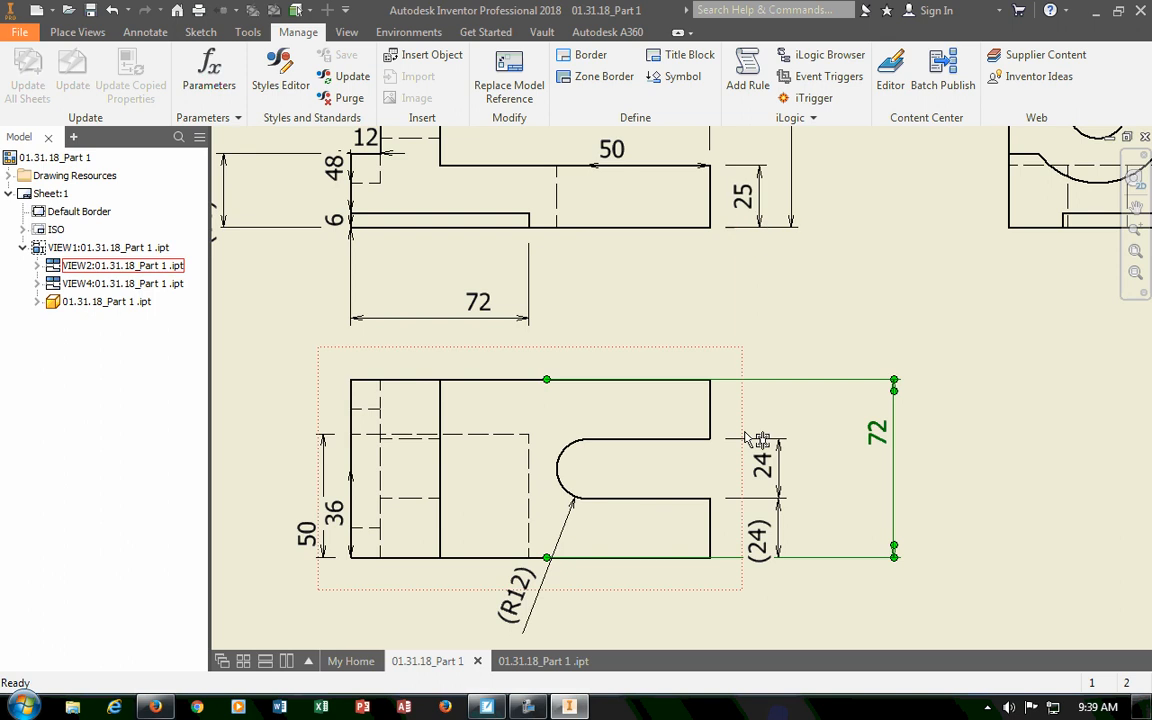
Place the lower view's (24) reference text below the view and pull the (R12) note farther down from the slot.
{"action": "left_click_drag", "start_coordinate": [764, 465], "coordinate": [784, 478]}
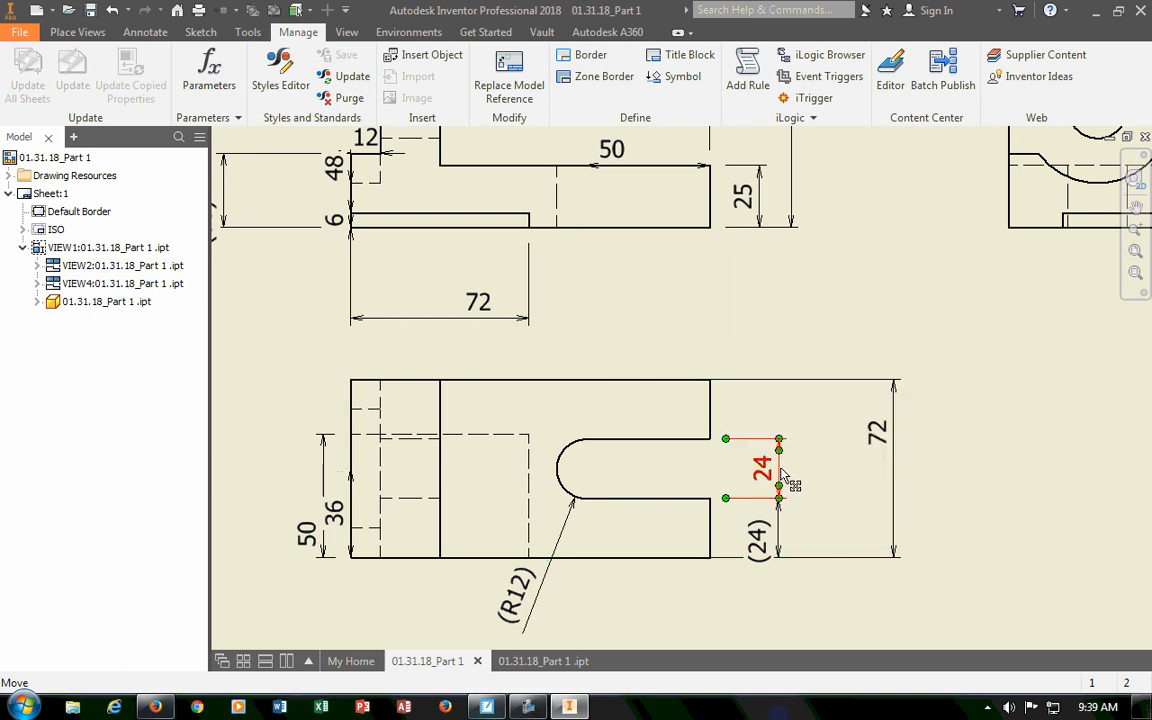
{"action": "left_click_drag", "start_coordinate": [760, 540], "coordinate": [729, 617]}
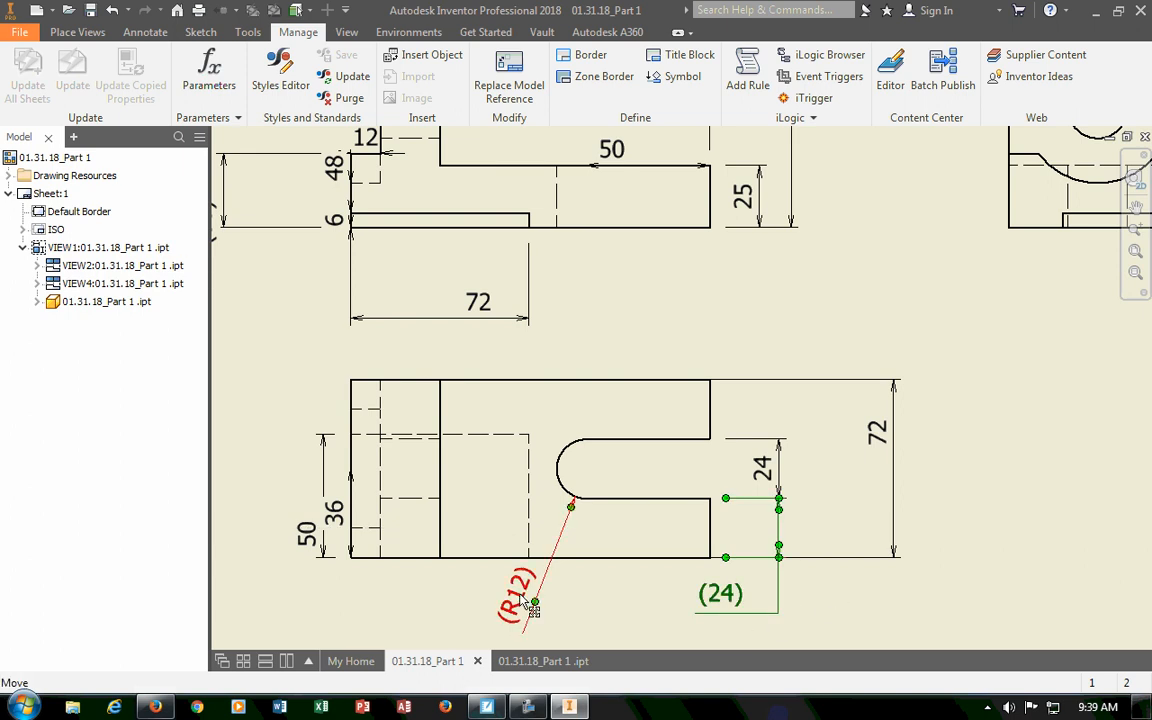
{"action": "left_click_drag", "start_coordinate": [515, 590], "coordinate": [470, 610]}
Delete the vertical 50 and 36 dimensions at the lower view's left edge.
{"action": "left_click", "coordinate": [320, 540]}
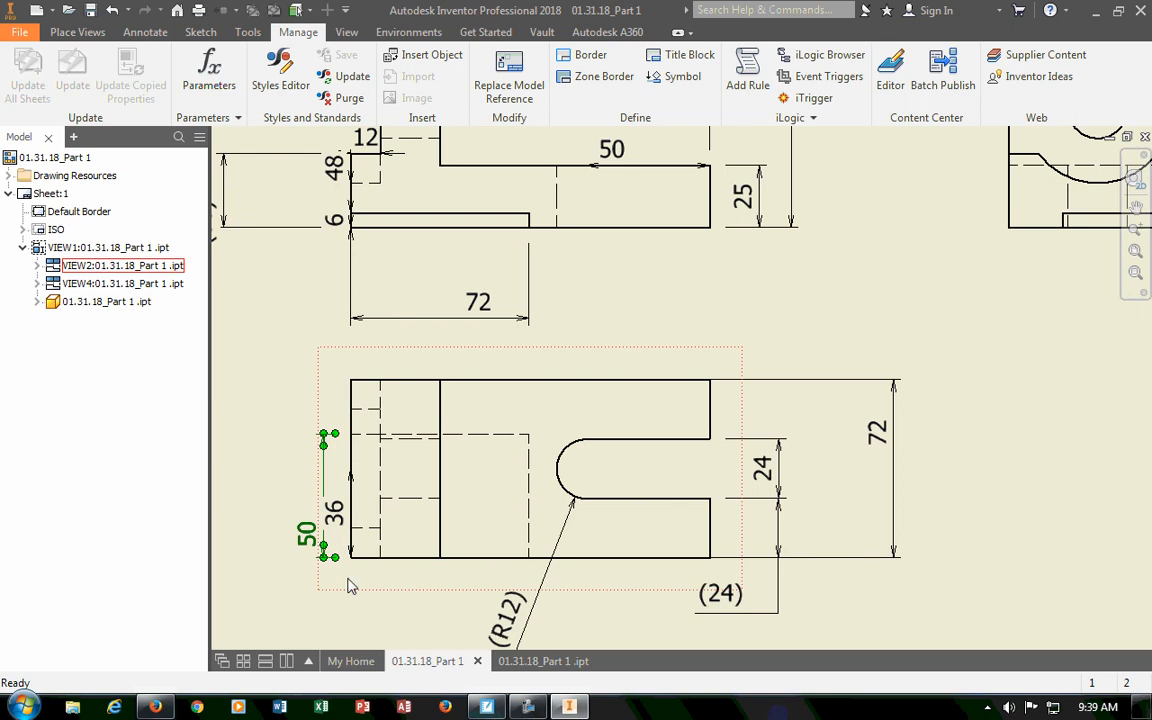
{"action": "scroll", "coordinate": [350, 595], "scroll_direction": "up", "scroll_amount": 3}
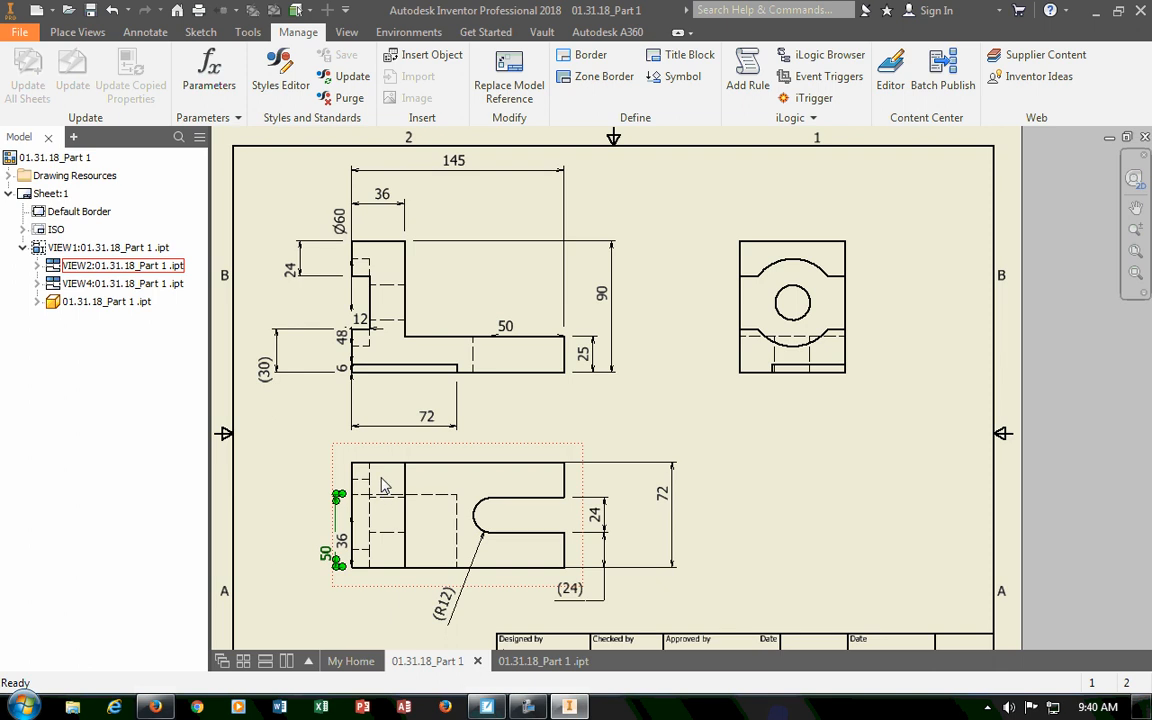
{"action": "key", "text": "Delete"}
{"action": "left_click_drag", "start_coordinate": [346, 539], "coordinate": [292, 537]}
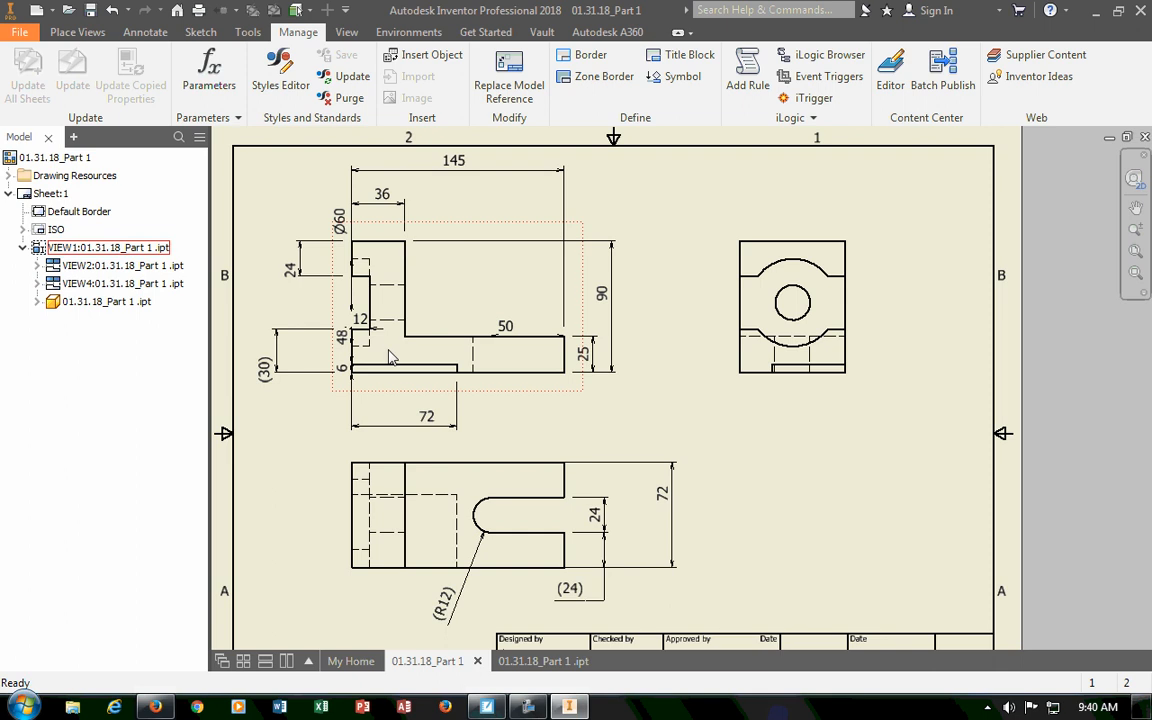
Move the 72 dimension closer beneath the front view and delete the view's (30), 24 and Ø60 dimensions.
{"action": "left_click_drag", "start_coordinate": [427, 418], "coordinate": [430, 408]}
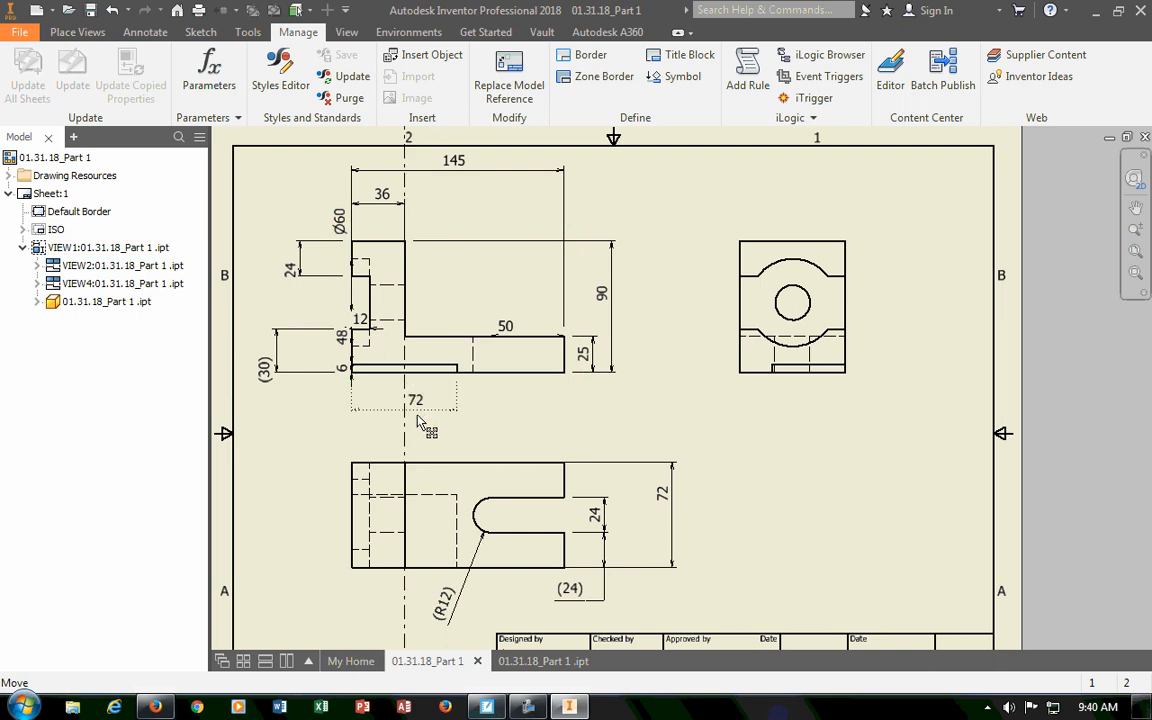
{"action": "mouse_move", "coordinate": [267, 370]}
{"action": "left_mouse_down"}
{"action": "mouse_move", "coordinate": [256, 367]}
{"action": "mouse_move", "coordinate": [278, 365]}
{"action": "left_mouse_up"}
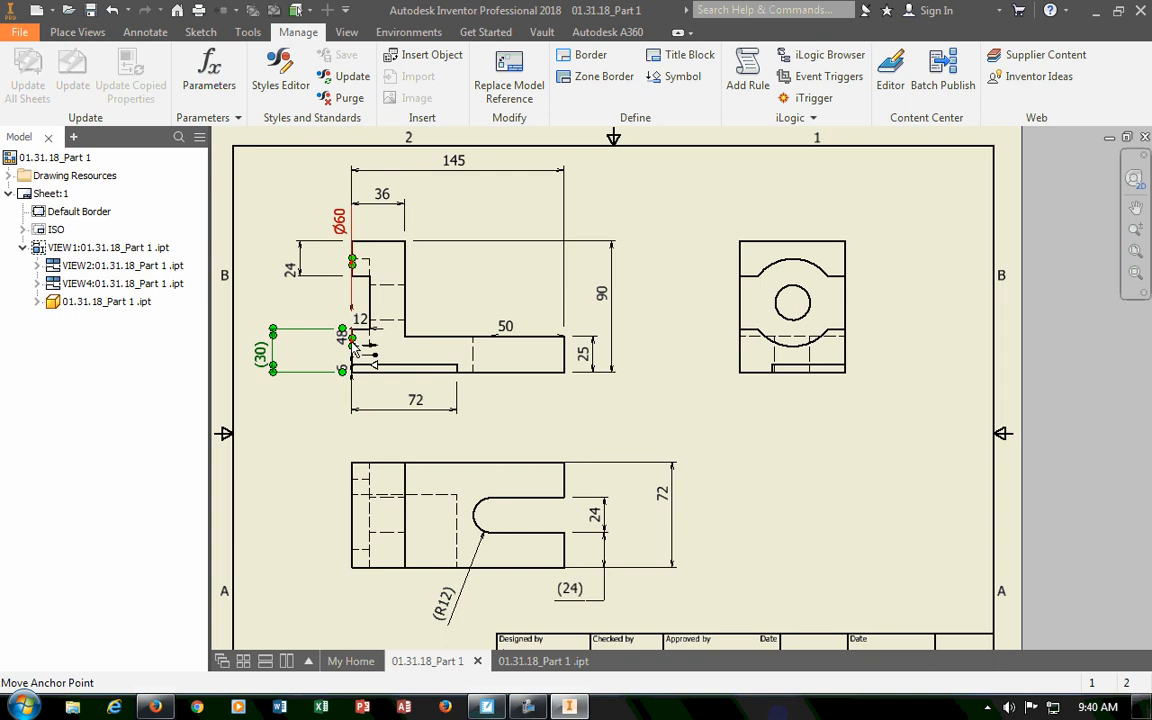
{"action": "key", "text": "Delete"}
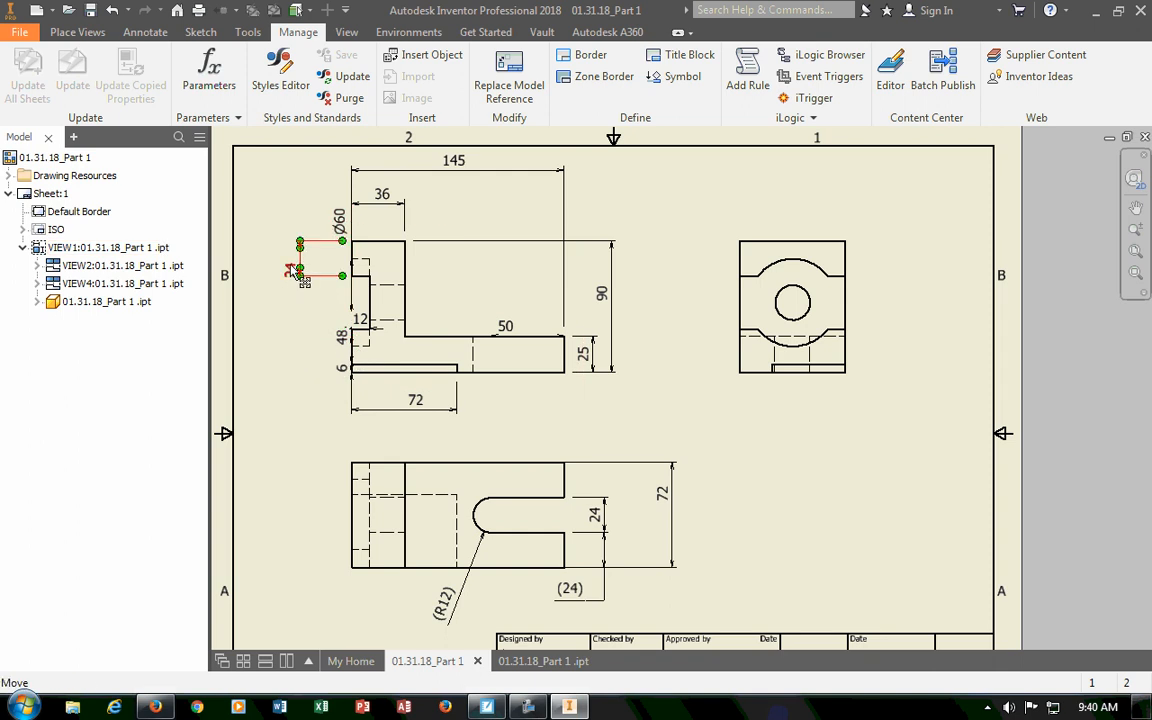
{"action": "left_click_drag", "start_coordinate": [300, 272], "coordinate": [264, 270]}
{"action": "key", "text": "Delete"}
{"action": "left_click_drag", "start_coordinate": [340, 227], "coordinate": [274, 234]}
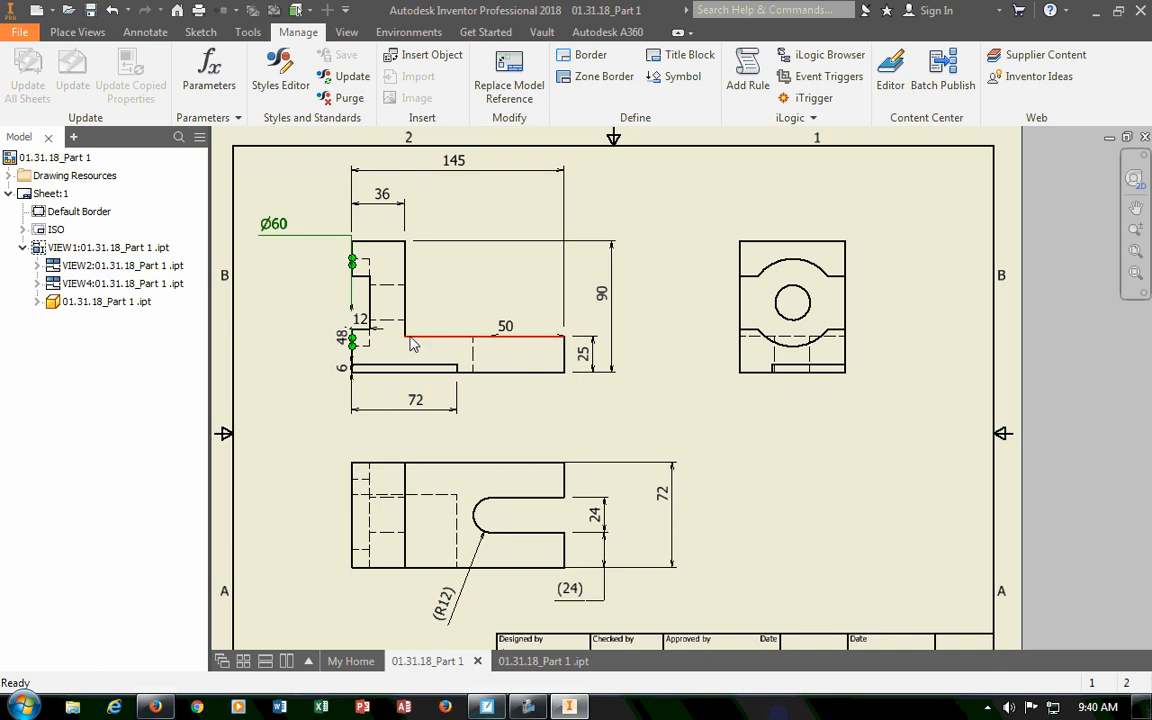
{"action": "key", "text": "Delete"}
Clear the front view's left edge by pulling the 12 and 6 dimensions outside the part and deleting the vertical 48.
{"action": "left_click_drag", "start_coordinate": [363, 324], "coordinate": [326, 298]}
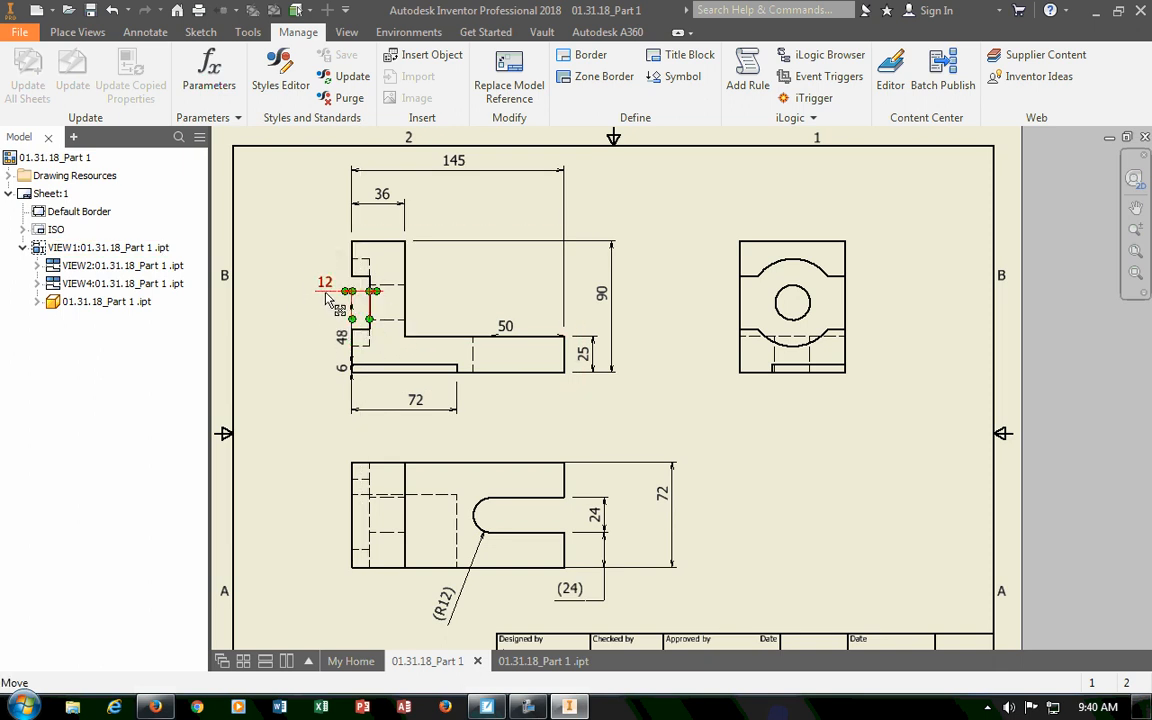
{"action": "left_click_drag", "start_coordinate": [343, 341], "coordinate": [282, 354]}
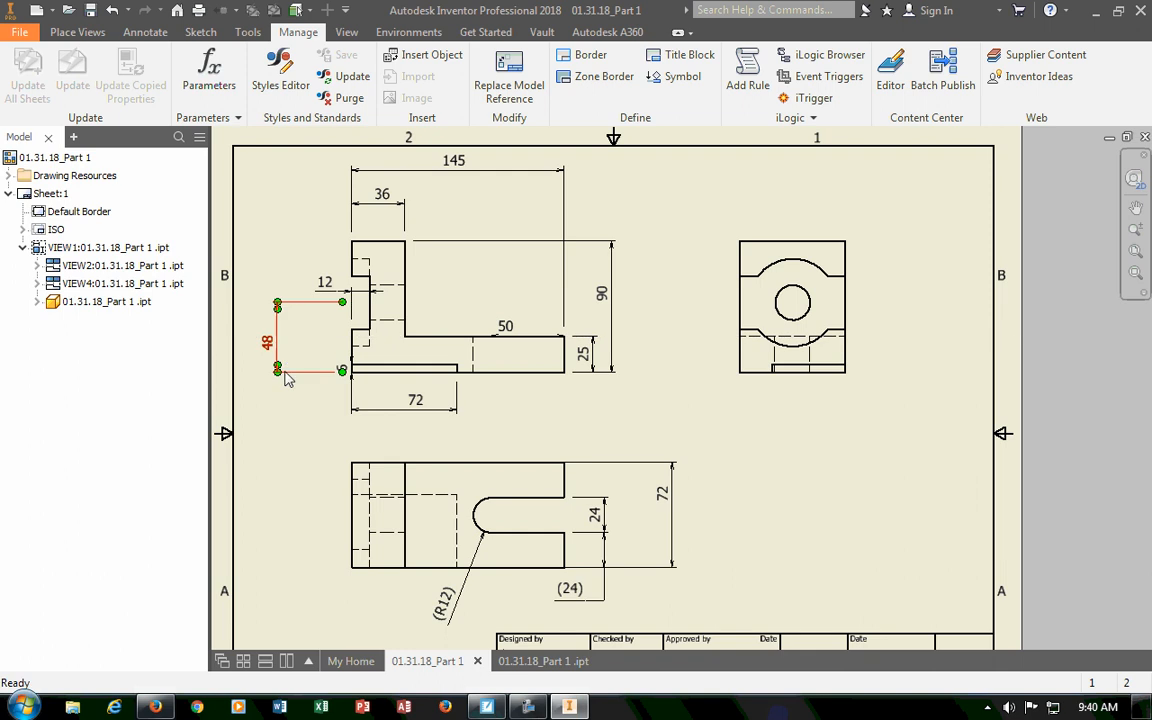
{"action": "key", "text": "Delete"}
{"action": "left_click_drag", "start_coordinate": [346, 375], "coordinate": [289, 403]}
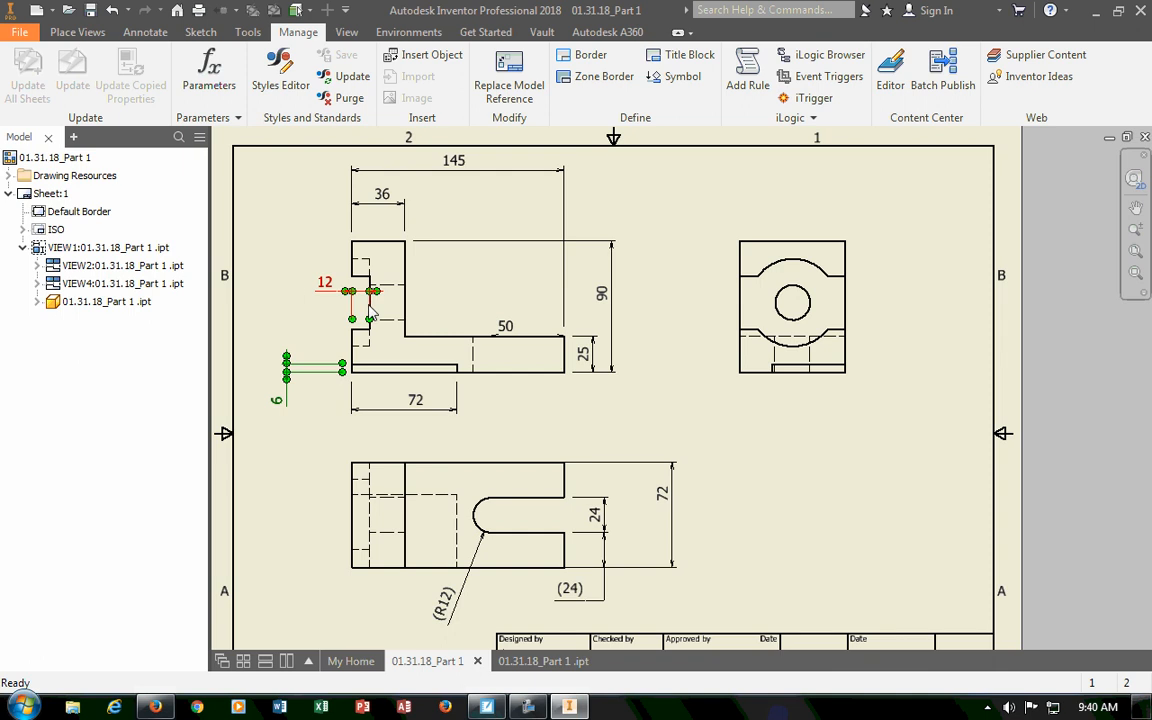
Examine the arrowheads of the 12 dimension at the front view's notch, including their arrowhead style option.
{"action": "scroll", "coordinate": [380, 297], "scroll_direction": "up", "scroll_amount": 1}
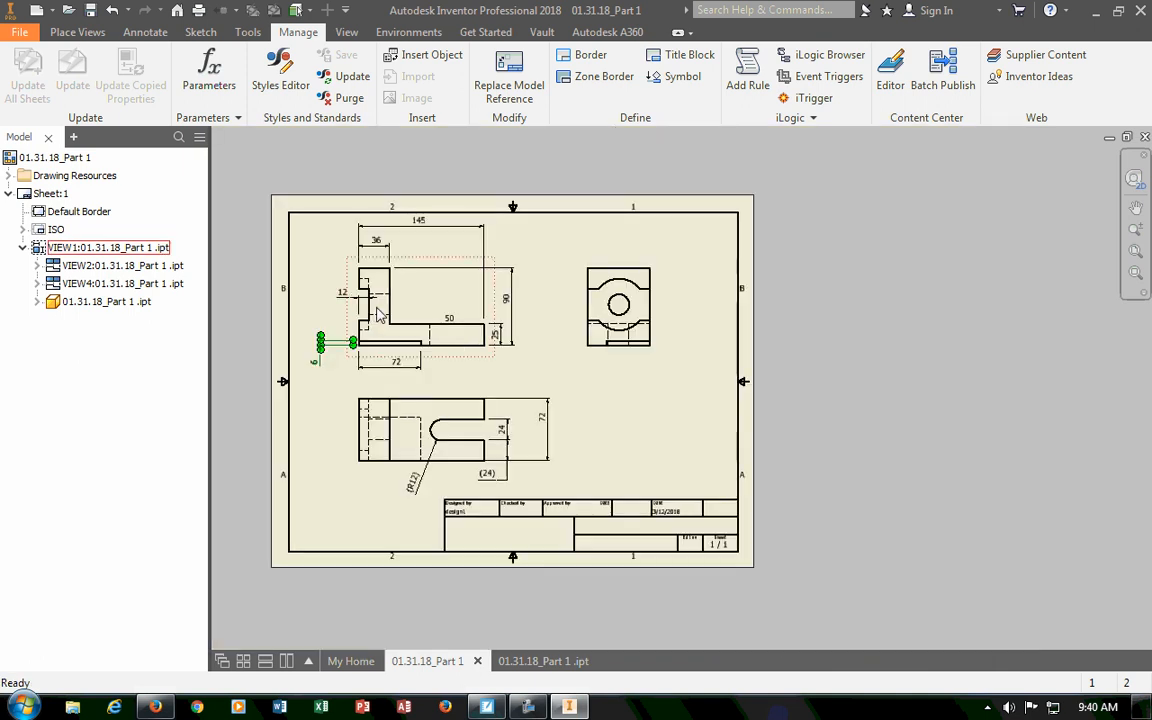
{"action": "scroll", "coordinate": [370, 295], "scroll_direction": "down", "scroll_amount": 5}
{"action": "scroll", "coordinate": [288, 278], "scroll_direction": "down", "scroll_amount": 1}
{"action": "scroll", "coordinate": [509, 345], "scroll_direction": "up", "scroll_amount": 3}
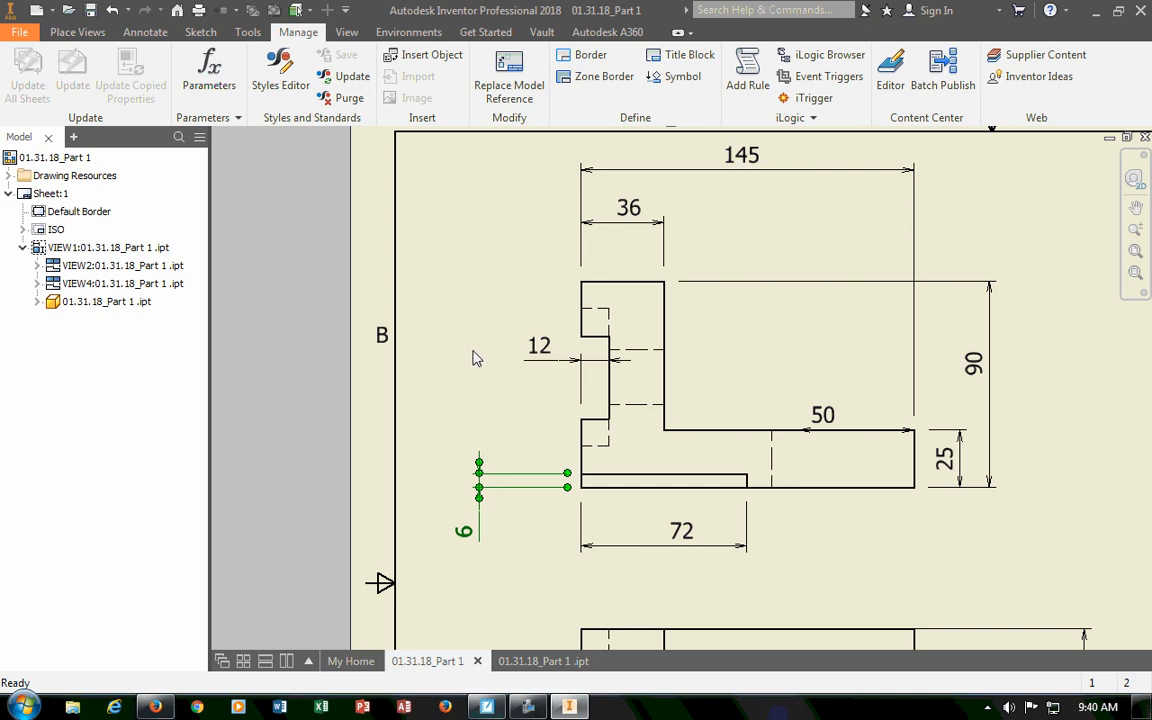
{"action": "left_click", "coordinate": [614, 362]}
{"action": "scroll", "coordinate": [600, 370], "scroll_direction": "down", "scroll_amount": 5}
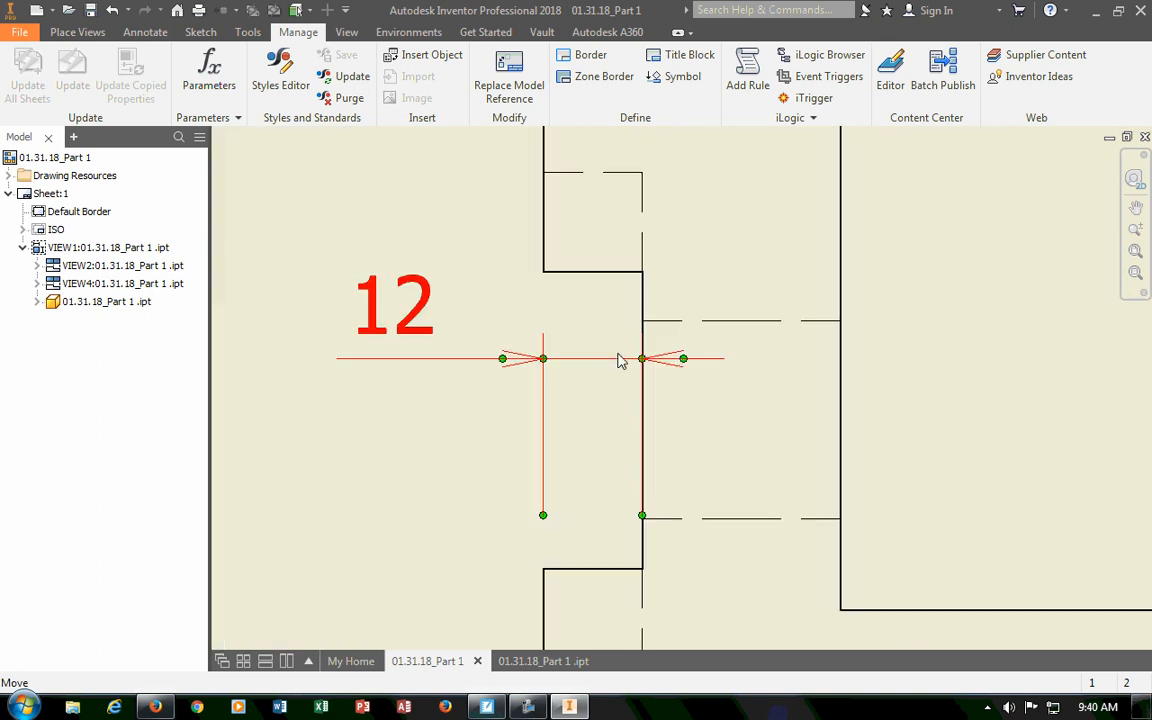
{"action": "left_click", "coordinate": [683, 360]}
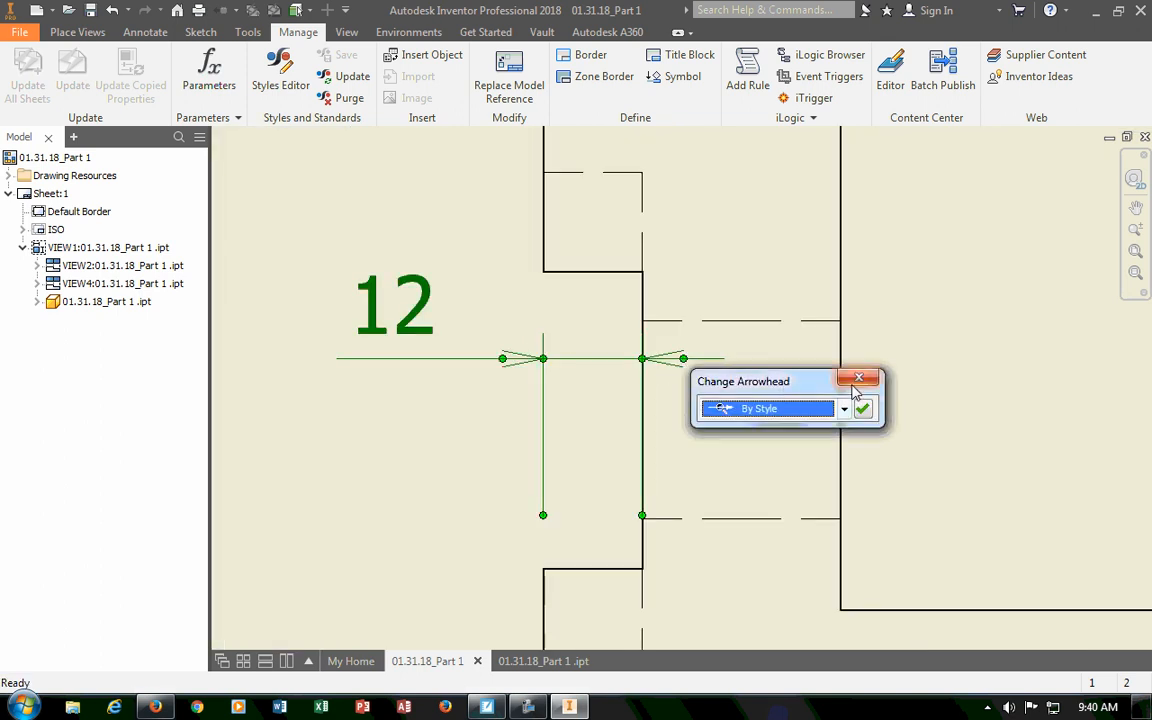
{"action": "left_click", "coordinate": [866, 379]}
{"action": "left_click", "coordinate": [467, 364]}
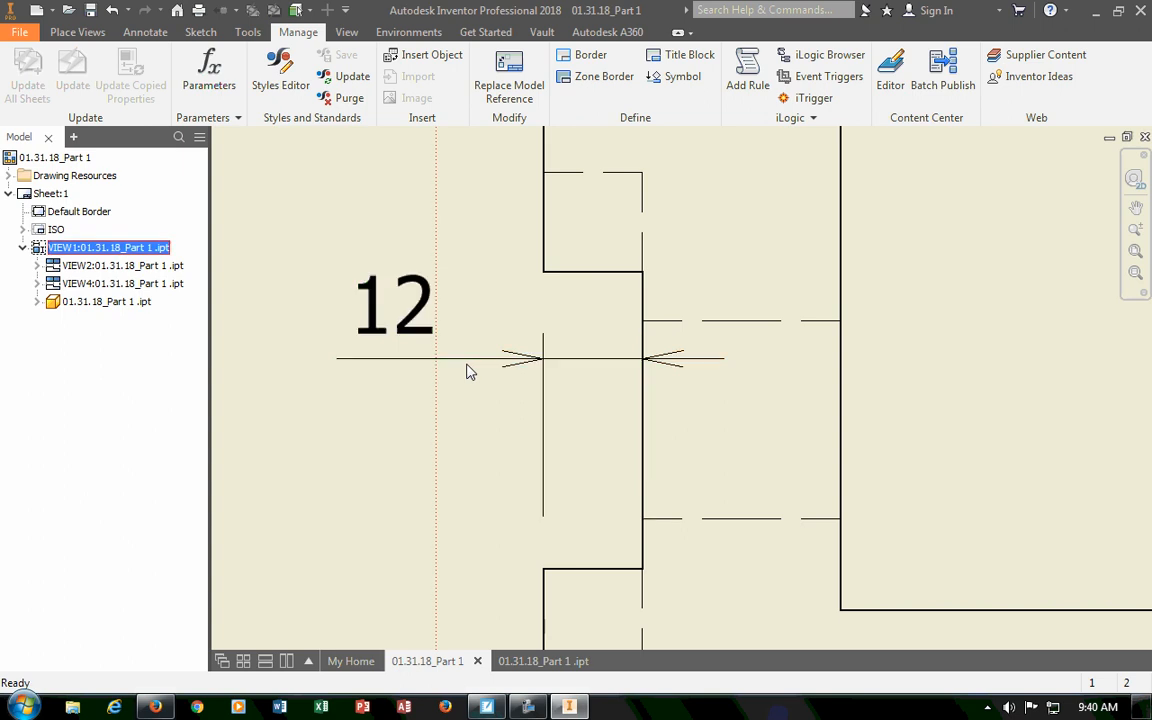
{"action": "left_click", "coordinate": [545, 360]}
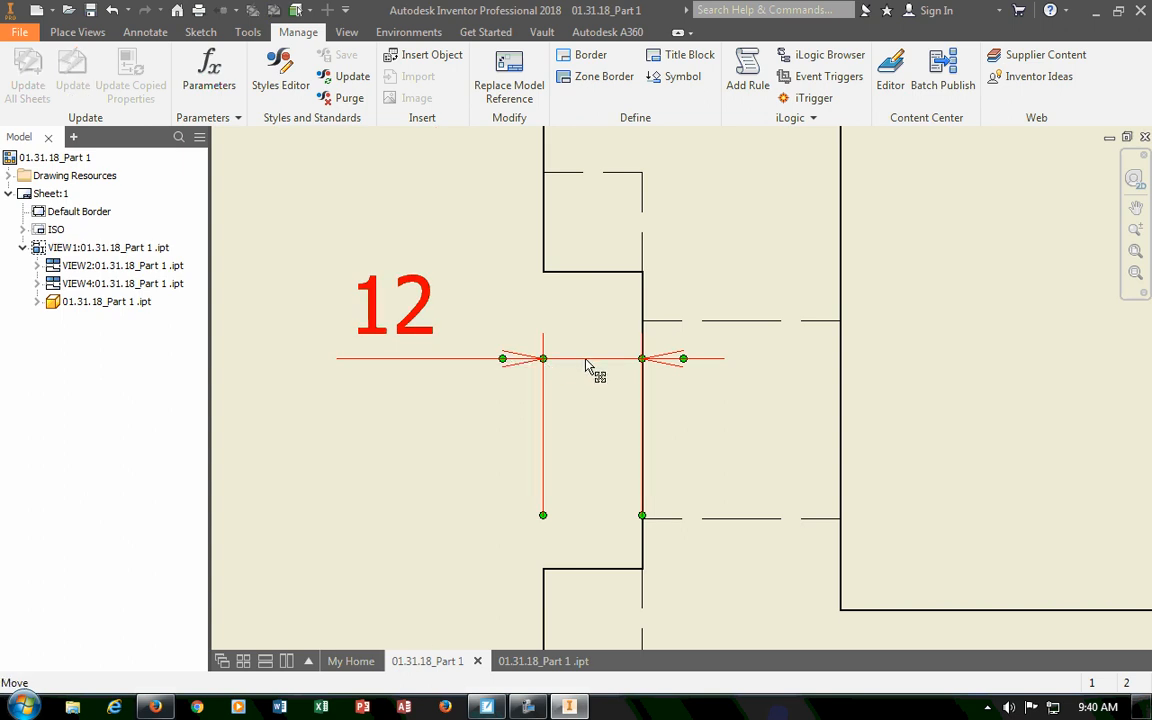
Shift the 12 dimension's text farther left of the notch and delete the 50 dimension along the front view's base.
{"action": "scroll", "coordinate": [586, 365], "scroll_direction": "down", "scroll_amount": 3}
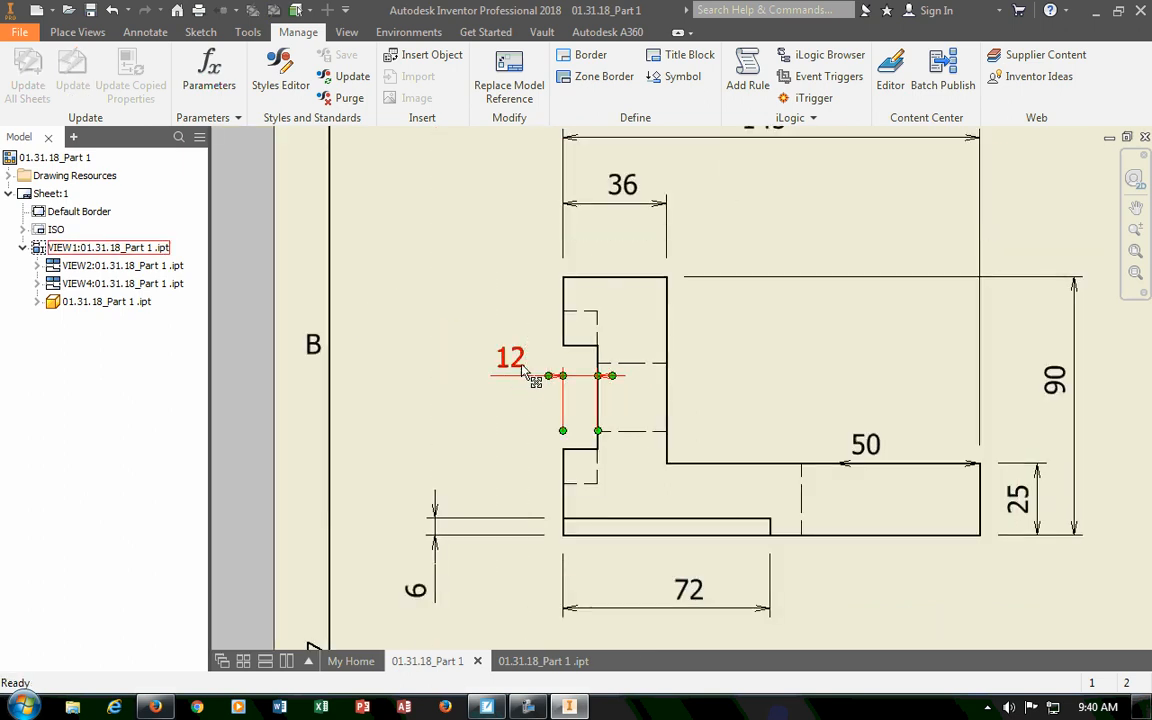
{"action": "left_click_drag", "start_coordinate": [522, 370], "coordinate": [493, 390]}
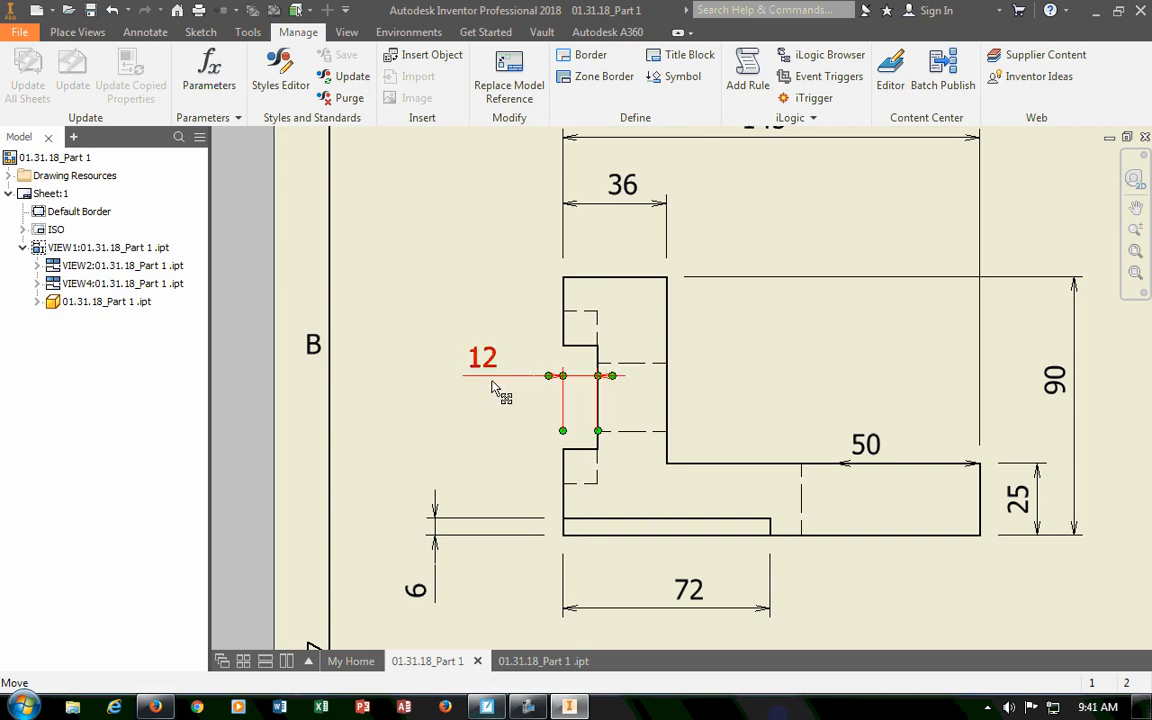
{"action": "scroll", "coordinate": [489, 391], "scroll_direction": "up", "scroll_amount": 3}
{"action": "left_click", "coordinate": [736, 446]}
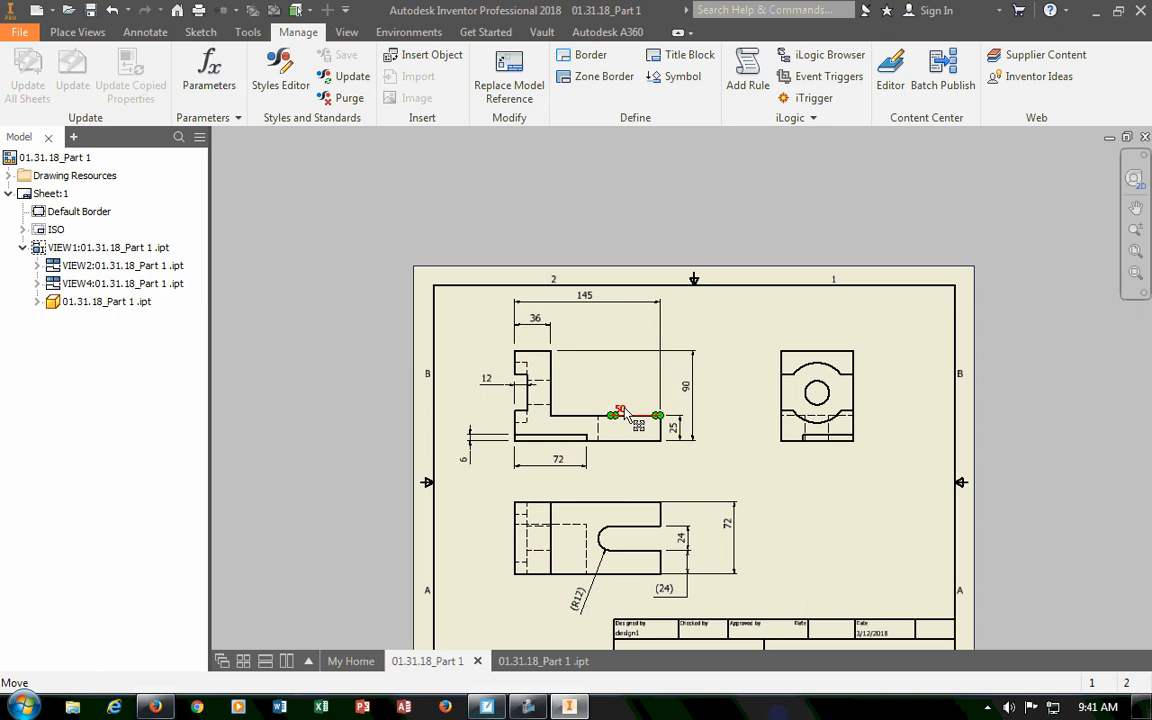
{"action": "left_click_drag", "start_coordinate": [624, 411], "coordinate": [630, 378]}
{"action": "key", "text": "Delete"}
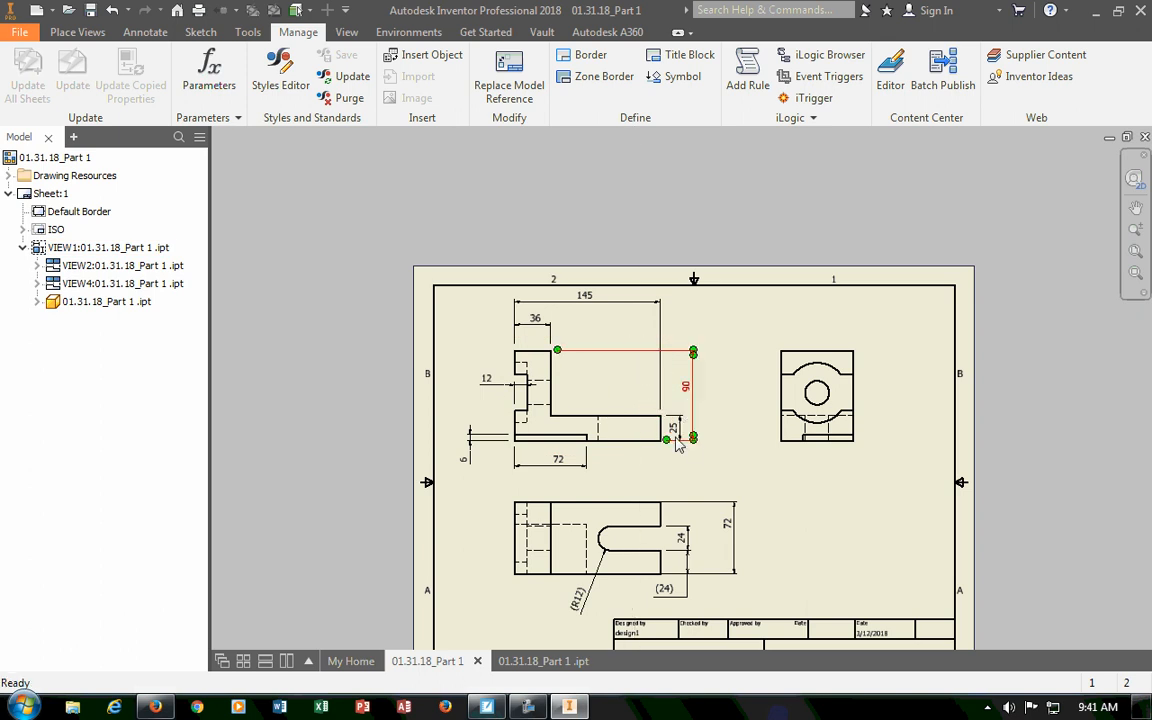
Adjust the spacing of the front view's outer dimensions, moving the 25 and 90 farther out to the part's right.
{"action": "scroll", "coordinate": [677, 435], "scroll_direction": "down", "scroll_amount": 3}
{"action": "mouse_move", "coordinate": [416, 230]}
{"action": "left_mouse_down"}
{"action": "mouse_move", "coordinate": [408, 272]}
{"action": "mouse_move", "coordinate": [410, 236]}
{"action": "left_mouse_up"}
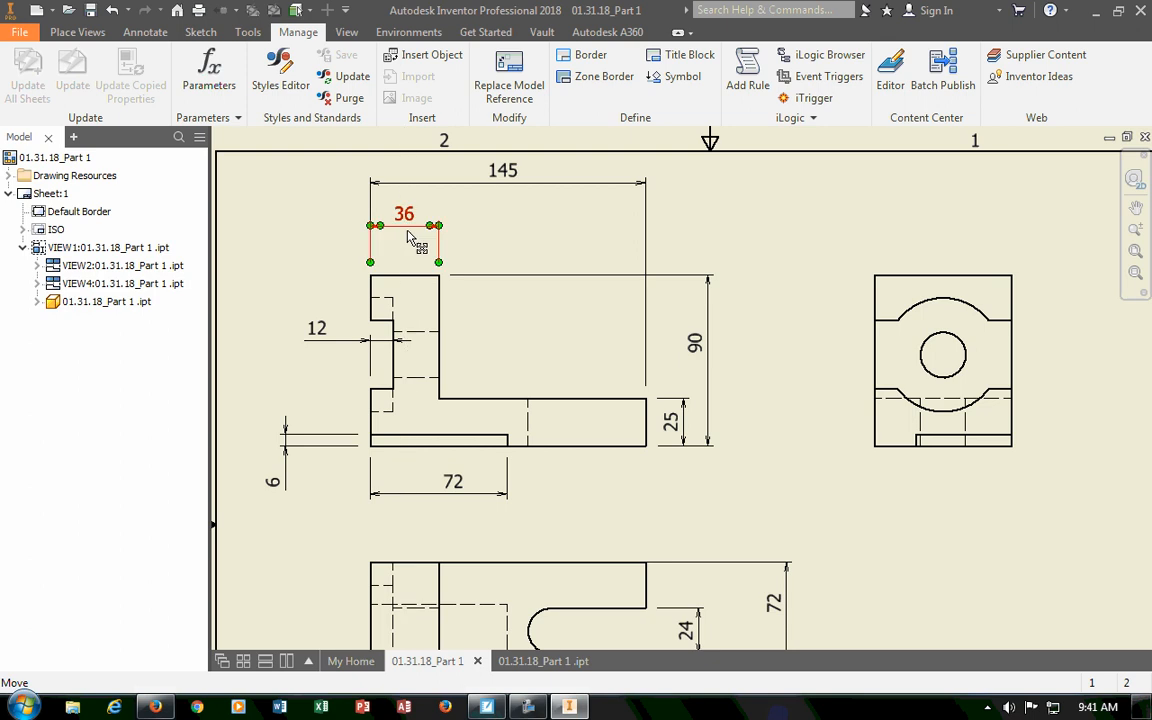
{"action": "left_click_drag", "start_coordinate": [507, 192], "coordinate": [504, 200]}
{"action": "mouse_move", "coordinate": [694, 343]}
{"action": "left_mouse_down"}
{"action": "mouse_move", "coordinate": [742, 360]}
{"action": "mouse_move", "coordinate": [710, 355]}
{"action": "left_mouse_up"}
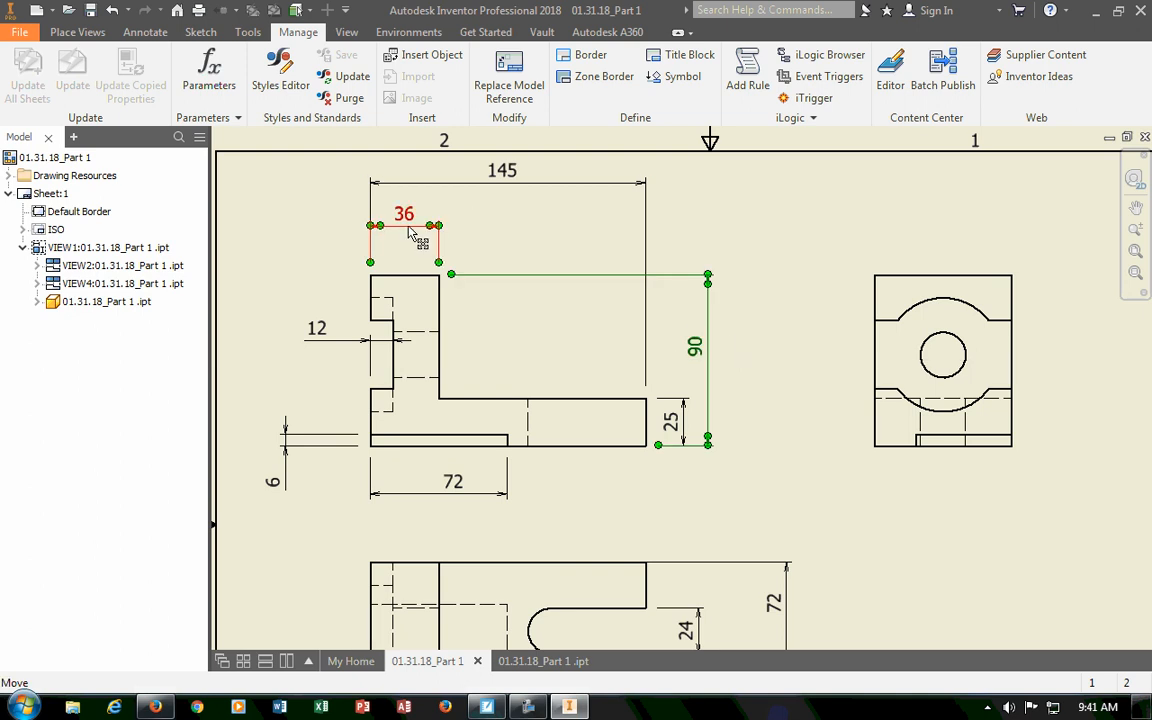
{"action": "left_click_drag", "start_coordinate": [668, 420], "coordinate": [696, 423]}
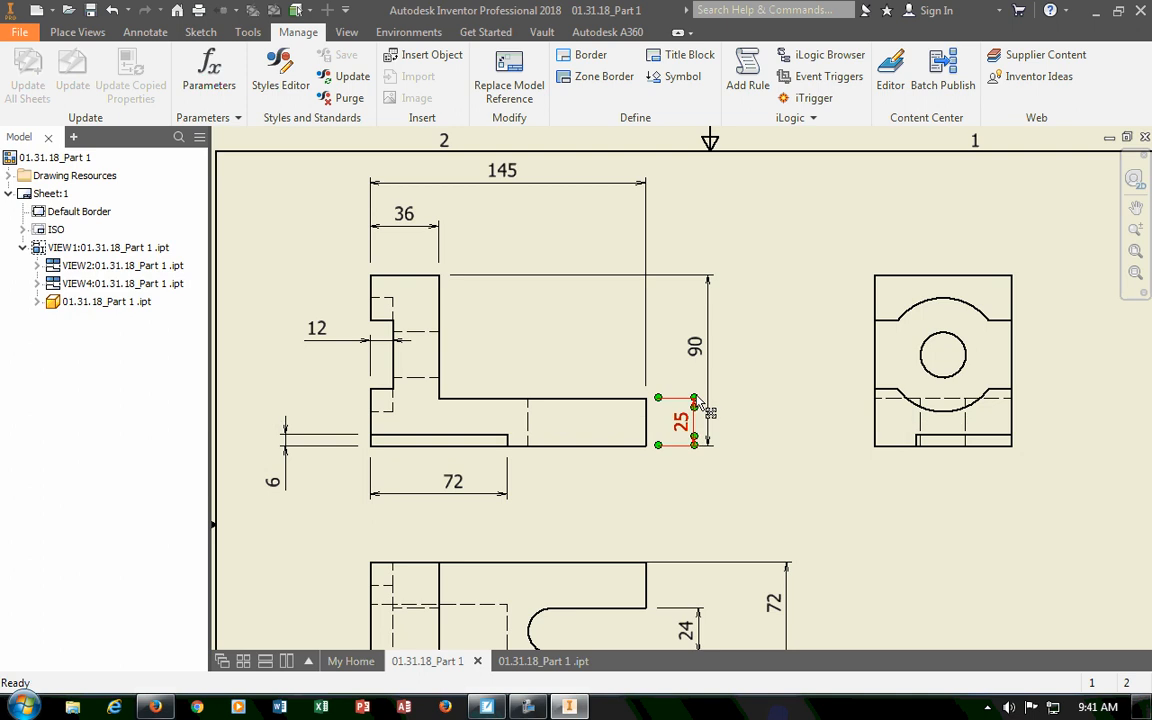
{"action": "left_click_drag", "start_coordinate": [697, 348], "coordinate": [752, 360]}
{"action": "mouse_move", "coordinate": [694, 440]}
{"action": "left_mouse_down"}
{"action": "mouse_move", "coordinate": [660, 428]}
{"action": "mouse_move", "coordinate": [700, 430]}
{"action": "left_mouse_up"}
{"action": "mouse_move", "coordinate": [744, 360]}
{"action": "left_mouse_down"}
{"action": "mouse_move", "coordinate": [689, 360]}
{"action": "mouse_move", "coordinate": [742, 370]}
{"action": "mouse_move", "coordinate": [731, 369]}
{"action": "left_mouse_up"}
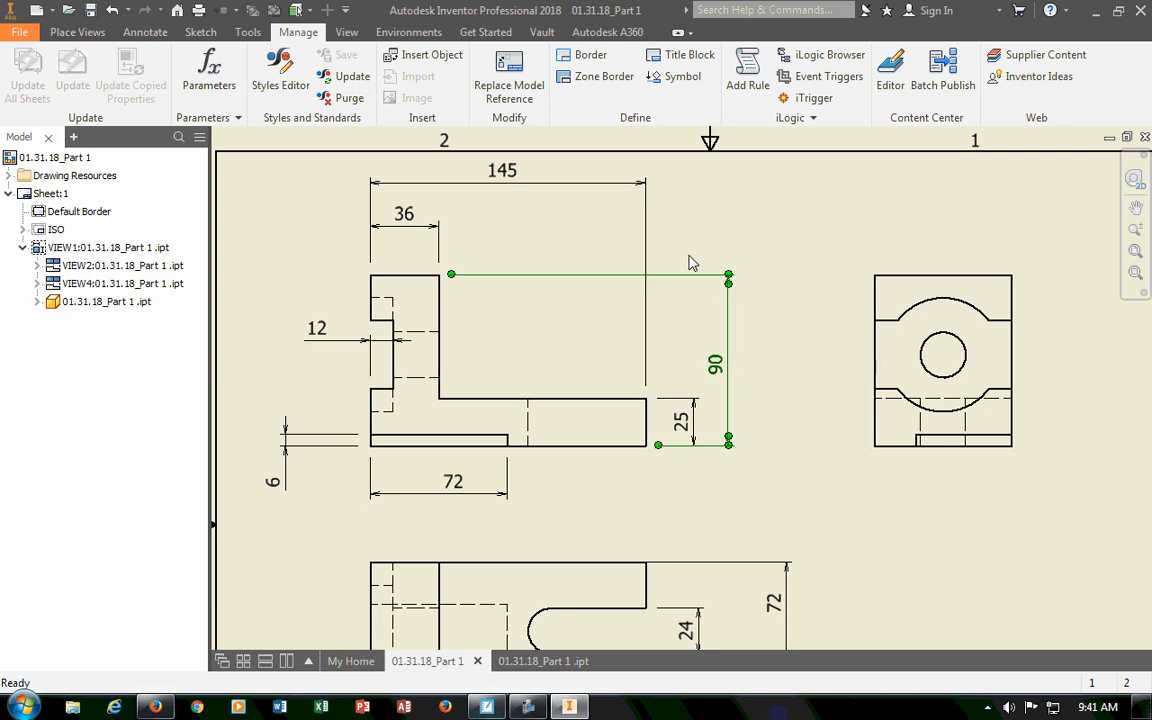
{"action": "left_click", "coordinate": [625, 266]}
Review the terminator and spacing settings of the Default (ISO) dimension style, then save and close the editor.
{"action": "left_click", "coordinate": [265, 86]}
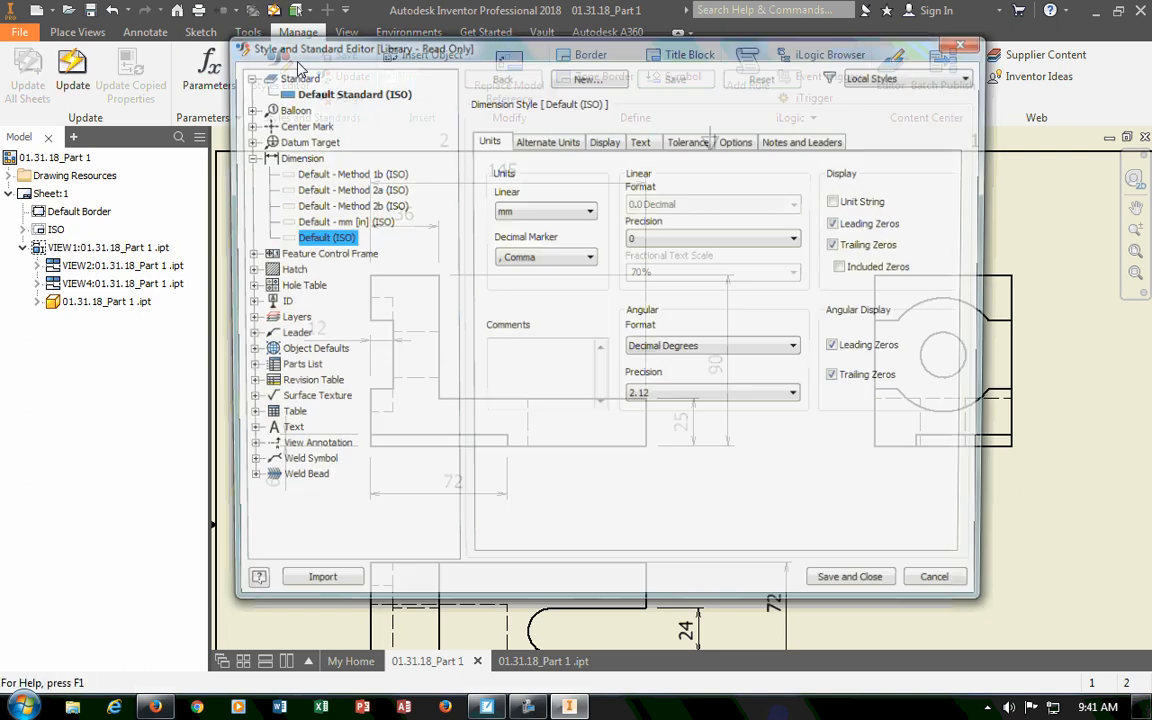
{"action": "left_click", "coordinate": [607, 141]}
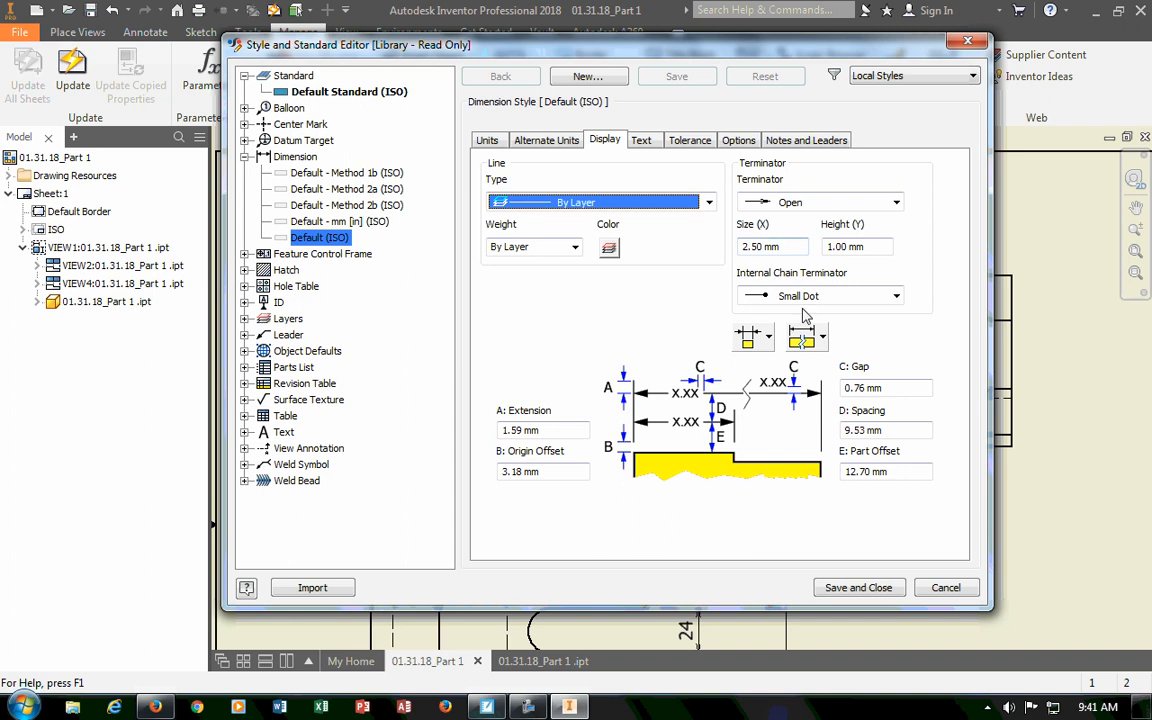
{"action": "left_click", "coordinate": [856, 594]}
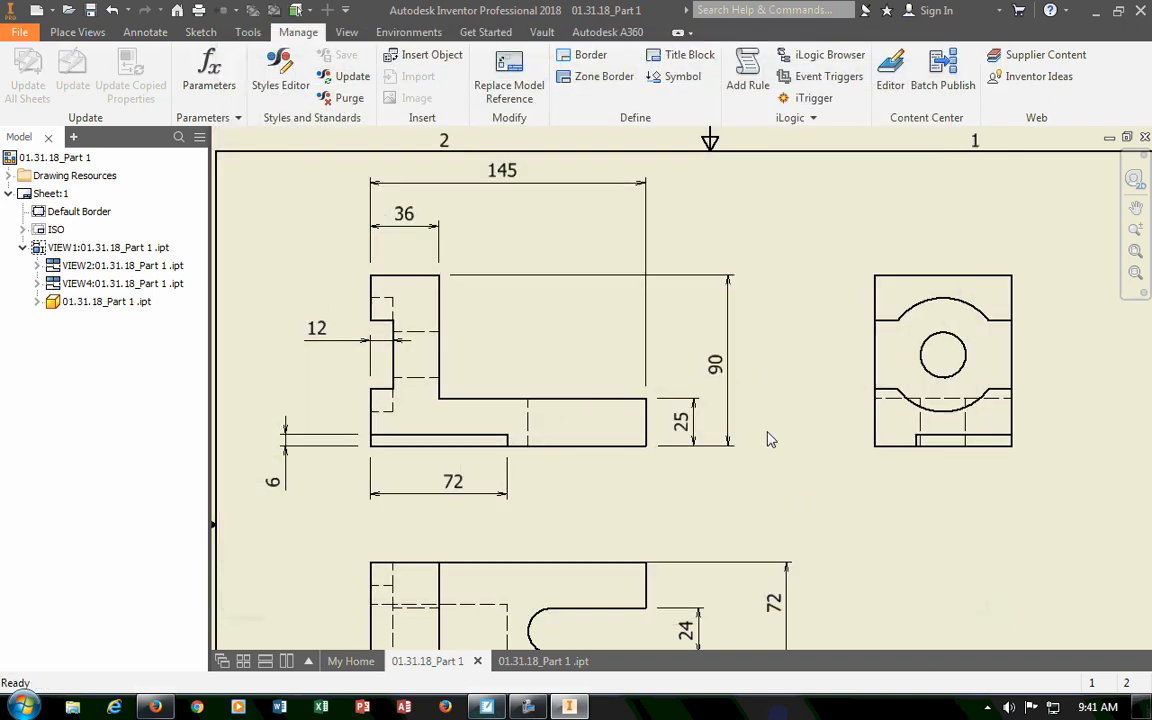
Move the lower view's (24) reference text to the right side of its leader, below the view.
{"action": "scroll", "coordinate": [770, 440], "scroll_direction": "down", "scroll_amount": 3}
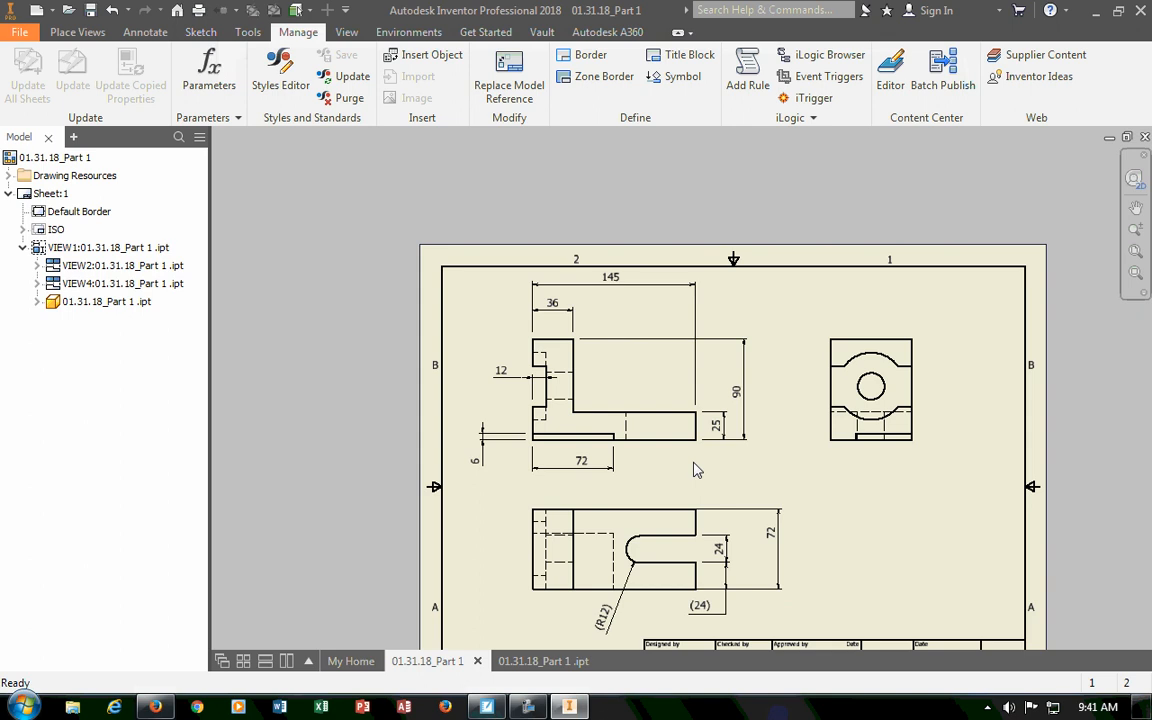
{"action": "scroll", "coordinate": [697, 470], "scroll_direction": "up", "scroll_amount": 3}
{"action": "left_click_drag", "start_coordinate": [789, 328], "coordinate": [792, 333]}
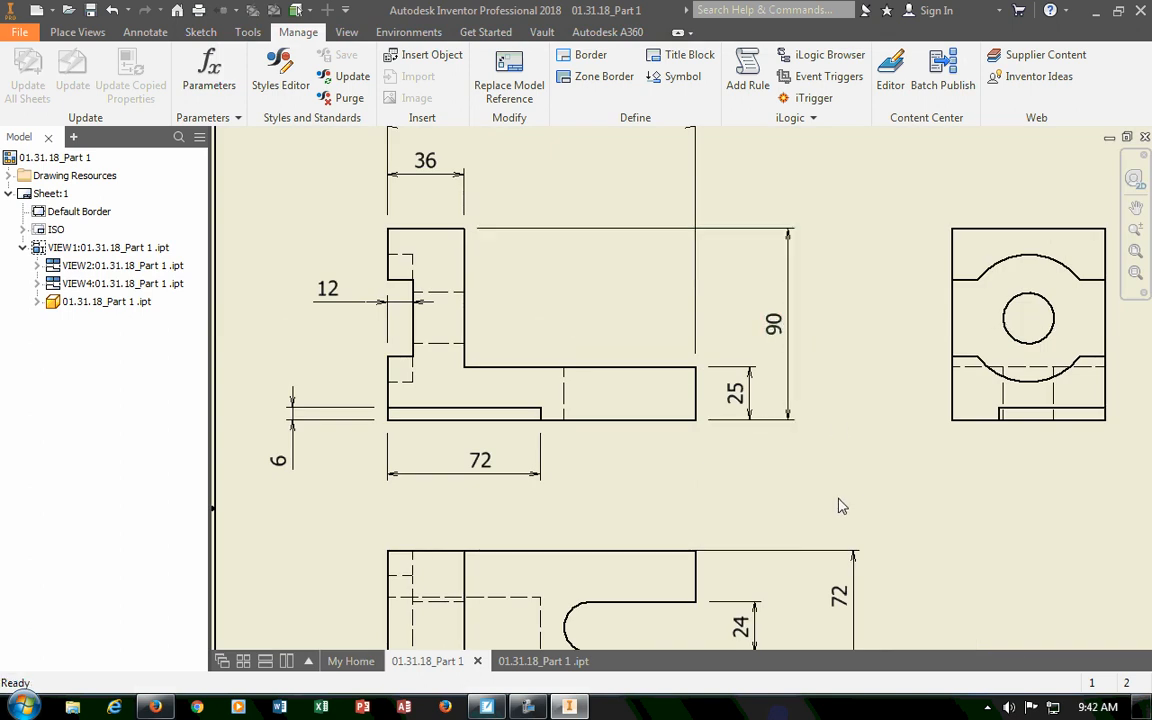
{"action": "scroll", "coordinate": [838, 504], "scroll_direction": "down", "scroll_amount": 3}
{"action": "scroll", "coordinate": [822, 504], "scroll_direction": "up", "scroll_amount": 2}
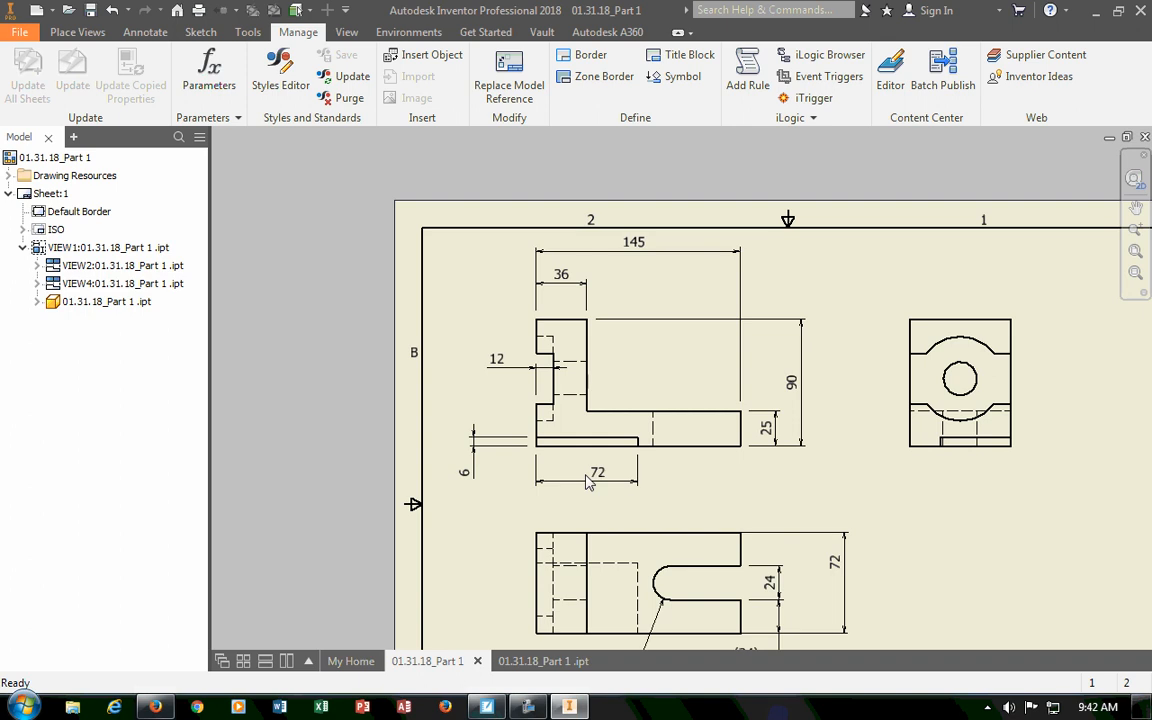
{"action": "scroll", "coordinate": [678, 525], "scroll_direction": "down", "scroll_amount": 3}
{"action": "scroll", "coordinate": [674, 560], "scroll_direction": "up", "scroll_amount": 3}
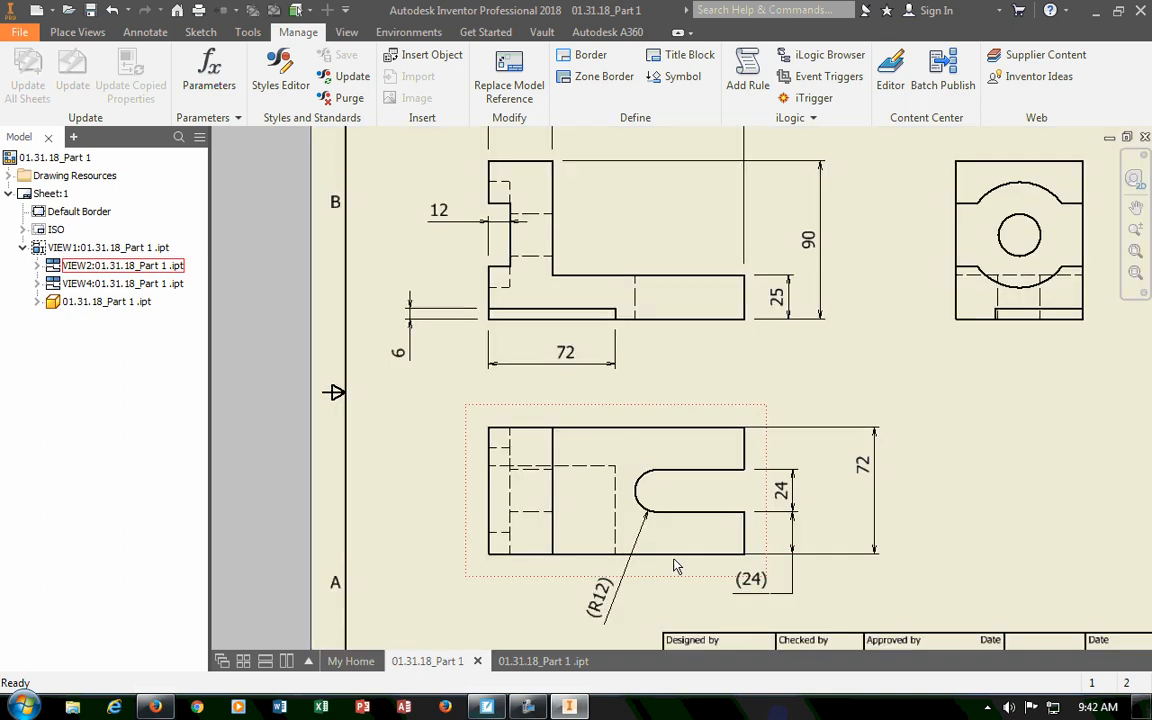
{"action": "middle_click_drag", "start_coordinate": [668, 561], "coordinate": [671, 477]}
{"action": "mouse_move", "coordinate": [758, 514]}
{"action": "left_mouse_down"}
{"action": "mouse_move", "coordinate": [850, 522]}
{"action": "mouse_move", "coordinate": [828, 520]}
{"action": "left_mouse_up"}
{"action": "scroll", "coordinate": [900, 508], "scroll_direction": "down", "scroll_amount": 3}
{"action": "scroll", "coordinate": [923, 463], "scroll_direction": "up", "scroll_amount": 3}
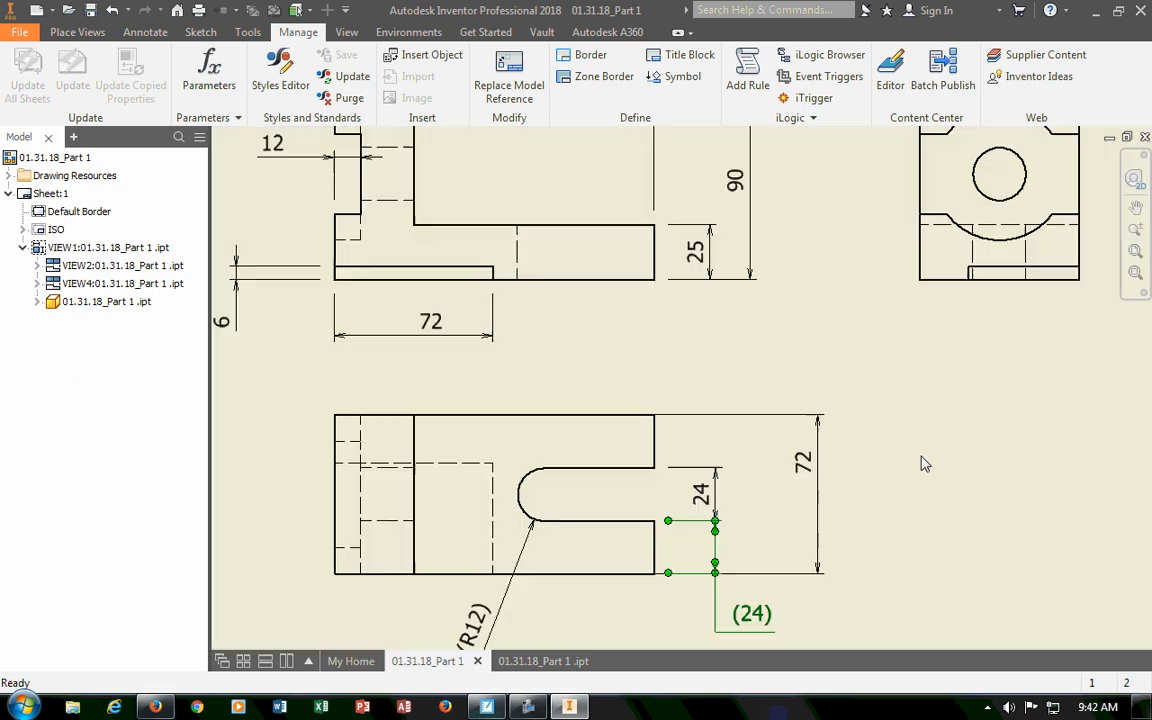
{"action": "middle_click_drag", "start_coordinate": [923, 463], "coordinate": [838, 490]}
{"action": "scroll", "coordinate": [838, 490], "scroll_direction": "down", "scroll_amount": 2}
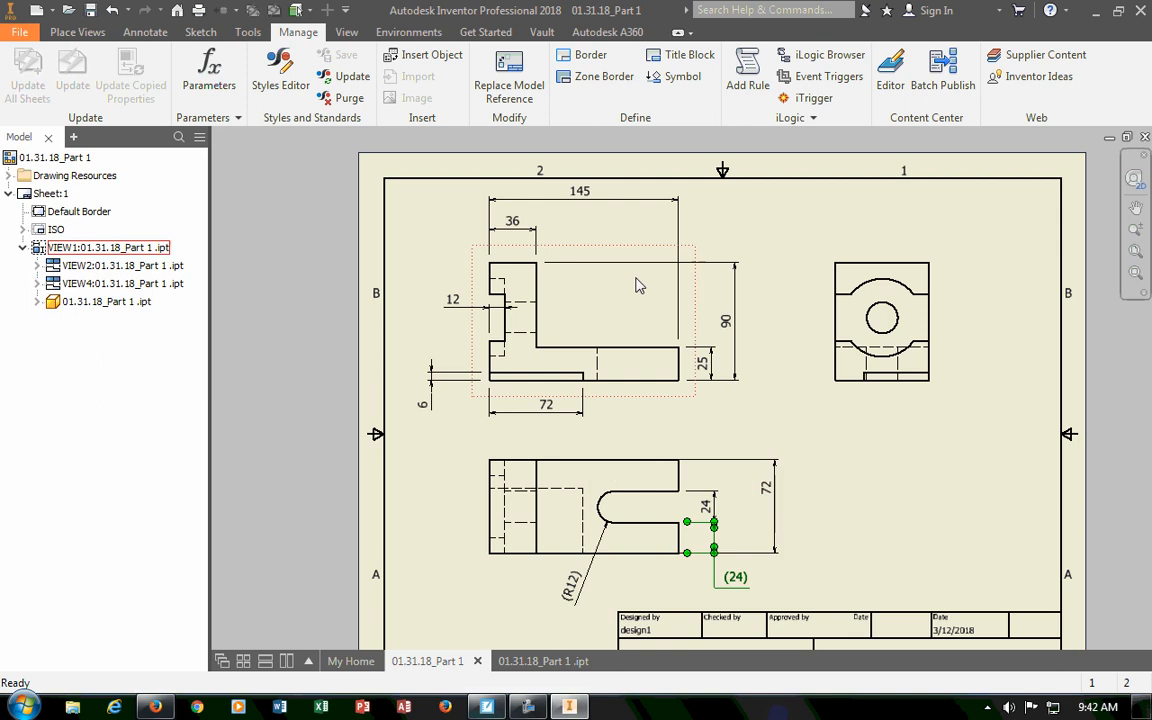
Retrieve the side view's model dimensions Ø60, 24, 36, 48, 50 and (30) with Retrieve Model Annotations.
{"action": "left_click", "coordinate": [862, 392]}
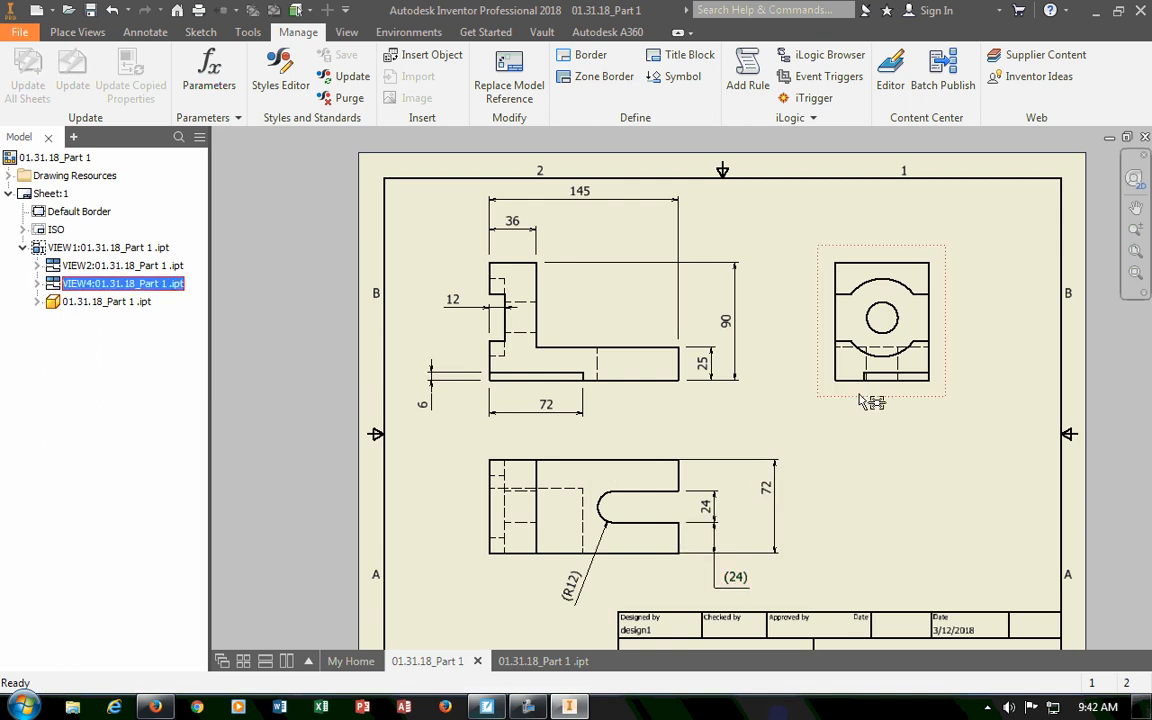
{"action": "left_click", "coordinate": [158, 36]}
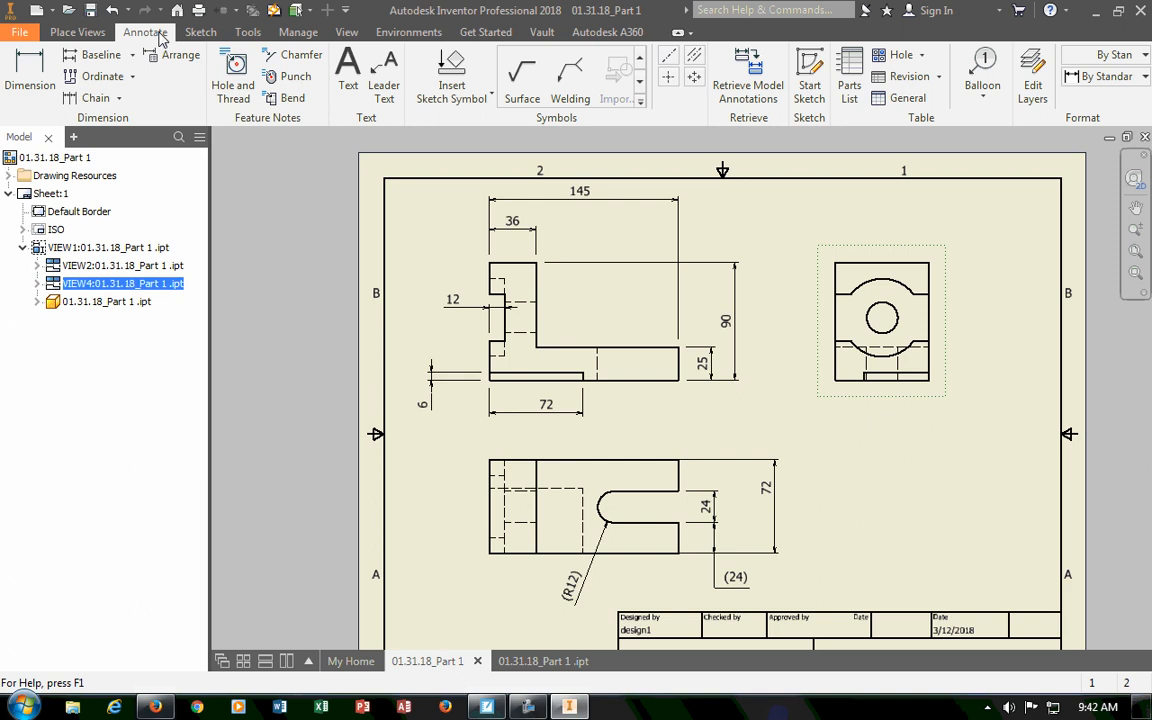
{"action": "left_click", "coordinate": [750, 72]}
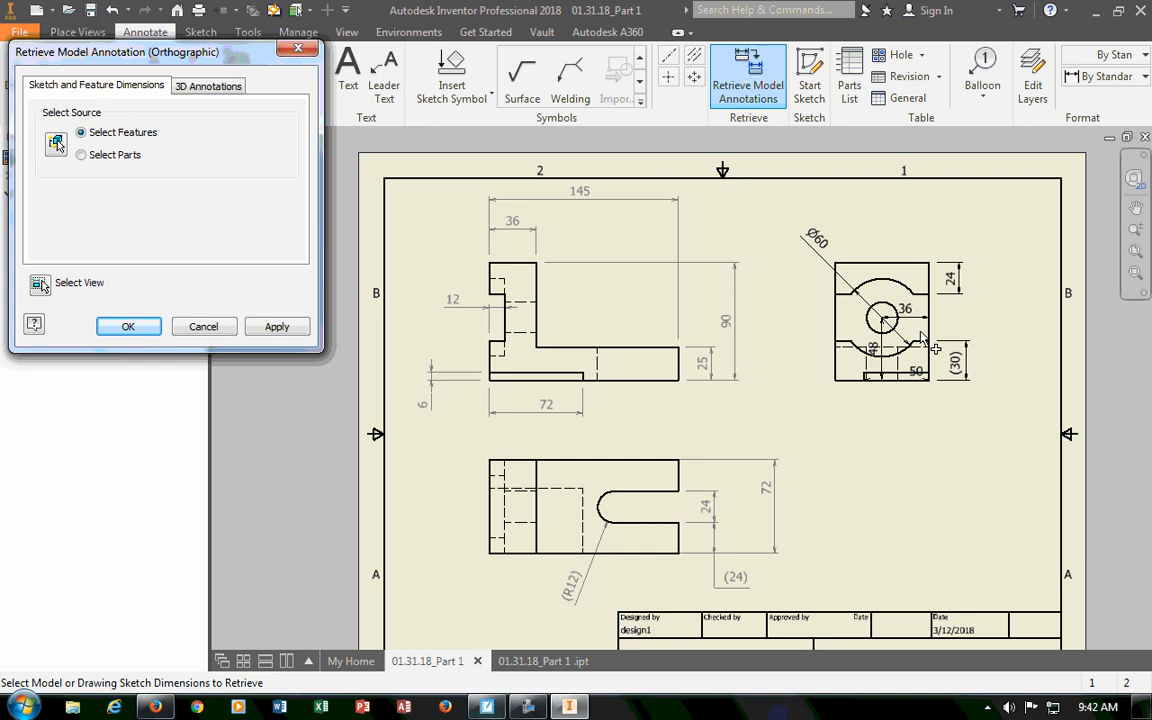
{"action": "left_click", "coordinate": [277, 327]}
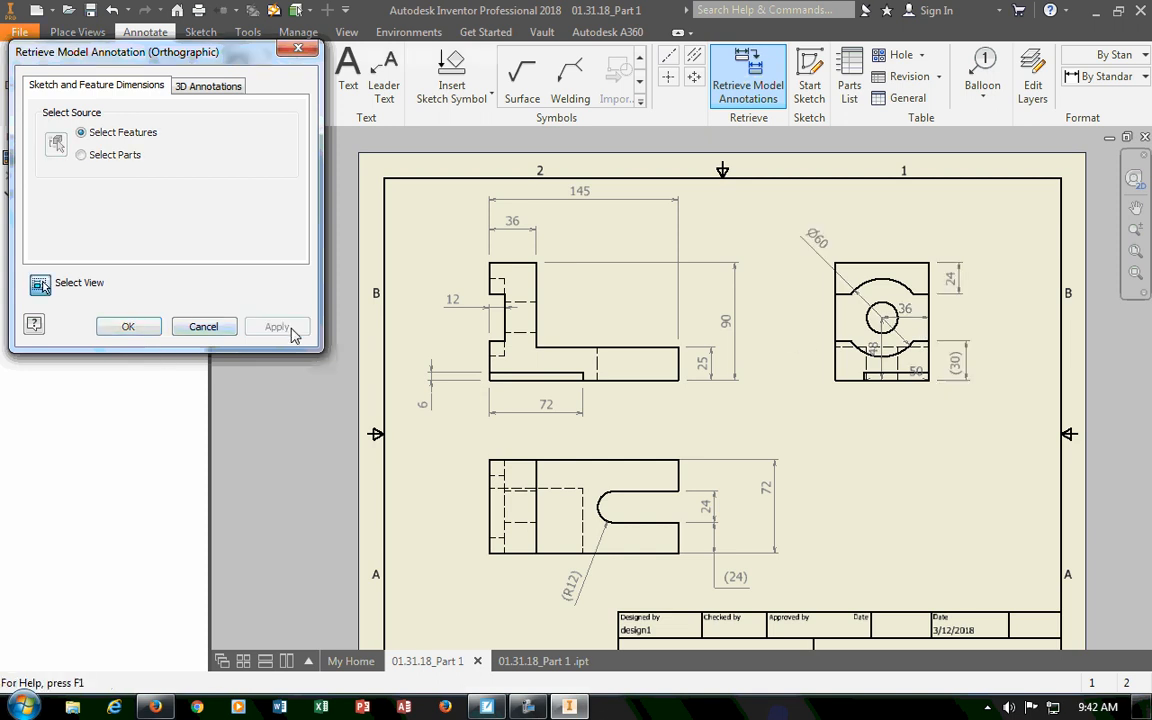
{"action": "left_click", "coordinate": [298, 48]}
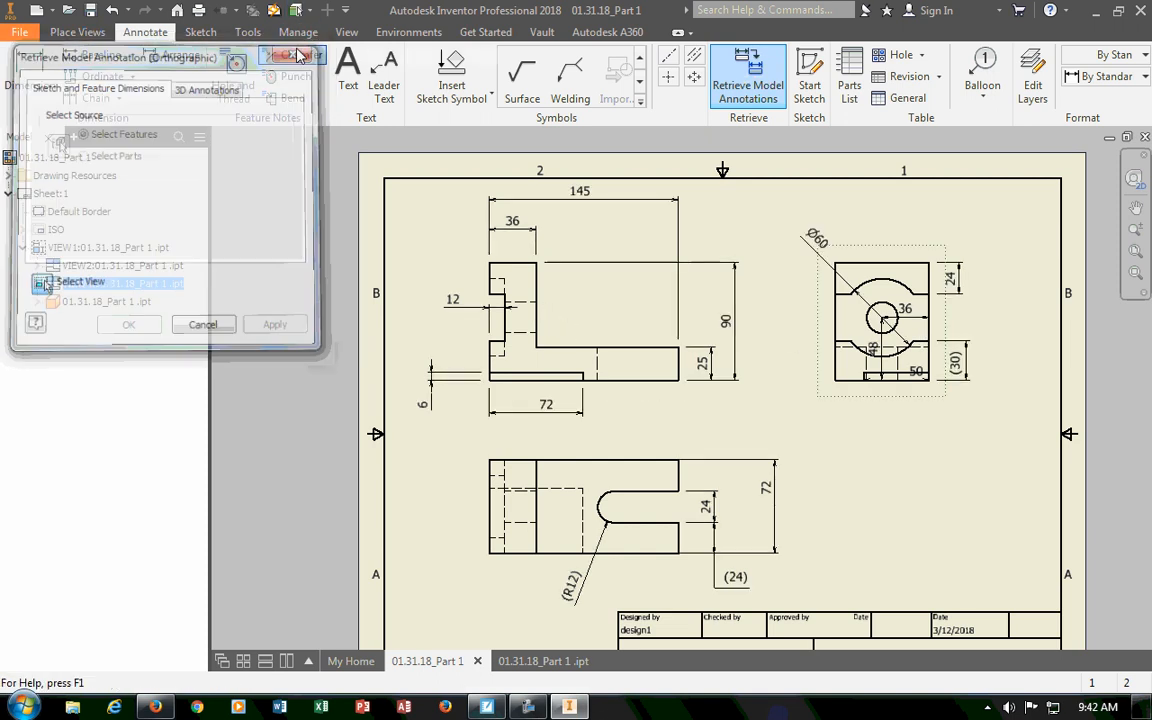
{"action": "scroll", "coordinate": [917, 293], "scroll_direction": "down", "scroll_amount": 3}
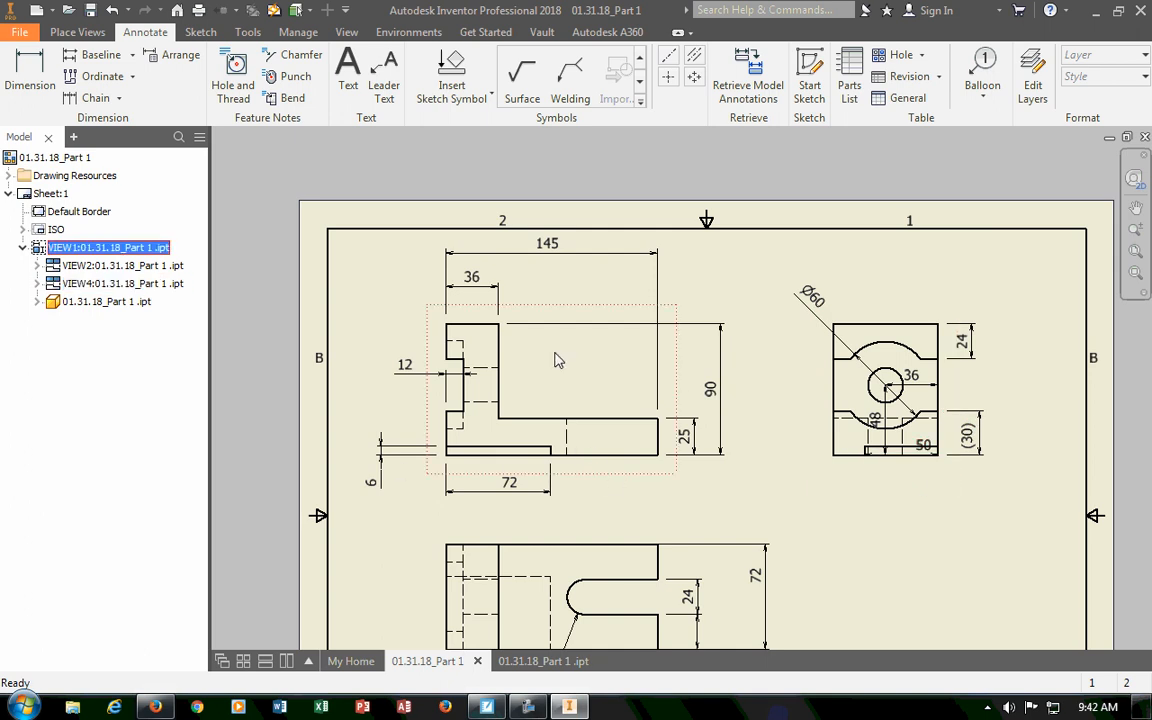
{"action": "left_click", "coordinate": [748, 75]}
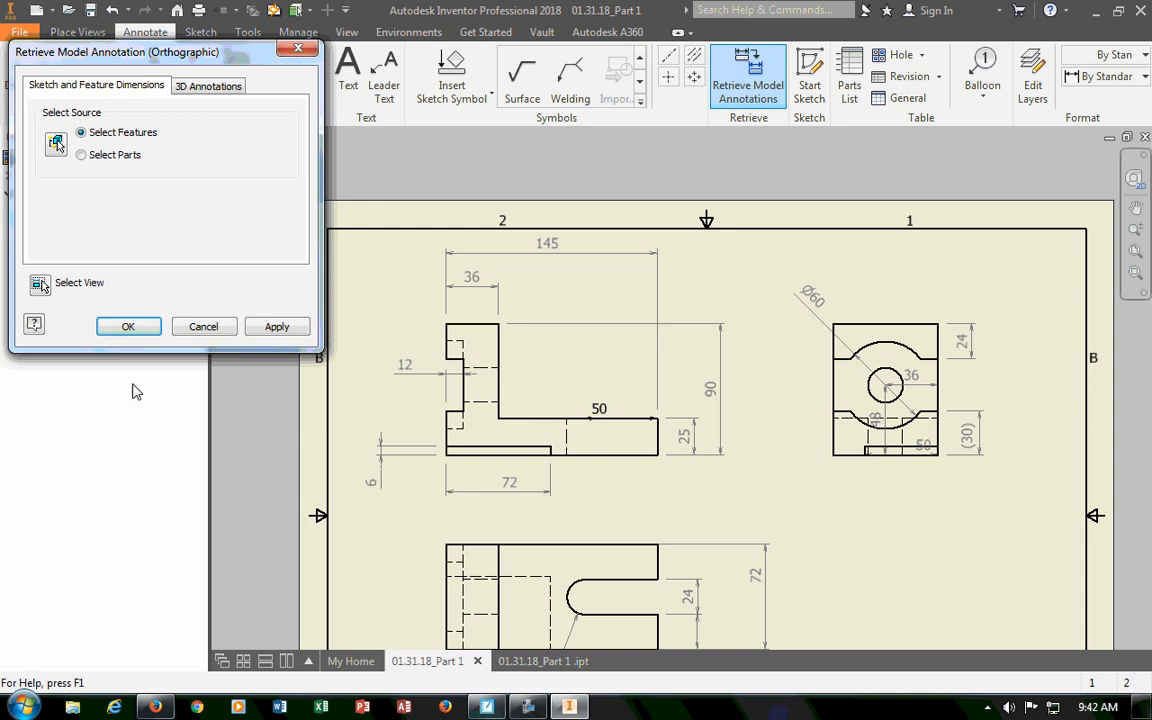
{"action": "left_click", "coordinate": [600, 410]}
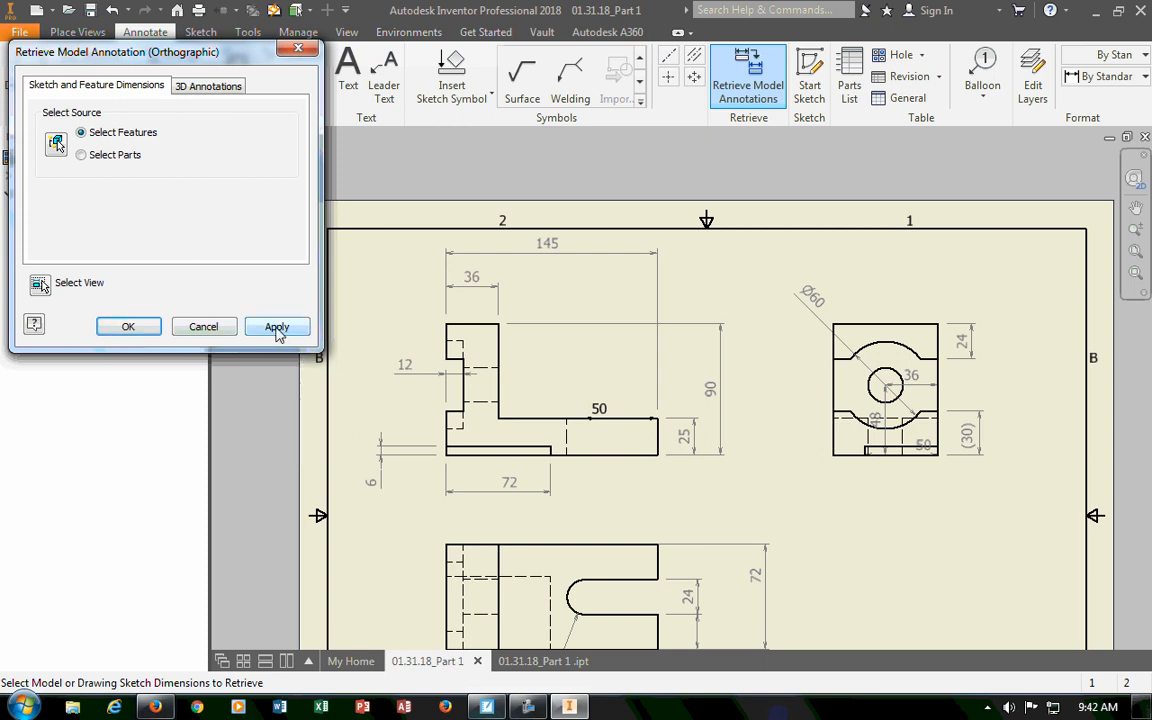
{"action": "left_click", "coordinate": [203, 326]}
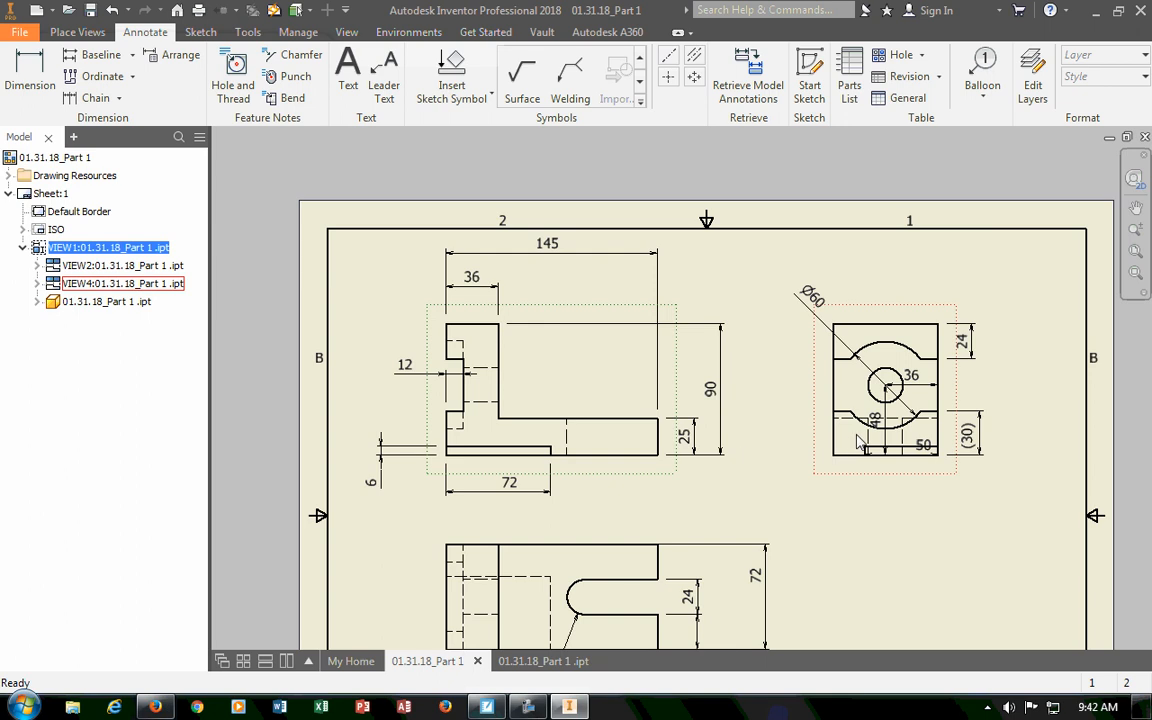
Retrieve the slot's 50 model dimension into the lower view with Retrieve Model Annotations.
{"action": "mouse_move", "coordinate": [817, 492]}
{"action": "middle_mouse_down"}
{"action": "mouse_move", "coordinate": [818, 318]}
{"action": "mouse_move", "coordinate": [810, 335]}
{"action": "middle_mouse_up"}
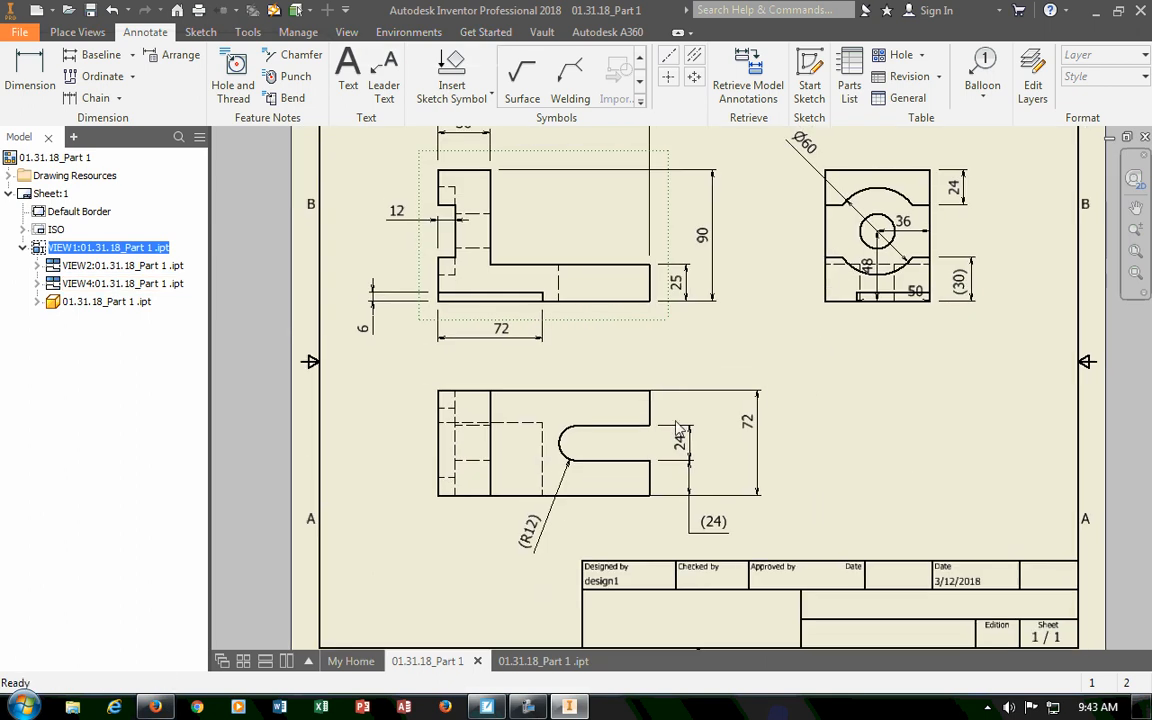
{"action": "left_click", "coordinate": [438, 466]}
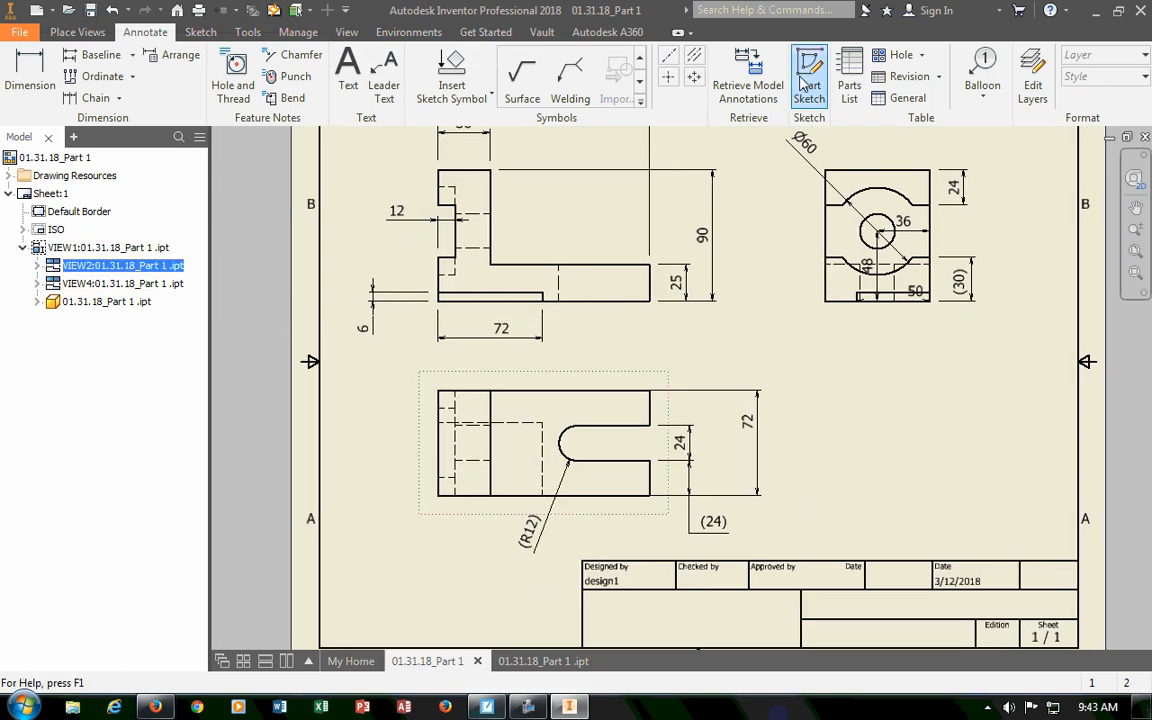
{"action": "left_click", "coordinate": [748, 72]}
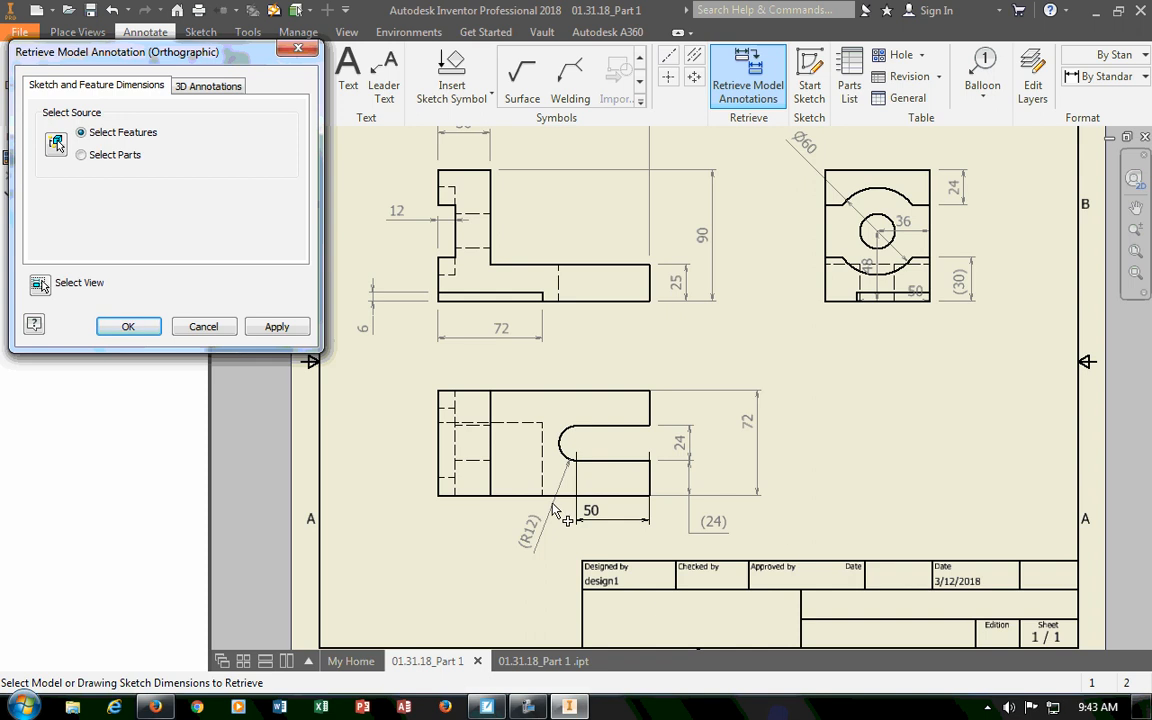
{"action": "left_click", "coordinate": [283, 327]}
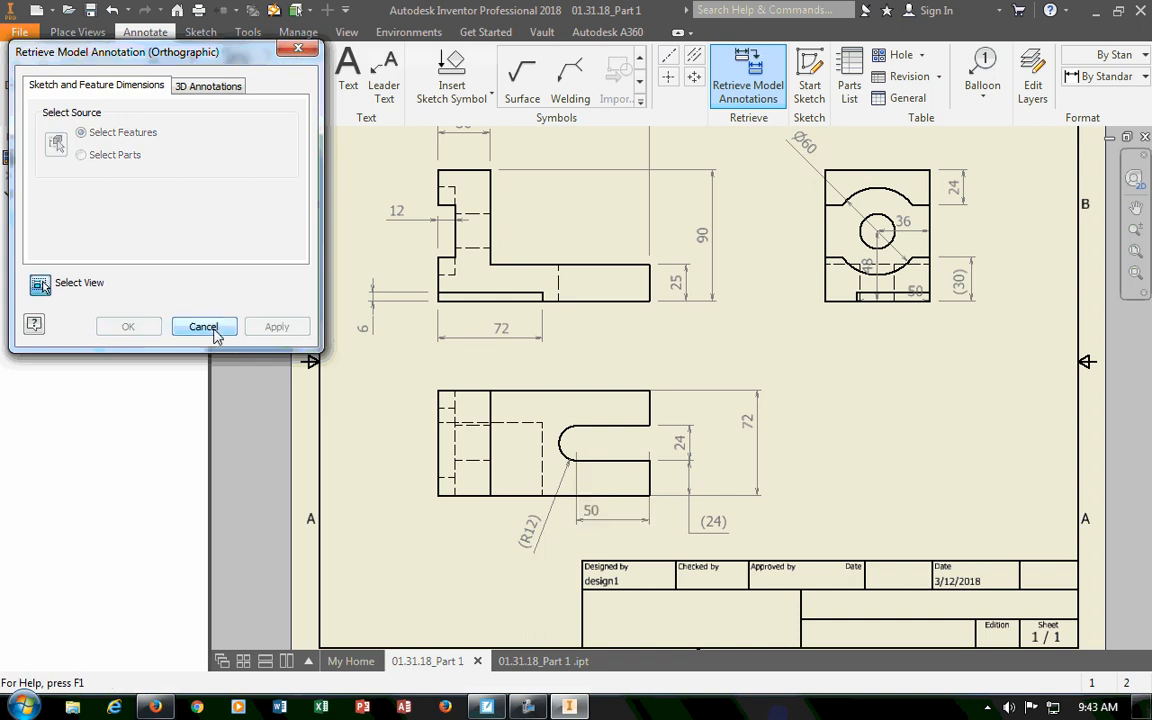
{"action": "left_click", "coordinate": [205, 327]}
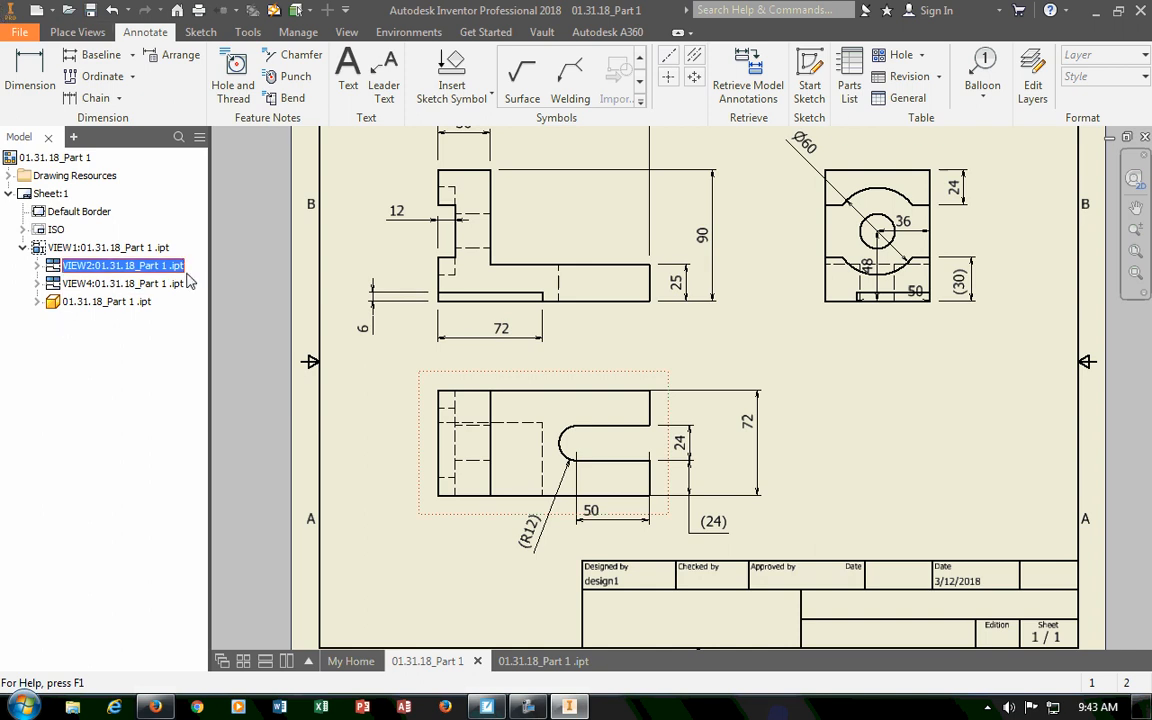
Move the side view's 48 dimension outside the part to its left, and check the 3D part model before returning to the drawing.
{"action": "left_click_drag", "start_coordinate": [866, 263], "coordinate": [785, 272]}
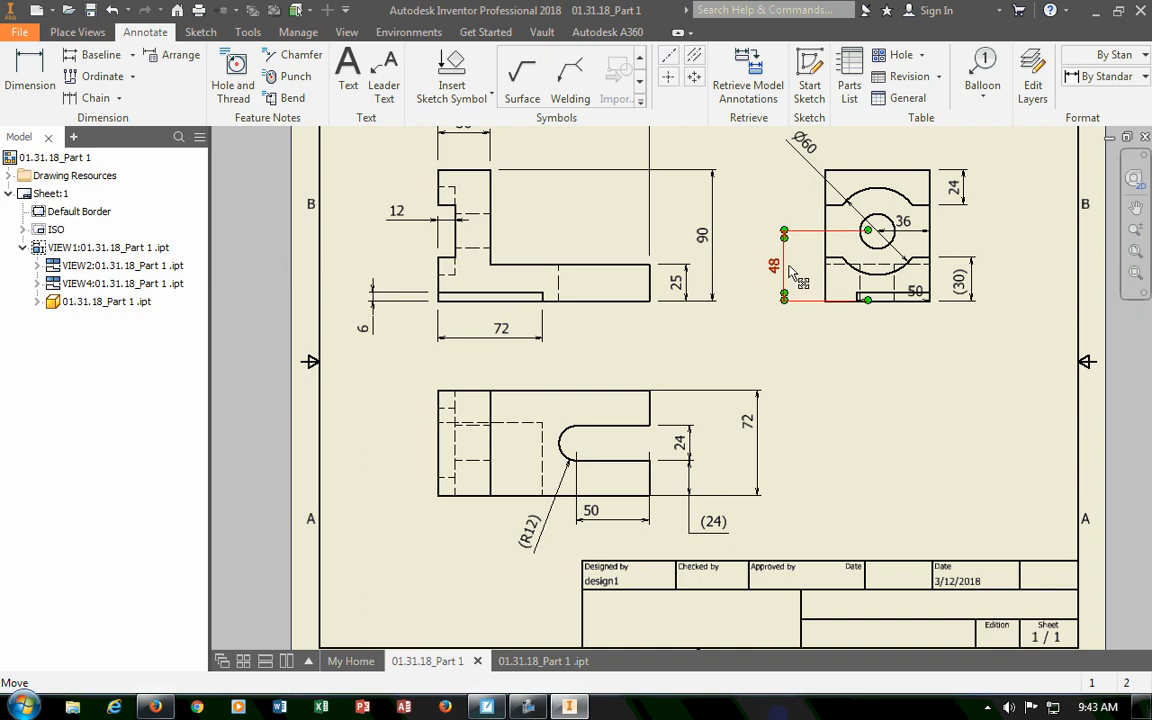
{"action": "left_click", "coordinate": [532, 661]}
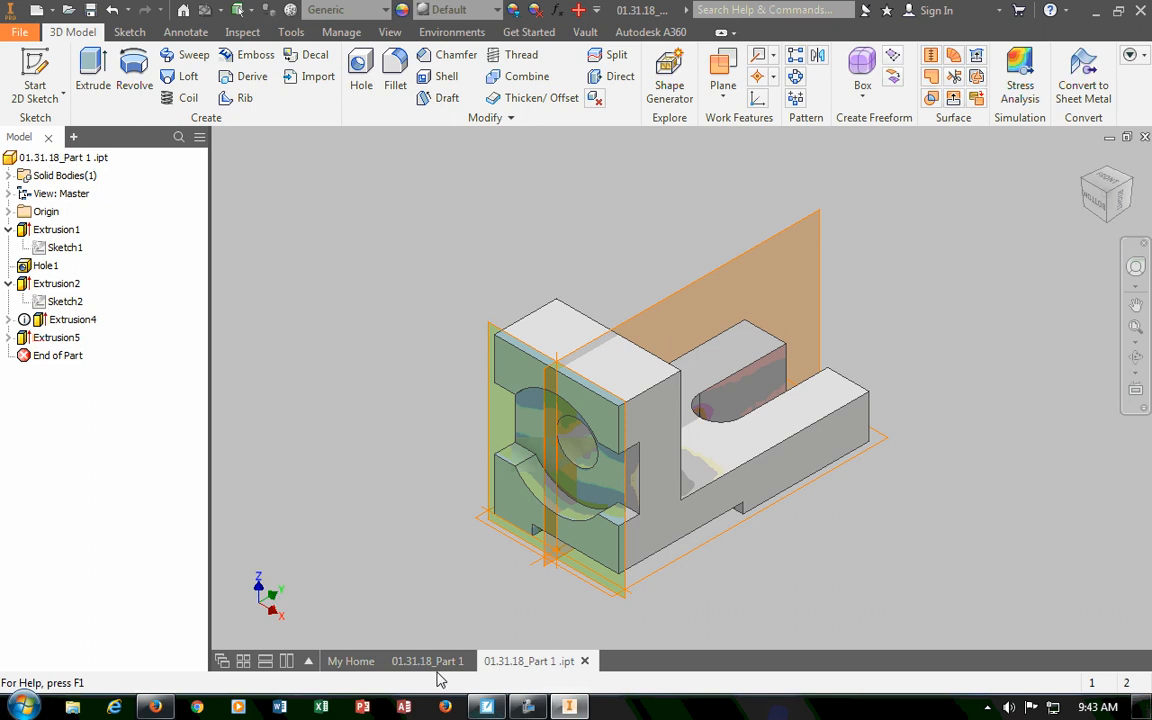
{"action": "left_click", "coordinate": [430, 661]}
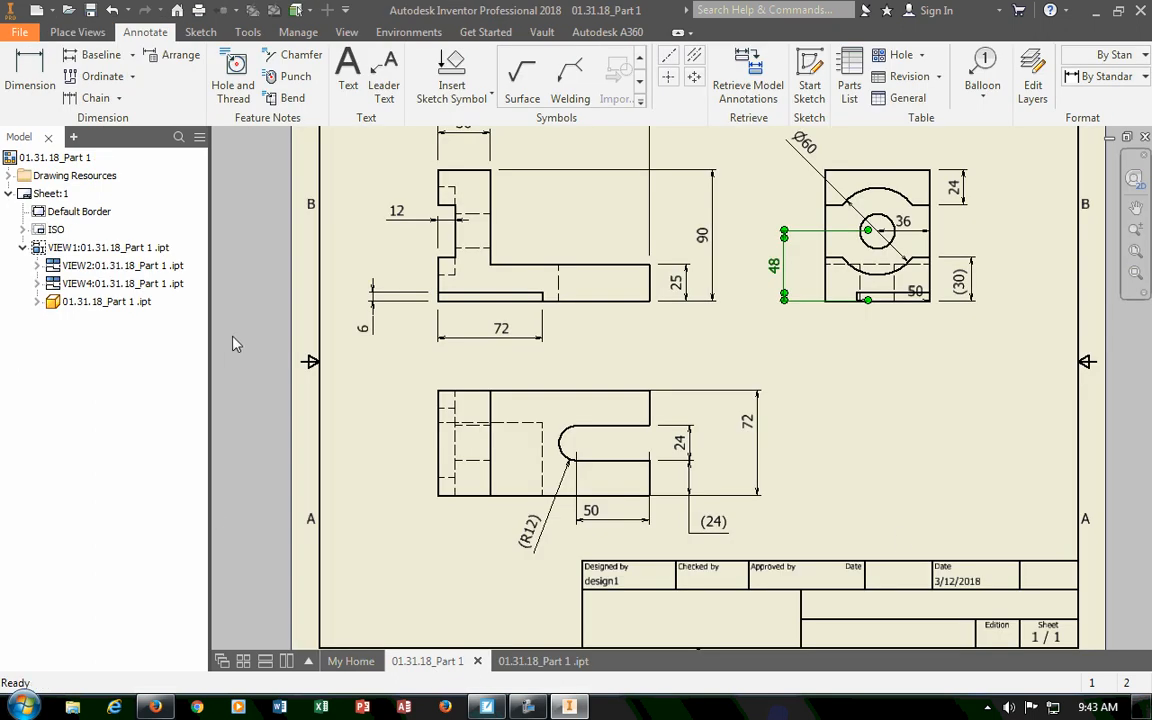
{"action": "scroll", "coordinate": [707, 321], "scroll_direction": "up", "scroll_amount": 2}
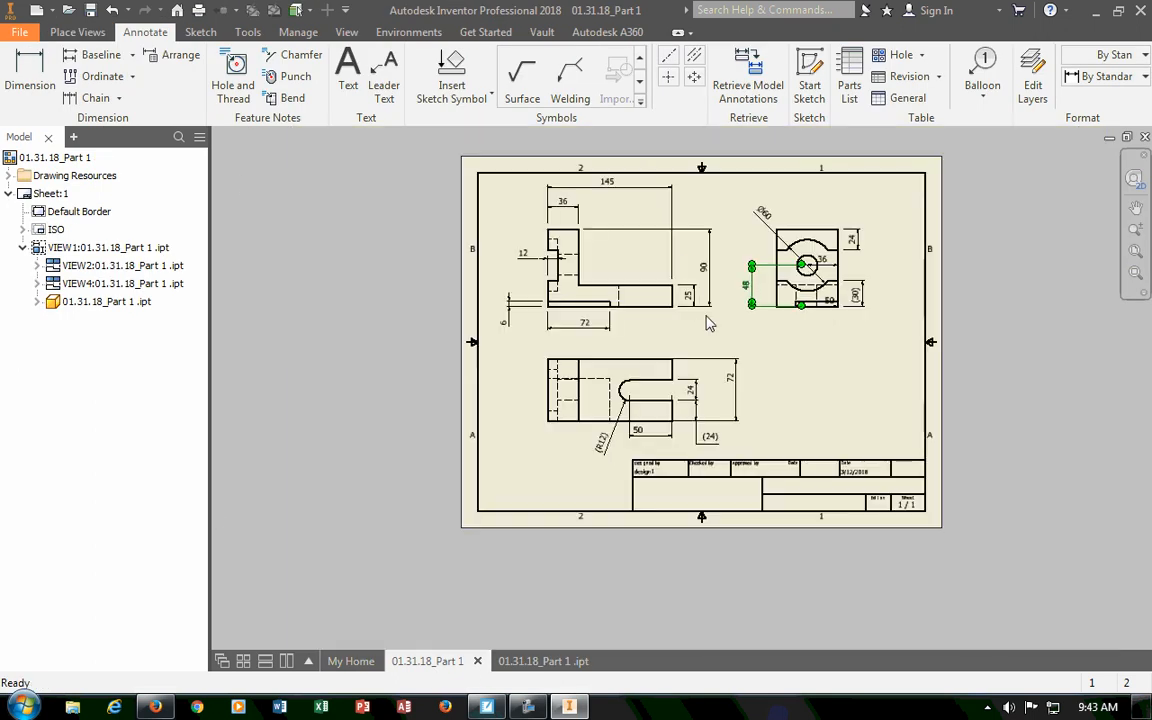
{"action": "scroll", "coordinate": [840, 225], "scroll_direction": "down", "scroll_amount": 3}
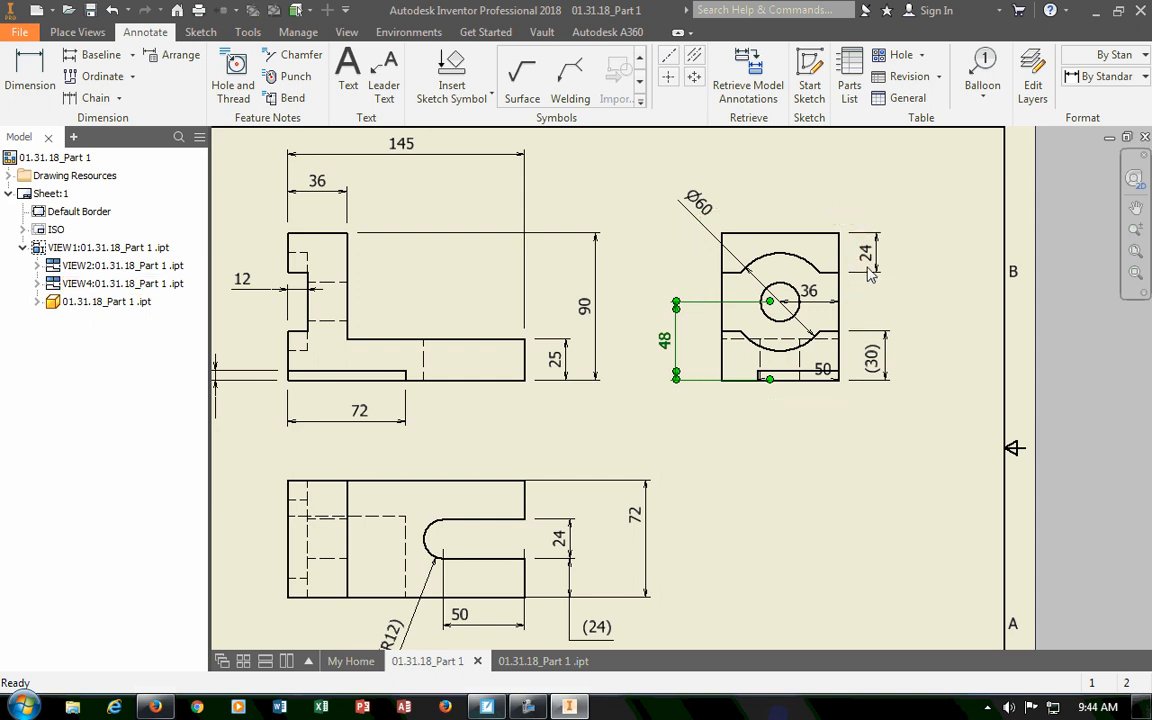
Move the side view's 50 dimension out of the part to just below the view.
{"action": "mouse_move", "coordinate": [876, 256]}
{"action": "left_mouse_down"}
{"action": "mouse_move", "coordinate": [904, 254]}
{"action": "mouse_move", "coordinate": [875, 262]}
{"action": "left_mouse_up"}
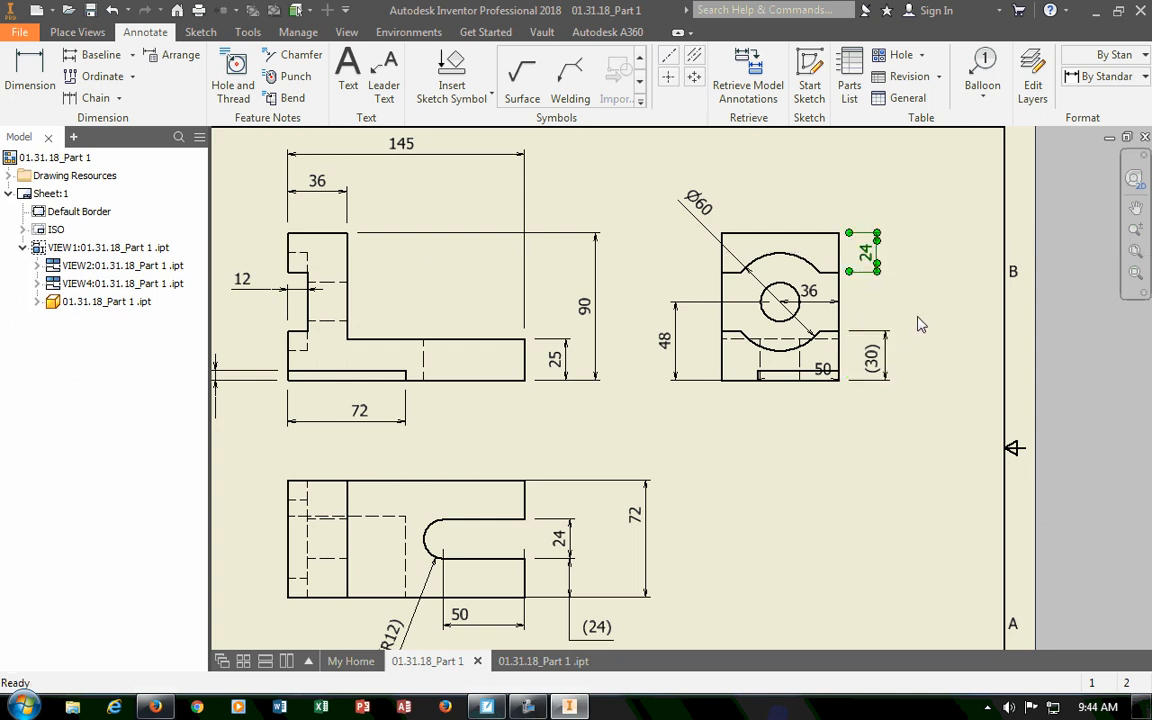
{"action": "left_click", "coordinate": [912, 315]}
{"action": "scroll", "coordinate": [912, 315], "scroll_direction": "down", "scroll_amount": 3}
{"action": "scroll", "coordinate": [874, 321], "scroll_direction": "up", "scroll_amount": 5}
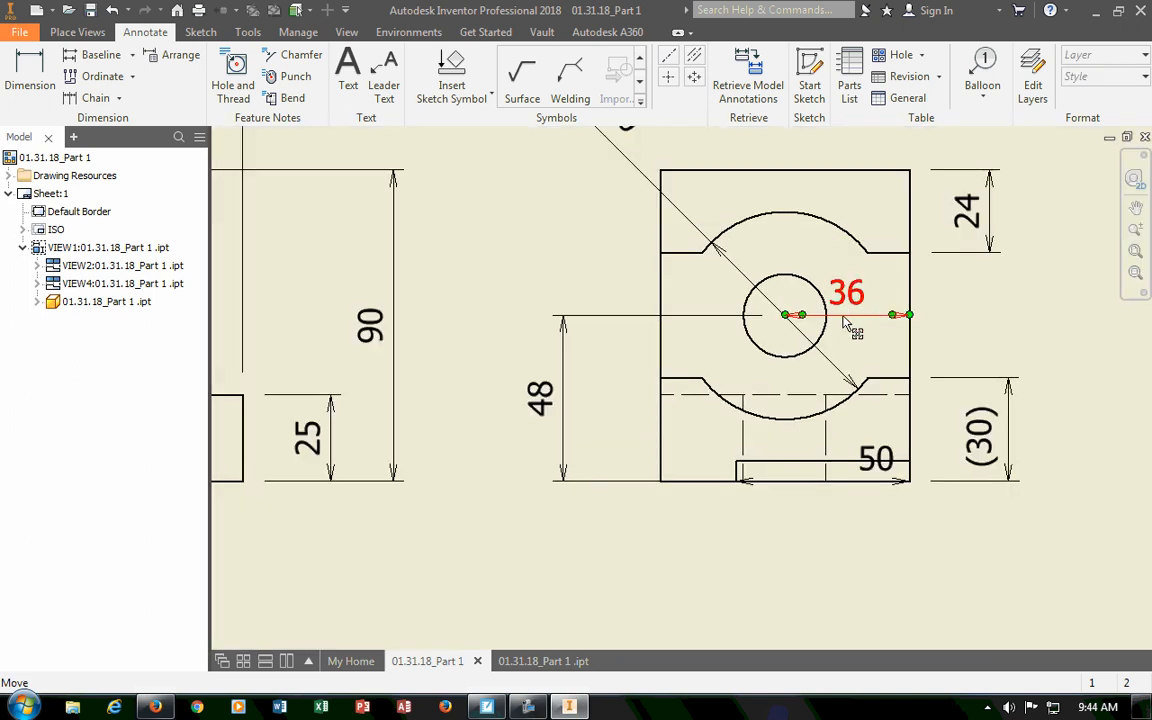
{"action": "left_click_drag", "start_coordinate": [889, 468], "coordinate": [845, 572]}
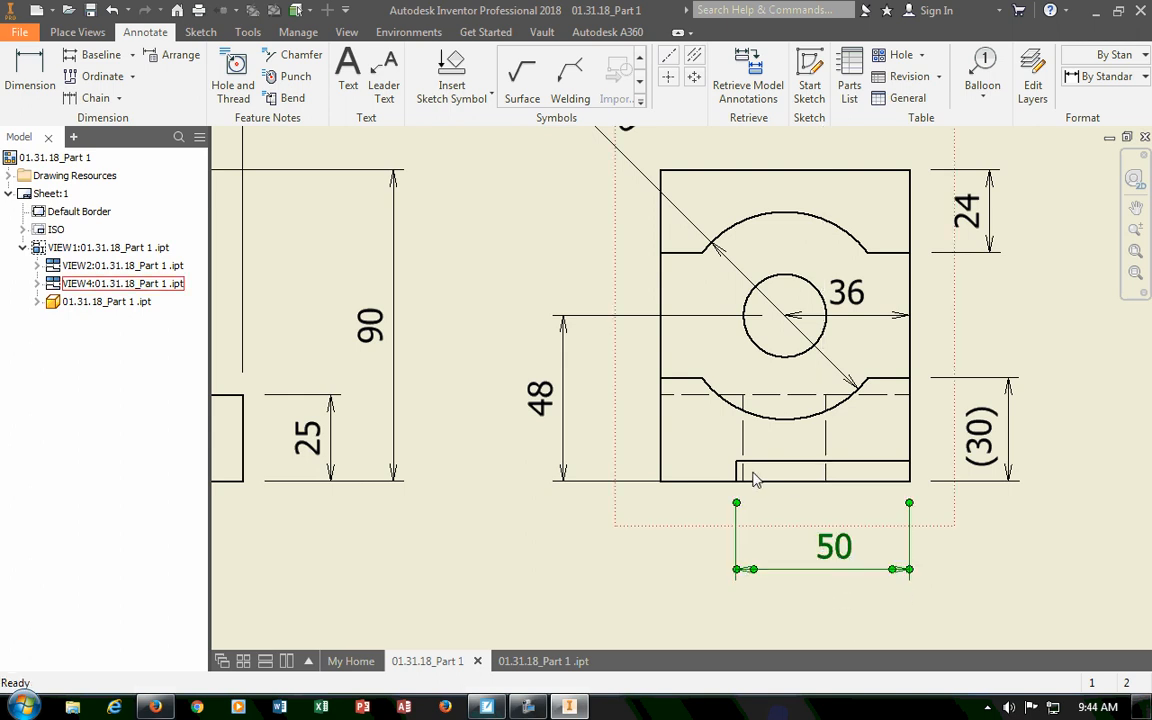
Delete the 72 dimension below the front view and the 50 dimension below the side view.
{"action": "scroll", "coordinate": [738, 500], "scroll_direction": "down", "scroll_amount": 5}
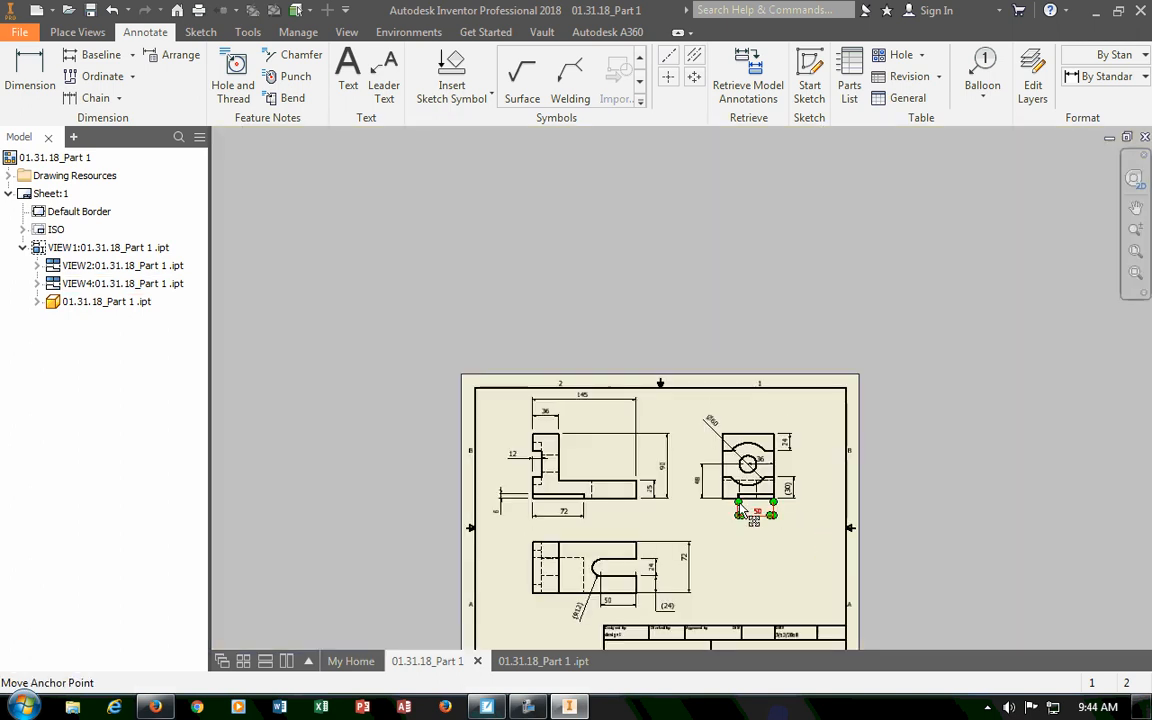
{"action": "scroll", "coordinate": [589, 622], "scroll_direction": "up", "scroll_amount": 4}
{"action": "mouse_move", "coordinate": [442, 550]}
{"action": "middle_mouse_down"}
{"action": "mouse_move", "coordinate": [549, 465]}
{"action": "mouse_move", "coordinate": [521, 512]}
{"action": "middle_mouse_up"}
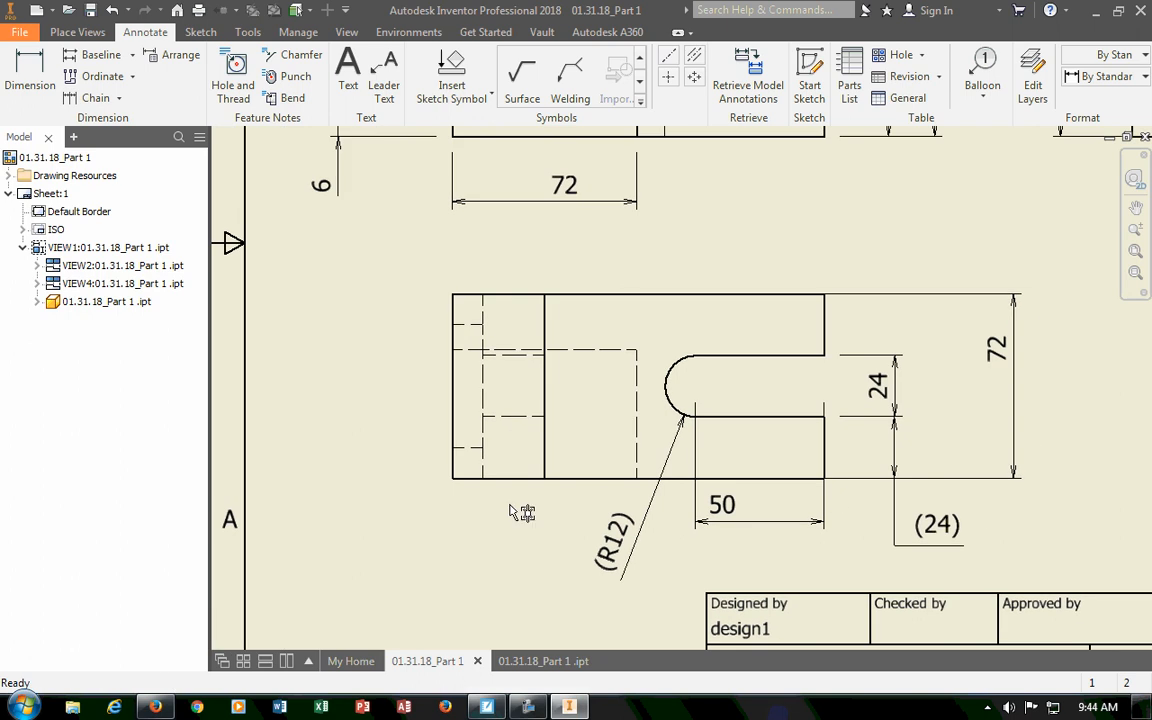
{"action": "scroll", "coordinate": [521, 507], "scroll_direction": "up", "scroll_amount": 2}
{"action": "scroll", "coordinate": [521, 507], "scroll_direction": "down", "scroll_amount": 3}
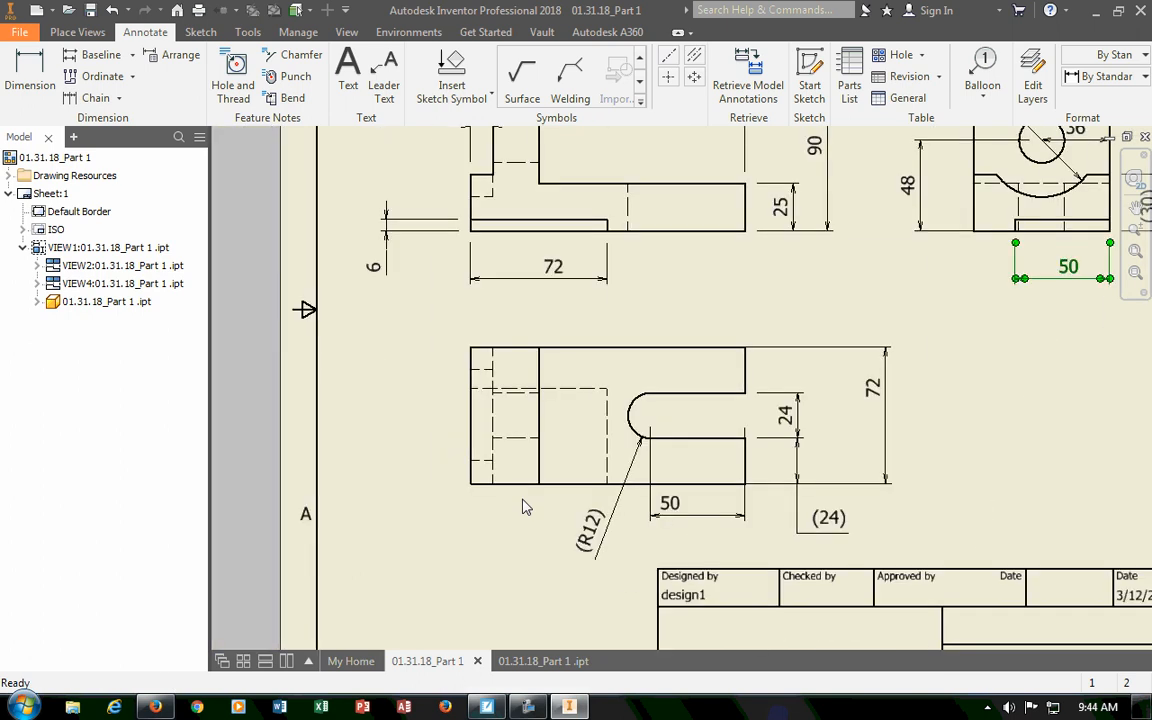
{"action": "left_click", "coordinate": [555, 276]}
{"action": "key", "text": "Delete"}
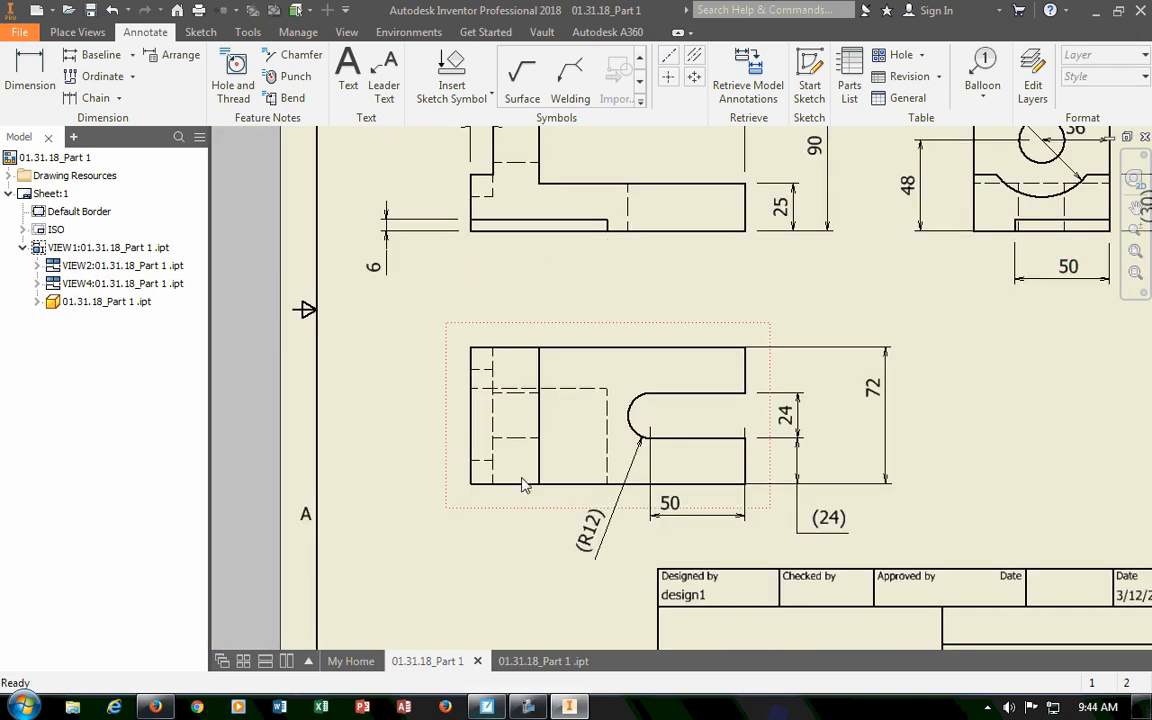
{"action": "left_click", "coordinate": [1069, 280]}
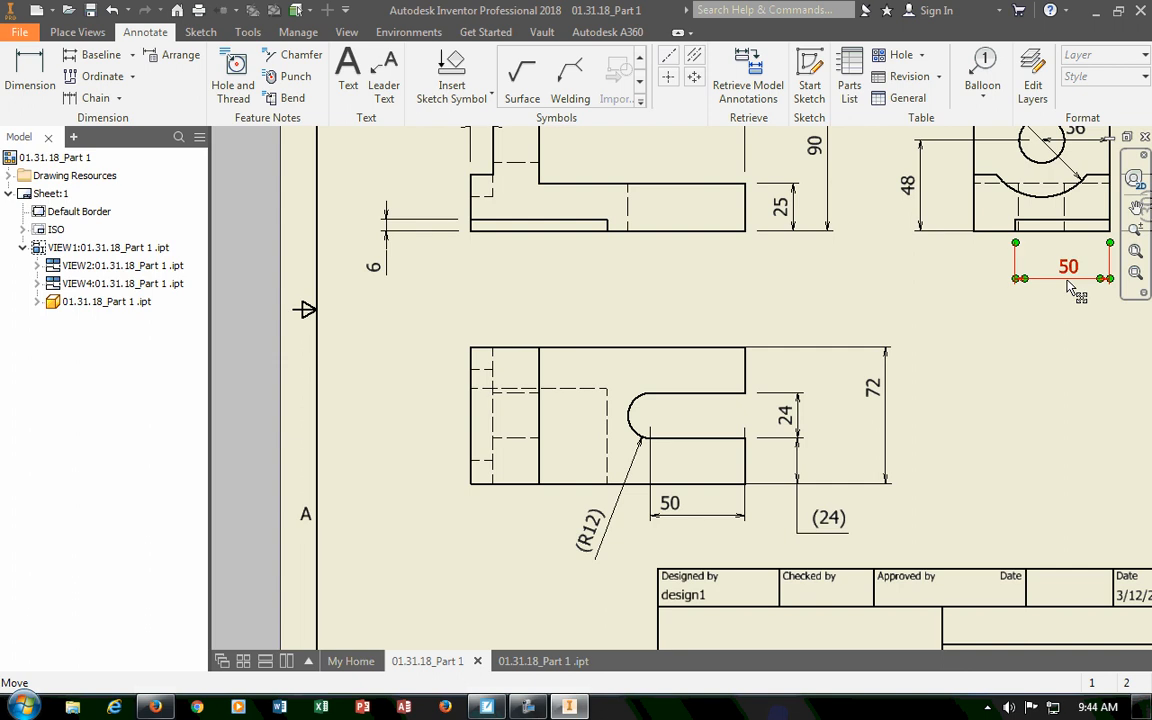
{"action": "key", "text": "Delete"}
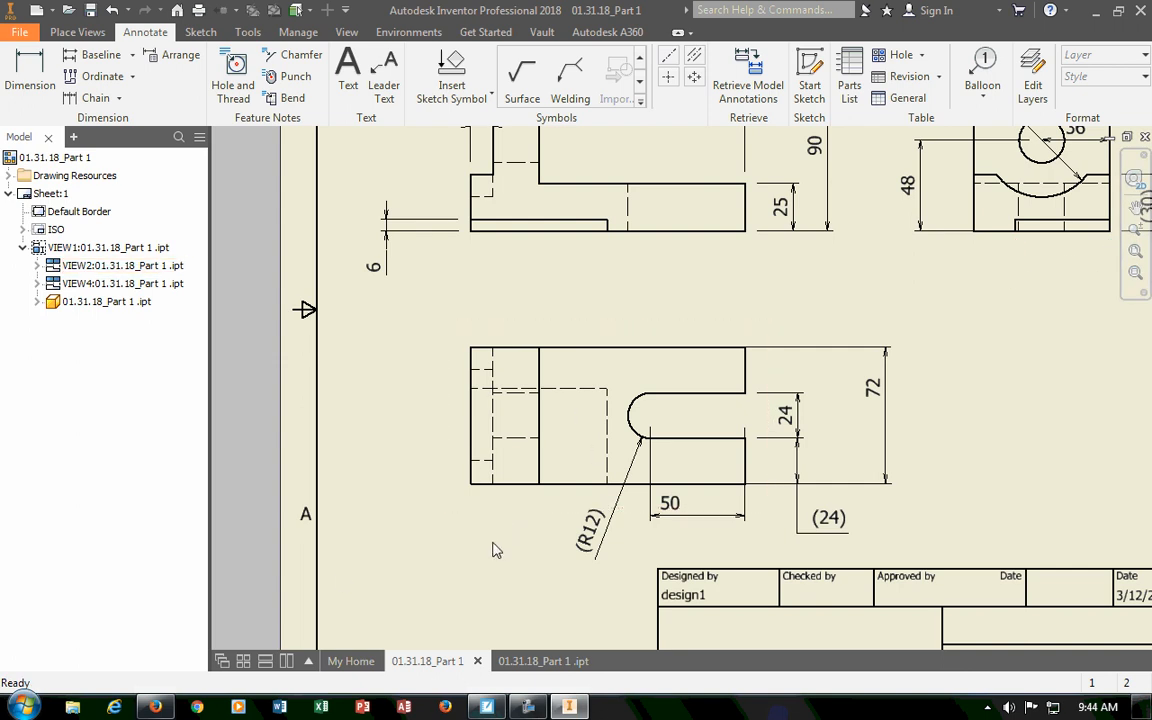
Move the 50 and (R12) dimensions farther below the lower view, and the Ø60 text to the lower right of the side view.
{"action": "left_click_drag", "start_coordinate": [698, 518], "coordinate": [706, 545]}
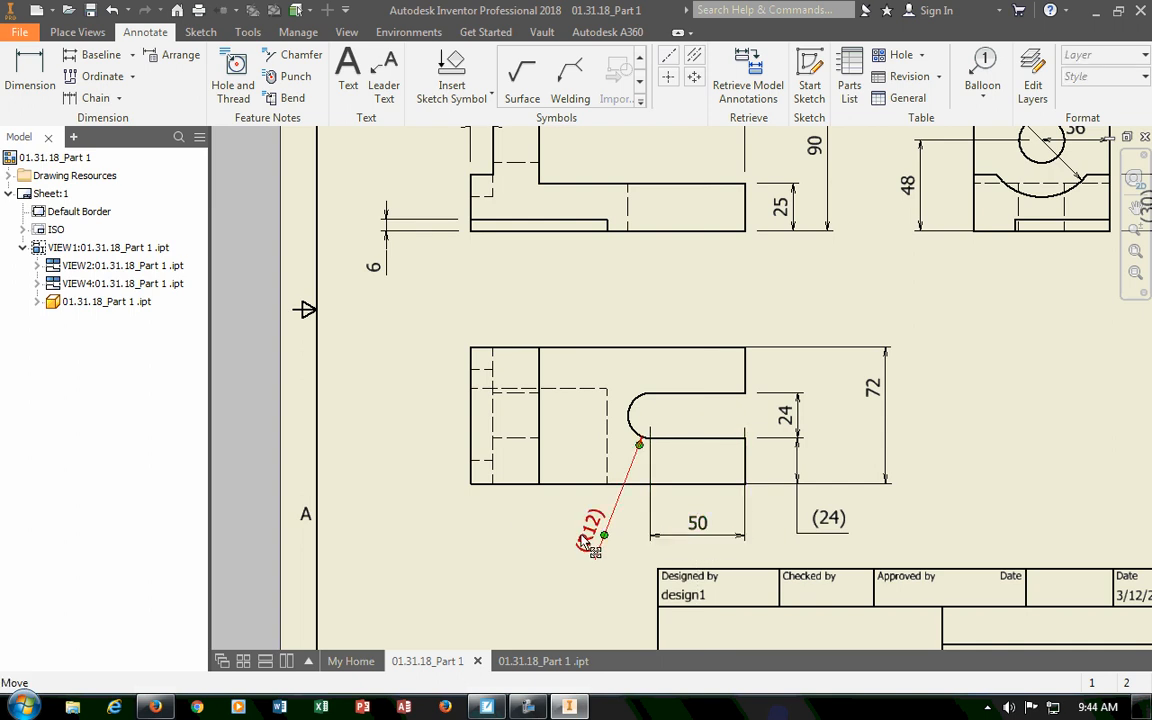
{"action": "left_click_drag", "start_coordinate": [594, 550], "coordinate": [565, 562]}
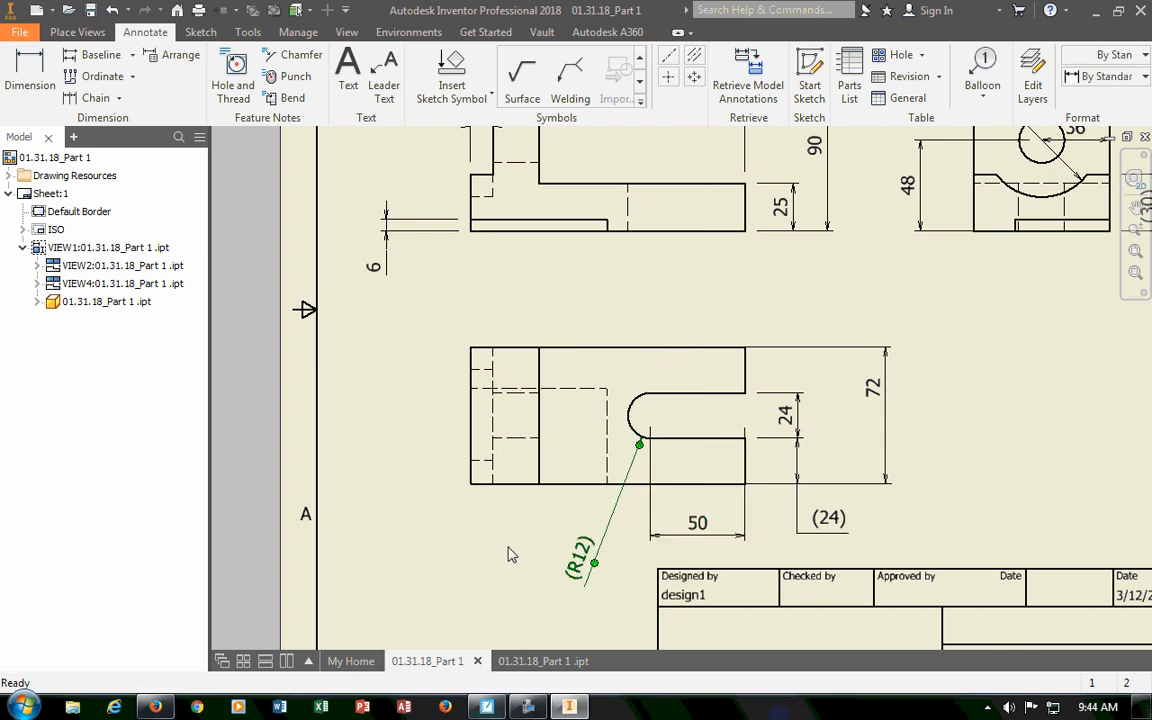
{"action": "scroll", "coordinate": [508, 524], "scroll_direction": "up", "scroll_amount": 3}
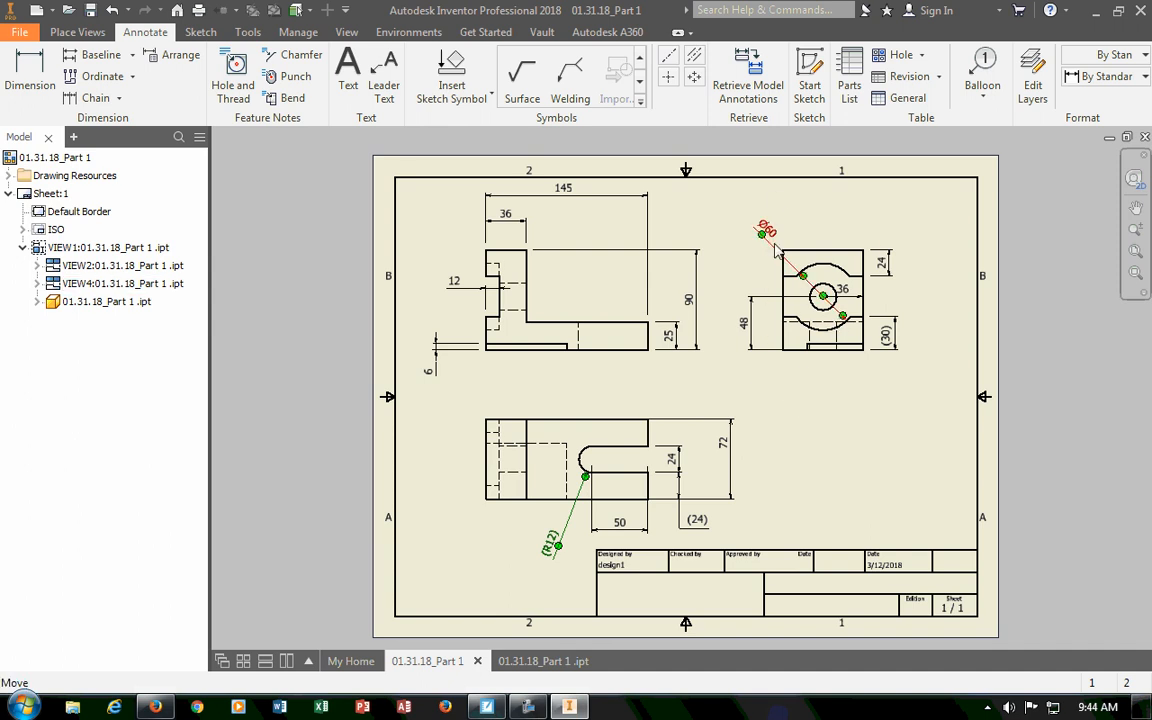
{"action": "mouse_move", "coordinate": [764, 229]}
{"action": "left_mouse_down"}
{"action": "mouse_move", "coordinate": [784, 432]}
{"action": "mouse_move", "coordinate": [946, 501]}
{"action": "mouse_move", "coordinate": [920, 390]}
{"action": "left_mouse_up"}
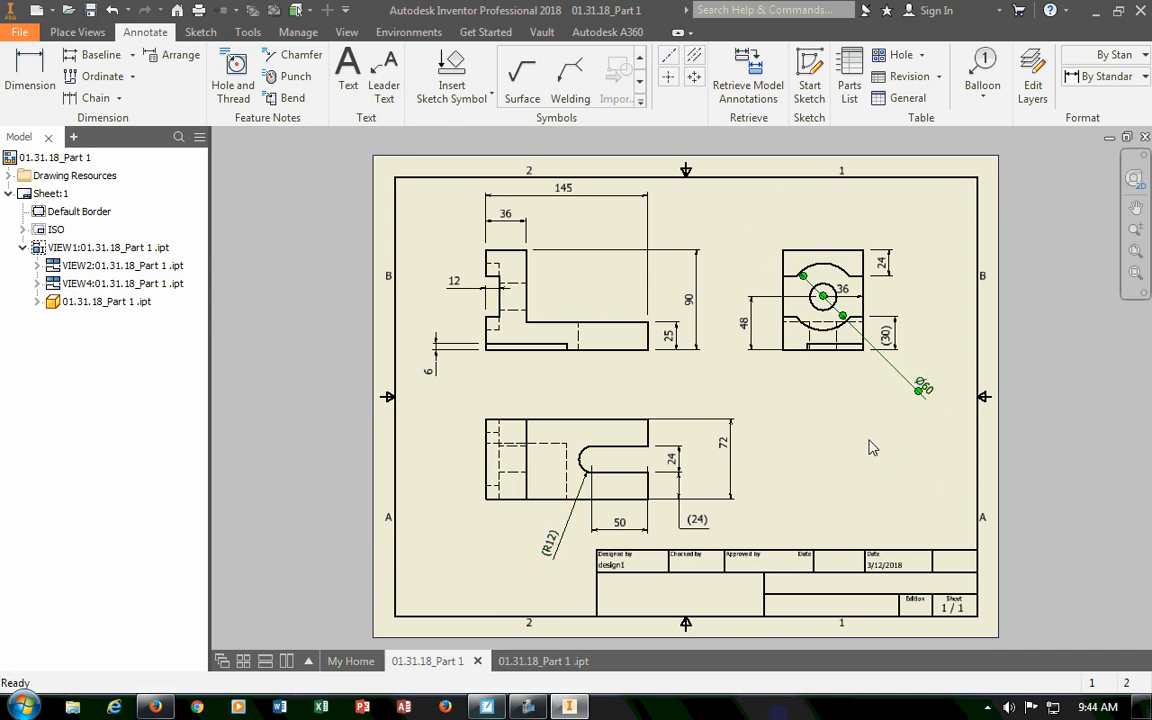
{"action": "scroll", "coordinate": [920, 300], "scroll_direction": "up", "scroll_amount": 2}
{"action": "scroll", "coordinate": [920, 300], "scroll_direction": "down", "scroll_amount": 2}
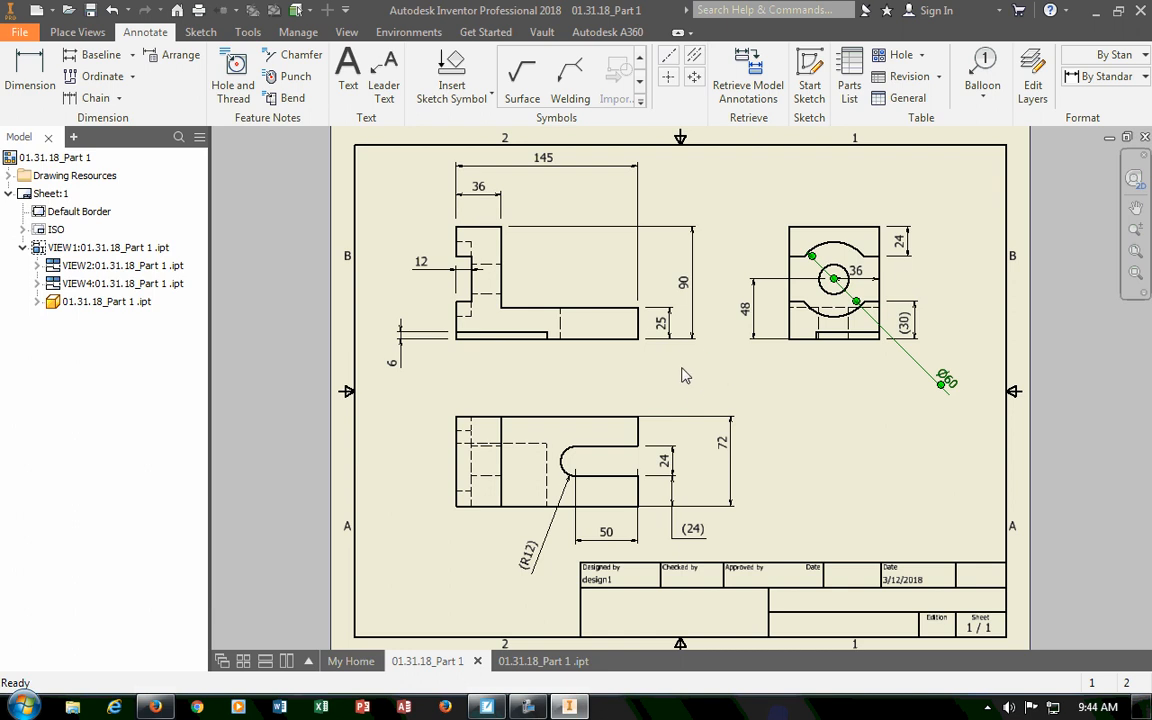
Add center marks to the slot's rounded end in the lower view and to the hole in the side view.
{"action": "left_click", "coordinate": [669, 79]}
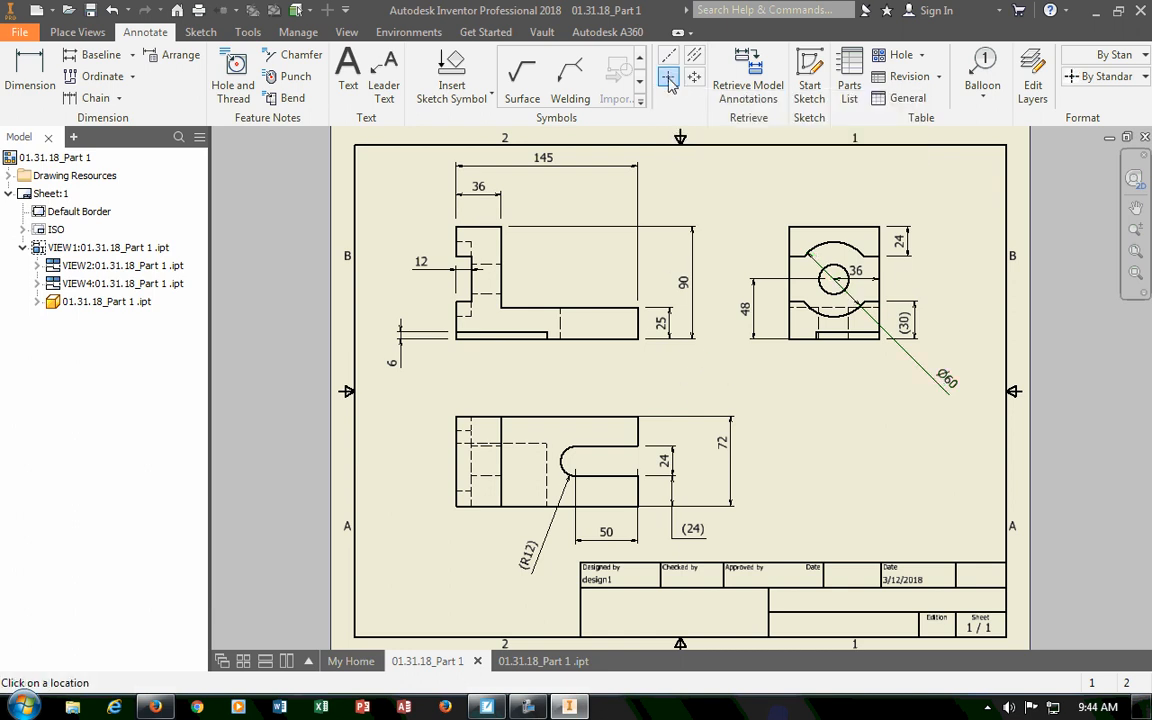
{"action": "left_click", "coordinate": [570, 467]}
{"action": "scroll", "coordinate": [858, 286], "scroll_direction": "down", "scroll_amount": 3}
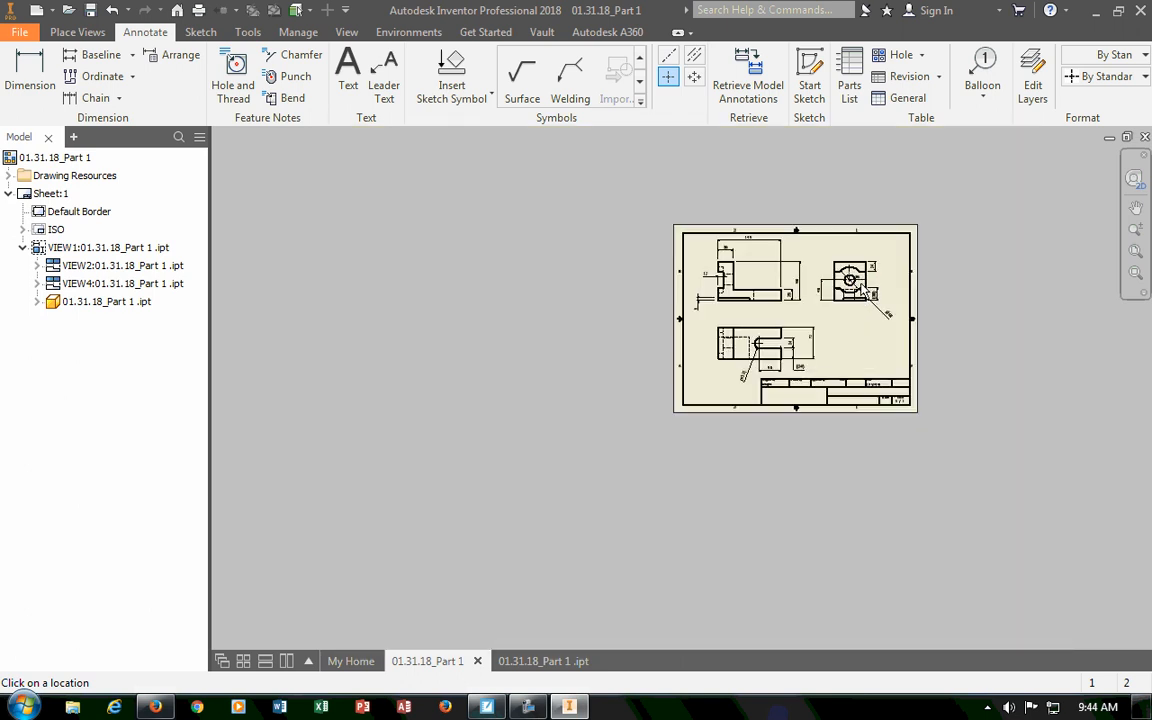
{"action": "scroll", "coordinate": [858, 286], "scroll_direction": "up", "scroll_amount": 5}
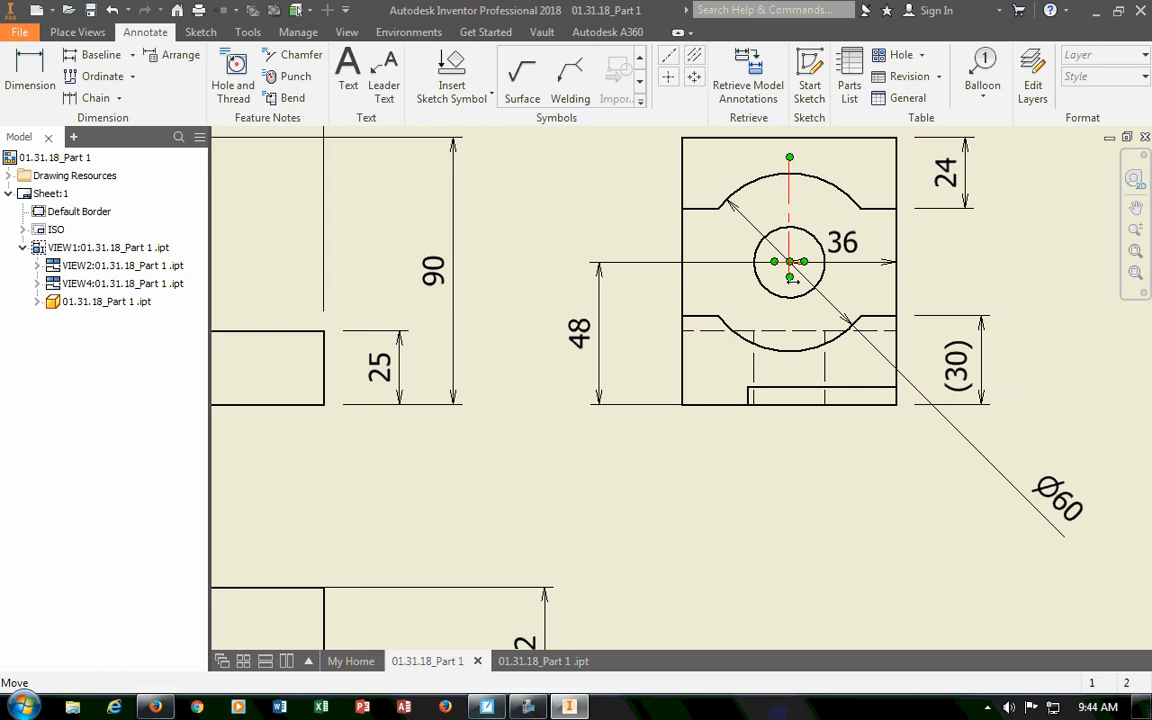
Extend the side view's center mark past the part's left, right and lower edges, and move the 36 dimension below the view.
{"action": "left_click_drag", "start_coordinate": [790, 278], "coordinate": [798, 473]}
{"action": "left_click_drag", "start_coordinate": [775, 262], "coordinate": [664, 263]}
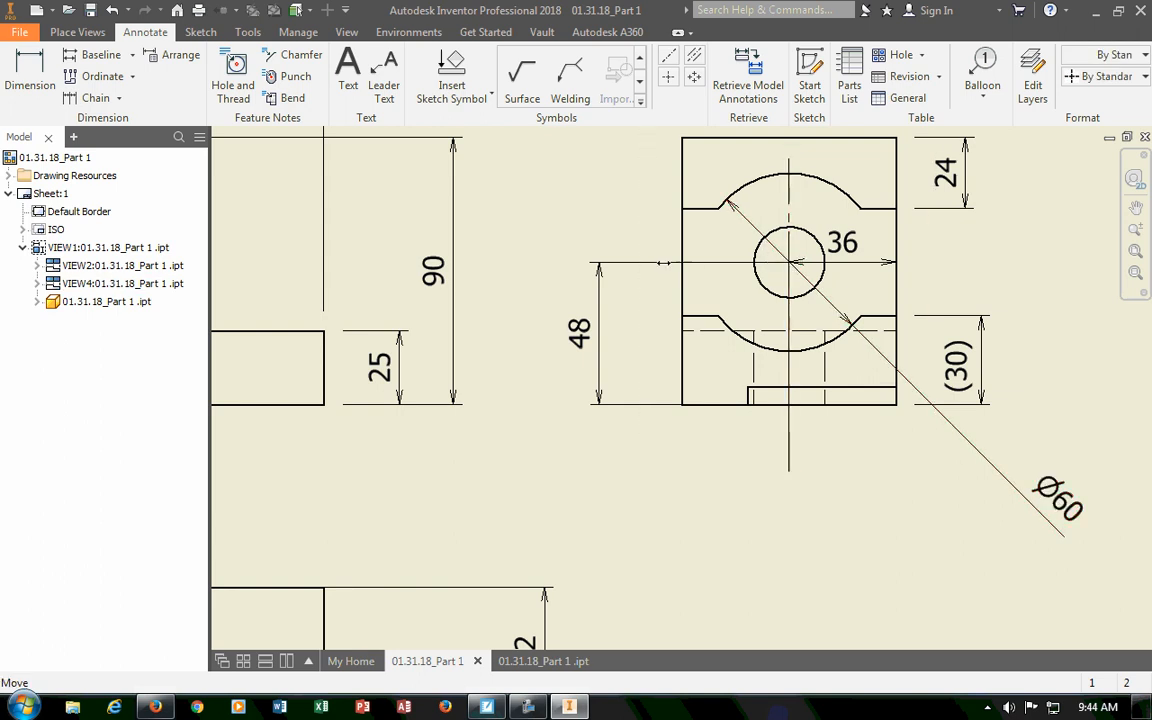
{"action": "left_click_drag", "start_coordinate": [830, 262], "coordinate": [874, 548]}
{"action": "left_click", "coordinate": [792, 466]}
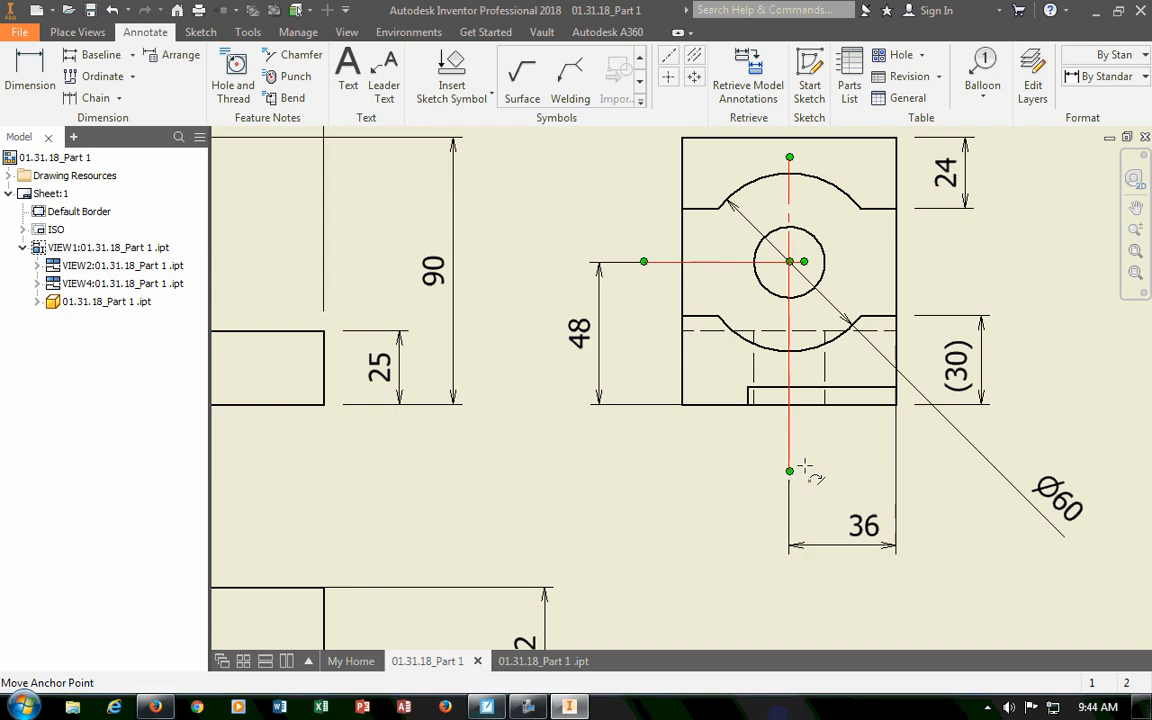
{"action": "left_click_drag", "start_coordinate": [805, 466], "coordinate": [790, 471]}
{"action": "left_click_drag", "start_coordinate": [804, 262], "coordinate": [916, 262]}
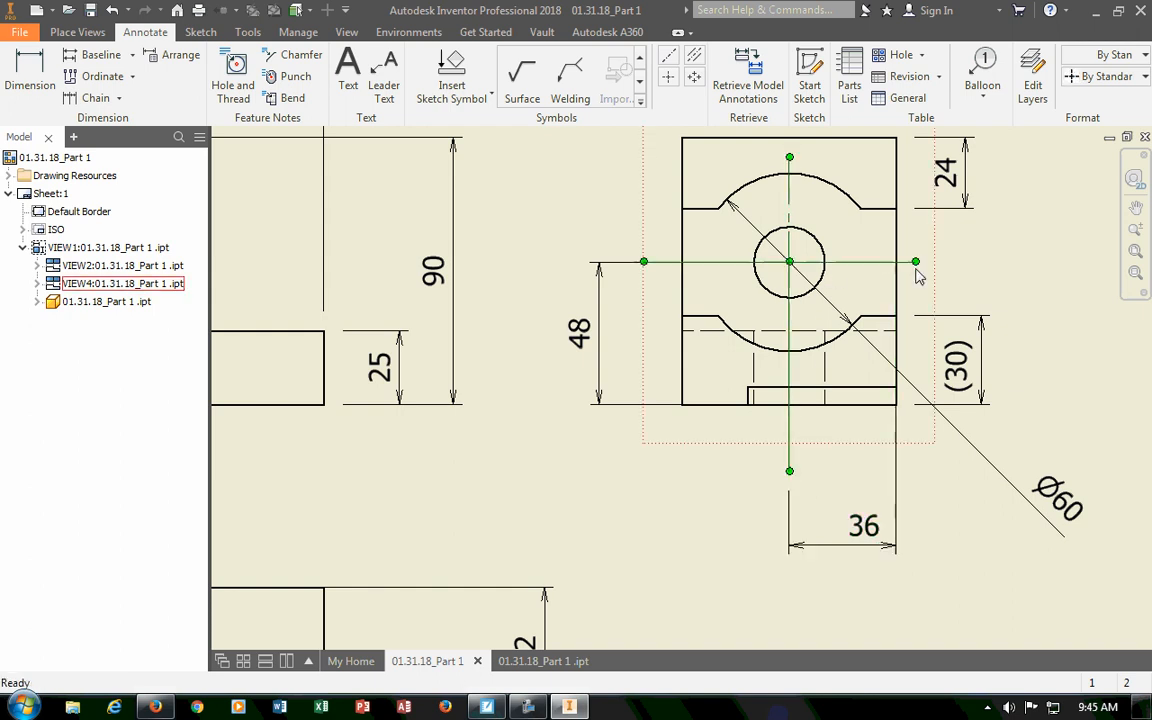
{"action": "left_click", "coordinate": [570, 337]}
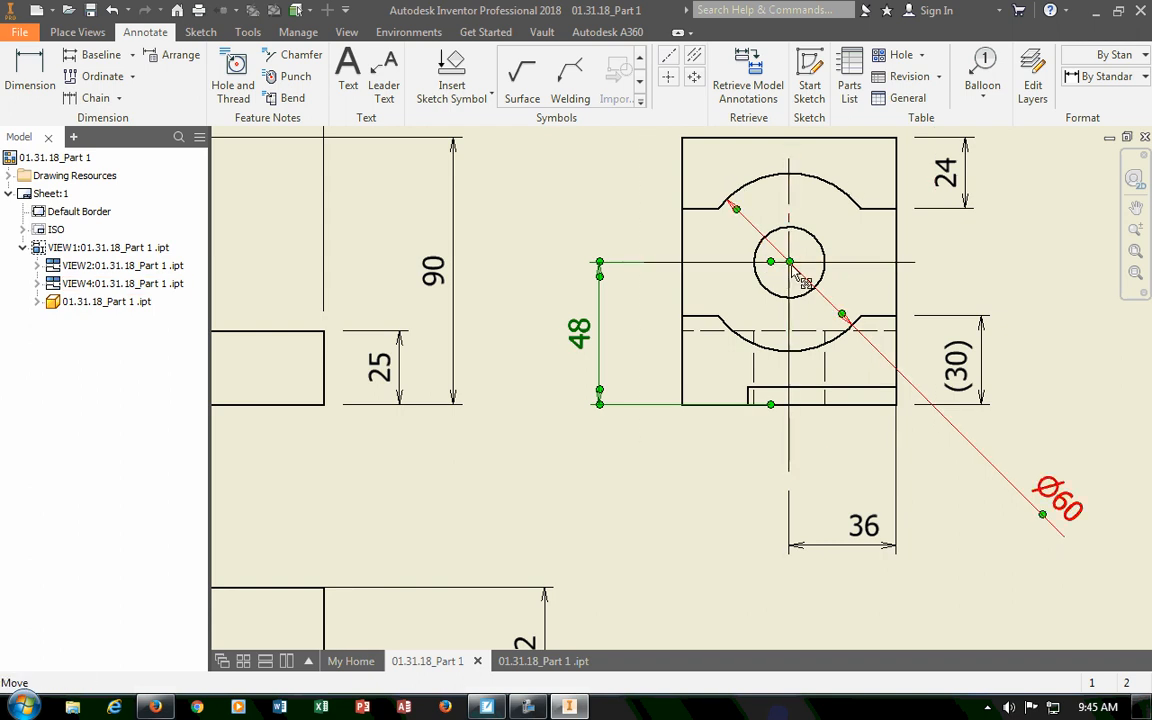
Delete the side view's extended center mark and add a new center mark to the hole.
{"action": "left_click", "coordinate": [840, 265]}
{"action": "key", "text": "Delete"}
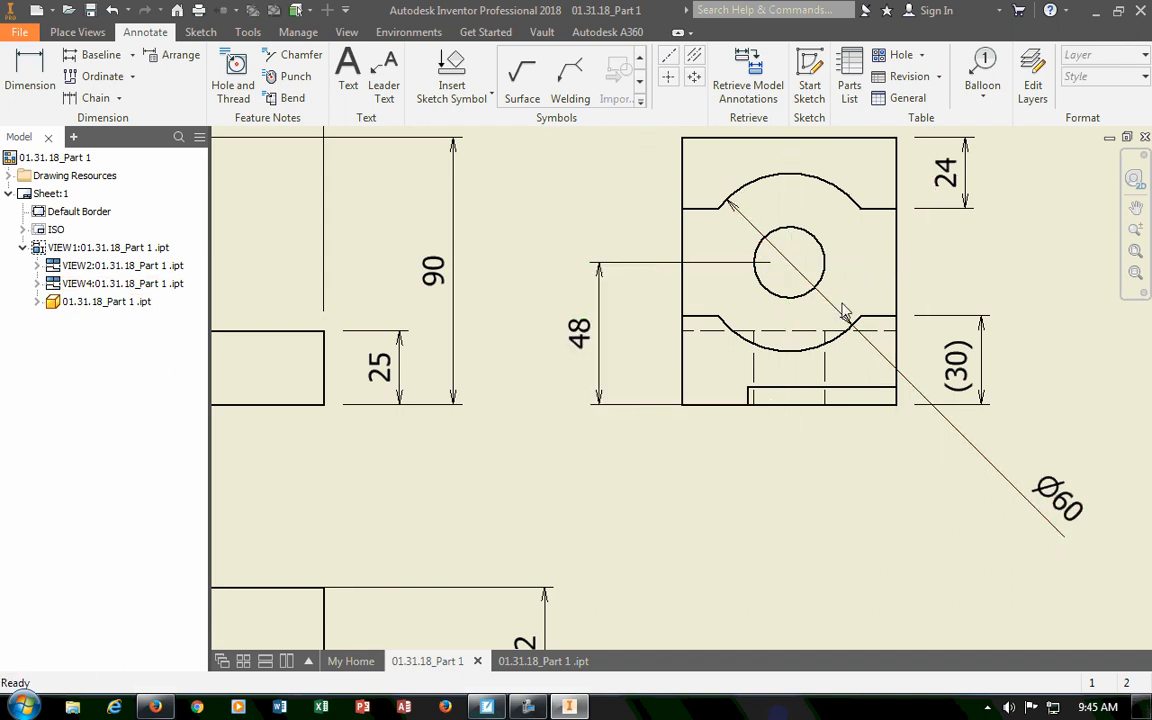
{"action": "left_click", "coordinate": [668, 77]}
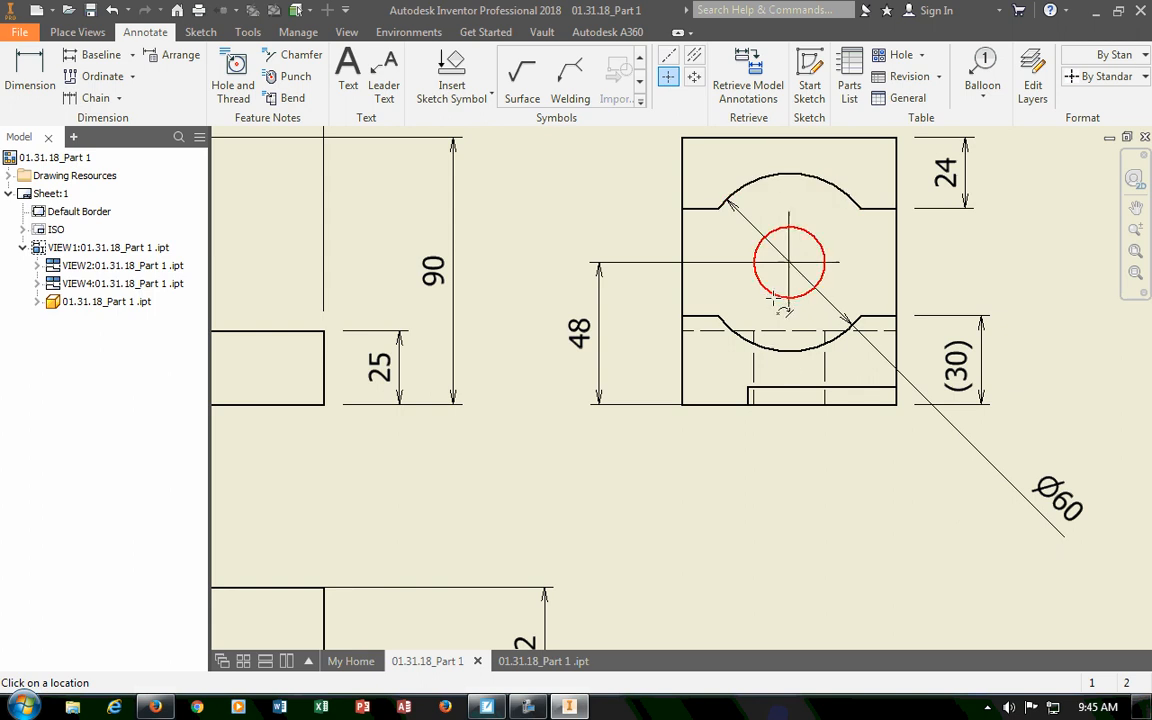
{"action": "key", "text": "Escape"}
Shorten the 48 dimension's upper extension line so that it stops left of the side view's hole.
{"action": "left_click", "coordinate": [648, 263]}
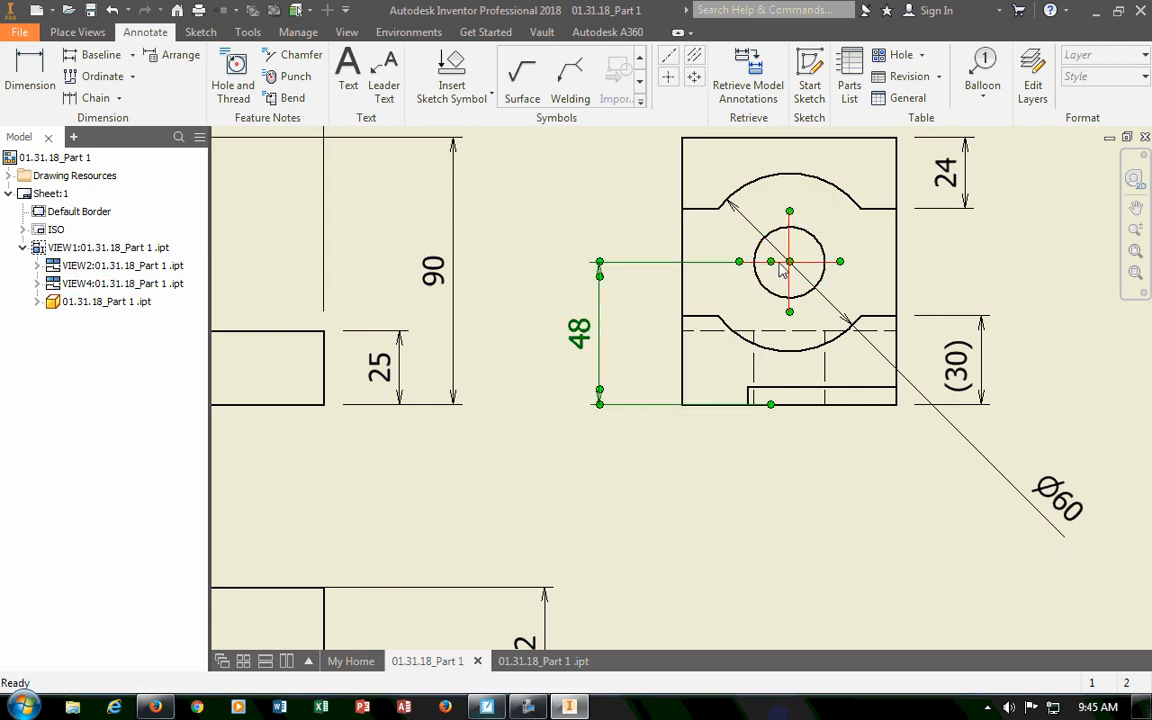
{"action": "left_click_drag", "start_coordinate": [770, 262], "coordinate": [646, 268]}
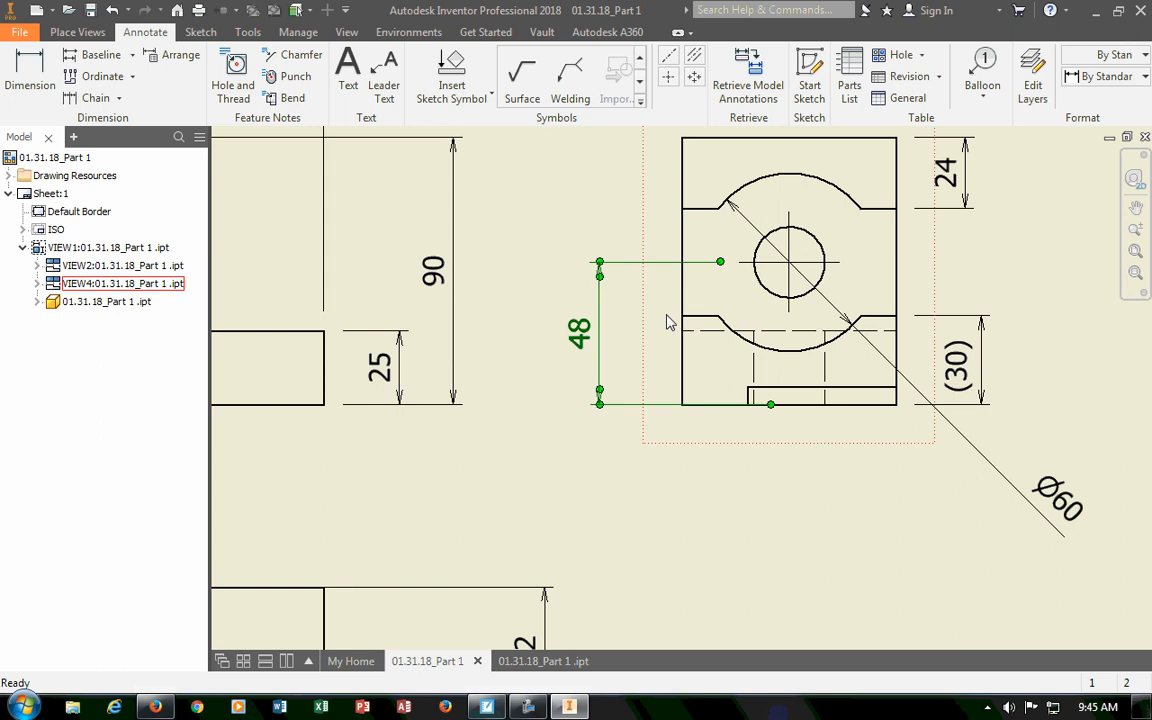
{"action": "left_click", "coordinate": [668, 316]}
Extend the hole's center mark past all four edges of the side view, and pull the 48 dimension's upper extension line clear of it.
{"action": "left_click_drag", "start_coordinate": [840, 261], "coordinate": [960, 259]}
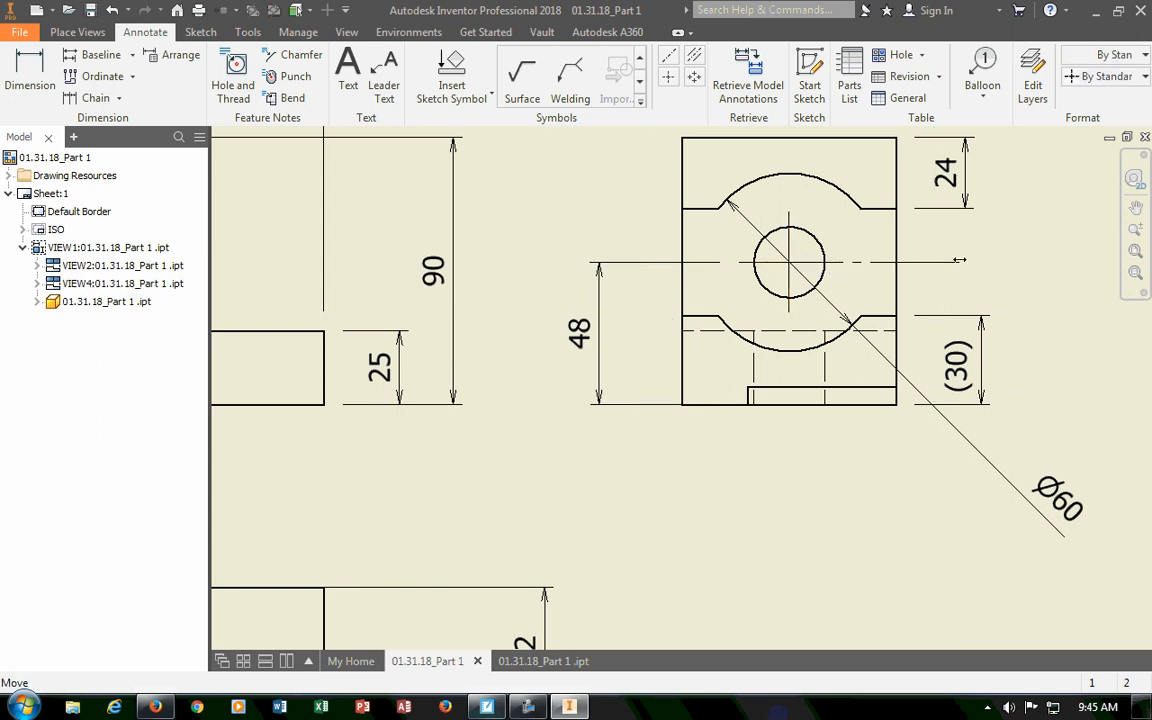
{"action": "left_click", "coordinate": [800, 325]}
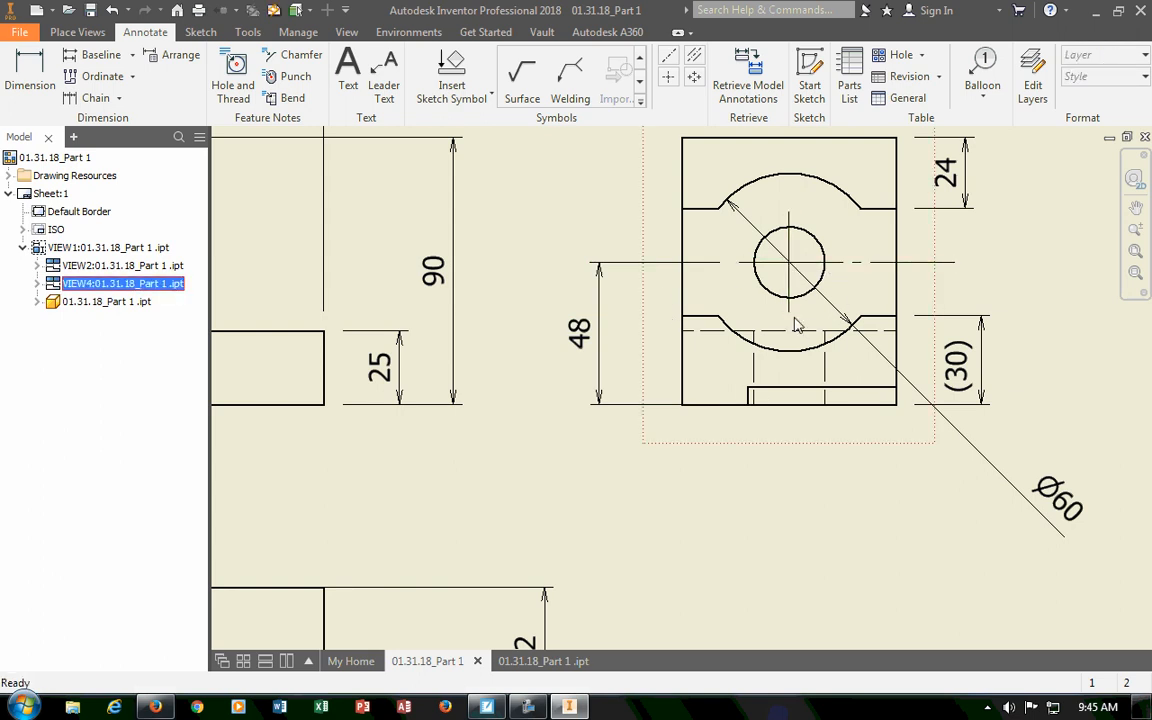
{"action": "left_click", "coordinate": [790, 245]}
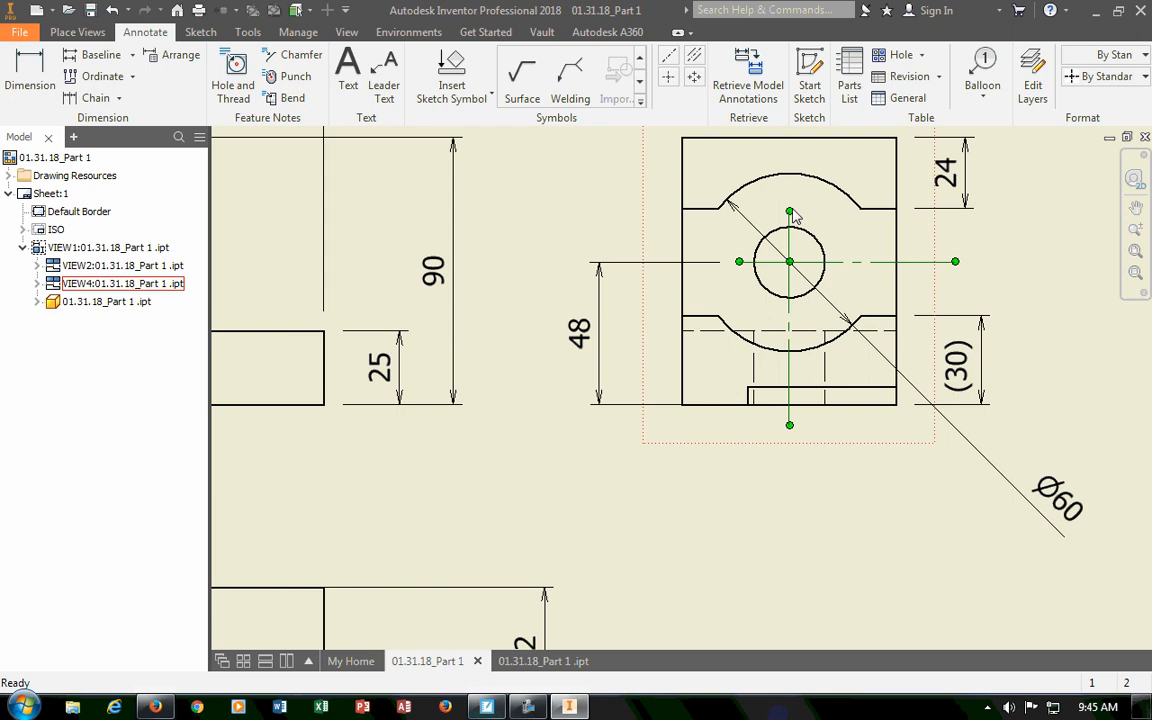
{"action": "left_click_drag", "start_coordinate": [790, 212], "coordinate": [790, 130]}
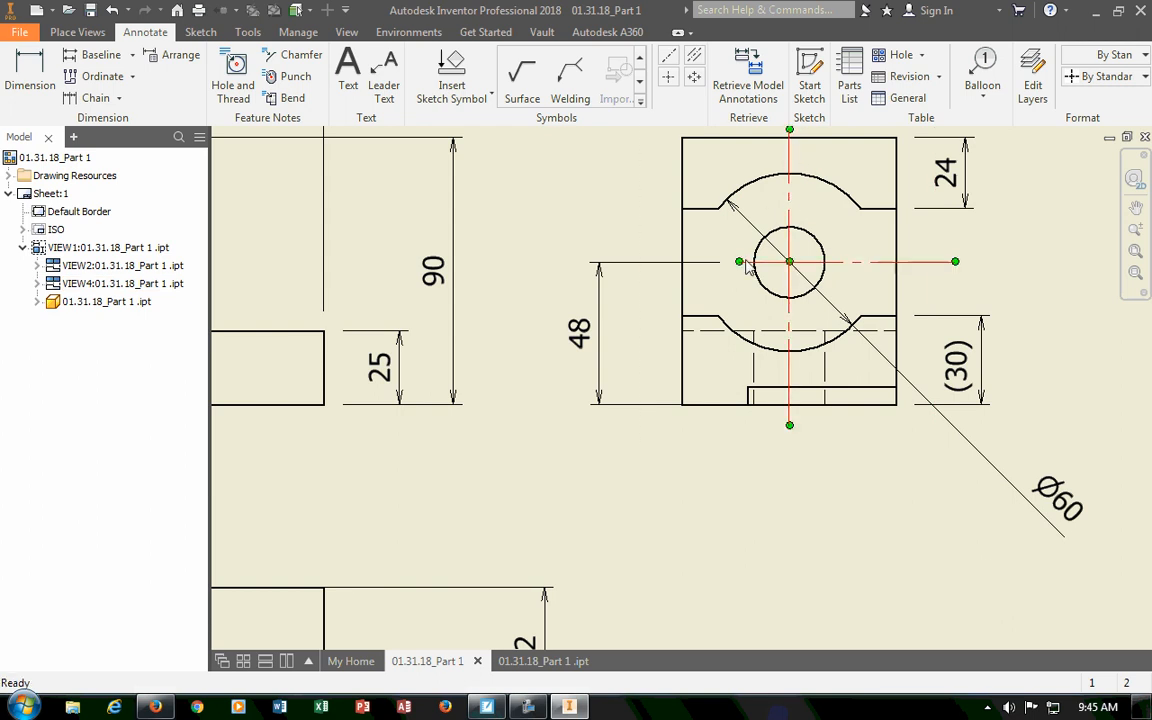
{"action": "left_click_drag", "start_coordinate": [739, 261], "coordinate": [651, 262]}
{"action": "left_click", "coordinate": [599, 302]}
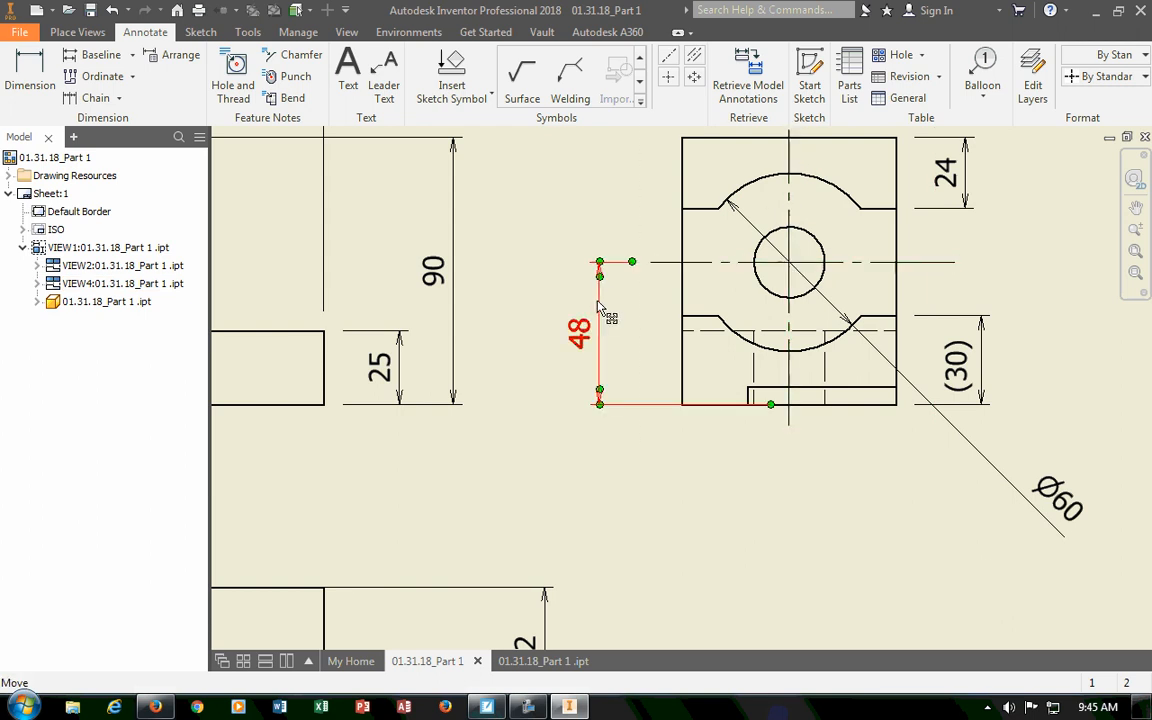
{"action": "left_click", "coordinate": [823, 476]}
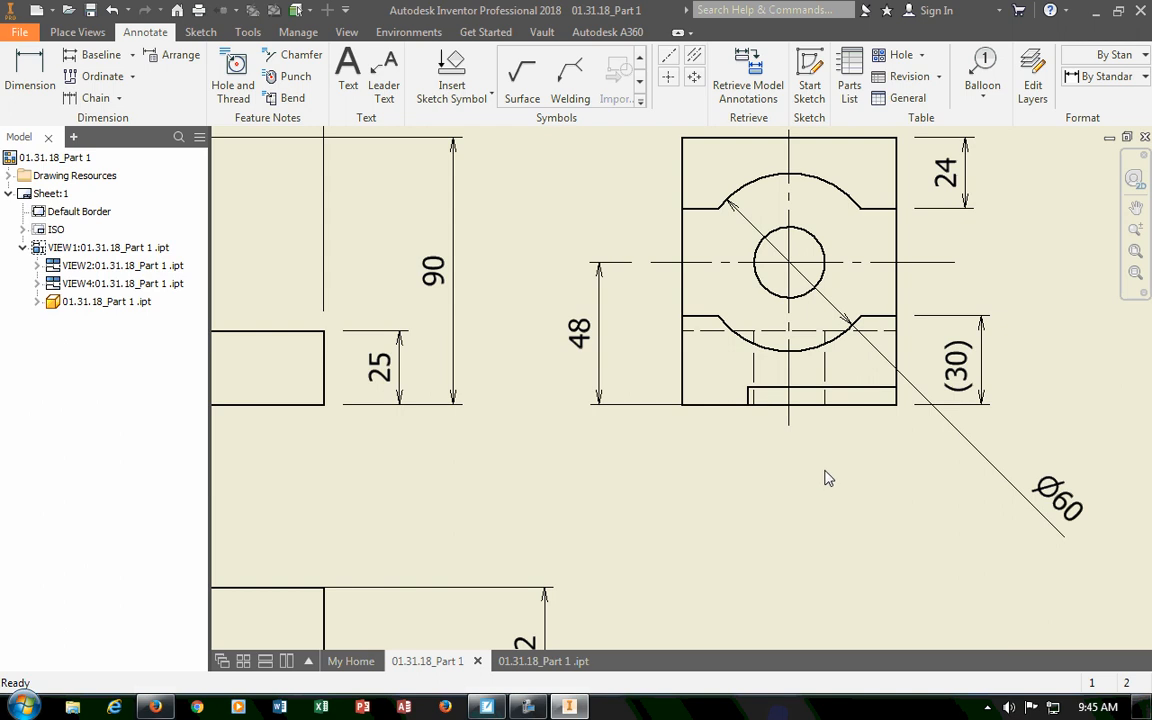
{"action": "scroll", "coordinate": [854, 506], "scroll_direction": "up", "scroll_amount": 3}
{"action": "scroll", "coordinate": [913, 377], "scroll_direction": "down", "scroll_amount": 3}
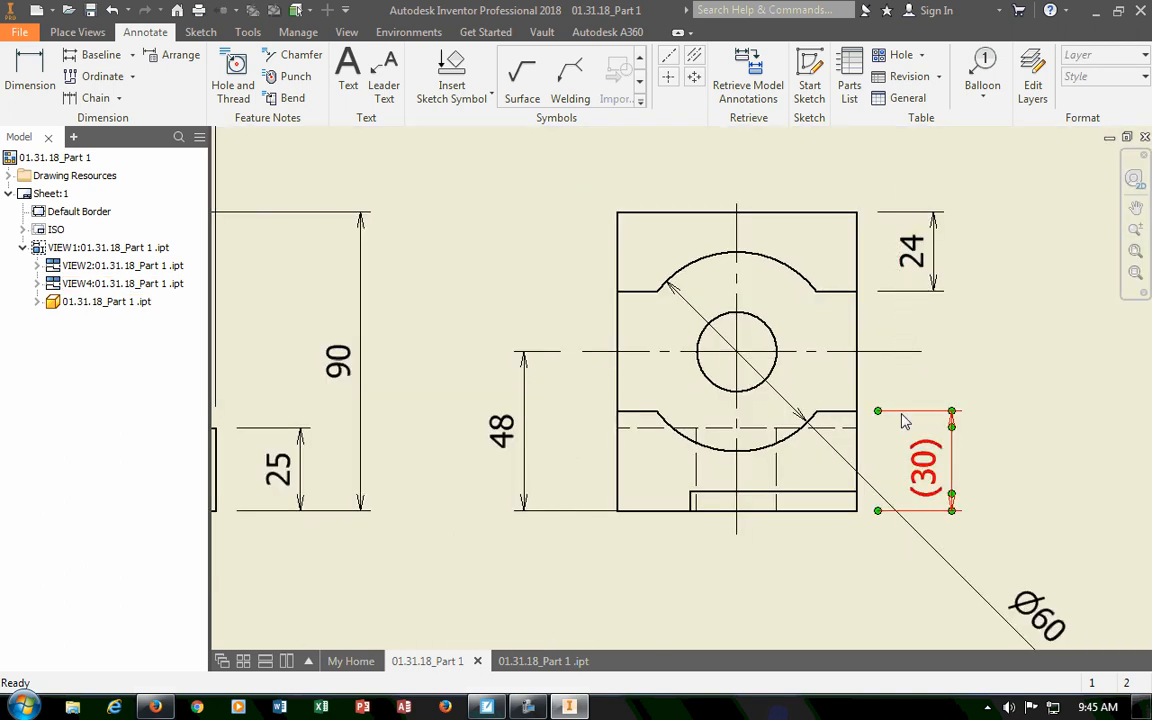
Delete the center mark on the side view's hole.
{"action": "left_click", "coordinate": [755, 358]}
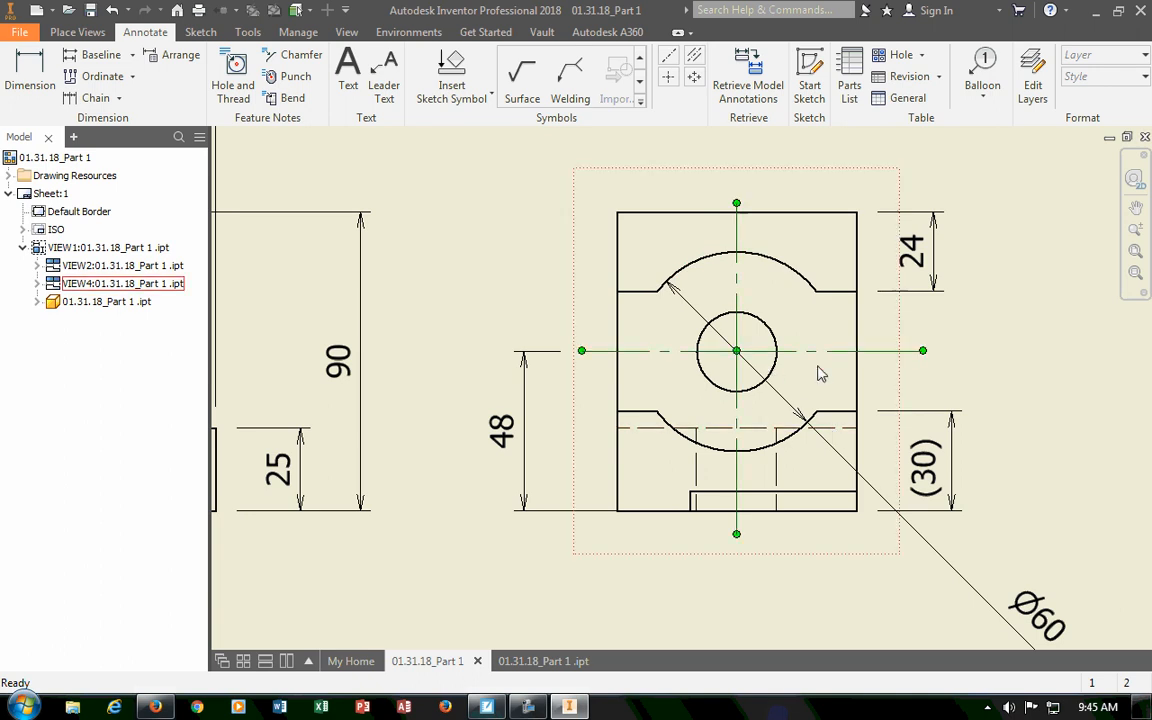
{"action": "key", "text": "Delete"}
Try a center mark on the side view's large arc, and undo it.
{"action": "left_click", "coordinate": [668, 76]}
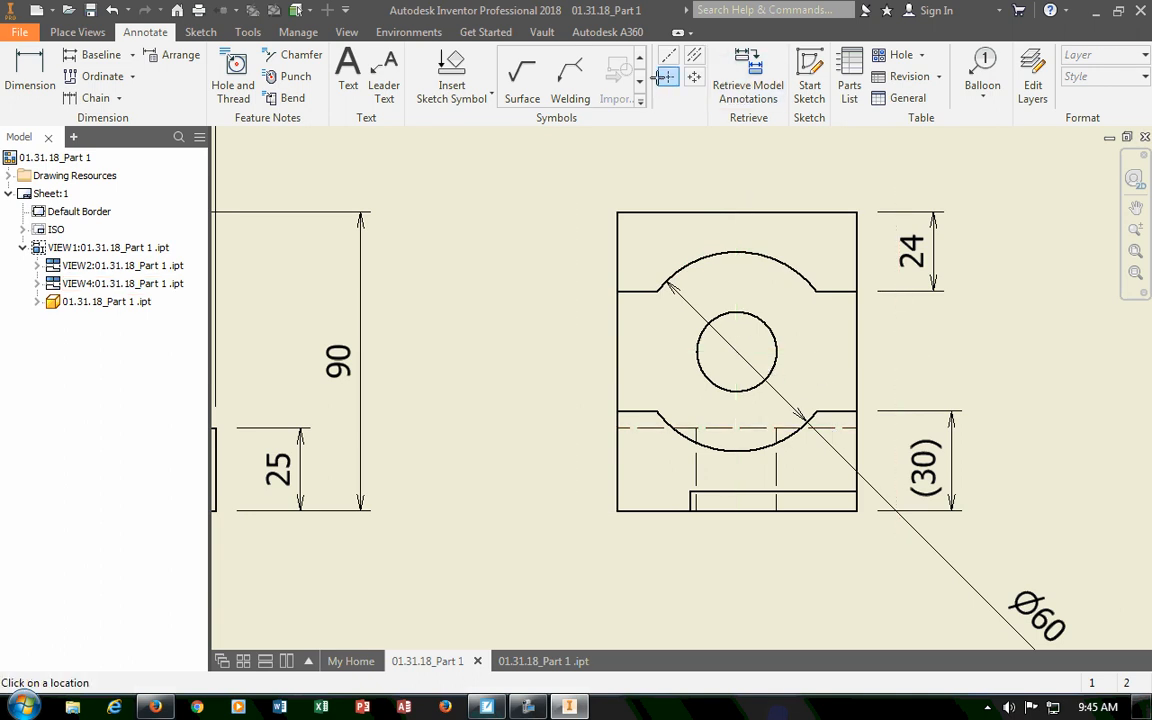
{"action": "left_click", "coordinate": [684, 262]}
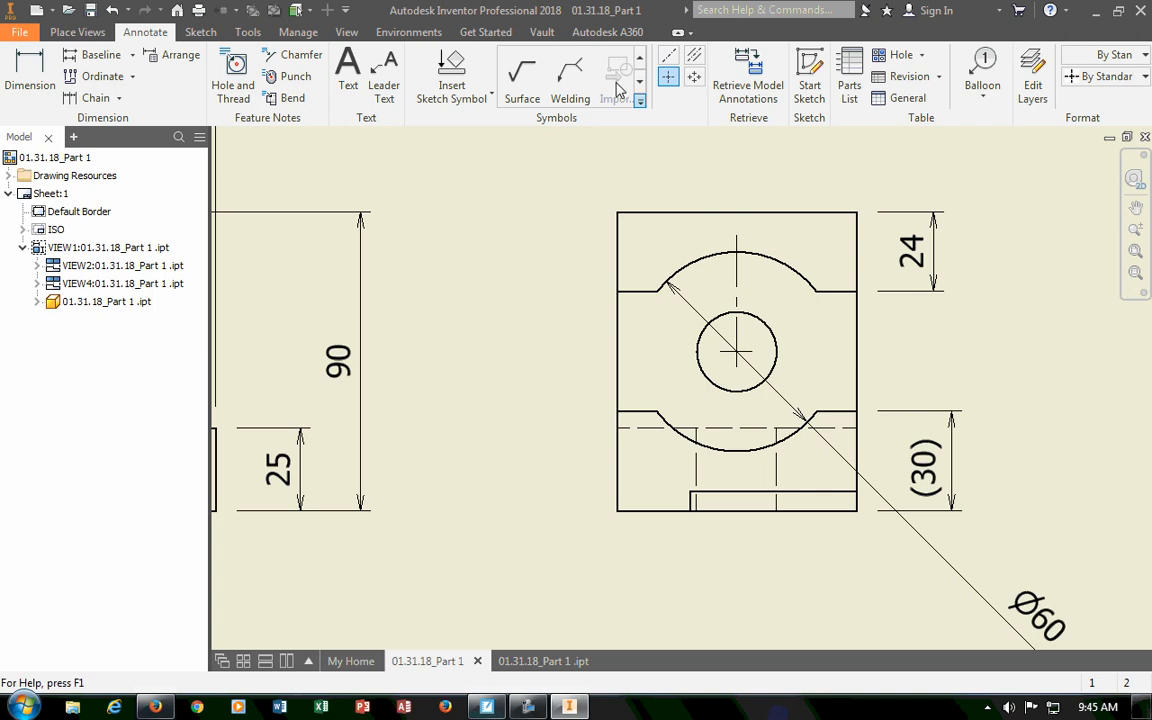
{"action": "left_click", "coordinate": [113, 11]}
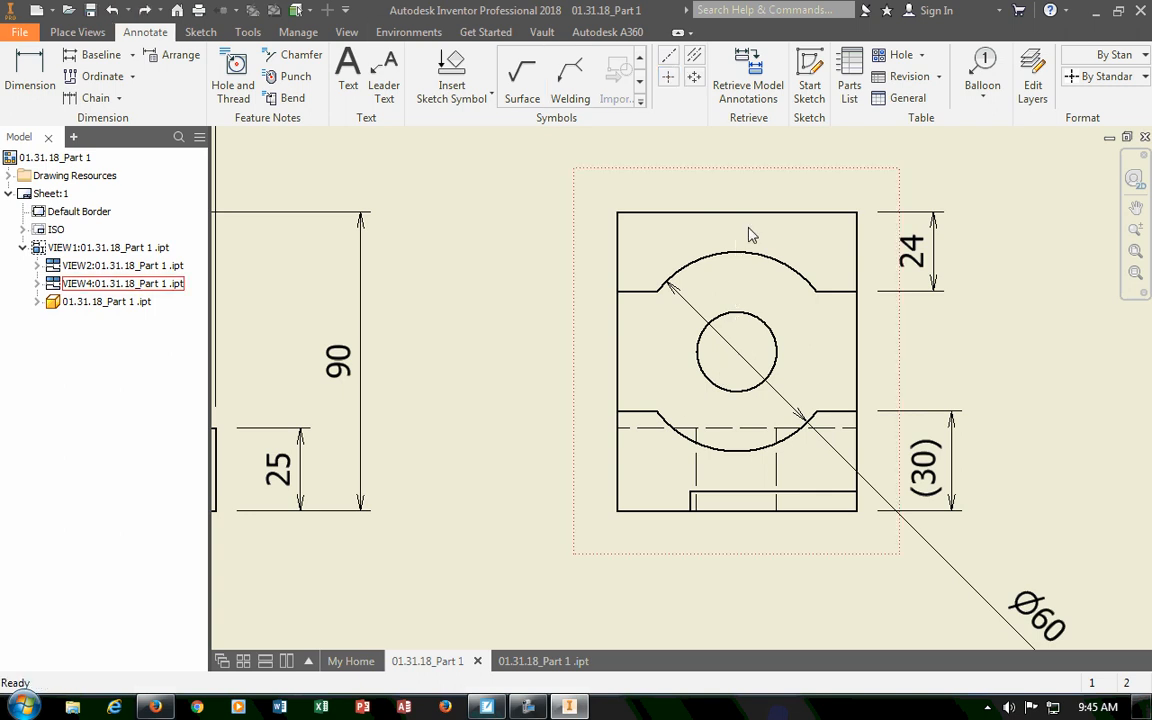
Add a center mark to the side view's hole and extend its lines past all four edges of the part.
{"action": "left_click", "coordinate": [668, 76]}
{"action": "left_click", "coordinate": [771, 330]}
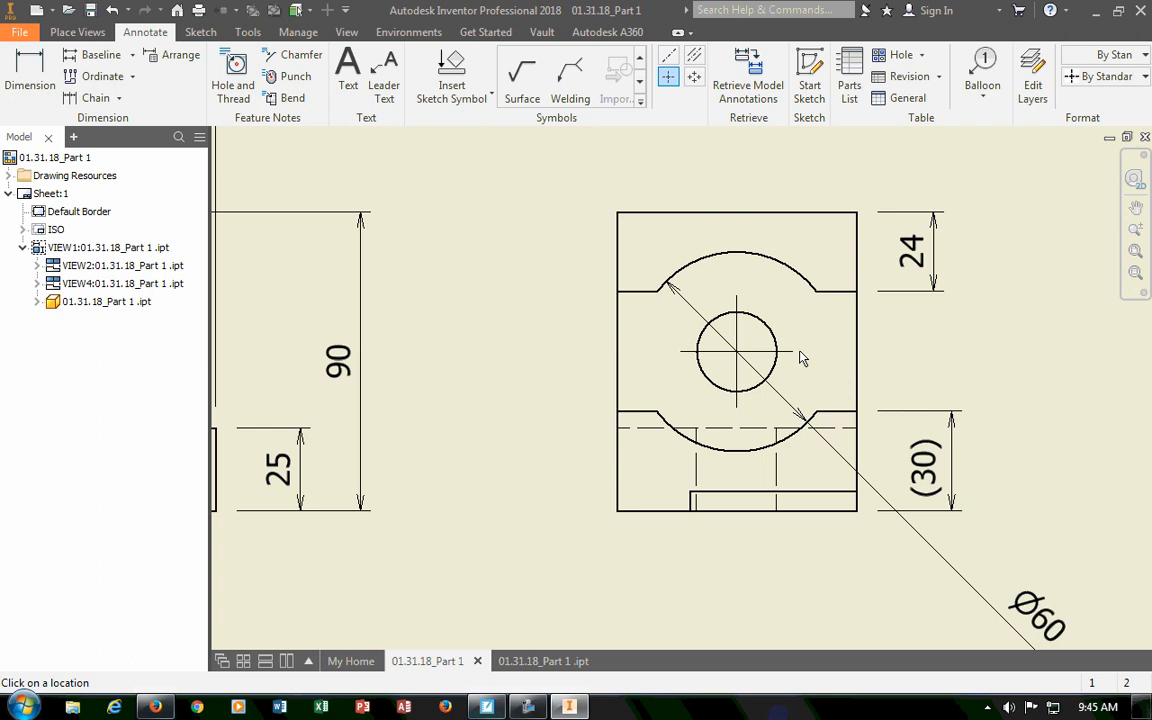
{"action": "key", "text": "Escape"}
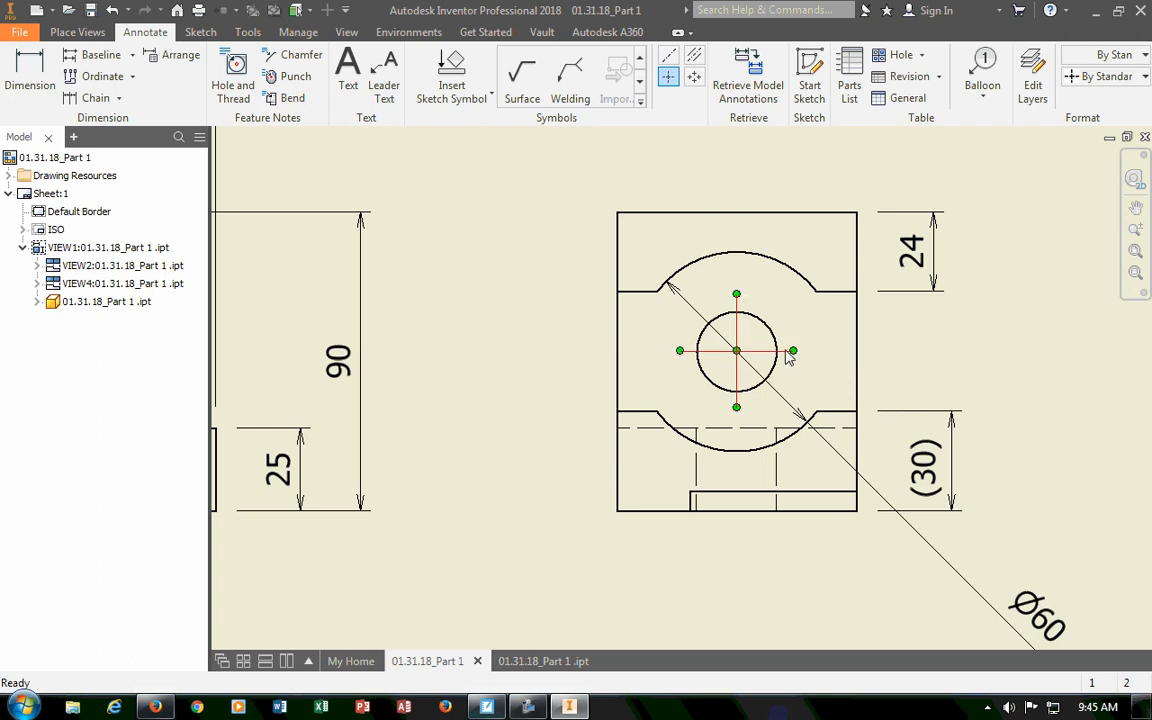
{"action": "left_click_drag", "start_coordinate": [799, 352], "coordinate": [948, 350]}
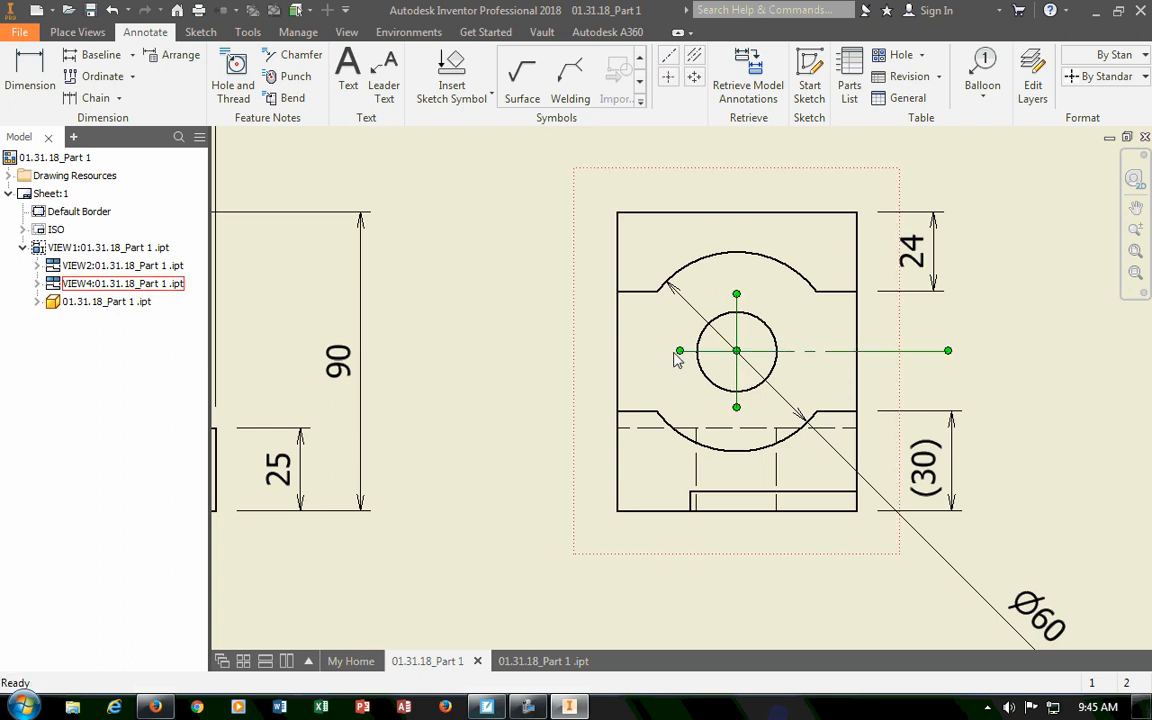
{"action": "left_click_drag", "start_coordinate": [680, 350], "coordinate": [590, 350]}
{"action": "left_click_drag", "start_coordinate": [736, 297], "coordinate": [736, 199]}
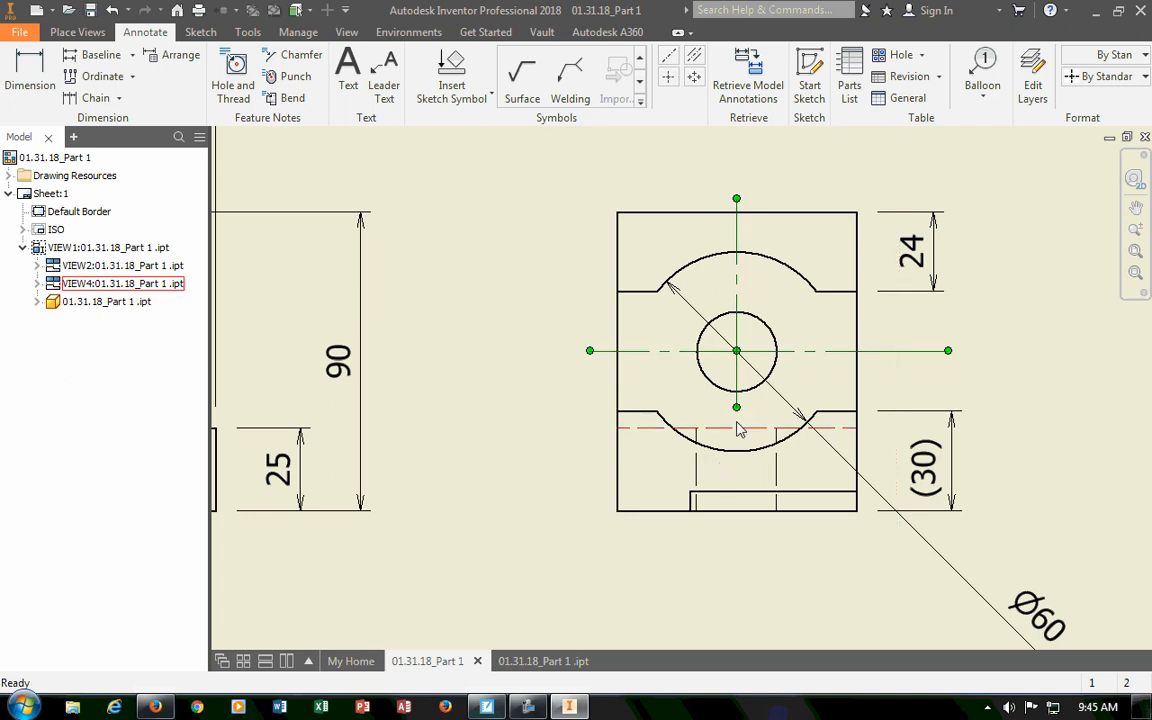
{"action": "left_click_drag", "start_coordinate": [736, 407], "coordinate": [737, 538]}
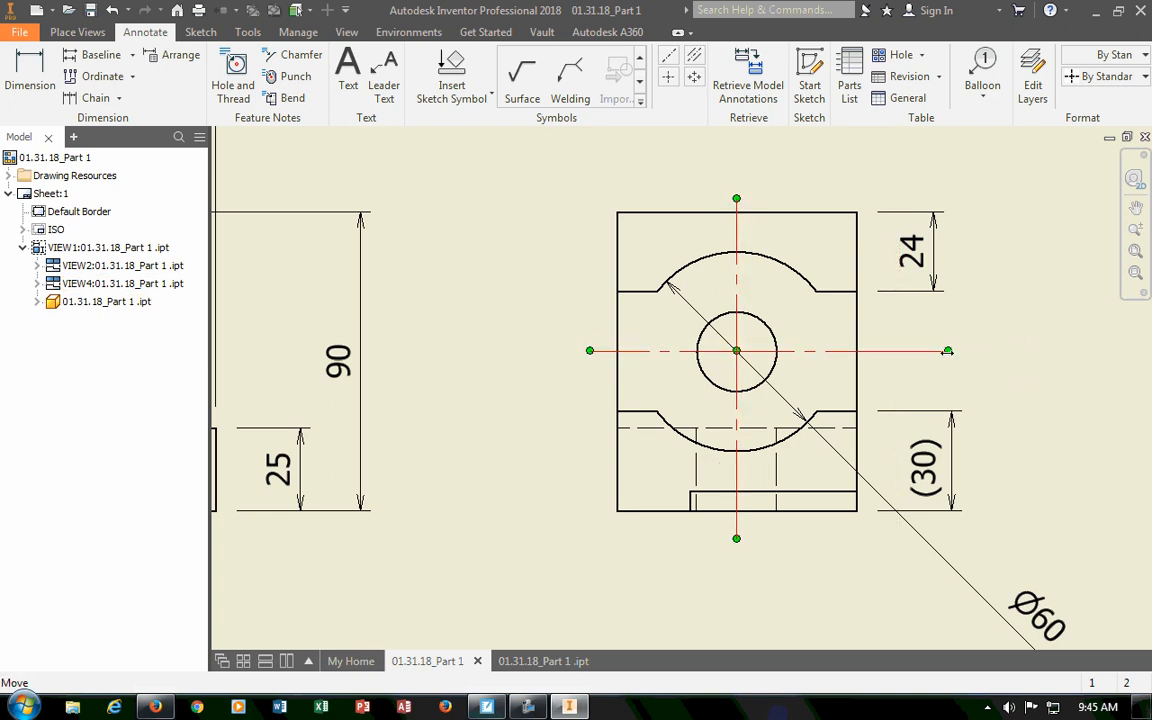
{"action": "scroll", "coordinate": [910, 415], "scroll_direction": "down", "scroll_amount": 3}
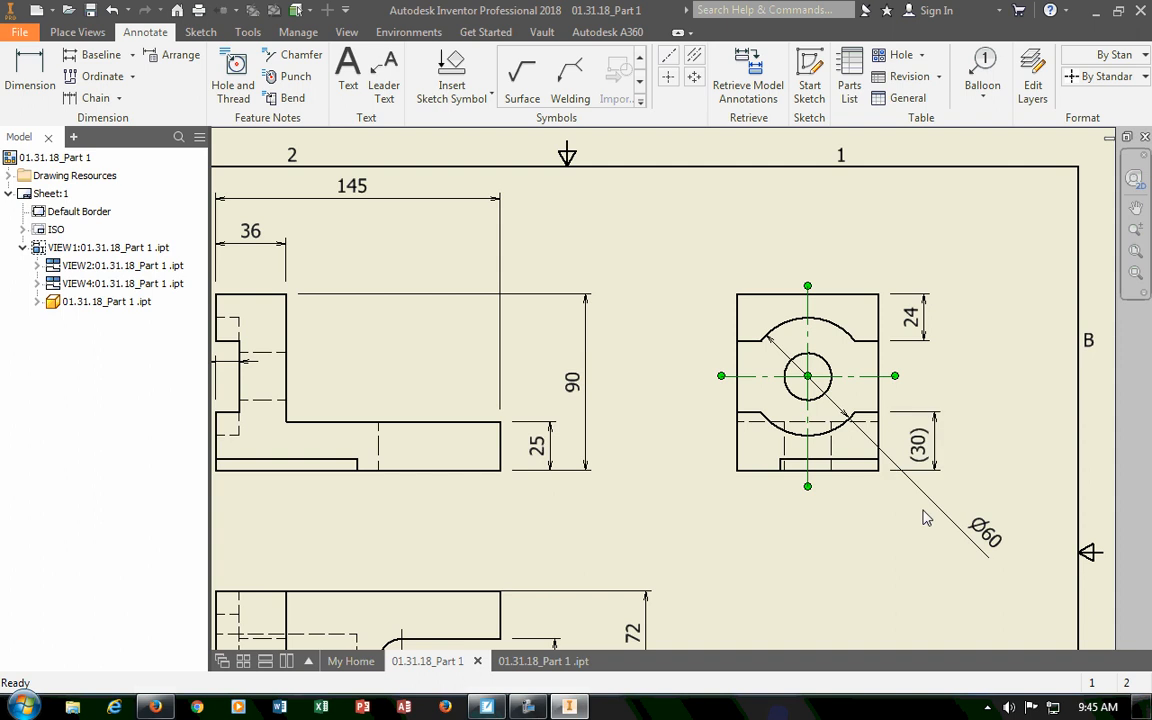
{"action": "left_click", "coordinate": [905, 539]}
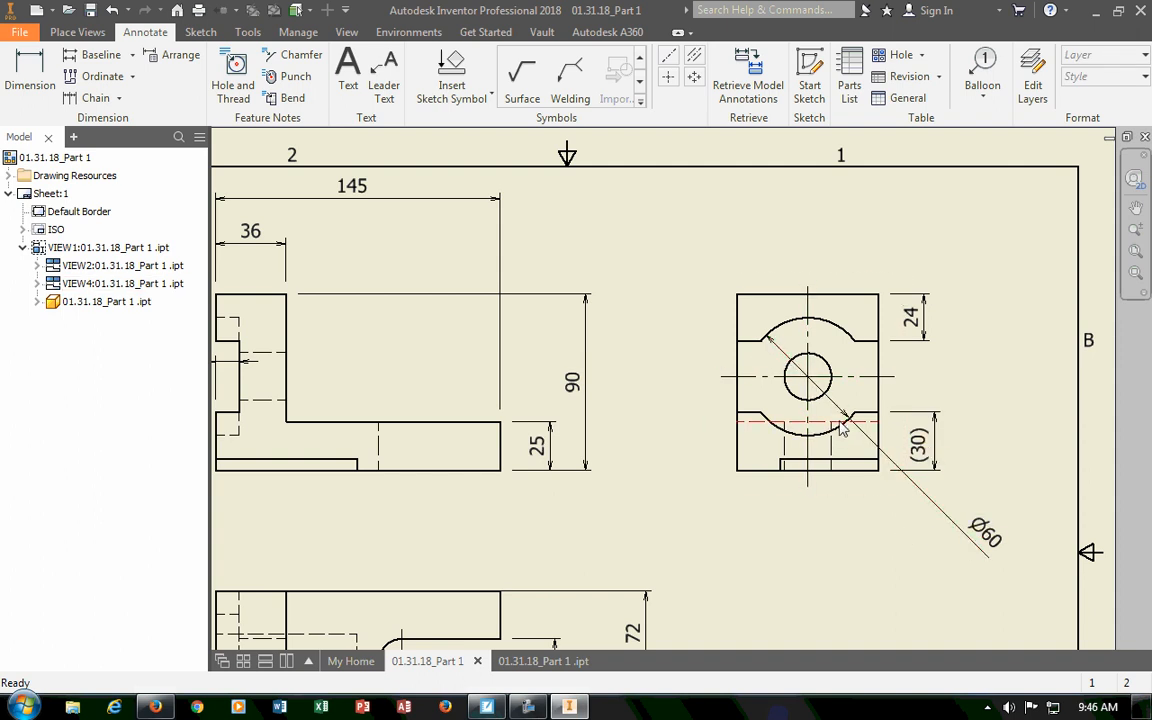
Move the Ø60 dimension text above the upper right corner of the side view.
{"action": "left_click", "coordinate": [985, 529]}
{"action": "left_click_drag", "start_coordinate": [985, 529], "coordinate": [862, 413]}
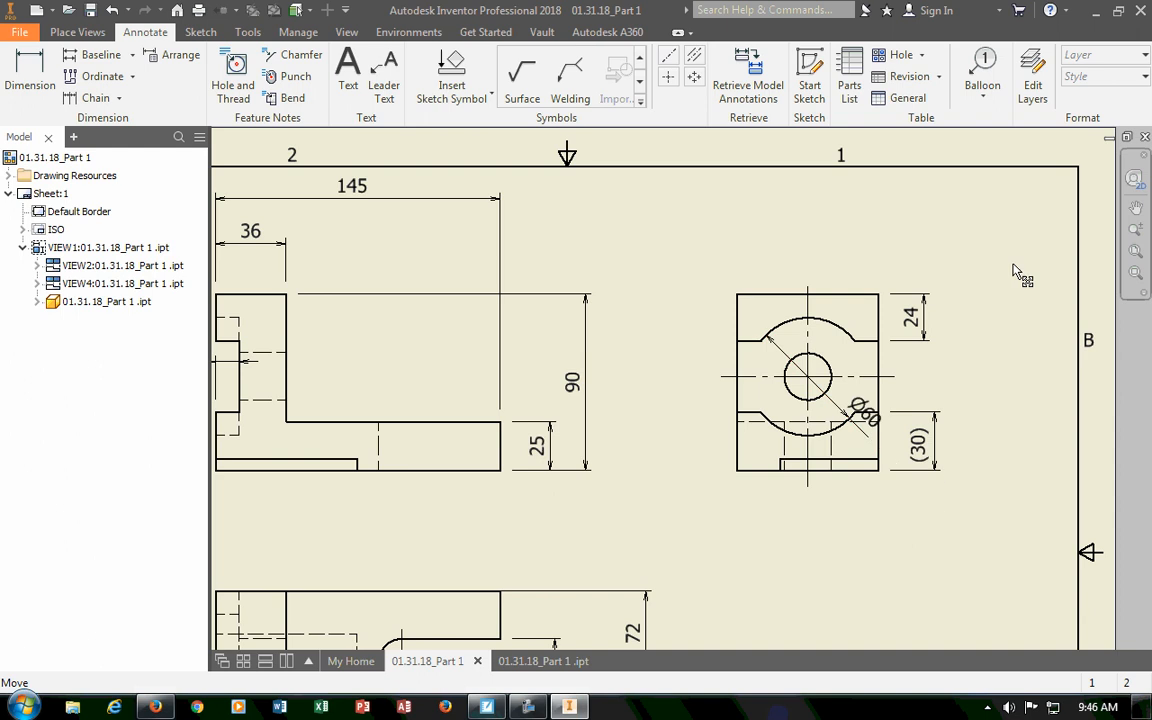
{"action": "left_click_drag", "start_coordinate": [1013, 271], "coordinate": [897, 260]}
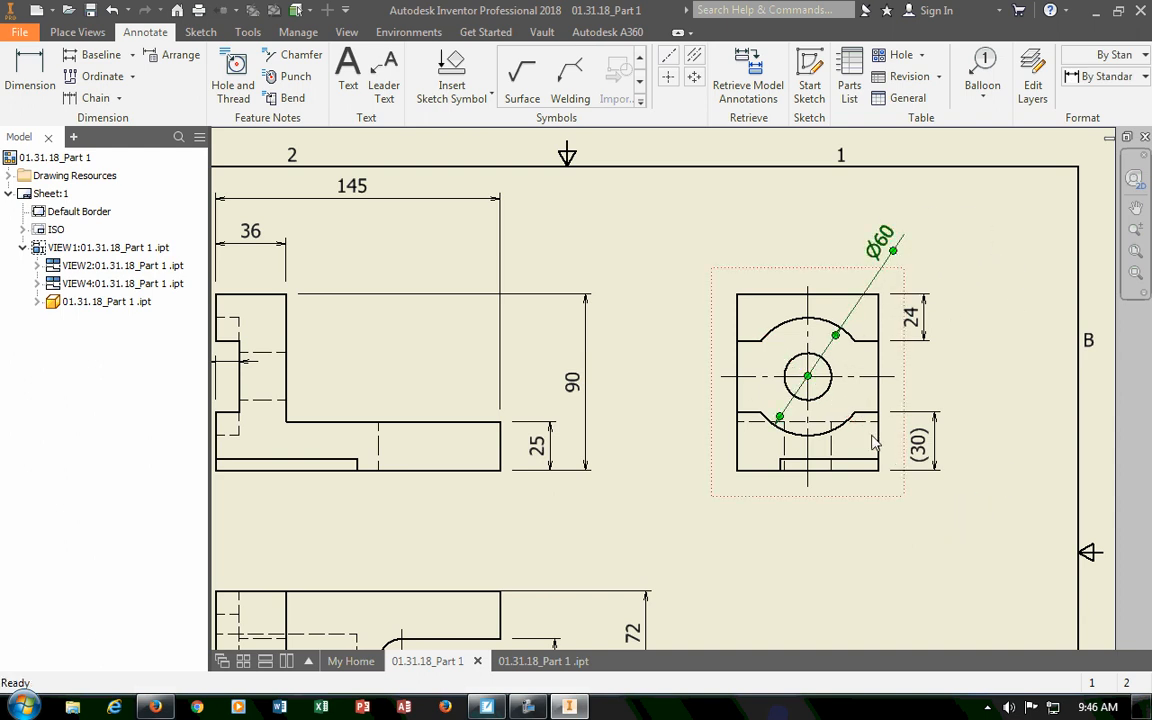
{"action": "left_click", "coordinate": [963, 534]}
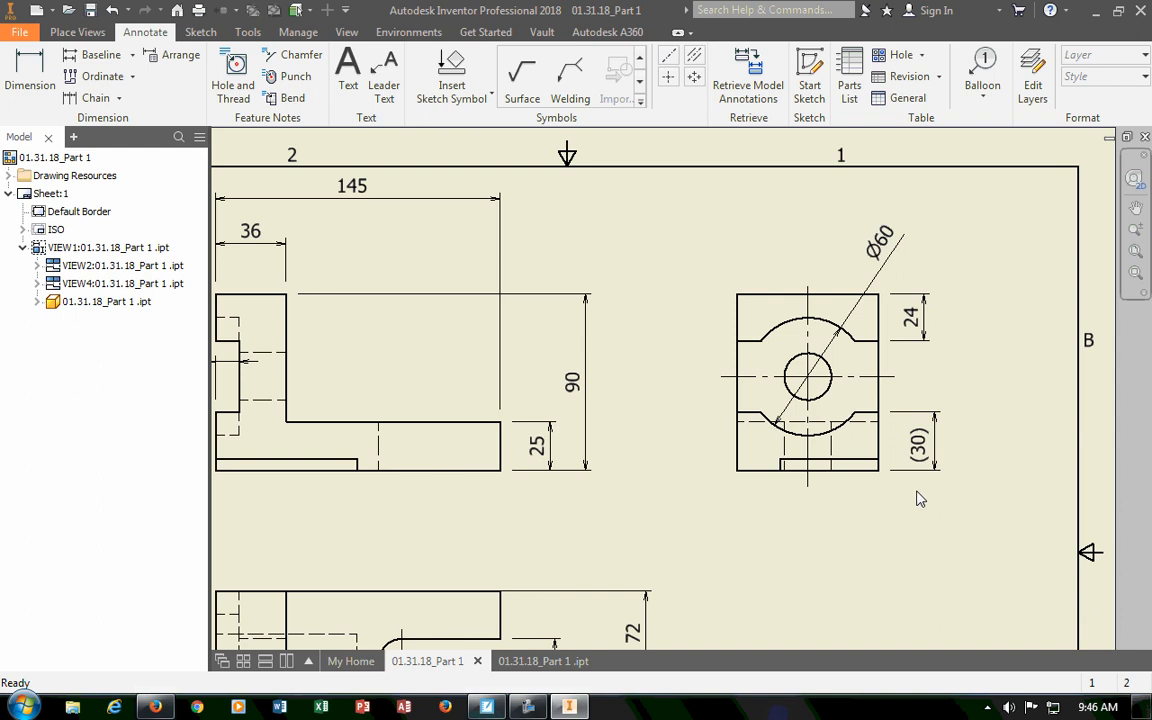
Retrieve the 36, 48 and 50 model dimensions for the side view.
{"action": "left_click", "coordinate": [735, 326]}
{"action": "left_click", "coordinate": [757, 87]}
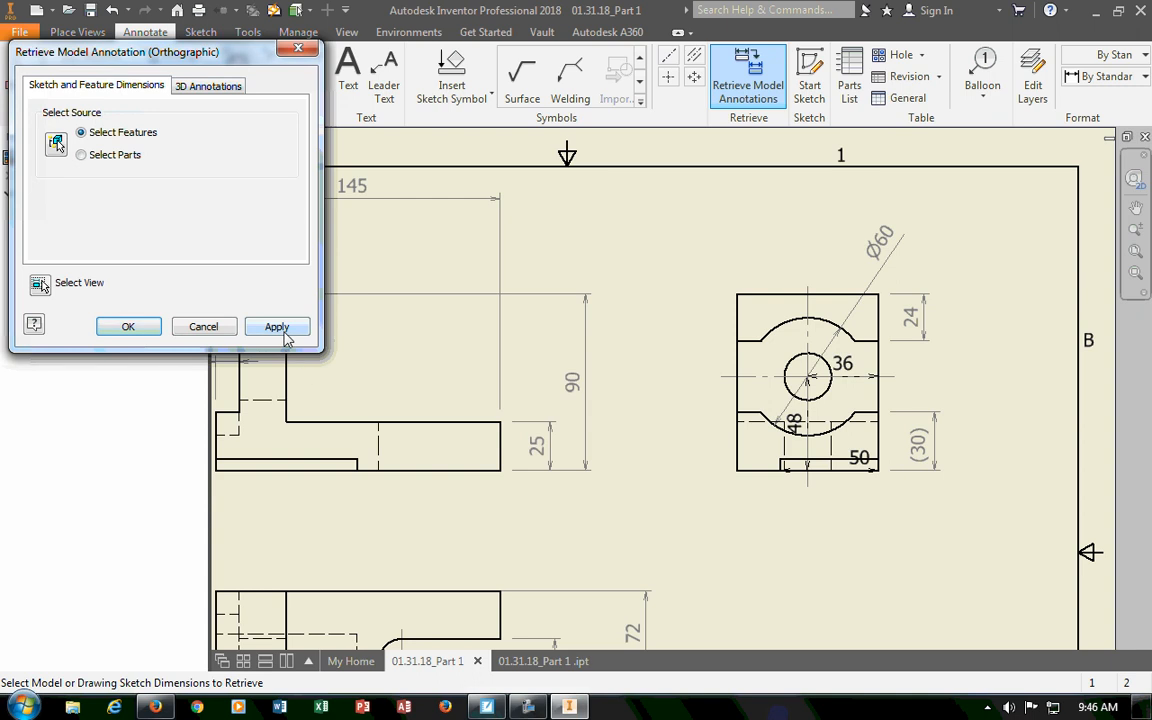
{"action": "left_click", "coordinate": [277, 327]}
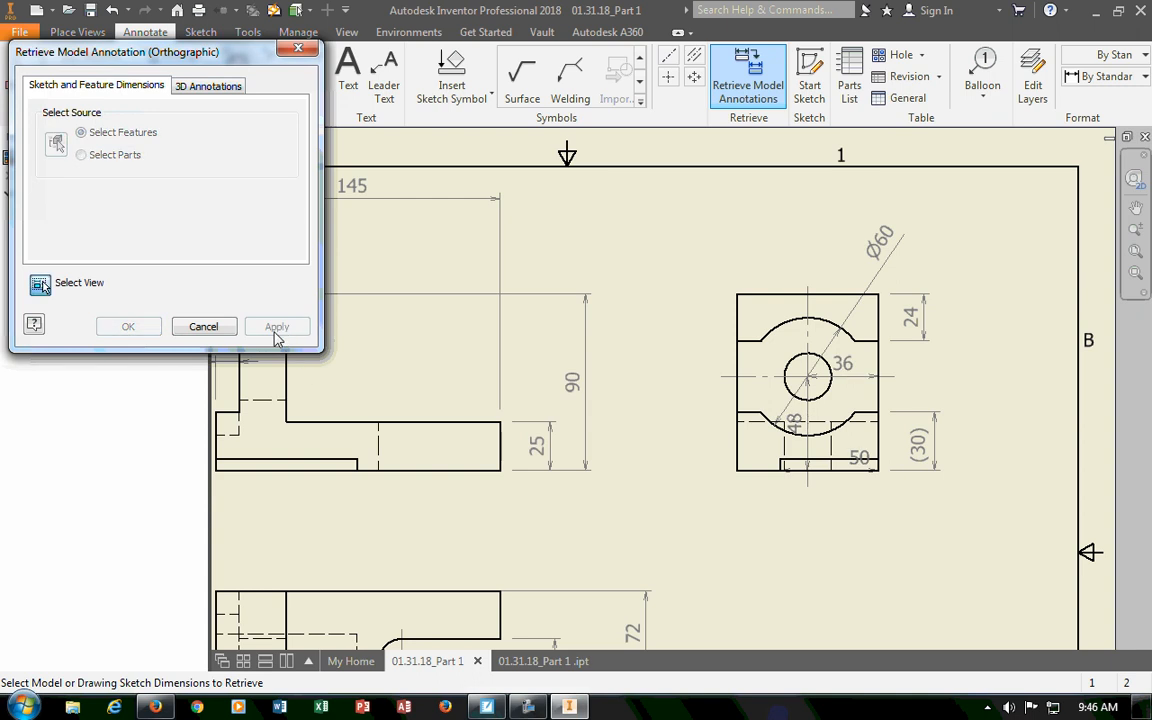
{"action": "left_click", "coordinate": [298, 50]}
Move the 48 dimension to the right of the side view, starting its upper extension line beyond the center mark.
{"action": "mouse_move", "coordinate": [800, 430]}
{"action": "left_mouse_down"}
{"action": "mouse_move", "coordinate": [690, 426]}
{"action": "mouse_move", "coordinate": [1026, 410]}
{"action": "mouse_move", "coordinate": [966, 400]}
{"action": "mouse_move", "coordinate": [981, 400]}
{"action": "mouse_move", "coordinate": [971, 408]}
{"action": "left_mouse_up"}
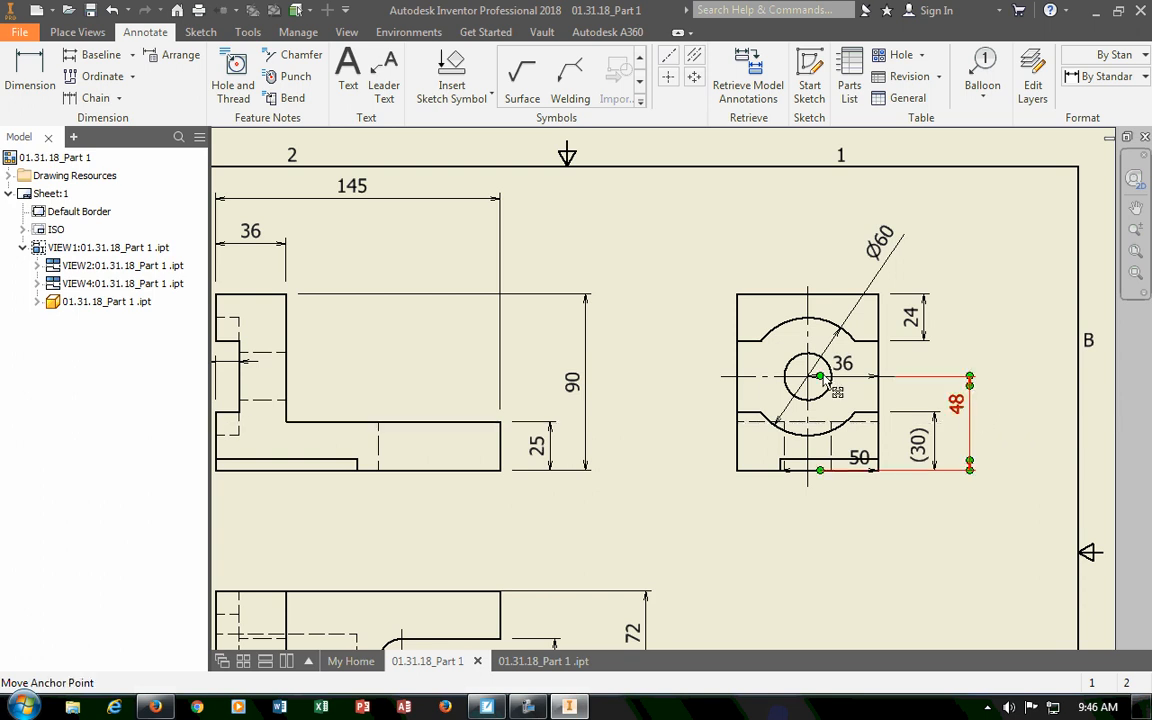
{"action": "left_click_drag", "start_coordinate": [821, 380], "coordinate": [905, 383]}
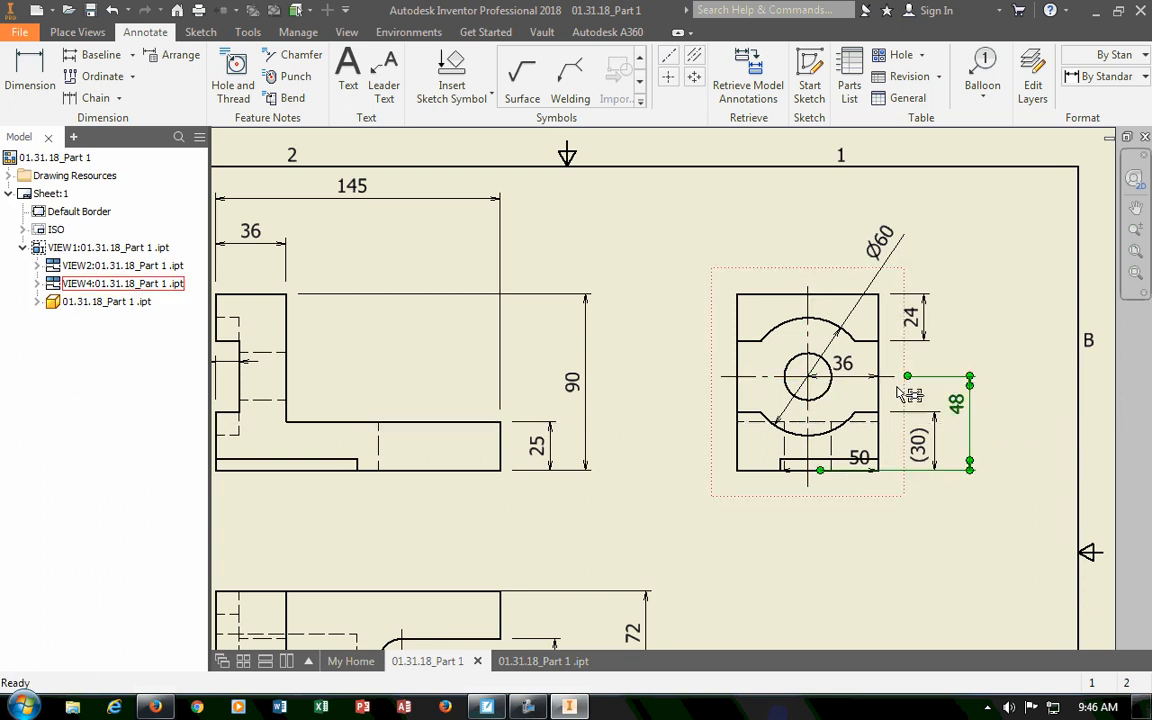
{"action": "scroll", "coordinate": [866, 401], "scroll_direction": "up", "scroll_amount": 5}
{"action": "scroll", "coordinate": [841, 337], "scroll_direction": "down", "scroll_amount": 6}
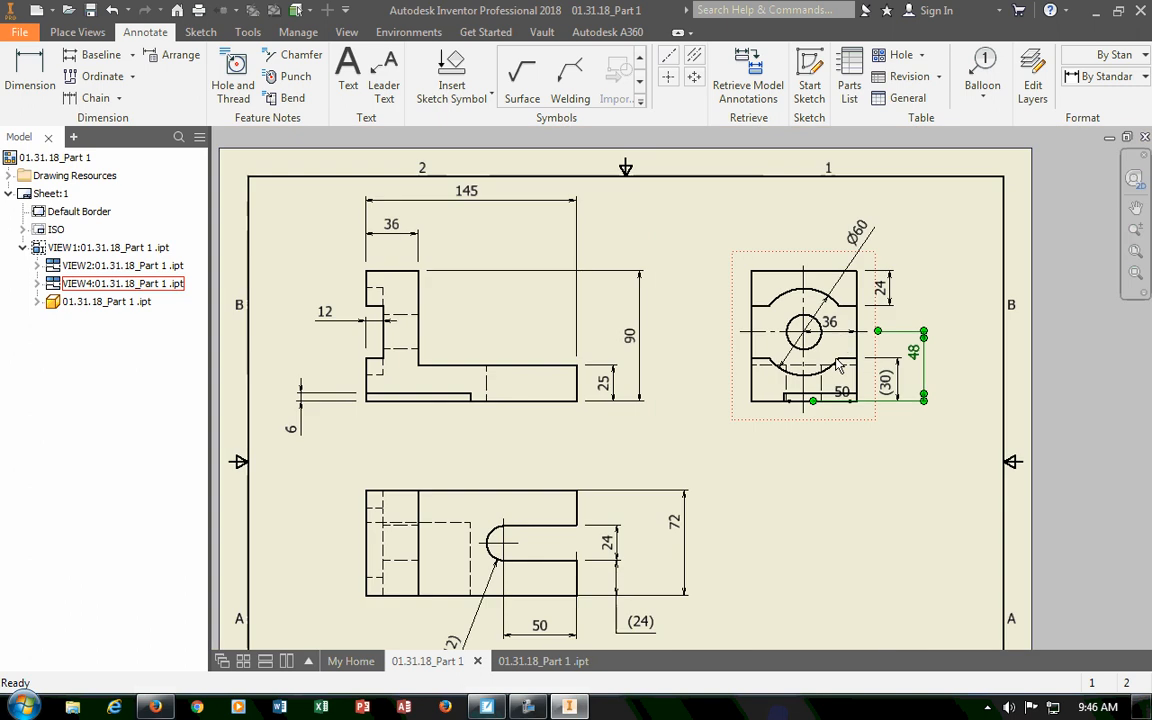
Delete the side view's 50 dimension, and move the 36 dimension below the view with its extension lines starting below the part.
{"action": "left_click_drag", "start_coordinate": [843, 392], "coordinate": [828, 478]}
{"action": "key", "text": "Delete"}
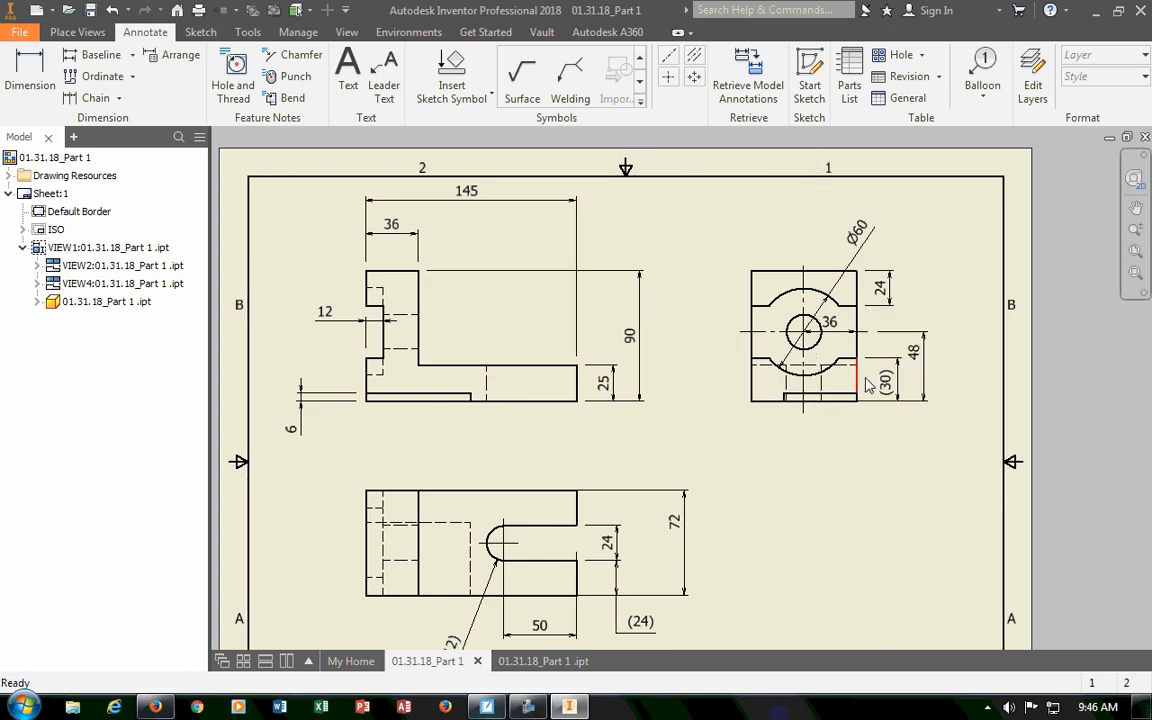
{"action": "left_click_drag", "start_coordinate": [830, 322], "coordinate": [831, 456]}
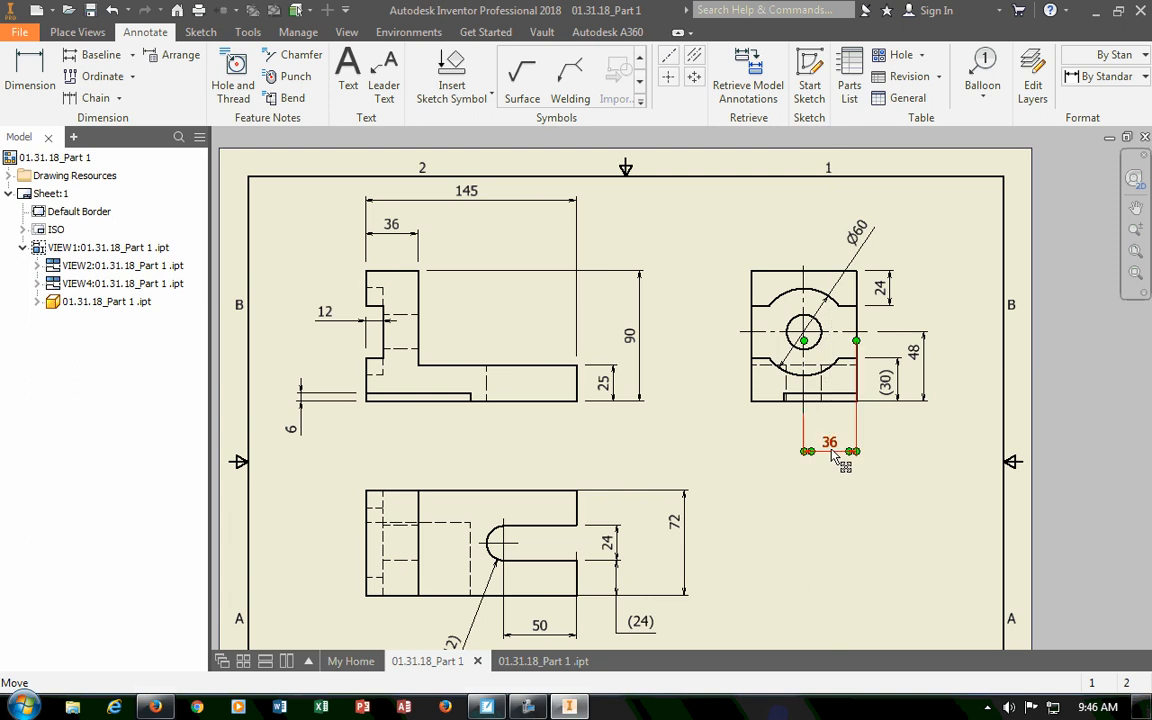
{"action": "left_click_drag", "start_coordinate": [804, 382], "coordinate": [804, 413]}
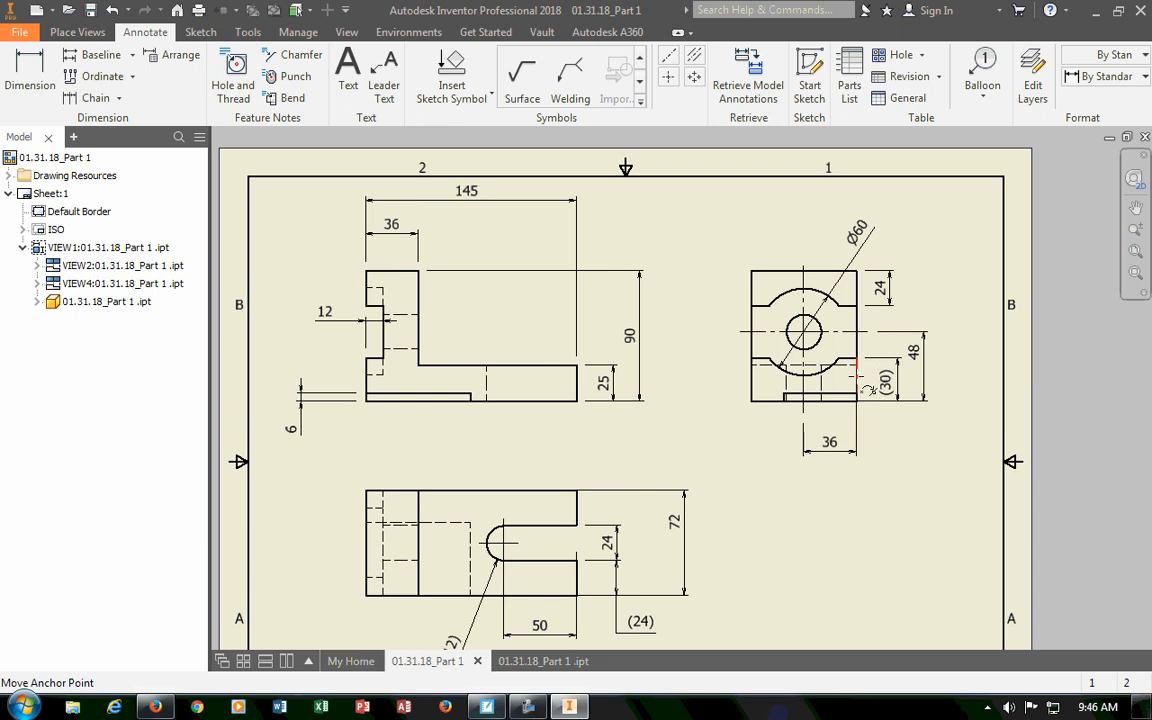
{"action": "scroll", "coordinate": [845, 460], "scroll_direction": "down", "scroll_amount": 3}
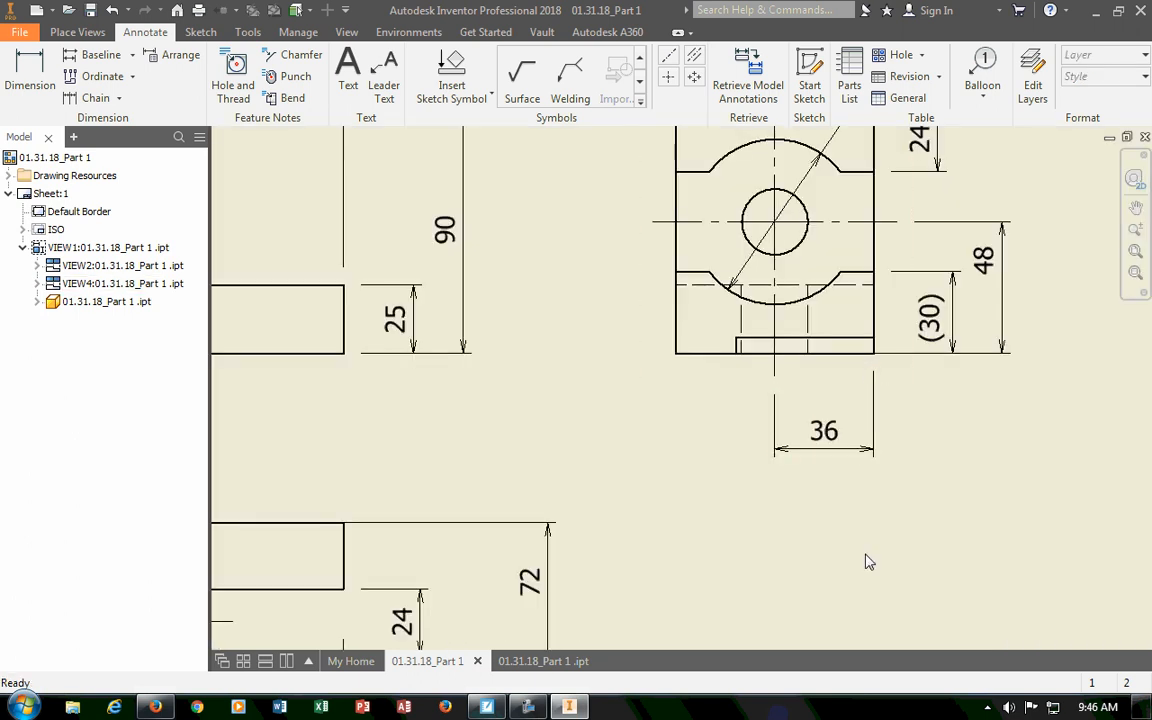
{"action": "scroll", "coordinate": [868, 562], "scroll_direction": "up", "scroll_amount": 4}
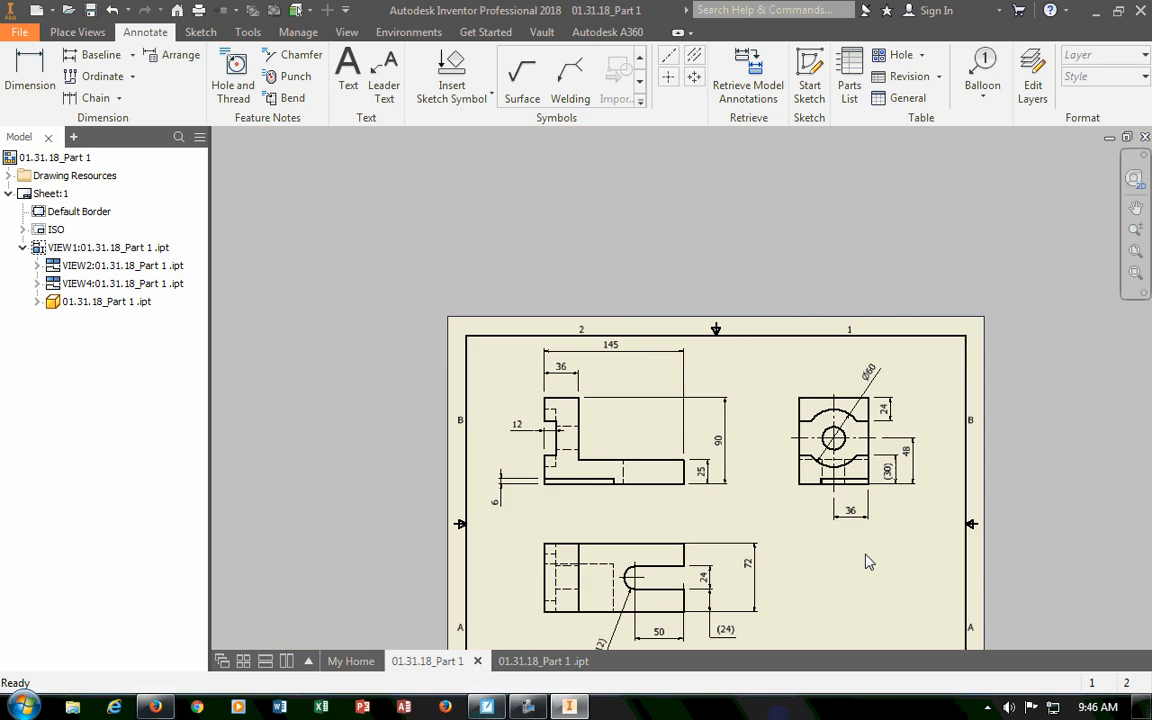
Move the 36 dimension closer to the lower edge of the side view.
{"action": "scroll", "coordinate": [868, 562], "scroll_direction": "down", "scroll_amount": 2}
{"action": "left_click_drag", "start_coordinate": [838, 468], "coordinate": [836, 452]}
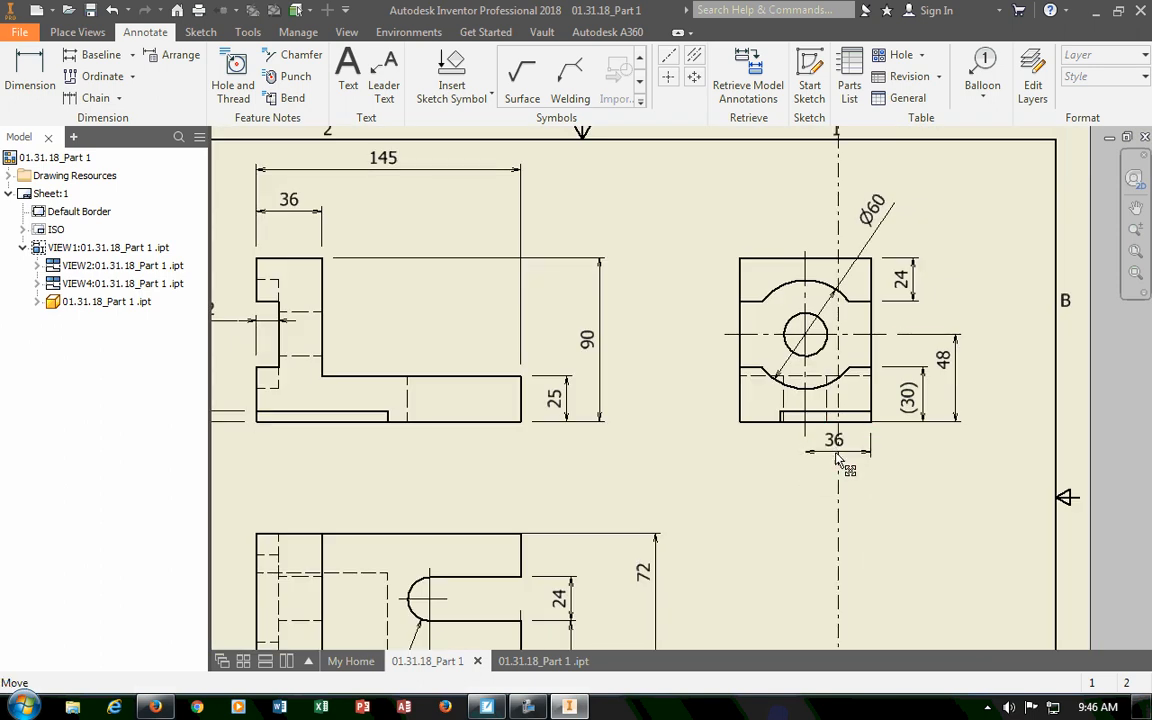
{"action": "left_click", "coordinate": [745, 485]}
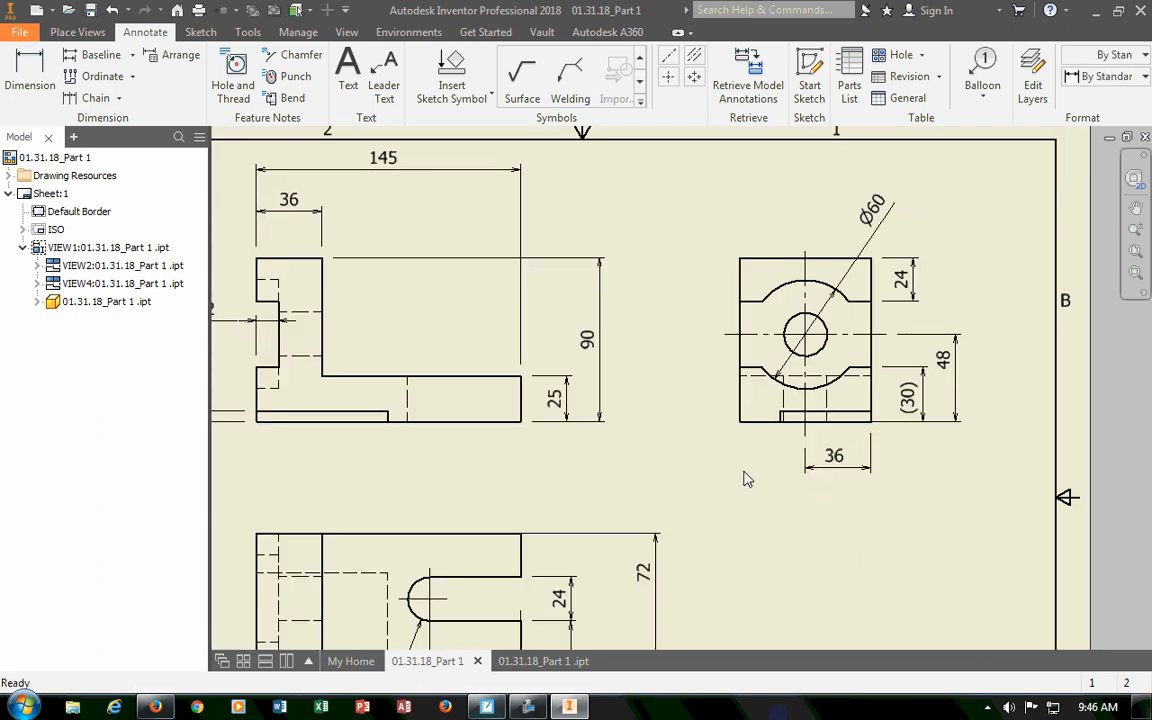
{"action": "scroll", "coordinate": [743, 471], "scroll_direction": "down", "scroll_amount": 3}
{"action": "scroll", "coordinate": [743, 471], "scroll_direction": "up", "scroll_amount": 5}
{"action": "middle_click_drag", "start_coordinate": [741, 482], "coordinate": [794, 438]}
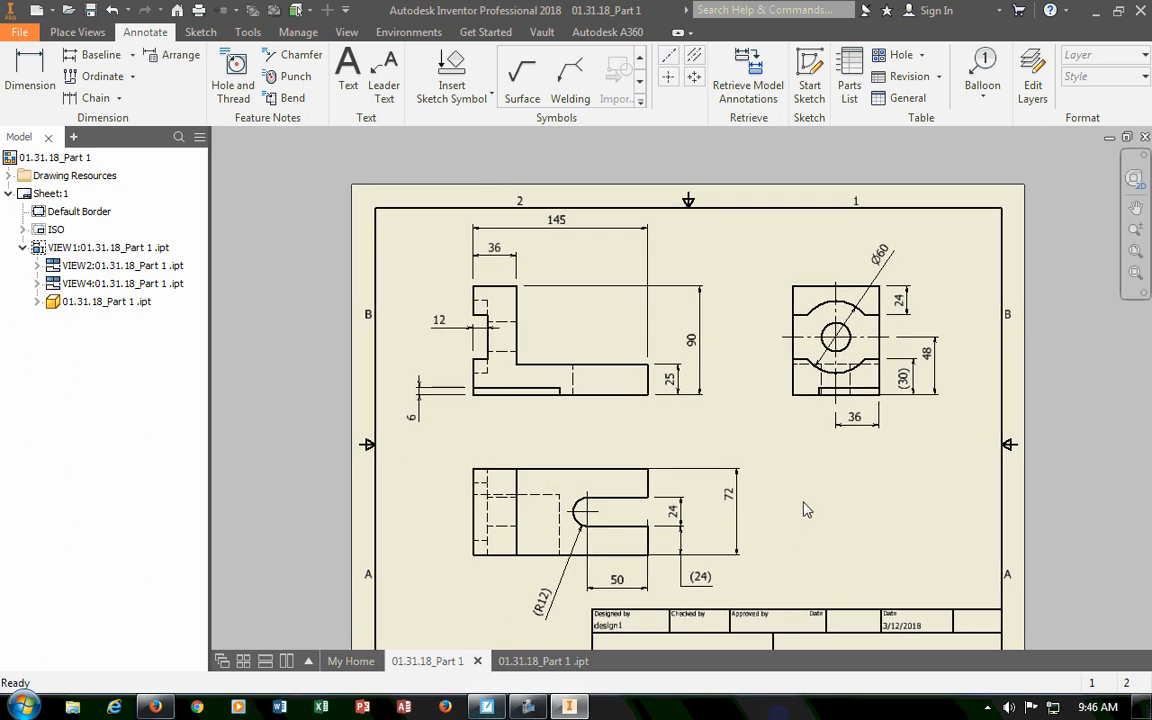
{"action": "middle_click_drag", "start_coordinate": [807, 510], "coordinate": [814, 464]}
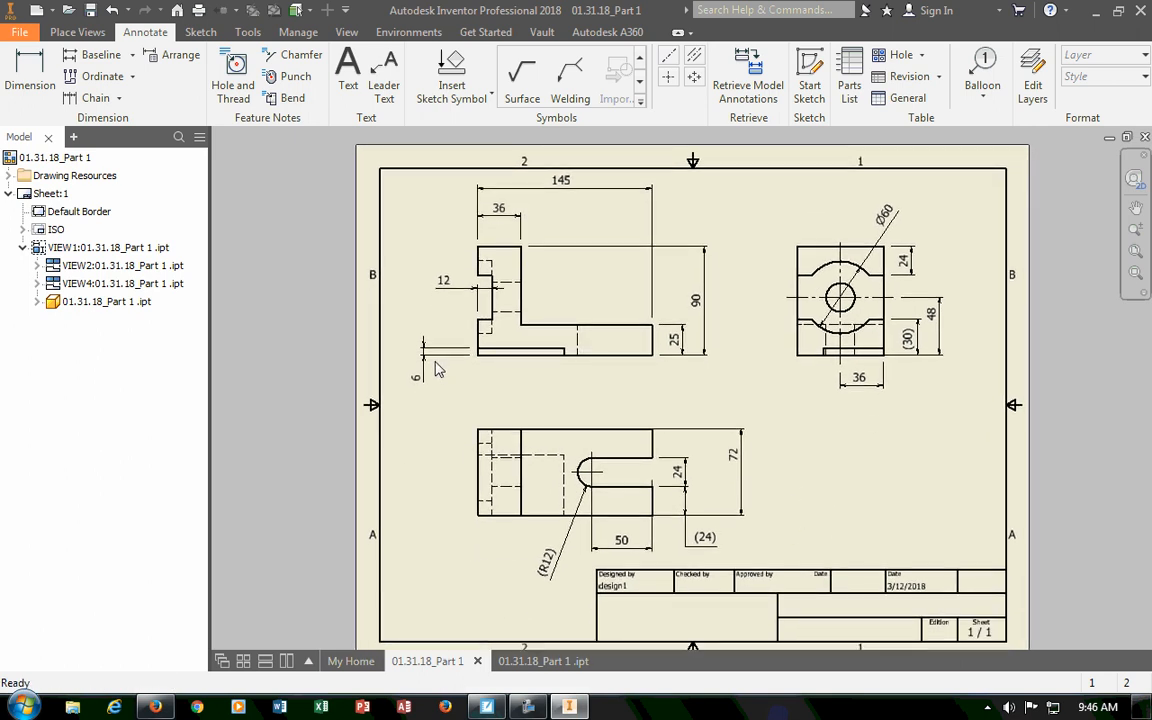
Move the 6 dimension closer to the front view, placing its text on a horizontal leader below the dimension line.
{"action": "scroll", "coordinate": [436, 370], "scroll_direction": "down", "scroll_amount": 3}
{"action": "mouse_move", "coordinate": [400, 390]}
{"action": "left_mouse_down"}
{"action": "mouse_move", "coordinate": [437, 398]}
{"action": "mouse_move", "coordinate": [381, 398]}
{"action": "left_mouse_up"}
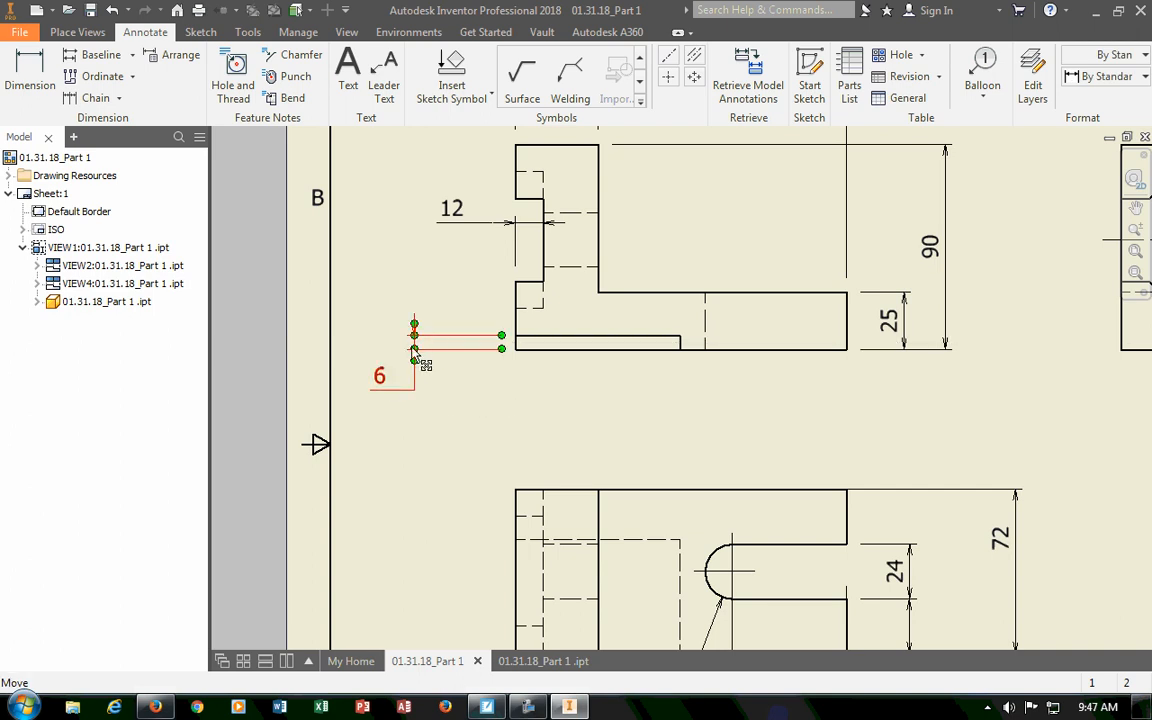
{"action": "left_click_drag", "start_coordinate": [414, 354], "coordinate": [424, 391]}
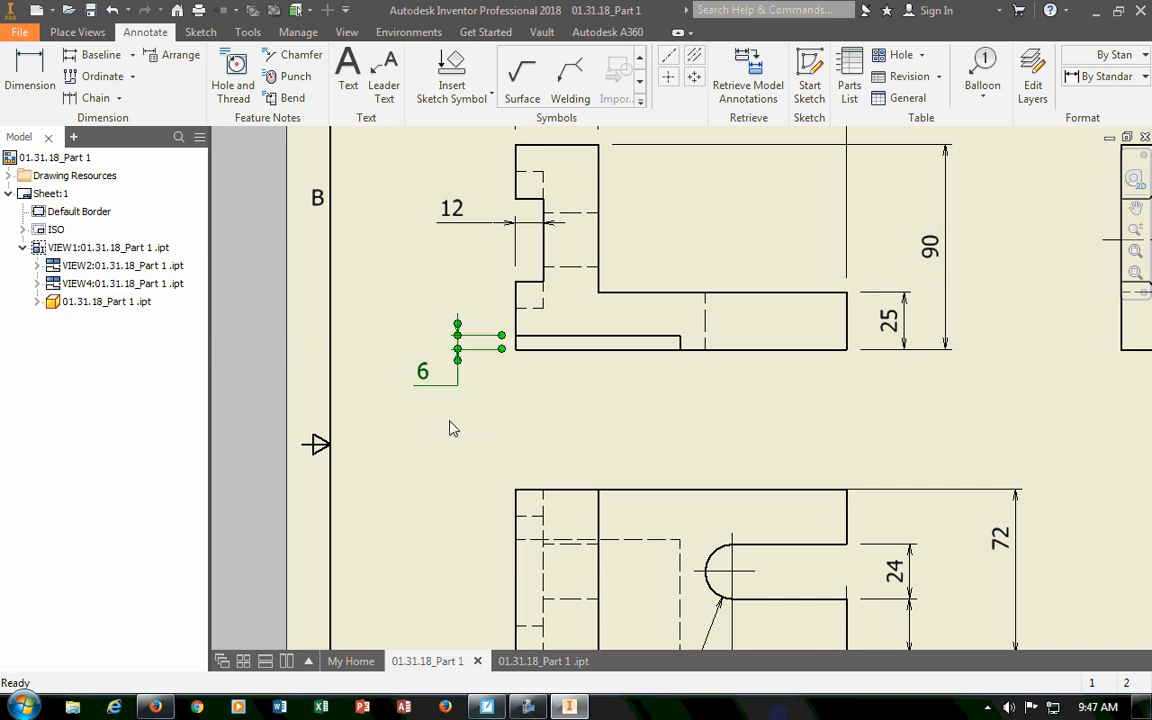
{"action": "left_click", "coordinate": [822, 459]}
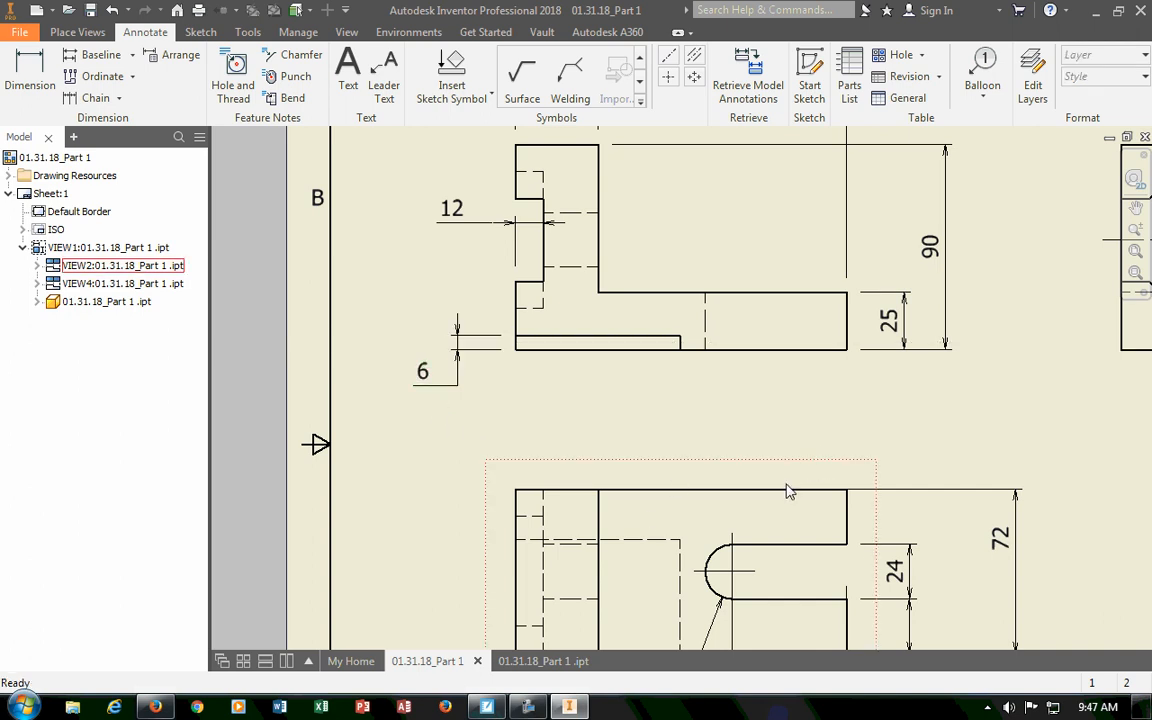
Move the top view's overall 72 dimension closer to the view, just outside the 24 dimension, with its text centered.
{"action": "scroll", "coordinate": [787, 482], "scroll_direction": "down", "scroll_amount": 2}
{"action": "scroll", "coordinate": [789, 478], "scroll_direction": "down", "scroll_amount": 2}
{"action": "scroll", "coordinate": [789, 477], "scroll_direction": "up", "scroll_amount": 5}
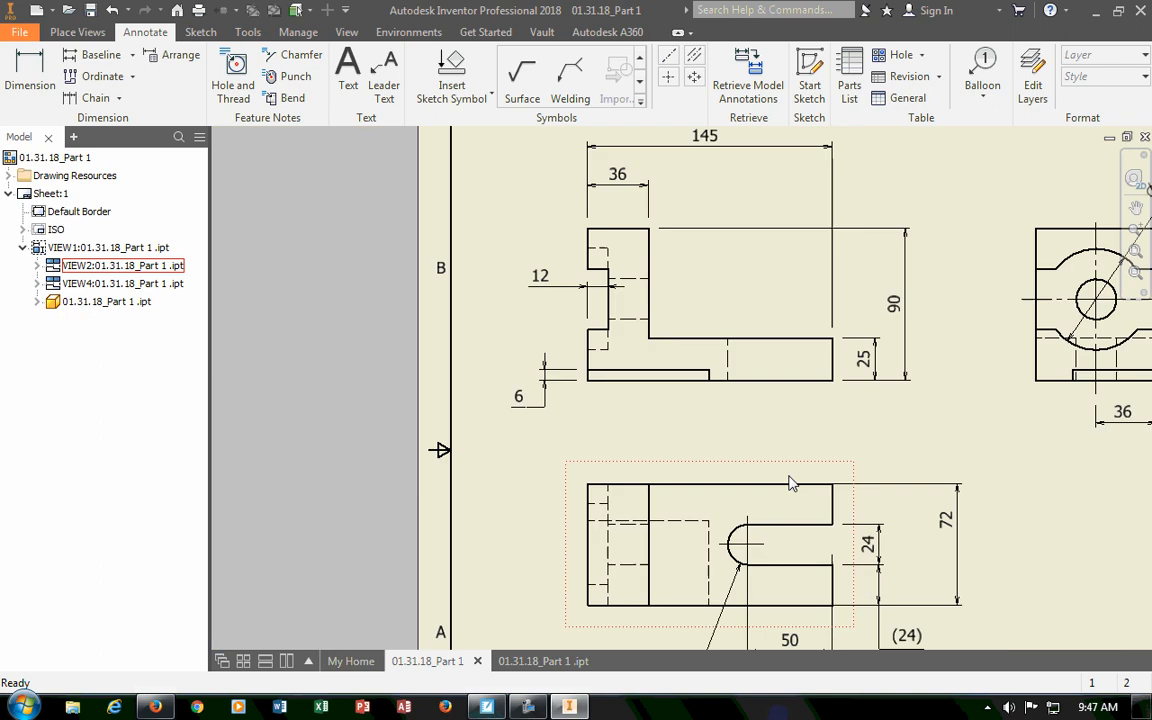
{"action": "scroll", "coordinate": [789, 482], "scroll_direction": "up", "scroll_amount": 3}
{"action": "middle_click_drag", "start_coordinate": [904, 504], "coordinate": [784, 473]}
{"action": "scroll", "coordinate": [704, 485], "scroll_direction": "down", "scroll_amount": 2}
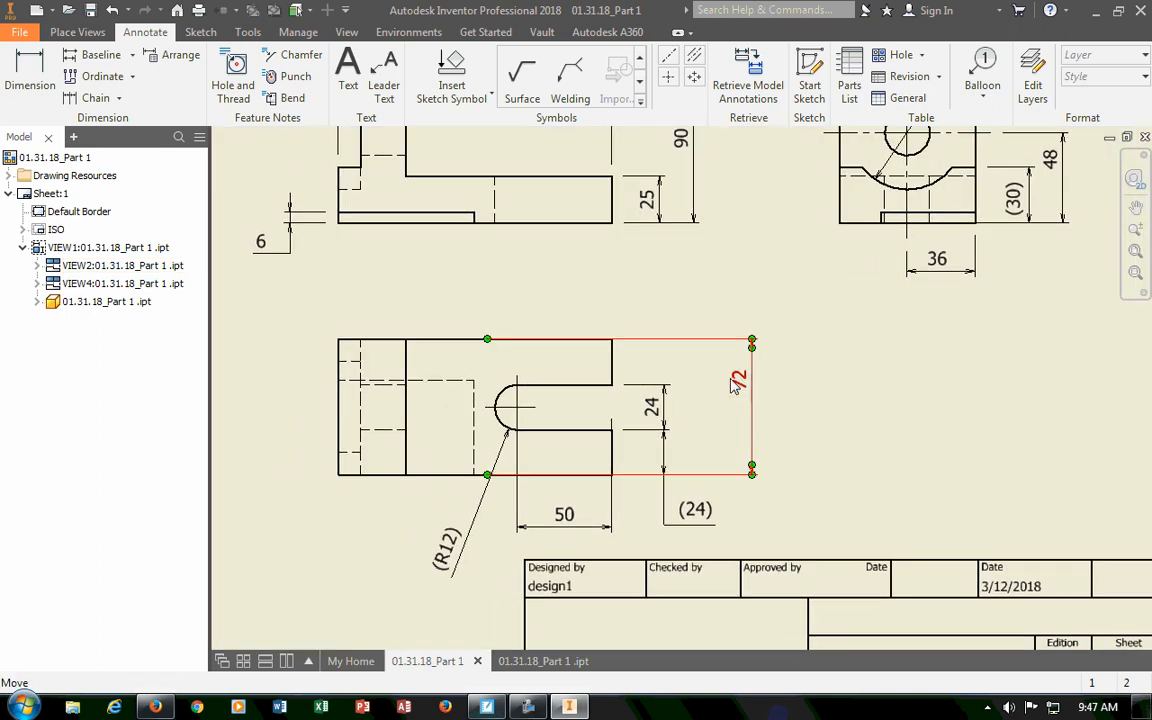
{"action": "left_click_drag", "start_coordinate": [735, 385], "coordinate": [706, 418]}
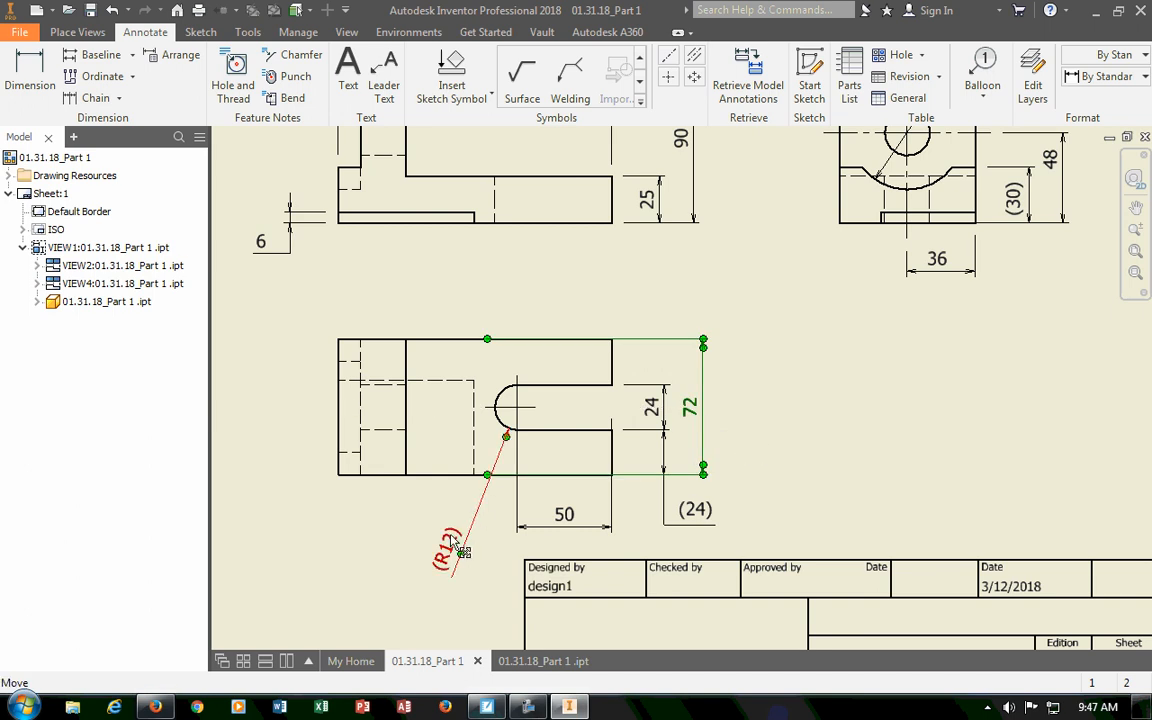
Move the R12 dimension text above the top view, right of the slot center, with its leader running through the arc's center.
{"action": "left_click_drag", "start_coordinate": [452, 550], "coordinate": [445, 320]}
{"action": "scroll", "coordinate": [518, 421], "scroll_direction": "down", "scroll_amount": 4}
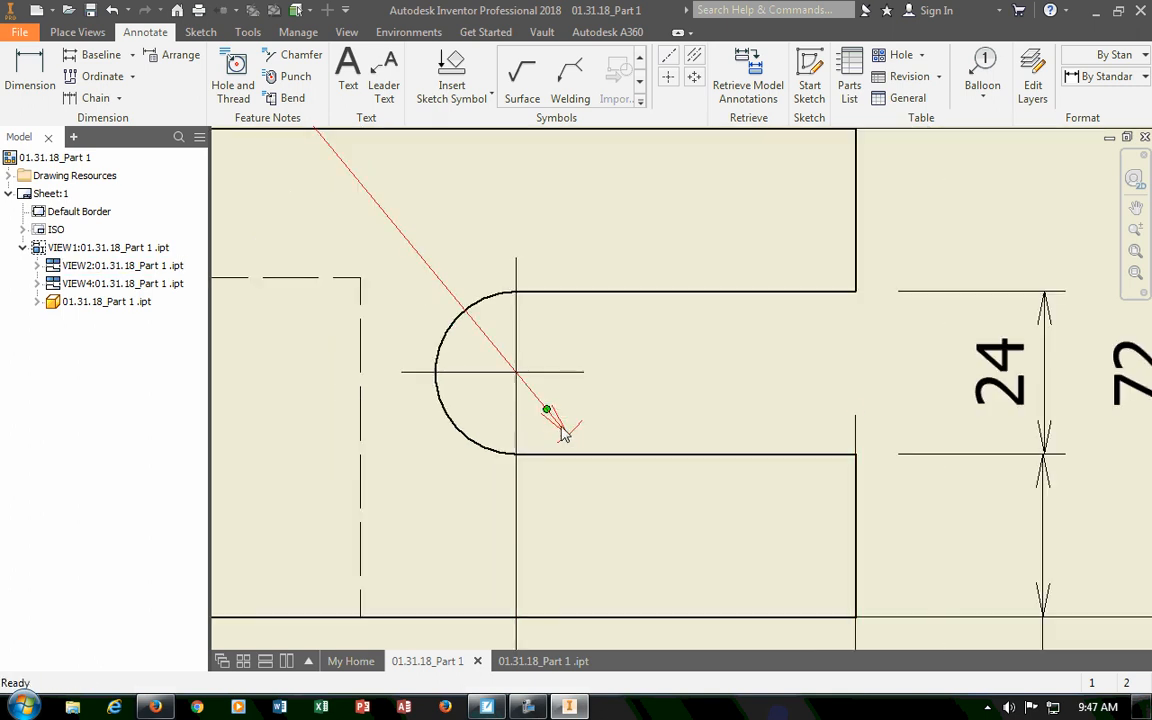
{"action": "scroll", "coordinate": [563, 432], "scroll_direction": "up", "scroll_amount": 4}
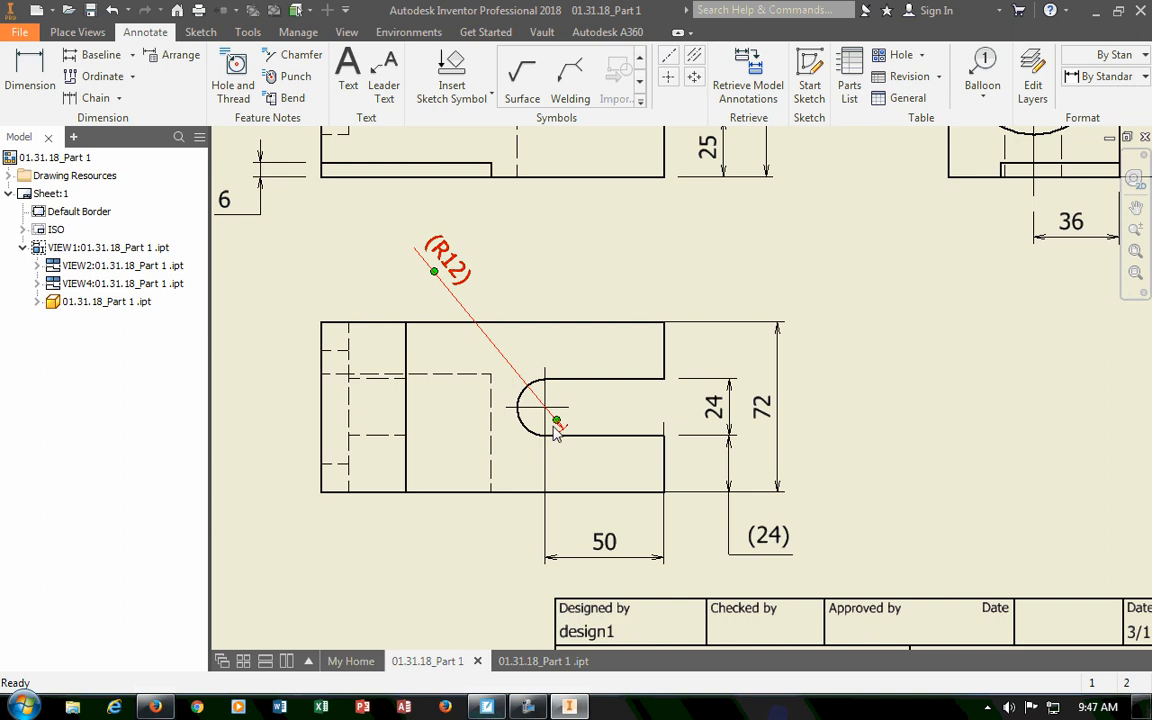
{"action": "left_click_drag", "start_coordinate": [436, 280], "coordinate": [639, 295]}
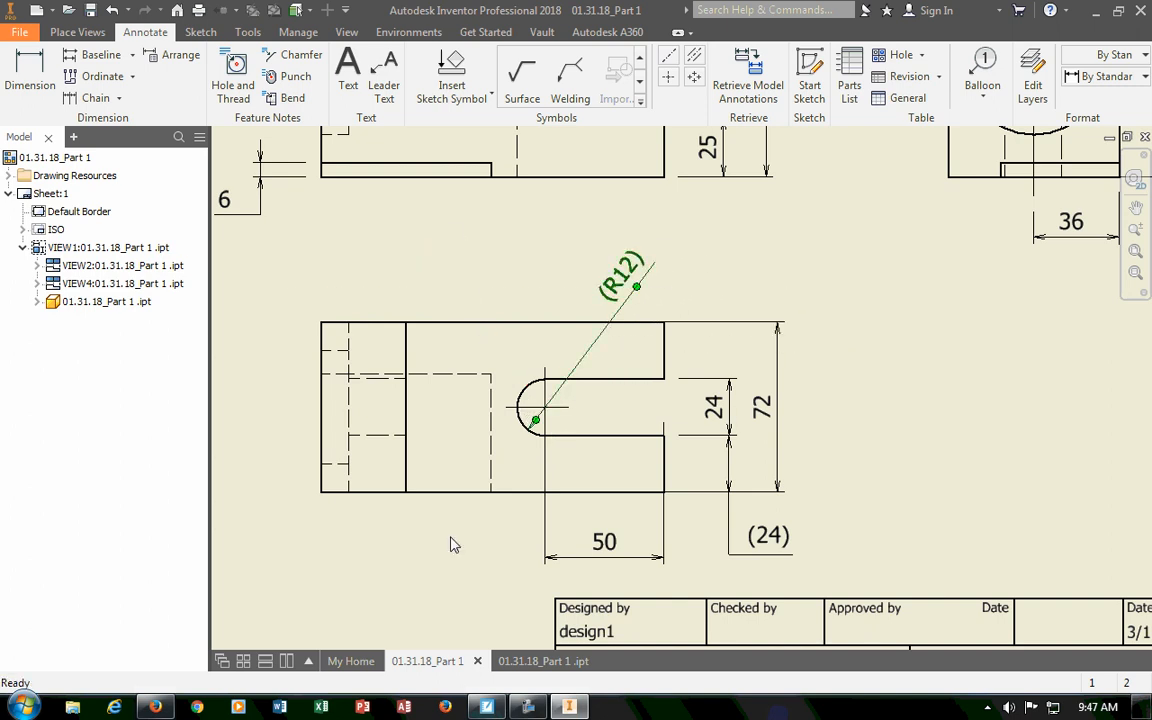
{"action": "left_click", "coordinate": [386, 565]}
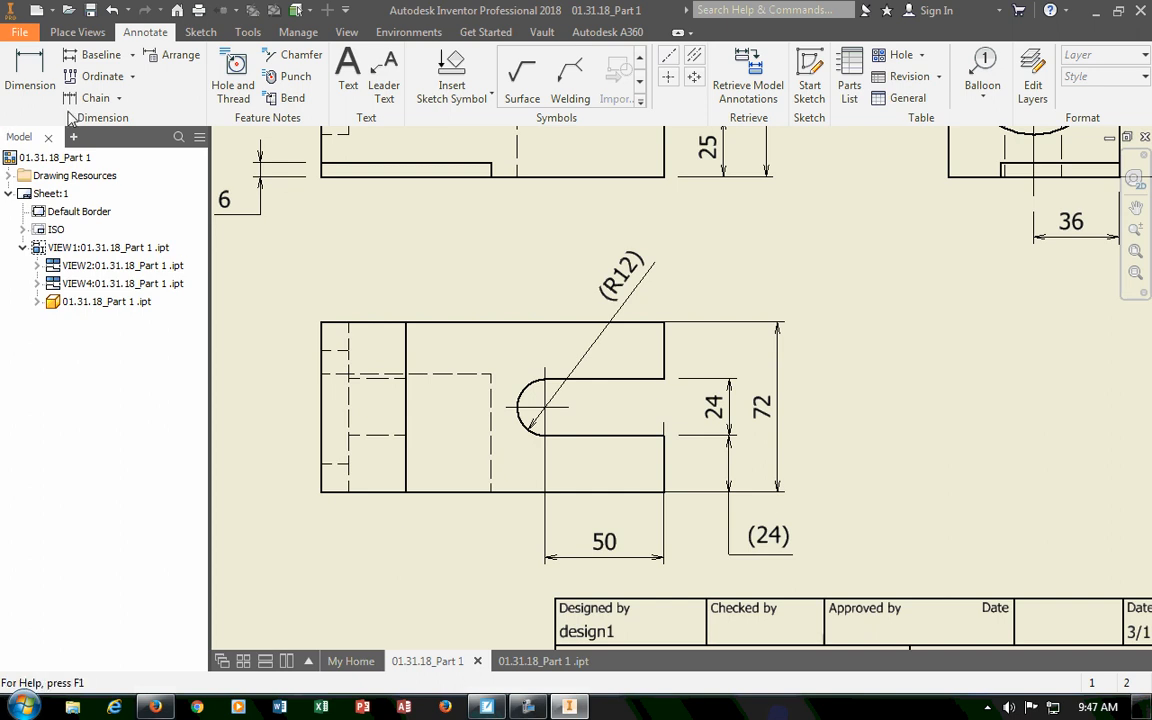
Retrieve the 50 and 72 model dimensions of the hidden recess for the top view.
{"action": "left_click", "coordinate": [456, 344]}
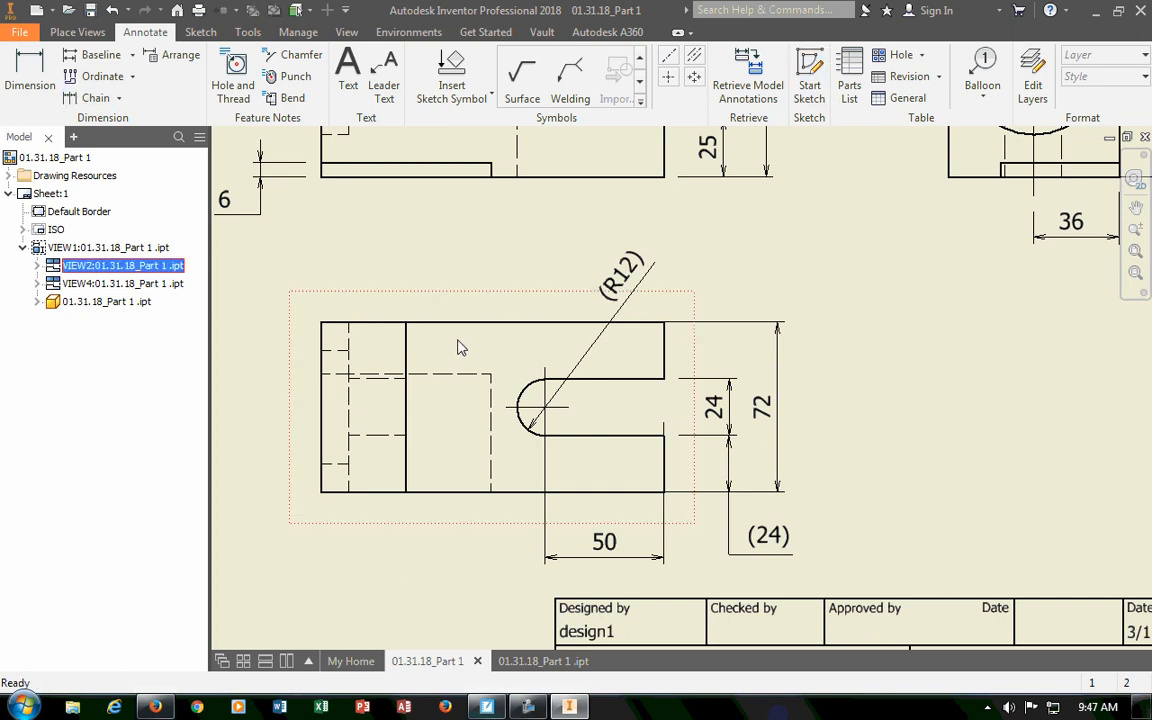
{"action": "left_click", "coordinate": [748, 80]}
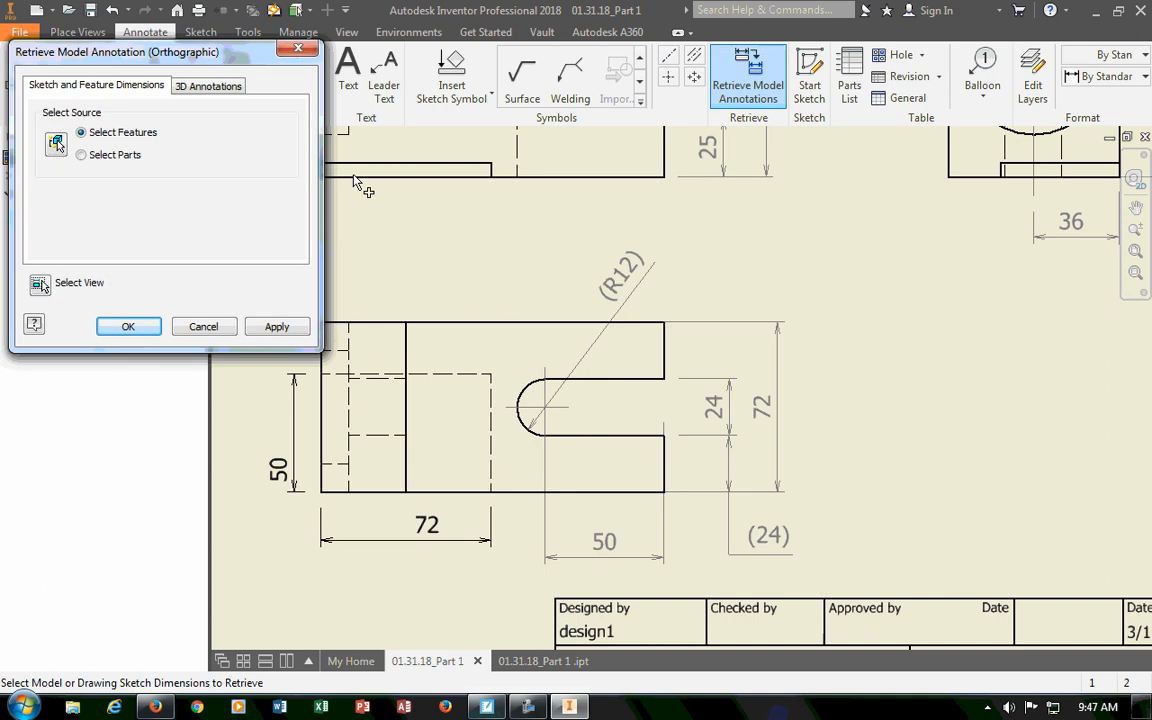
{"action": "left_click", "coordinate": [277, 327]}
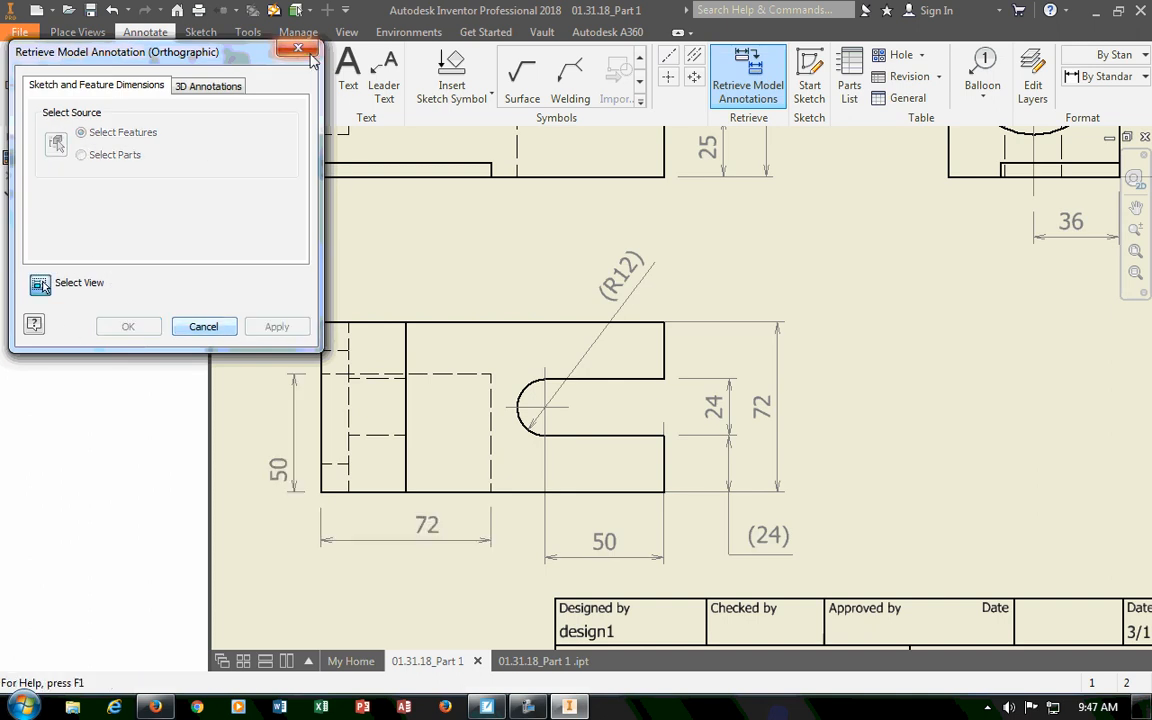
{"action": "left_click", "coordinate": [203, 326]}
{"action": "scroll", "coordinate": [362, 520], "scroll_direction": "up", "scroll_amount": 3}
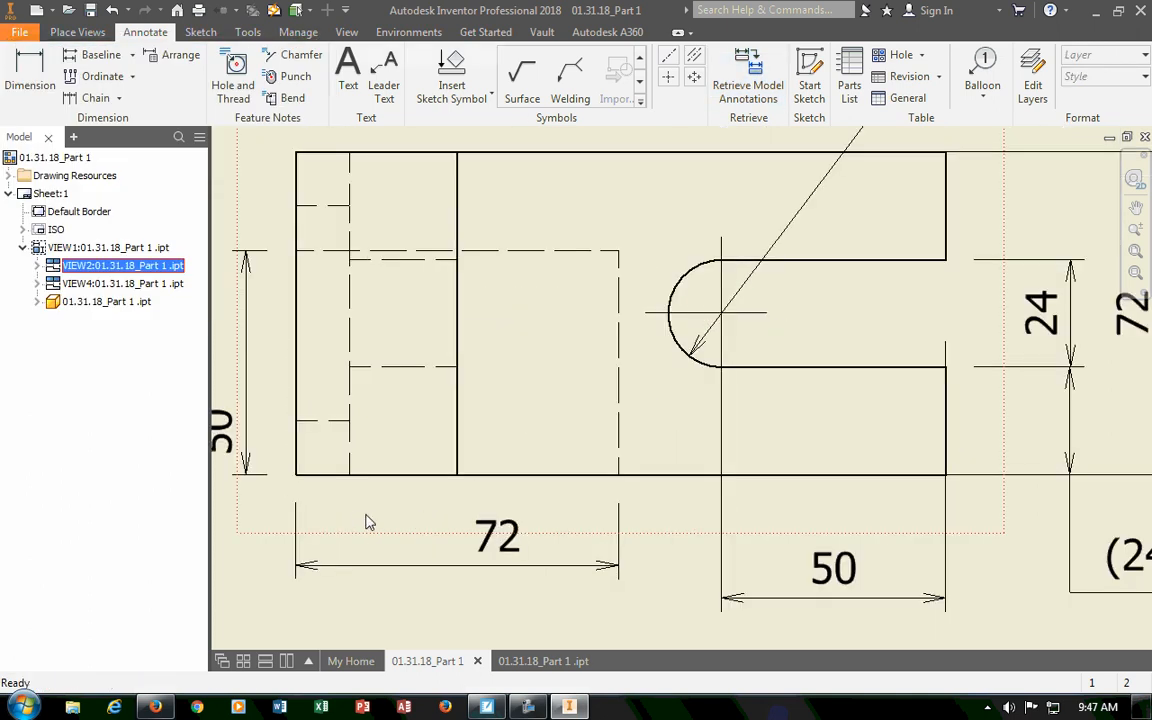
{"action": "scroll", "coordinate": [370, 525], "scroll_direction": "down", "scroll_amount": 5}
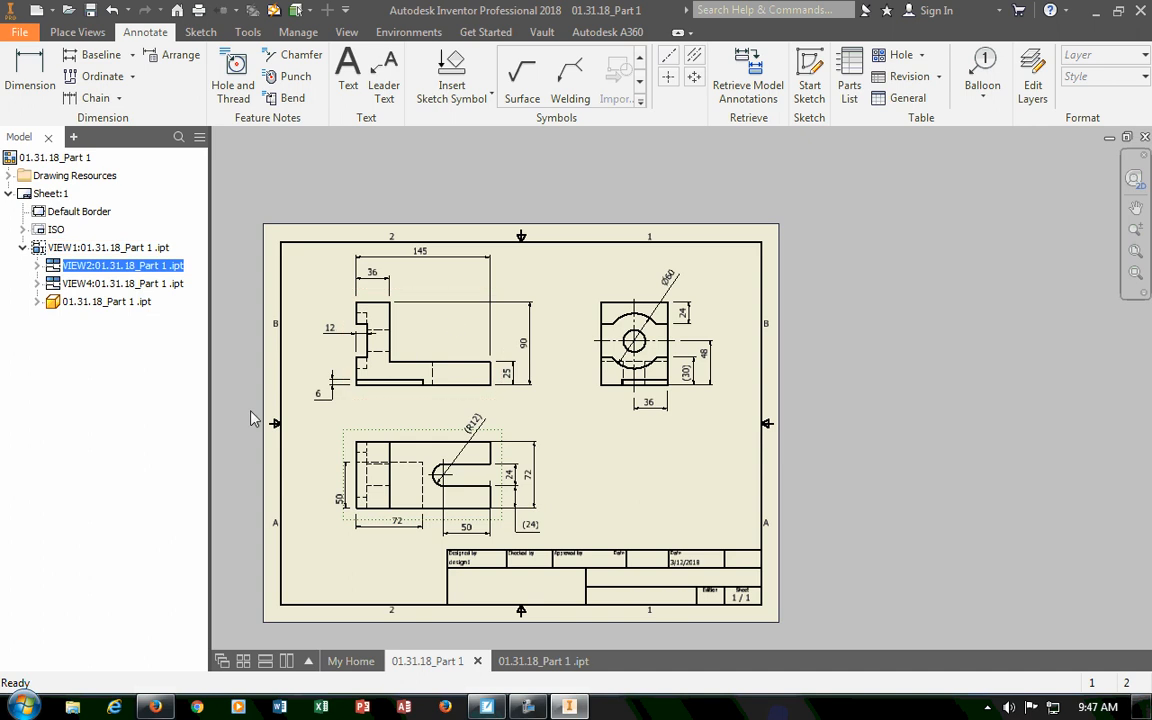
Position the recess's 50 dimension left of the top view with centered text, and its 72 dimension closer below the view.
{"action": "scroll", "coordinate": [318, 519], "scroll_direction": "up", "scroll_amount": 3}
{"action": "left_click_drag", "start_coordinate": [407, 569], "coordinate": [400, 540]}
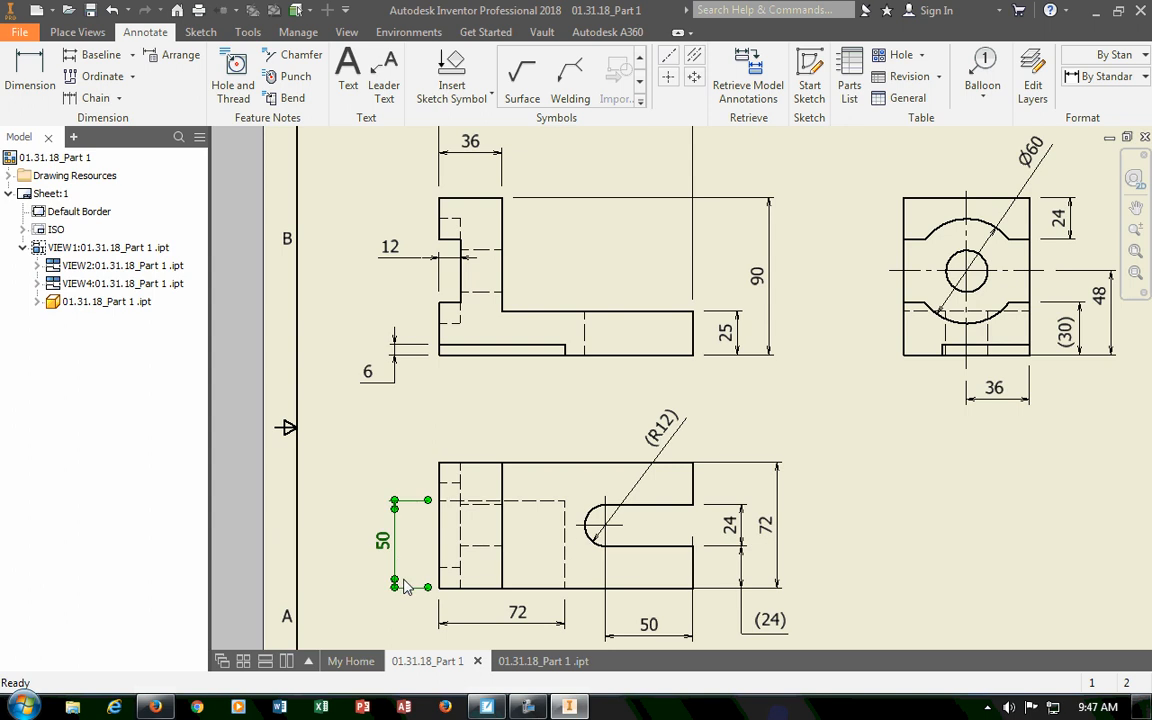
{"action": "scroll", "coordinate": [405, 588], "scroll_direction": "up", "scroll_amount": 3}
{"action": "scroll", "coordinate": [458, 620], "scroll_direction": "down", "scroll_amount": 4}
{"action": "middle_click_drag", "start_coordinate": [450, 612], "coordinate": [482, 487]}
{"action": "mouse_move", "coordinate": [464, 460]}
{"action": "left_mouse_down"}
{"action": "mouse_move", "coordinate": [452, 492]}
{"action": "mouse_move", "coordinate": [452, 477]}
{"action": "left_mouse_up"}
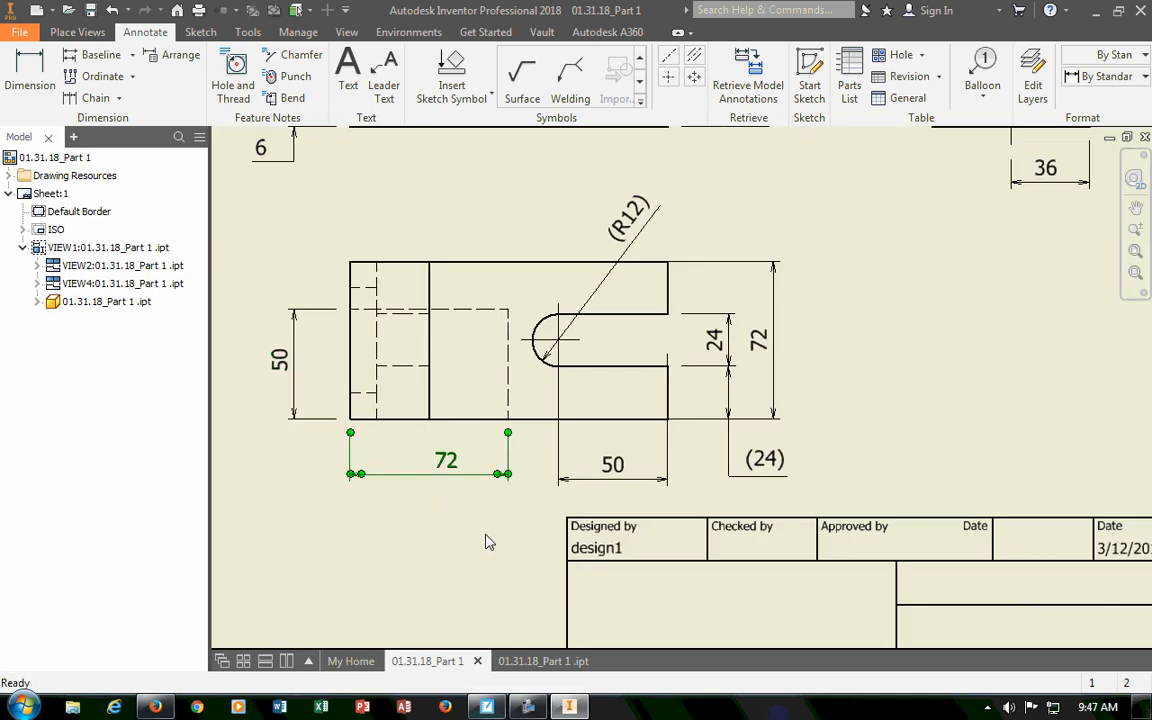
Start the slot's 50 dimension's left extension line below the top view, and extend the slot's center mark past all four view edges.
{"action": "mouse_move", "coordinate": [613, 484]}
{"action": "left_mouse_down"}
{"action": "mouse_move", "coordinate": [613, 463]}
{"action": "mouse_move", "coordinate": [614, 480]}
{"action": "left_mouse_up"}
{"action": "left_click_drag", "start_coordinate": [558, 353], "coordinate": [558, 440]}
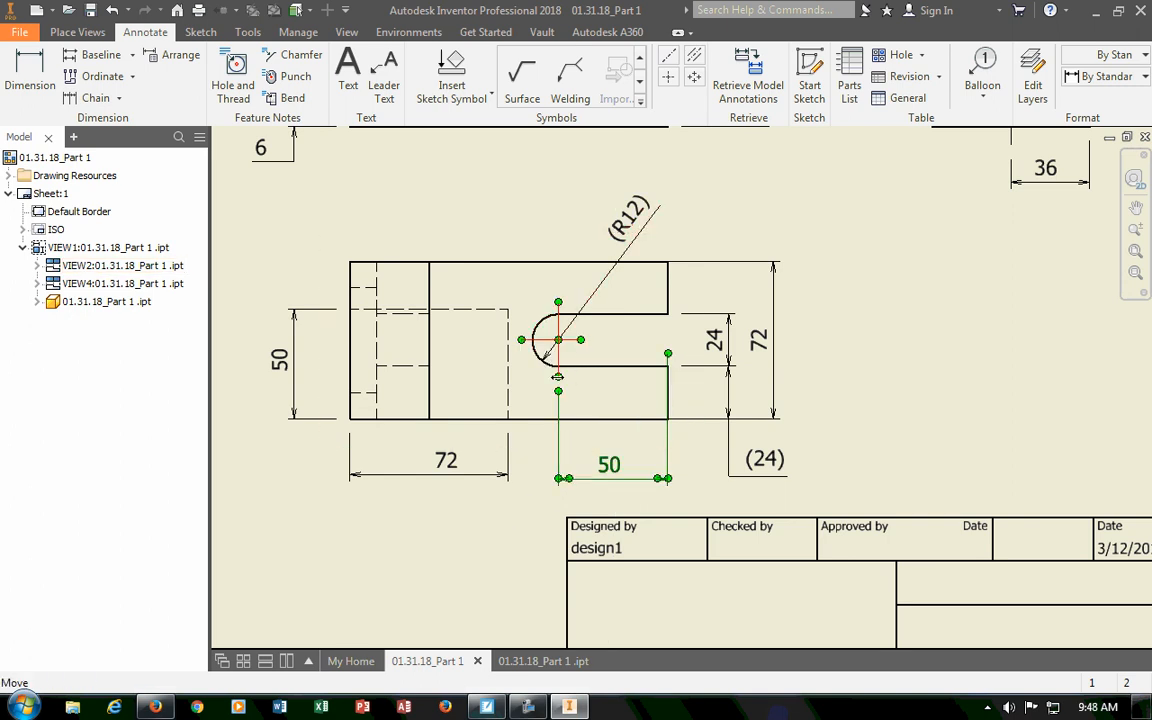
{"action": "left_click_drag", "start_coordinate": [557, 377], "coordinate": [553, 433]}
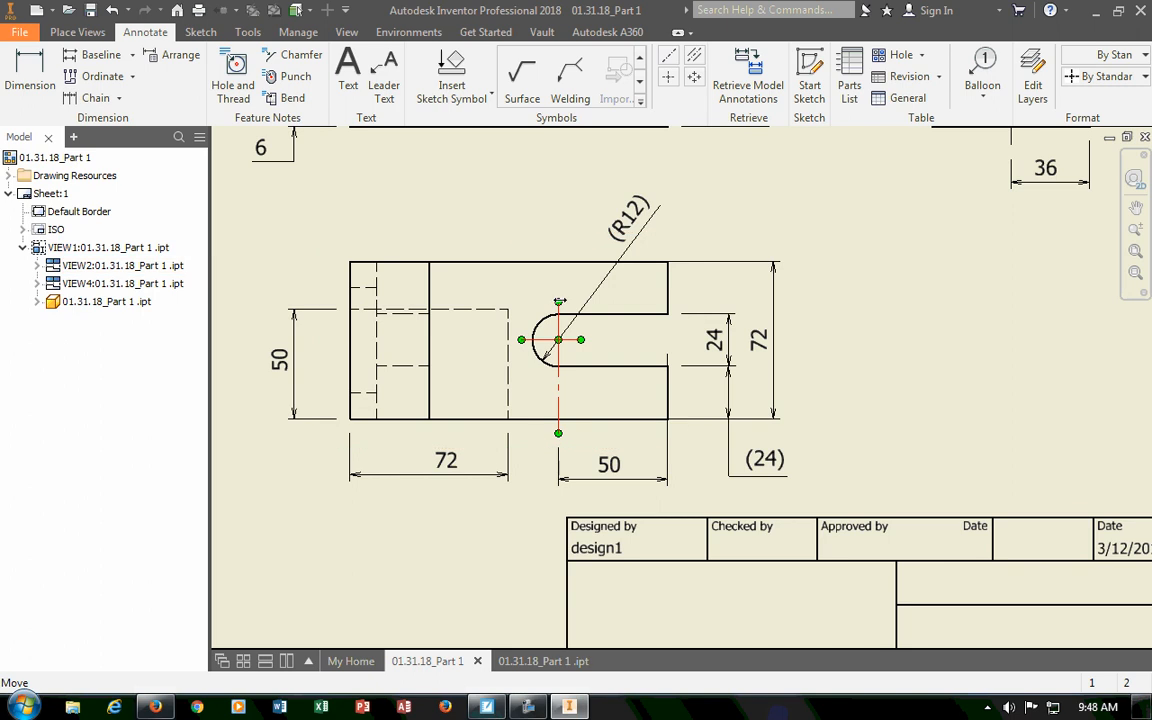
{"action": "left_click_drag", "start_coordinate": [559, 300], "coordinate": [558, 246]}
{"action": "left_click_drag", "start_coordinate": [581, 340], "coordinate": [695, 344]}
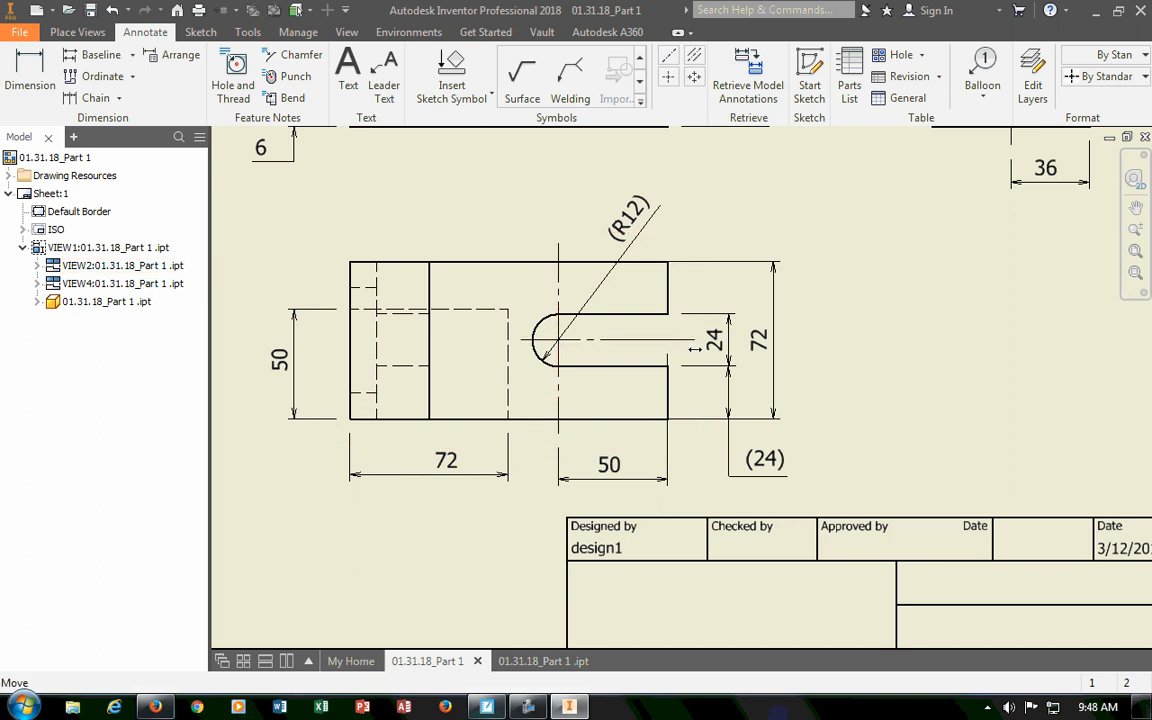
{"action": "left_click", "coordinate": [490, 341]}
{"action": "left_click_drag", "start_coordinate": [481, 340], "coordinate": [324, 345]}
Start the slot's 50 dimension's right extension line below the top view, and both overall 72 extension lines beyond its right edge.
{"action": "left_click", "coordinate": [612, 480]}
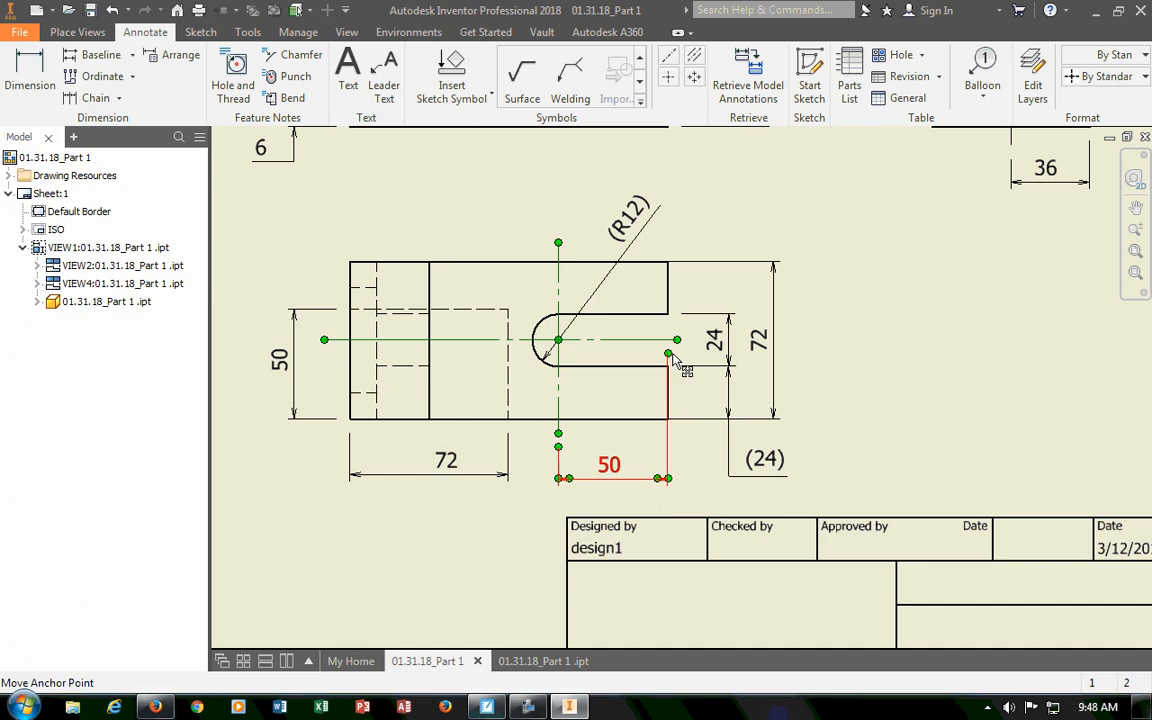
{"action": "left_click_drag", "start_coordinate": [669, 355], "coordinate": [669, 419]}
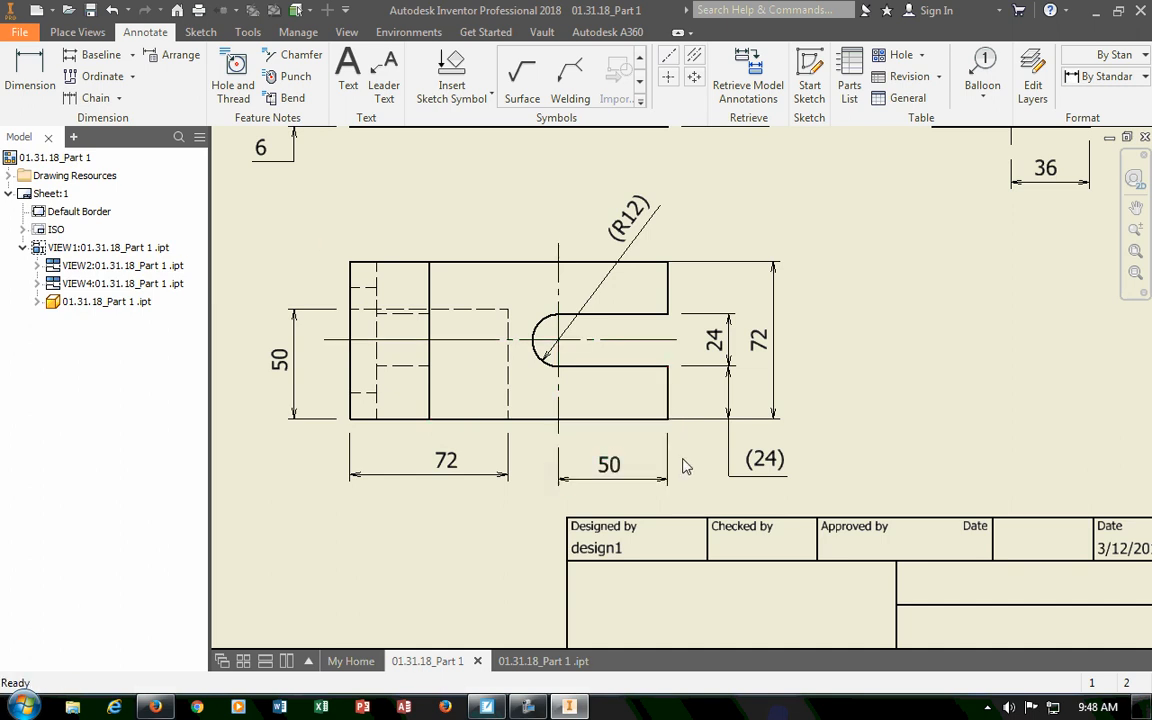
{"action": "left_click", "coordinate": [550, 418]}
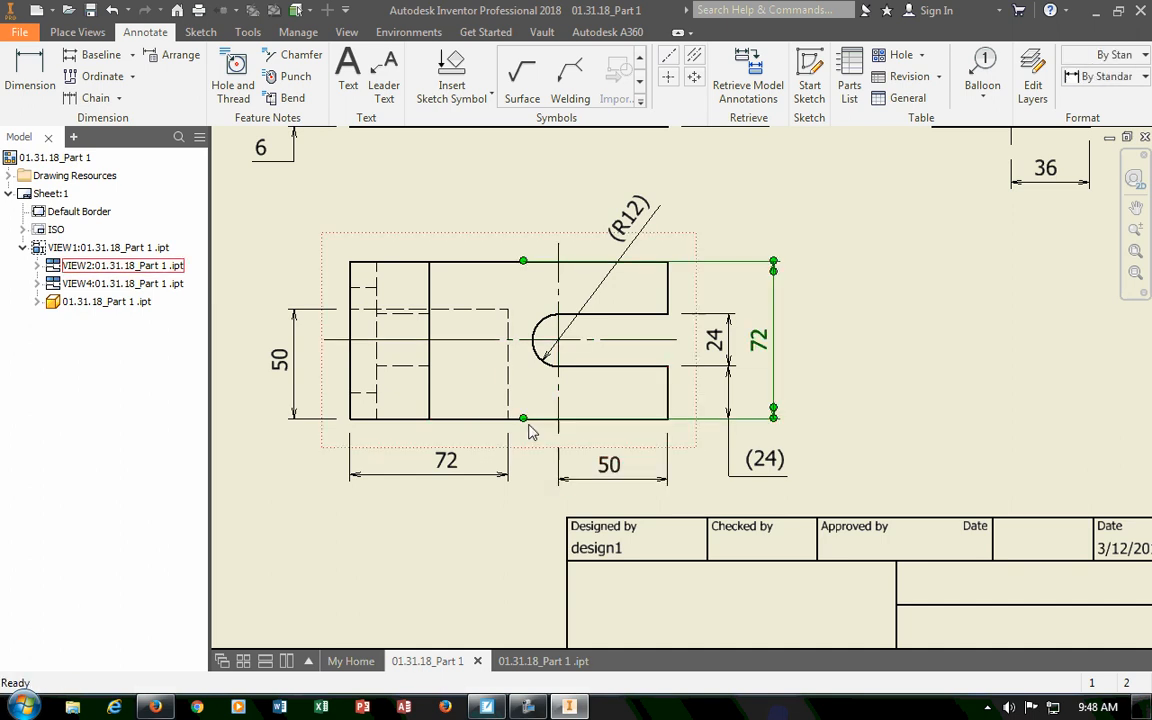
{"action": "left_click_drag", "start_coordinate": [523, 419], "coordinate": [681, 418]}
{"action": "left_click_drag", "start_coordinate": [523, 262], "coordinate": [681, 261]}
{"action": "left_click", "coordinate": [858, 389]}
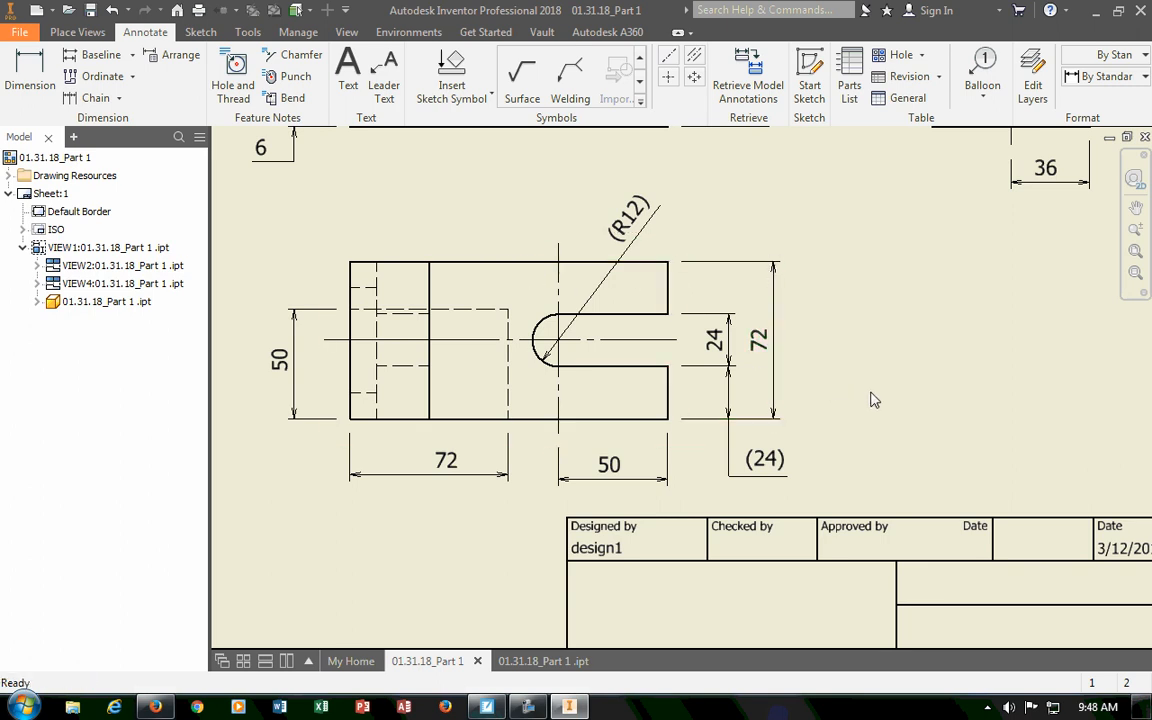
Dock the drawing window beside the browser's isometric reference sketch and compare the dimensions of both.
{"action": "scroll", "coordinate": [843, 437], "scroll_direction": "up", "scroll_amount": 4}
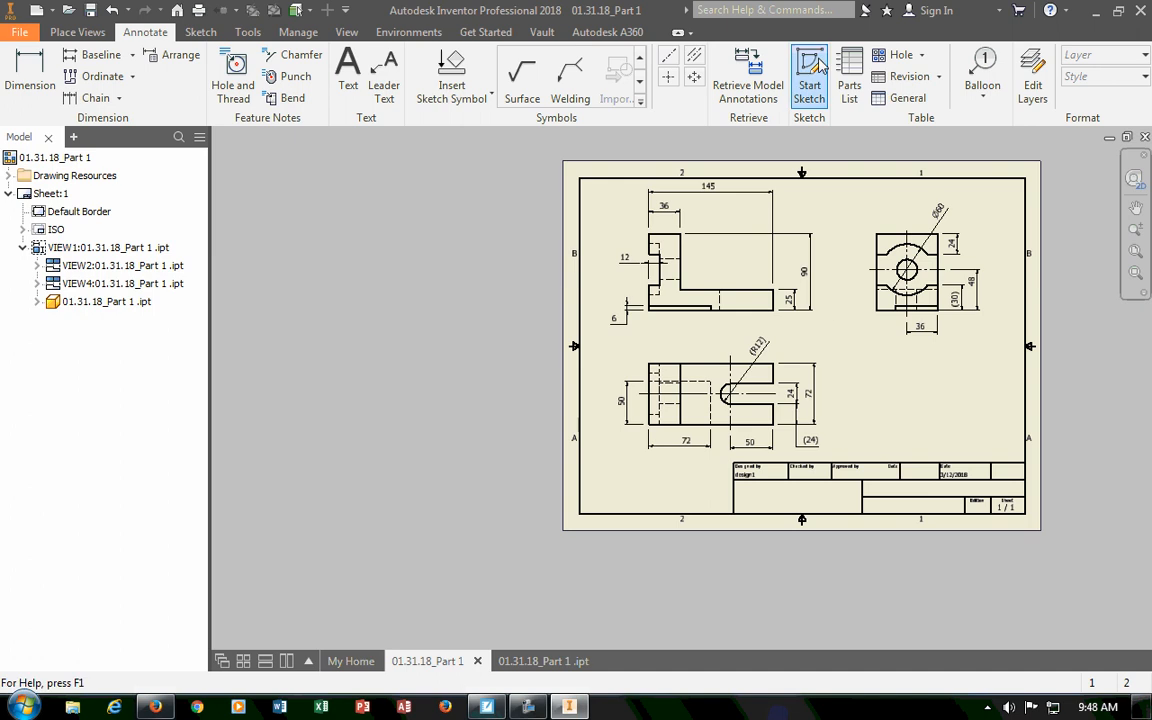
{"action": "left_click_drag", "start_coordinate": [675, 13], "coordinate": [5, 480]}
{"action": "left_click_drag", "start_coordinate": [575, 370], "coordinate": [800, 370]}
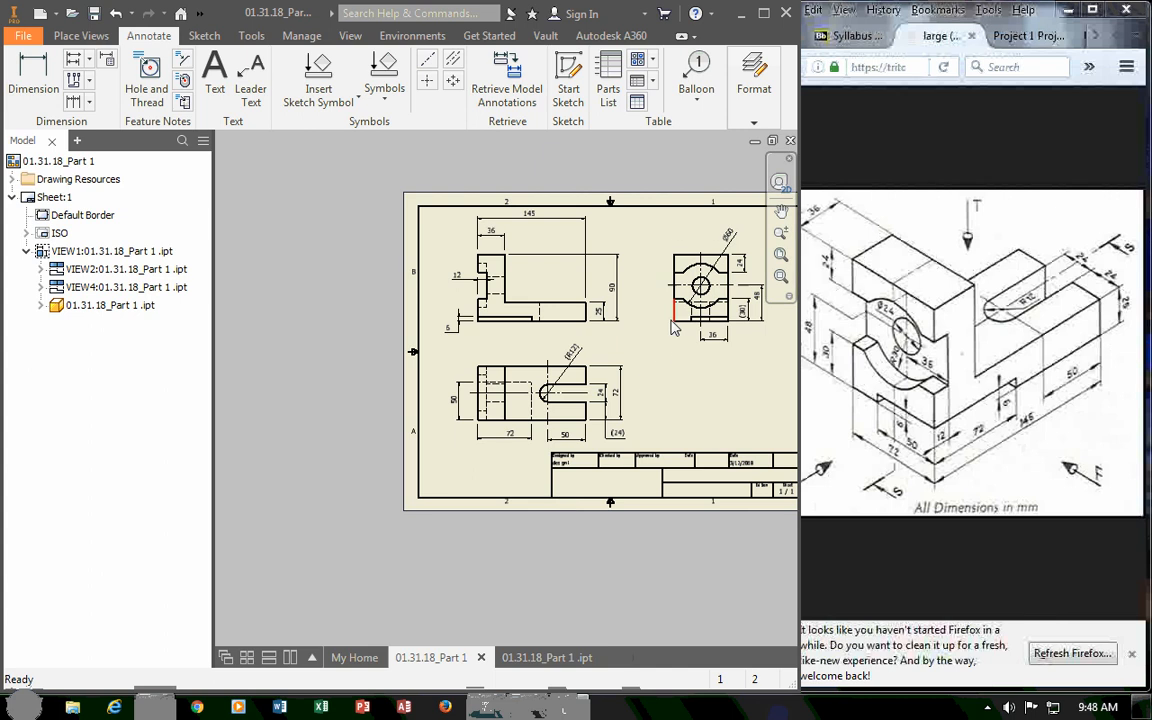
{"action": "scroll", "coordinate": [715, 391], "scroll_direction": "up", "scroll_amount": 5}
{"action": "scroll", "coordinate": [712, 379], "scroll_direction": "down", "scroll_amount": 7}
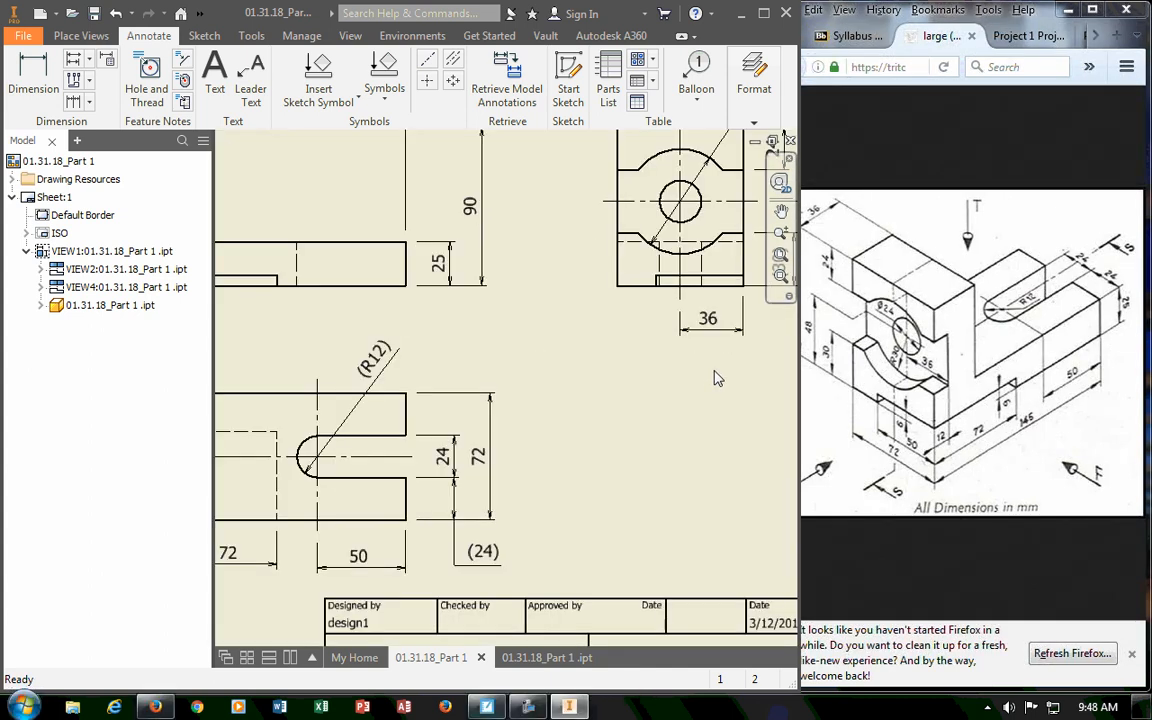
{"action": "scroll", "coordinate": [678, 404], "scroll_direction": "up", "scroll_amount": 2}
{"action": "mouse_move", "coordinate": [672, 414]}
{"action": "middle_mouse_down"}
{"action": "mouse_move", "coordinate": [609, 424]}
{"action": "mouse_move", "coordinate": [596, 414]}
{"action": "middle_mouse_up"}
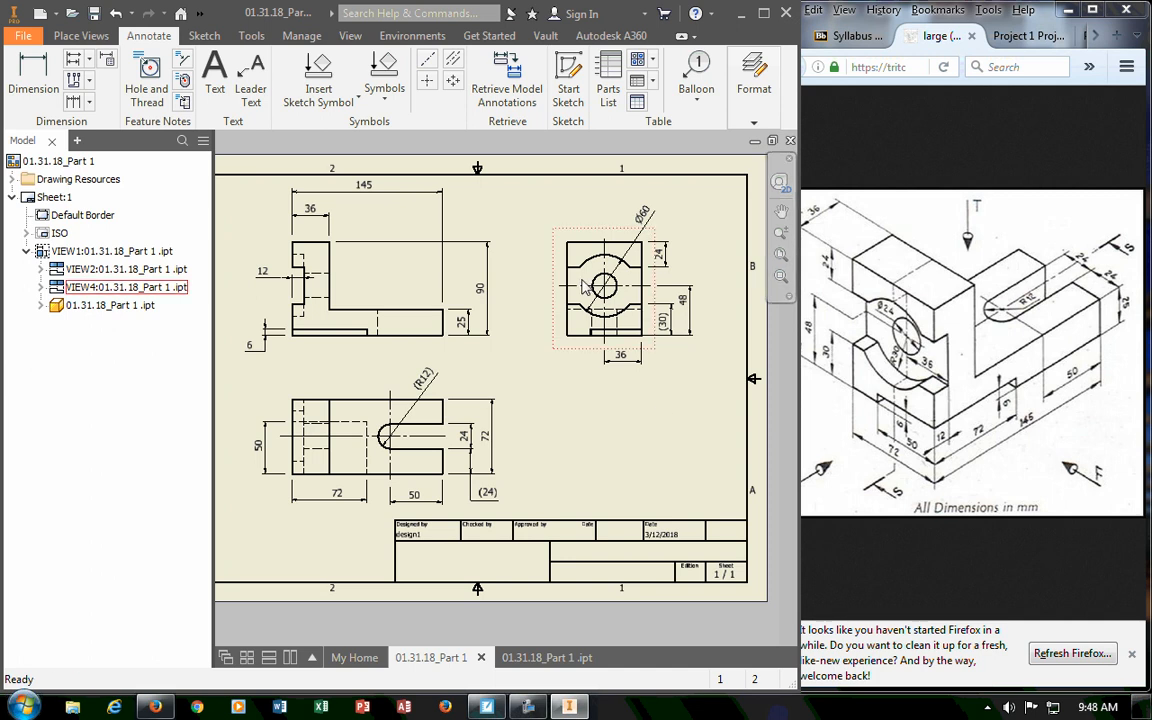
Try a Ø24 THRU hole note for the side view's center hole, placed at its upper left, and delete it.
{"action": "left_click", "coordinate": [150, 88]}
{"action": "left_click", "coordinate": [604, 285]}
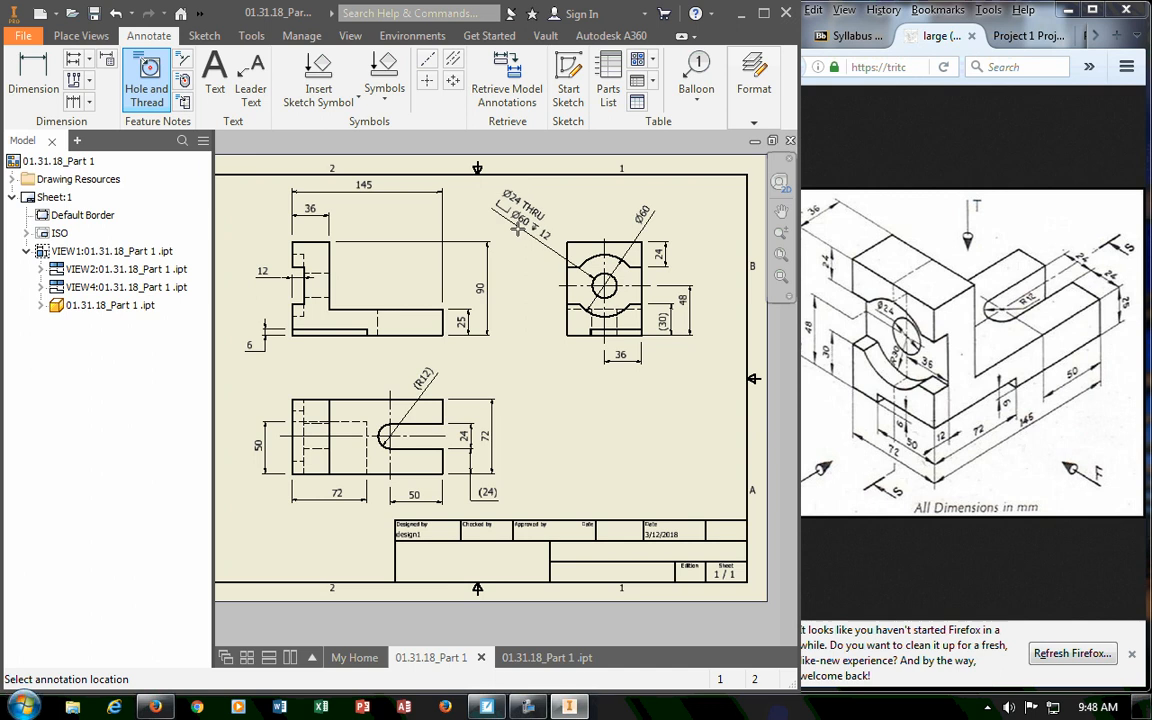
{"action": "left_click", "coordinate": [521, 233]}
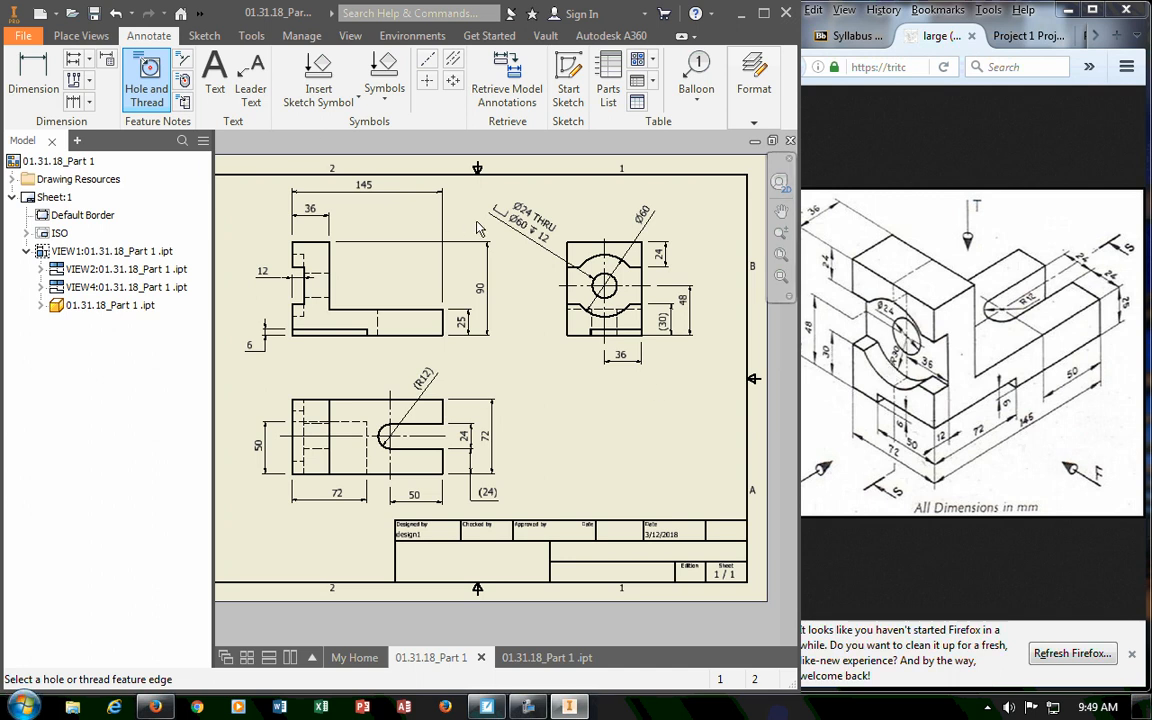
{"action": "key", "text": "Escape"}
{"action": "left_click", "coordinate": [522, 236]}
{"action": "key", "text": "Delete"}
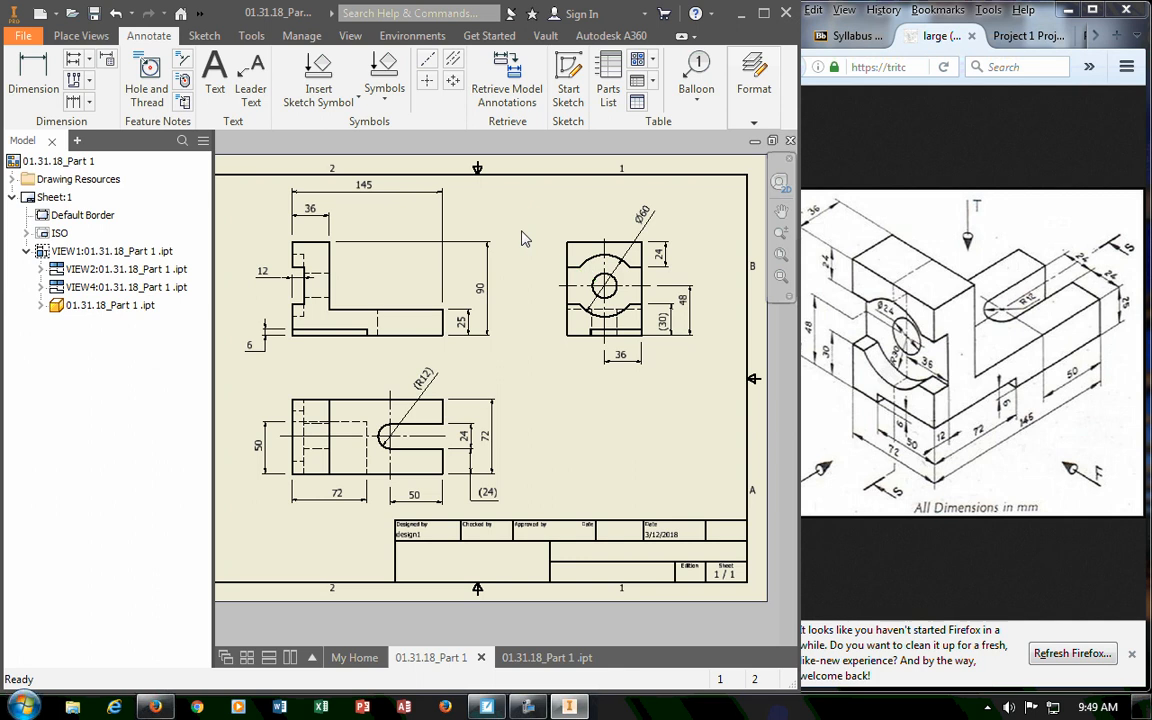
Add a Ø24 THRU diameter dimension to the side view's center hole, placed above and to the left of the view.
{"action": "left_click", "coordinate": [33, 75]}
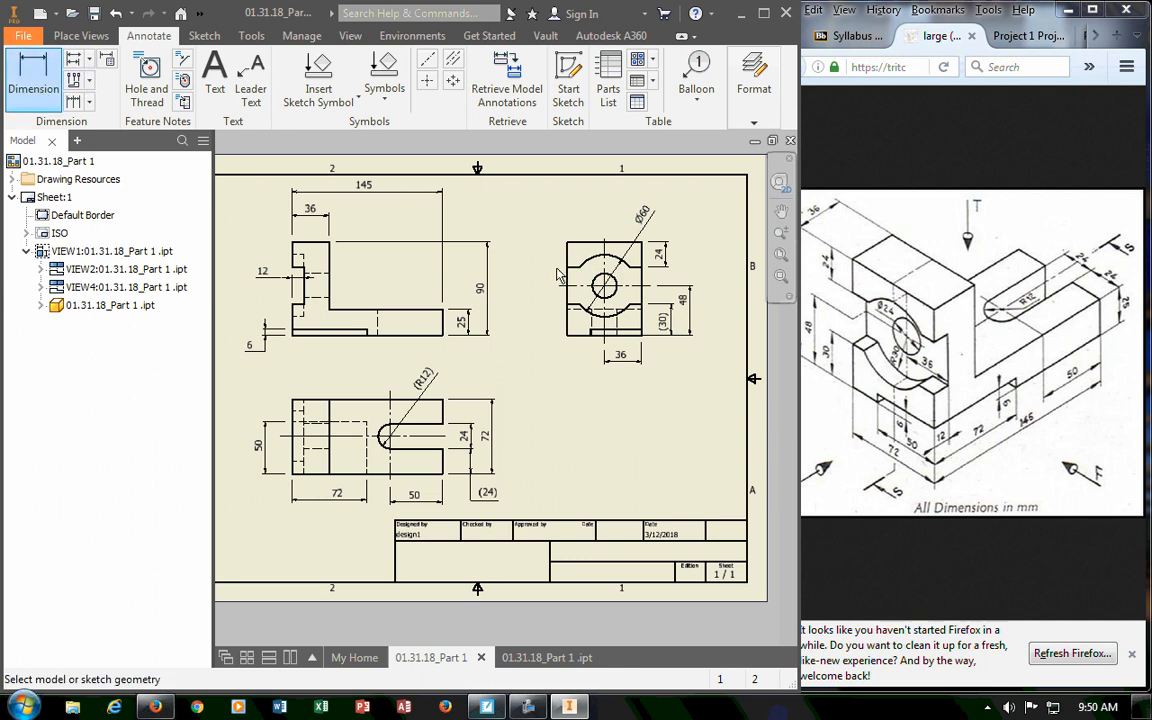
{"action": "left_click", "coordinate": [590, 274]}
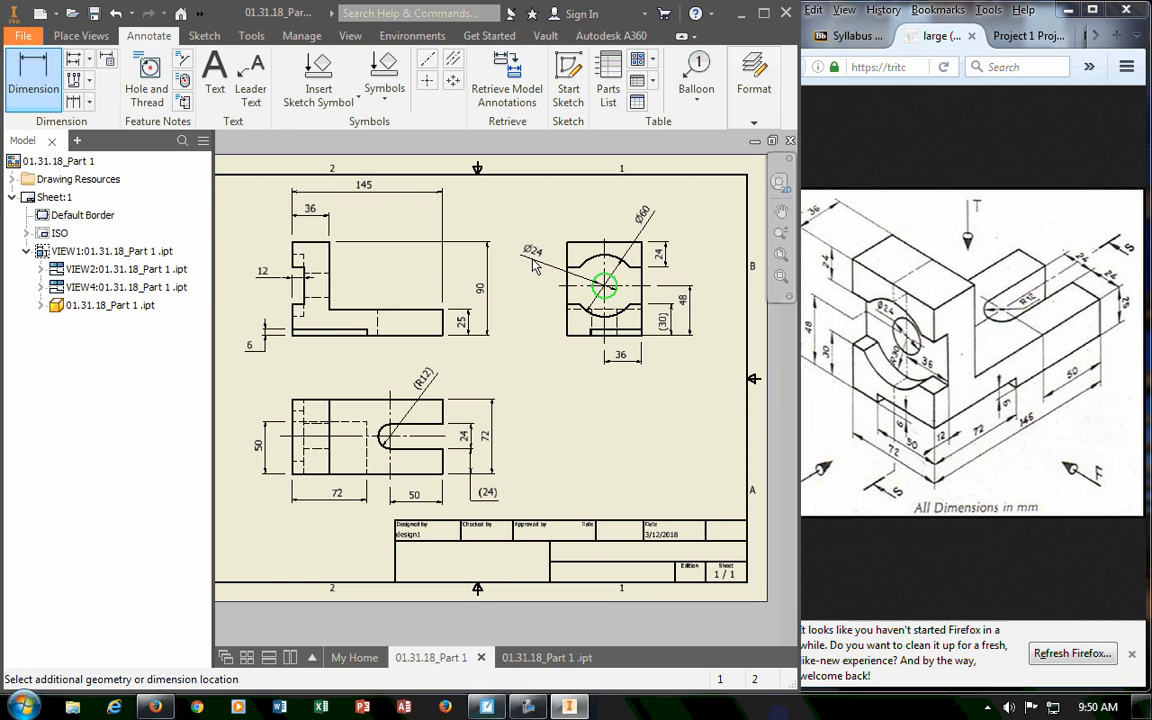
{"action": "left_click", "coordinate": [553, 247]}
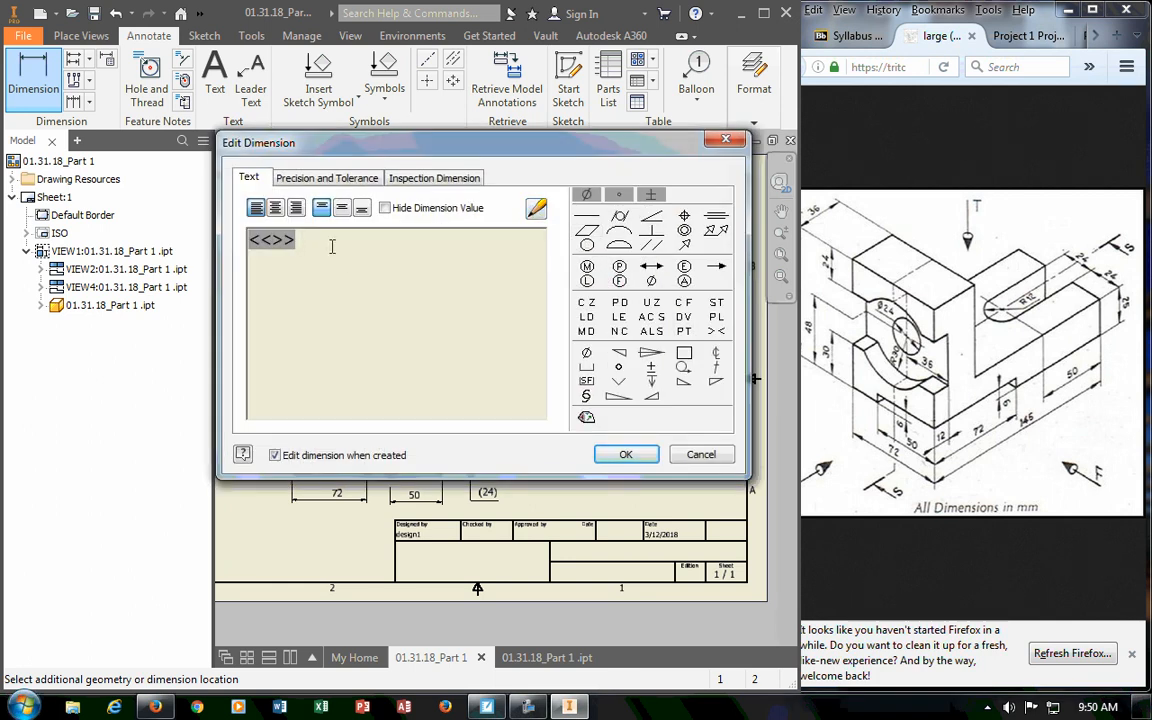
{"action": "type", "text": "THRU"}
{"action": "left_click", "coordinate": [626, 454]}
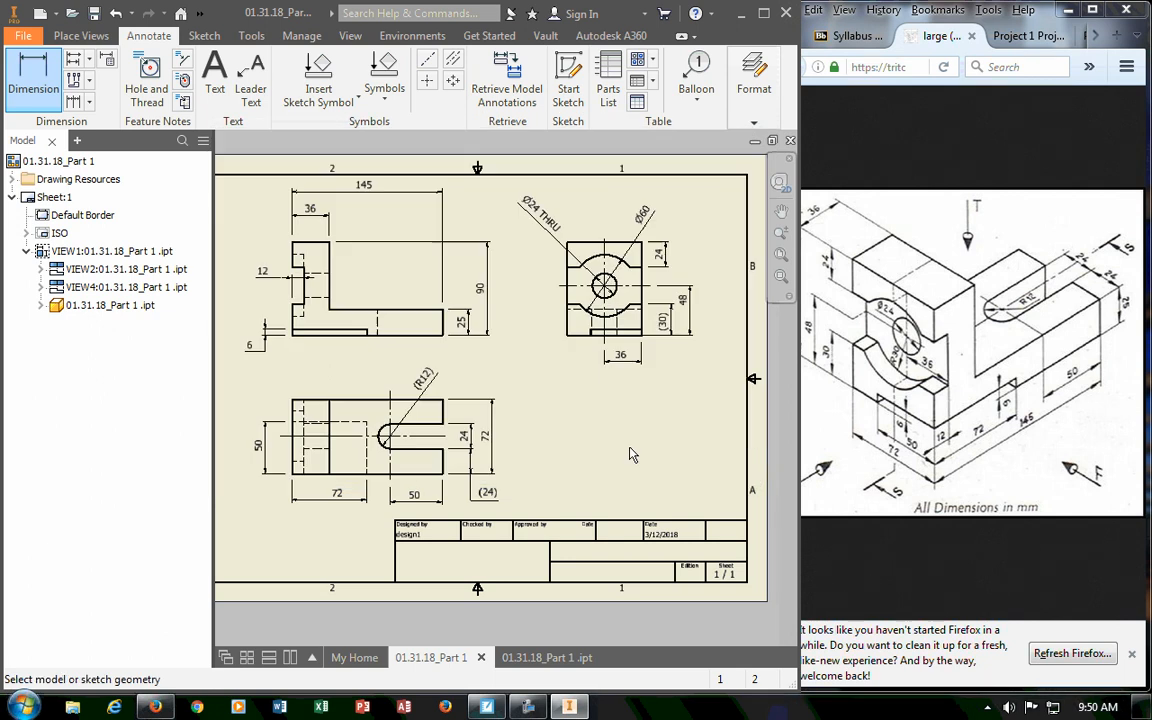
{"action": "left_click", "coordinate": [600, 257]}
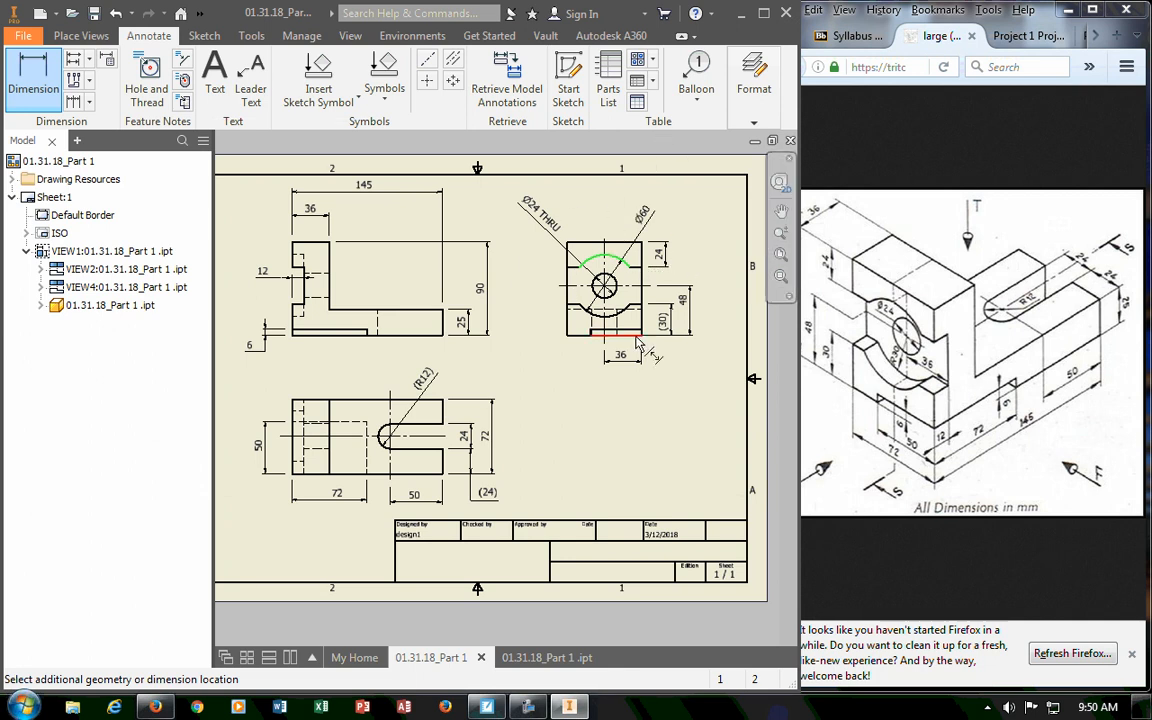
{"action": "key", "text": "Escape"}
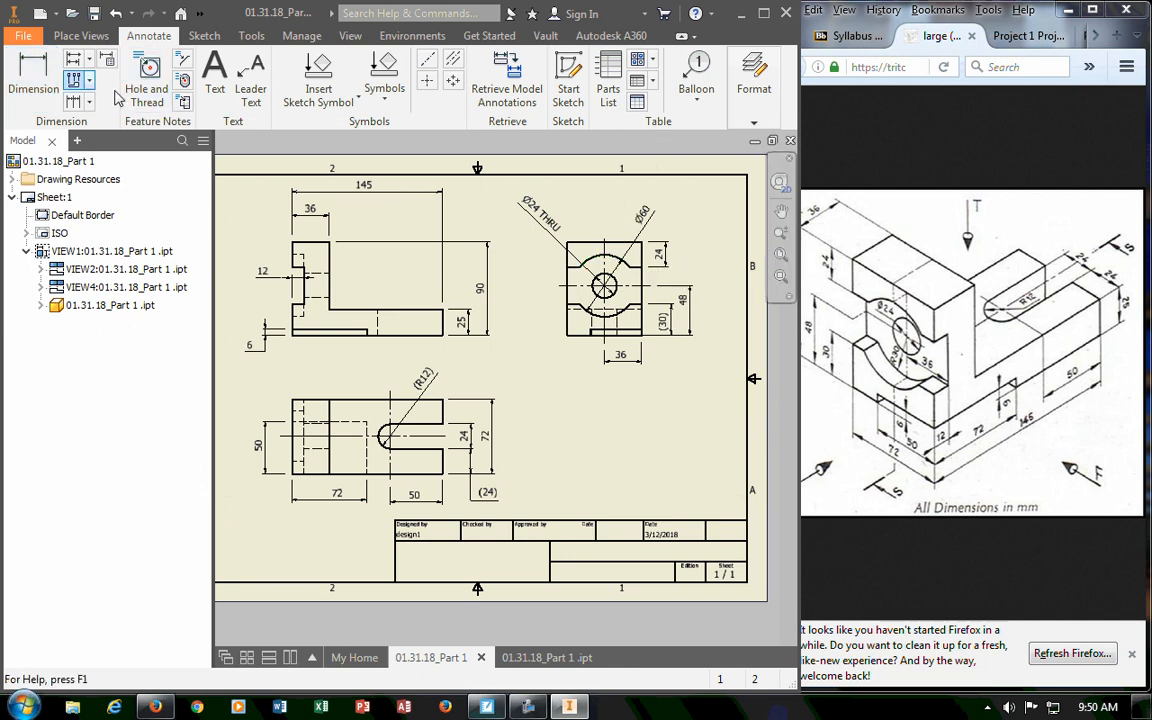
Add an R30 radius dimension to the side view's lower arc, placed below and to the left of the view.
{"action": "left_click", "coordinate": [40, 62]}
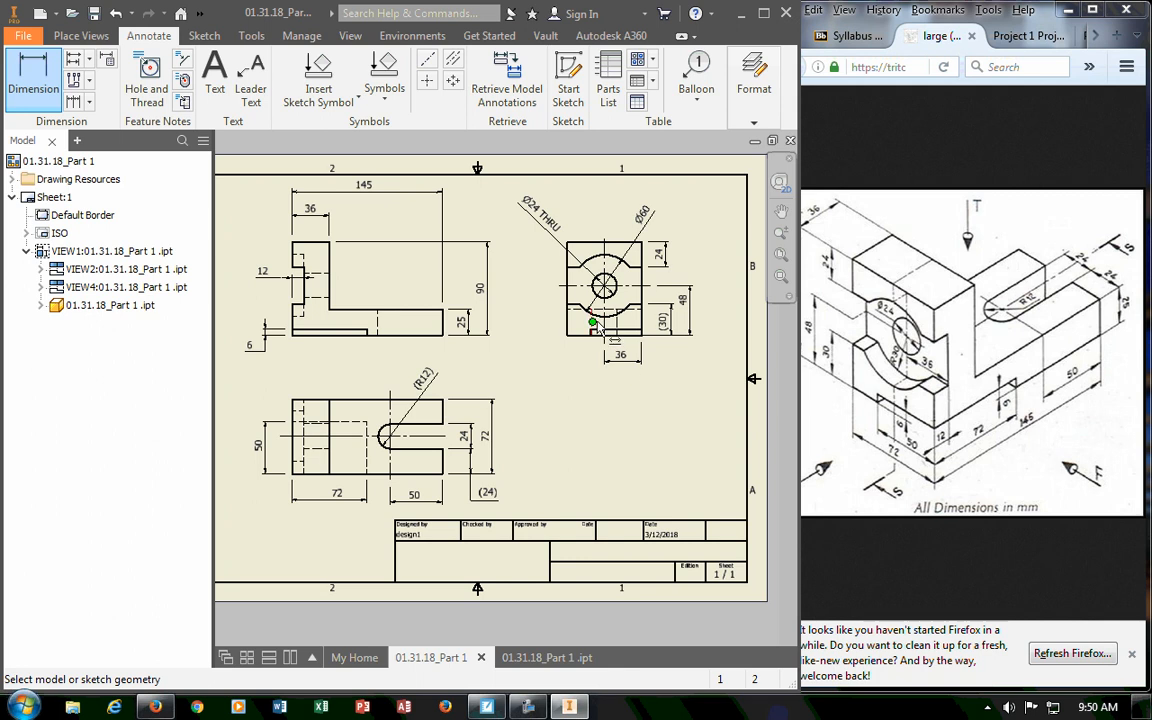
{"action": "left_click", "coordinate": [602, 324]}
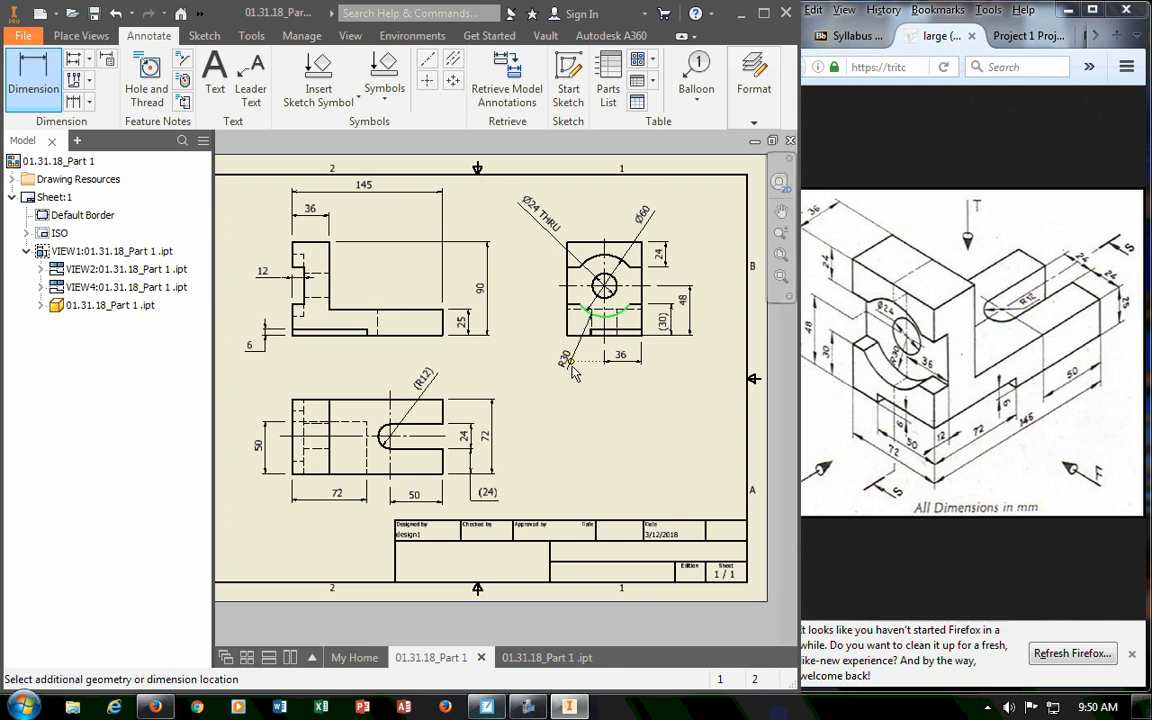
{"action": "left_click", "coordinate": [520, 330]}
{"action": "left_click", "coordinate": [629, 454]}
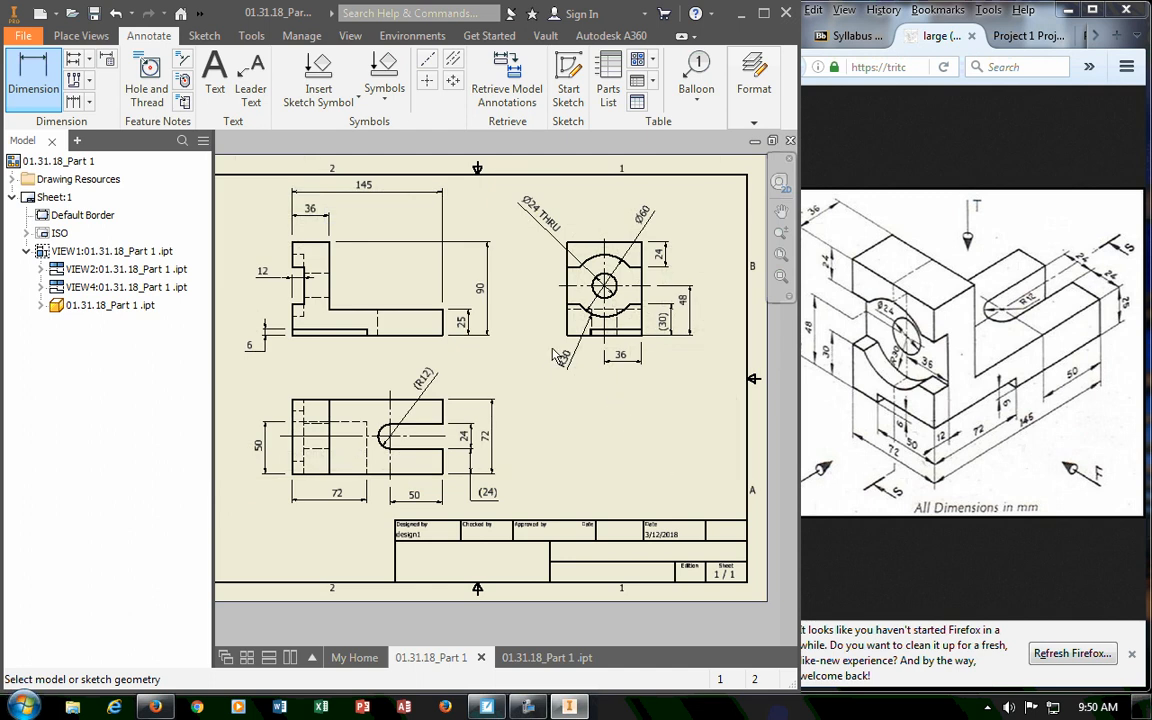
Append TYP to the lower arc's R30 dimension text.
{"action": "double_click", "coordinate": [568, 360]}
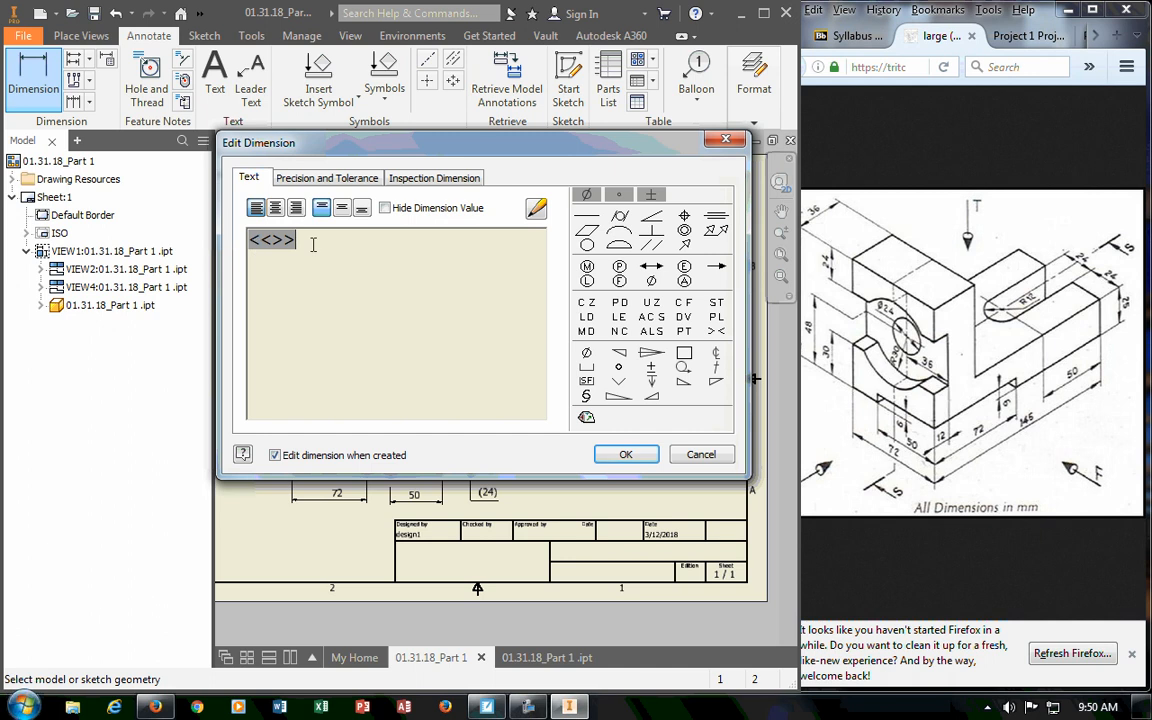
{"action": "type", "text": "(BOTH"}
{"action": "key", "text": "BackSpace"}
{"action": "key", "text": "BackSpace"}
{"action": "key", "text": "BackSpace"}
{"action": "key", "text": "BackSpace"}
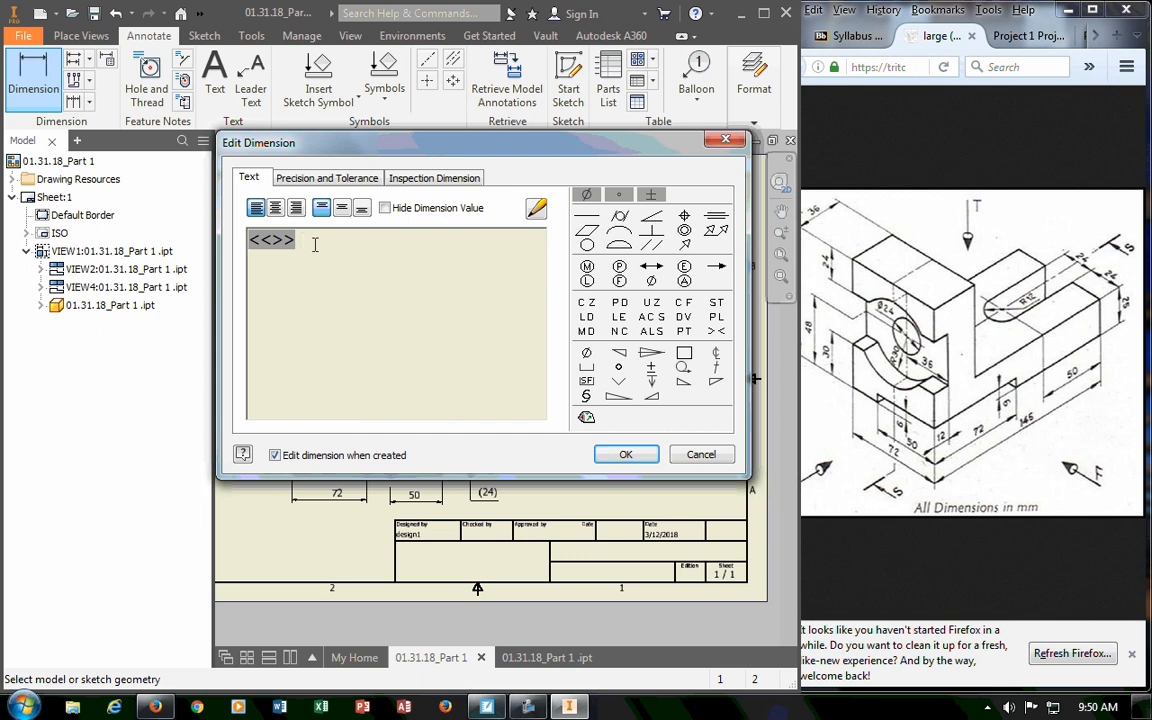
{"action": "type", "text": "TYP"}
{"action": "left_click", "coordinate": [625, 454]}
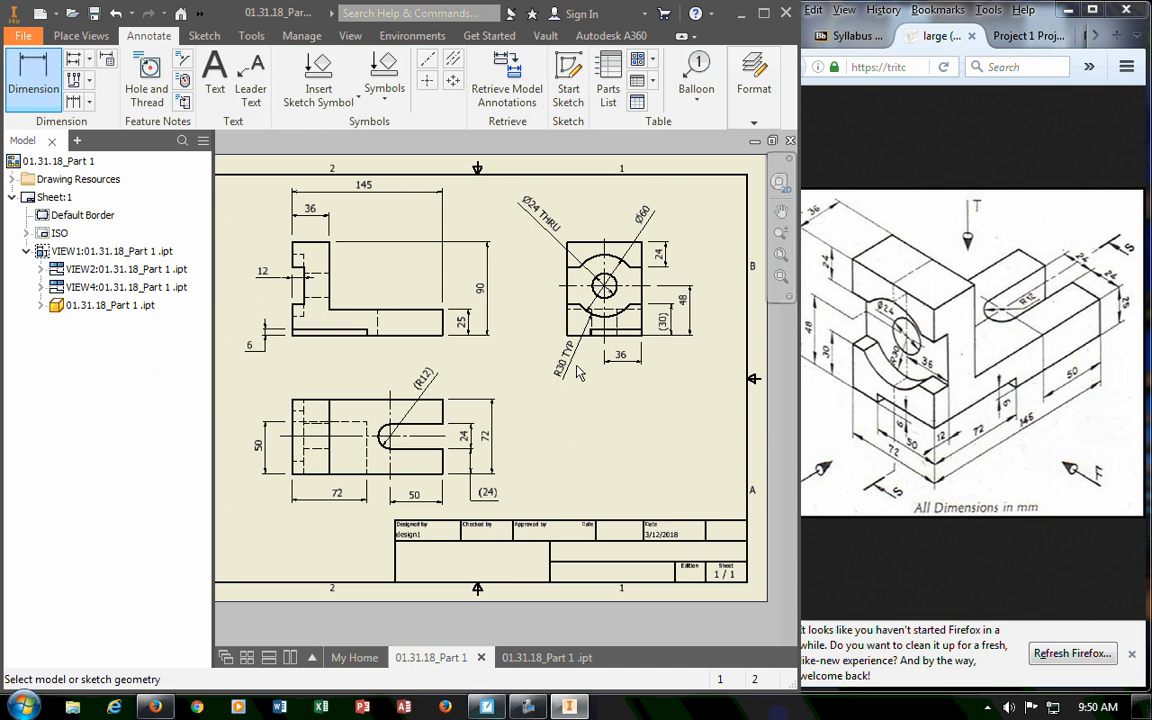
Maximize the drawing window and examine the title block's fields and the overall sheet layout.
{"action": "left_click", "coordinate": [764, 14]}
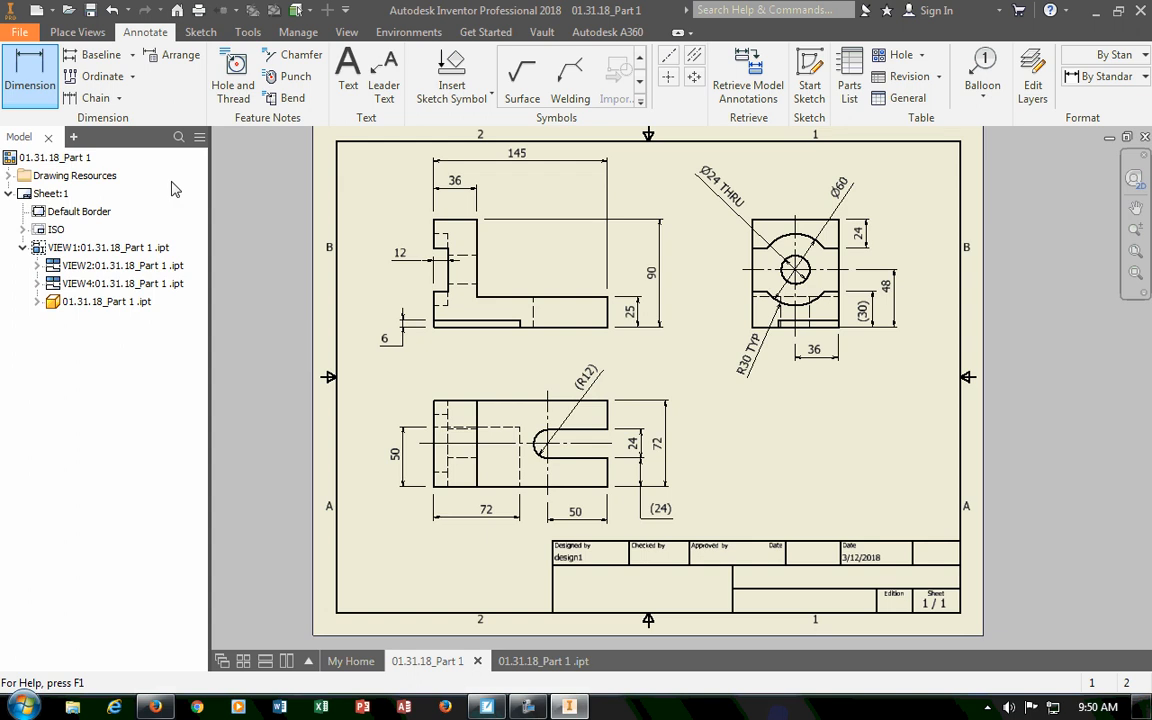
{"action": "scroll", "coordinate": [853, 463], "scroll_direction": "down", "scroll_amount": 3}
{"action": "scroll", "coordinate": [802, 564], "scroll_direction": "up", "scroll_amount": 2}
{"action": "middle_click_drag", "start_coordinate": [802, 564], "coordinate": [735, 391]}
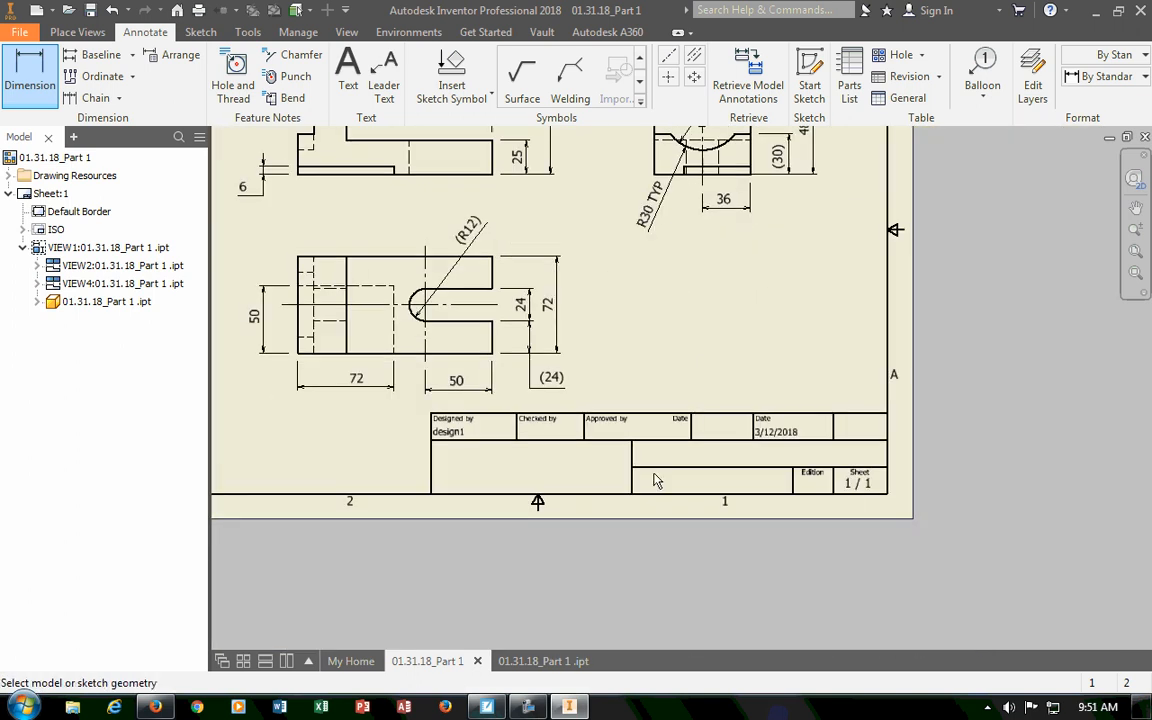
{"action": "scroll", "coordinate": [656, 483], "scroll_direction": "down", "scroll_amount": 3}
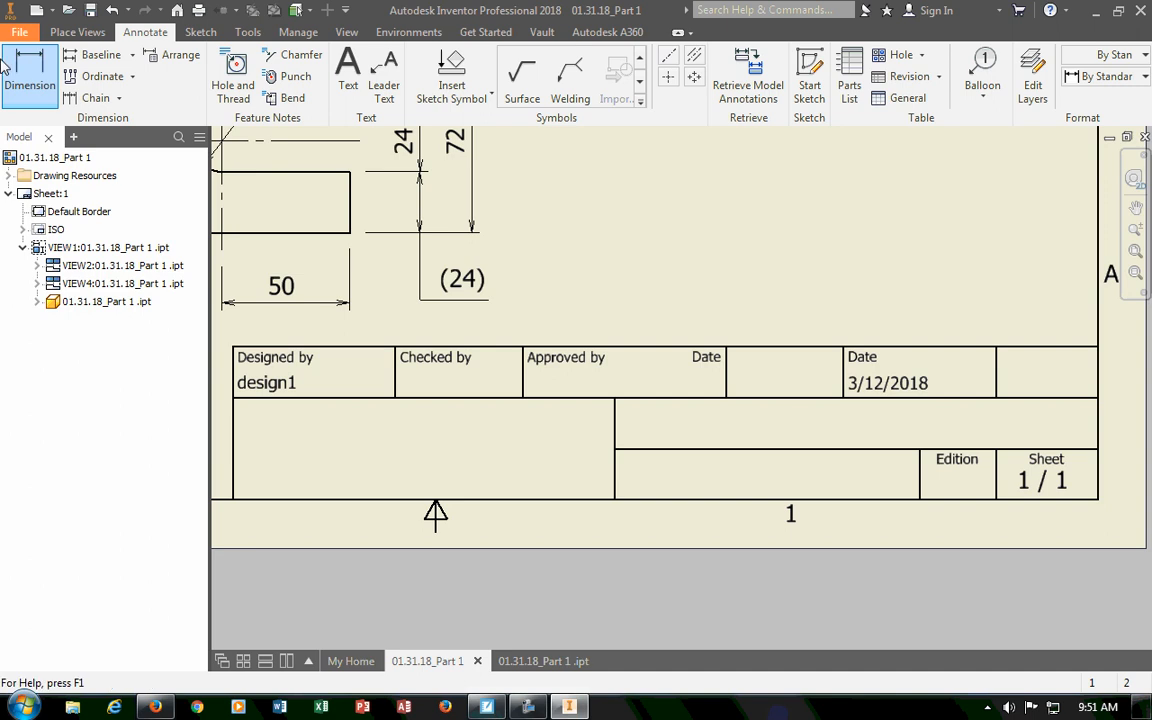
{"action": "right_click", "coordinate": [52, 192]}
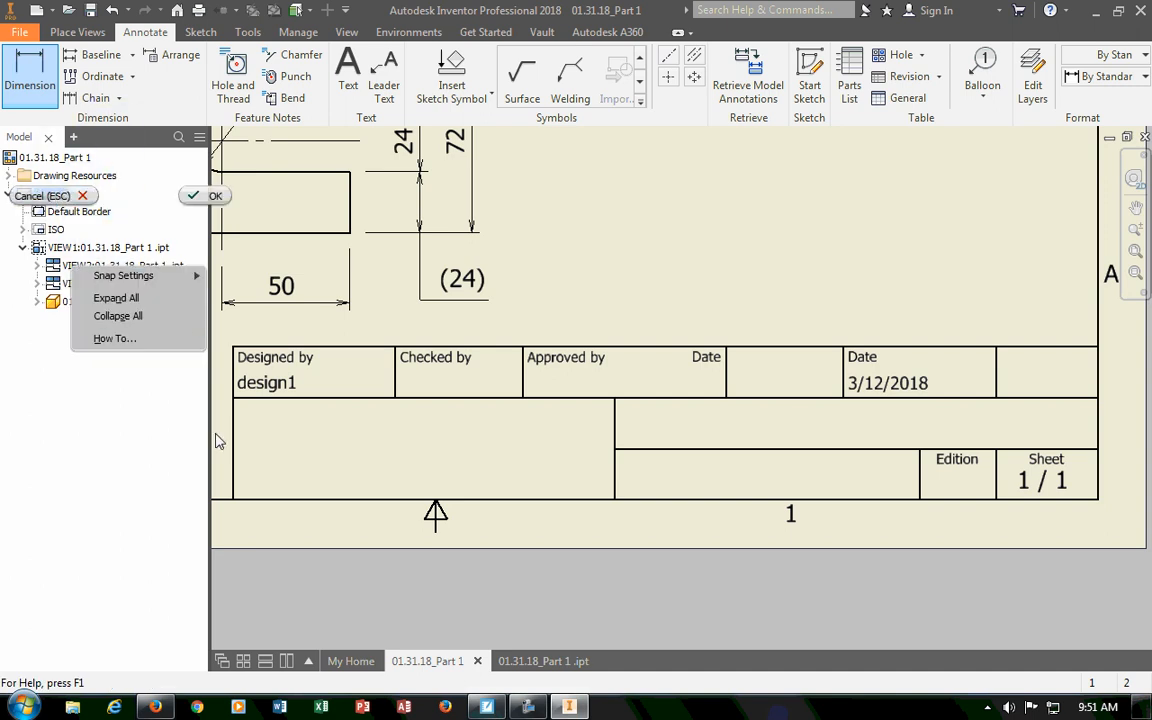
{"action": "left_click", "coordinate": [597, 550]}
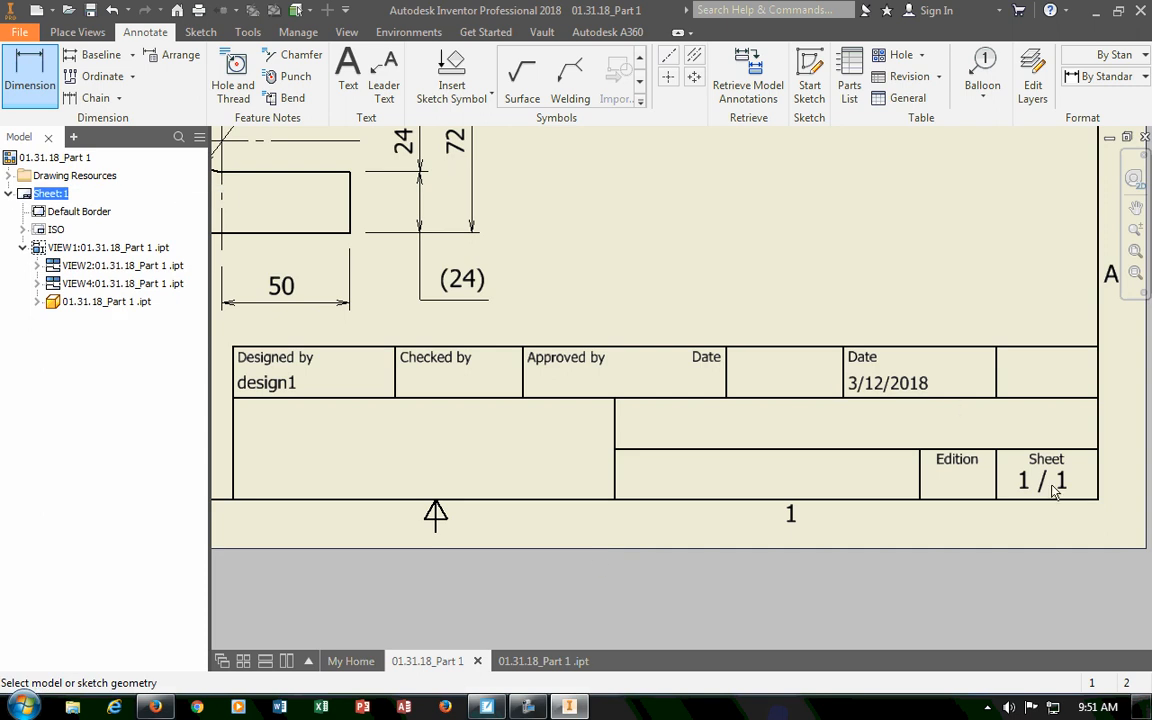
{"action": "scroll", "coordinate": [298, 450], "scroll_direction": "up", "scroll_amount": 2}
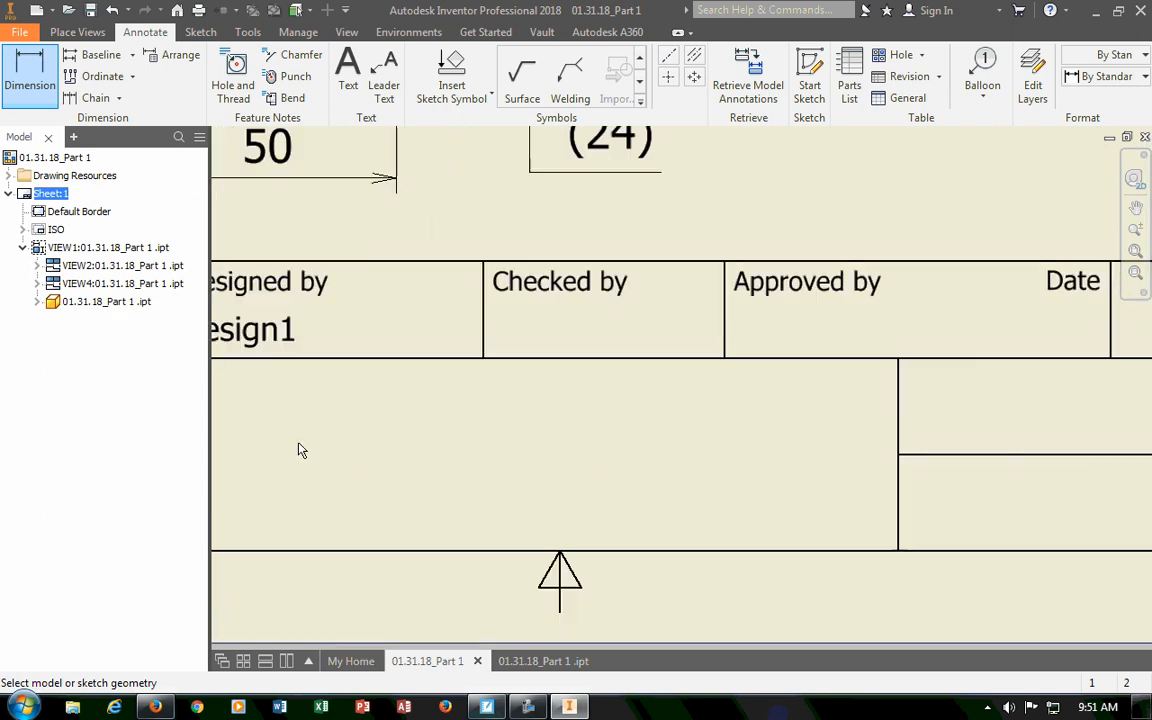
{"action": "scroll", "coordinate": [298, 449], "scroll_direction": "down", "scroll_amount": 4}
{"action": "scroll", "coordinate": [298, 441], "scroll_direction": "down", "scroll_amount": 3}
{"action": "mouse_move", "coordinate": [352, 433]}
{"action": "middle_mouse_down"}
{"action": "mouse_move", "coordinate": [512, 446]}
{"action": "mouse_move", "coordinate": [532, 540]}
{"action": "middle_mouse_up"}
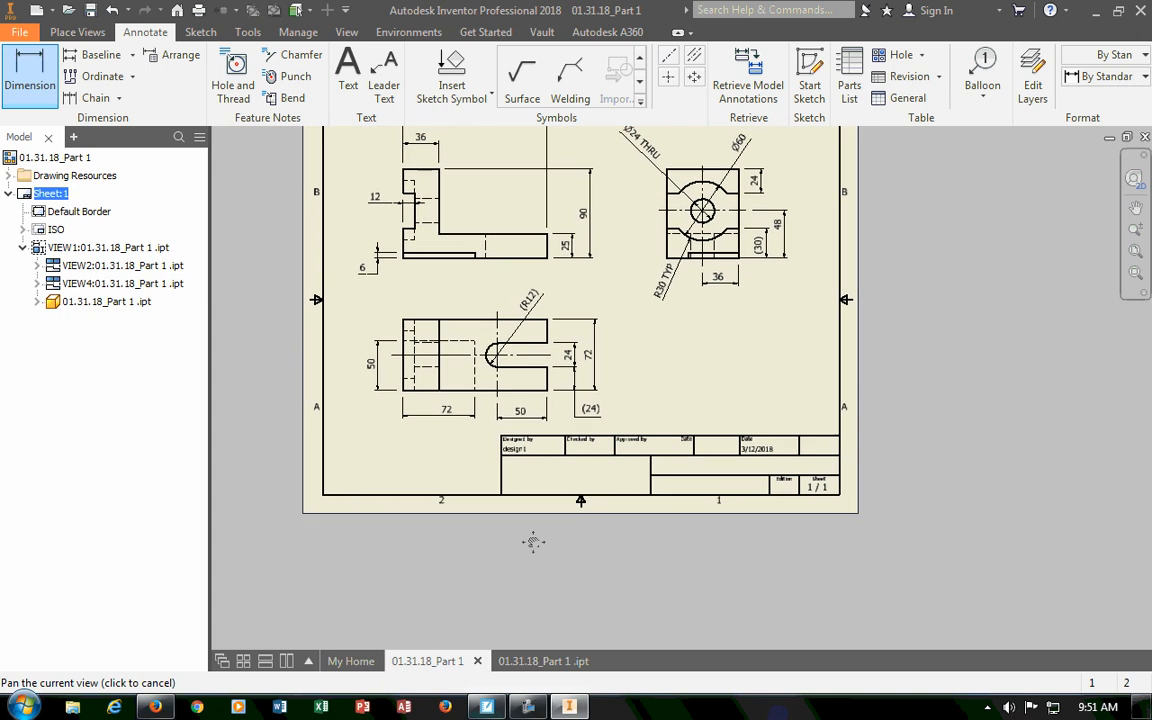
{"action": "middle_click_drag", "start_coordinate": [549, 456], "coordinate": [517, 513]}
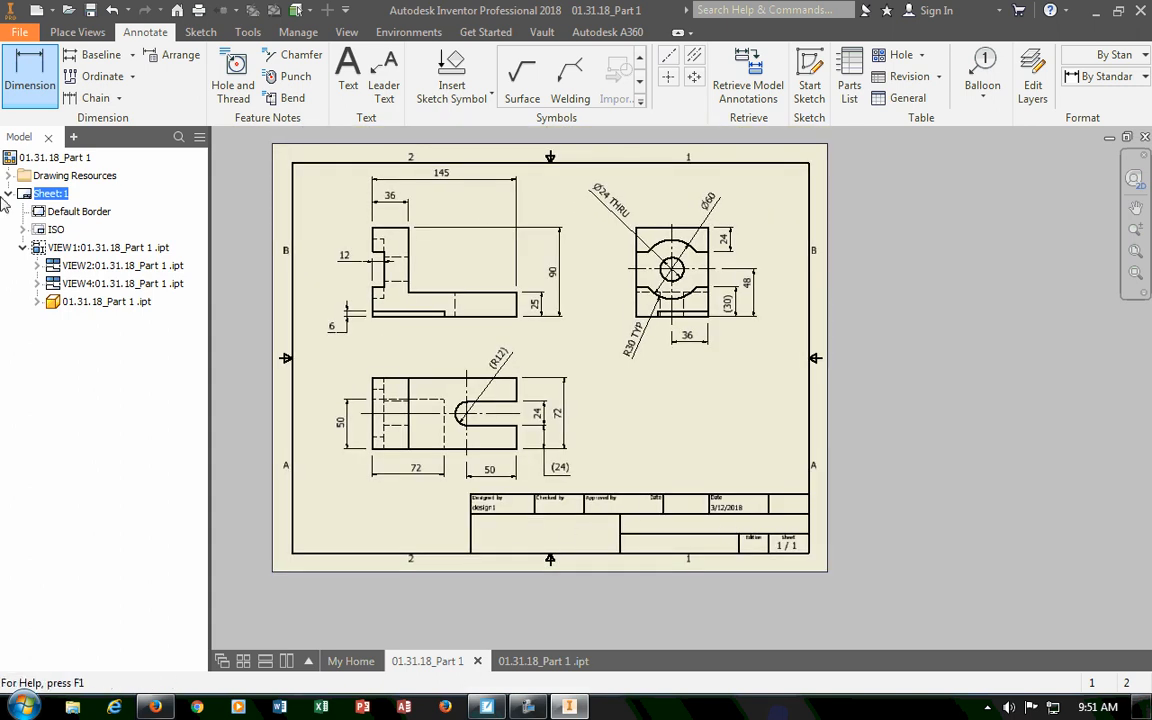
Open the ISO title block's Field Text properties from Sheet:1 and enlarge the dialog to show every property field.
{"action": "scroll", "coordinate": [513, 535], "scroll_direction": "up", "scroll_amount": 4}
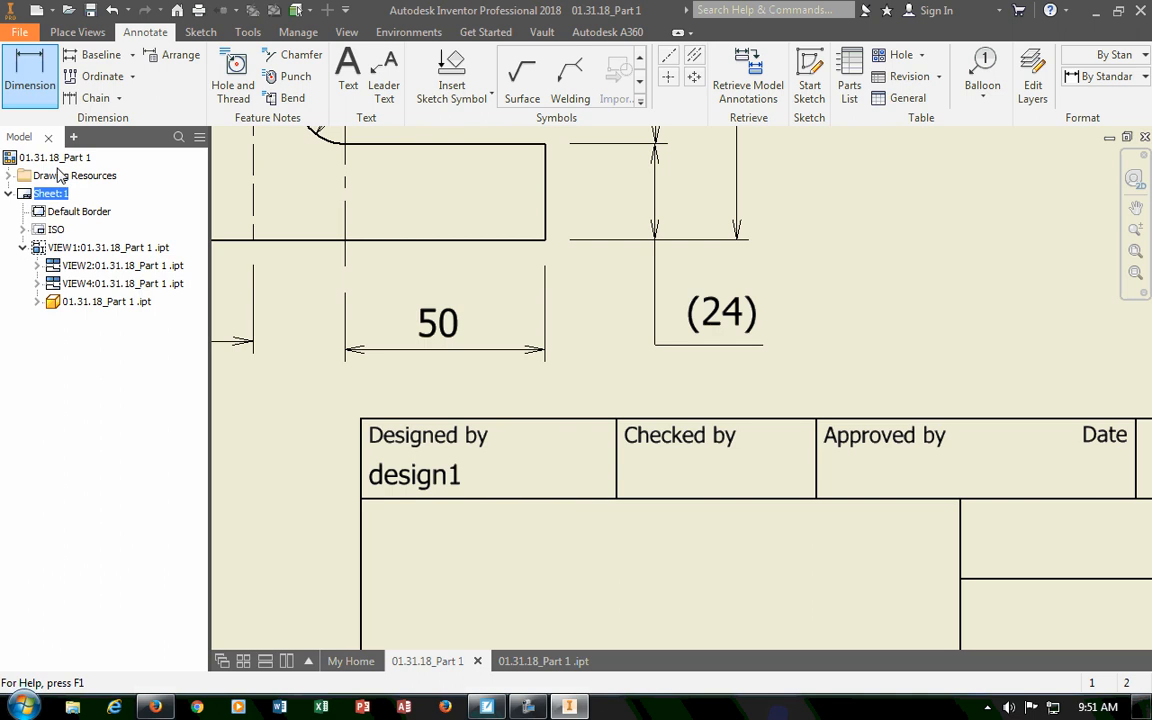
{"action": "left_click", "coordinate": [9, 175]}
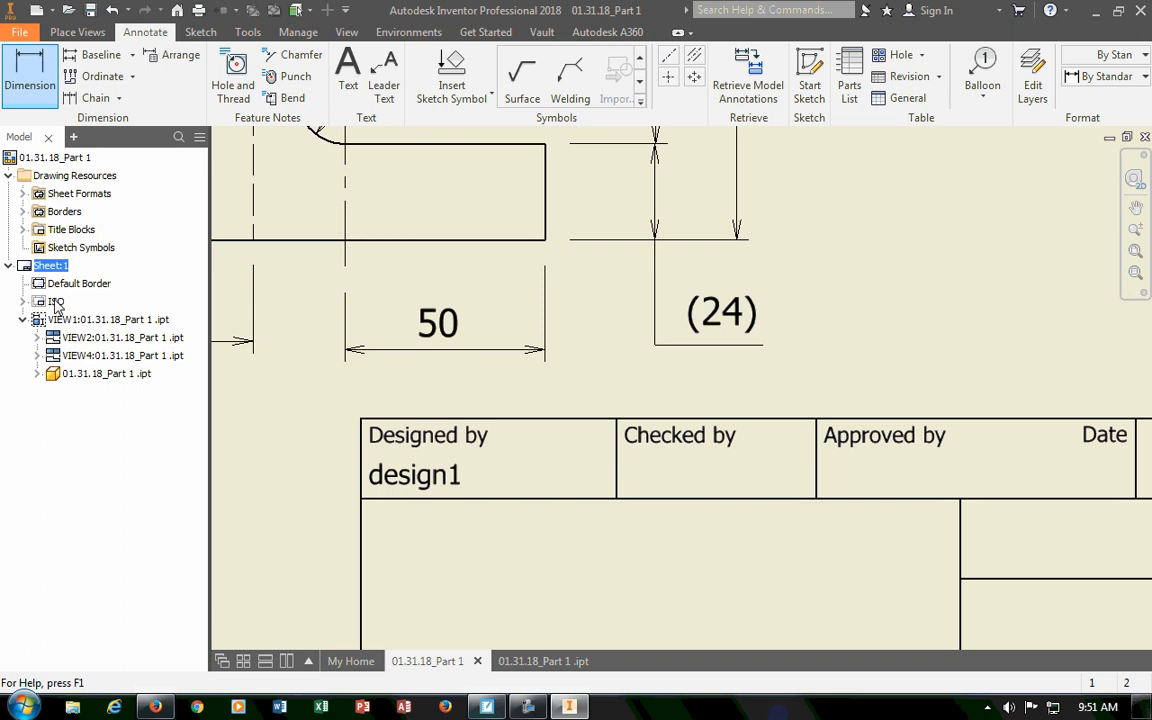
{"action": "left_click", "coordinate": [23, 301]}
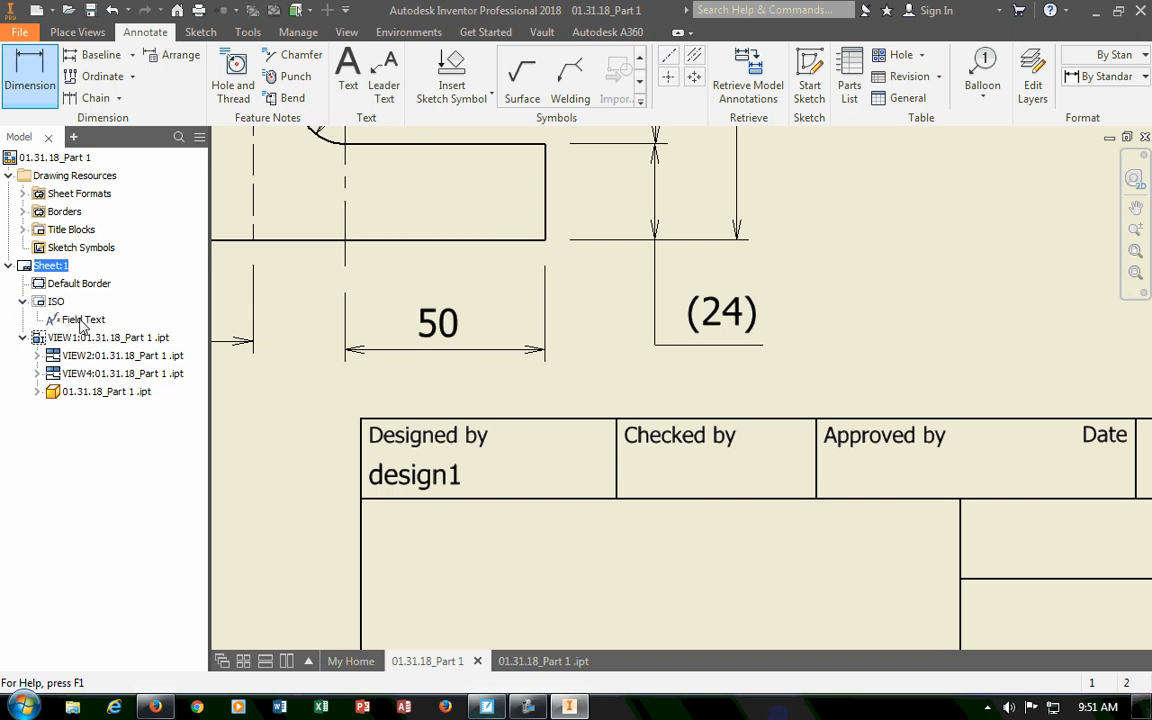
{"action": "right_click", "coordinate": [82, 322]}
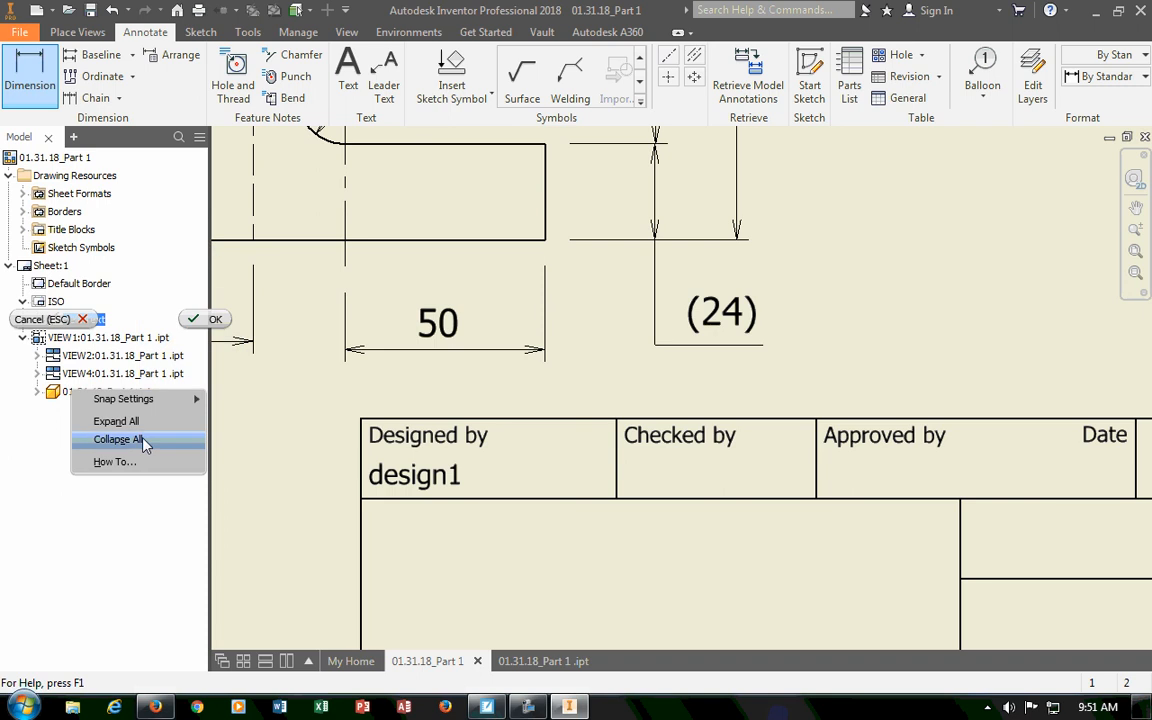
{"action": "left_click", "coordinate": [264, 391]}
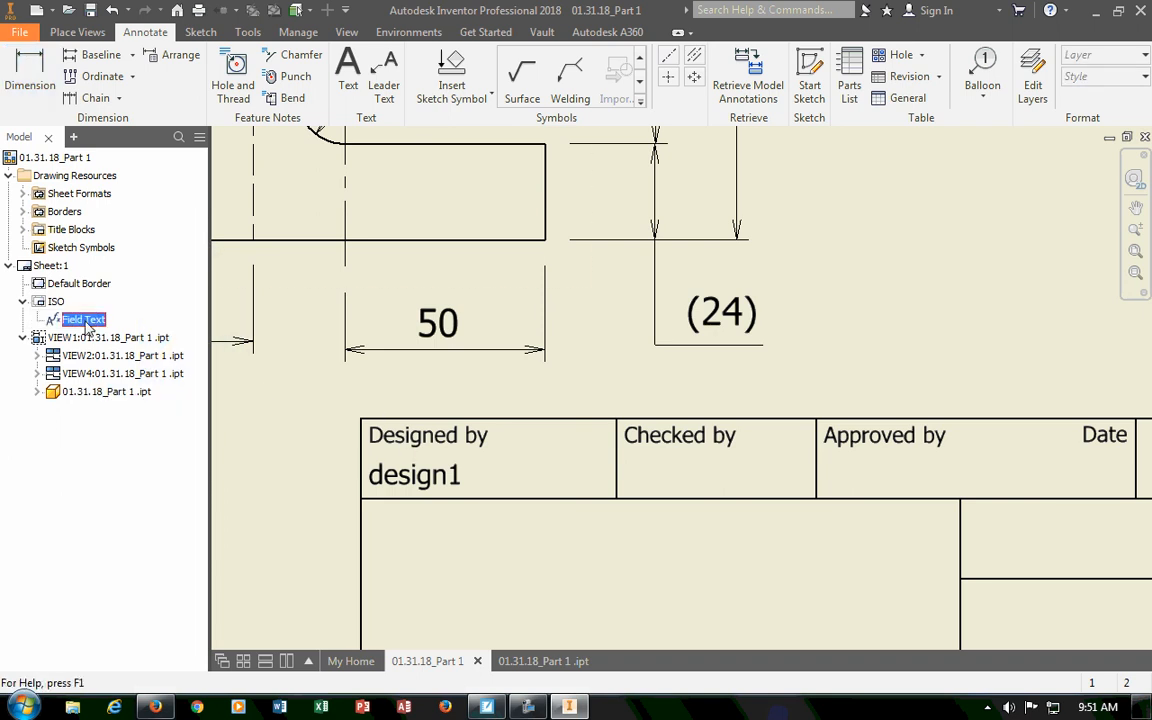
{"action": "double_click", "coordinate": [84, 321]}
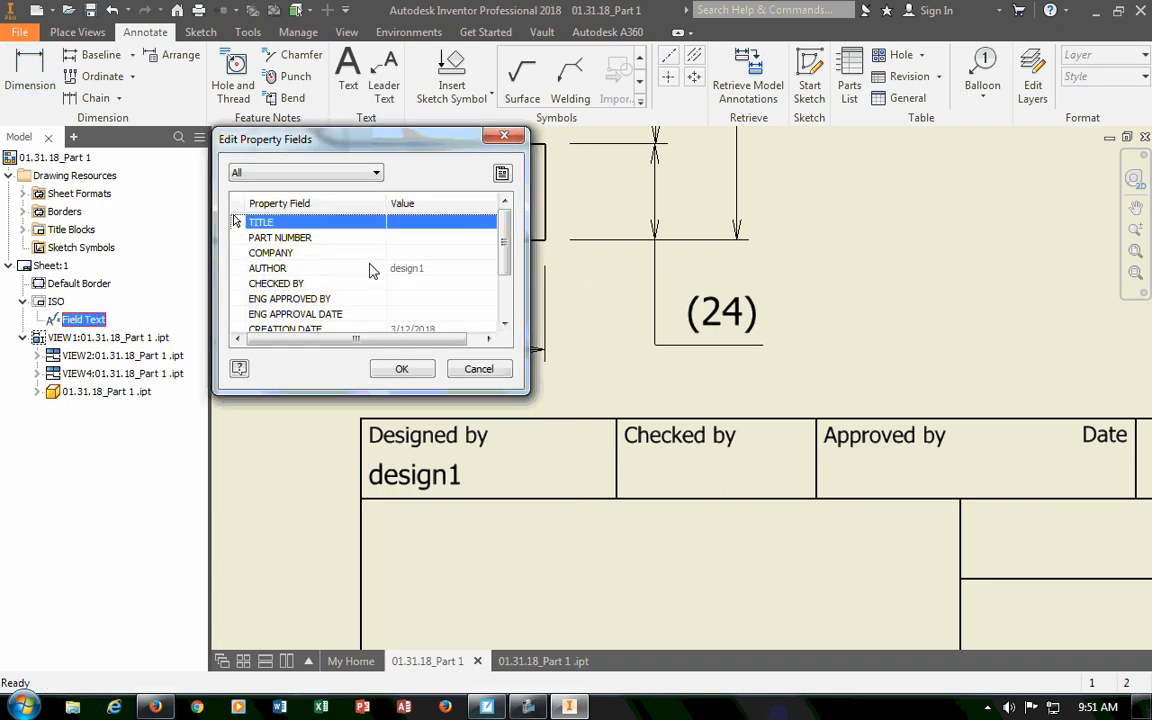
{"action": "left_click_drag", "start_coordinate": [519, 388], "coordinate": [529, 428]}
{"action": "left_click_drag", "start_coordinate": [365, 137], "coordinate": [275, 93]}
Examine the title block's author and title fields and the drawing's iProperties, closing both dialogs without changes.
{"action": "left_click", "coordinate": [141, 214]}
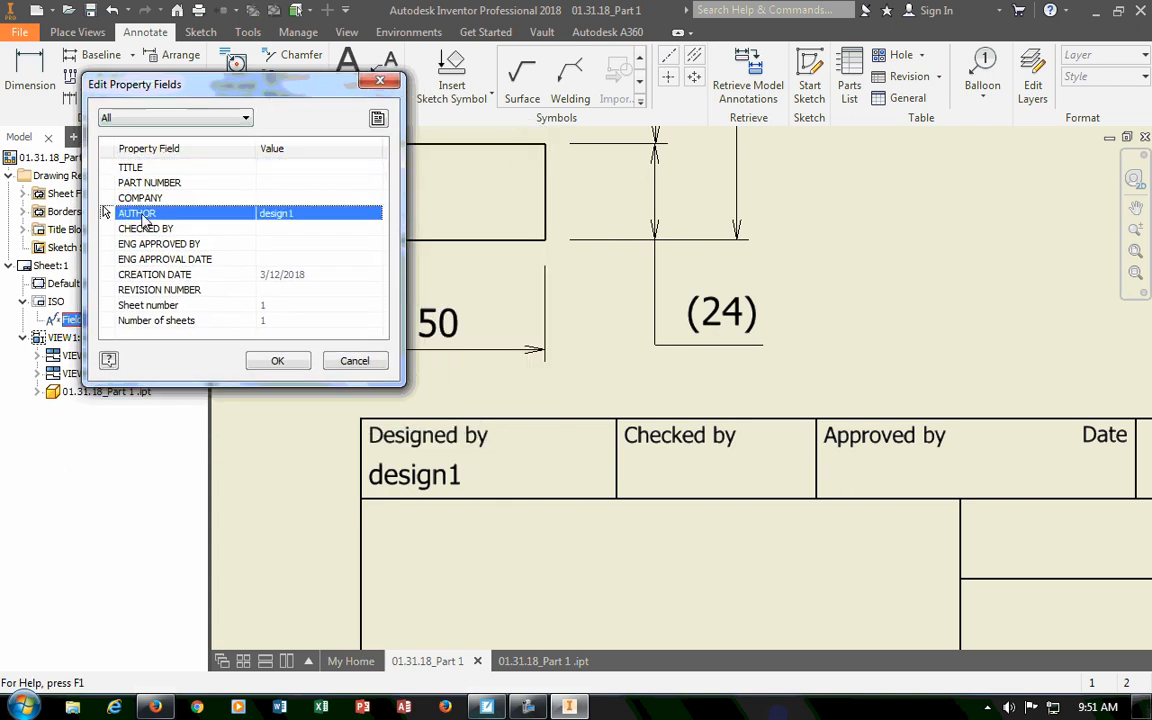
{"action": "left_click", "coordinate": [299, 202]}
{"action": "left_click", "coordinate": [290, 214]}
{"action": "left_click", "coordinate": [130, 167]}
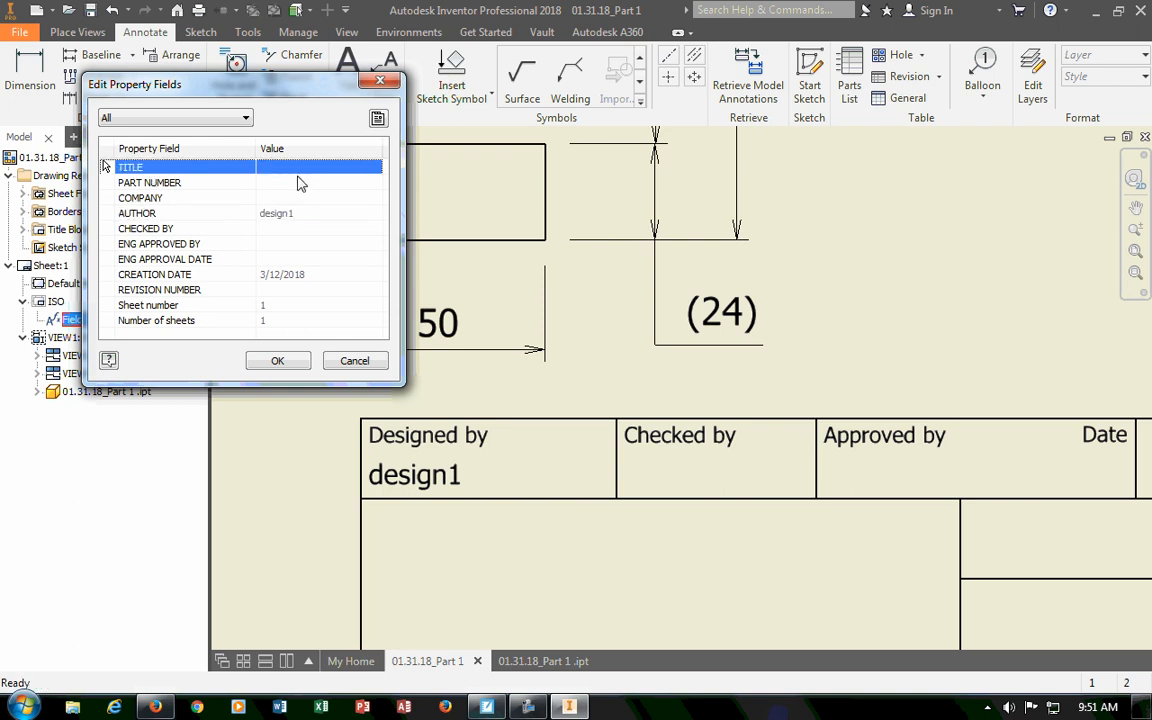
{"action": "left_click", "coordinate": [378, 118]}
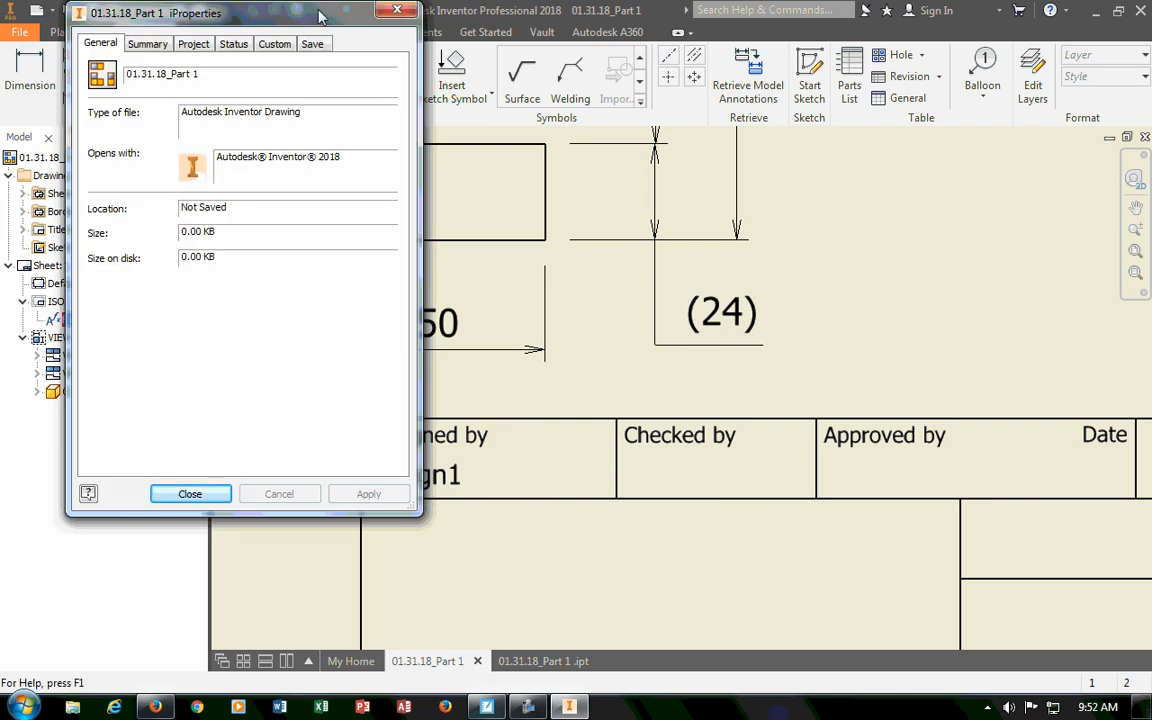
{"action": "left_click", "coordinate": [396, 10]}
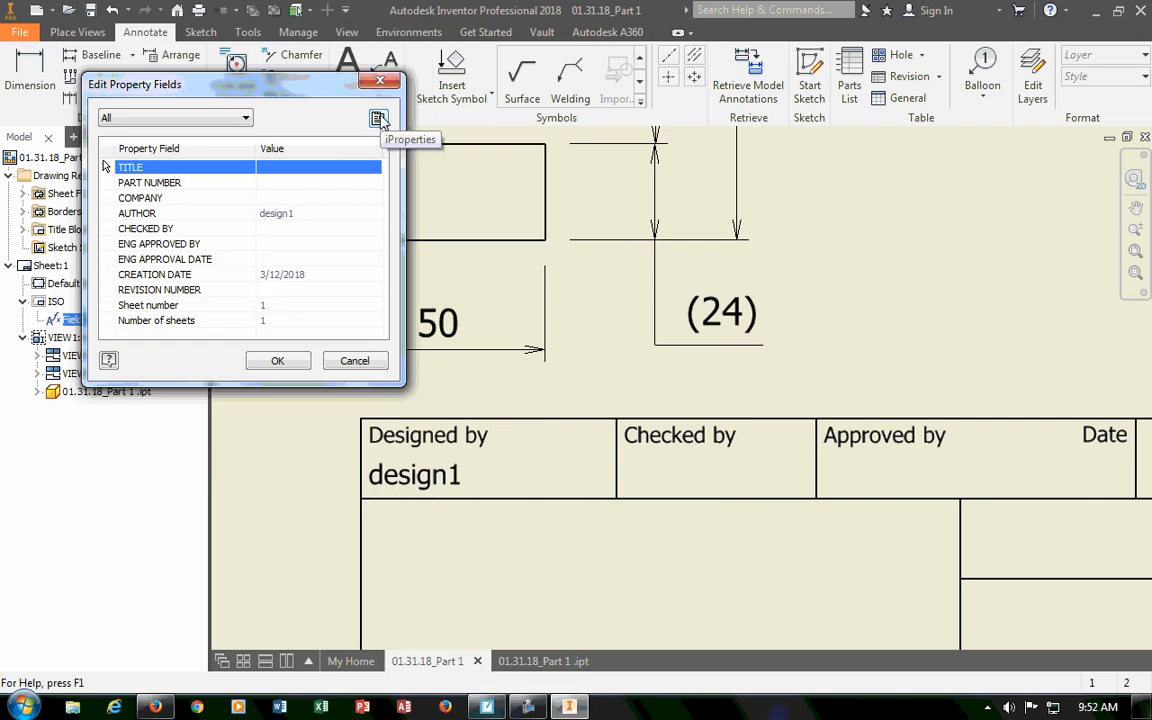
{"action": "left_click", "coordinate": [355, 360]}
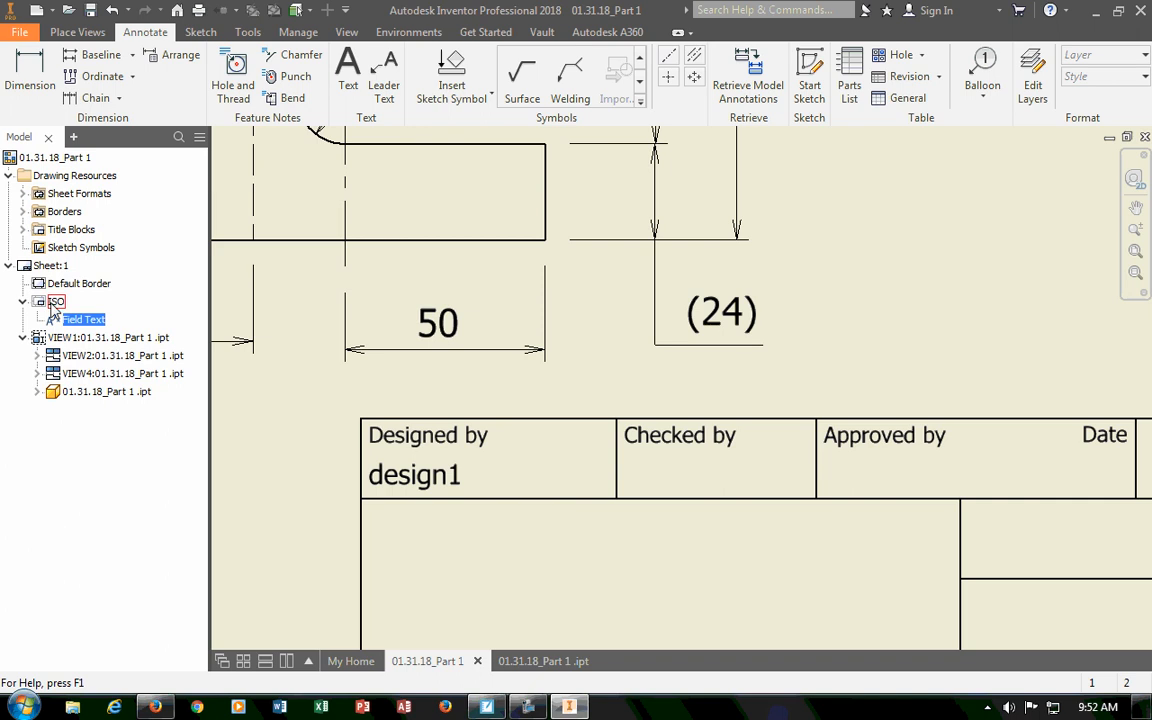
Open the drawing's iProperties through the Field Text property fields of Sheet:1's ISO title block.
{"action": "left_click", "coordinate": [9, 265]}
{"action": "left_click", "coordinate": [8, 175]}
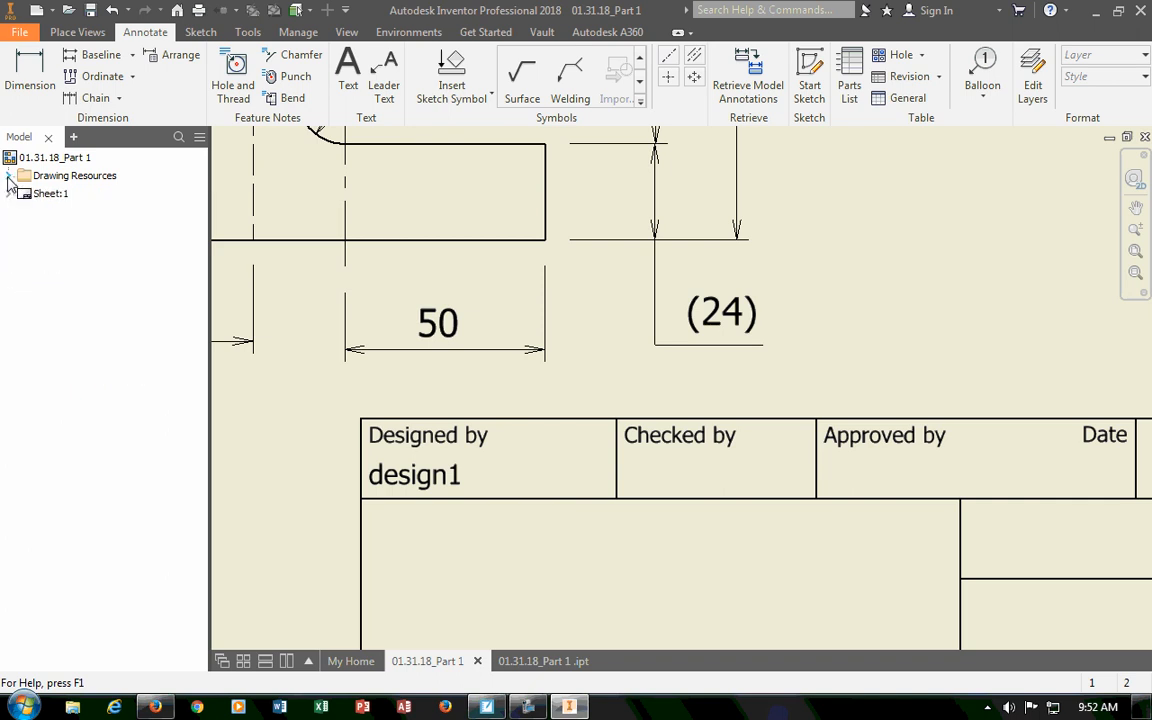
{"action": "left_click", "coordinate": [9, 193]}
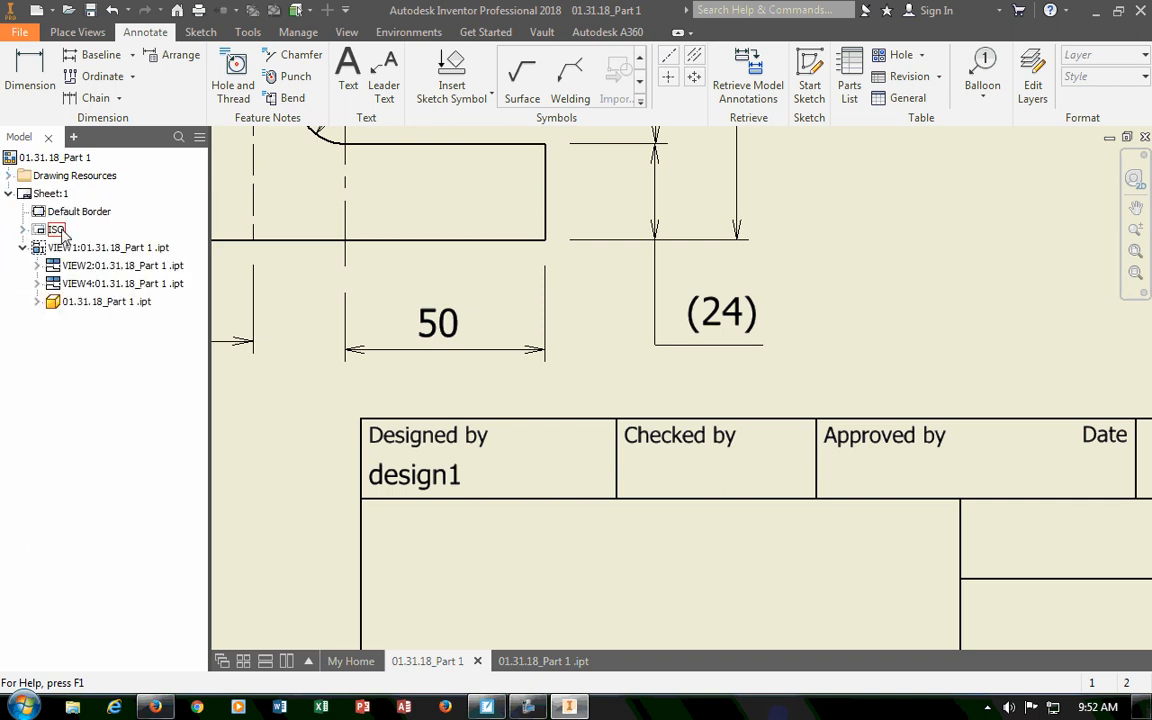
{"action": "left_click", "coordinate": [22, 229]}
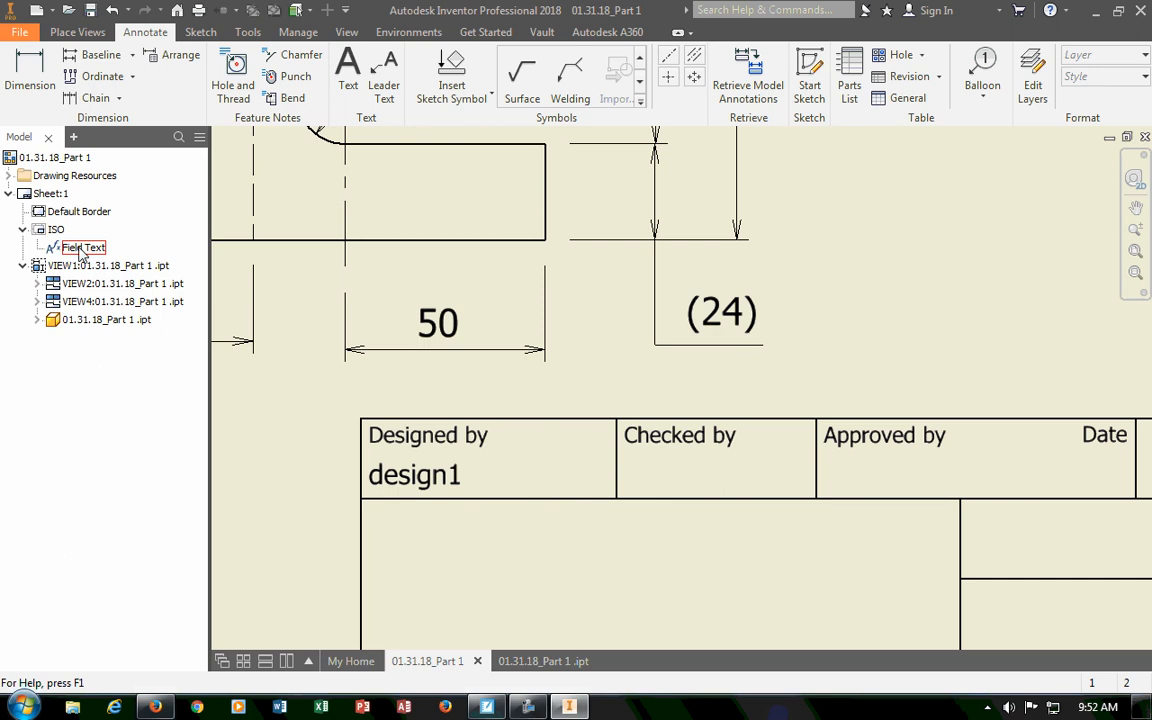
{"action": "double_click", "coordinate": [80, 247]}
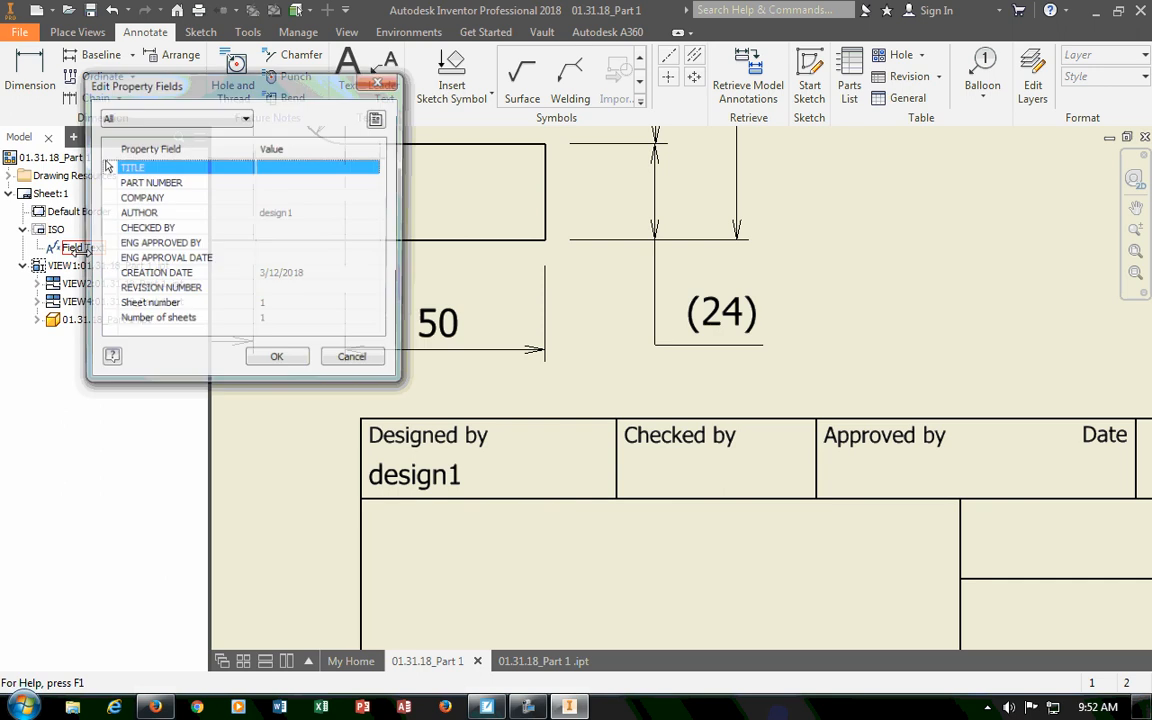
{"action": "left_click", "coordinate": [378, 119]}
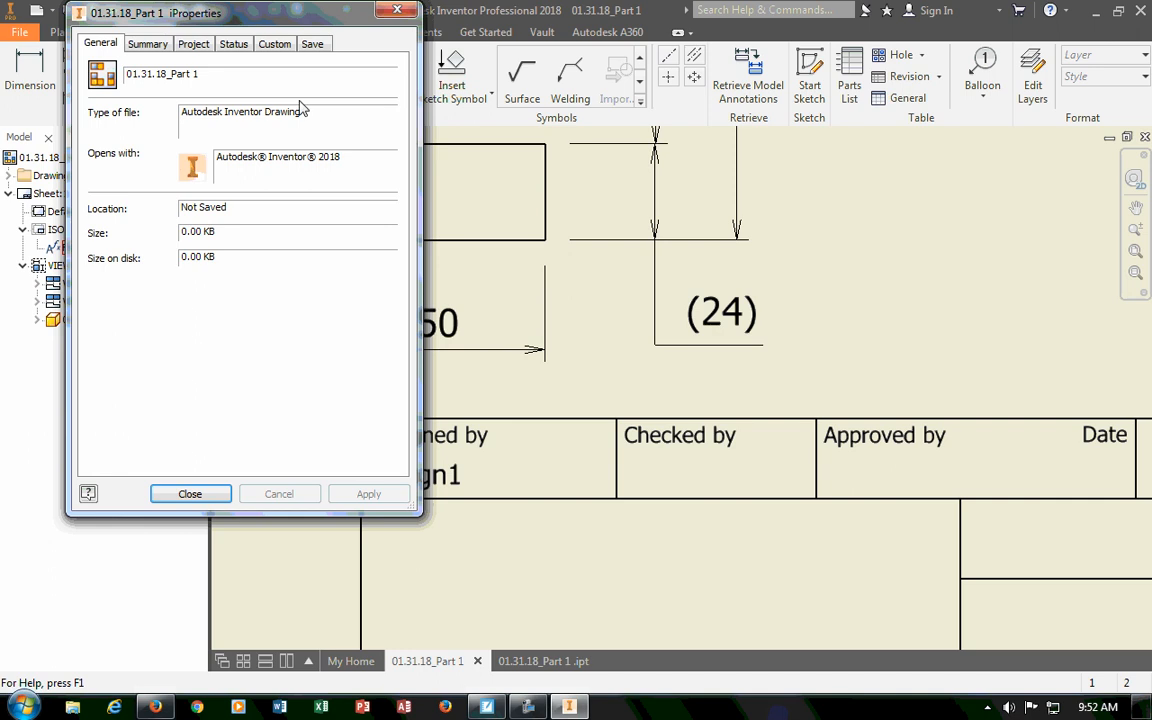
Replace the author in the summary properties with the drafter's name.
{"action": "left_click", "coordinate": [150, 50]}
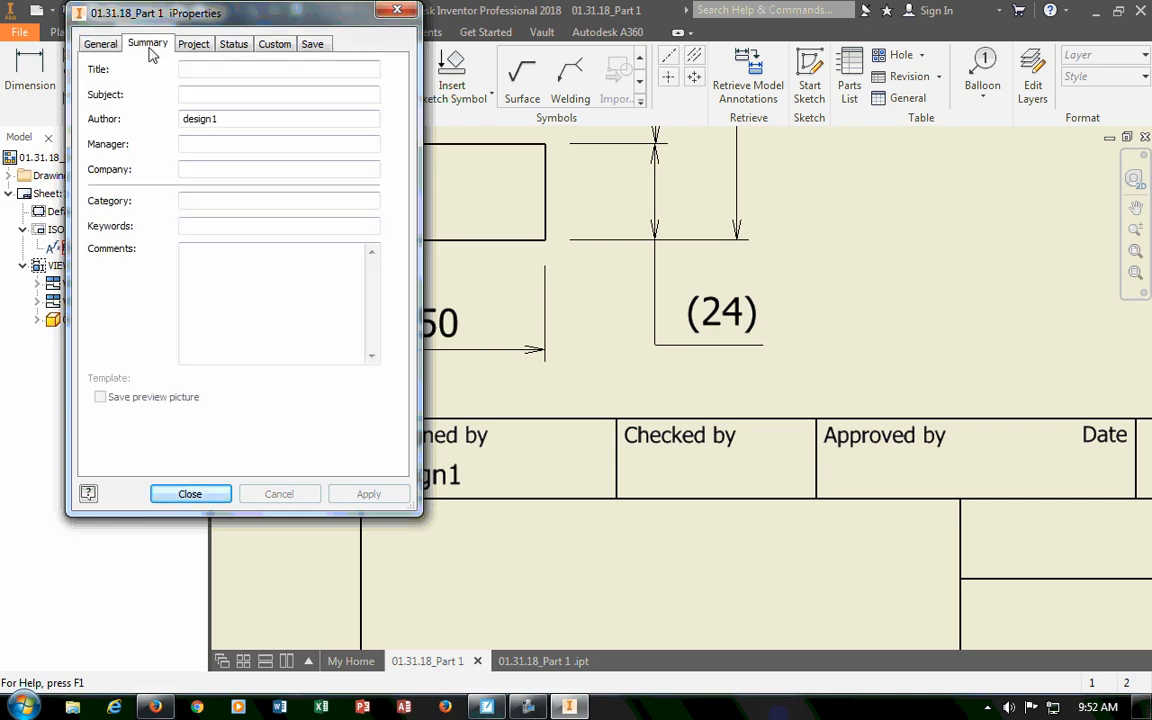
{"action": "double_click", "coordinate": [208, 118]}
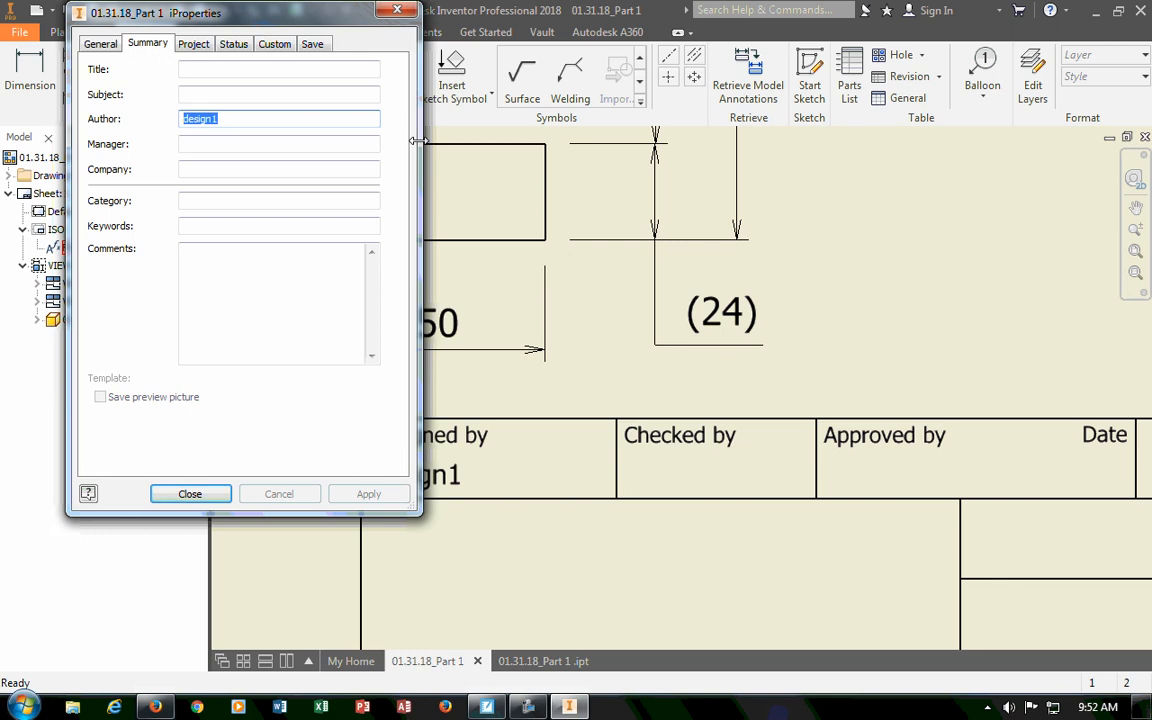
{"action": "key", "text": "BackSpace"}
{"action": "type", "text": "A. SHARRIS"}
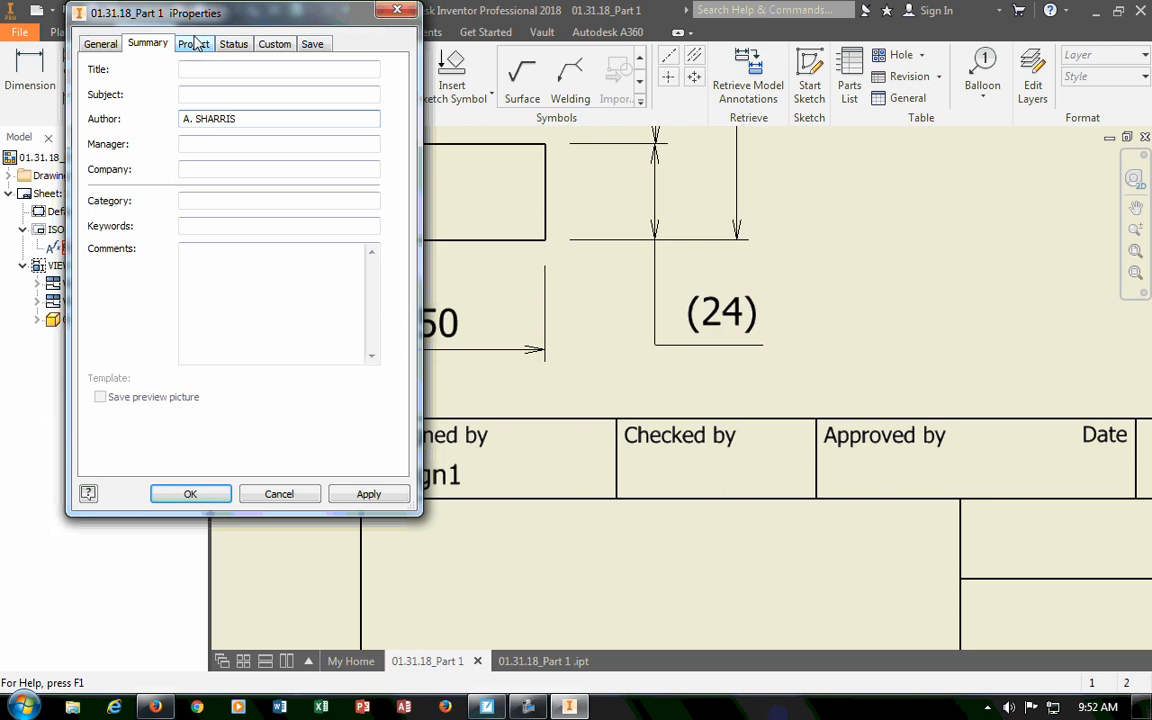
Set the title to 4-24+2 and the company to TRITON in the summary properties.
{"action": "left_click", "coordinate": [196, 74]}
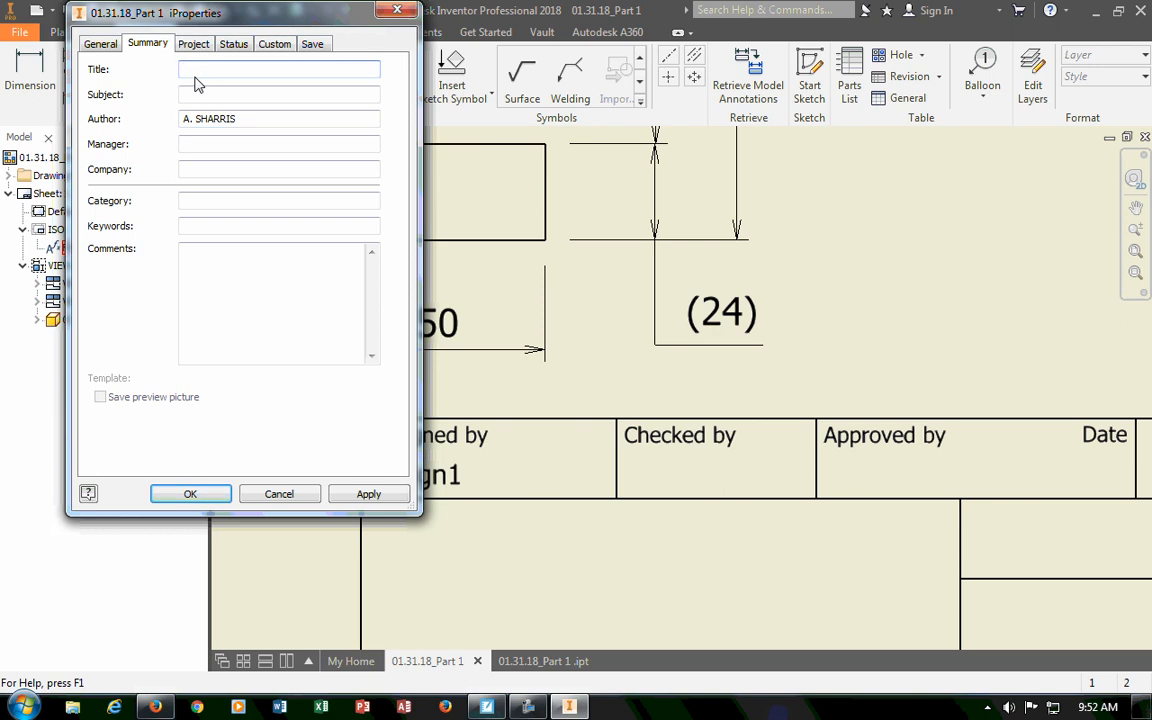
{"action": "left_click_drag", "start_coordinate": [290, 14], "coordinate": [585, 118]}
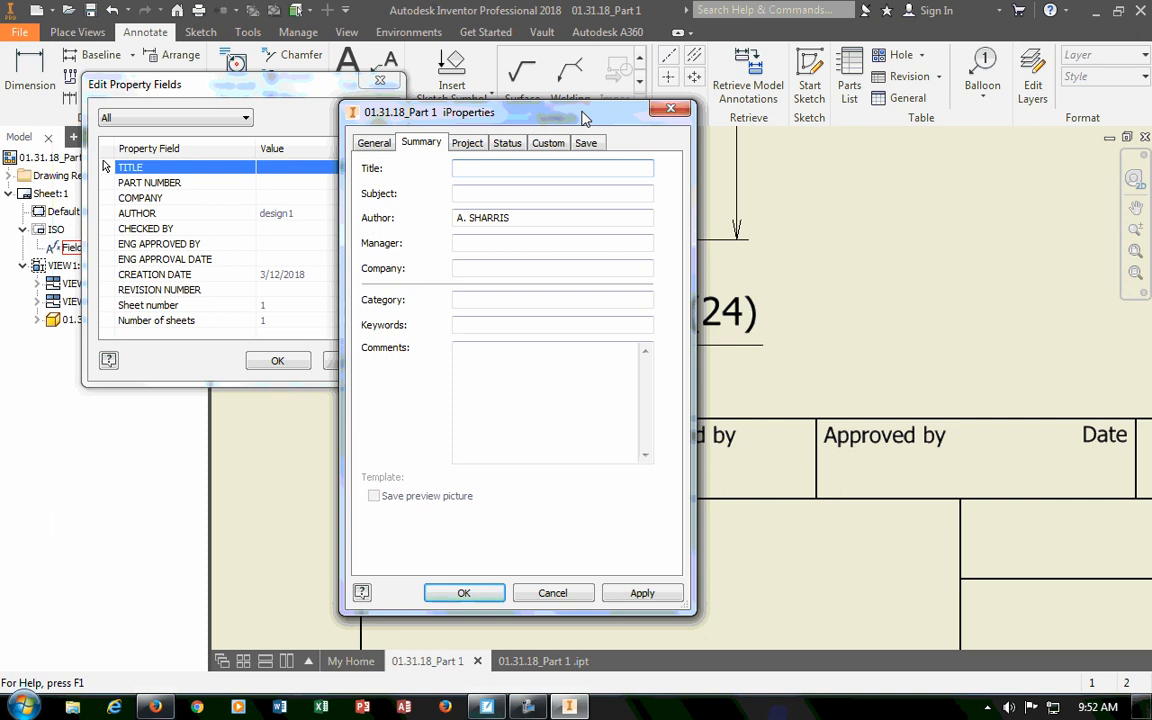
{"action": "type", "text": "4-2"}
{"action": "type", "text": "+"}
{"action": "key", "text": "BackSpace"}
{"action": "key", "text": "BackSpace"}
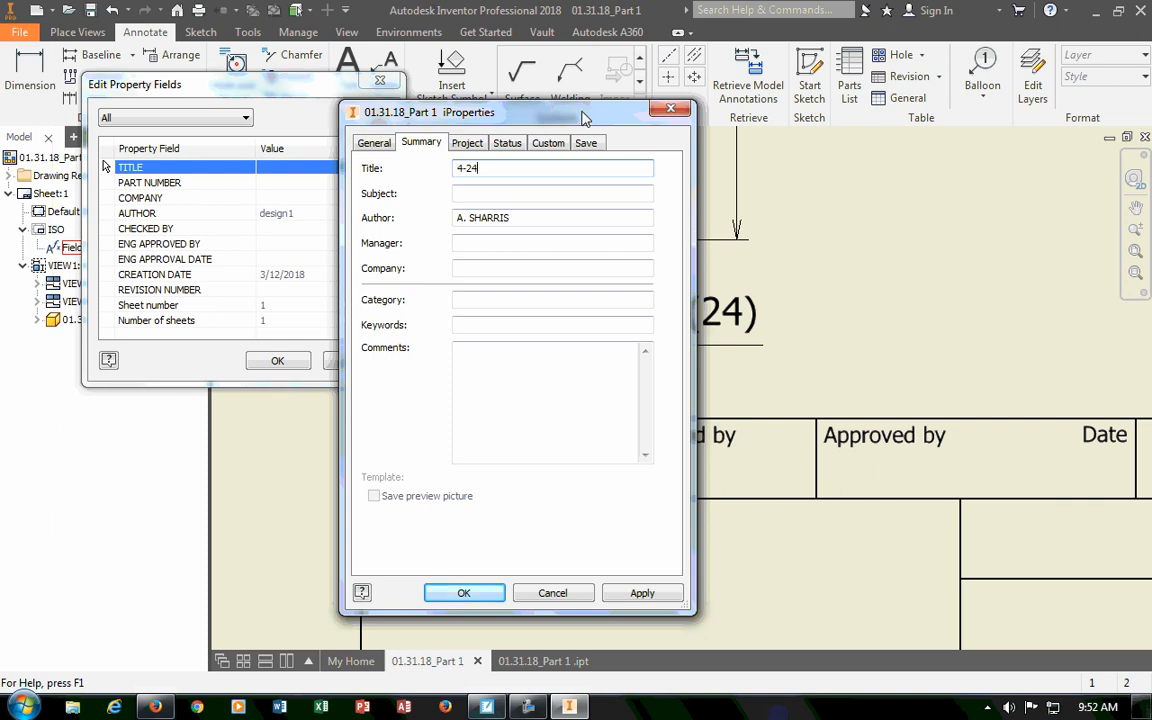
{"action": "type", "text": "+2"}
{"action": "left_click", "coordinate": [478, 268]}
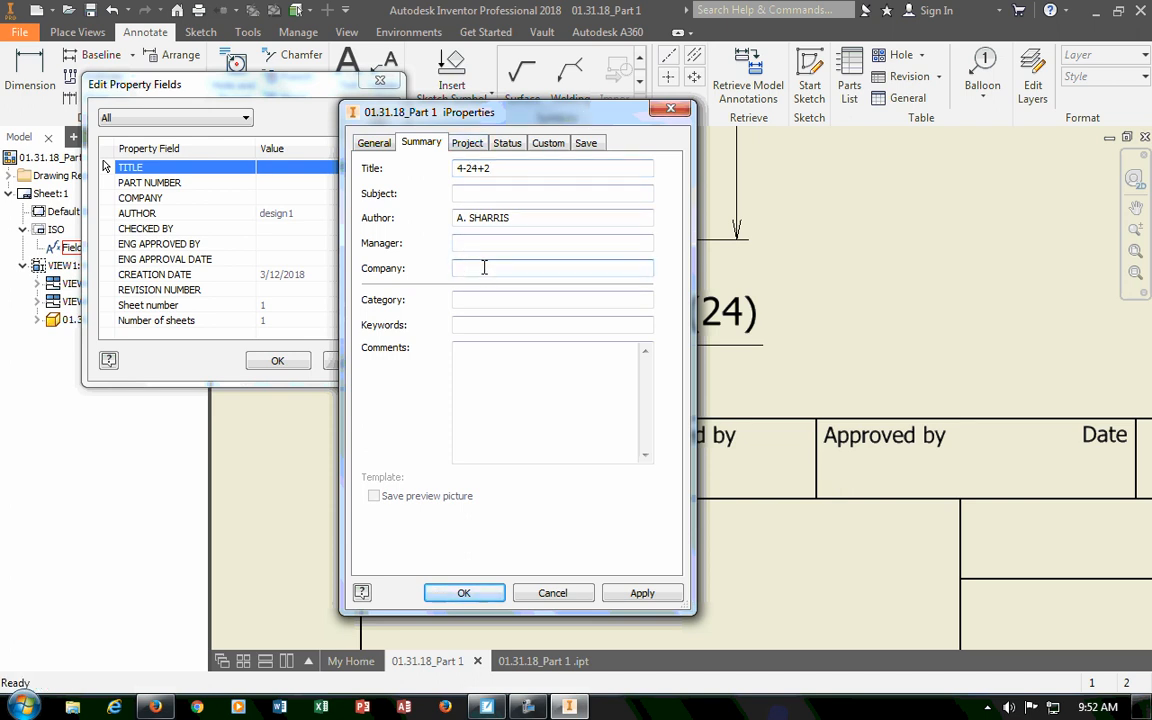
{"action": "type", "text": "TRITON"}
Copy the title text 4-24+2 into the project's part number and change the title to PROJECT 2.
{"action": "left_click", "coordinate": [468, 144]}
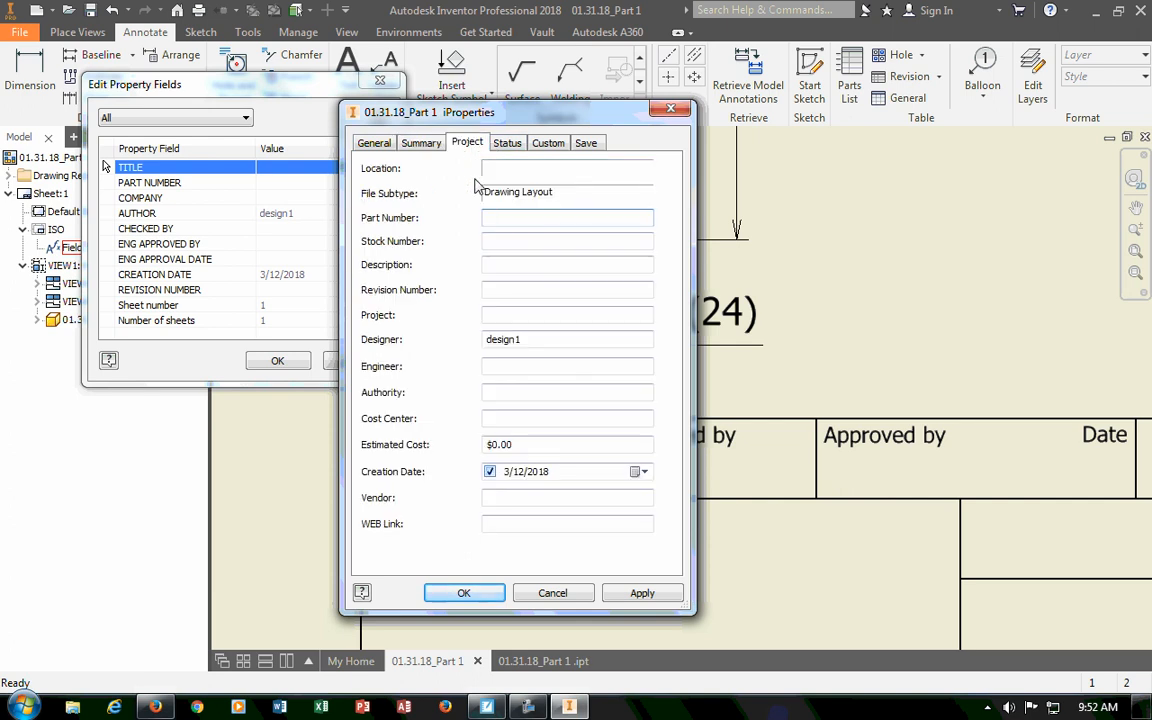
{"action": "left_click", "coordinate": [522, 218]}
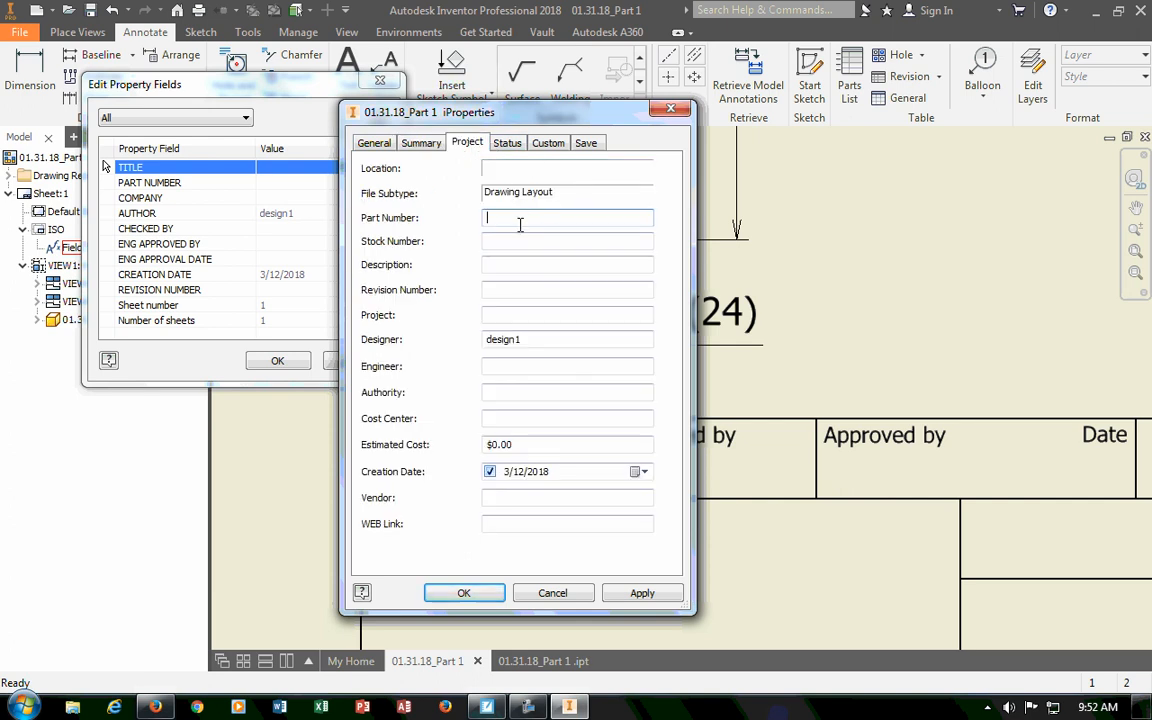
{"action": "left_click", "coordinate": [421, 143]}
{"action": "key", "text": "ctrl+c"}
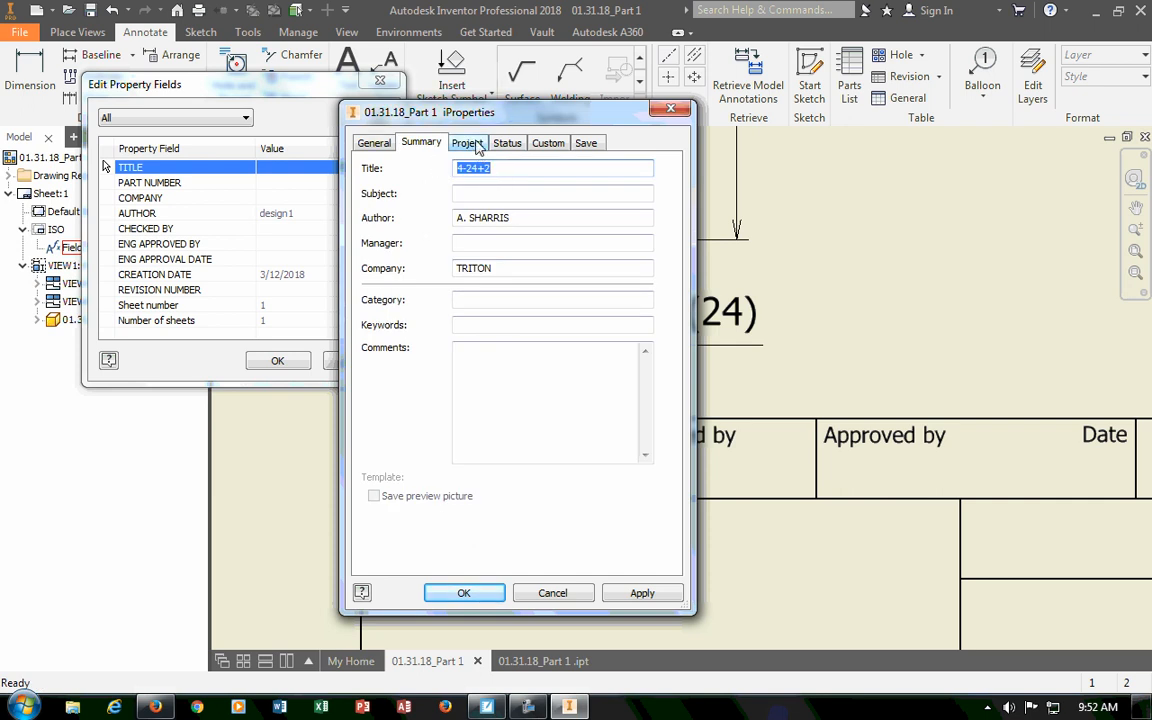
{"action": "left_click", "coordinate": [467, 143]}
{"action": "left_click", "coordinate": [490, 217]}
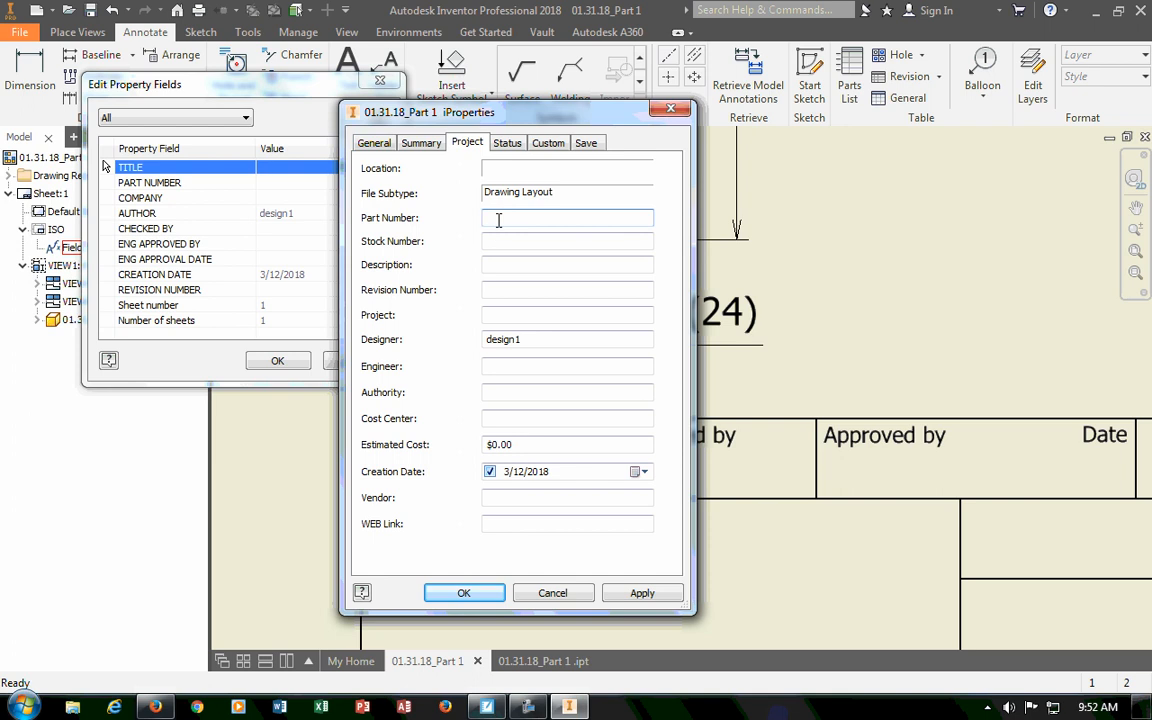
{"action": "key", "text": "ctrl+v"}
{"action": "left_click", "coordinate": [421, 143]}
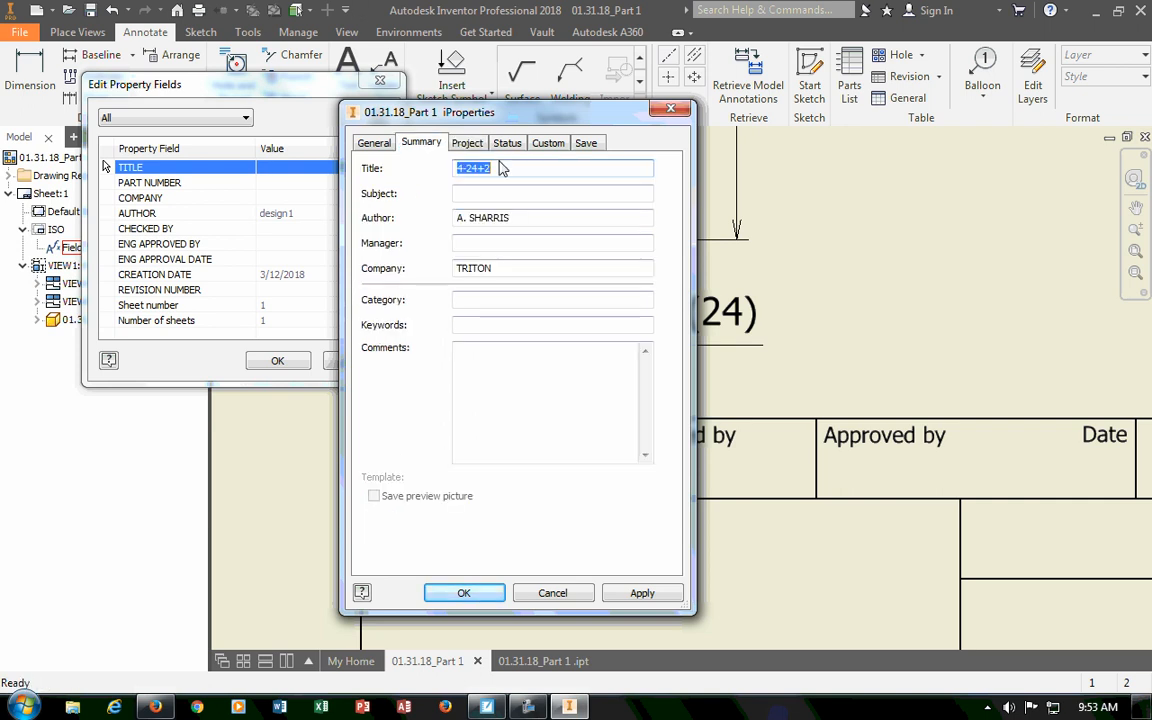
{"action": "type", "text": "PROJECT 2"}
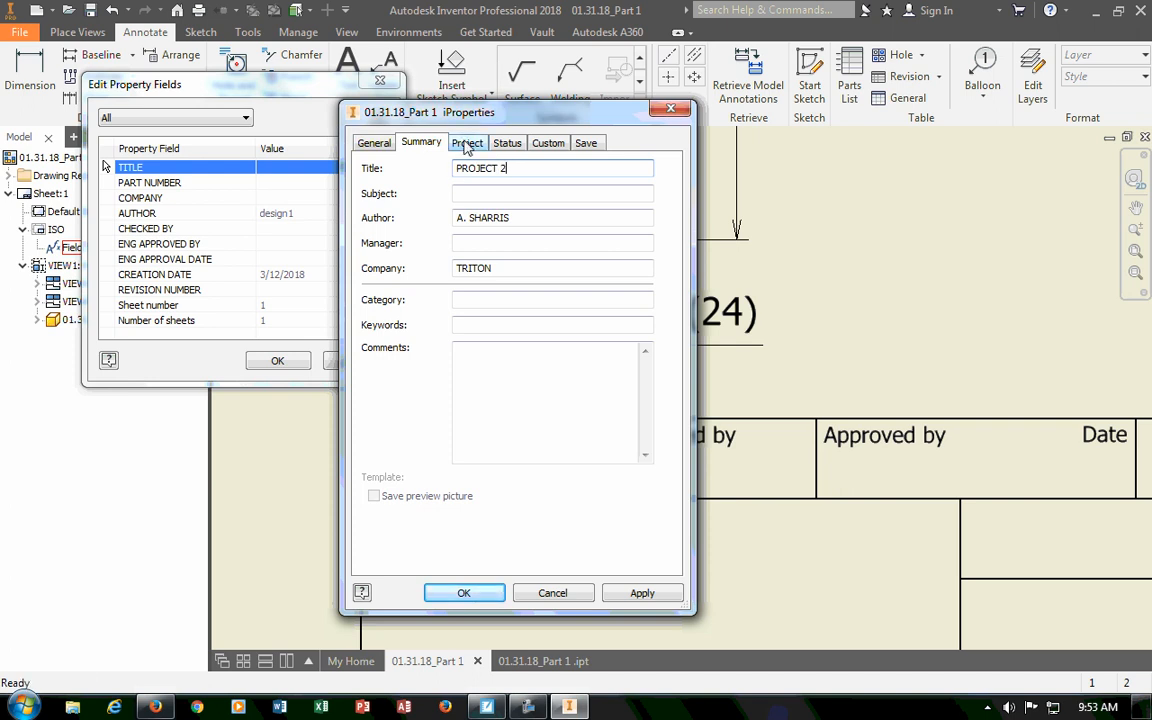
Replace the designer in the project properties with the drafter's name, leaving the other project fields as they are.
{"action": "left_click", "coordinate": [467, 143]}
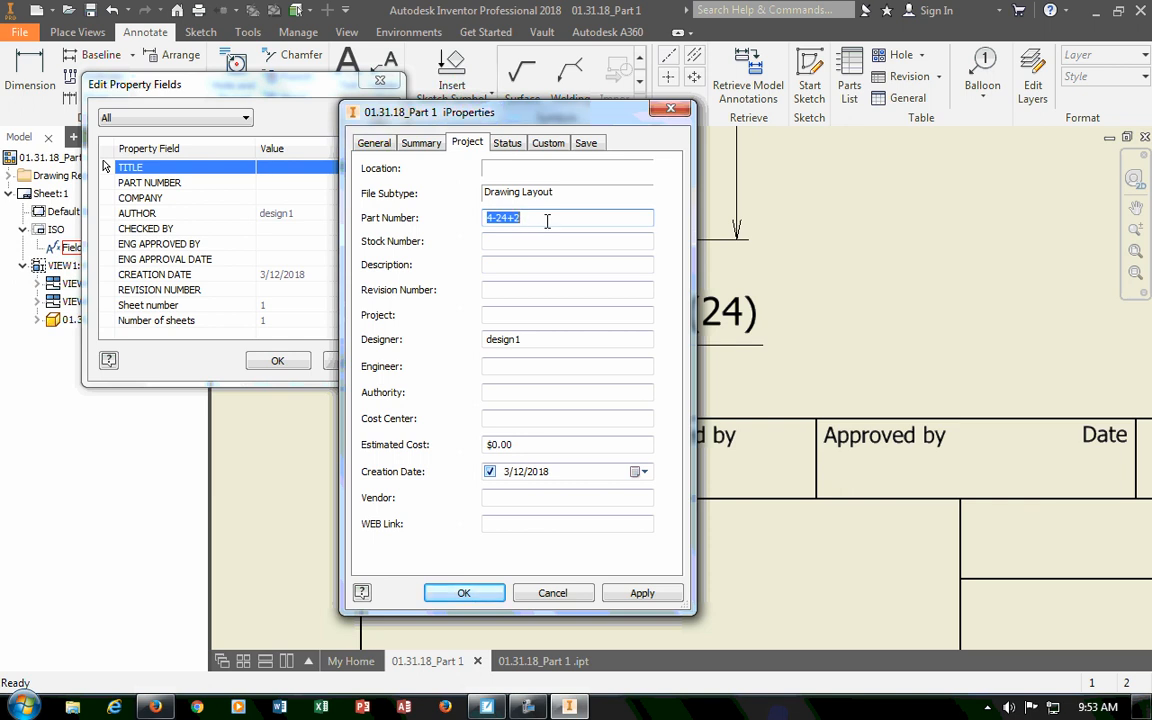
{"action": "left_click", "coordinate": [520, 244]}
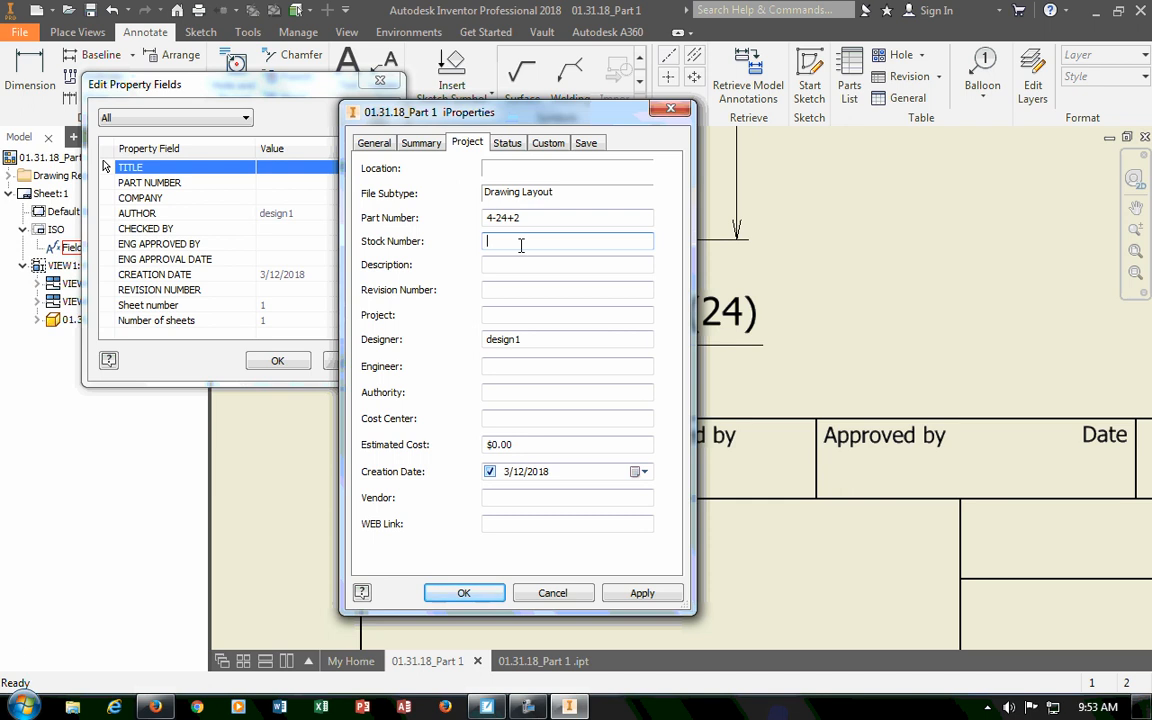
{"action": "left_click", "coordinate": [511, 262]}
{"action": "left_click", "coordinate": [511, 289]}
{"action": "left_click", "coordinate": [514, 315]}
{"action": "left_click", "coordinate": [524, 340]}
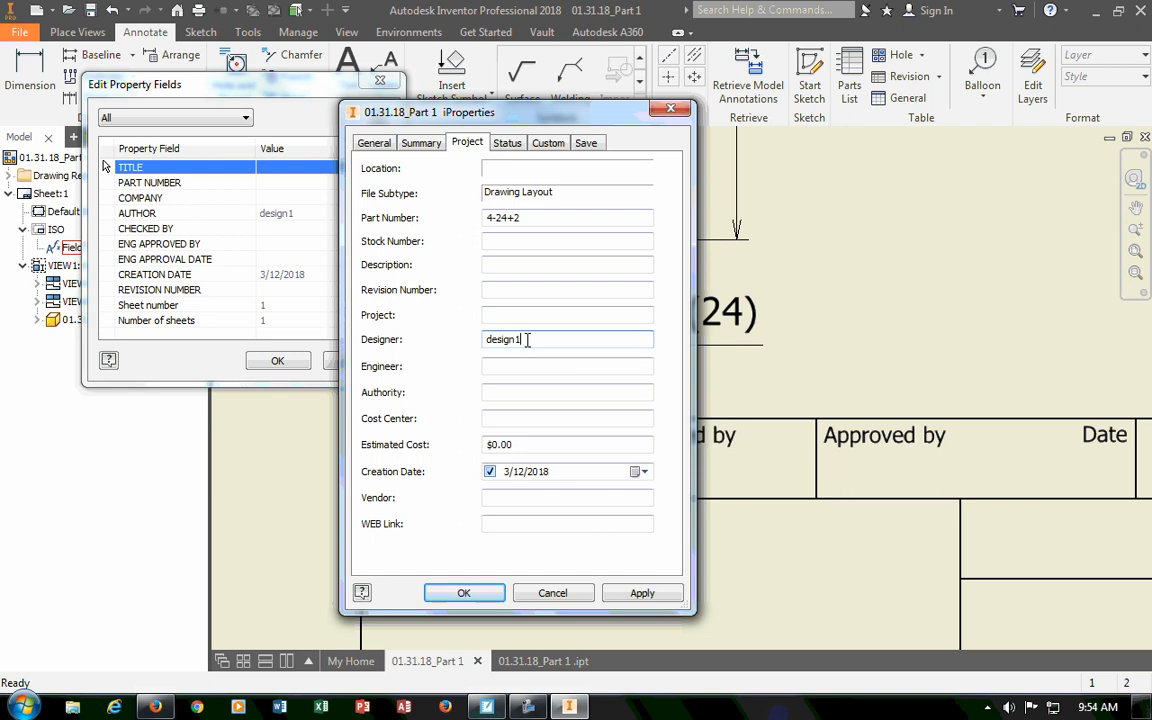
{"action": "key", "text": "ctrl+a"}
{"action": "type", "text": "A. SHARRIS"}
{"action": "left_click", "coordinate": [532, 390]}
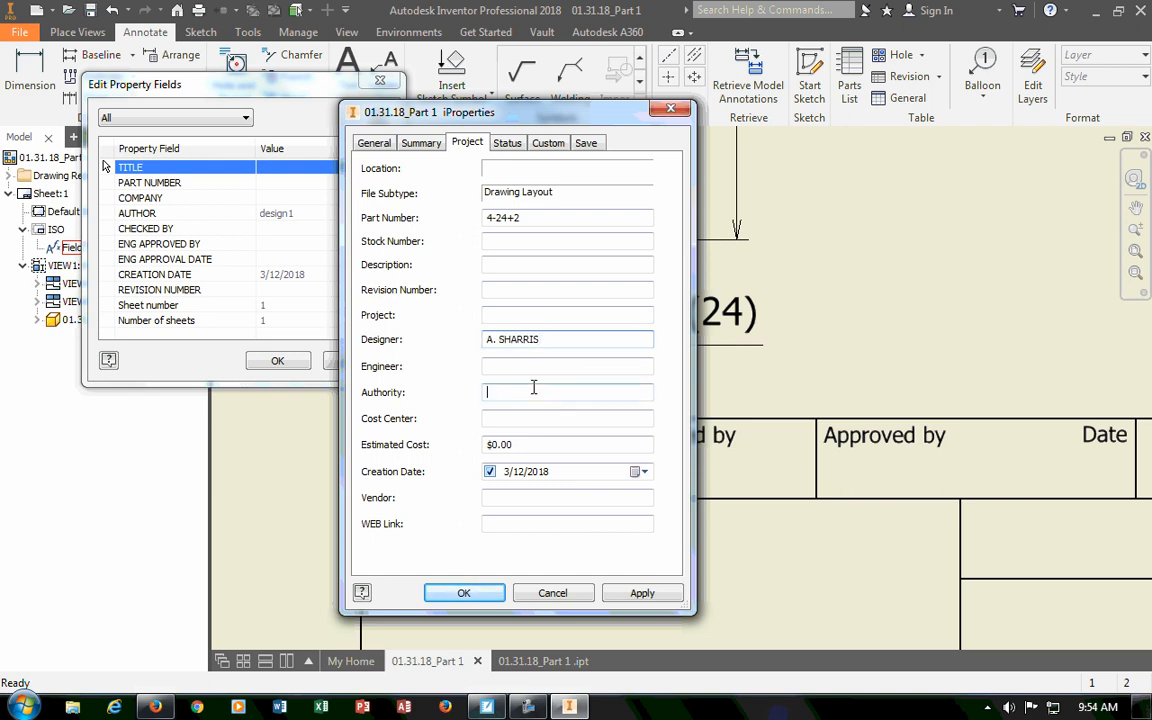
{"action": "left_click", "coordinate": [537, 444]}
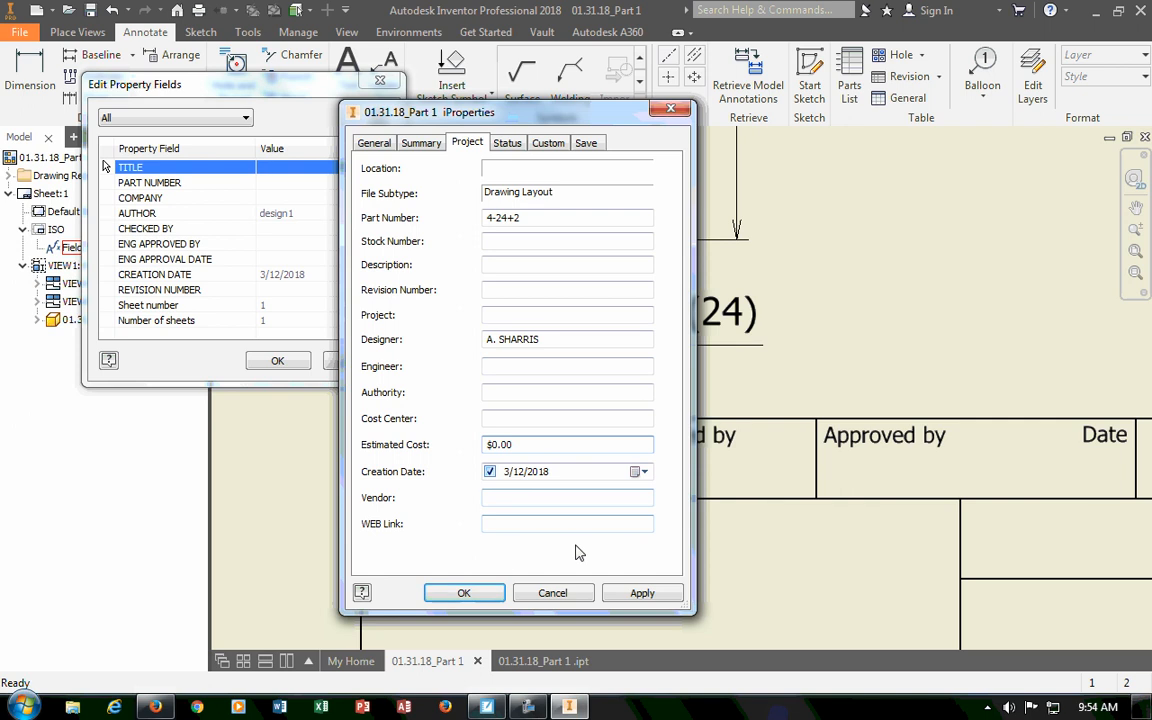
Review the project and status properties, then apply the iProperties changes to the title block and close both dialogs.
{"action": "left_click", "coordinate": [508, 145]}
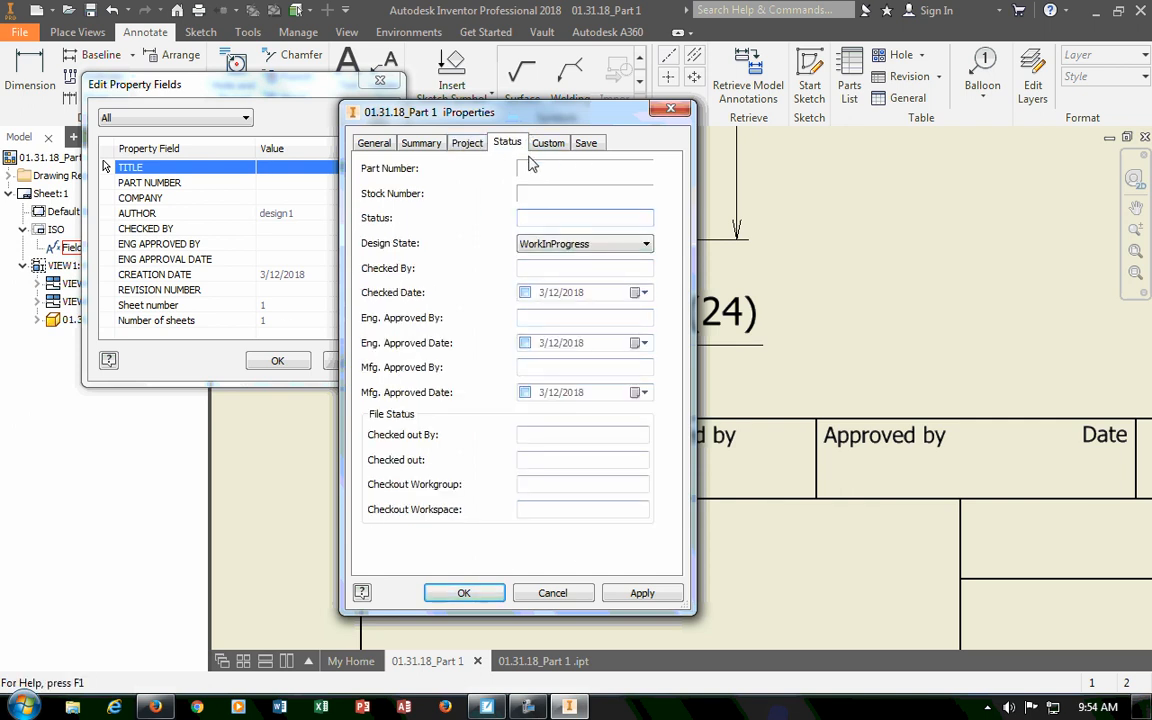
{"action": "left_click", "coordinate": [466, 143]}
{"action": "left_click", "coordinate": [422, 143]}
{"action": "left_click", "coordinate": [466, 143]}
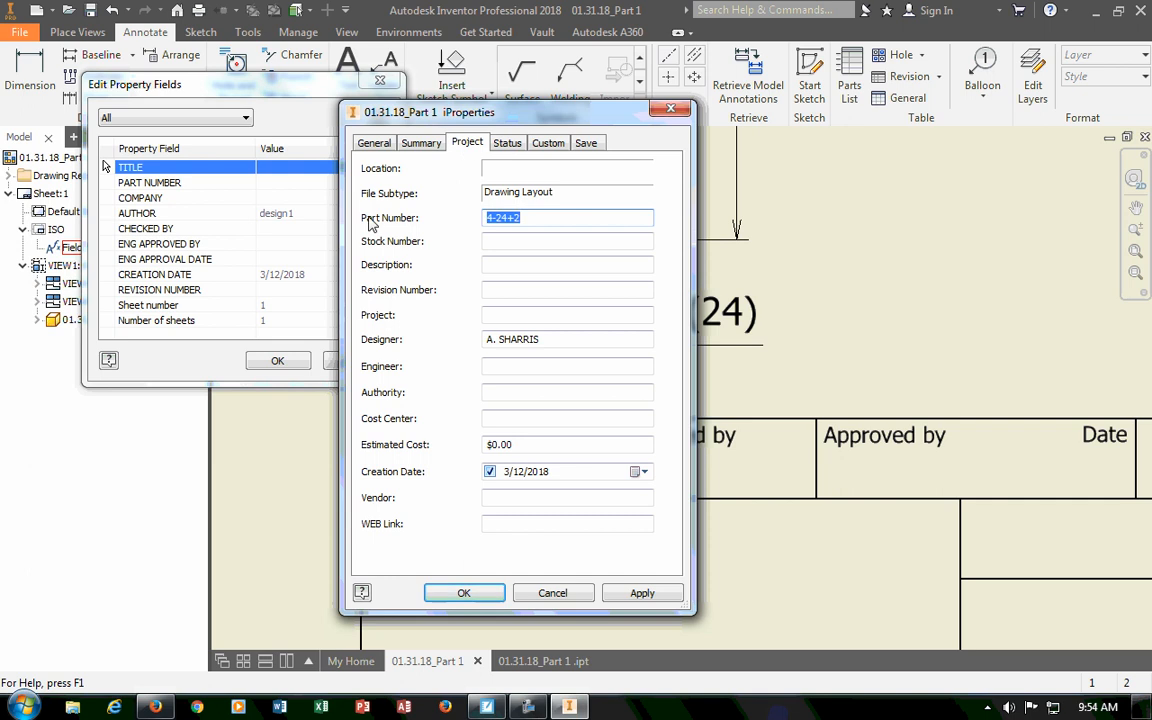
{"action": "left_click", "coordinate": [510, 144]}
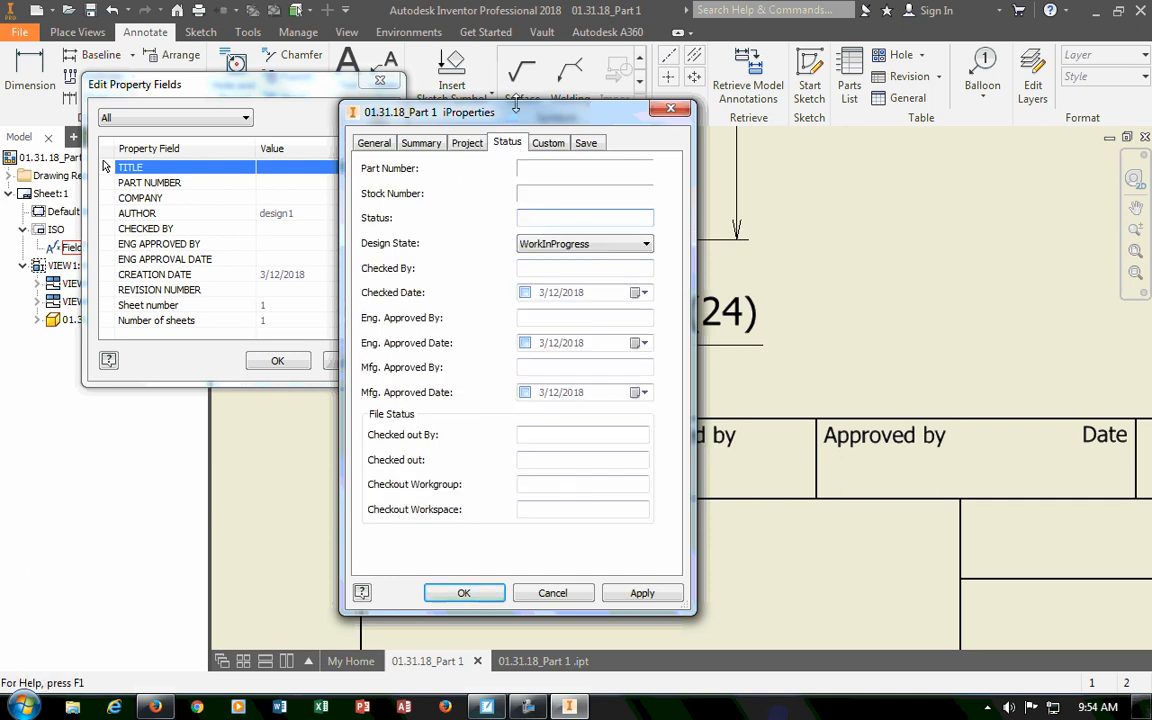
{"action": "left_click", "coordinate": [642, 593]}
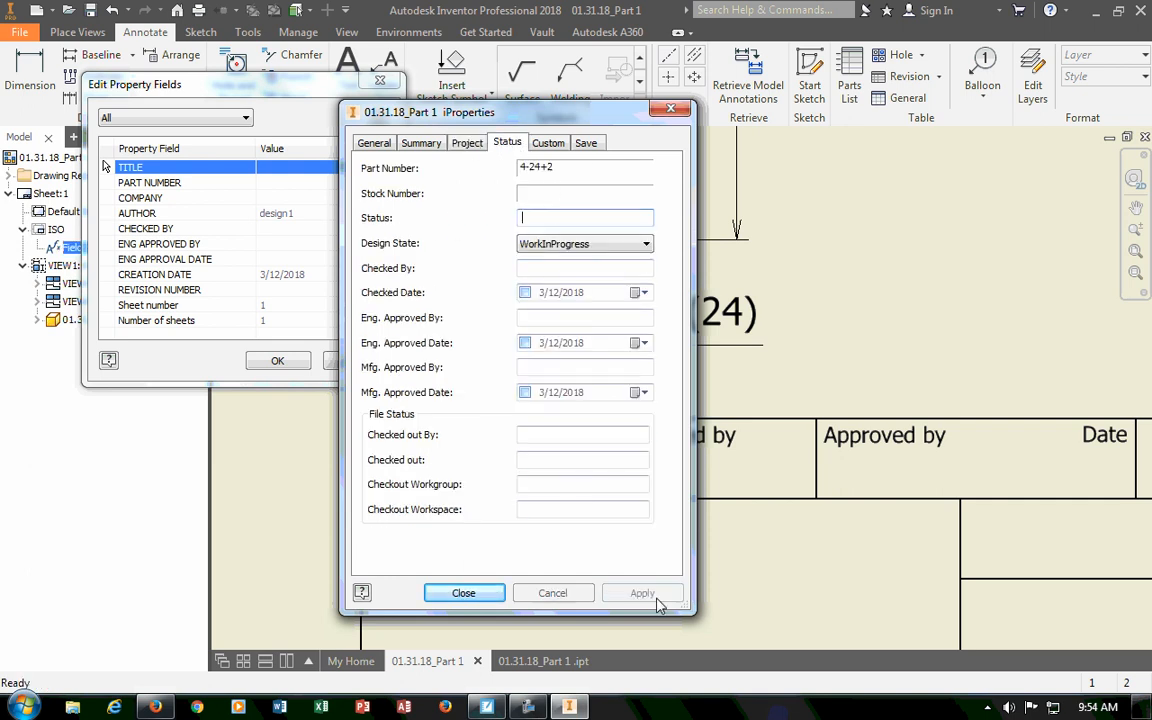
{"action": "left_click", "coordinate": [465, 594]}
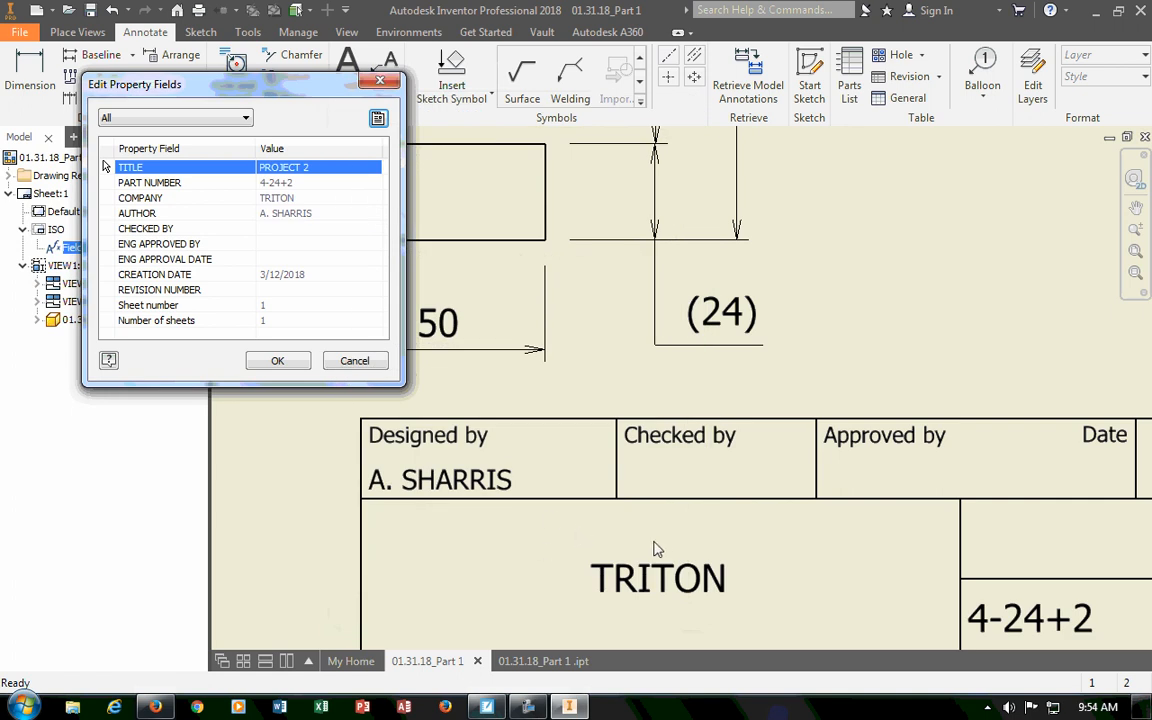
{"action": "left_click", "coordinate": [283, 360]}
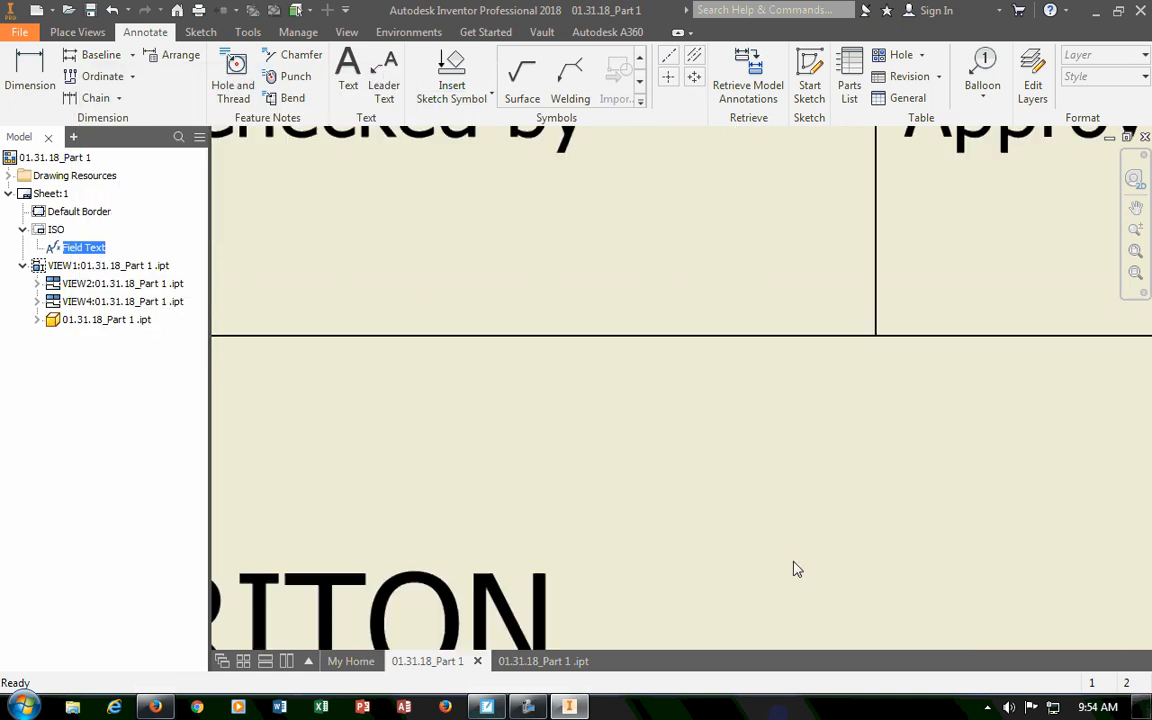
{"action": "scroll", "coordinate": [808, 563], "scroll_direction": "up", "scroll_amount": 3}
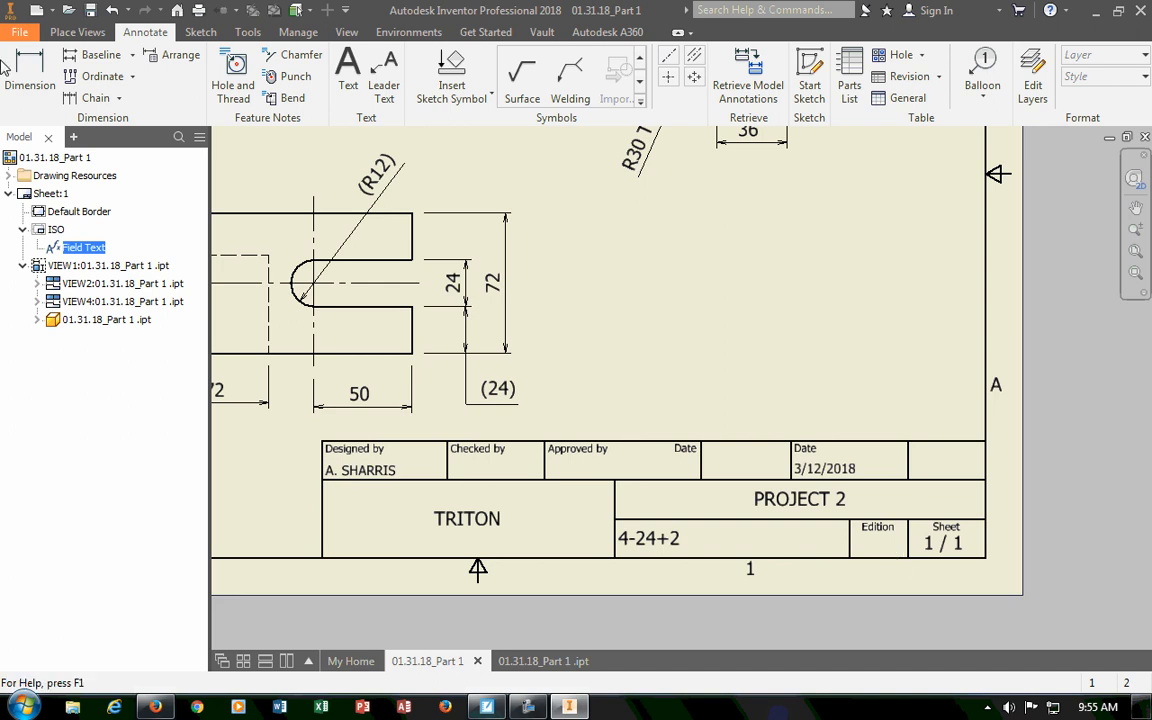
Open the drawing's iProperties and clear the author in the summary properties.
{"action": "right_click", "coordinate": [34, 159]}
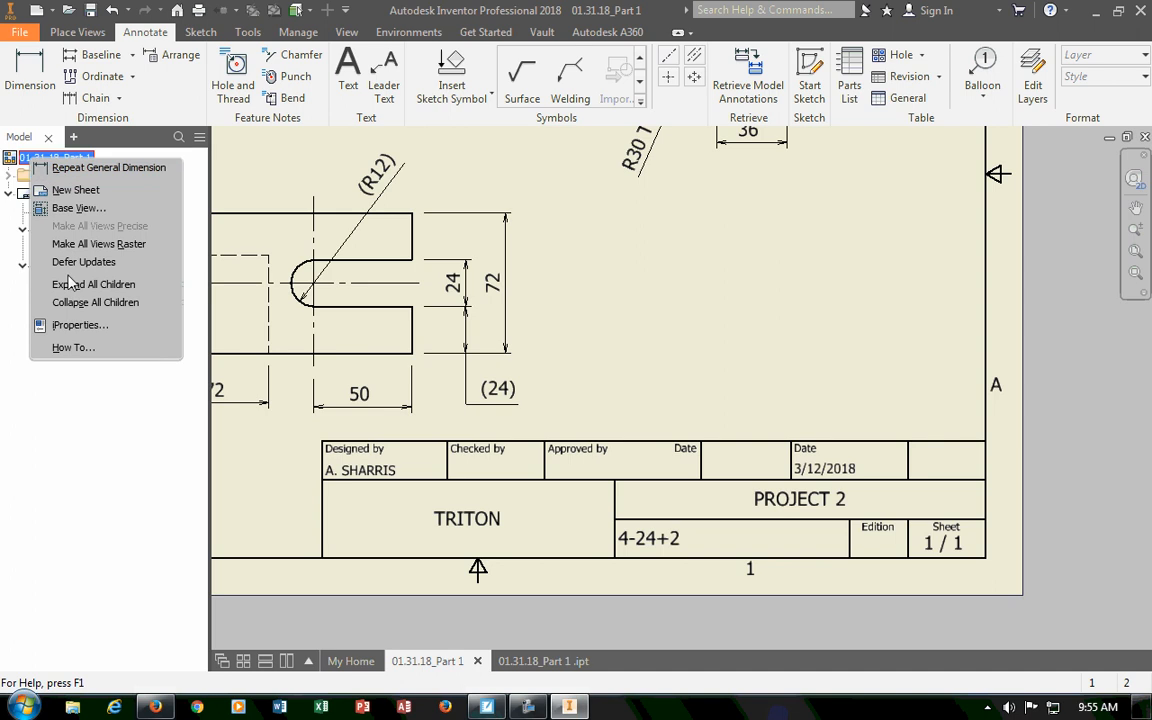
{"action": "left_click", "coordinate": [42, 423]}
{"action": "right_click", "coordinate": [52, 163]}
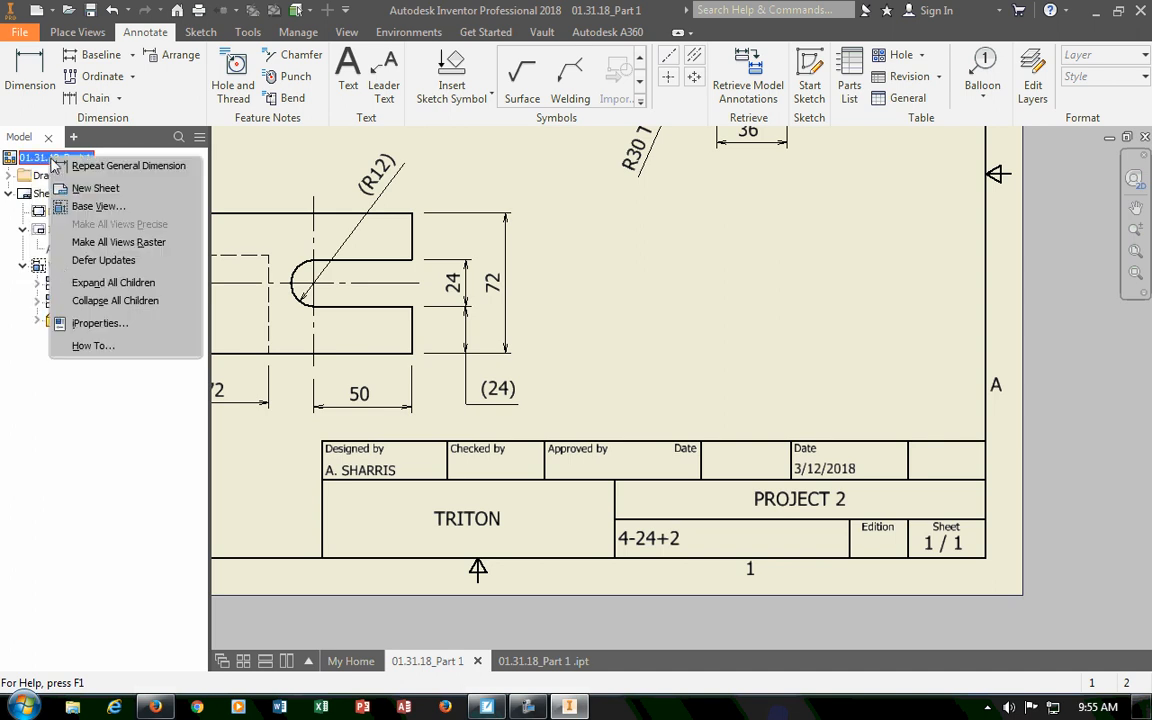
{"action": "left_click", "coordinate": [62, 296]}
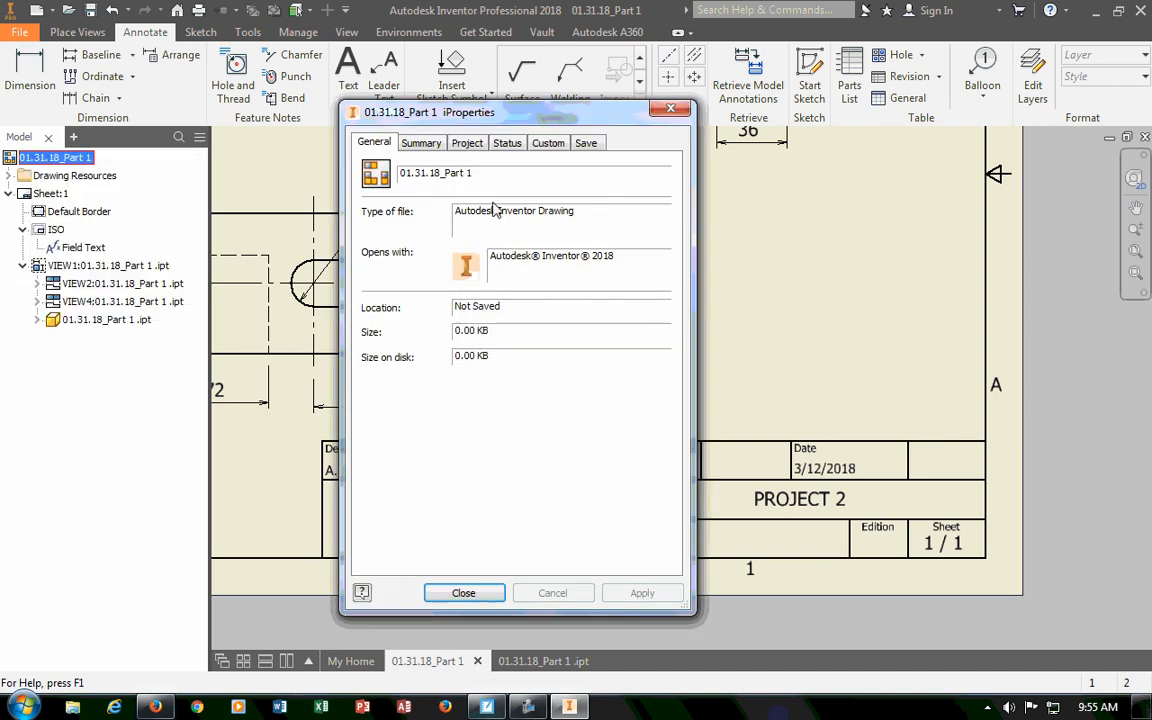
{"action": "left_click", "coordinate": [418, 143]}
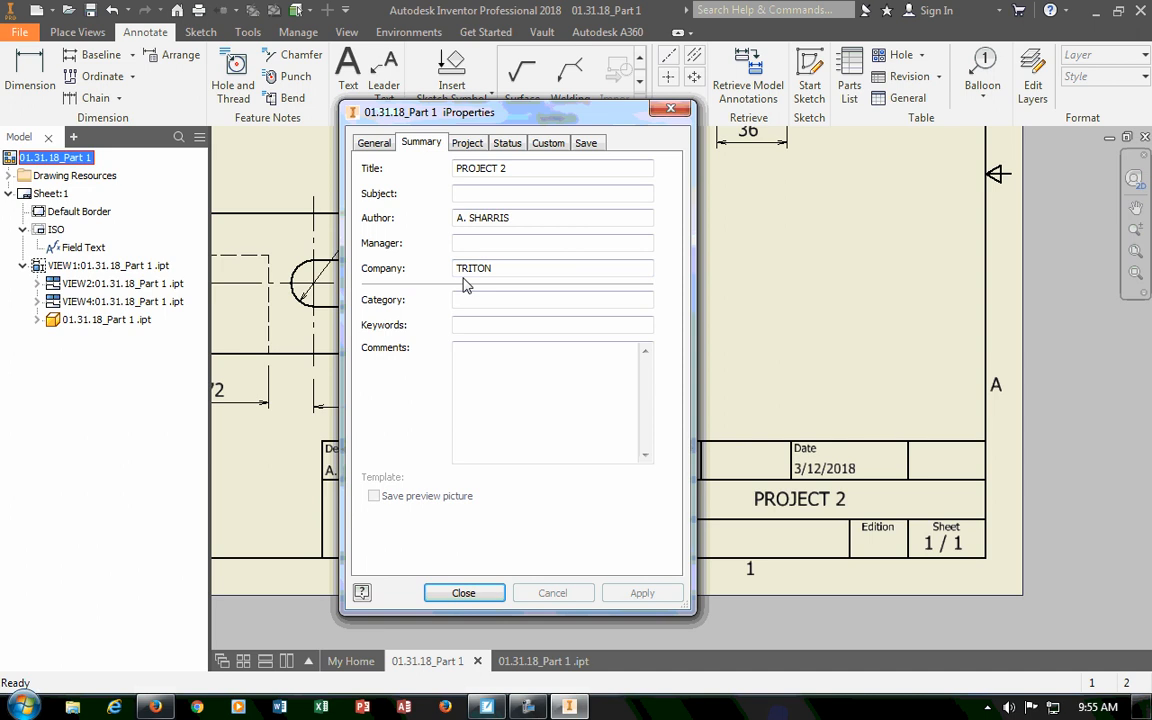
{"action": "left_click_drag", "start_coordinate": [532, 217], "coordinate": [409, 236]}
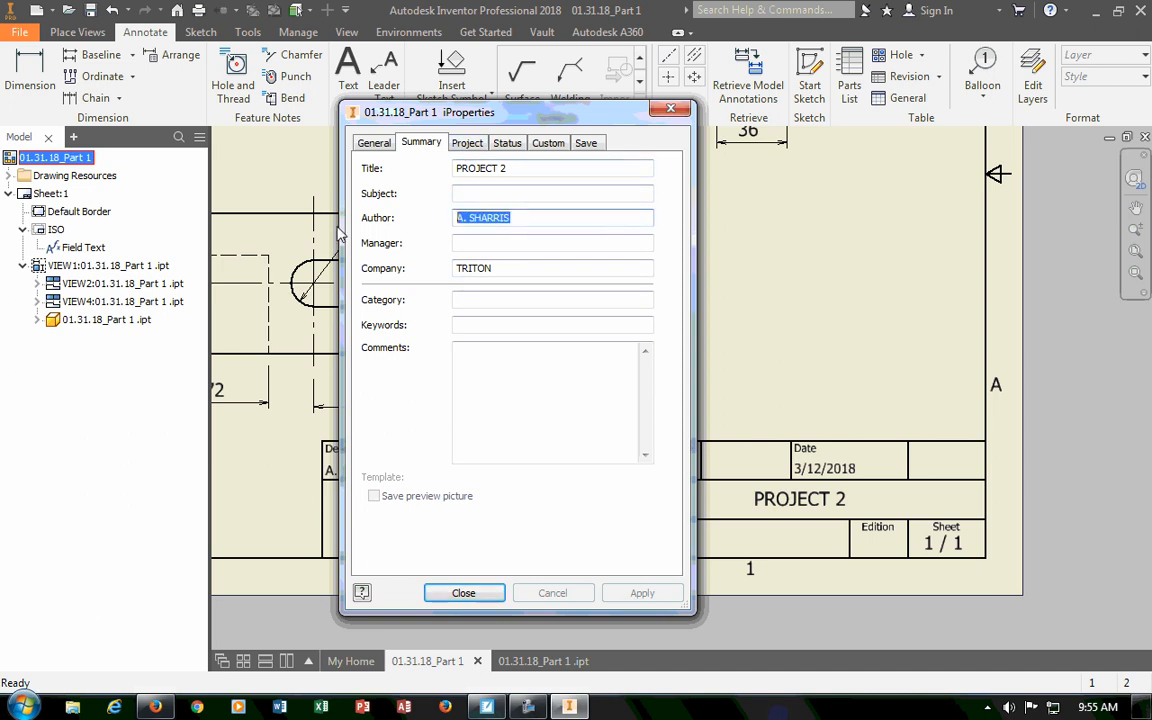
{"action": "key", "text": "Delete"}
Check the designer entry in the project properties against the summary, moving the dialog clear of the title block's designer and company cells.
{"action": "left_click", "coordinate": [465, 145]}
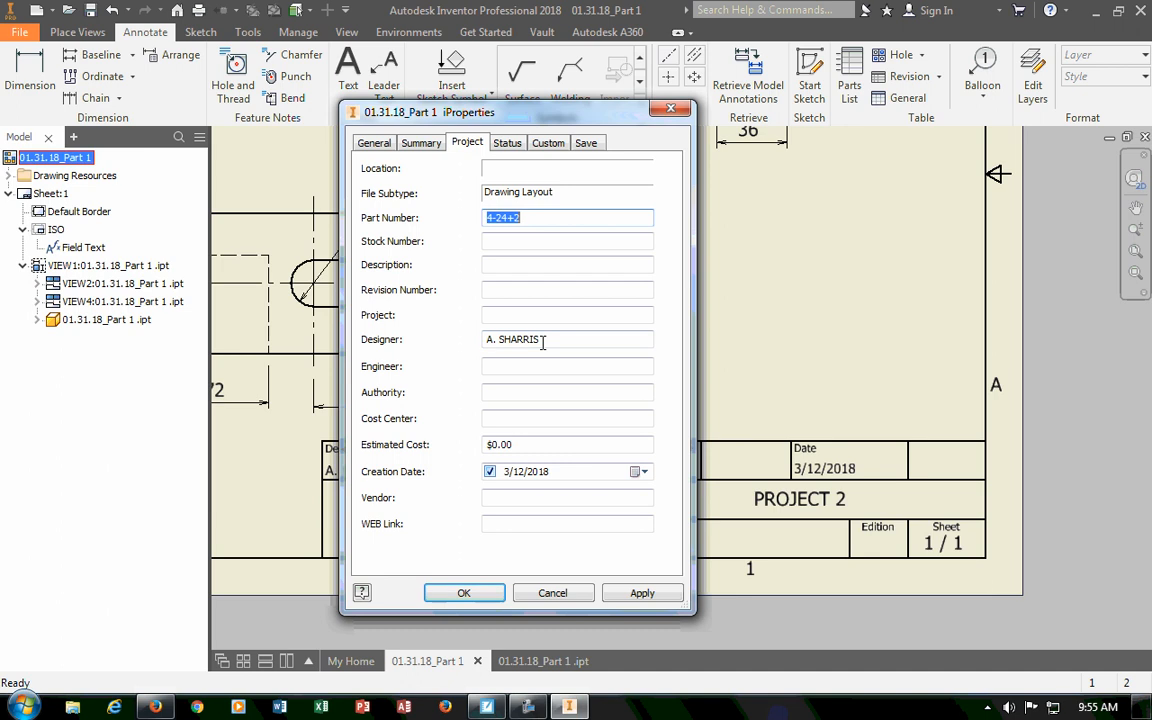
{"action": "left_click", "coordinate": [421, 143]}
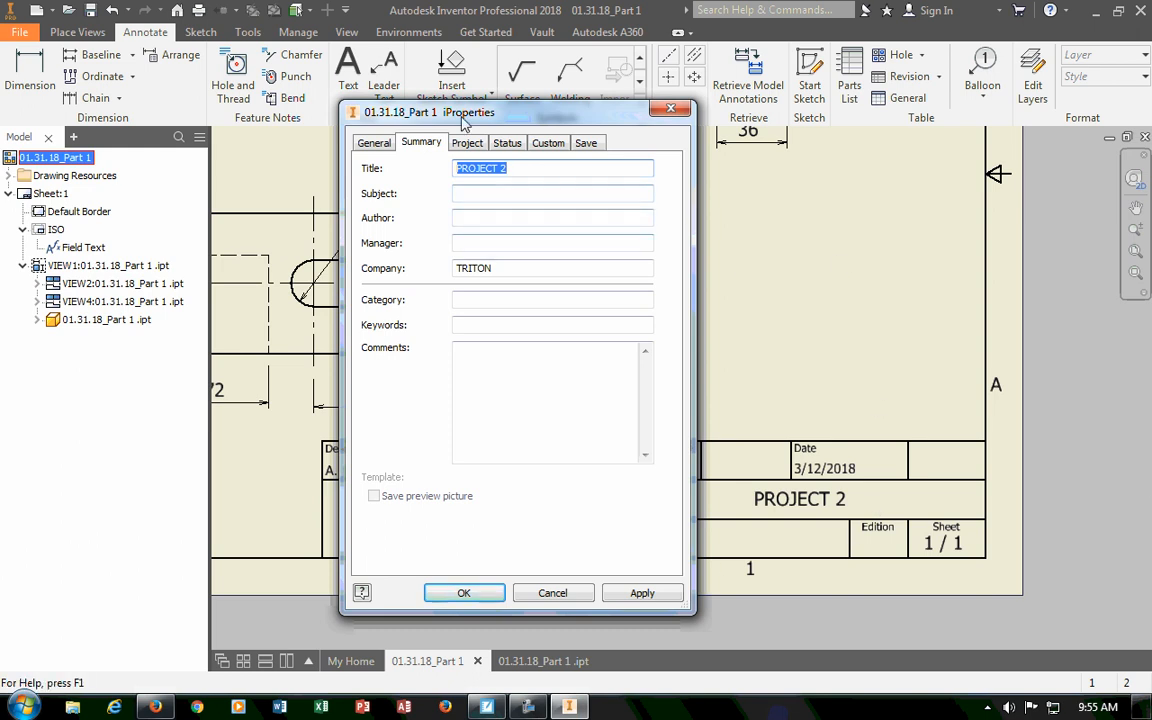
{"action": "left_click", "coordinate": [467, 143]}
{"action": "left_click_drag", "start_coordinate": [583, 123], "coordinate": [381, 77]}
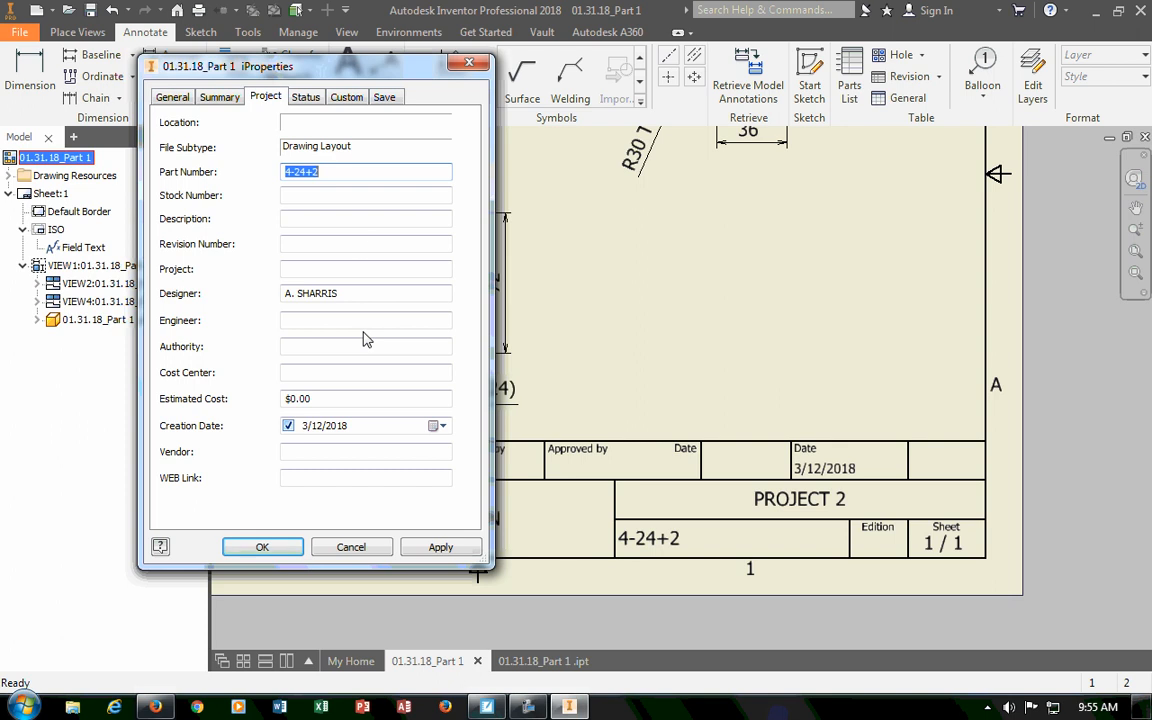
{"action": "mouse_move", "coordinate": [320, 68]}
{"action": "left_mouse_down"}
{"action": "mouse_move", "coordinate": [792, 115]}
{"action": "mouse_move", "coordinate": [797, 147]}
{"action": "left_mouse_up"}
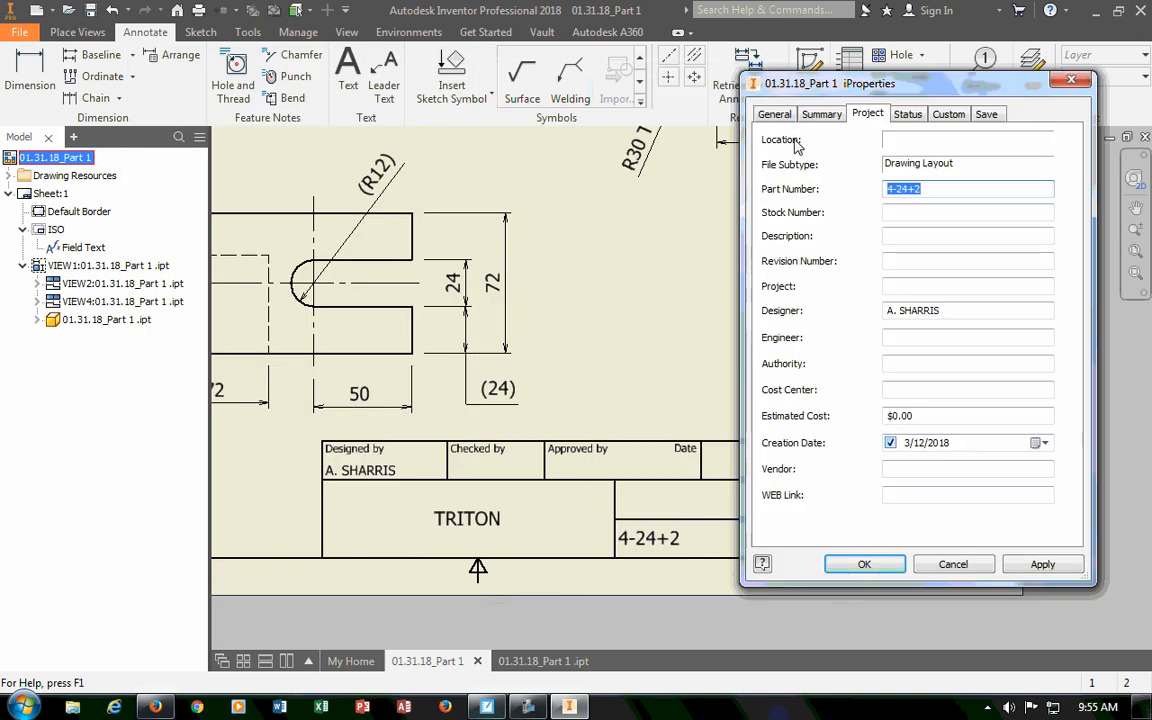
Set the company to TIG ENTERPRISES in the summary properties and apply the iProperties changes to the title block.
{"action": "left_click", "coordinate": [821, 114]}
{"action": "key", "text": "Tab"}
{"action": "key", "text": "Tab"}
{"action": "key", "text": "Tab"}
{"action": "key", "text": "Tab"}
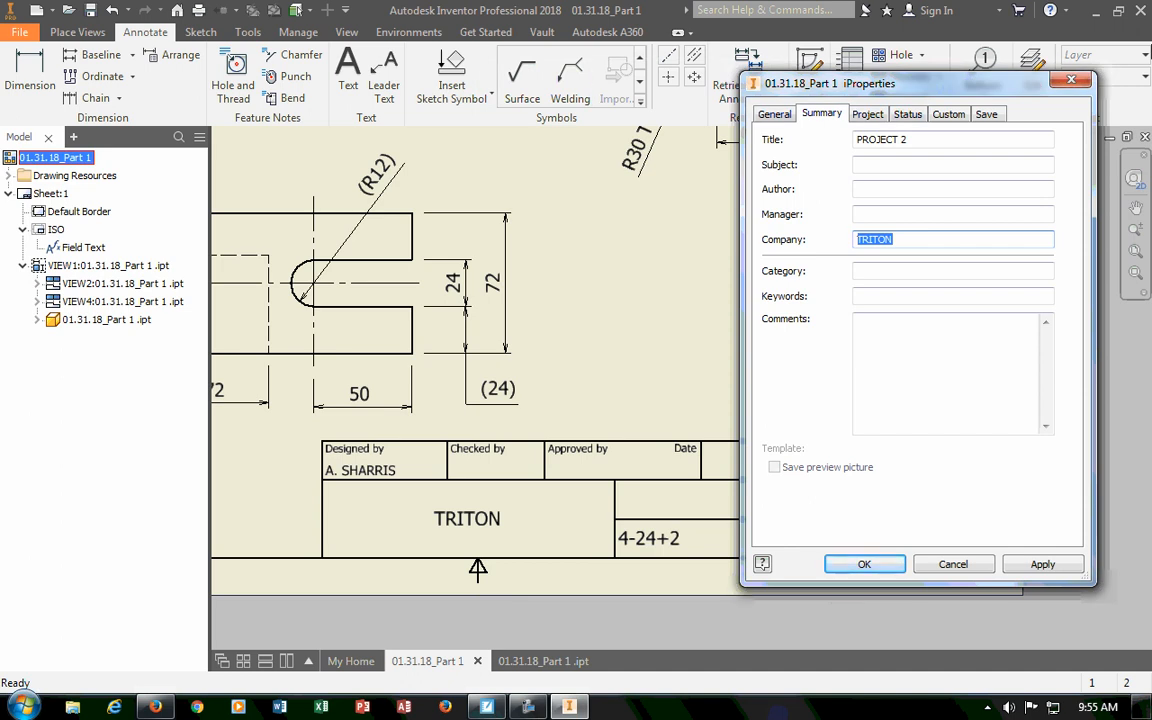
{"action": "type", "text": "TIG ENTERPRISES"}
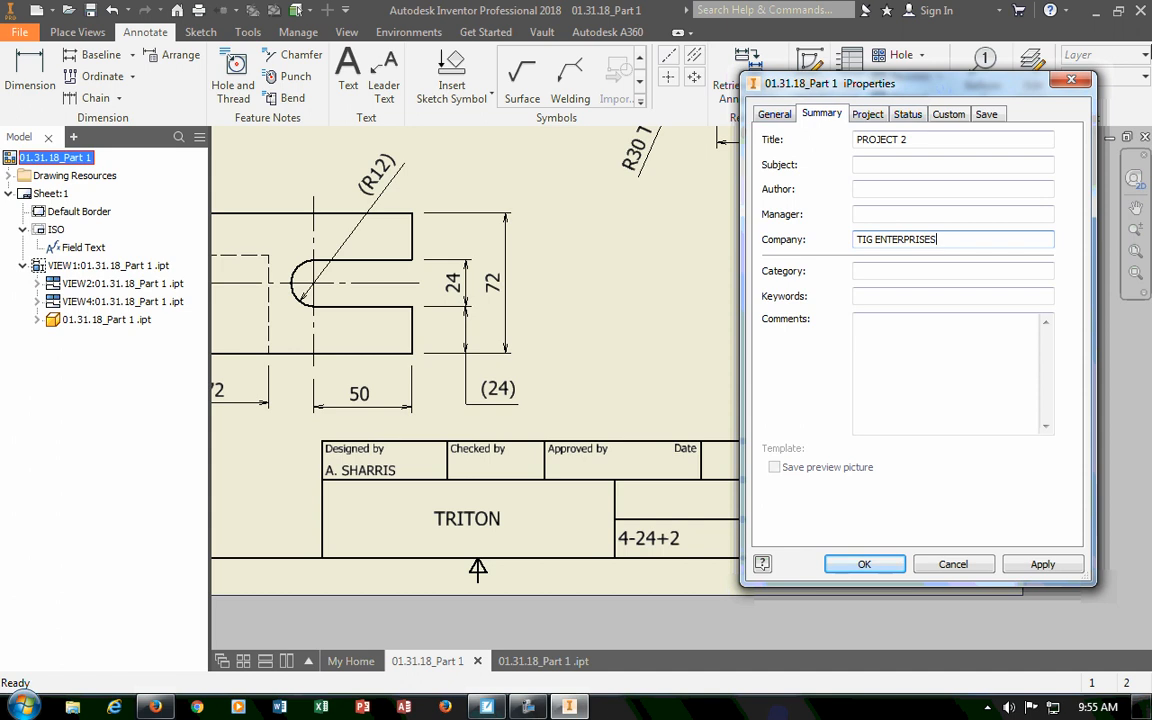
{"action": "left_click", "coordinate": [1043, 565]}
{"action": "left_click", "coordinate": [858, 566]}
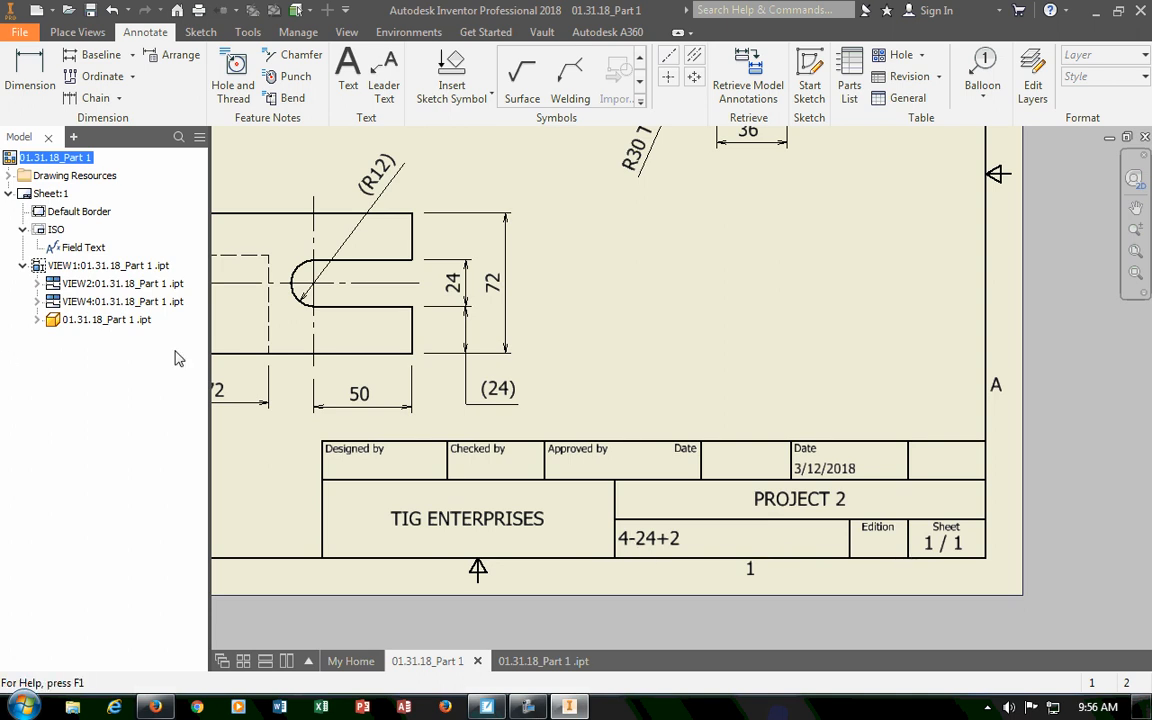
Reopen the drawing's iProperties, enter the drafter's name as author in the summary properties and apply the change.
{"action": "right_click", "coordinate": [57, 158]}
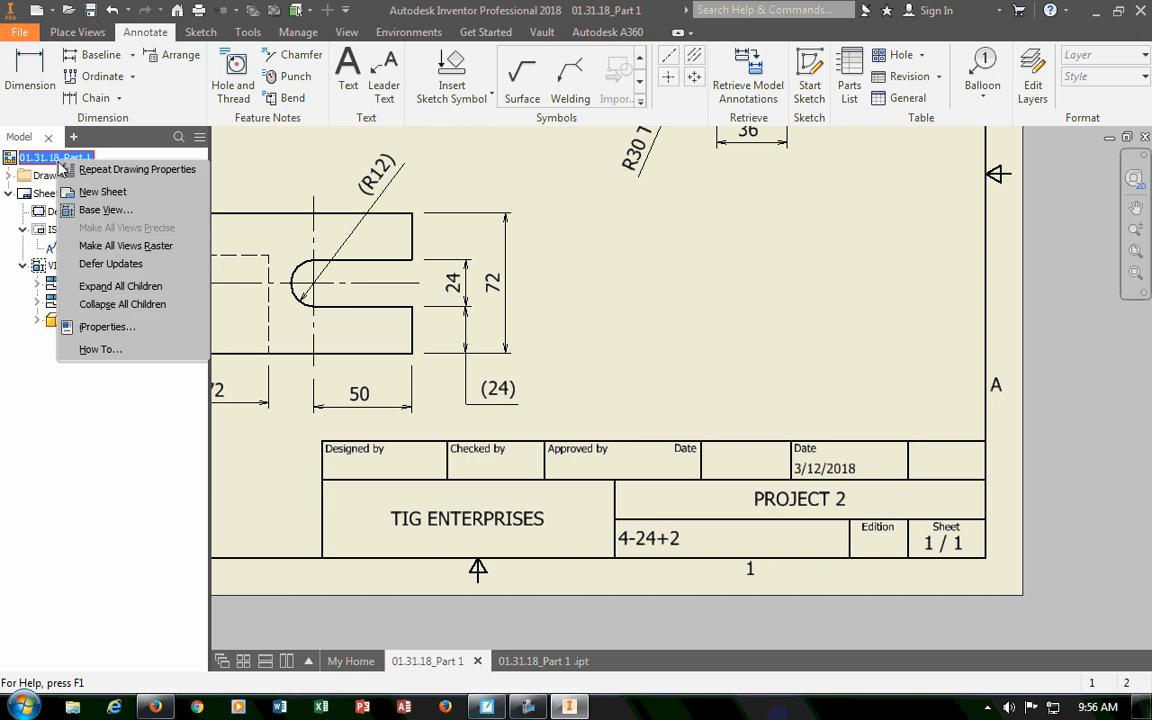
{"action": "left_click", "coordinate": [100, 326]}
{"action": "left_click", "coordinate": [867, 114]}
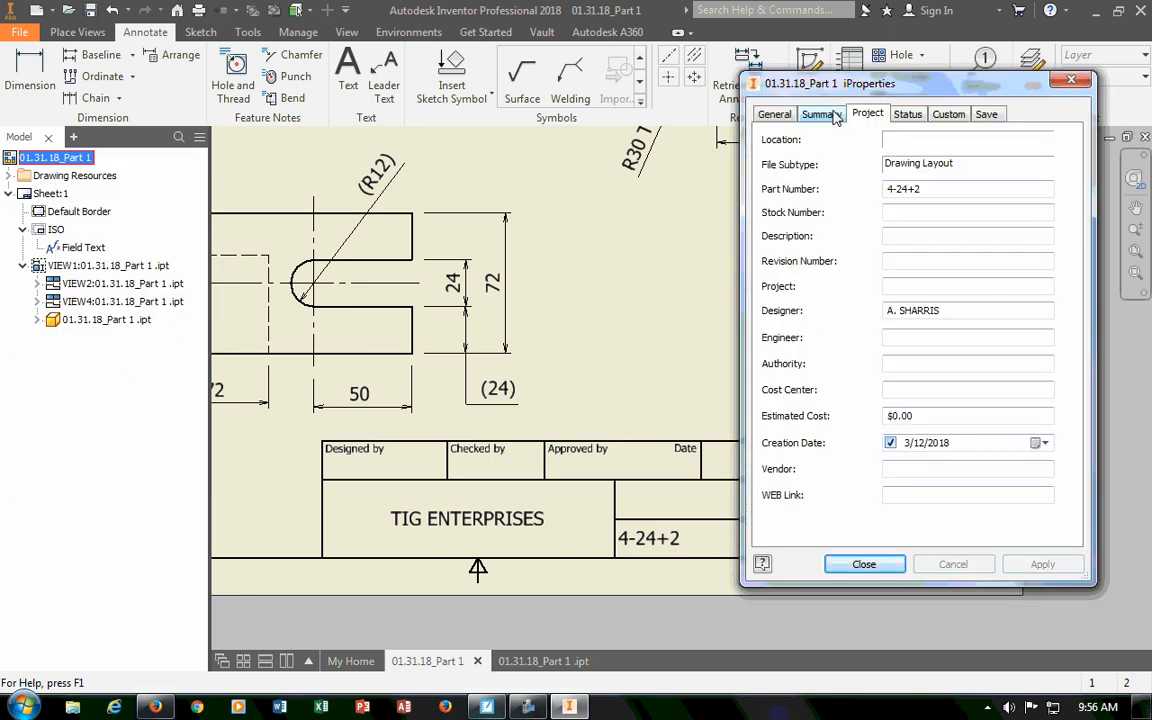
{"action": "left_click", "coordinate": [821, 114]}
{"action": "left_click", "coordinate": [867, 114]}
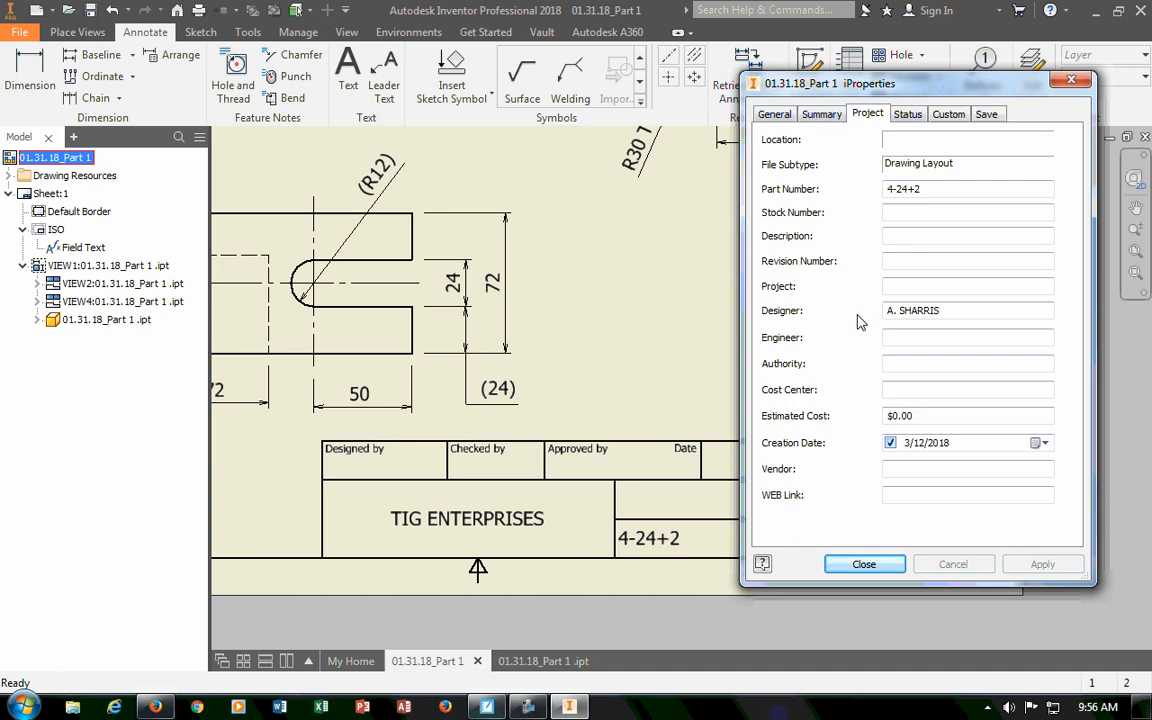
{"action": "left_click", "coordinate": [821, 114]}
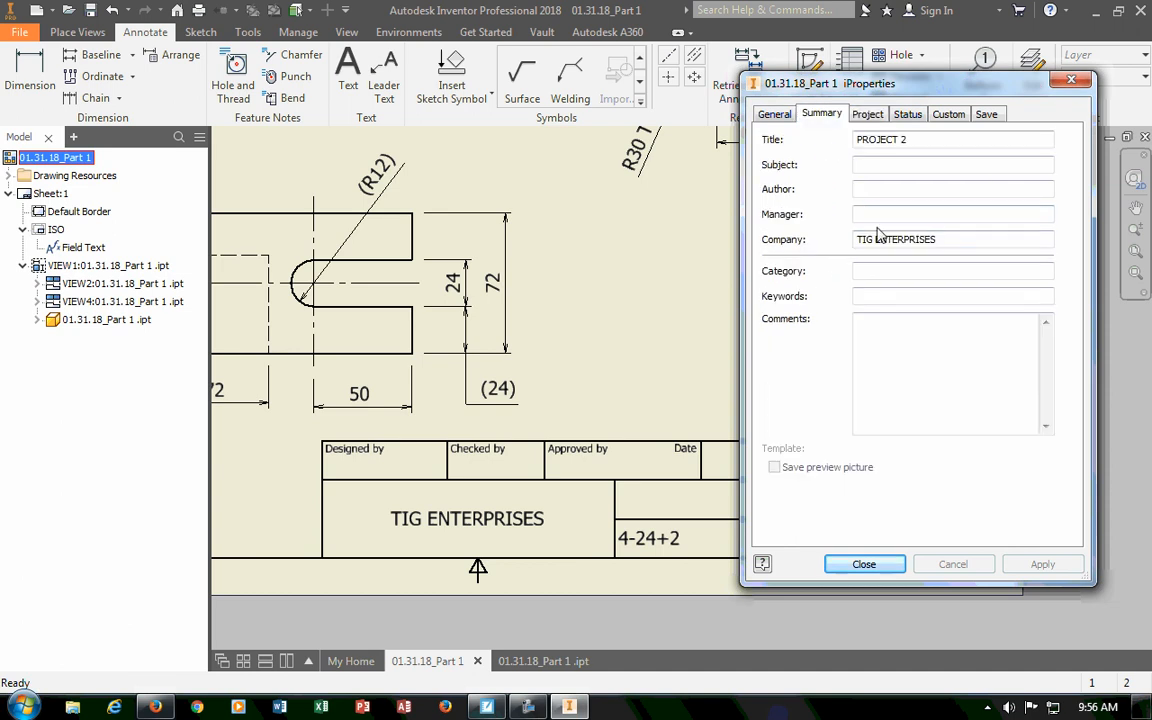
{"action": "left_click", "coordinate": [866, 190]}
{"action": "type", "text": "A. "}
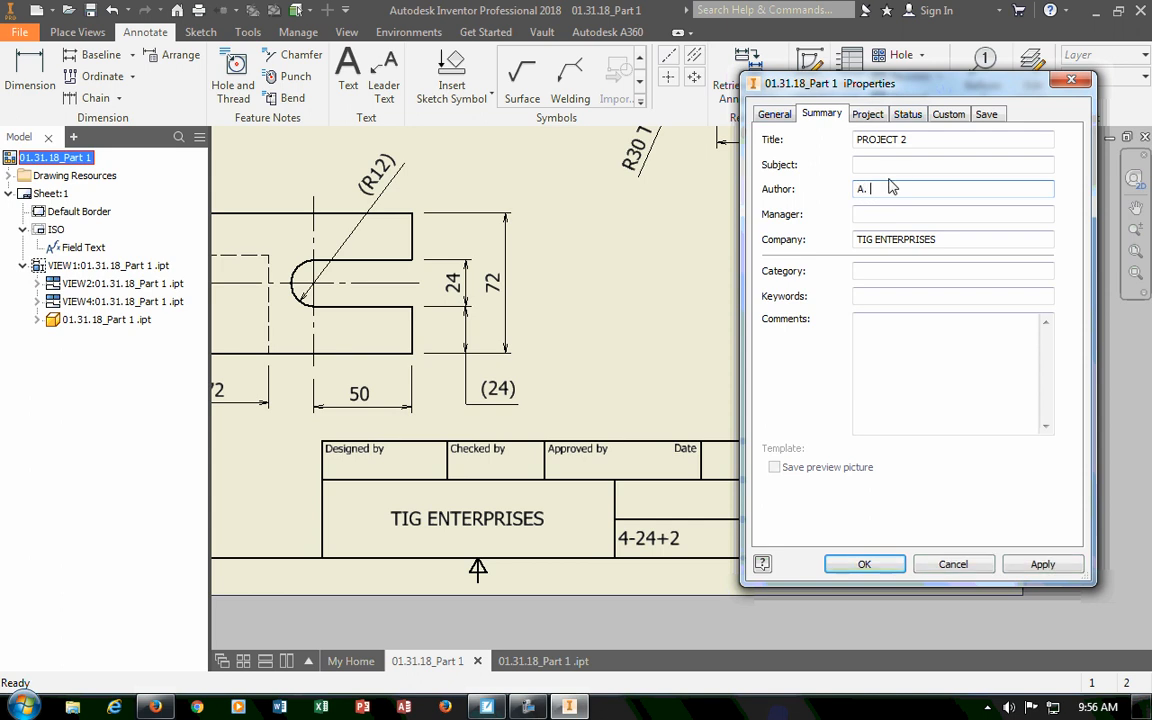
{"action": "type", "text": "SHARRIS"}
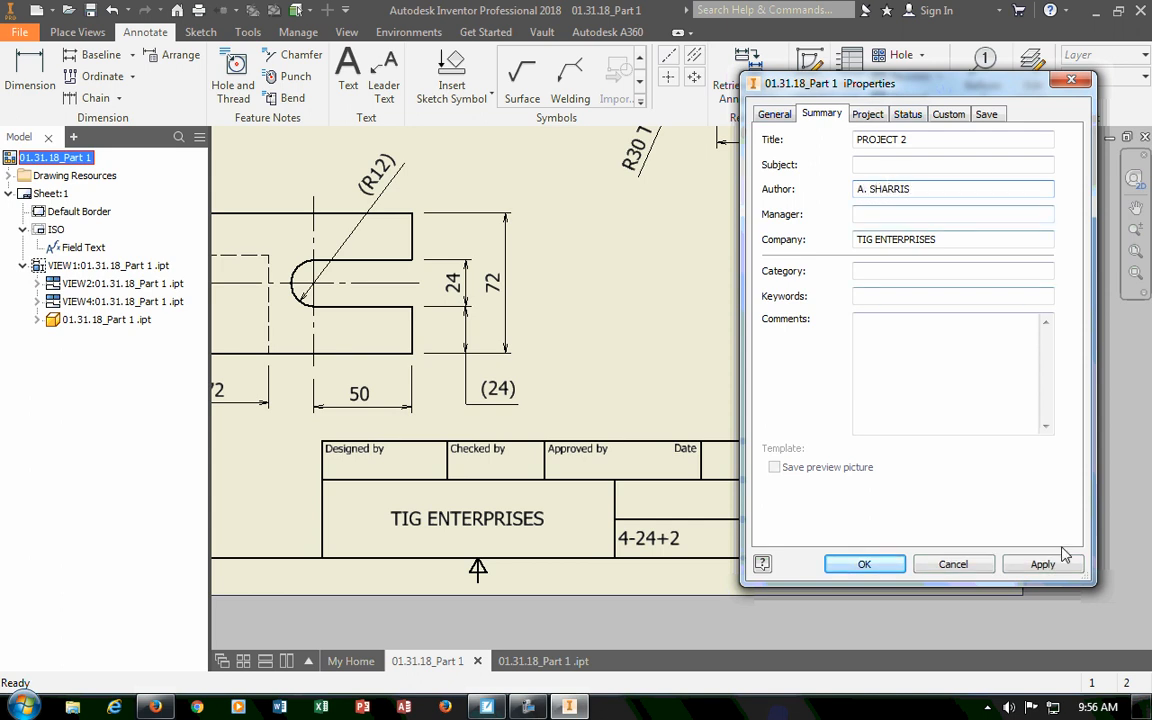
{"action": "left_click", "coordinate": [1046, 564]}
{"action": "left_click", "coordinate": [886, 565]}
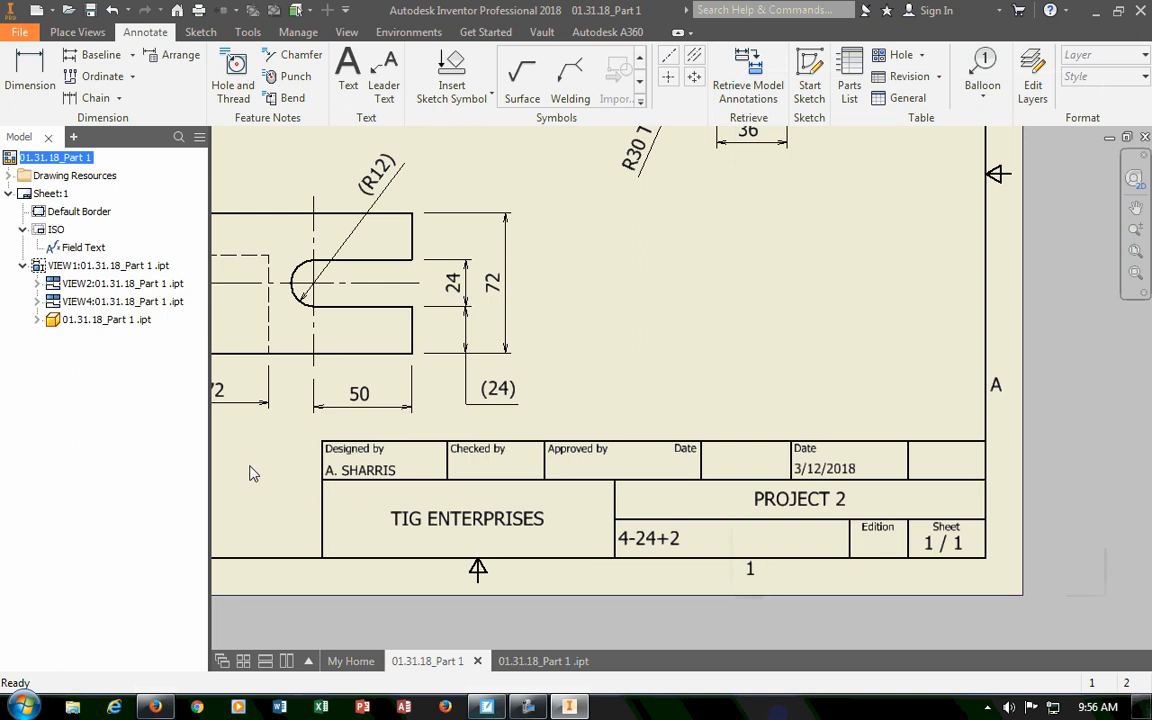
Save the drawing to the Desktop as 01.31.18_Part 1 .idw in Inventor Drawing format.
{"action": "mouse_move", "coordinate": [425, 652]}
{"action": "scroll", "coordinate": [652, 524], "scroll_direction": "up", "scroll_amount": 6}
{"action": "scroll", "coordinate": [654, 516], "scroll_direction": "down", "scroll_amount": 5}
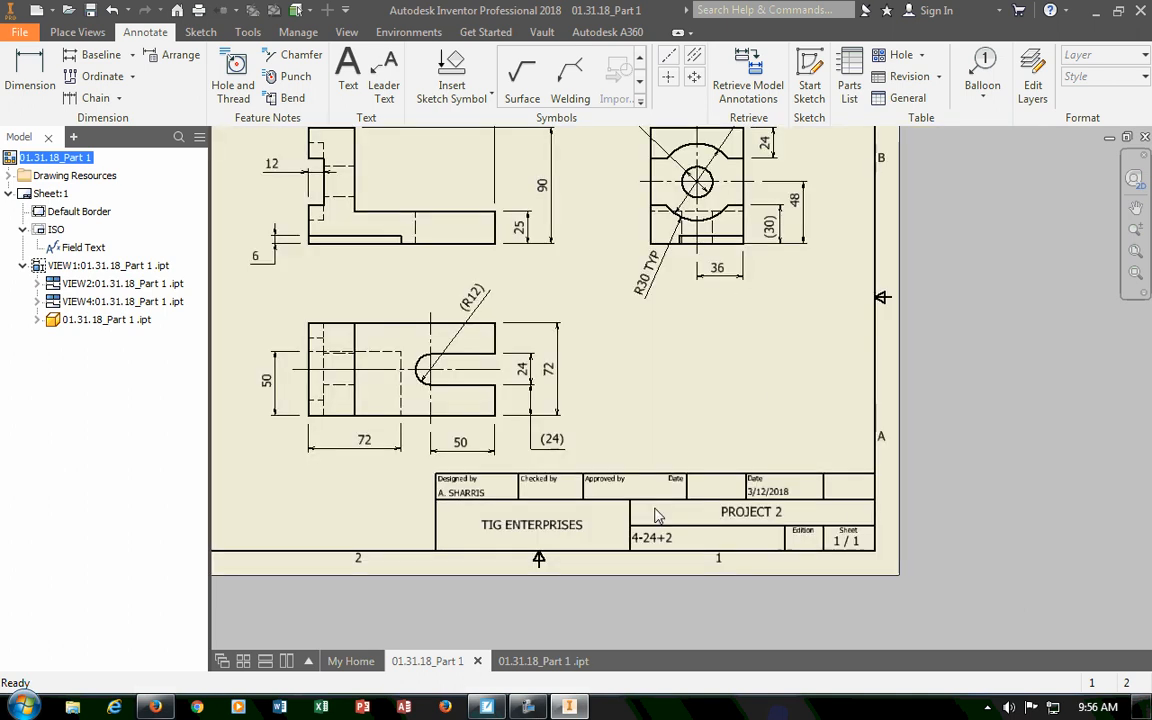
{"action": "scroll", "coordinate": [676, 394], "scroll_direction": "up", "scroll_amount": 1}
{"action": "mouse_move", "coordinate": [676, 394]}
{"action": "middle_mouse_down"}
{"action": "mouse_move", "coordinate": [852, 504]}
{"action": "mouse_move", "coordinate": [805, 506]}
{"action": "middle_mouse_up"}
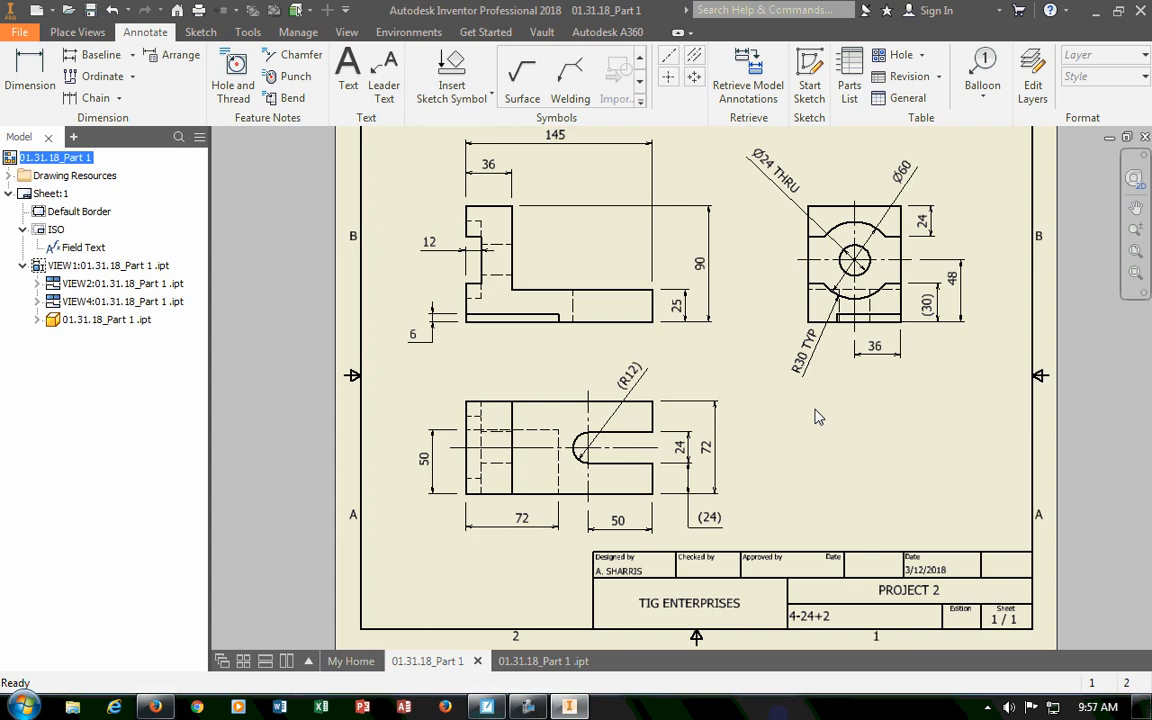
{"action": "left_click", "coordinate": [38, 36]}
{"action": "mouse_move", "coordinate": [84, 233]}
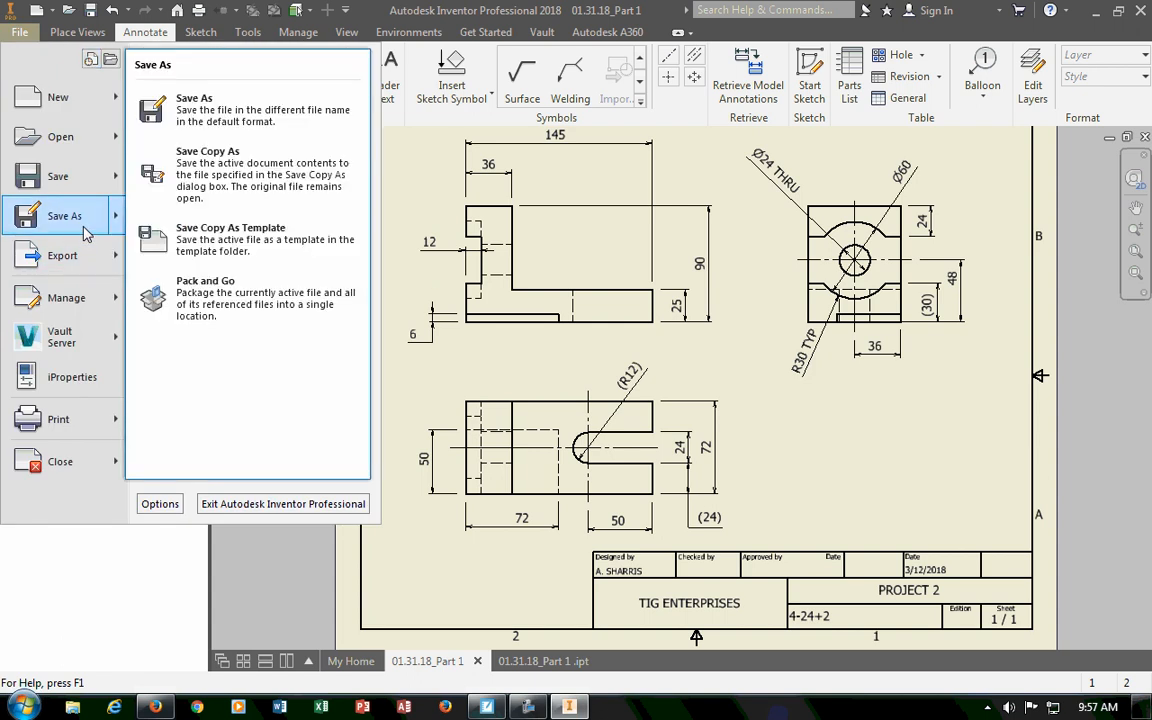
{"action": "left_click", "coordinate": [195, 100]}
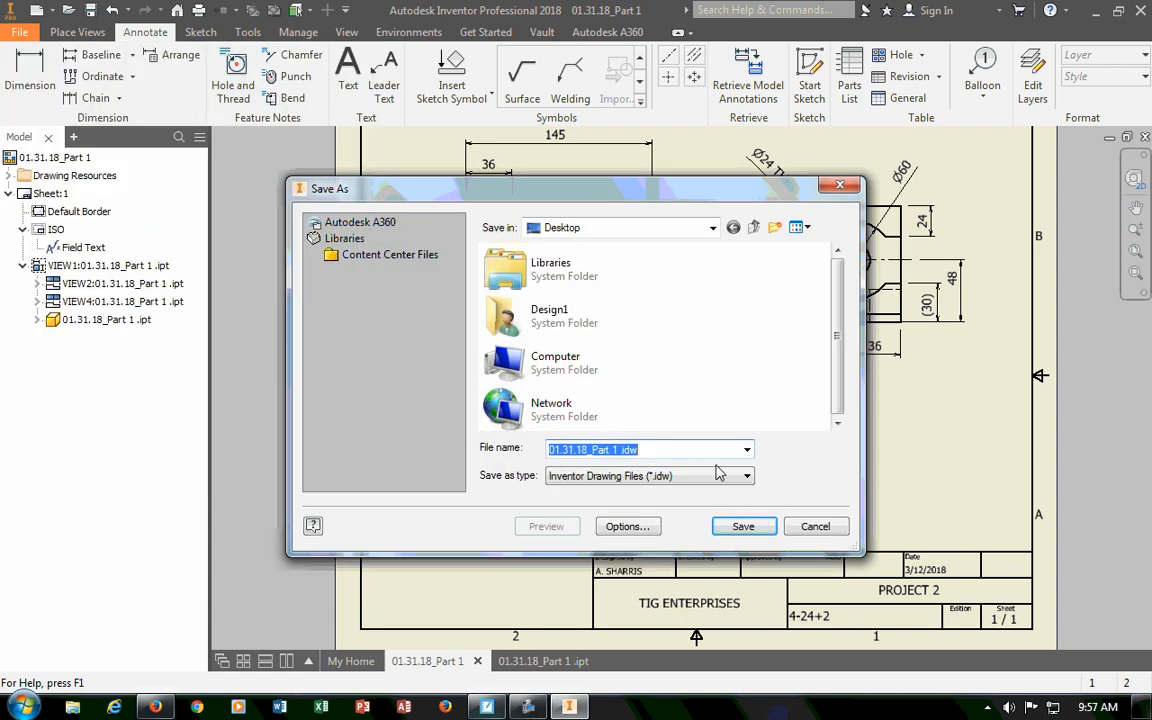
{"action": "left_click", "coordinate": [743, 527]}
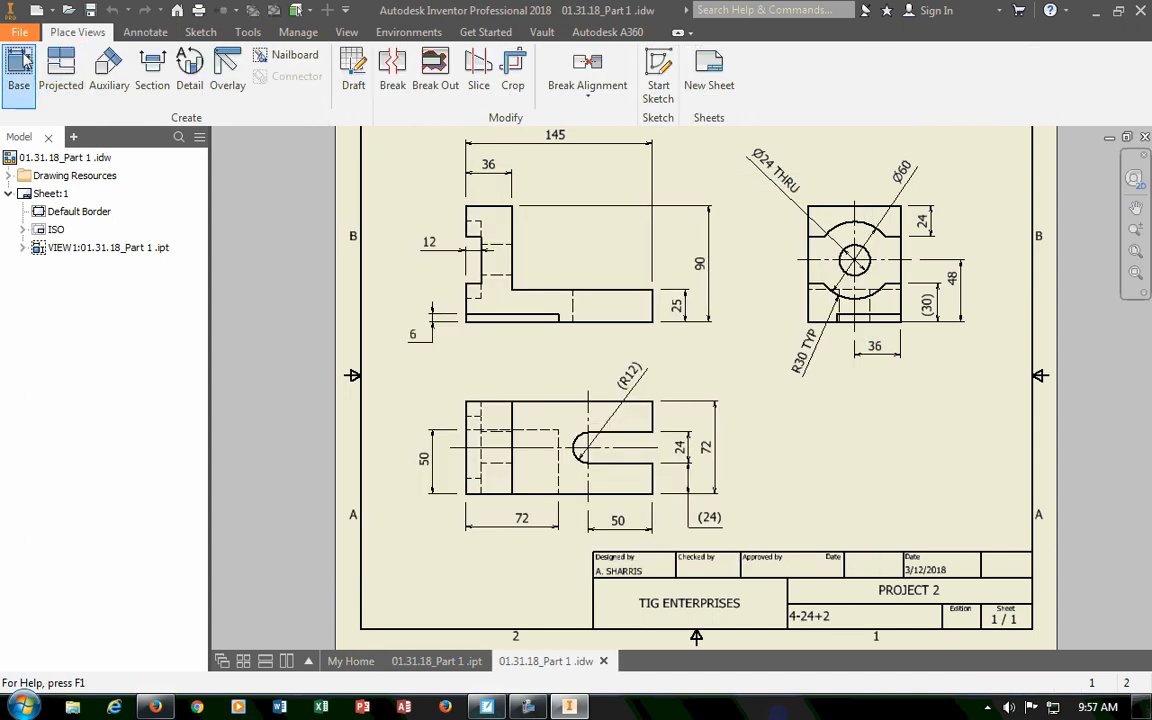
Look through the file types offered for saving the drawing, then cancel without saving again.
{"action": "left_click", "coordinate": [19, 32]}
{"action": "left_click", "coordinate": [75, 220]}
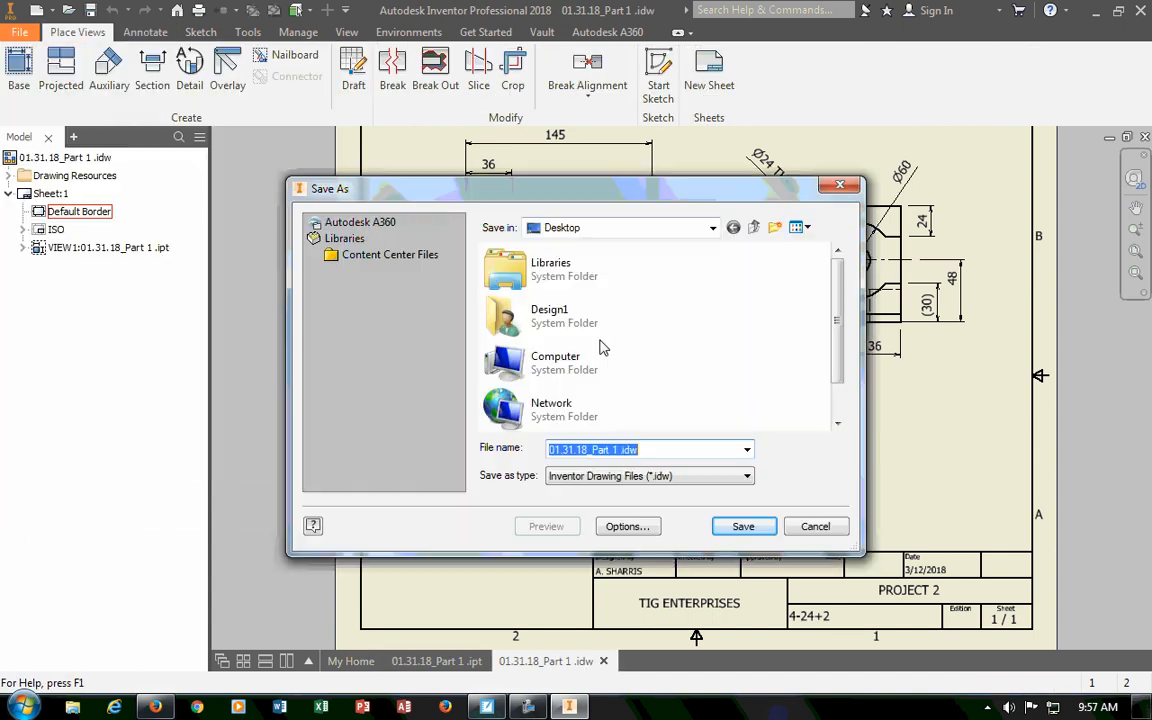
{"action": "left_click", "coordinate": [705, 476]}
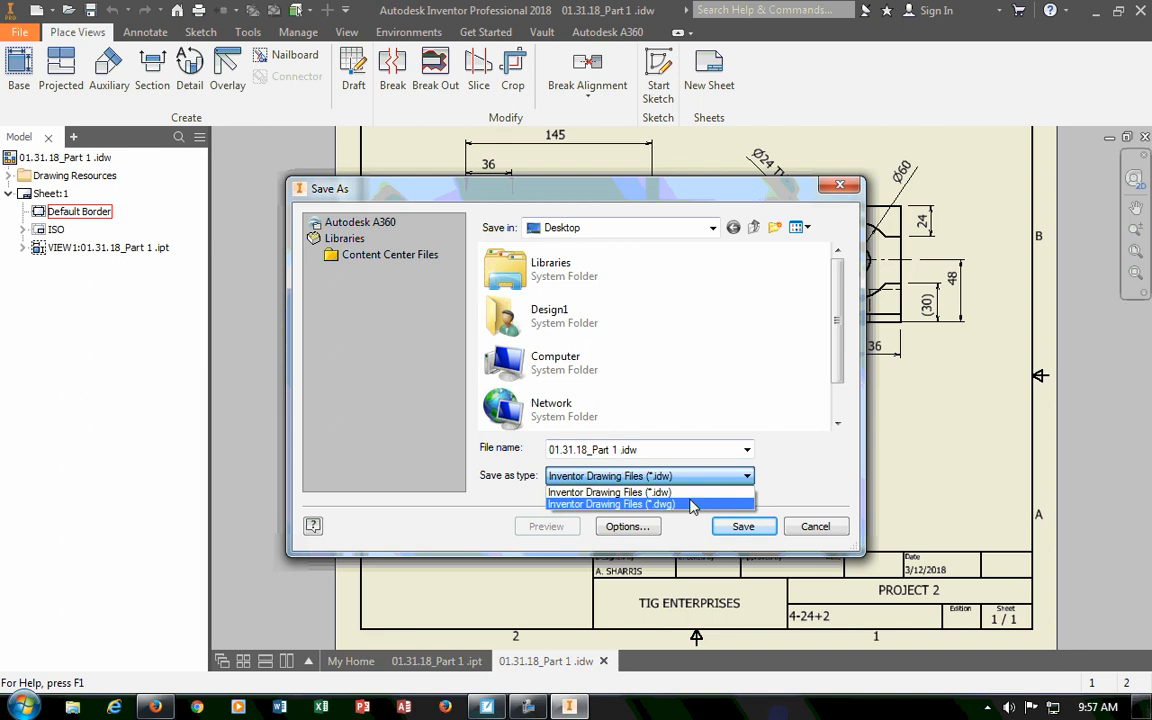
{"action": "left_click", "coordinate": [760, 382]}
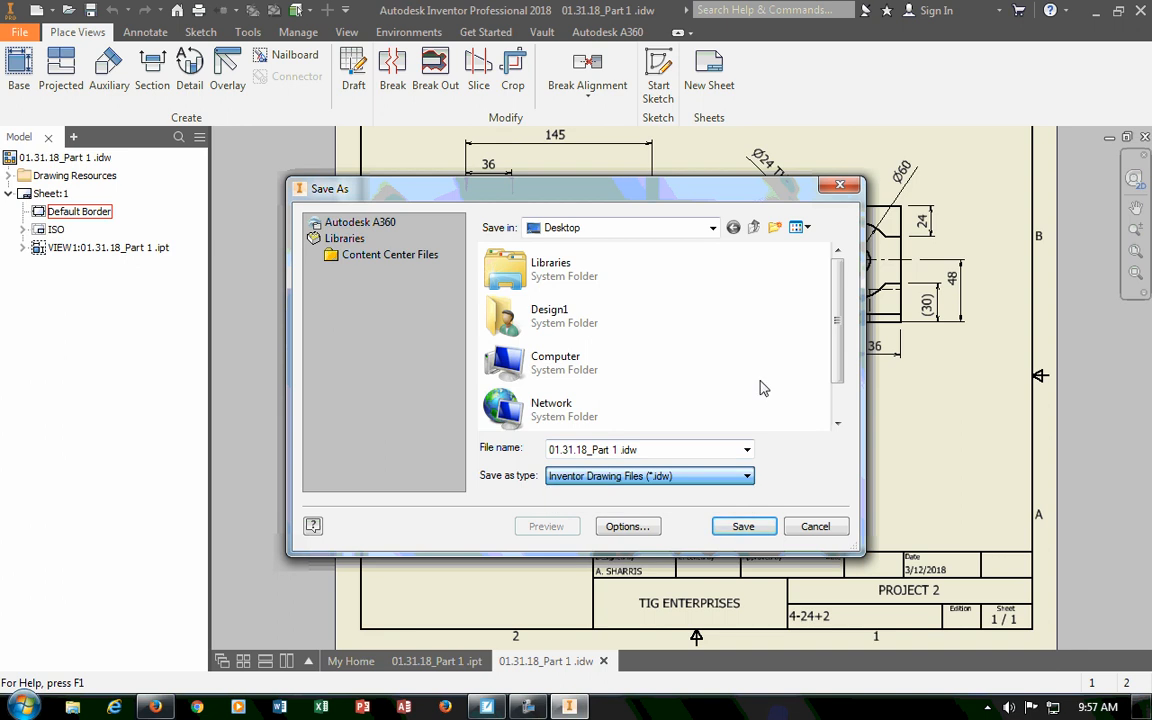
{"action": "left_click", "coordinate": [750, 451]}
{"action": "left_click", "coordinate": [805, 459]}
{"action": "left_click", "coordinate": [814, 527]}
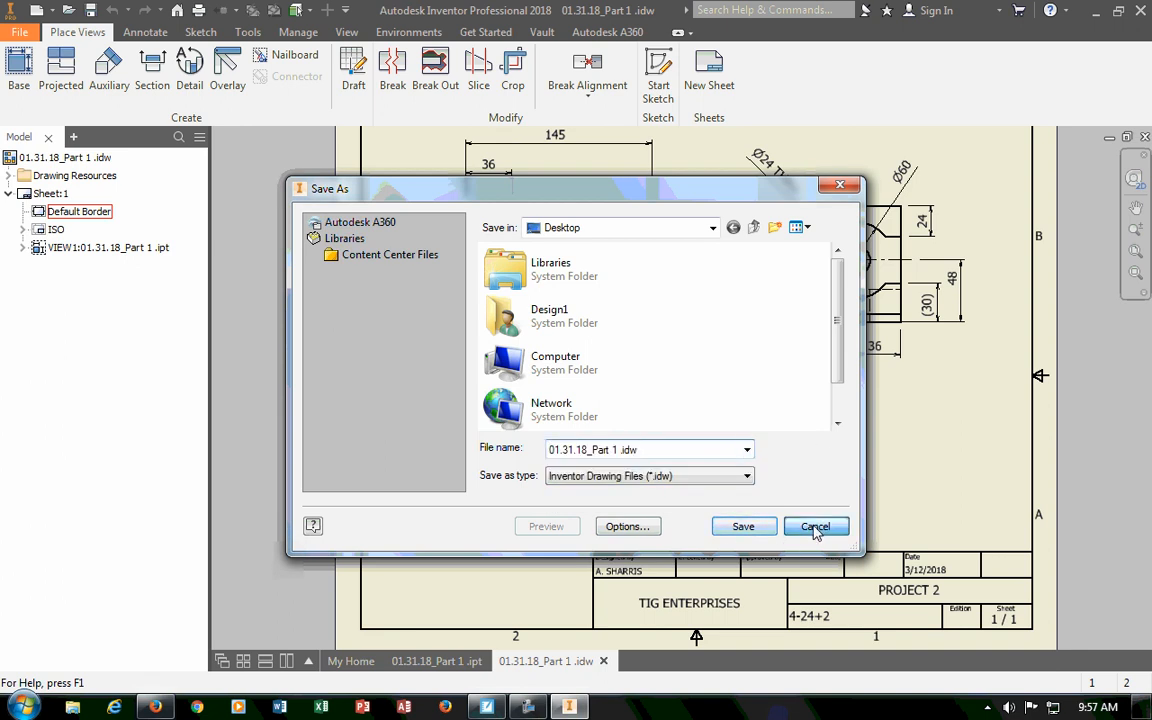
Export the drawing as a PDF to the Desktop under the name 01.31.18_Part 1 .pdf.
{"action": "left_click", "coordinate": [18, 34]}
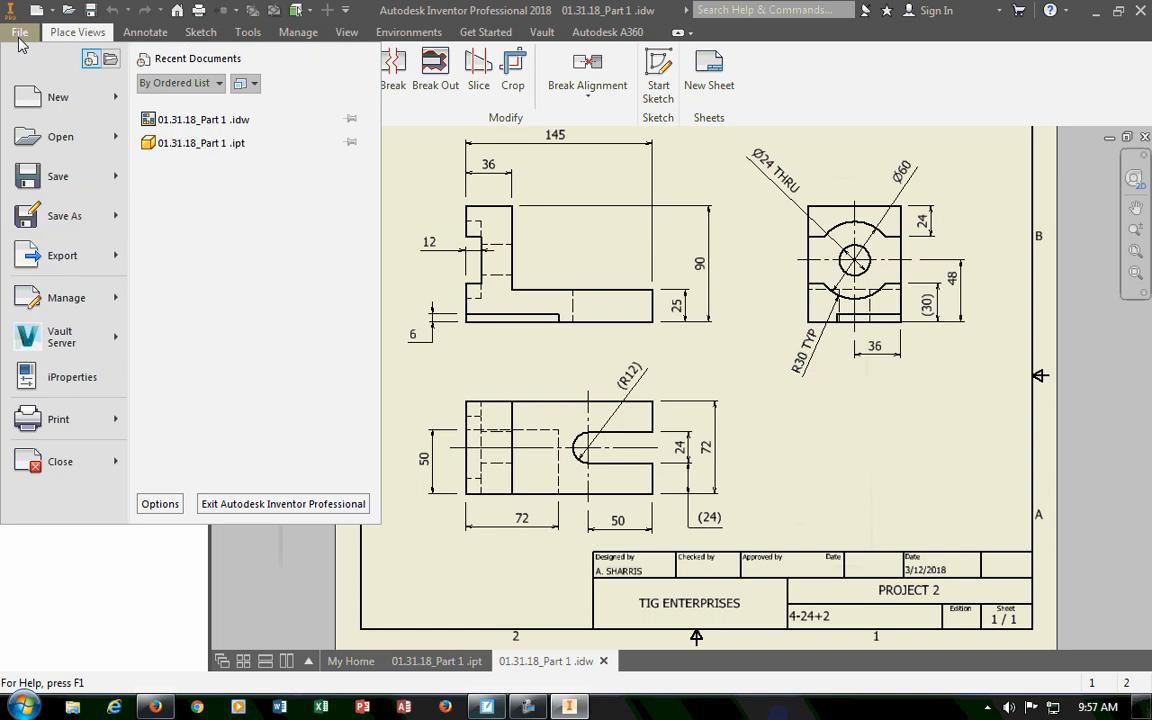
{"action": "mouse_move", "coordinate": [60, 258]}
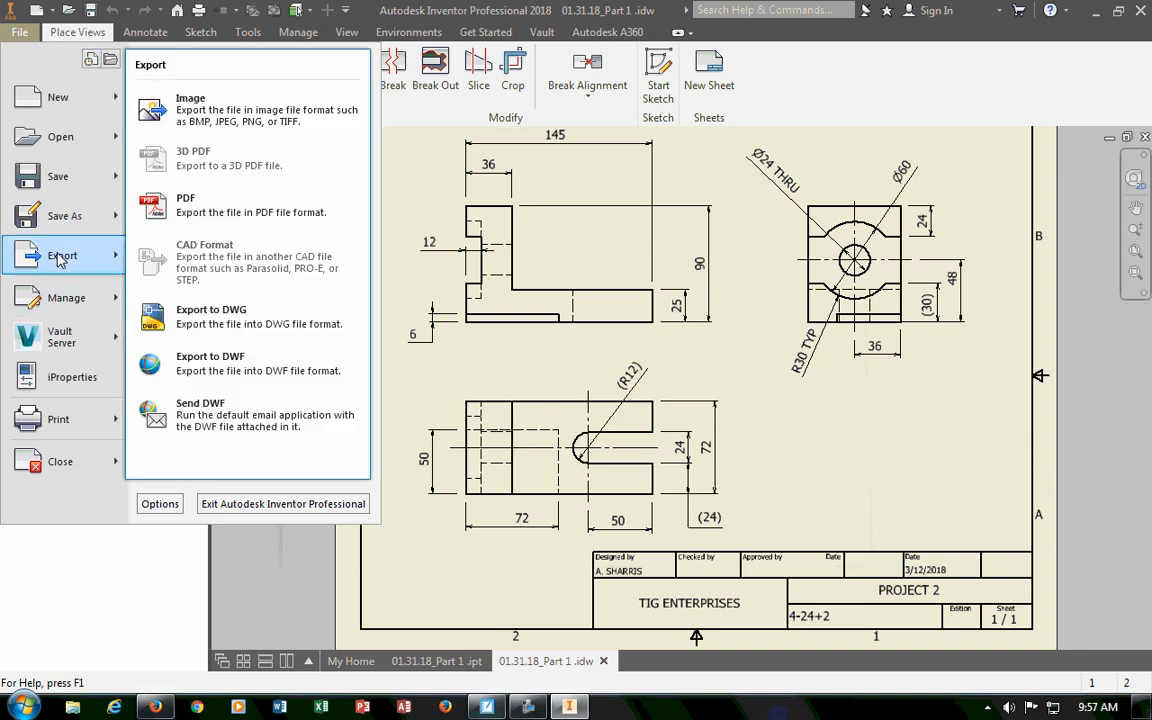
{"action": "left_click", "coordinate": [190, 203]}
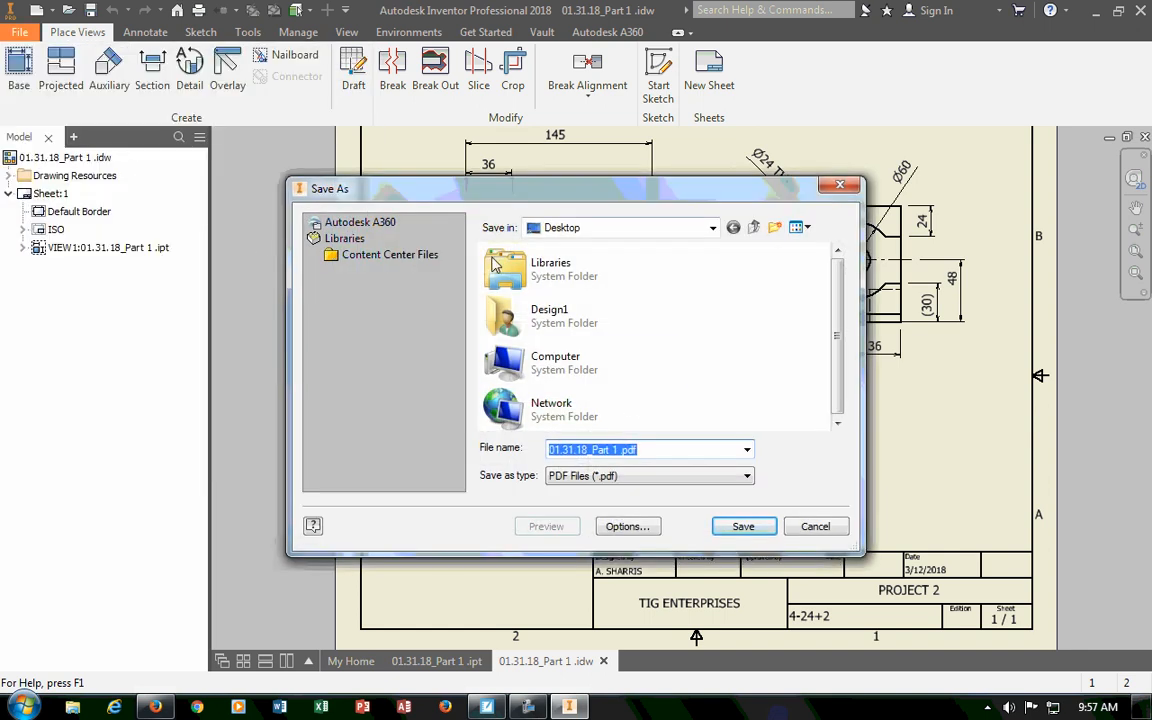
{"action": "left_click", "coordinate": [742, 527]}
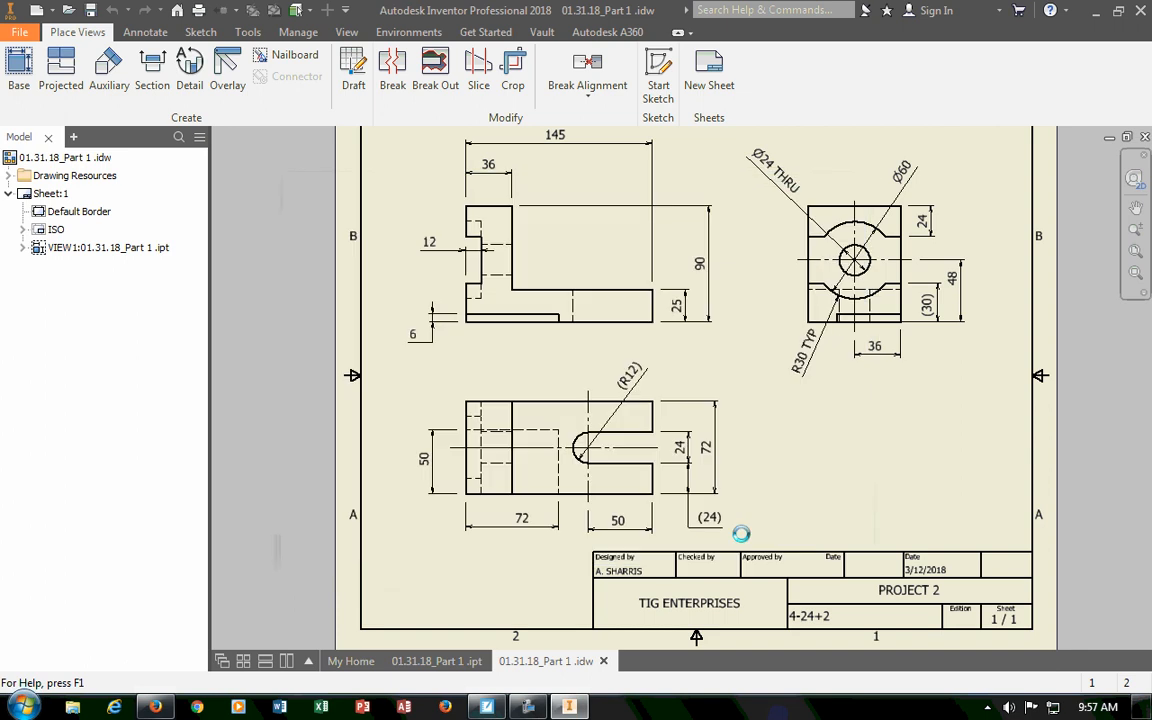
Minimize Inventor and open 01.31.18_Part 1 .pdf from the desktop in Acrobat Reader to check the exported drawing.
{"action": "left_click", "coordinate": [1094, 11]}
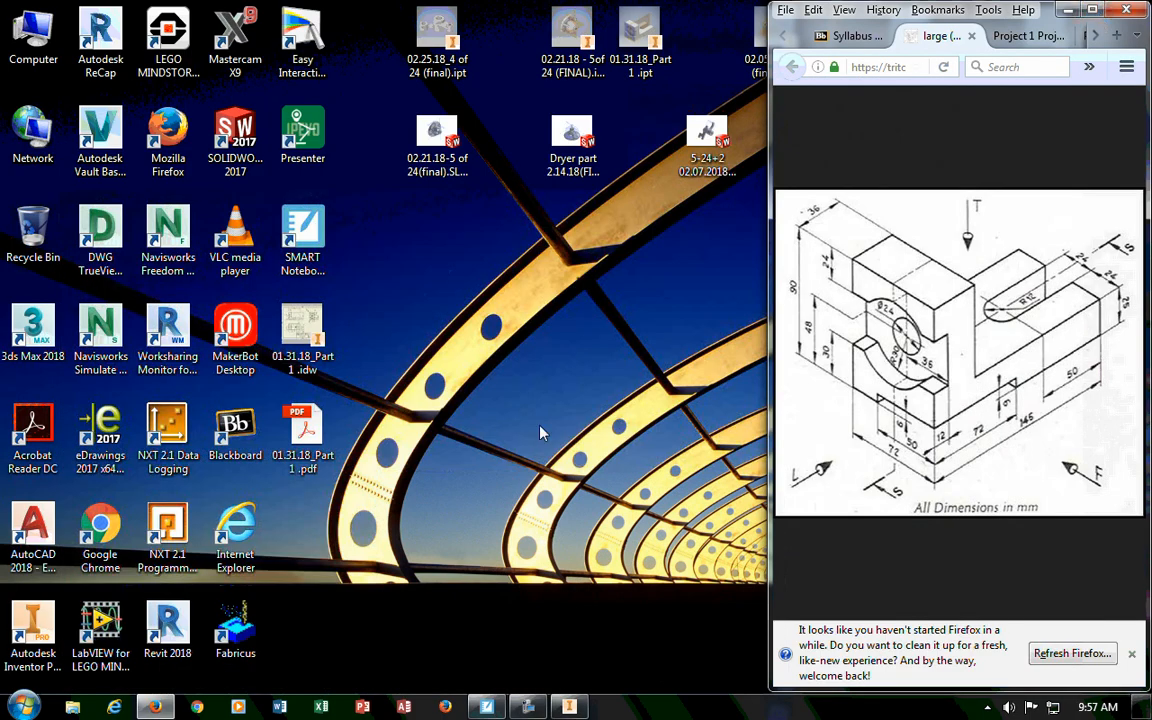
{"action": "double_click", "coordinate": [316, 430]}
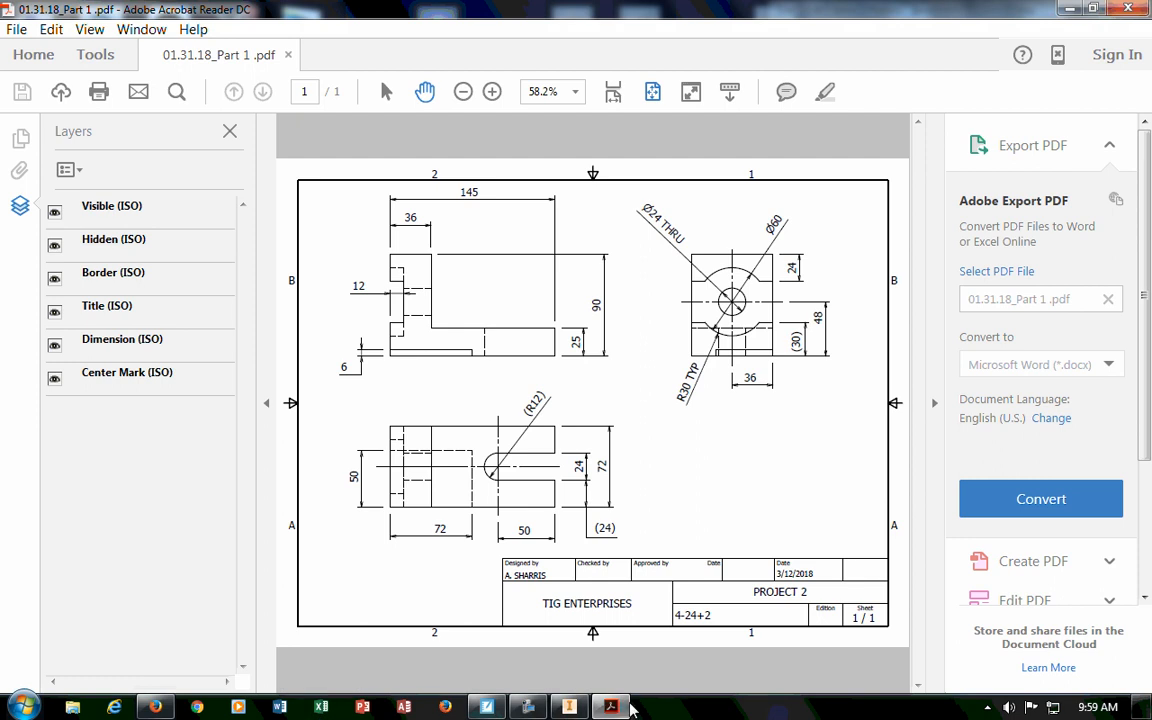
{"action": "left_click", "coordinate": [531, 708]}
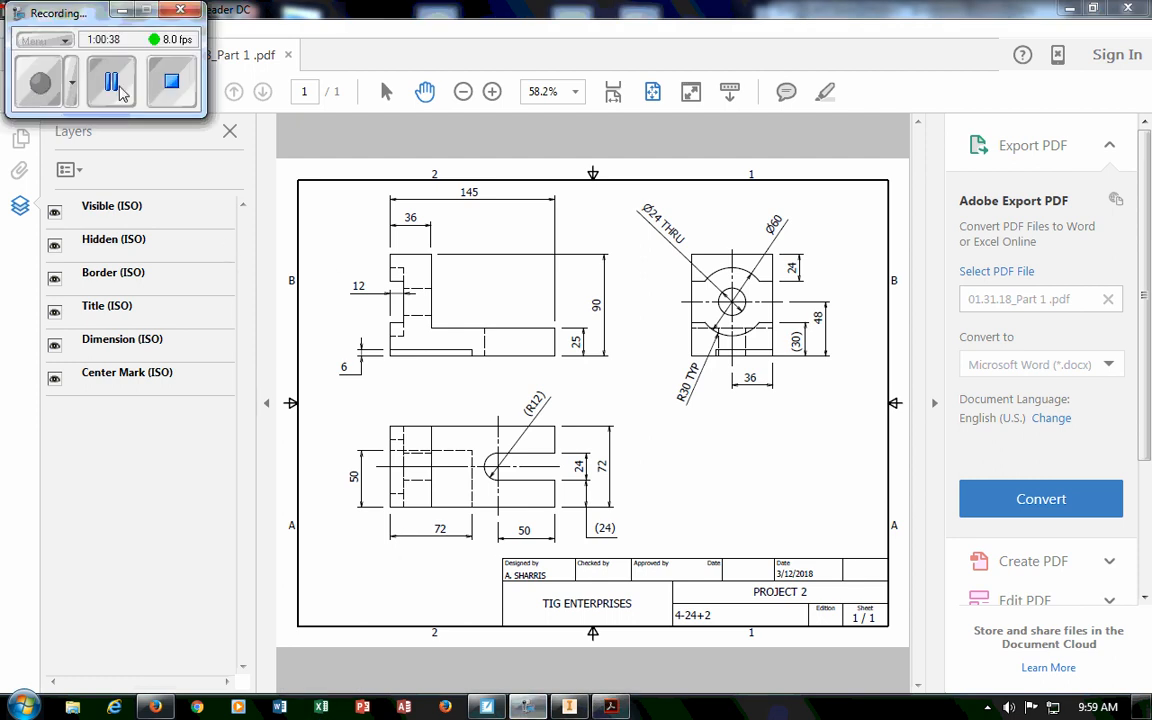